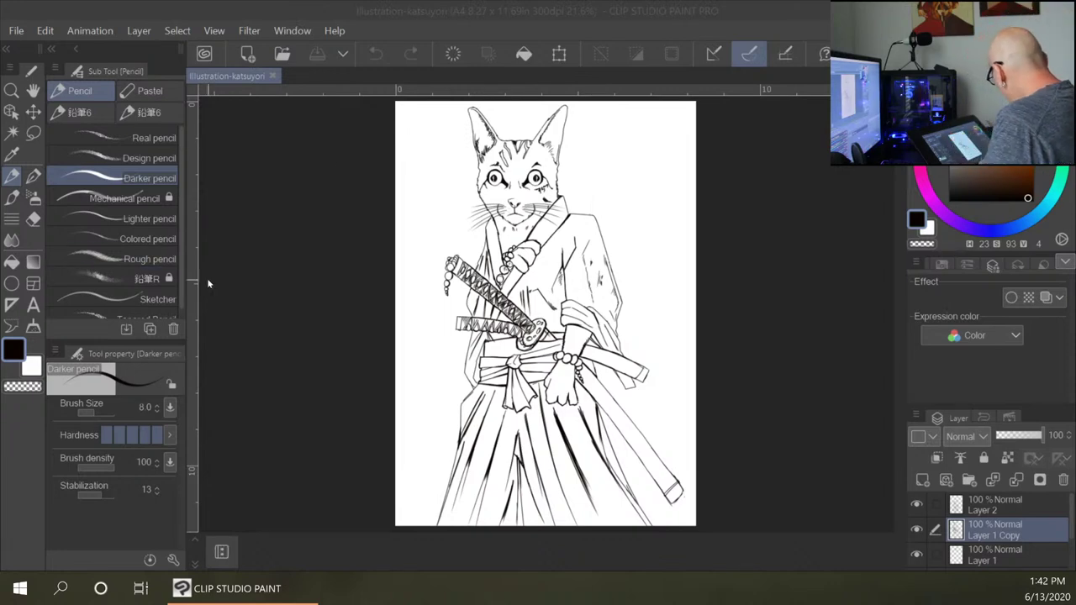
left_click(1041, 509, "ctrl")
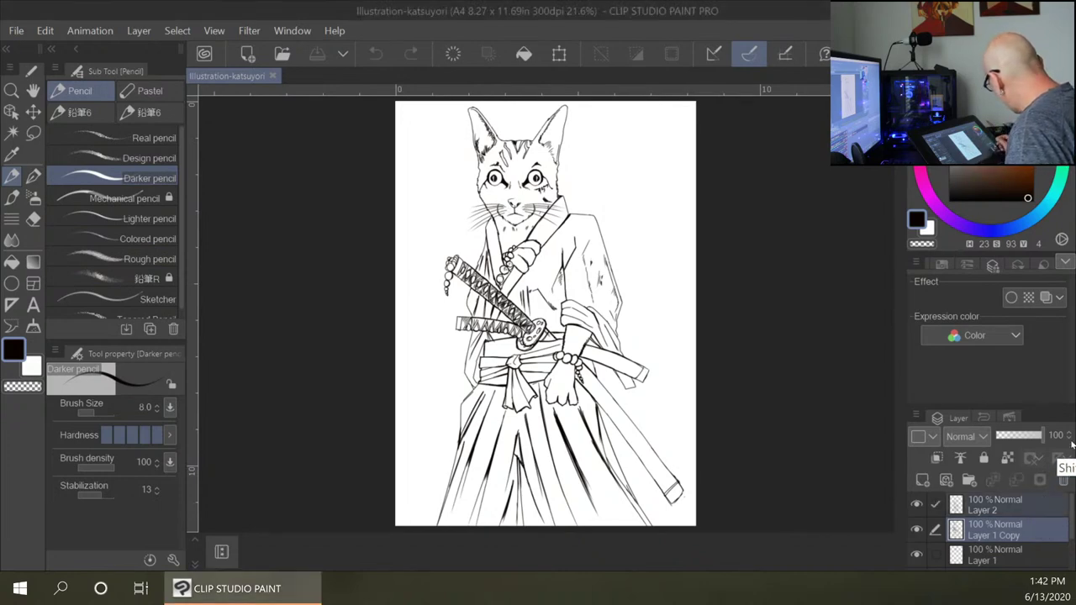
right_click(1008, 506)
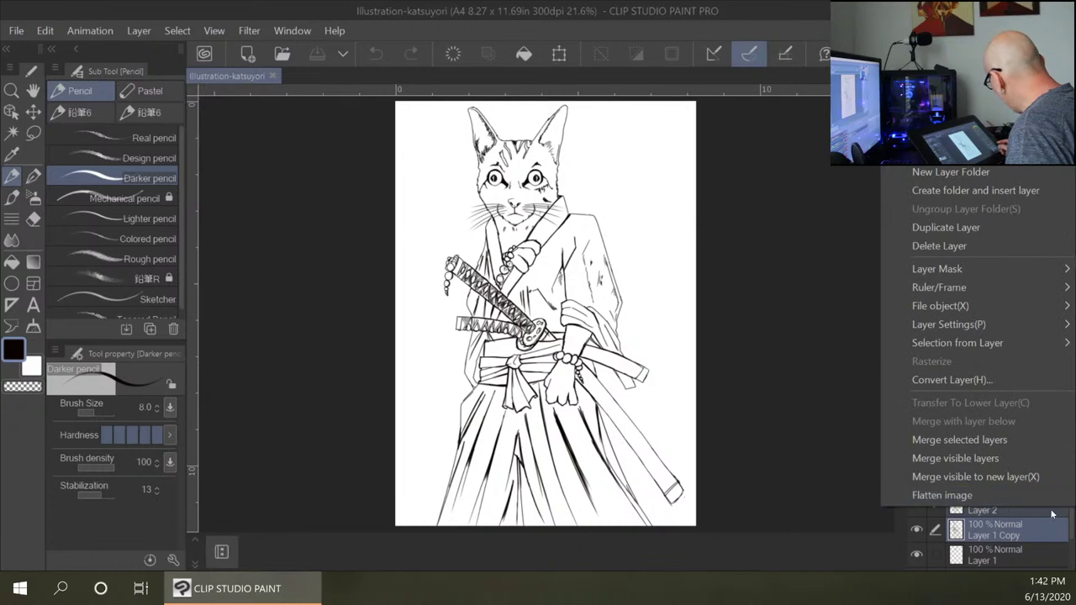
left_click(804, 504)
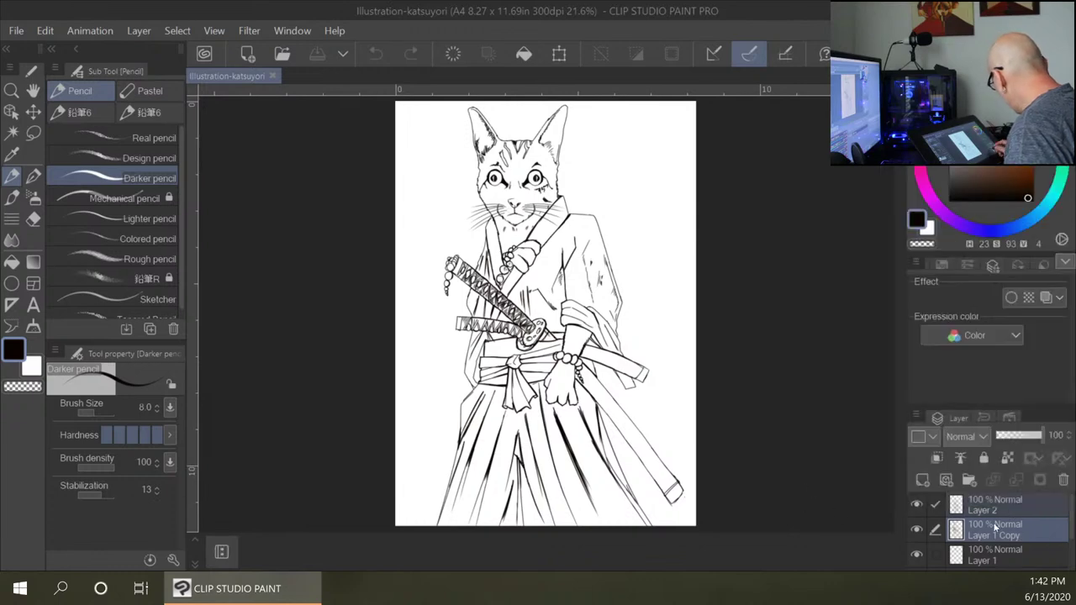
Toggle the visibility of Layer 2 and Layer 1 to check which line art each one holds.
left_click(915, 507)
left_click(917, 505)
left_click(917, 506)
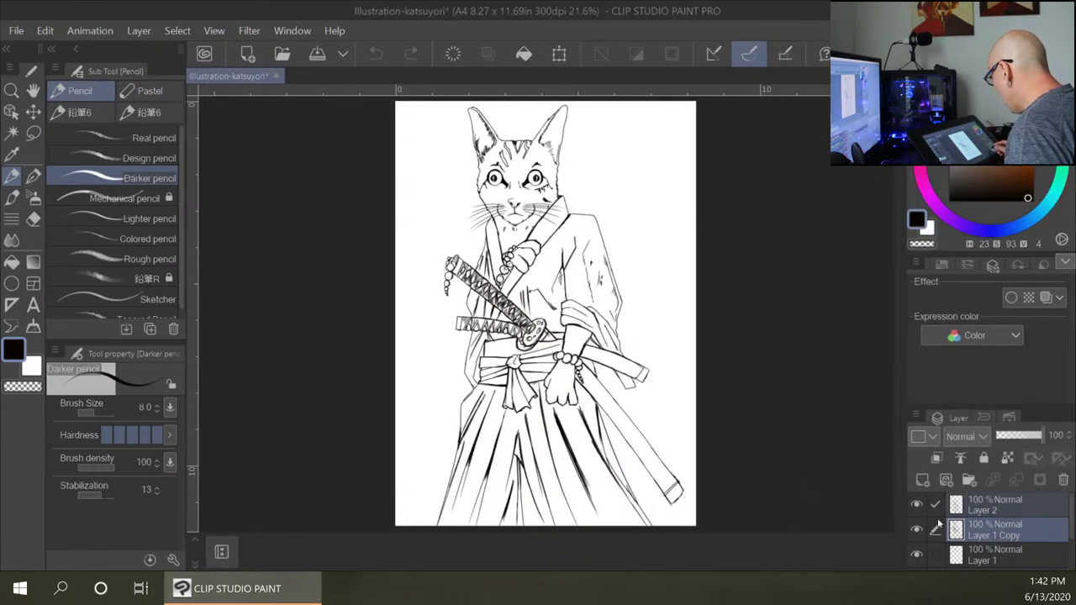
left_click(916, 555)
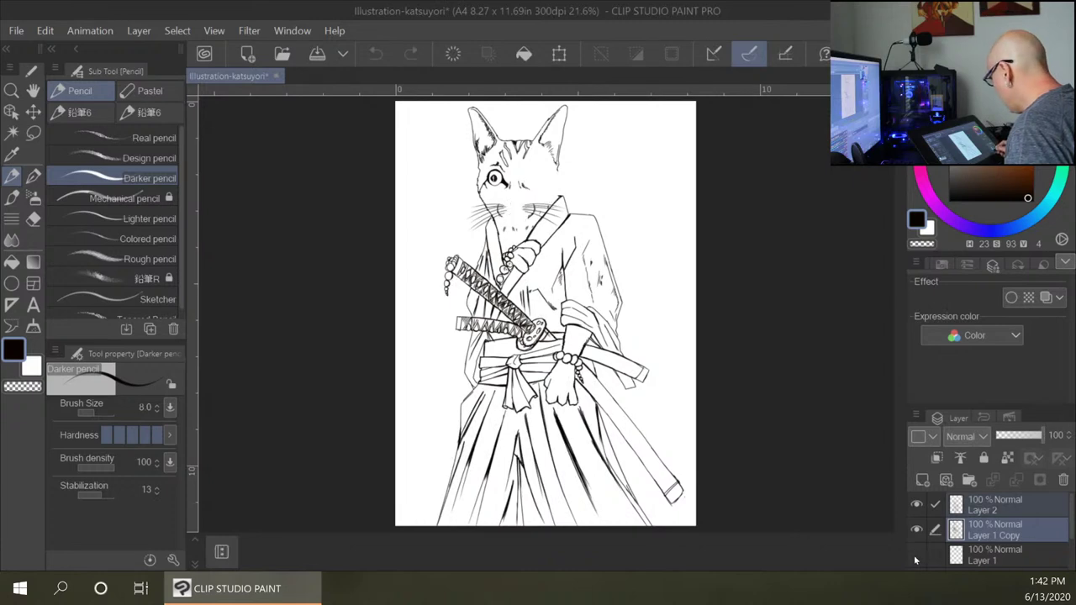
left_click(916, 555)
left_click_drag(1072, 521, 1072, 528)
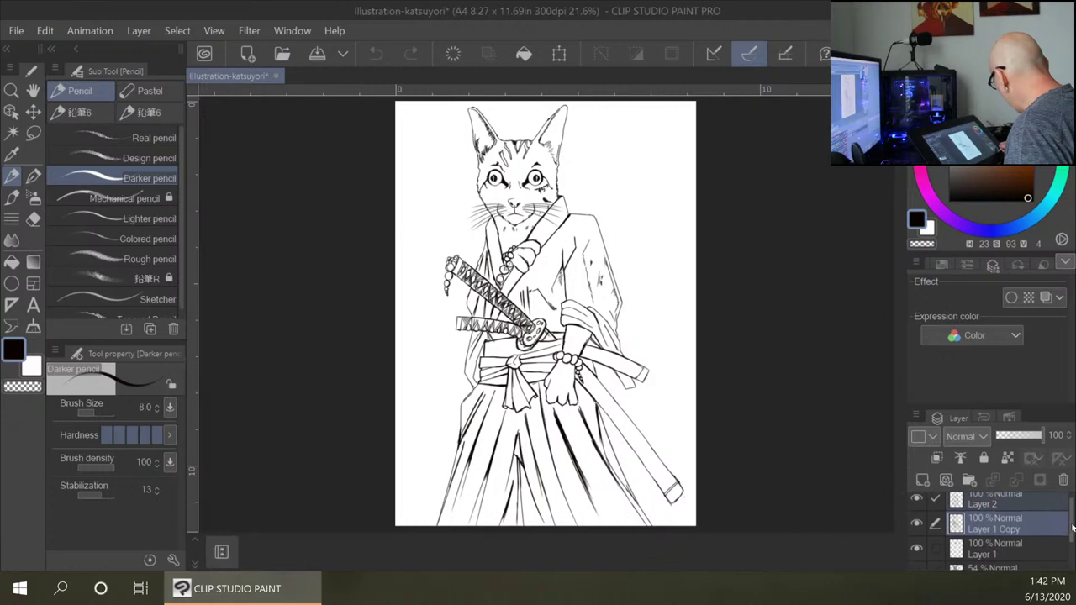
Duplicate the three line art layers: Layer 1, Layer 1 Copy and Layer 2.
left_click(1028, 546)
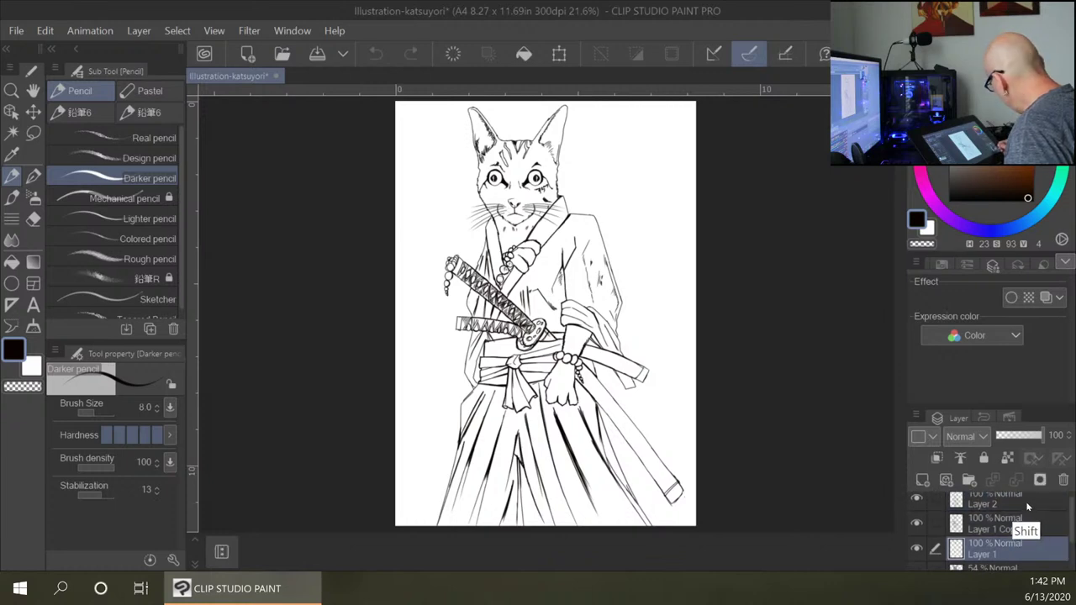
left_click(1030, 498, "shift")
right_click(999, 496)
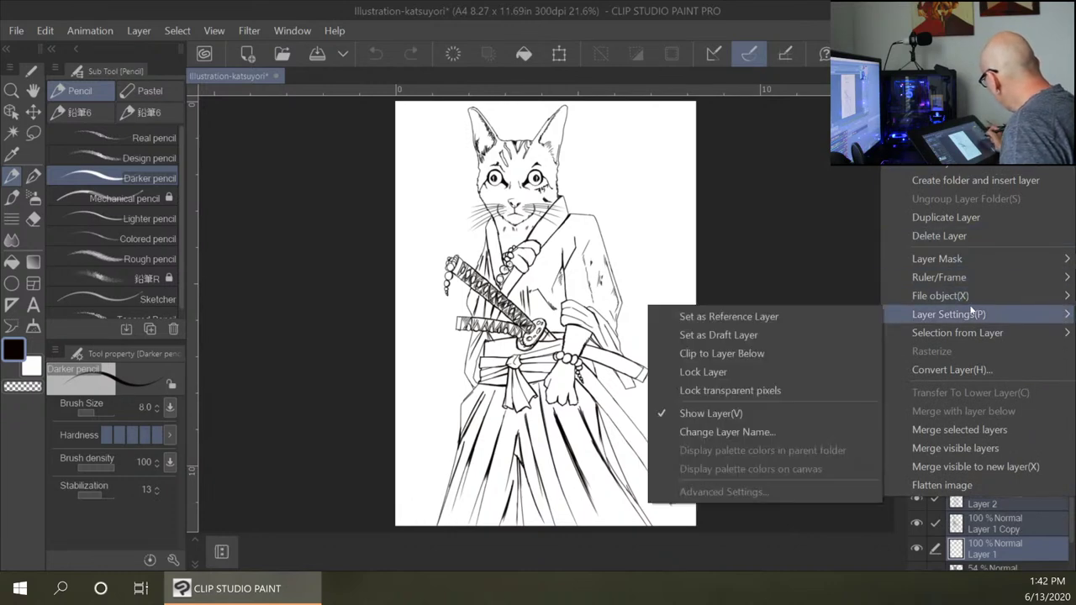
mouse_move(972, 311)
left_click(991, 219)
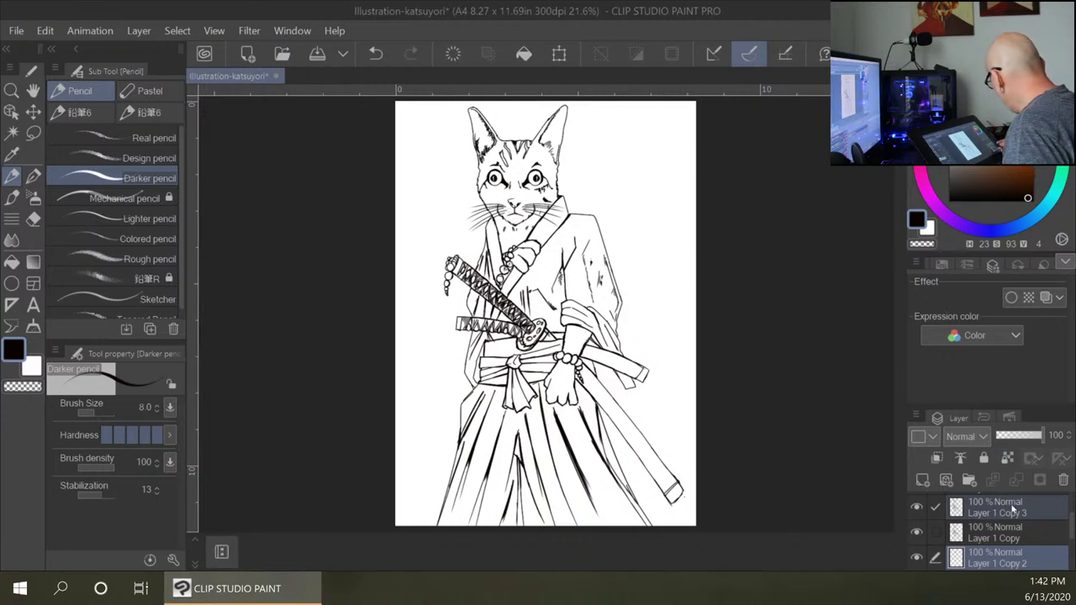
Group the duplicated line art layers into a new folder, and collapse and hide that folder.
right_click(1015, 512)
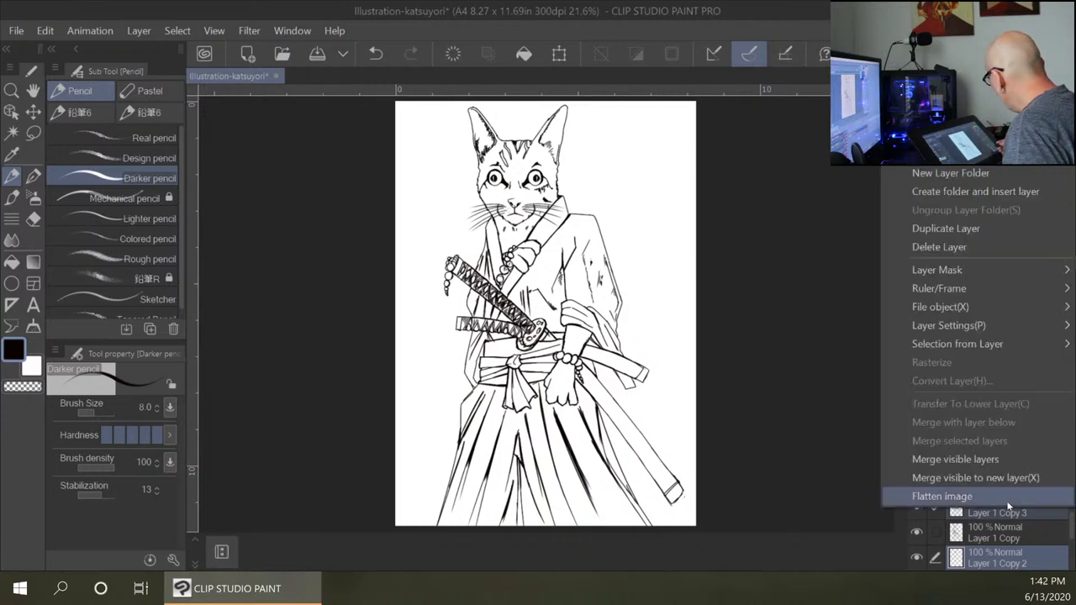
left_click(1026, 190)
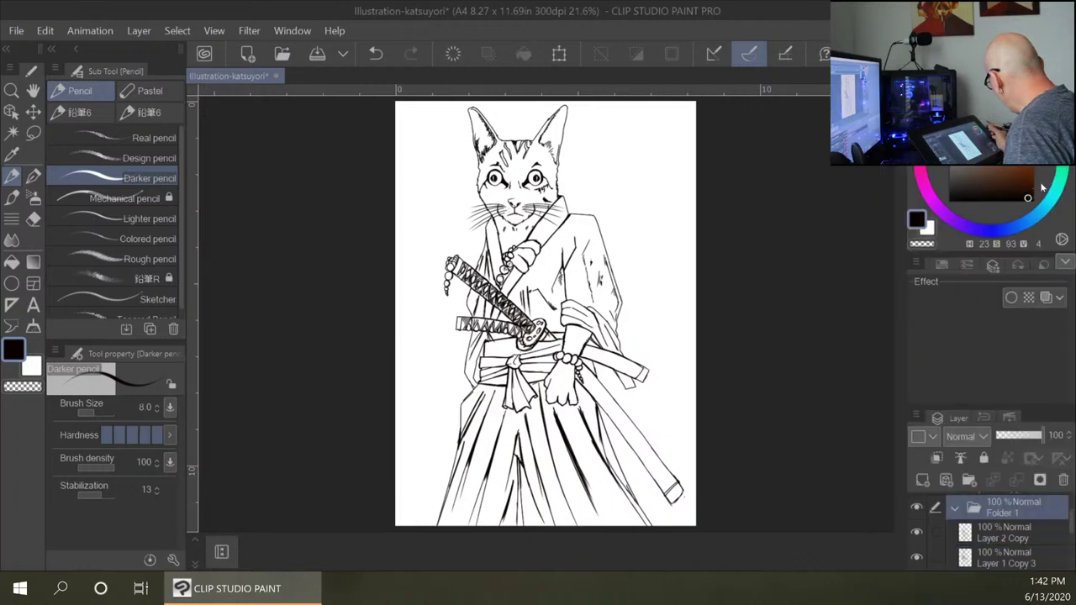
left_click(957, 511)
left_click(917, 508)
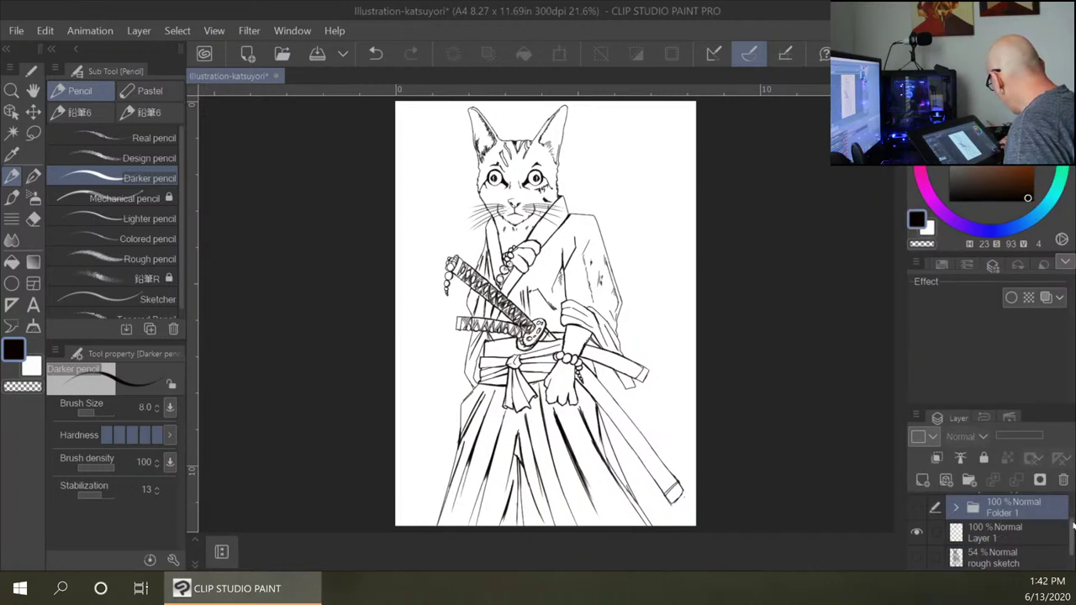
Move Layer 1 above the hidden backup folder so it sits directly below Layer 1 Copy.
scroll(1073, 524, "down", 1)
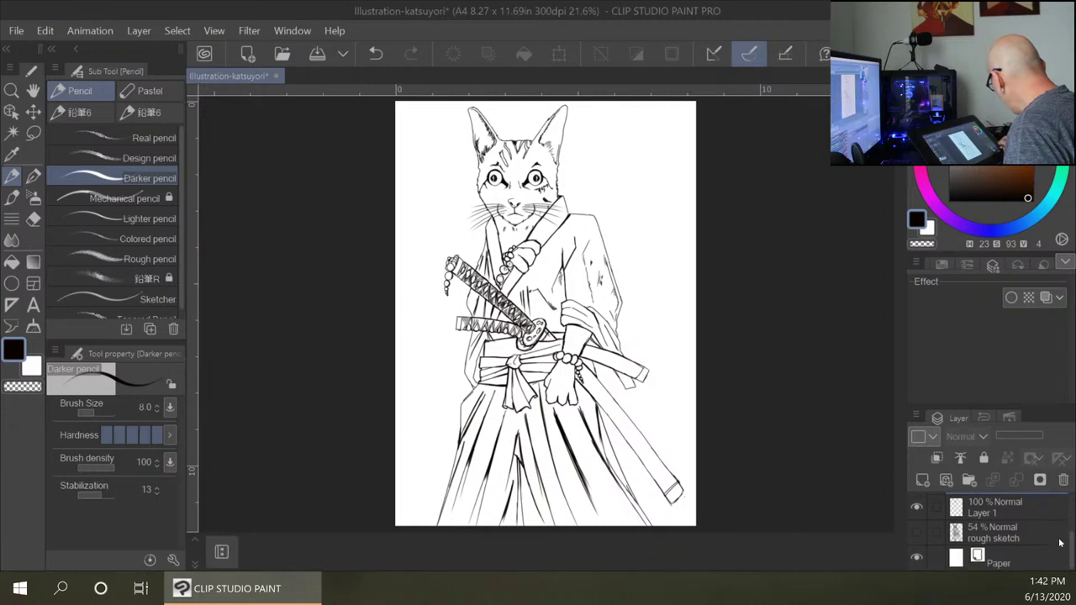
mouse_move(1073, 542)
left_mouse_down()
mouse_move(1073, 499)
mouse_move(1074, 540)
left_mouse_up()
scroll(1073, 538, "up", 1)
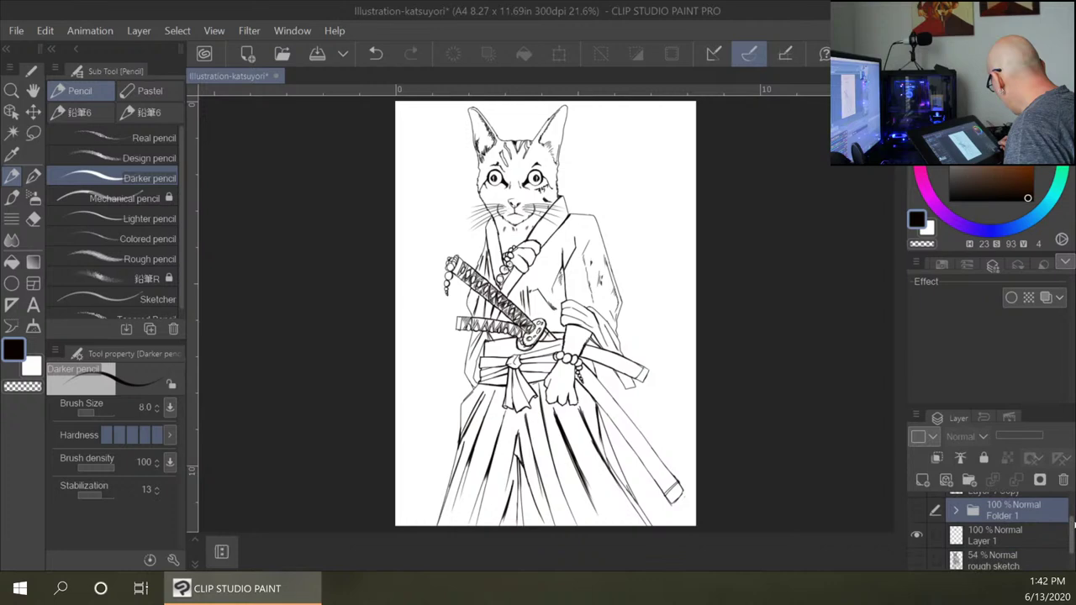
scroll(1073, 524, "up", 1)
left_click_drag(994, 543, 995, 523)
scroll(1073, 522, "up", 1)
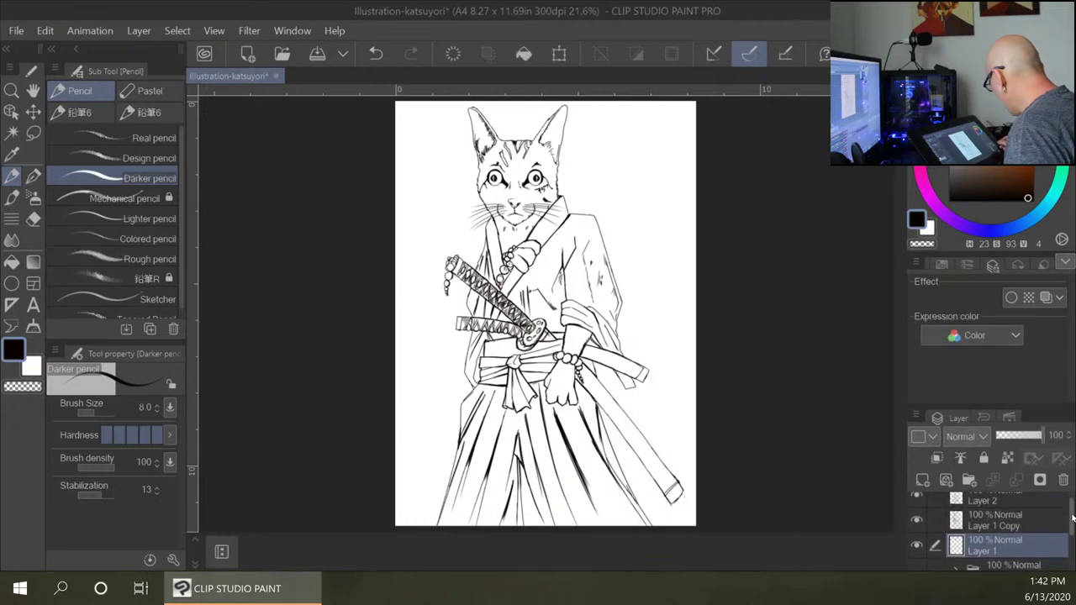
Merge Layer 2, Layer 1 Copy and Layer 1 into one line art layer and check it by toggling its visibility.
scroll(1073, 522, "up", 1)
left_click(1016, 505)
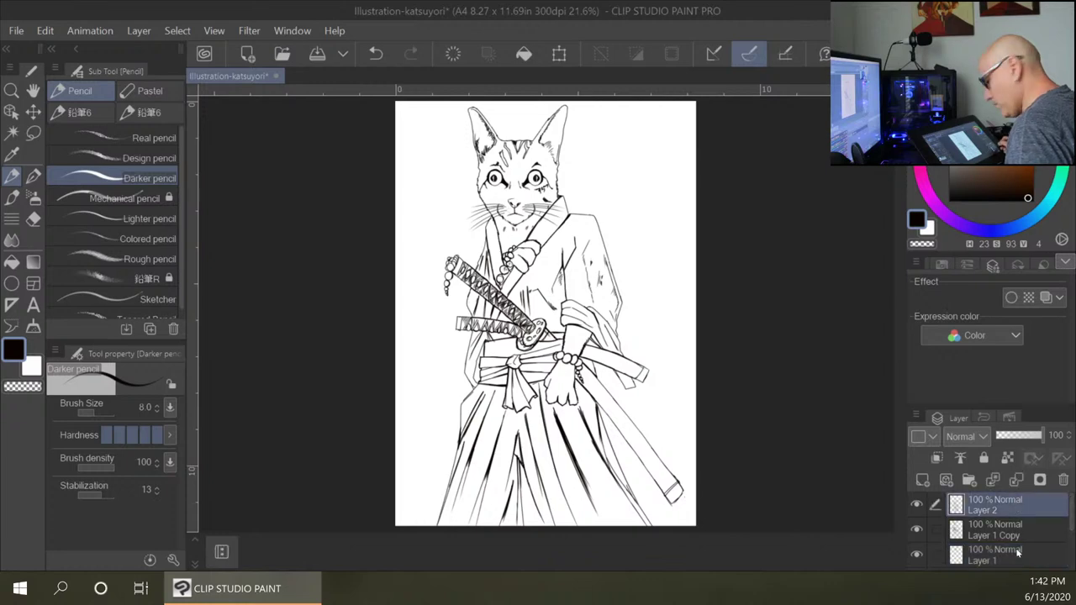
left_click(1023, 548, "shift")
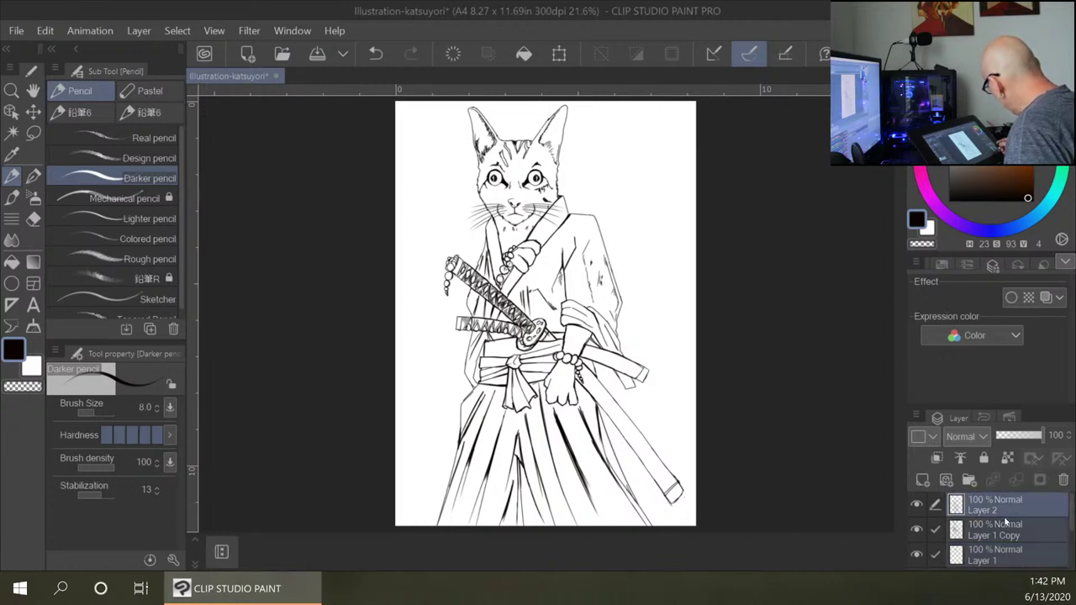
right_click(1005, 523)
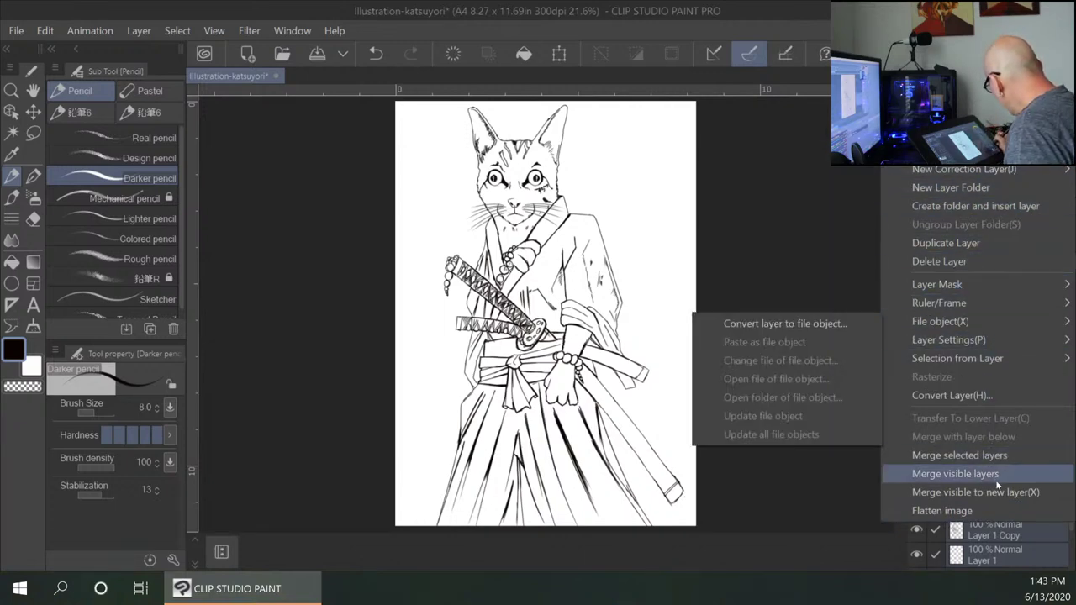
left_click(1008, 454)
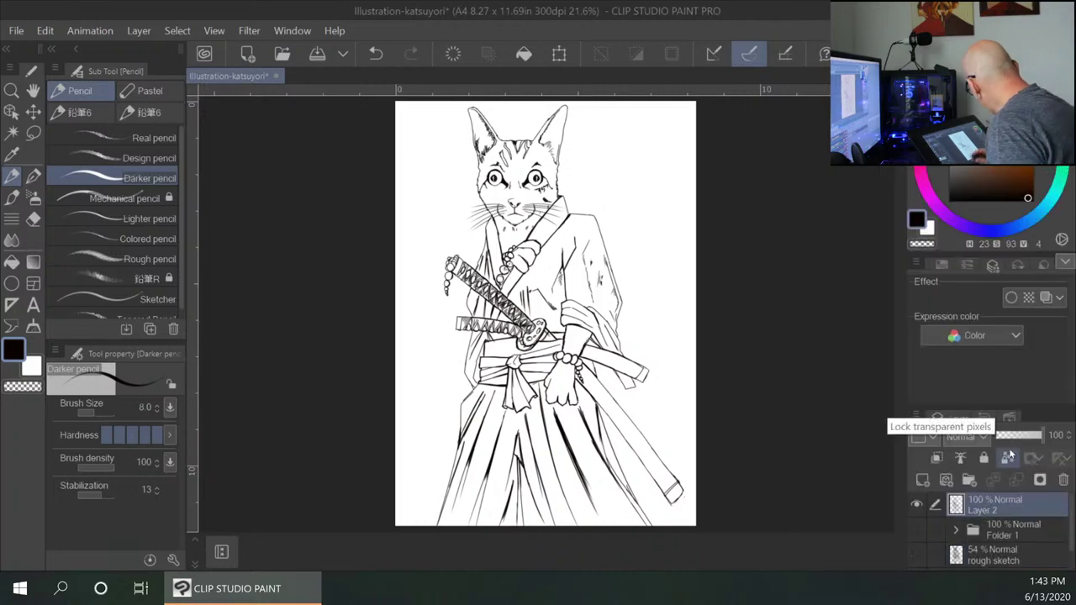
left_click(918, 505)
left_click(918, 506)
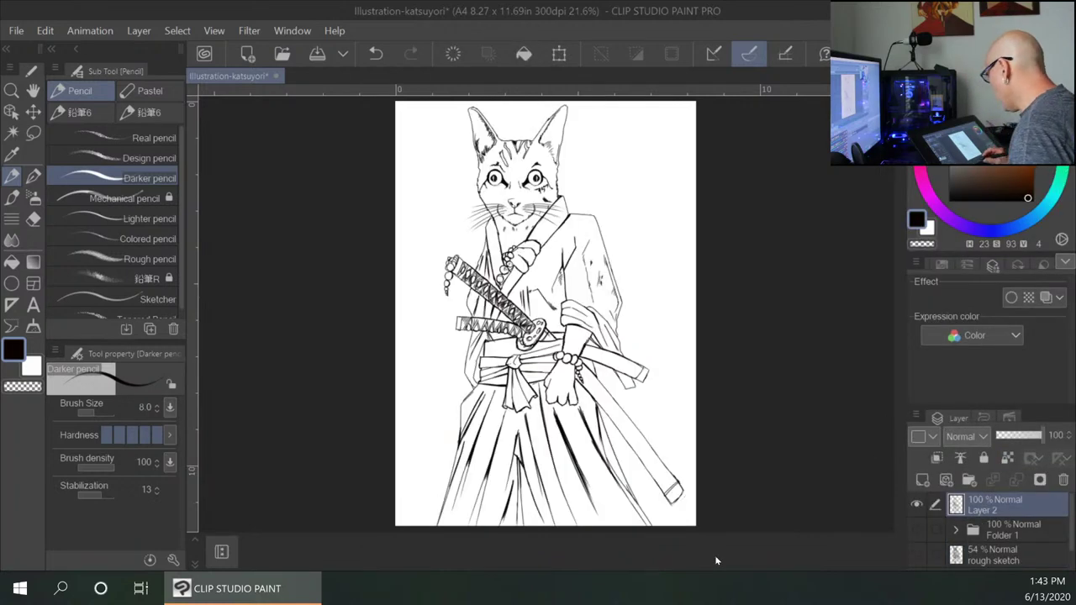
Auto-select the empty background around the cat using Selection for referred layers, and invert the selection to cover the figure.
left_click(12, 133)
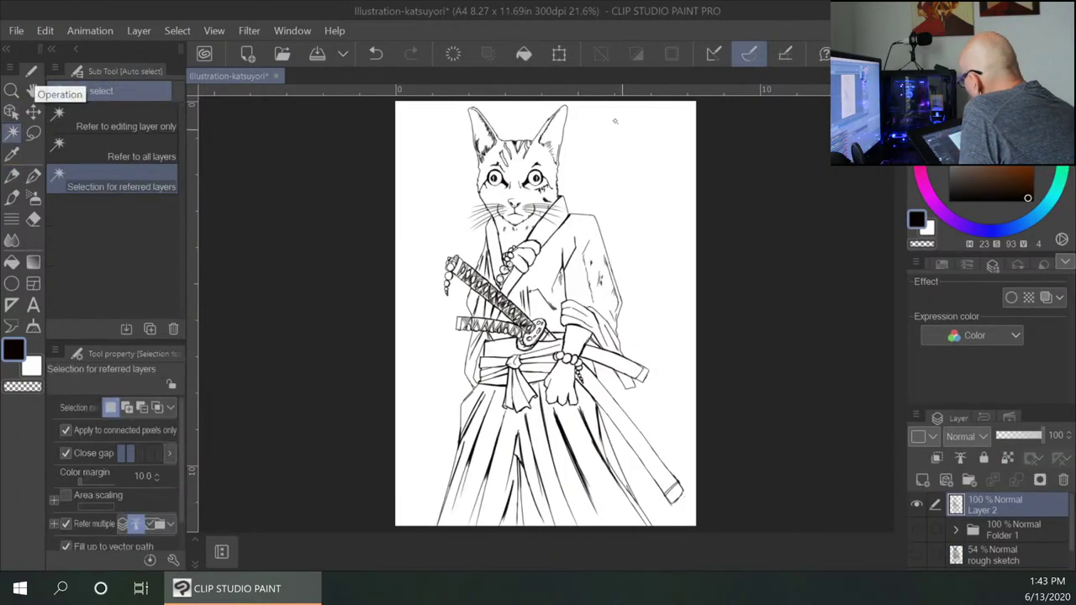
left_click(596, 127)
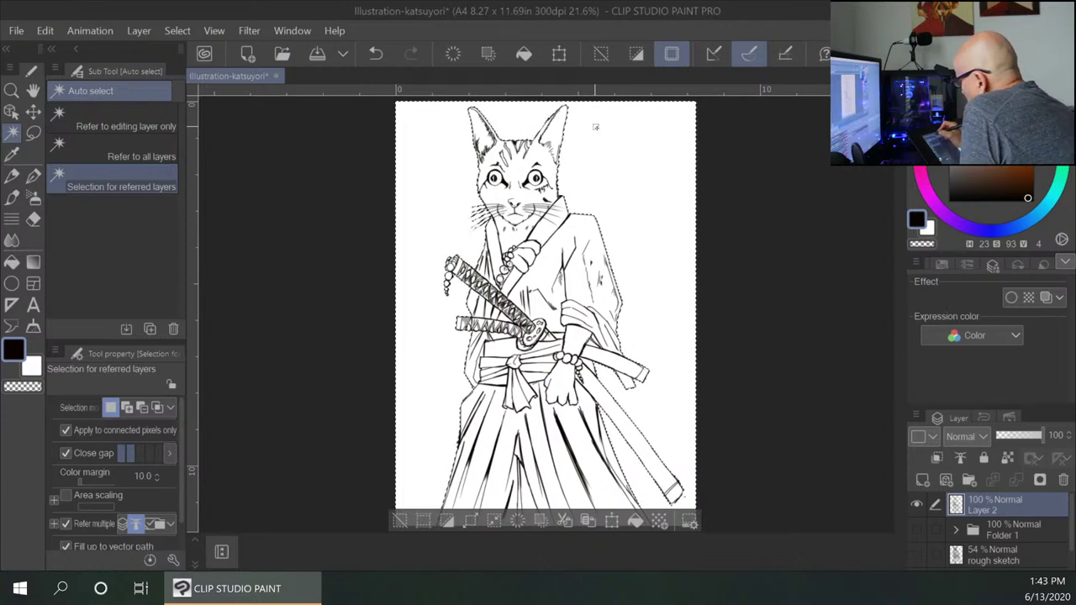
left_click(177, 30)
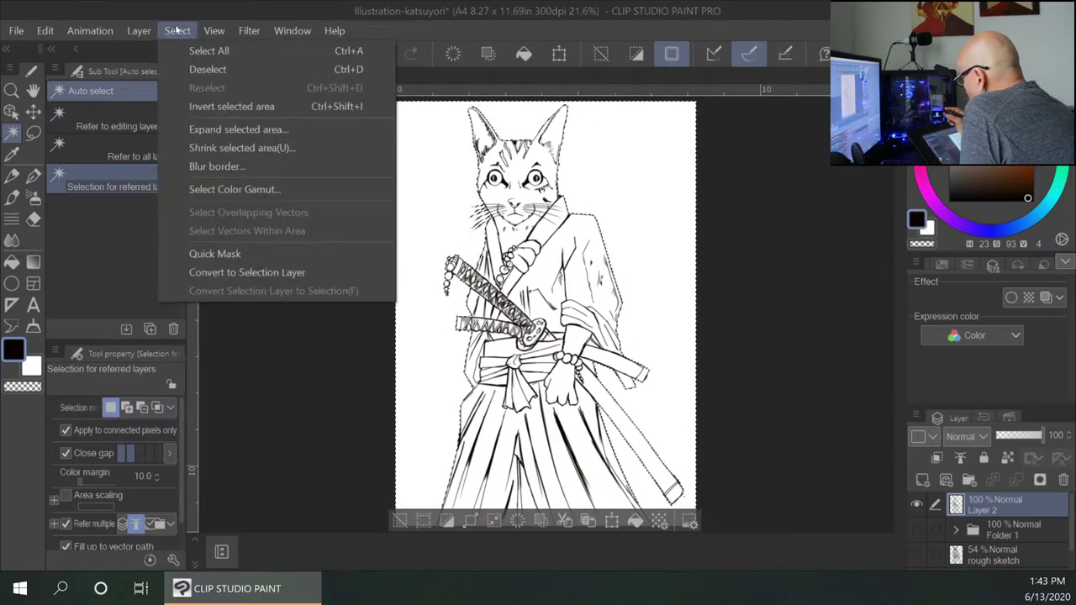
left_click(272, 106)
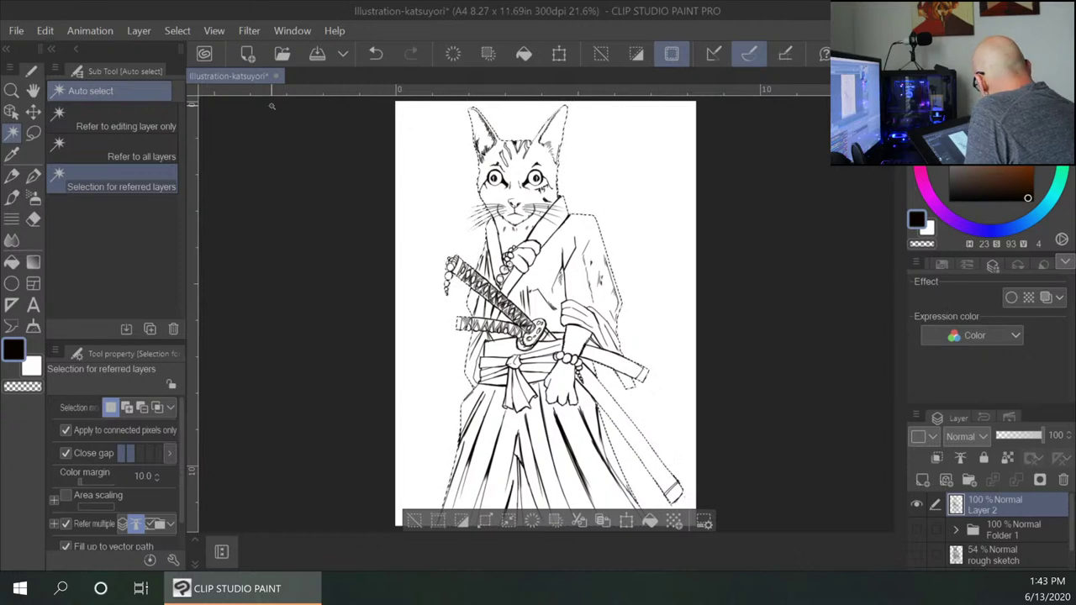
Add a new raster layer beneath the Layer 2 line art and hide Layer 2.
left_click(922, 479)
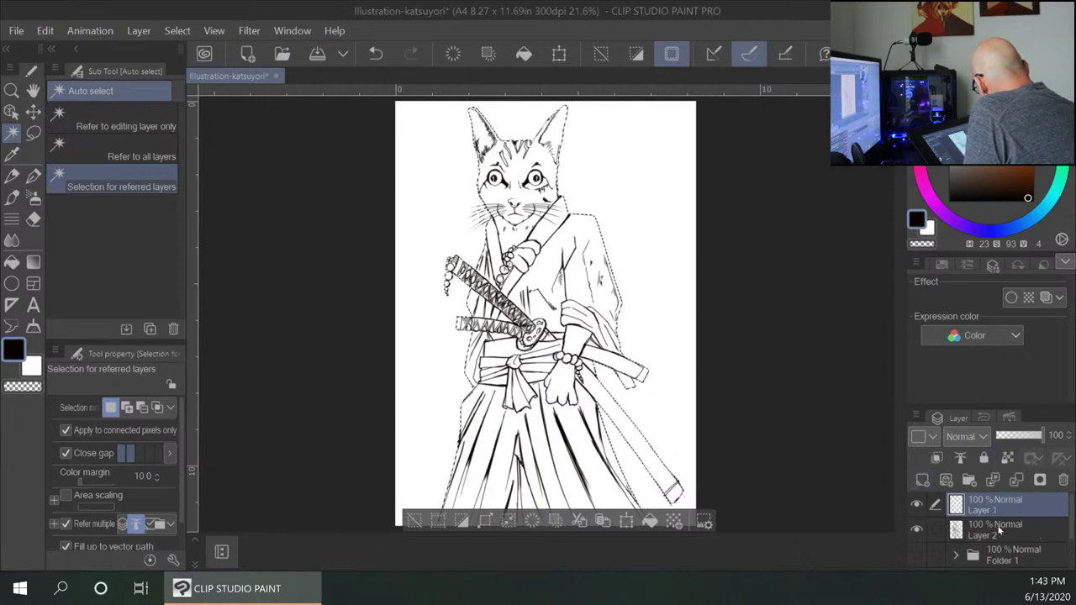
left_click_drag(998, 505, 1007, 539)
left_click(918, 505)
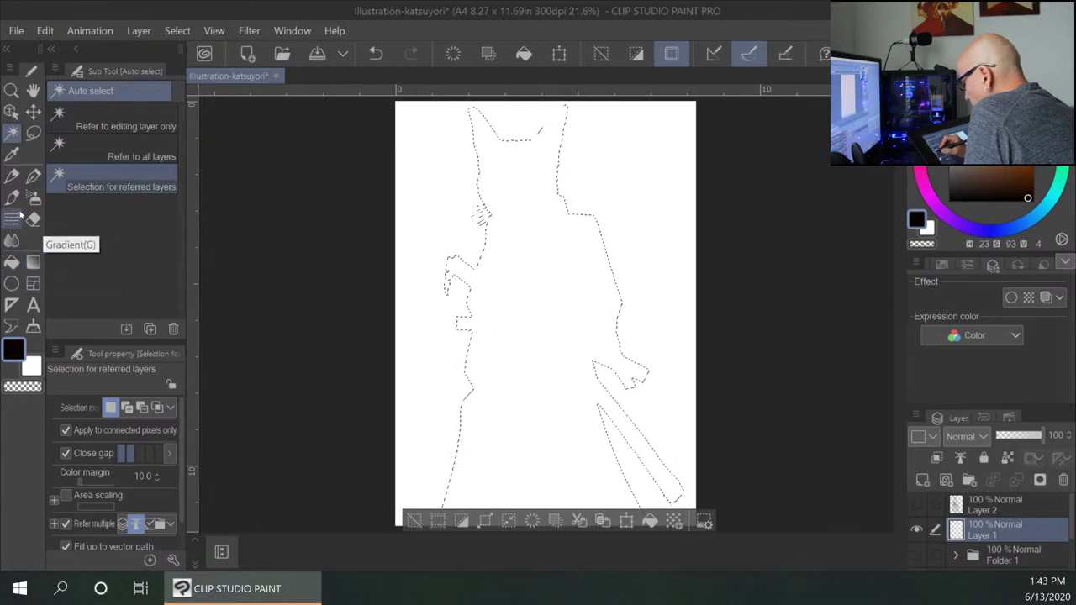
Fill the selected cat silhouette on Layer 1 with gray (H 23, S 2, V 69), show Layer 2 again and deselect.
left_click(12, 261)
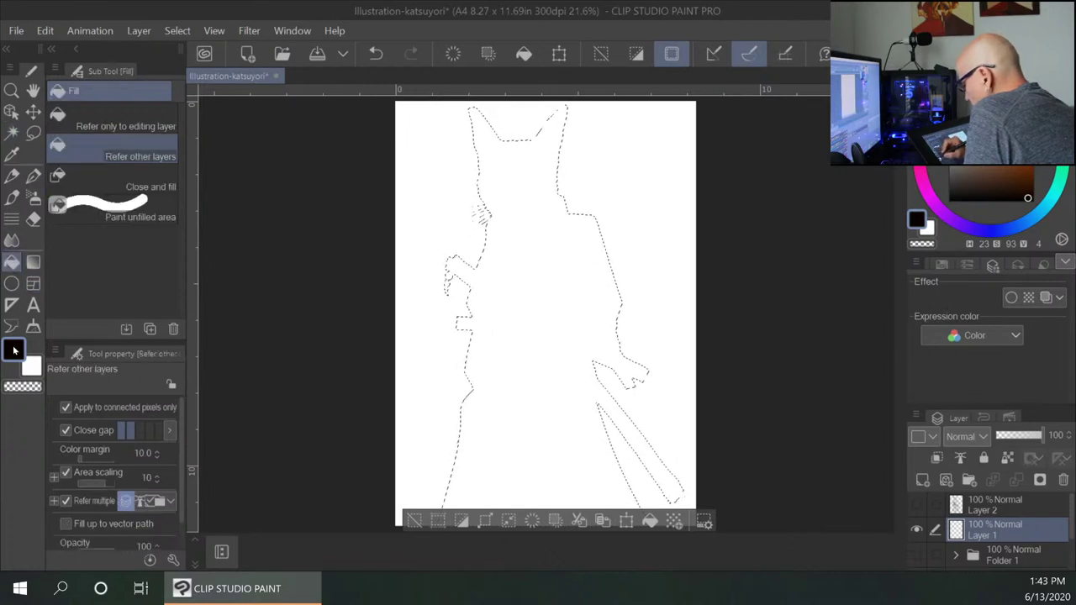
left_click(14, 350)
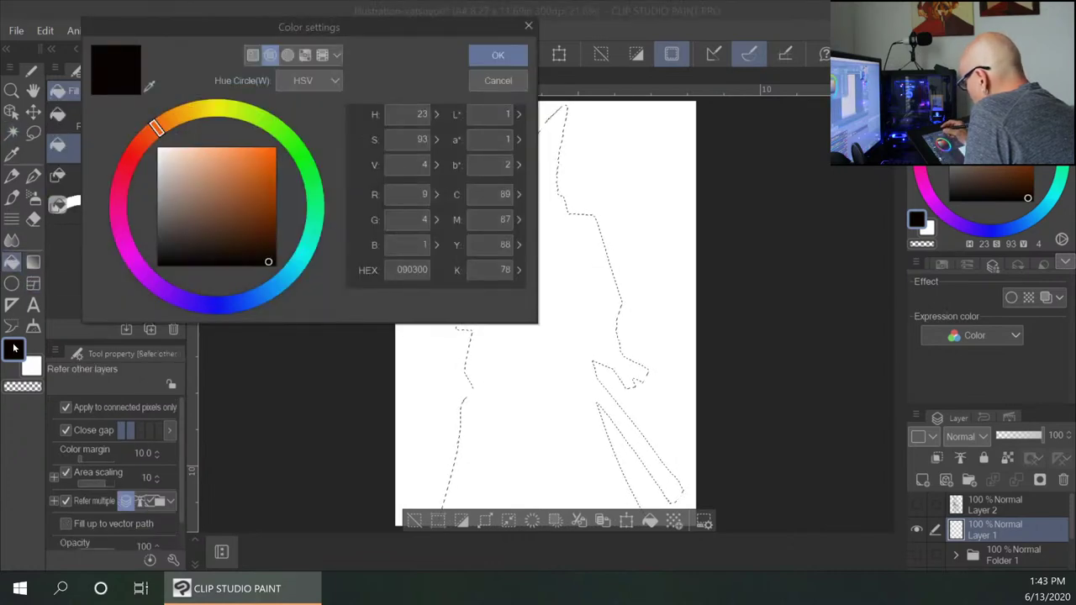
left_click(162, 176)
left_click(498, 54)
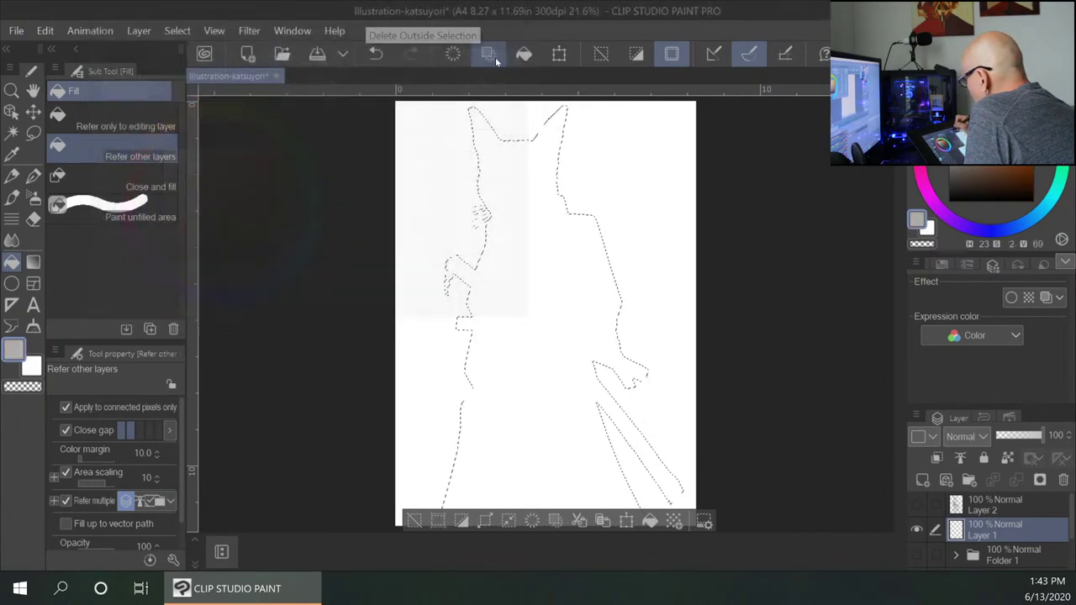
left_click(509, 173)
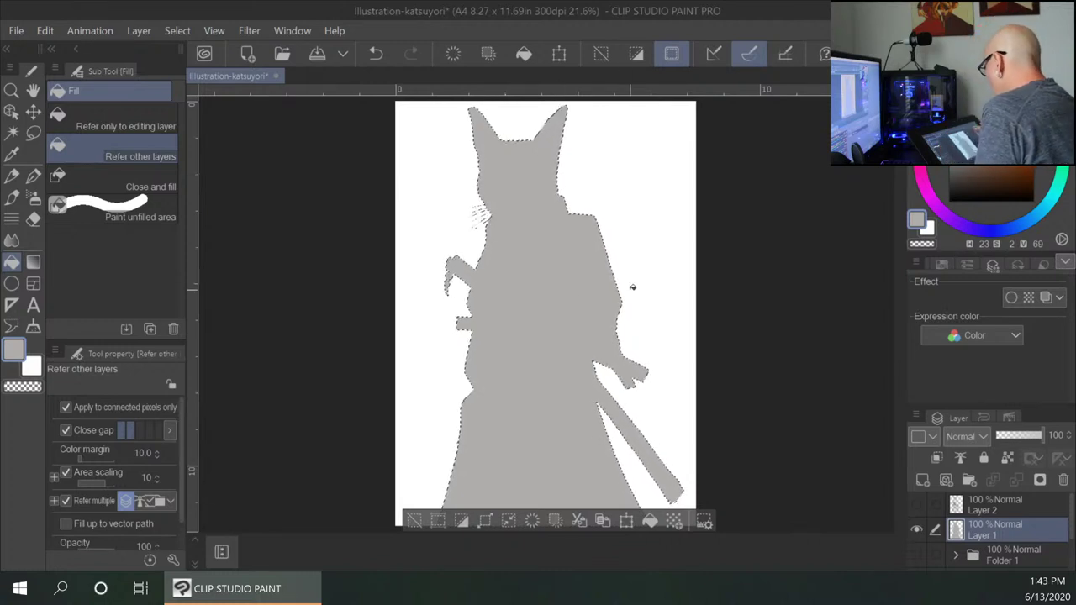
left_click(916, 505)
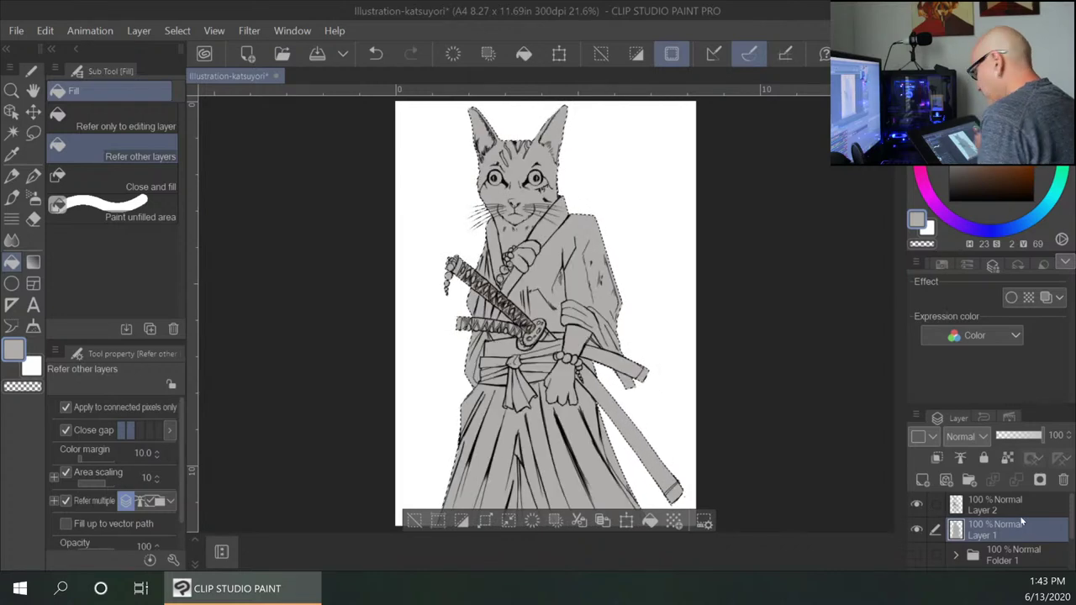
key("ctrl+d")
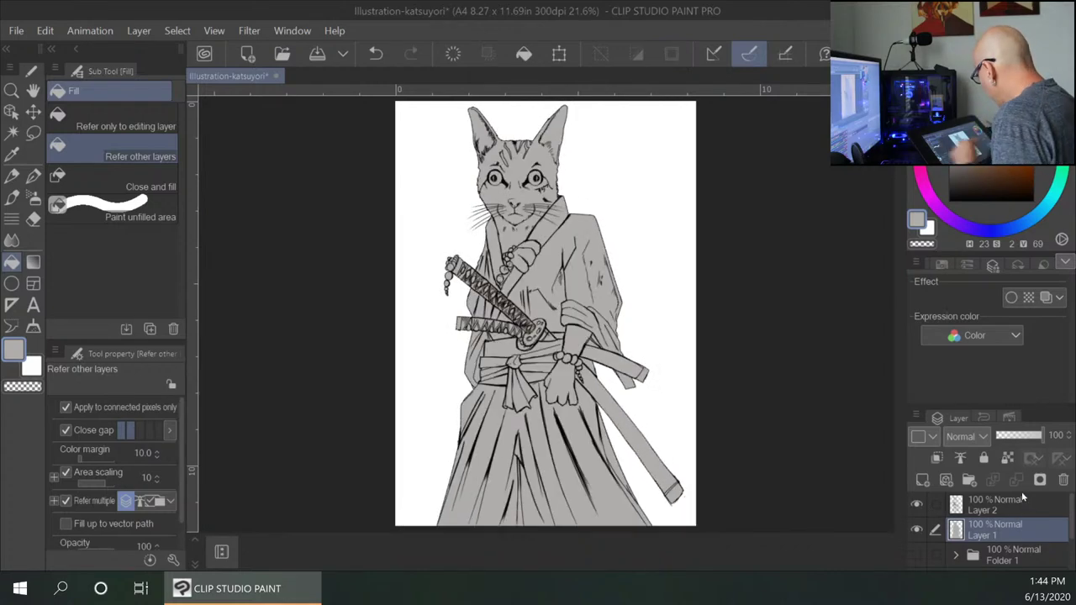
Add a new raster layer directly above the Paper layer.
left_click_drag(1071, 523, 1059, 572)
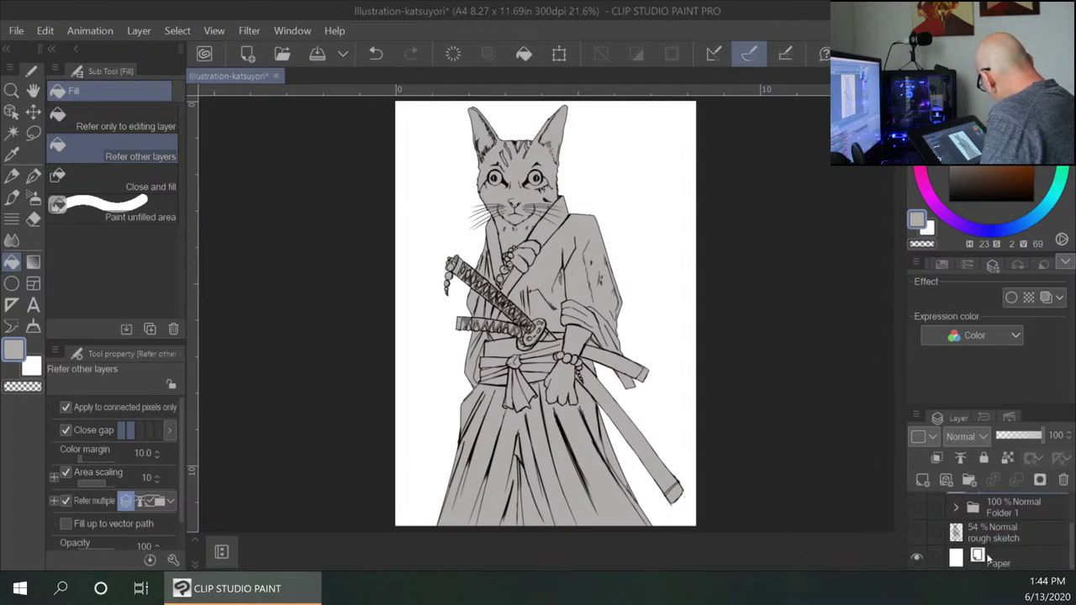
left_click(1027, 559)
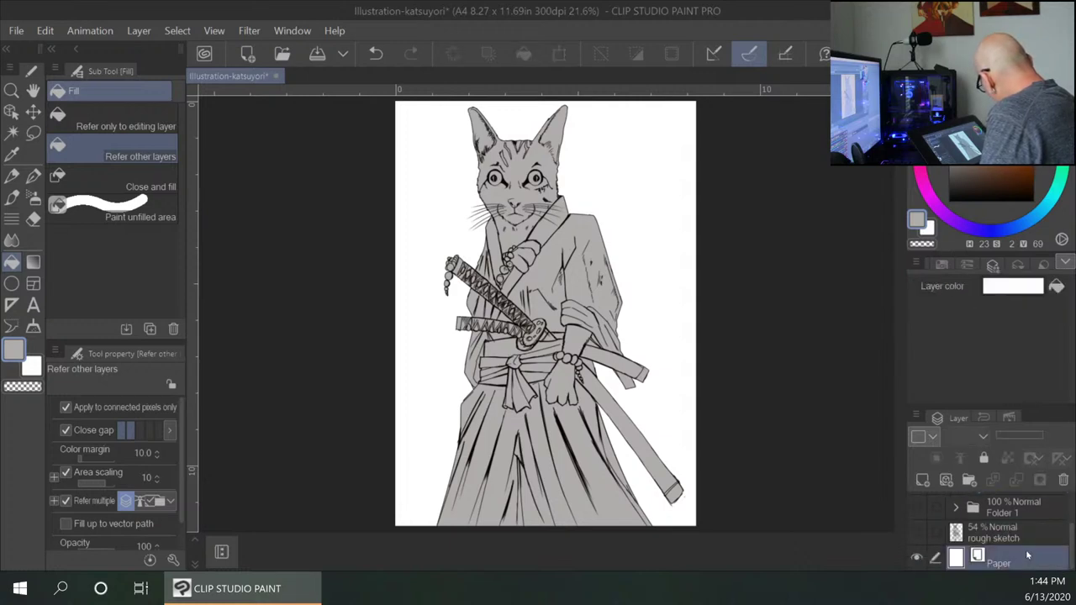
left_click(923, 481)
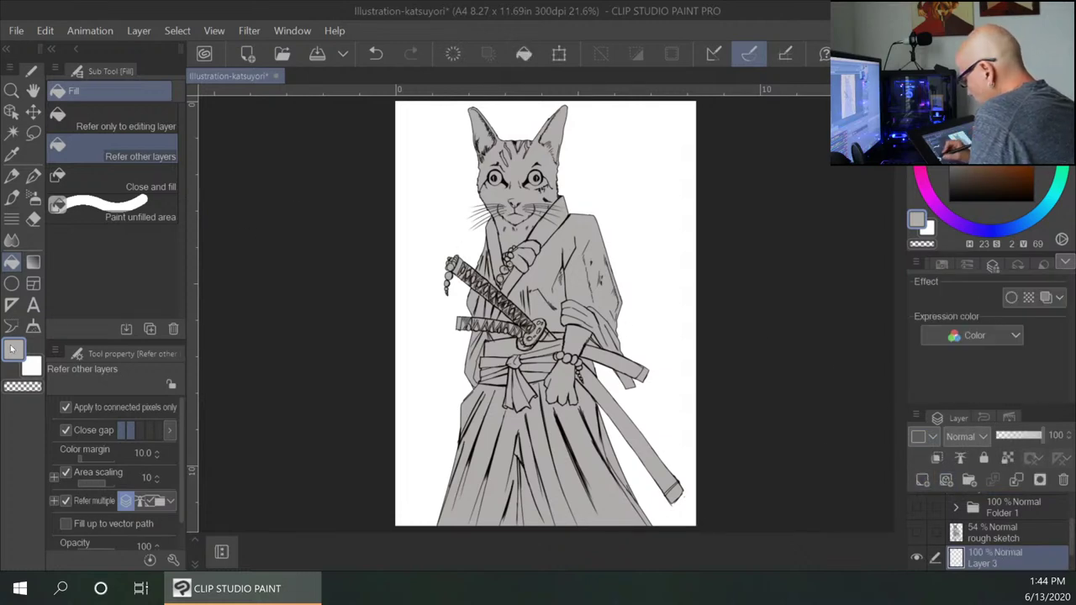
Set the drawing colour to light gray (H 23, S 2, V 86) and fill the background around the cat on Layer 3.
double_click(13, 350)
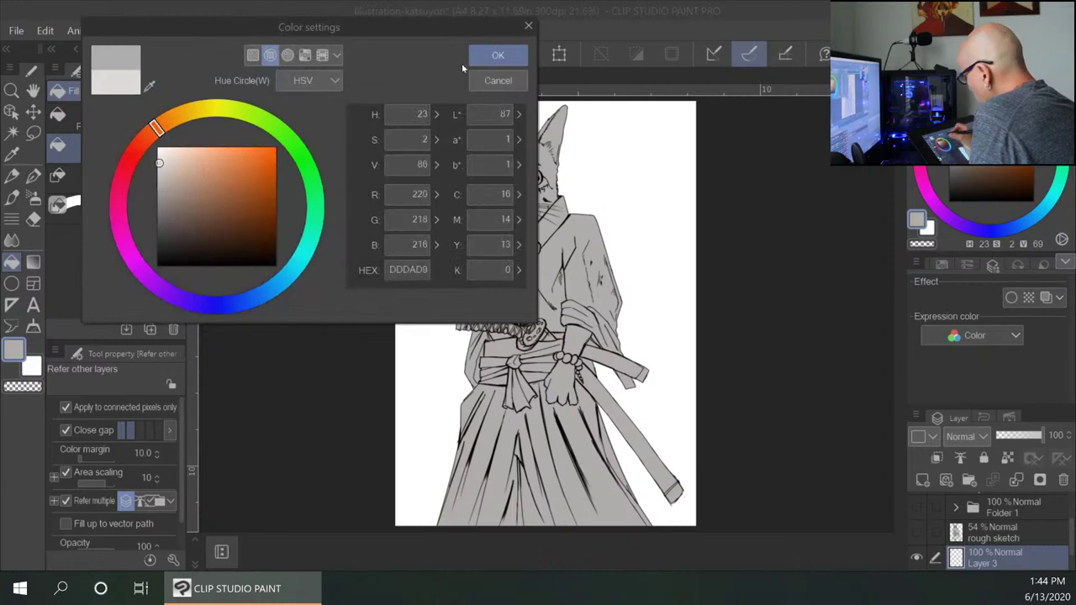
left_click(498, 55)
left_click(425, 142)
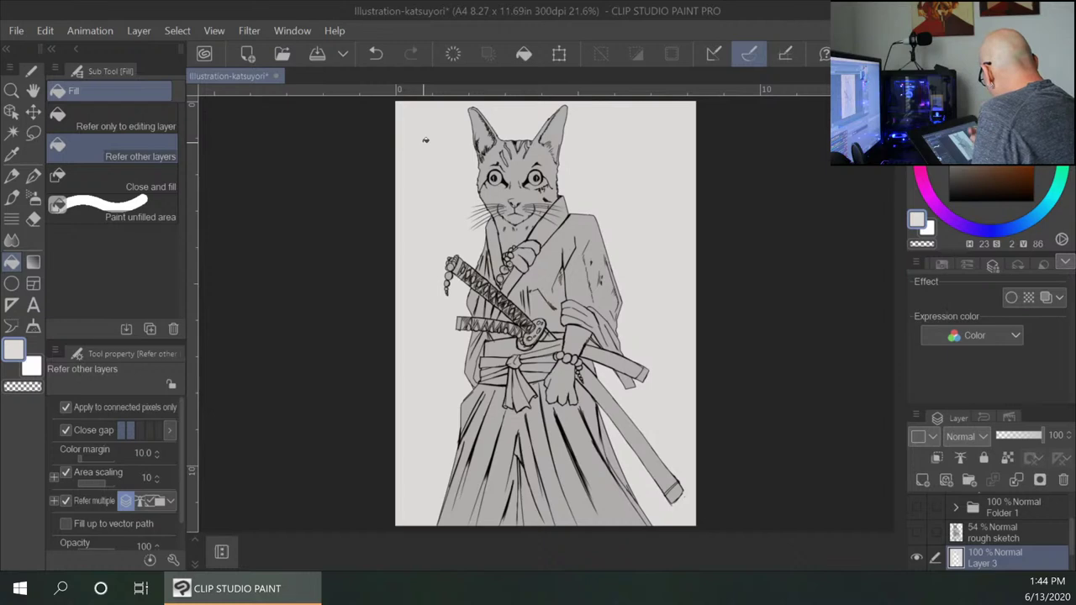
Hide Layer 2 and Layer 1 and fill the remaining white cat silhouette on Layer 3 with the same light gray.
scroll(1074, 545, "up", 1)
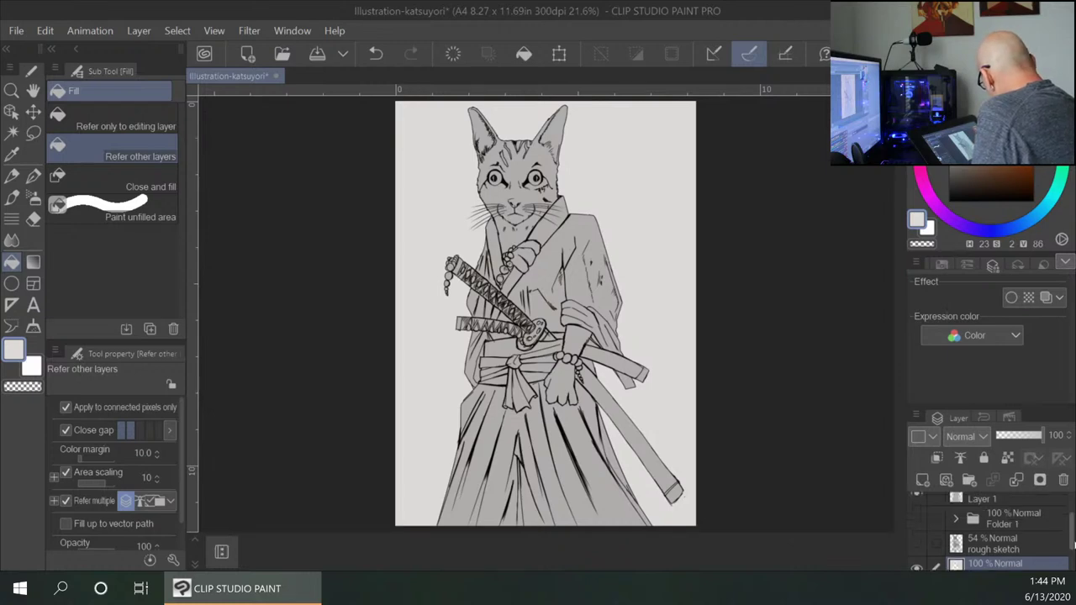
scroll(1074, 545, "up", 1)
left_click(918, 530)
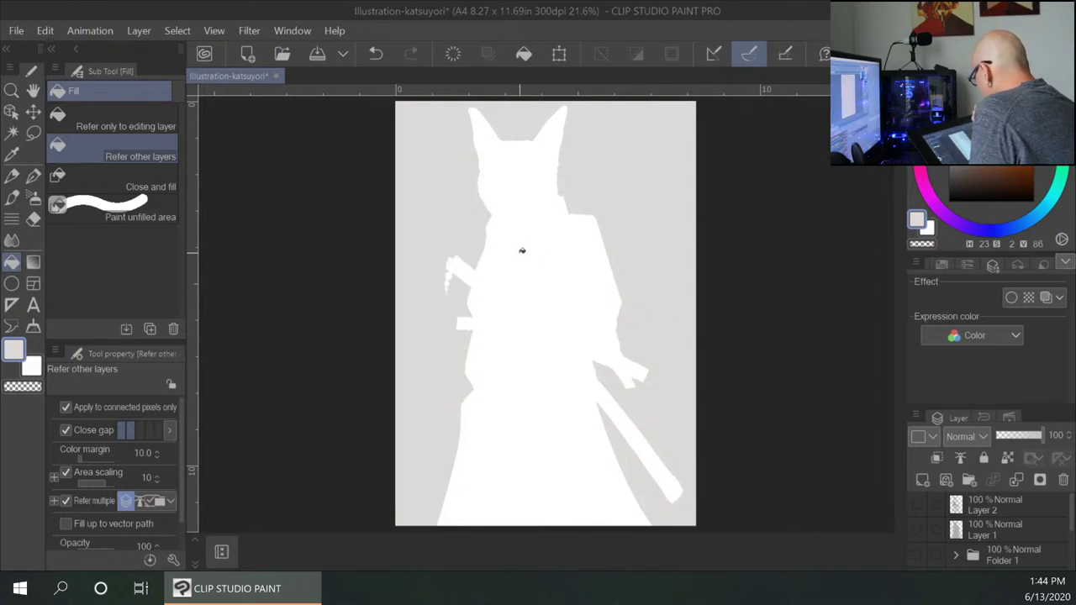
left_click(527, 182)
Show the Layer 2 line art and the Layer 1 gray base again.
left_click_drag(1072, 509, 1071, 526)
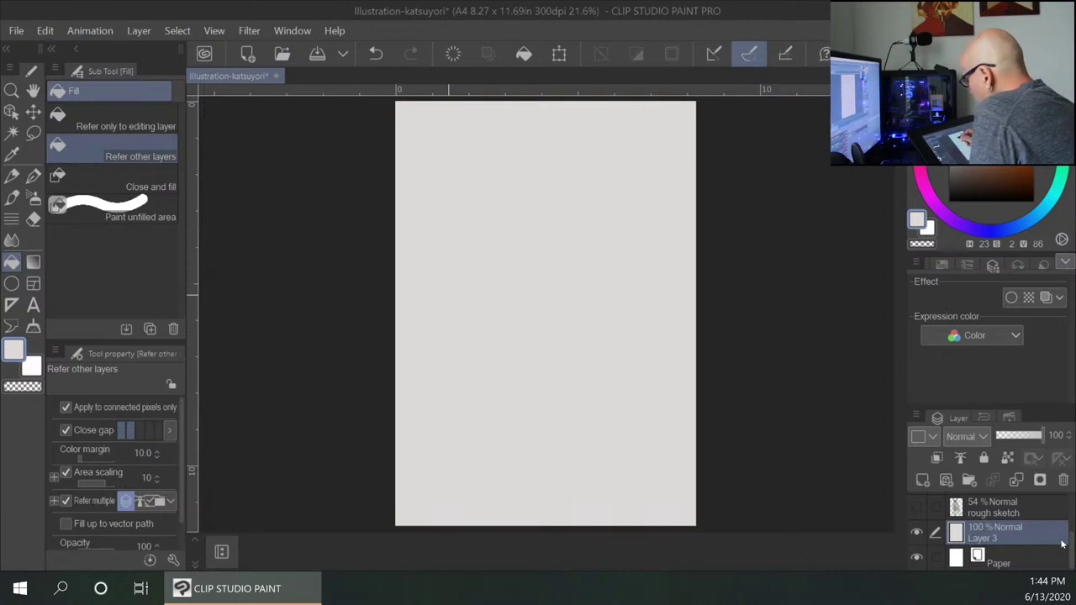
left_click_drag(1071, 548, 1070, 510)
key("space")
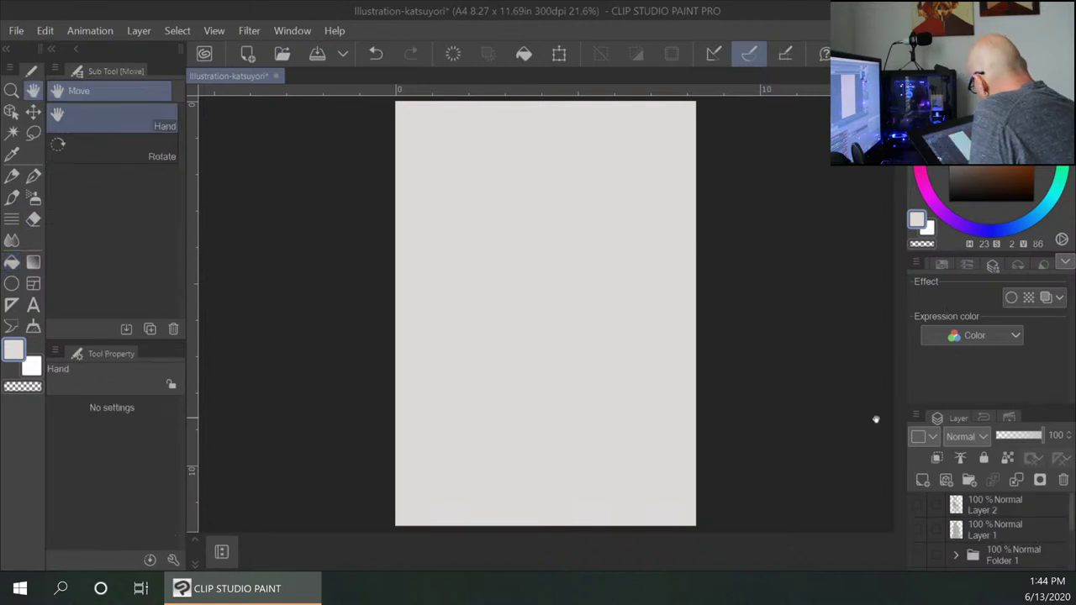
left_click(917, 505)
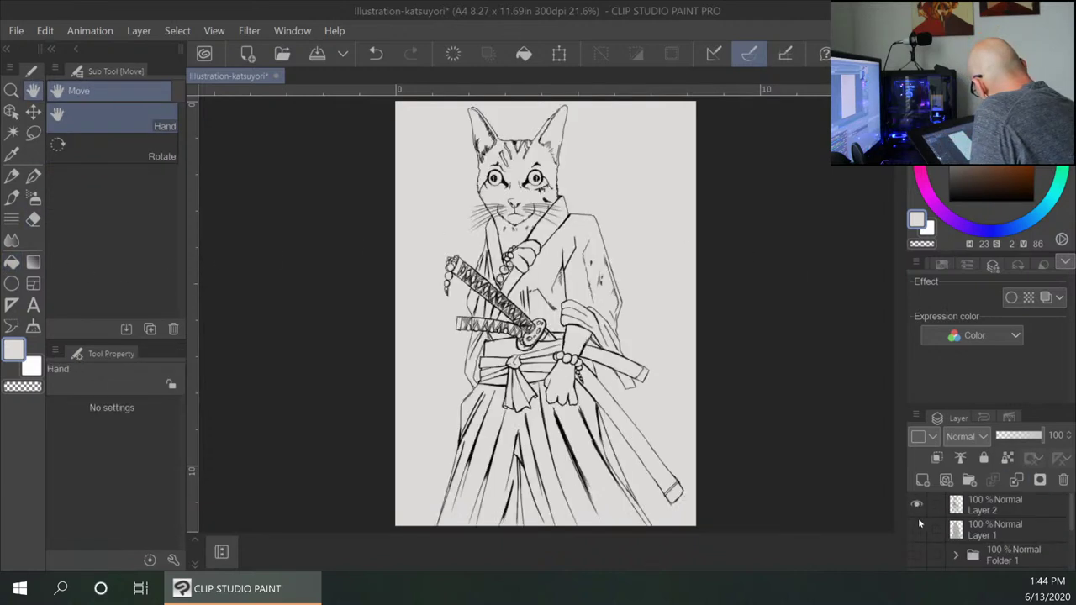
left_click(917, 530)
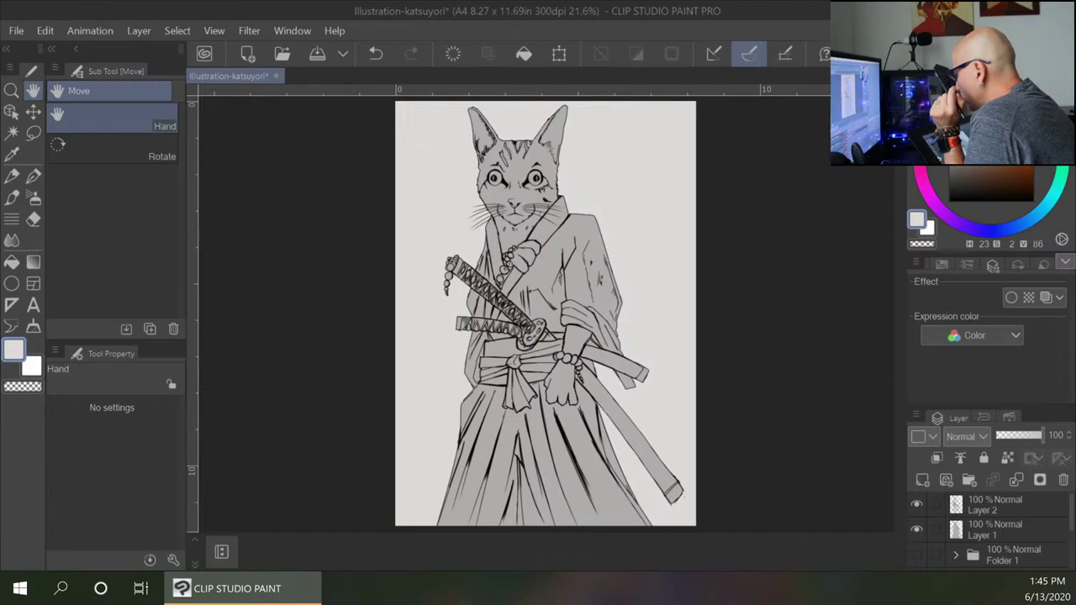
key("ctrl+super+Right")
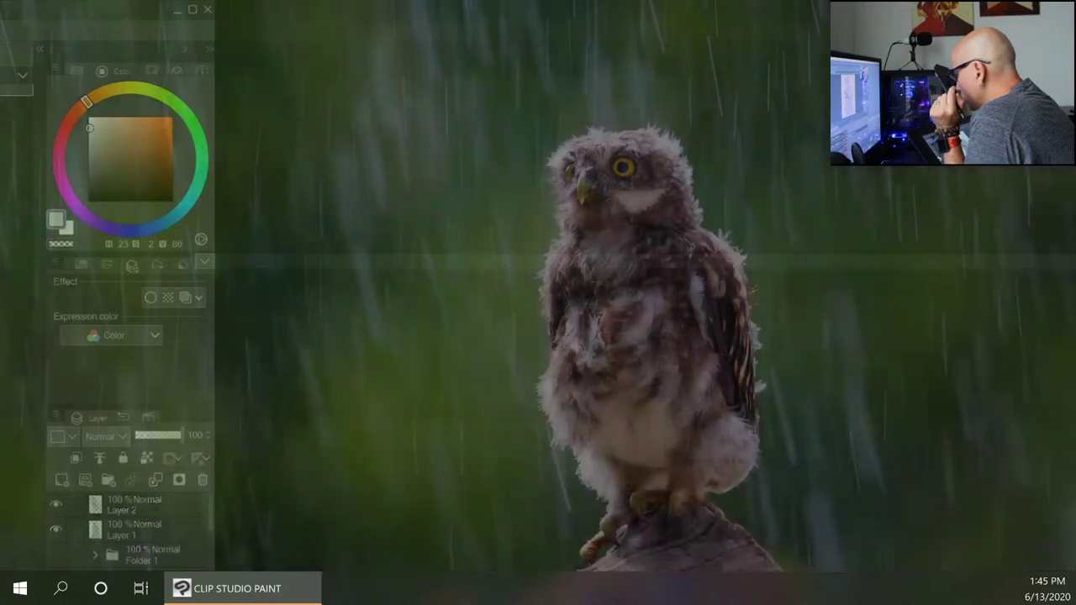
key("ctrl+super+Left")
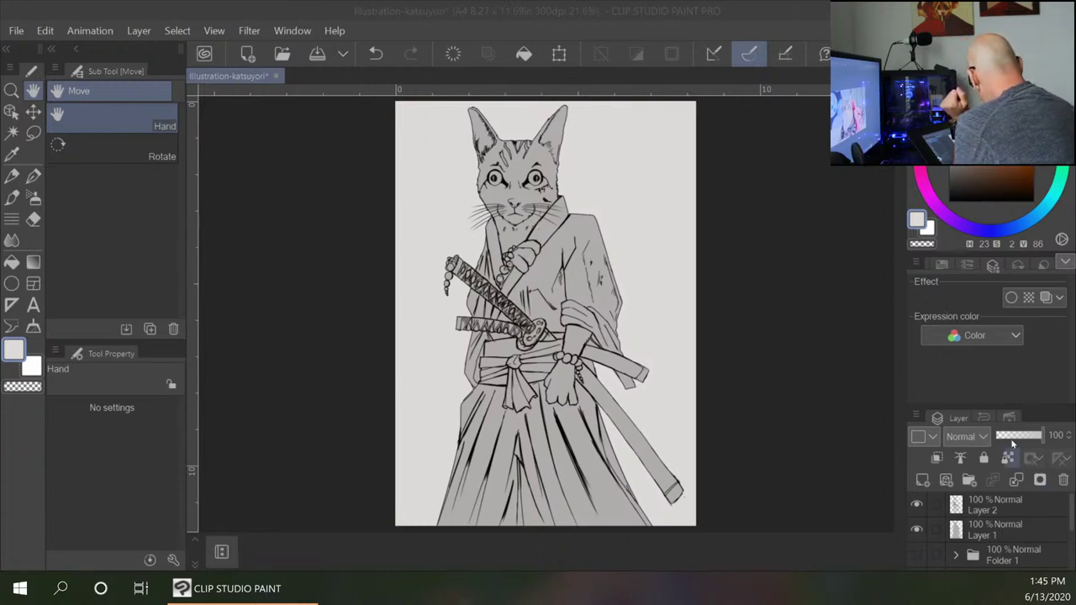
Add a new raster layer directly above Layer 3 and clip it to the layer below.
left_click(924, 481)
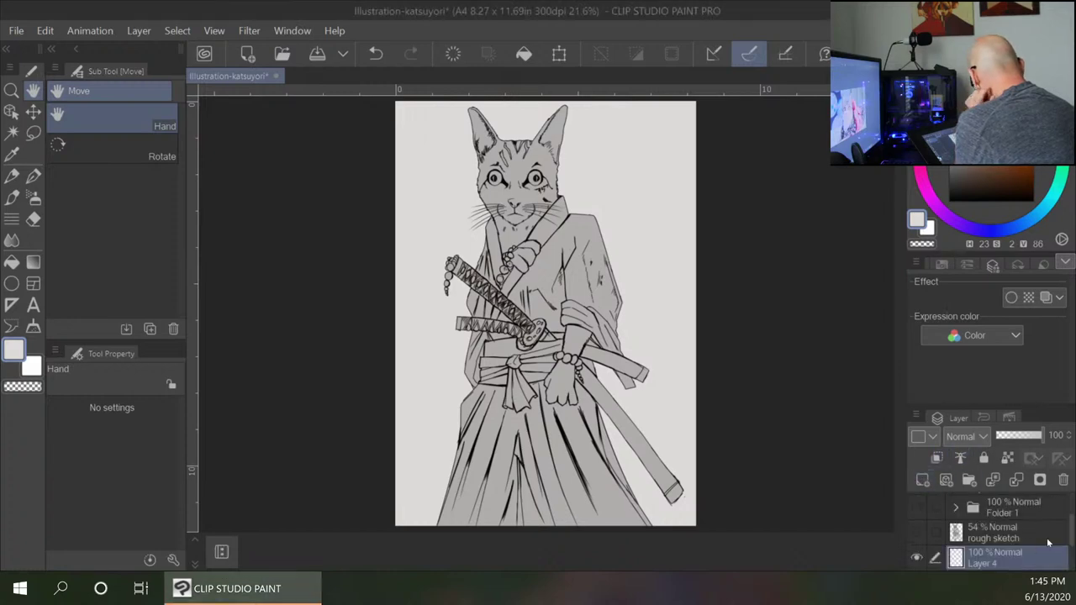
scroll(1070, 531, "down", 2)
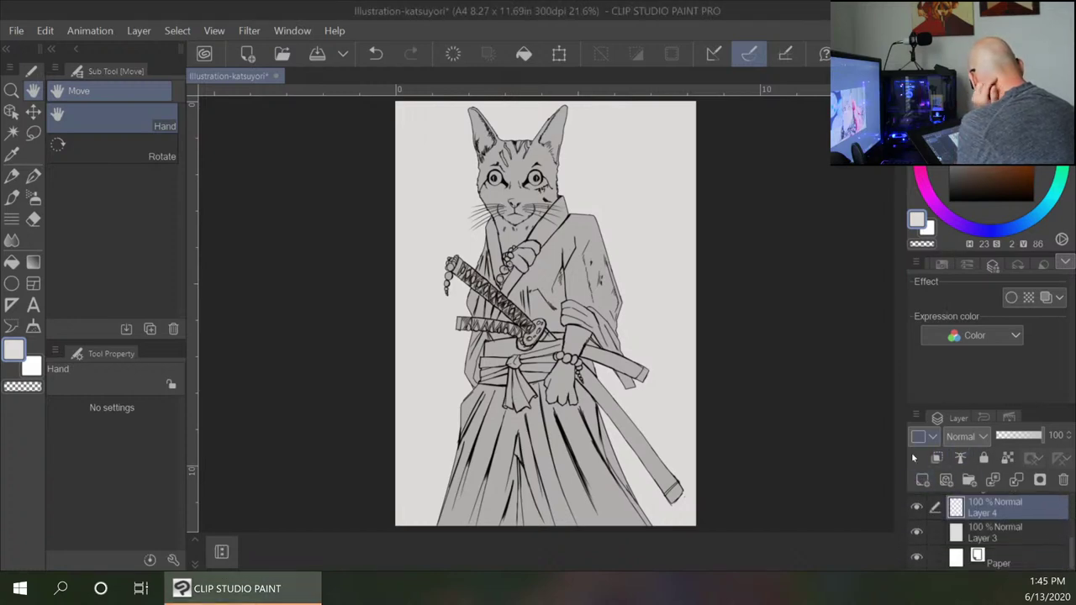
left_click(938, 457)
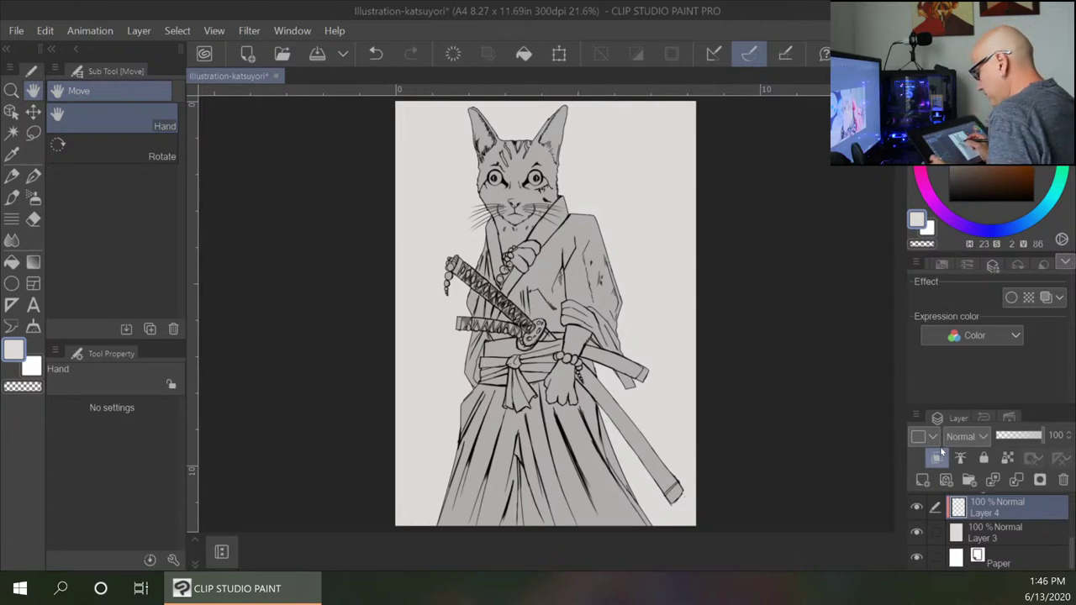
Choose the Dense watercolor brush for working on the cat's head at 50% zoom.
key("ctrl+plus")
key("ctrl+plus")
key("ctrl+plus")
left_click_drag(551, 163, 517, 380)
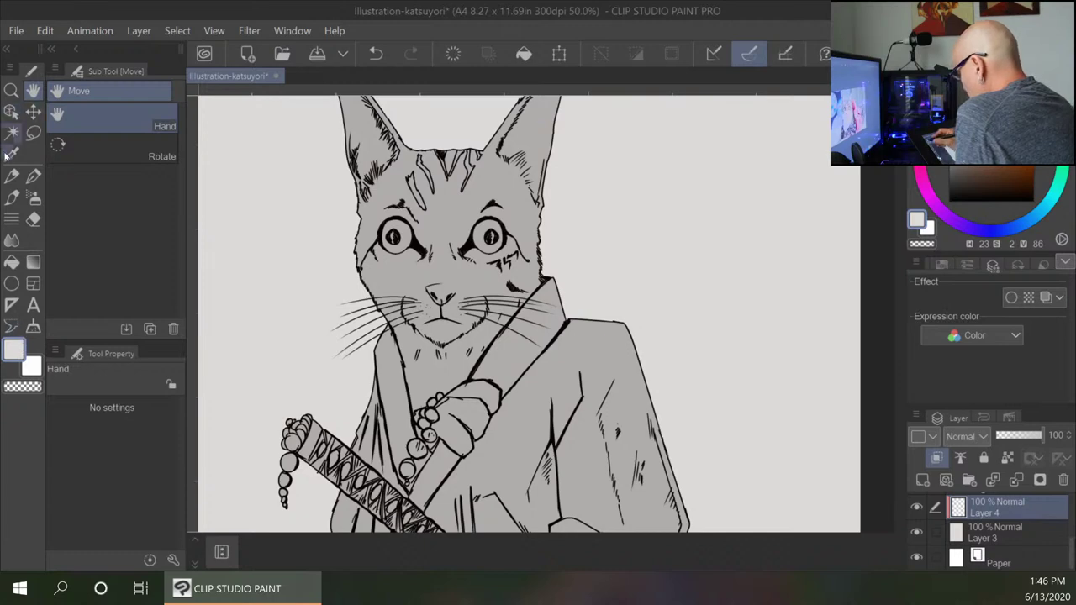
left_click(12, 197)
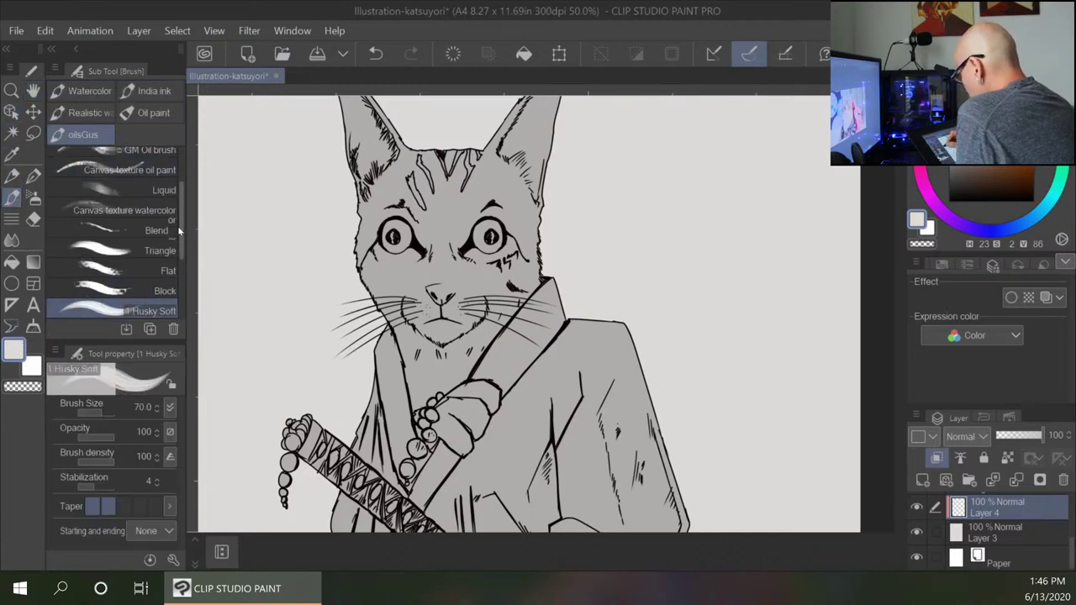
scroll(177, 194, "up", 3)
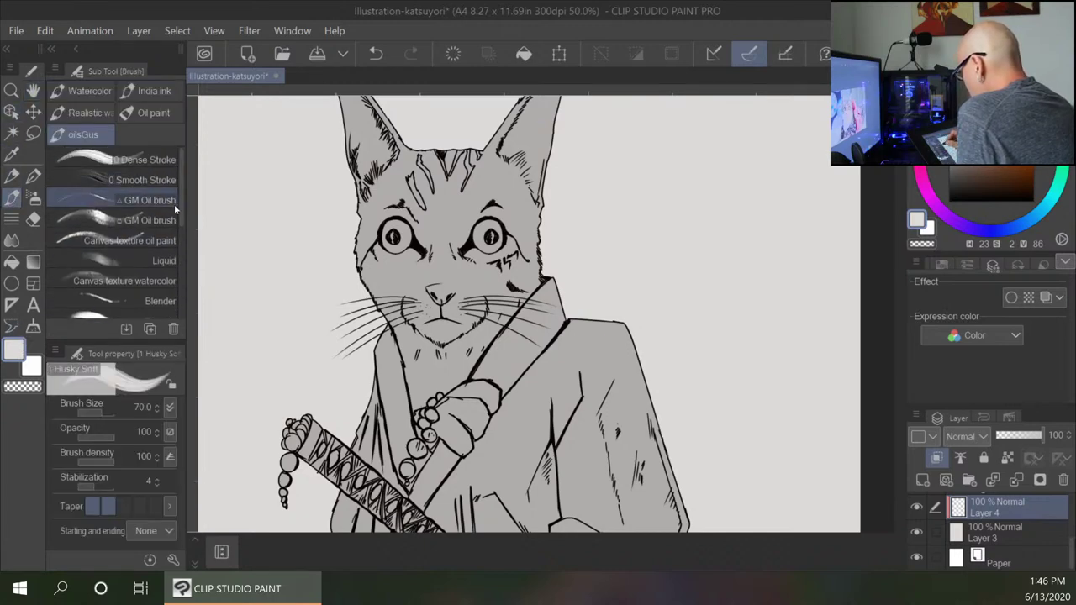
left_click(84, 91)
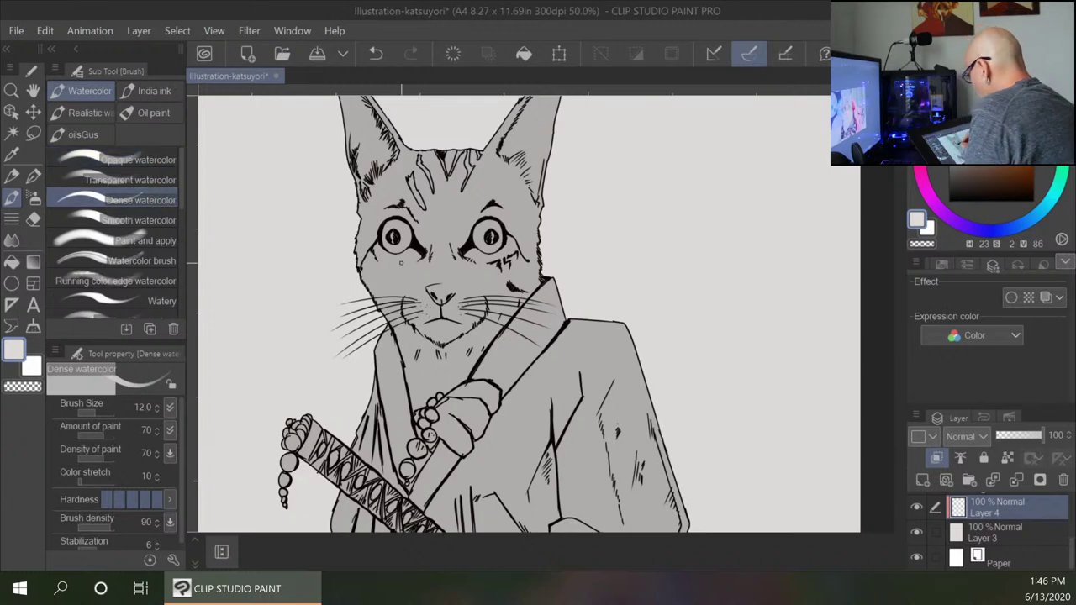
Enlarge the Dense watercolor brush to size 60 and keep the current light gray colour.
key("bracketright")
key("bracketright")
key("bracketright")
key("bracketright")
key("bracketright")
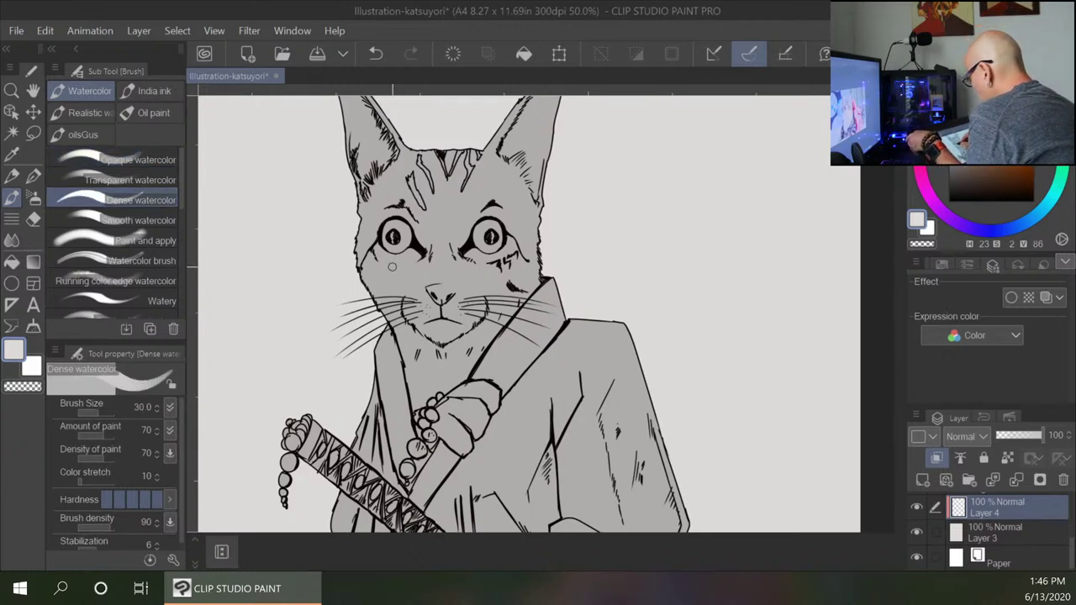
key("bracketright")
key("bracketright")
key("bracketright")
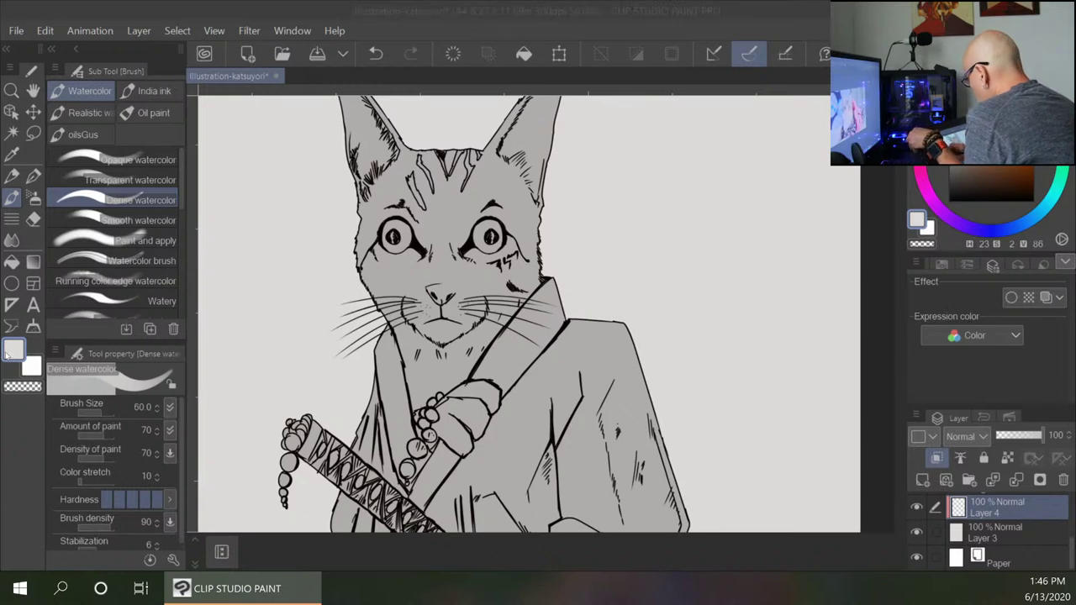
left_click(10, 352)
left_click(498, 78)
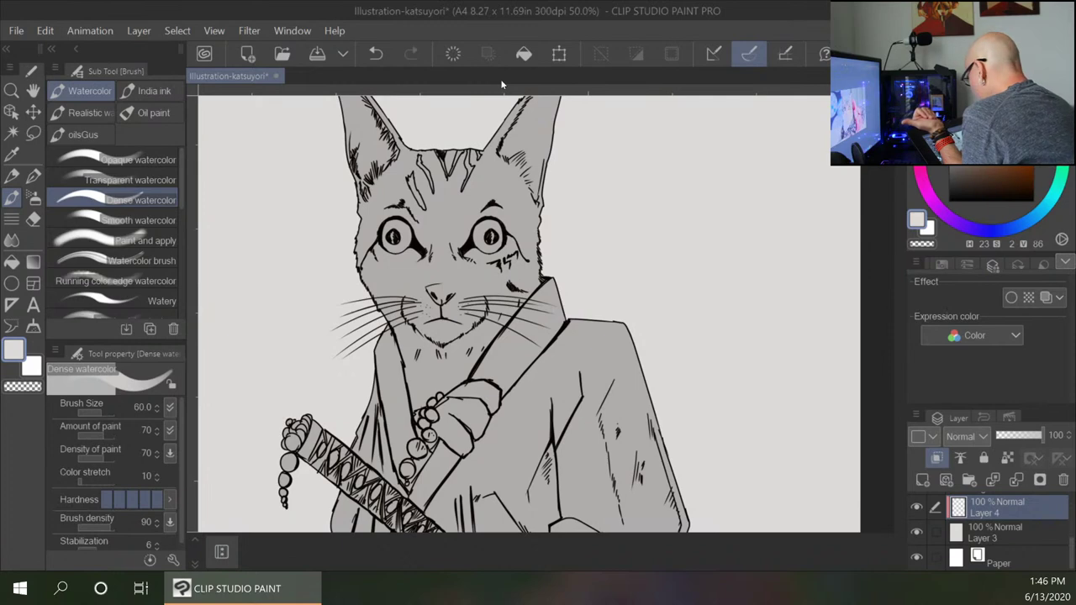
Switch to the Soft airbrush with a darker gray (H 23, S 2, V 43) and brush size 50.
left_click(33, 197)
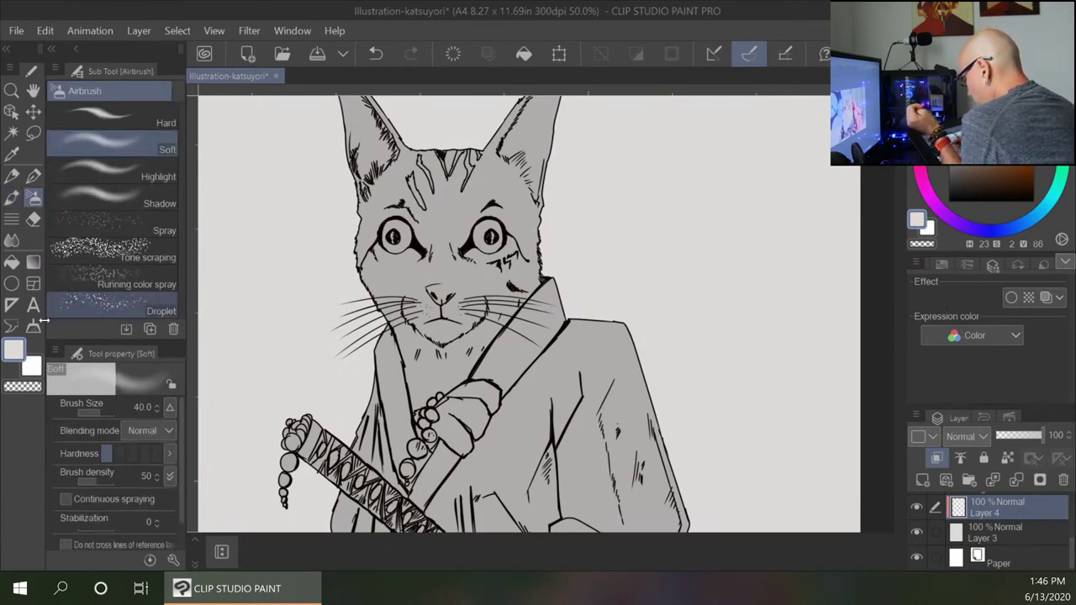
left_click(10, 352)
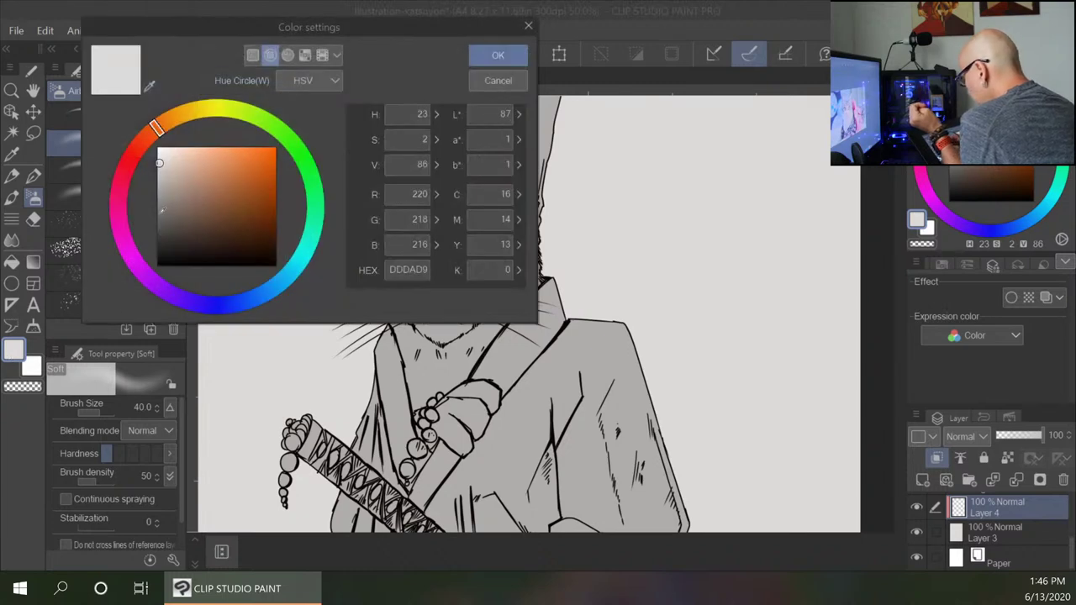
left_click(159, 215)
left_click(499, 56)
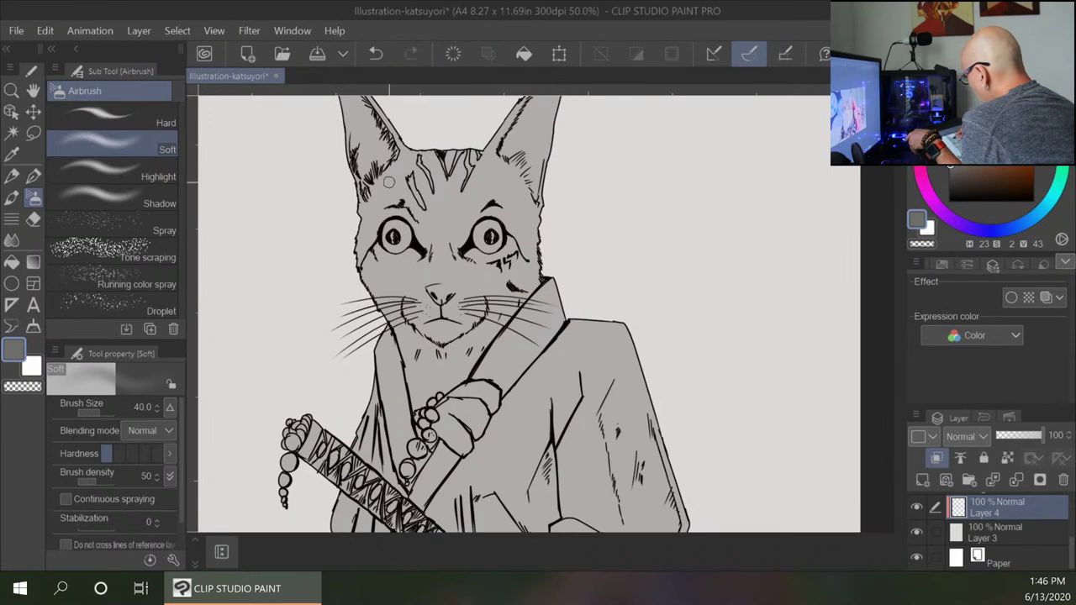
key("bracketright")
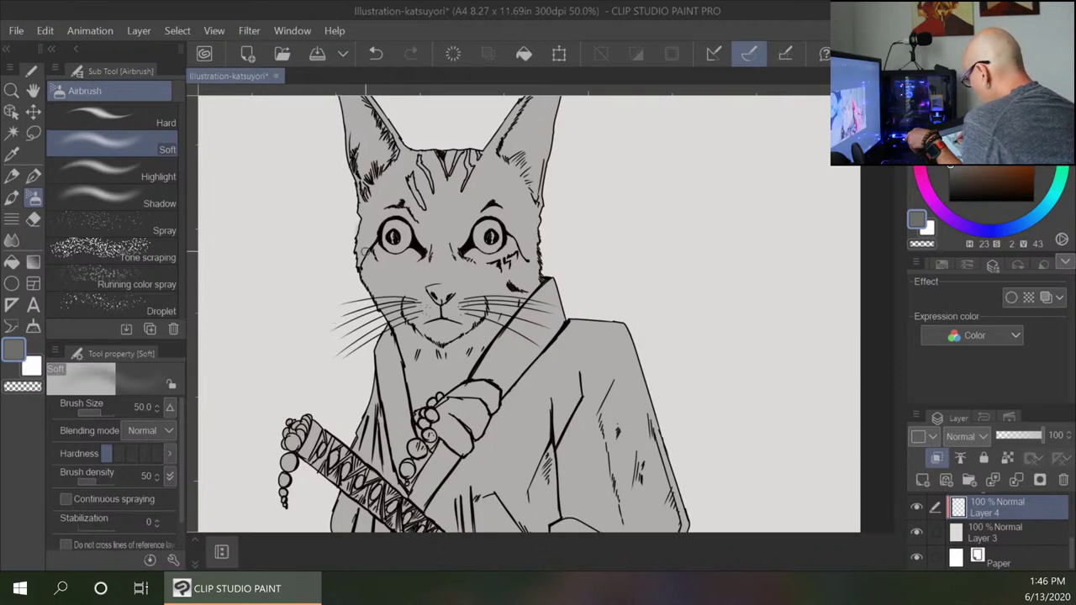
Try a dark brown (H 23, S 59, V 35) airbrush stroke along the edge of the cat's cheek, and undo it.
left_click(12, 351)
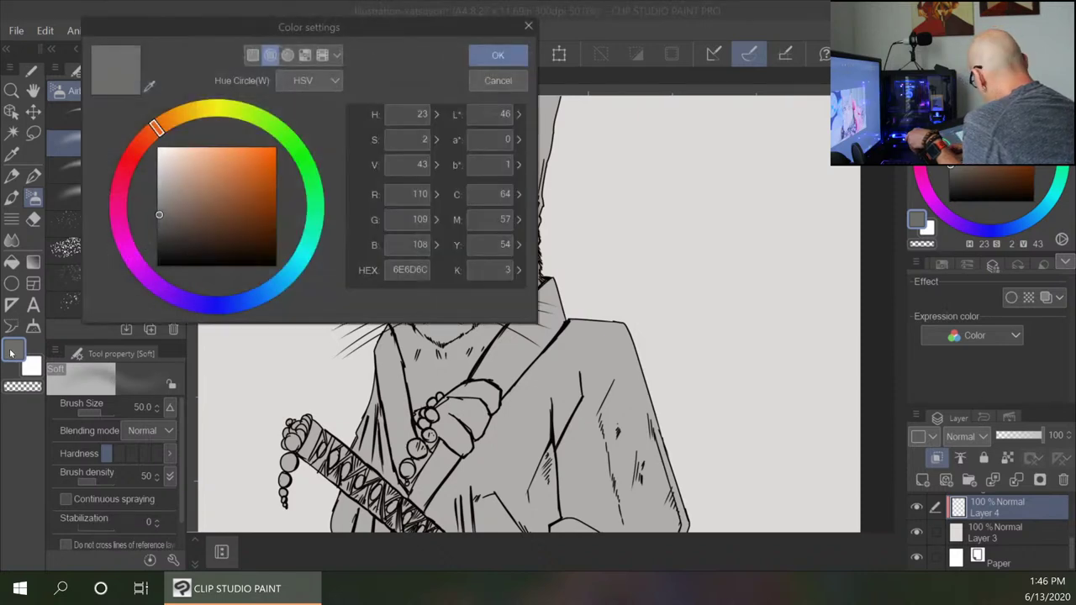
left_click(229, 220)
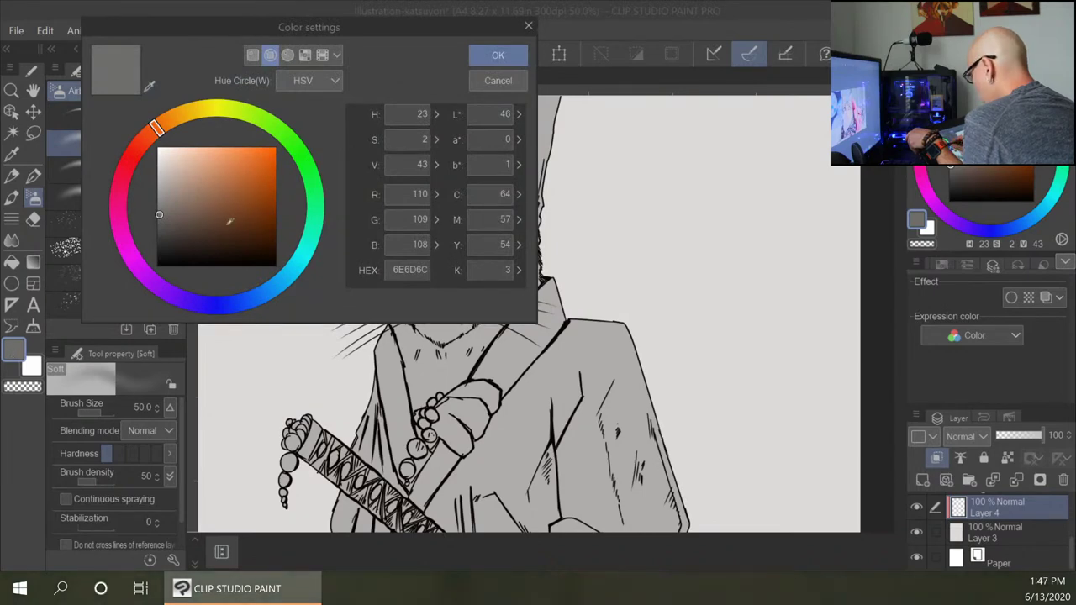
left_click(498, 54)
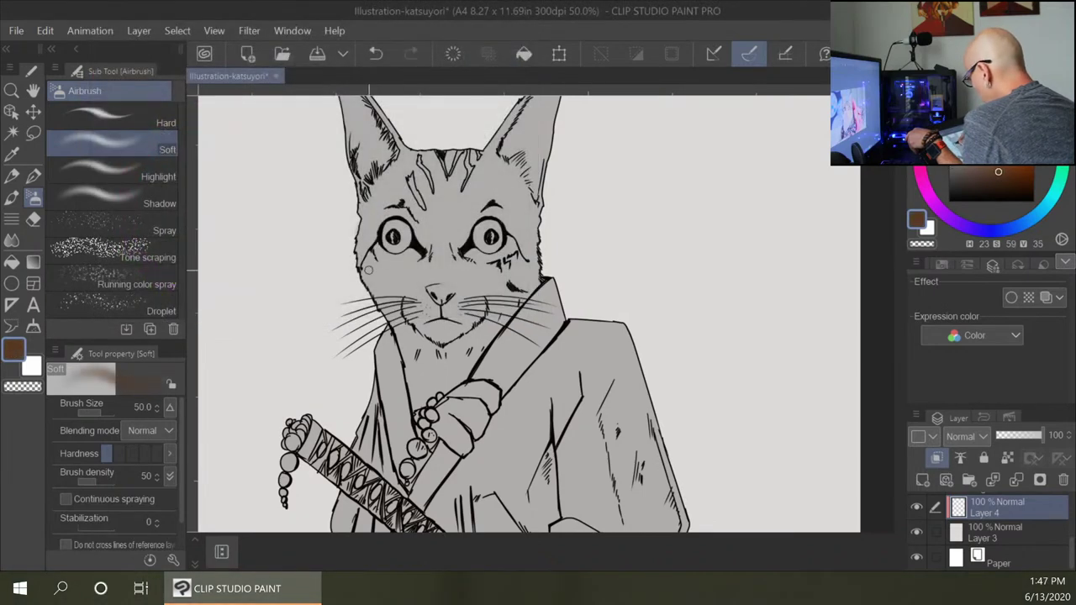
left_click_drag(351, 260, 356, 279)
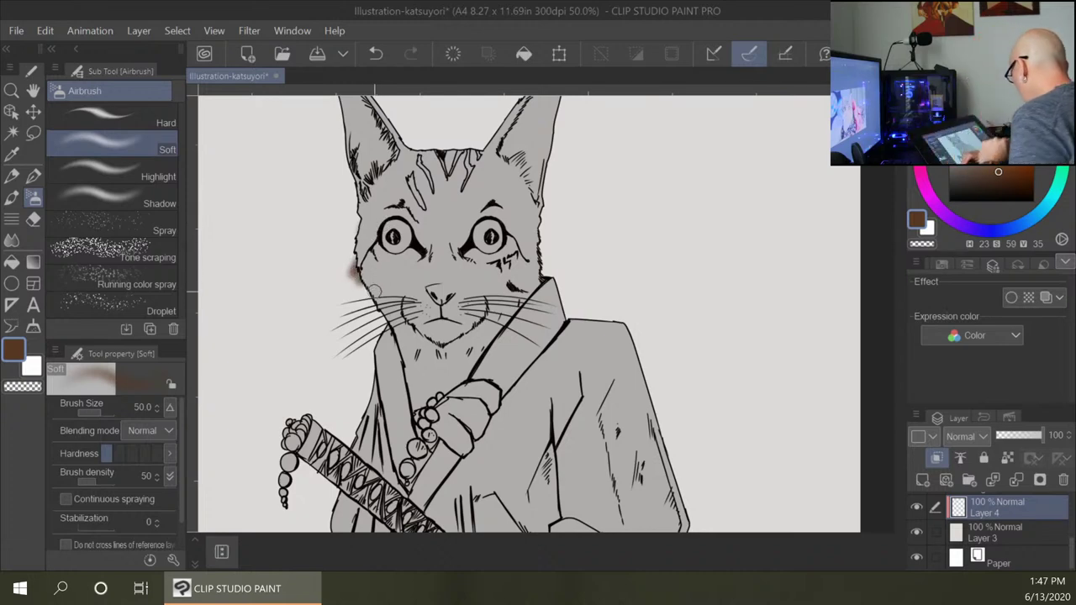
key("ctrl+z")
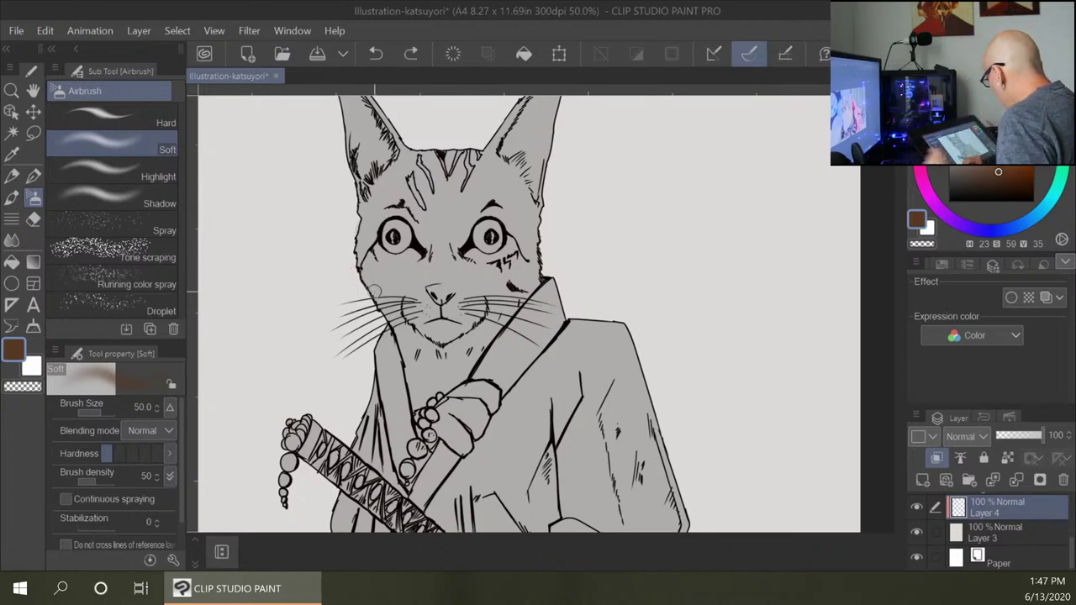
Move the clipped Layer 4 between the Layer 2 line art and the Layer 1 gray base.
scroll(1073, 538, "up", 1)
left_click_drag(1074, 538, 1073, 520)
left_click_drag(987, 553, 981, 509)
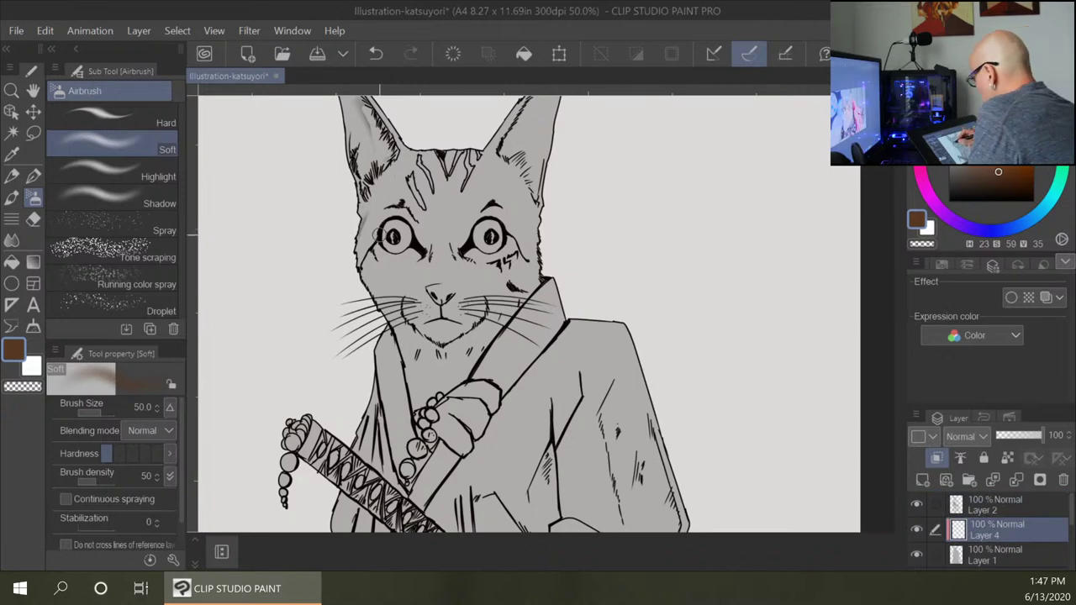
Set the colour to gray (H 23, S 2, V 43) and airbrush shadows inside the cat's left-hand ear, beside the nose and around the mouth.
left_click(13, 351)
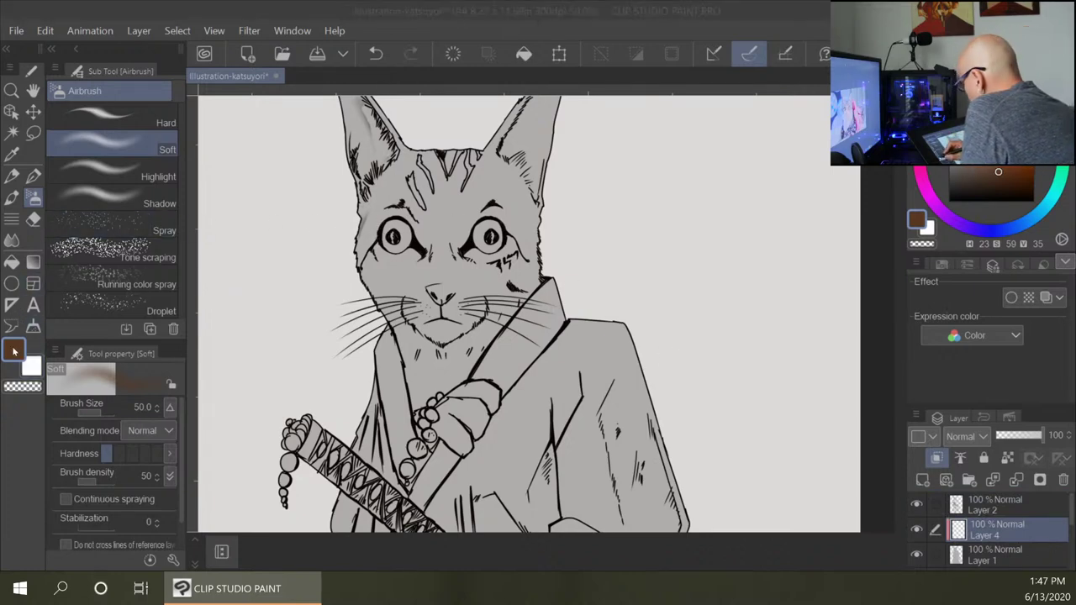
left_click(171, 224)
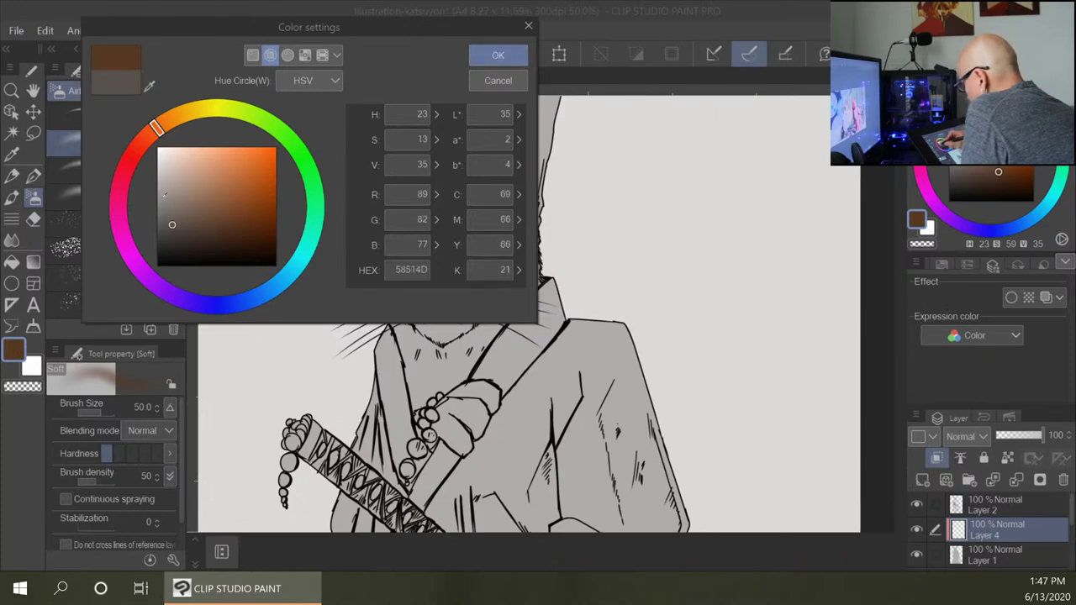
left_click(159, 203)
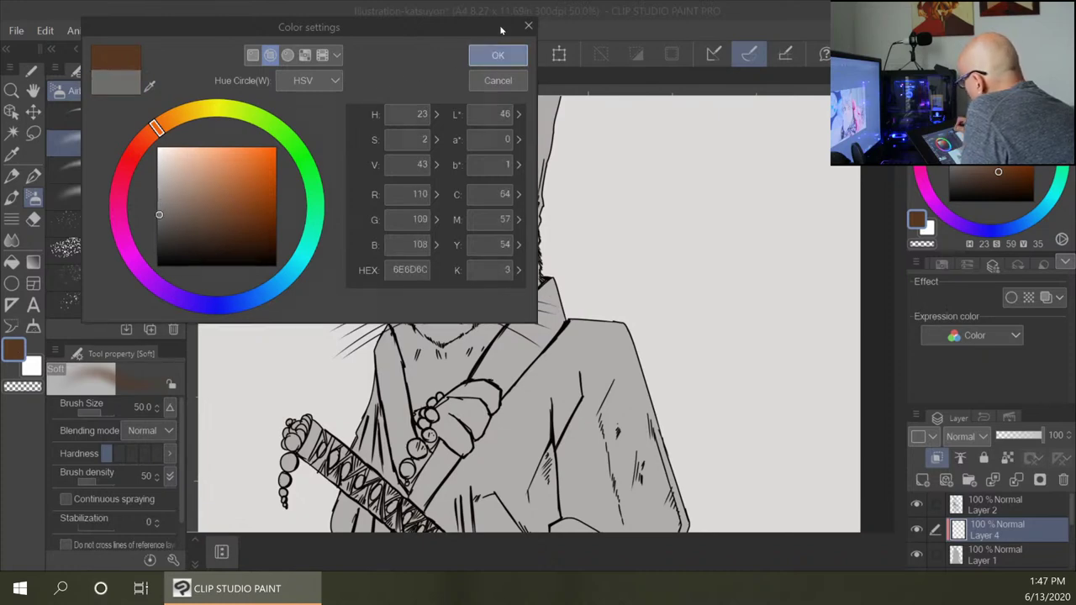
left_click(497, 55)
mouse_move(371, 132)
left_mouse_down()
mouse_move(392, 160)
mouse_move(365, 194)
mouse_move(375, 167)
mouse_move(344, 105)
mouse_move(365, 177)
left_mouse_up()
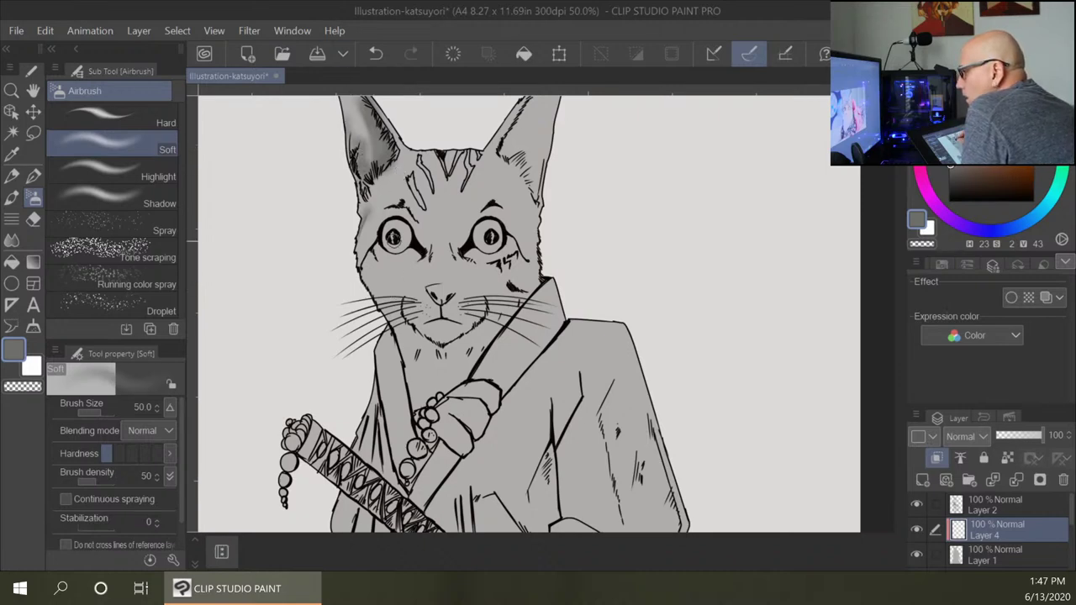
mouse_move(428, 255)
left_mouse_down()
mouse_move(413, 289)
mouse_move(460, 320)
mouse_move(422, 324)
left_mouse_up()
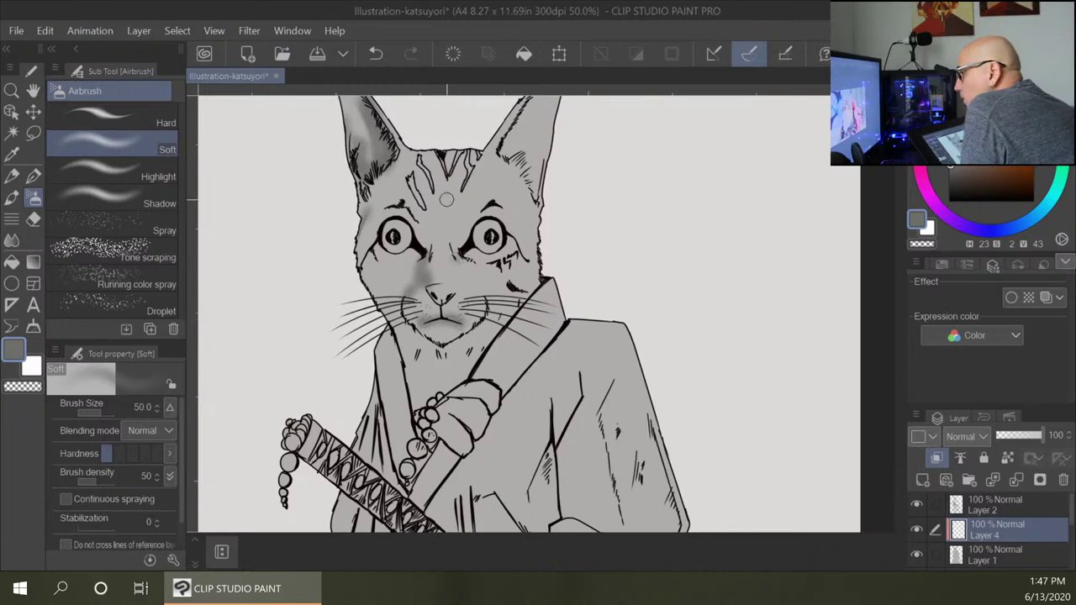
Airbrush shadows under the cat's right-hand eye and inside the right-hand ear, enlarging the brush to 80.
mouse_move(468, 279)
left_mouse_down()
mouse_move(514, 271)
mouse_move(509, 254)
left_mouse_up()
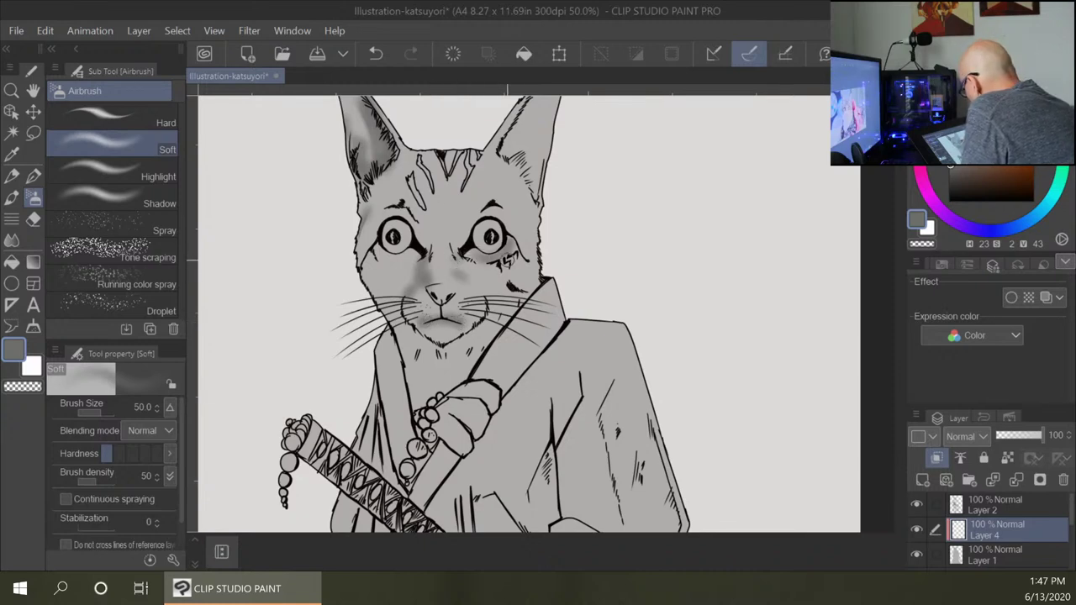
mouse_move(528, 108)
left_mouse_down()
mouse_move(505, 145)
mouse_move(529, 107)
mouse_move(532, 173)
left_mouse_up()
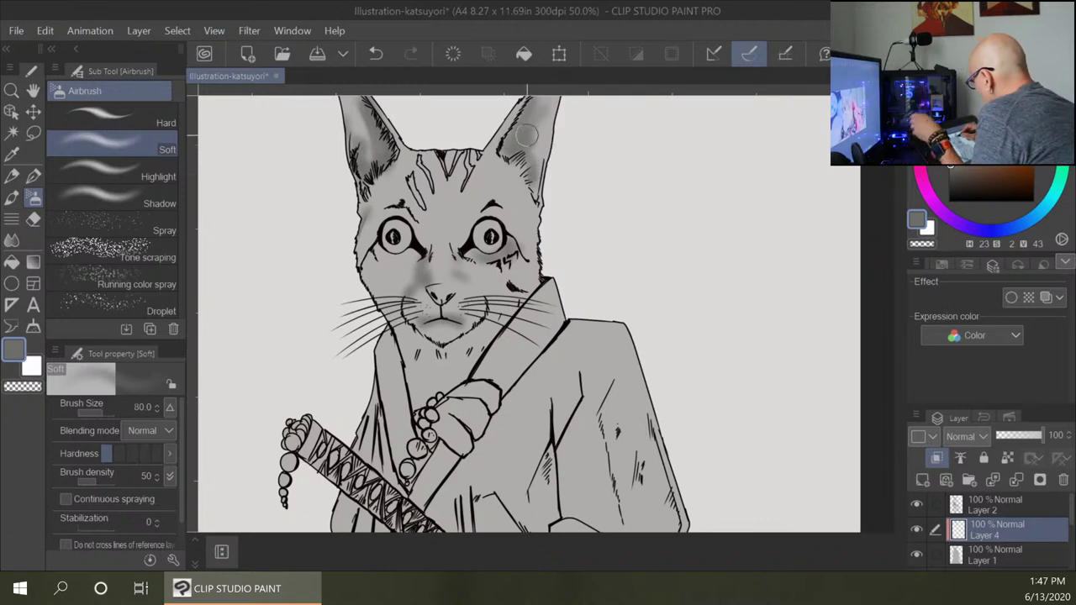
key("]")
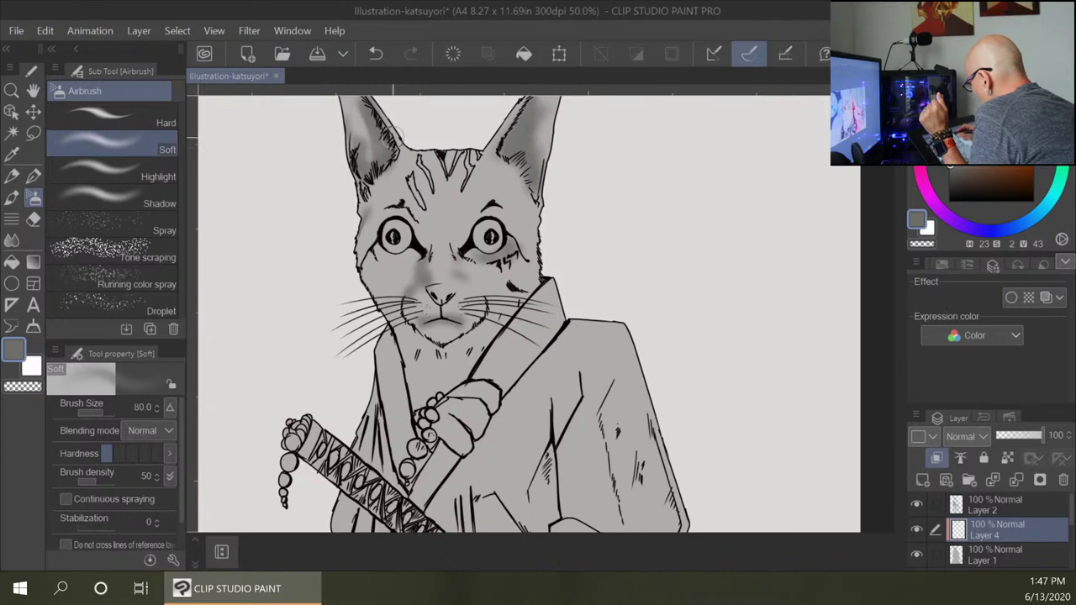
mouse_move(395, 136)
left_mouse_down()
mouse_move(382, 166)
mouse_move(419, 163)
left_mouse_up()
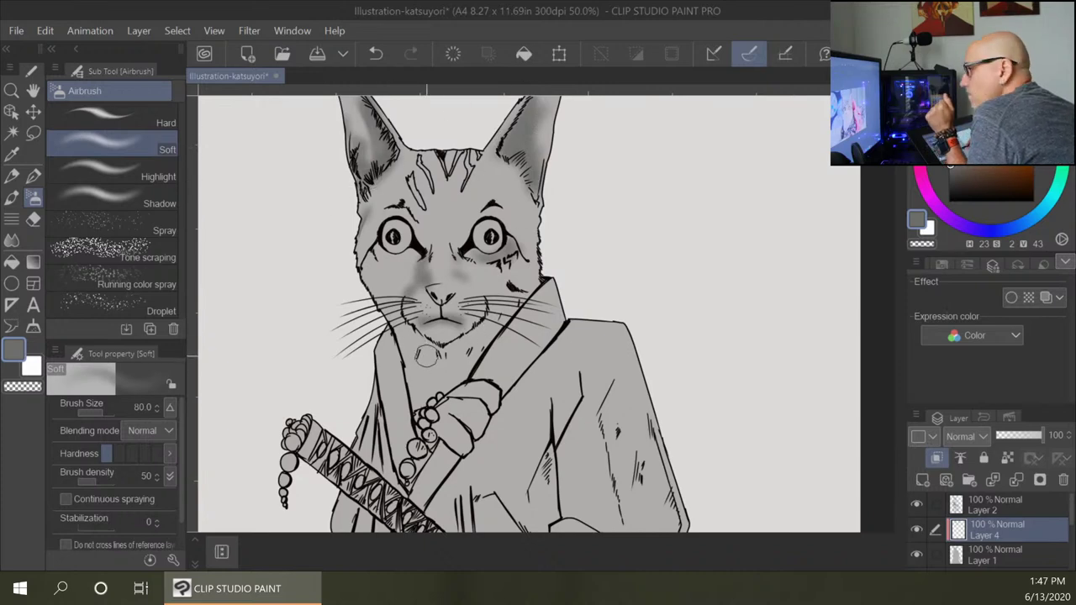
Airbrush shadows on the neck below the chin, the raised hand at the chest and the lowered hand.
mouse_move(434, 355)
left_mouse_down()
mouse_move(411, 331)
mouse_move(463, 349)
mouse_move(446, 358)
mouse_move(415, 344)
mouse_move(416, 367)
mouse_move(429, 360)
mouse_move(441, 376)
mouse_move(423, 408)
mouse_move(483, 384)
mouse_move(501, 396)
mouse_move(494, 412)
mouse_move(423, 337)
mouse_move(472, 443)
mouse_move(452, 441)
mouse_move(461, 448)
mouse_move(460, 411)
mouse_move(476, 433)
left_mouse_up()
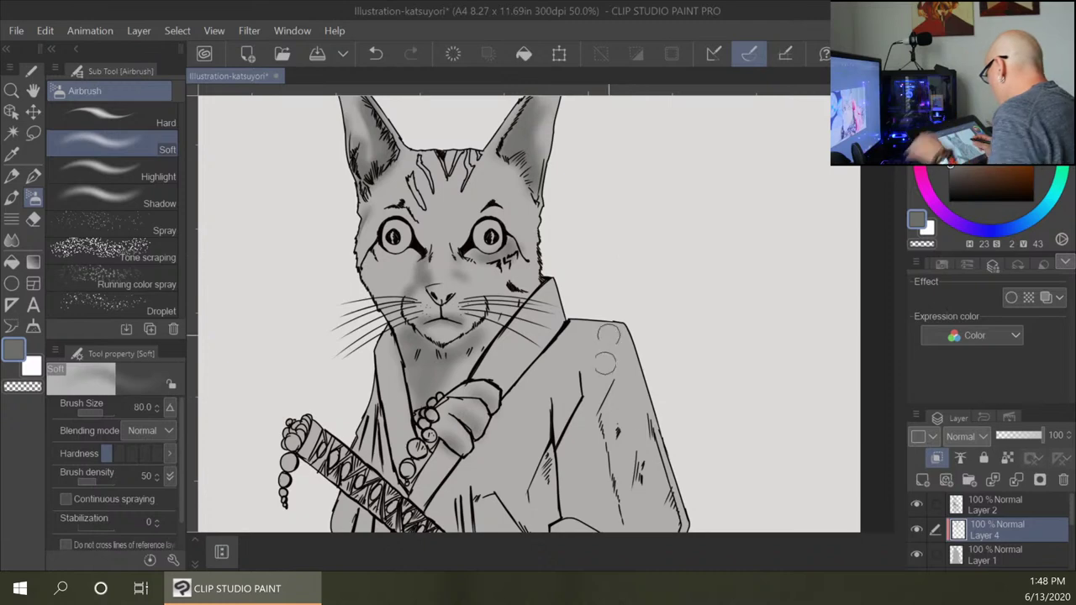
left_click_drag(696, 440, 667, 210)
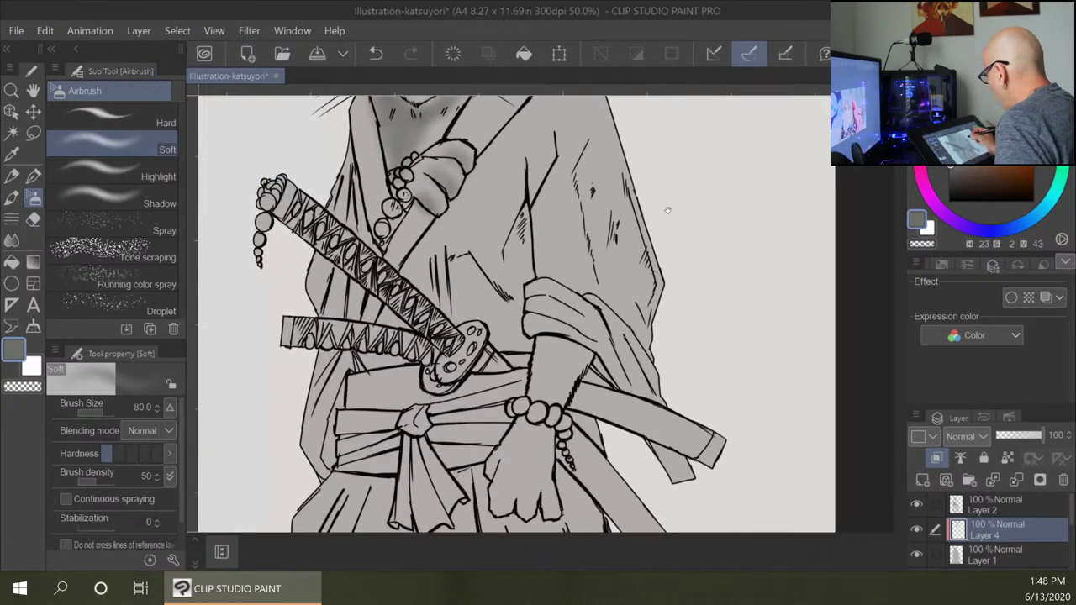
left_click_drag(629, 444, 639, 328)
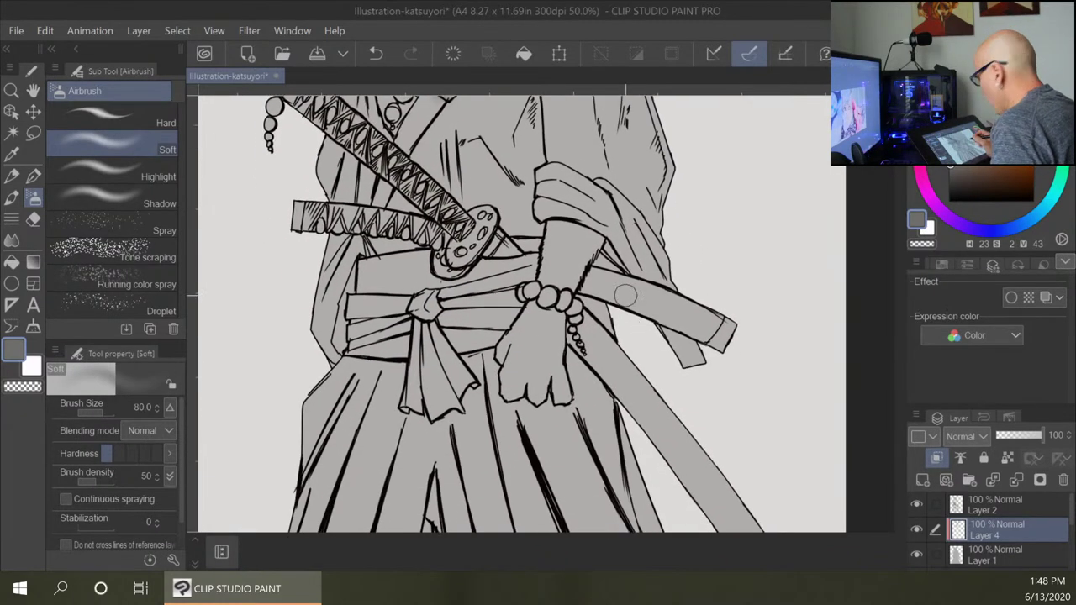
mouse_move(518, 350)
left_mouse_down()
mouse_move(500, 384)
mouse_move(504, 375)
mouse_move(524, 396)
mouse_move(562, 392)
mouse_move(555, 404)
mouse_move(509, 339)
left_mouse_up()
Airbrush shadows across the cat's forehead around the stripes and up to the tips of both ears.
left_click_drag(640, 185, 649, 443)
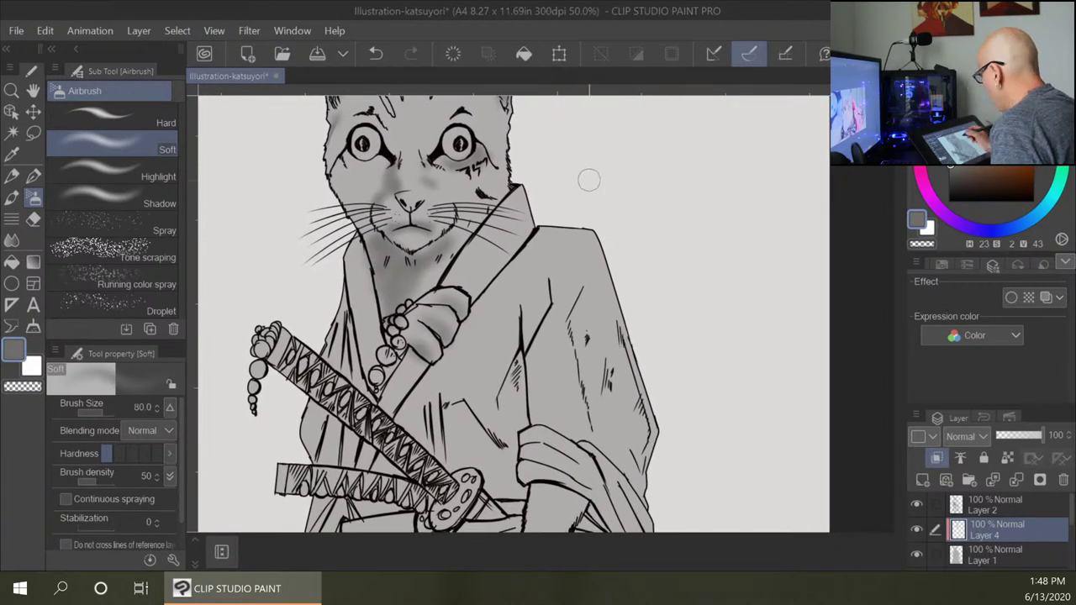
left_click_drag(589, 179, 579, 260)
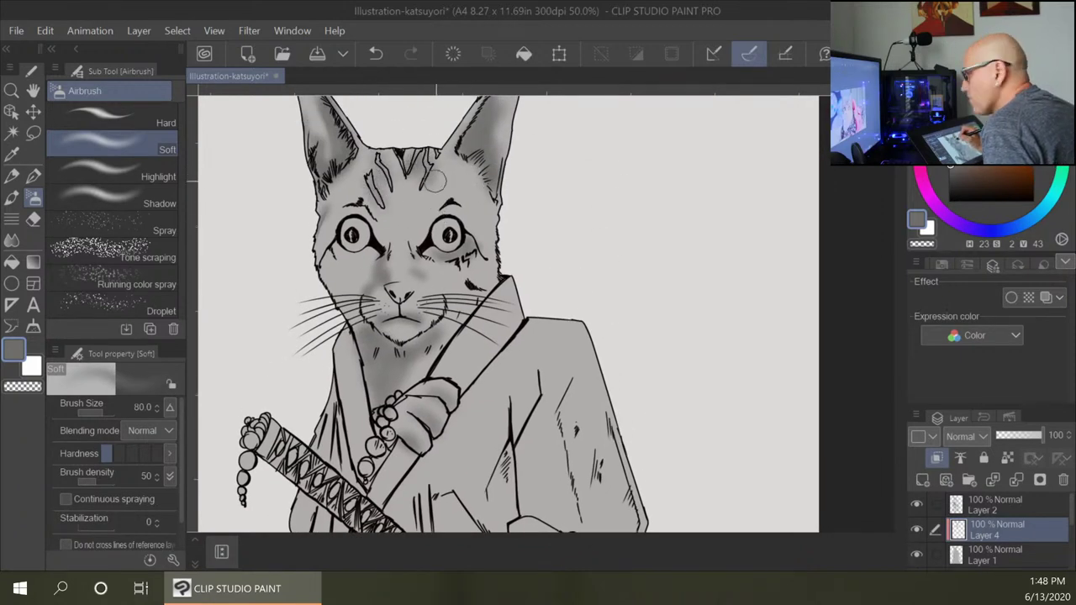
mouse_move(476, 187)
left_mouse_down()
mouse_move(437, 193)
mouse_move(487, 223)
mouse_move(463, 165)
mouse_move(486, 196)
mouse_move(489, 229)
mouse_move(470, 184)
mouse_move(404, 213)
mouse_move(420, 202)
mouse_move(408, 194)
mouse_move(382, 221)
mouse_move(344, 194)
mouse_move(355, 158)
mouse_move(351, 195)
mouse_move(379, 215)
mouse_move(331, 218)
left_mouse_up()
mouse_move(400, 216)
left_mouse_down()
mouse_move(397, 193)
mouse_move(416, 170)
left_mouse_up()
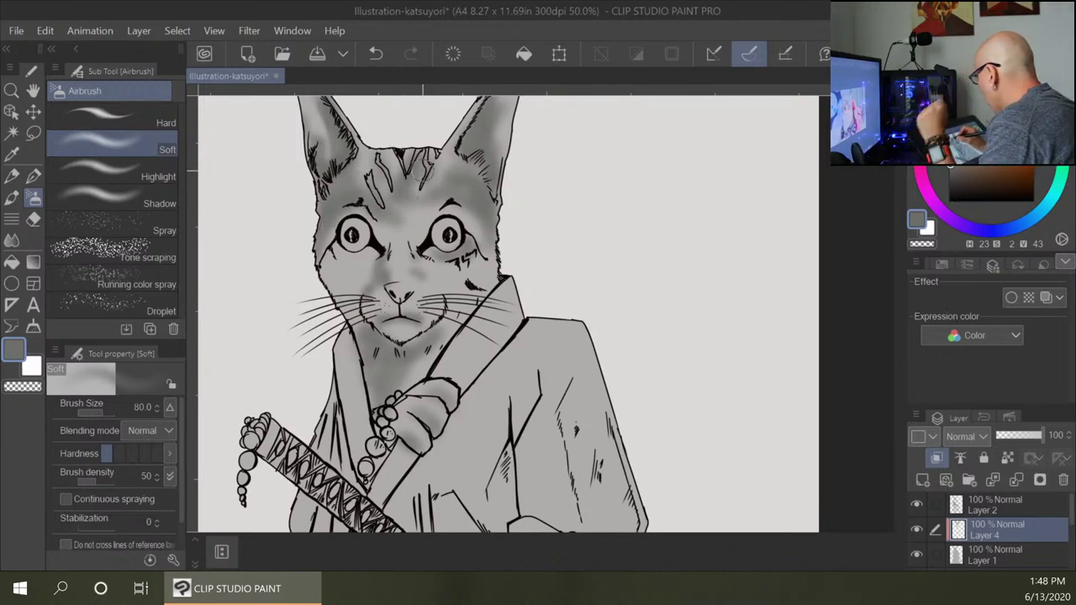
left_click_drag(544, 177, 525, 266)
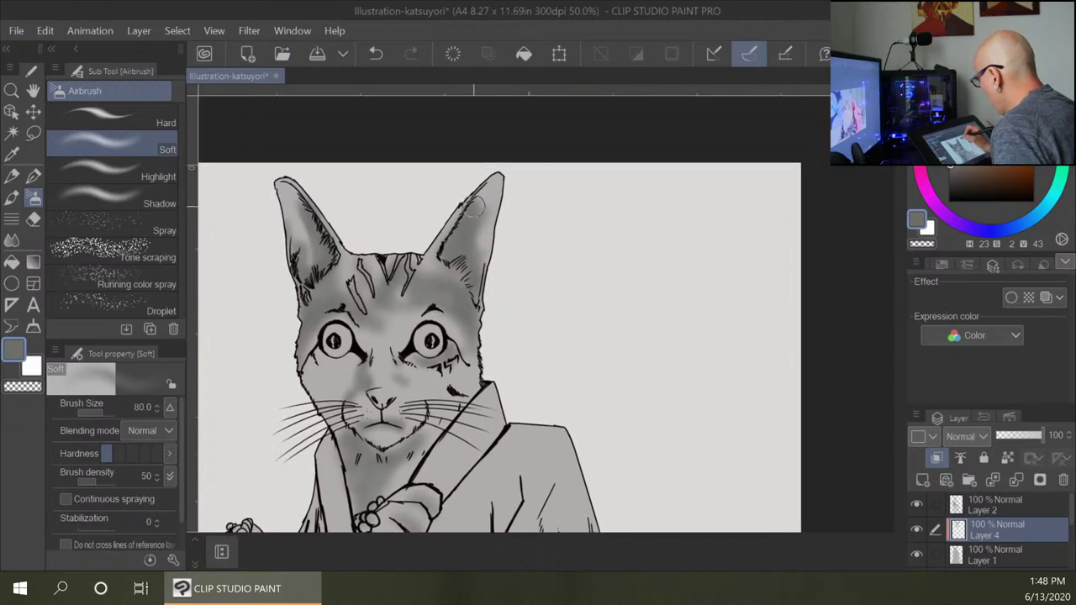
left_click_drag(473, 206, 467, 181)
left_click_drag(299, 192, 289, 187)
Airbrush shading along the lowered forearm, and along the upper sword scabbard with brush size 50.
left_click_drag(581, 341, 580, 183)
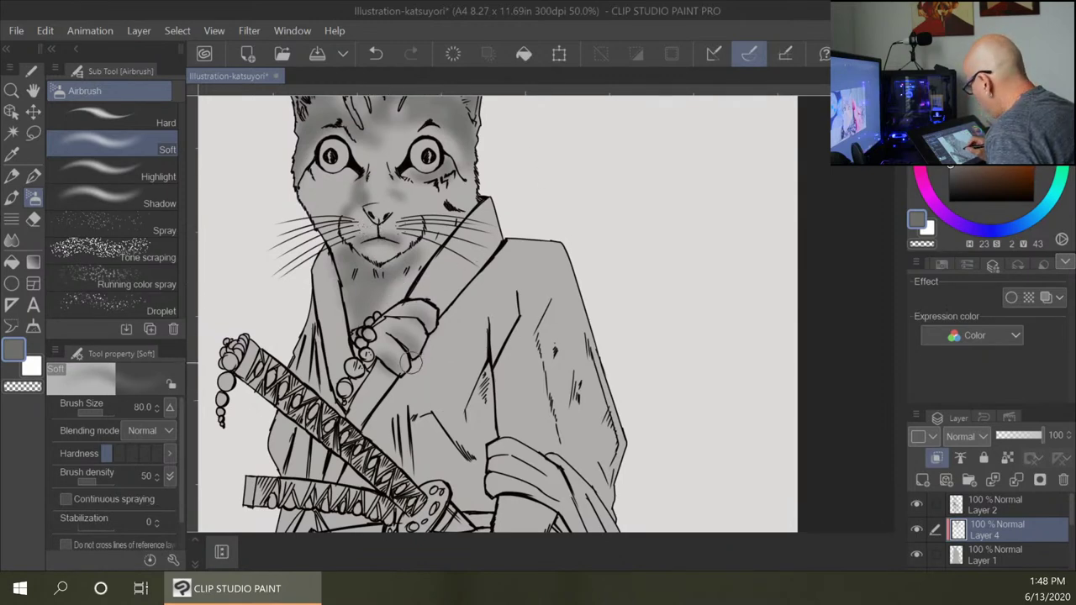
scroll(420, 361, "down", 10)
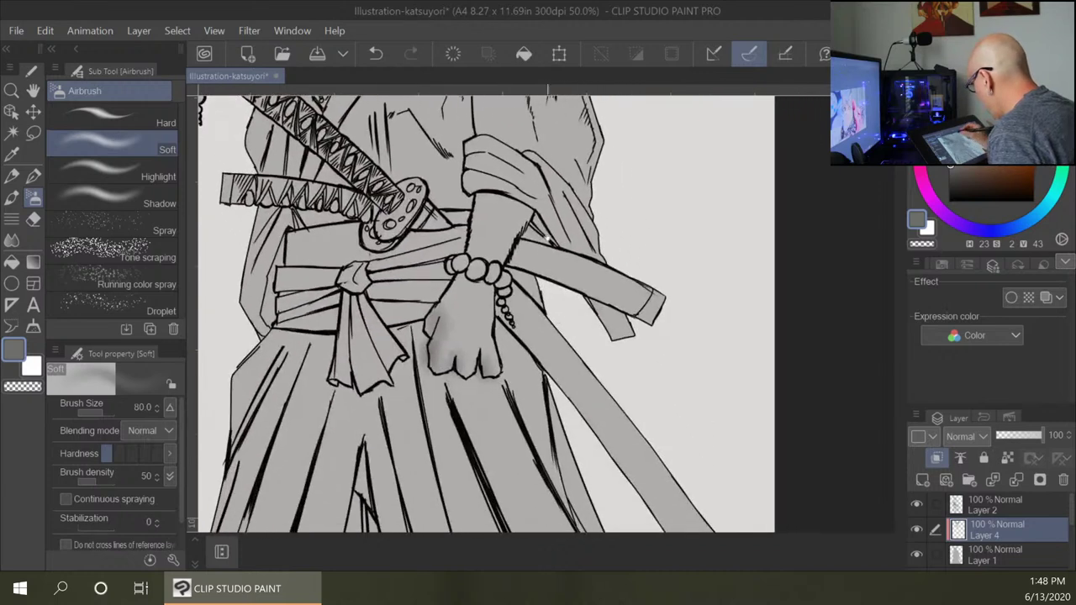
left_click_drag(579, 345, 575, 357)
mouse_move(470, 200)
left_mouse_down()
mouse_move(462, 259)
mouse_move(434, 309)
left_mouse_up()
key("bracketleft")
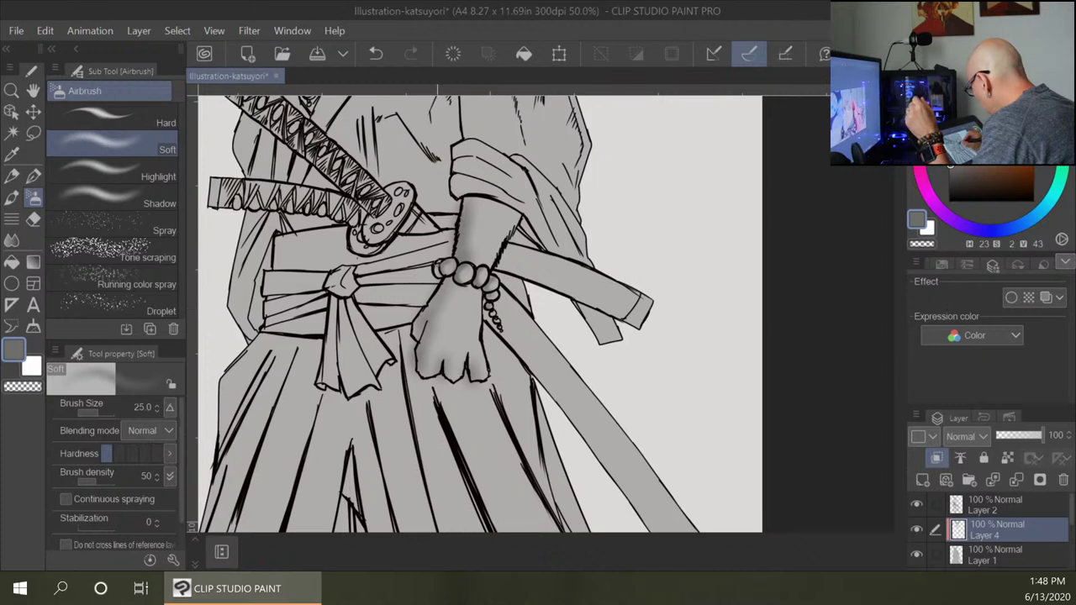
key("bracketright")
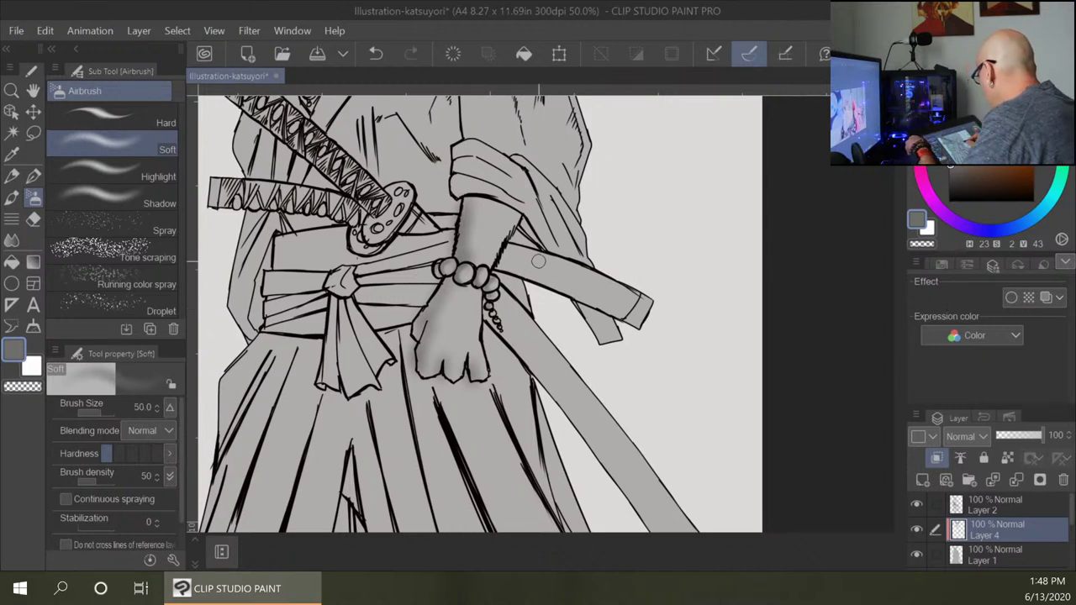
mouse_move(538, 262)
left_mouse_down()
mouse_move(608, 306)
mouse_move(532, 281)
mouse_move(608, 296)
left_mouse_up()
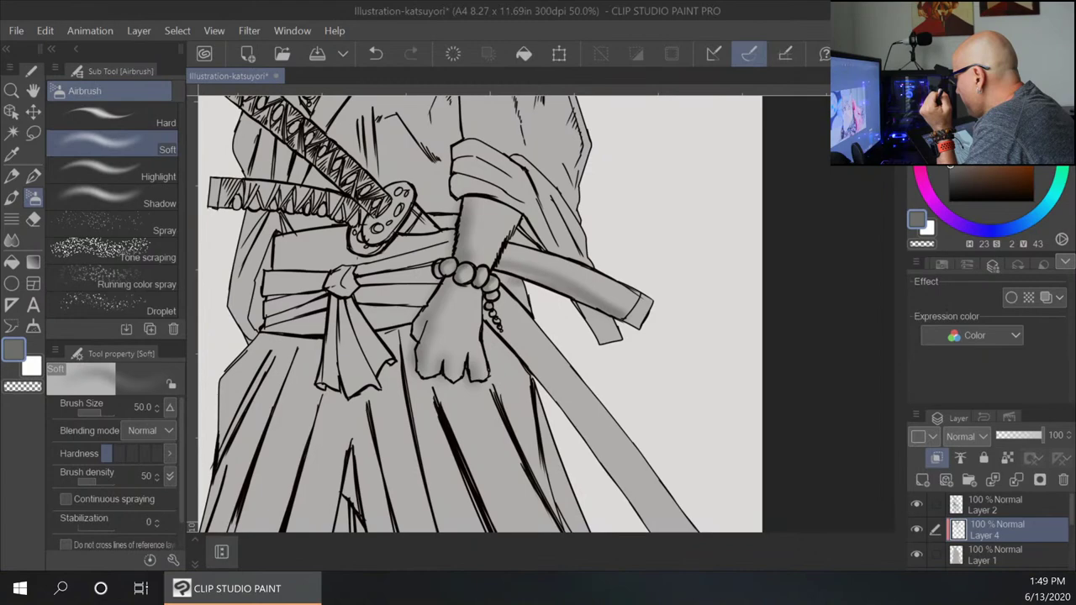
Set the brush size to 70 and airbrush shadows on the waist sash, its knot and the hanging ties.
key("ctrl+super+Left")
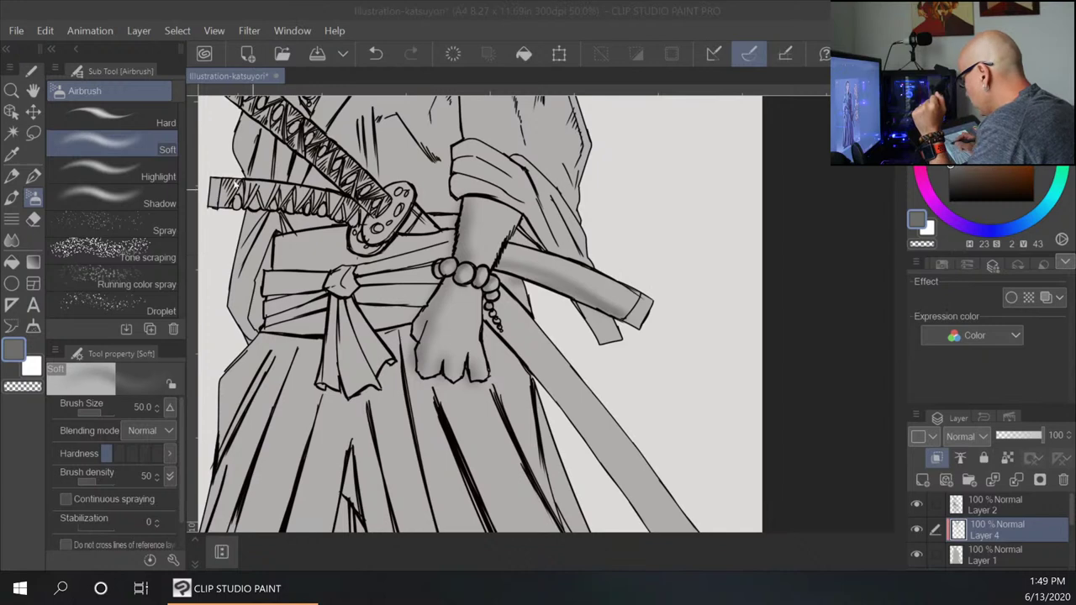
left_click(283, 256)
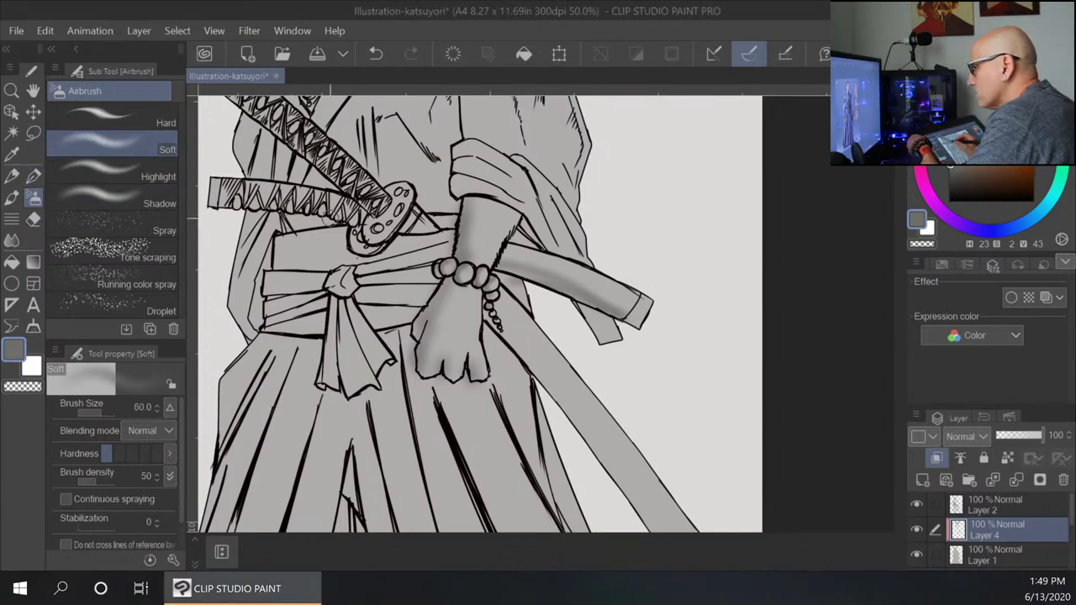
key("bracketright")
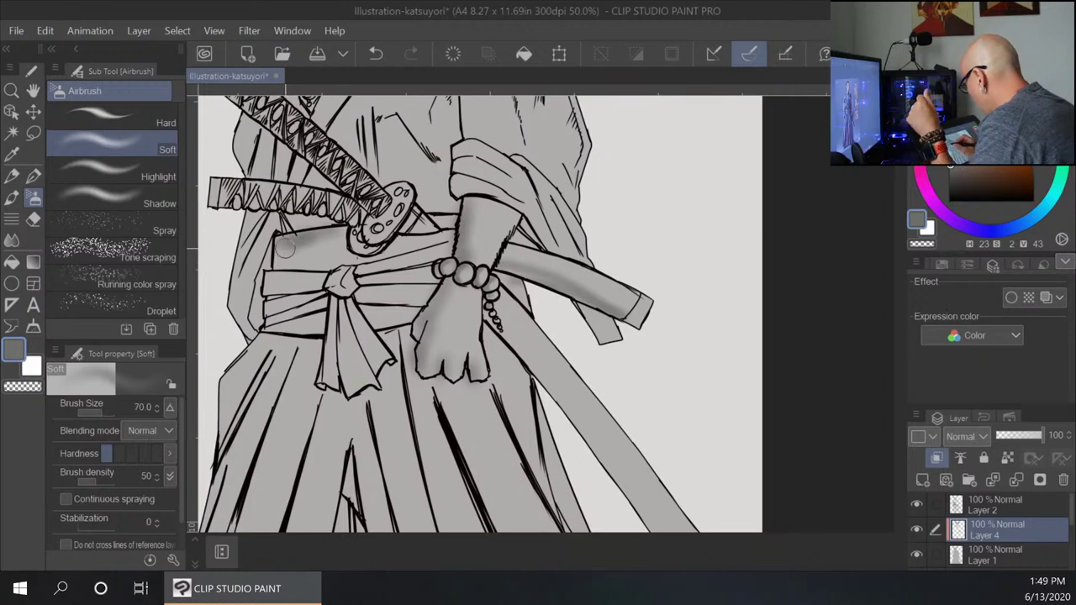
mouse_move(292, 261)
left_mouse_down()
mouse_move(339, 259)
mouse_move(271, 291)
mouse_move(273, 274)
mouse_move(275, 296)
mouse_move(298, 290)
mouse_move(294, 306)
mouse_move(269, 313)
mouse_move(316, 325)
left_mouse_up()
left_click_drag(343, 279, 341, 396)
mouse_move(346, 306)
left_mouse_down()
mouse_move(370, 349)
mouse_move(359, 276)
mouse_move(364, 300)
mouse_move(428, 304)
mouse_move(382, 320)
left_mouse_up()
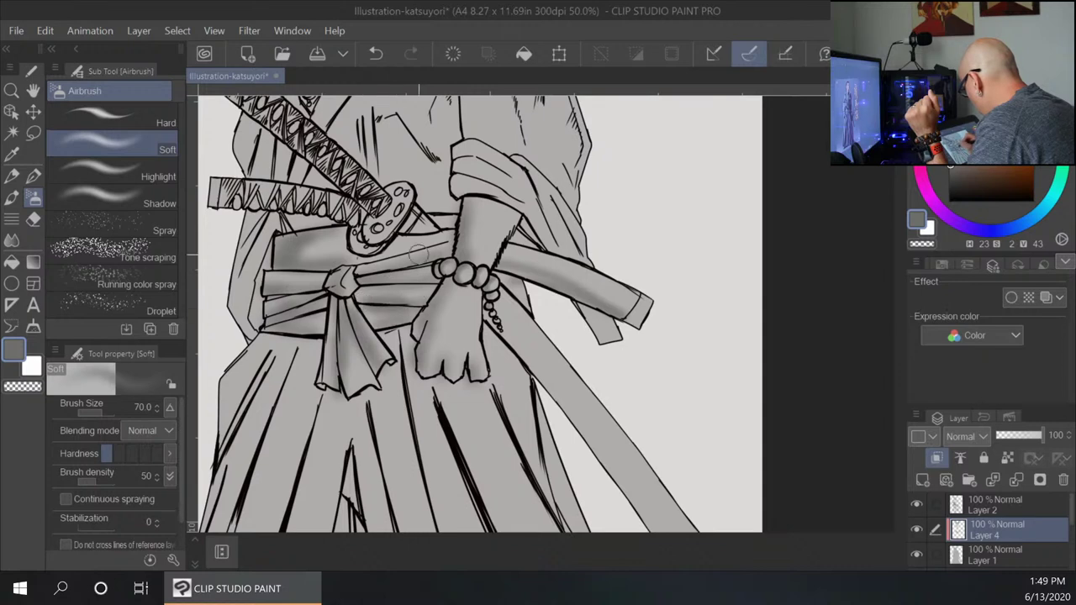
left_click_drag(361, 268, 431, 252)
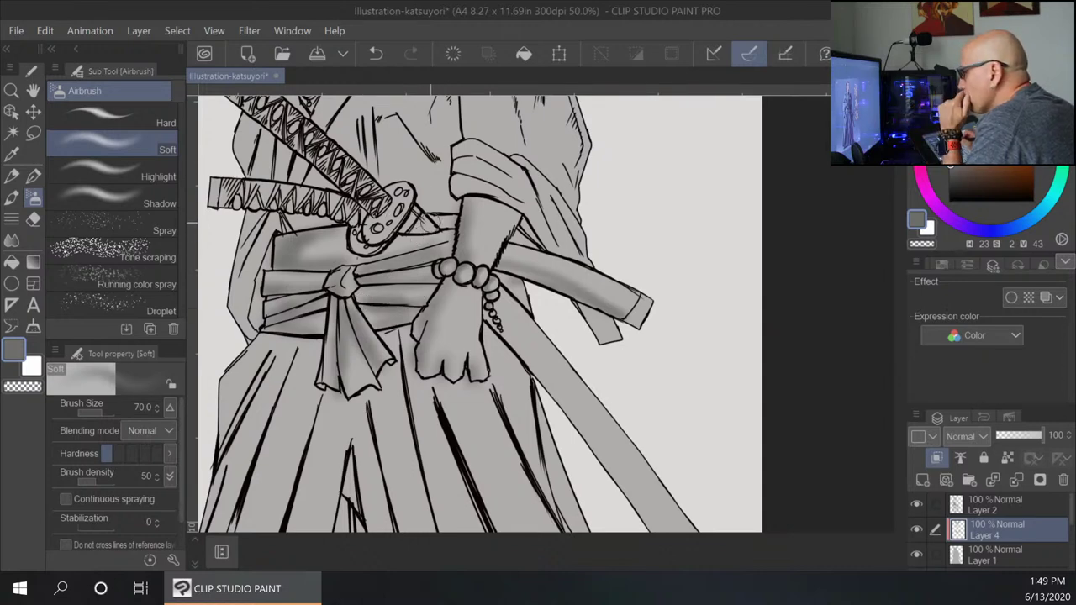
Airbrush shading along the upper scabbard and the full length of the long lower scabbard to its end cap.
left_click_drag(509, 252, 655, 312)
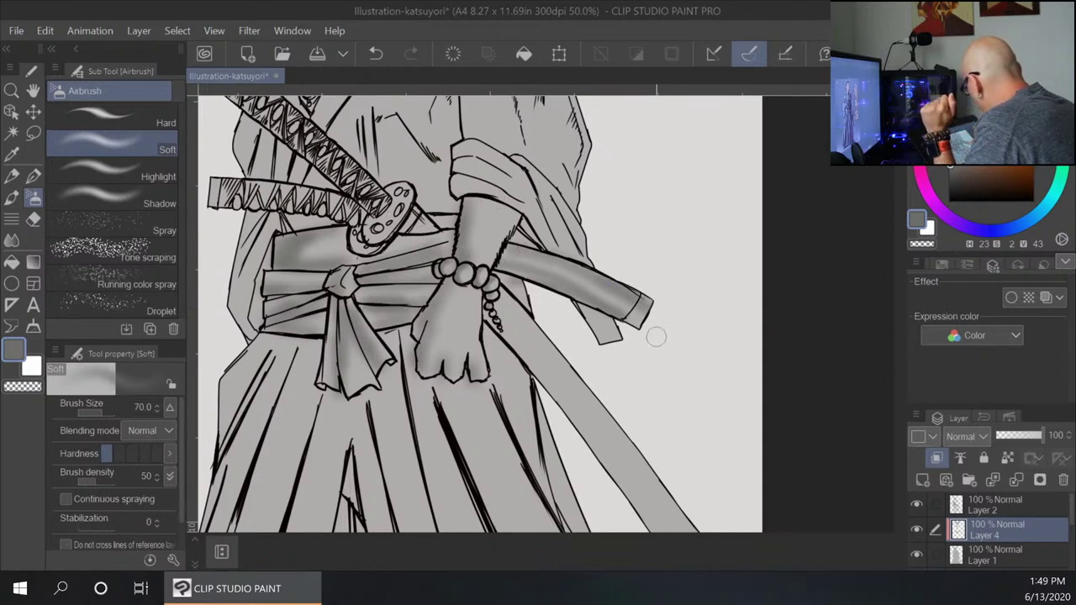
left_click_drag(498, 311, 625, 489)
left_click_drag(486, 282, 648, 509)
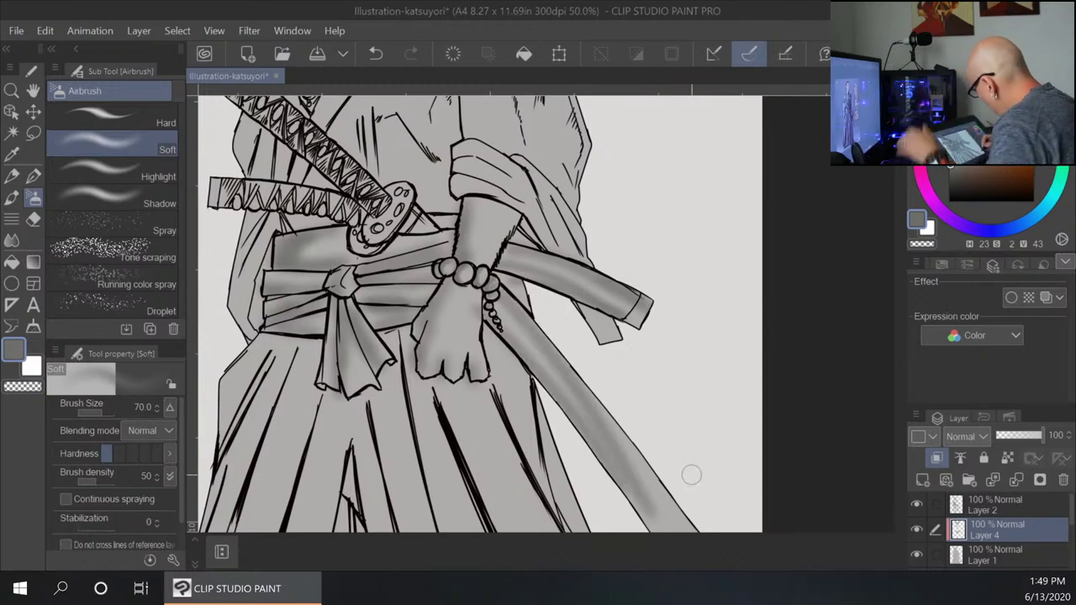
left_click_drag(725, 448, 594, 279)
left_click_drag(488, 264, 582, 402)
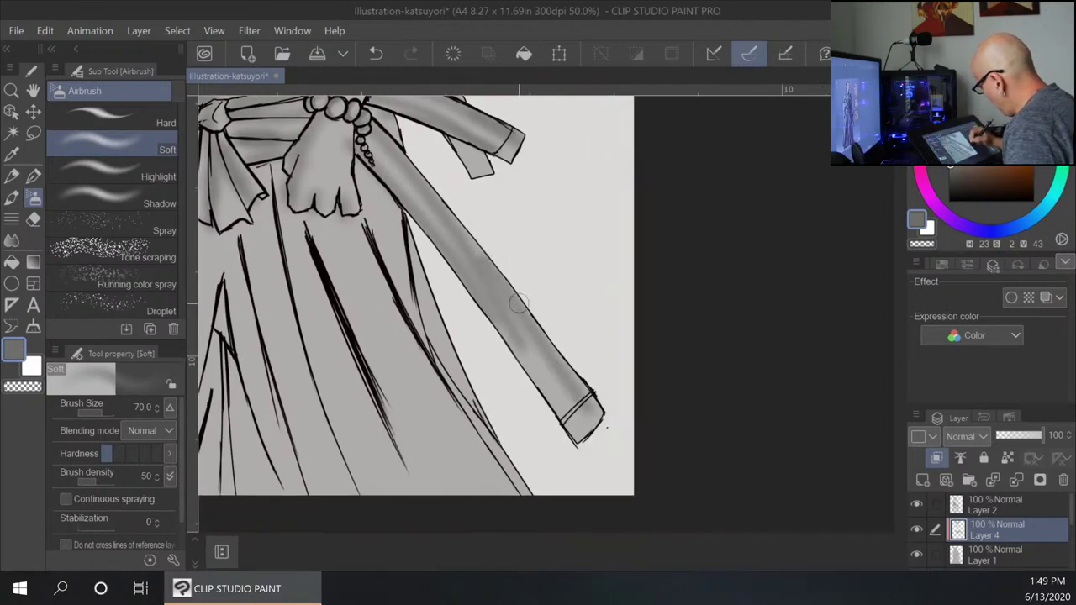
mouse_move(519, 305)
left_mouse_down()
mouse_move(585, 391)
mouse_move(569, 414)
left_mouse_up()
left_click_drag(541, 363, 560, 408)
Airbrush long shadows down the left-hand folds of the pleated trousers, following the line art.
mouse_move(550, 295)
left_mouse_down()
mouse_move(706, 236)
mouse_move(719, 244)
left_mouse_up()
left_click_drag(366, 168, 303, 429)
mouse_move(358, 206)
left_mouse_down()
mouse_move(290, 442)
mouse_move(277, 441)
left_mouse_up()
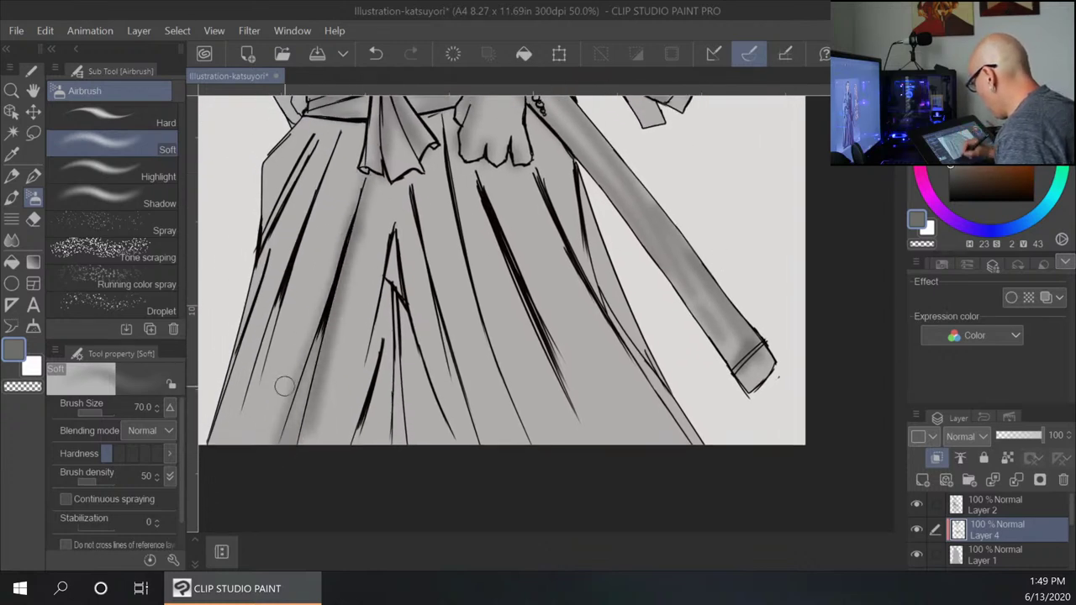
left_click_drag(362, 155, 311, 403)
left_click_drag(346, 124, 327, 185)
mouse_move(346, 135)
left_mouse_down()
mouse_move(360, 165)
mouse_move(347, 211)
mouse_move(223, 454)
left_mouse_up()
left_click_drag(323, 198, 230, 458)
mouse_move(315, 127)
left_mouse_down()
mouse_move(226, 381)
mouse_move(290, 176)
mouse_move(282, 171)
left_mouse_up()
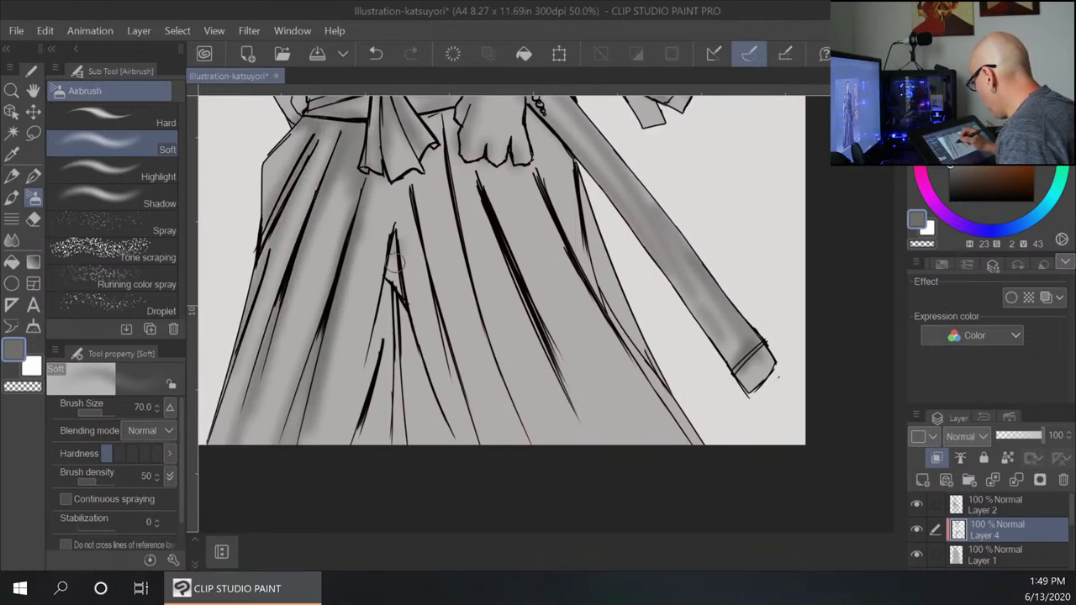
Airbrush shadows along the central folds of the pleated trousers, around the gap between the legs.
left_click_drag(395, 251, 354, 455)
mouse_move(403, 286)
left_mouse_down()
mouse_move(395, 438)
mouse_move(416, 459)
mouse_move(454, 454)
left_mouse_up()
left_click_drag(412, 151, 476, 446)
left_click_drag(412, 178, 488, 434)
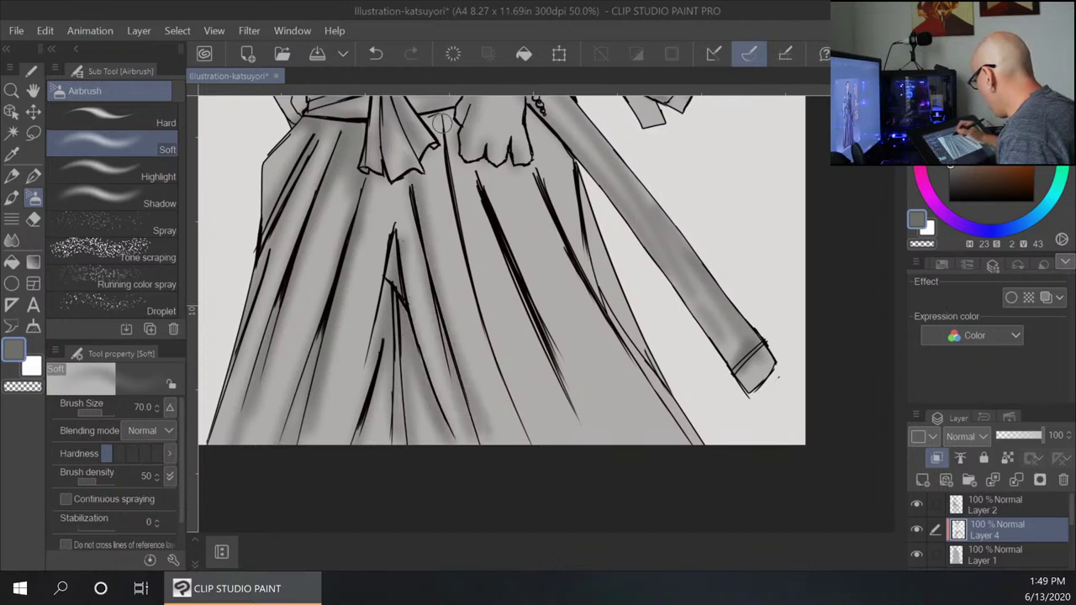
Airbrush shadows down the right-hand trouser folds and touch up the lower center and left-hand folds.
mouse_move(442, 124)
left_mouse_down()
mouse_move(520, 417)
mouse_move(453, 132)
mouse_move(555, 458)
left_mouse_up()
left_click_drag(473, 153, 564, 357)
mouse_move(499, 170)
left_mouse_down()
mouse_move(595, 408)
mouse_move(496, 166)
mouse_move(545, 300)
mouse_move(490, 204)
mouse_move(614, 463)
left_mouse_up()
left_click_drag(541, 148, 602, 307)
left_click_drag(555, 138, 586, 258)
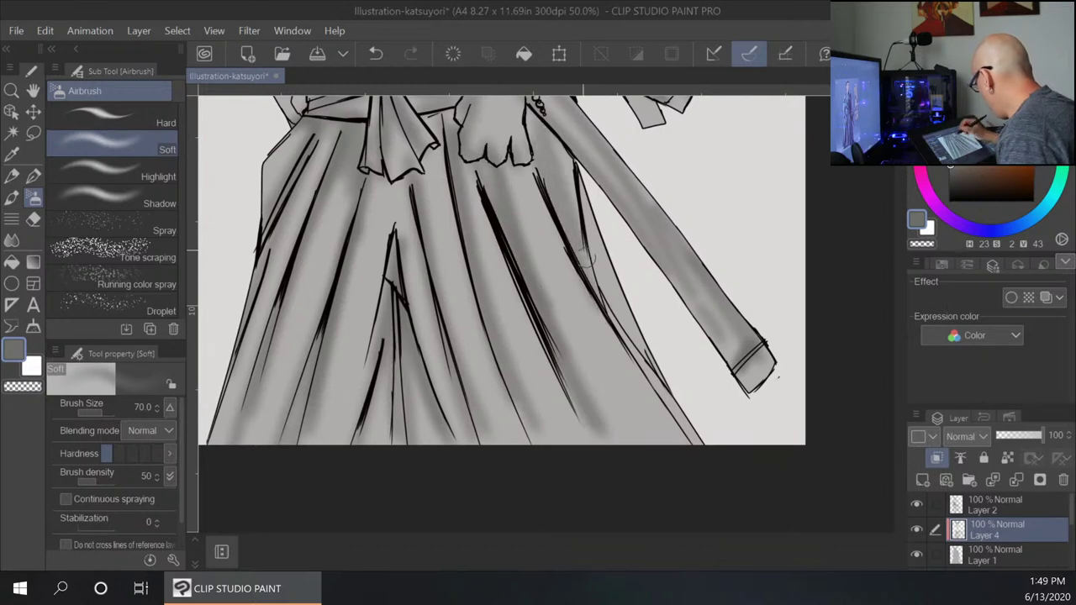
left_click_drag(581, 195, 618, 324)
left_click_drag(593, 225, 652, 361)
left_click_drag(485, 149, 503, 450)
left_click_drag(409, 361, 404, 412)
mouse_move(325, 376)
left_mouse_down()
mouse_move(318, 461)
mouse_move(321, 446)
left_mouse_up()
Airbrush shadows on the robe's collar, the chest folds and the right-hand upper sleeve.
scroll(393, 455, "up", 3)
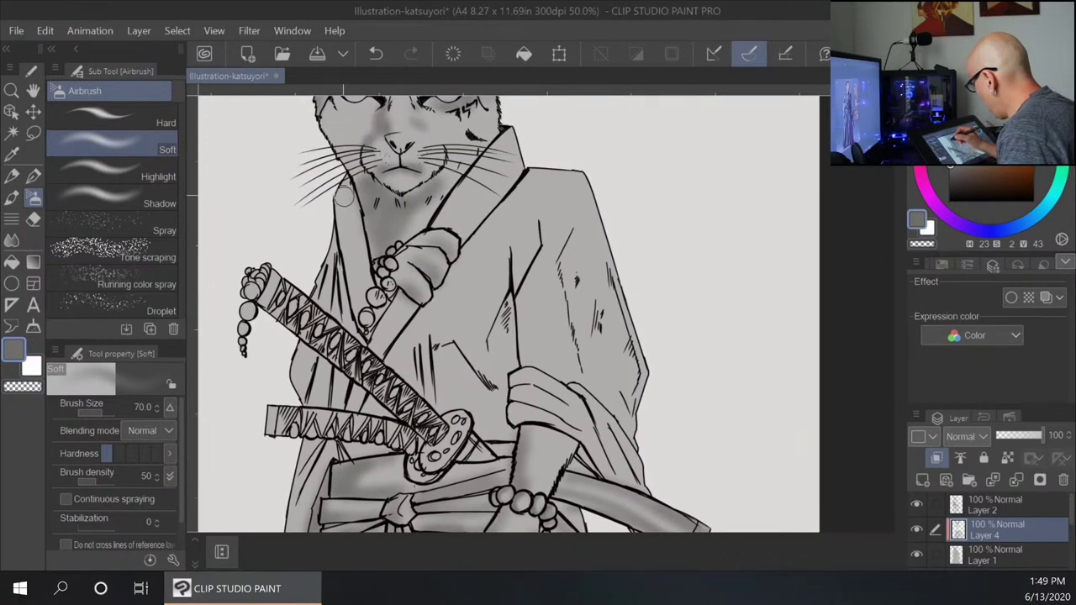
left_click_drag(345, 192, 364, 324)
left_click_drag(507, 141, 435, 234)
left_click_drag(410, 281, 367, 345)
mouse_move(529, 177)
left_mouse_down()
mouse_move(395, 336)
mouse_move(495, 395)
mouse_move(511, 269)
mouse_move(499, 353)
mouse_move(523, 252)
mouse_move(511, 282)
mouse_move(576, 249)
mouse_move(593, 383)
mouse_move(607, 286)
mouse_move(633, 387)
mouse_move(621, 417)
left_mouse_up()
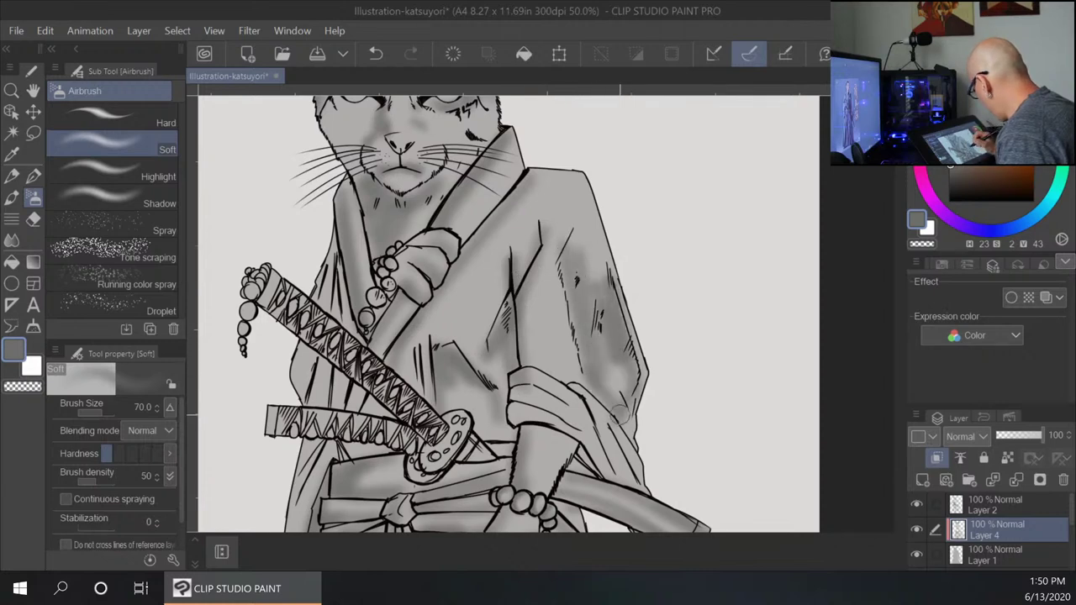
Airbrush shadows on the rolled cuff, the hanging sleeve cloth and the robe behind the sword handles.
mouse_move(510, 384)
left_mouse_down()
mouse_move(554, 388)
mouse_move(518, 405)
mouse_move(555, 412)
mouse_move(513, 416)
mouse_move(593, 436)
left_mouse_up()
left_click_drag(673, 460, 614, 364)
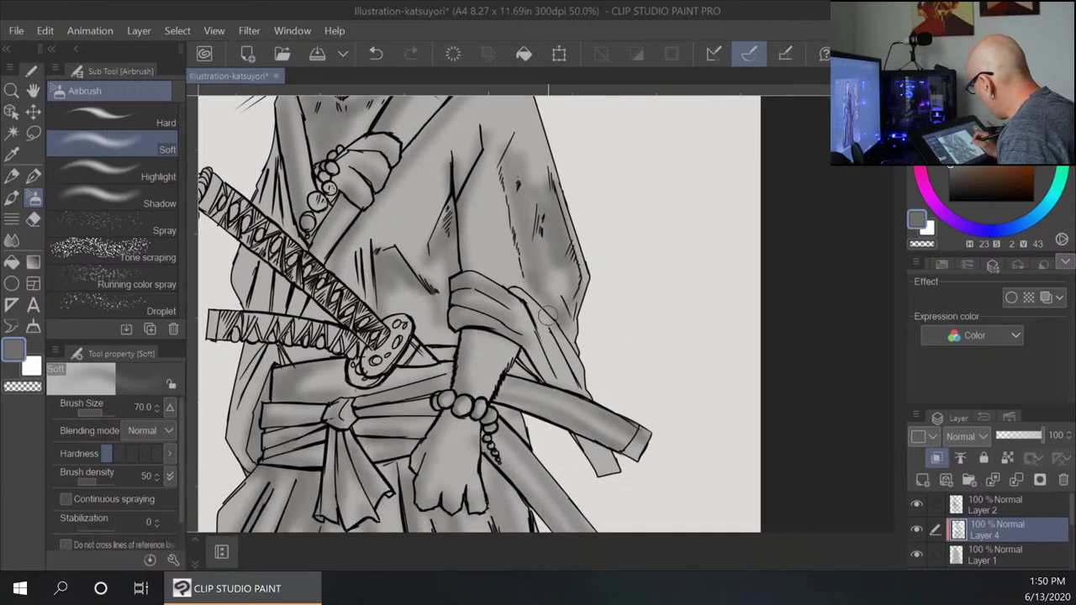
mouse_move(525, 358)
left_mouse_down()
mouse_move(547, 344)
mouse_move(558, 378)
mouse_move(574, 366)
mouse_move(579, 385)
left_mouse_up()
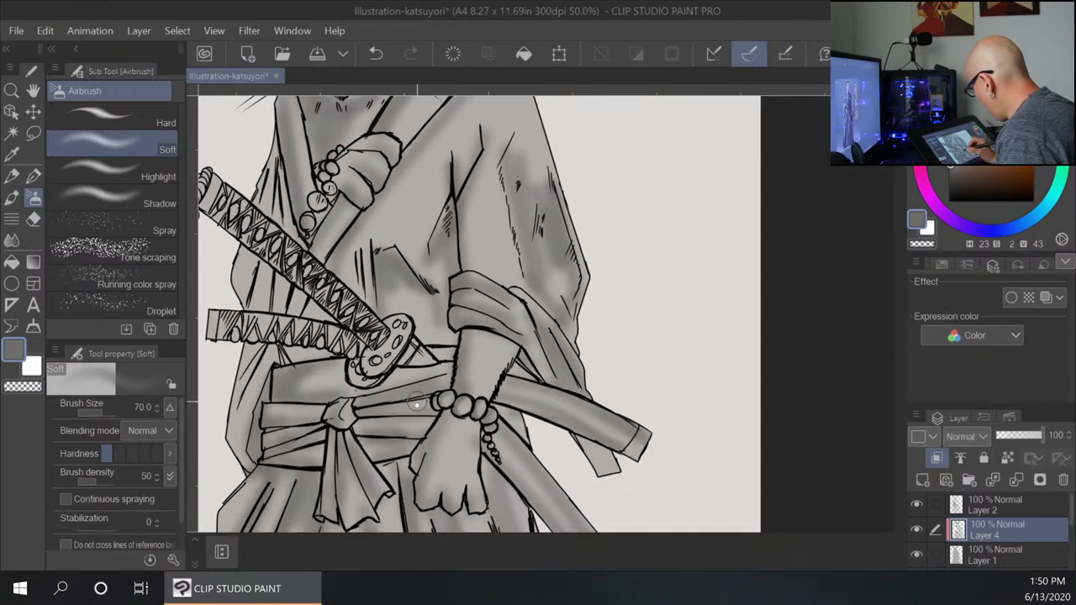
left_click_drag(420, 410, 522, 421)
mouse_move(367, 358)
left_mouse_down()
mouse_move(339, 387)
mouse_move(370, 286)
mouse_move(383, 307)
mouse_move(347, 291)
left_mouse_up()
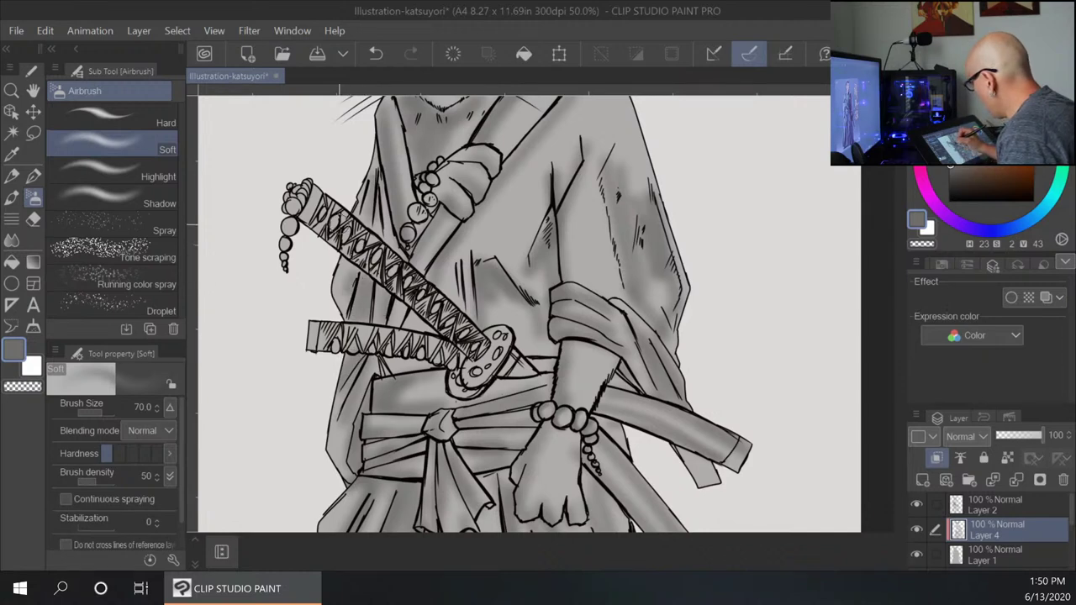
Reduce the brush size to 30 and airbrush shading on the upper sword's handle.
key("bracketleft")
key("bracketleft")
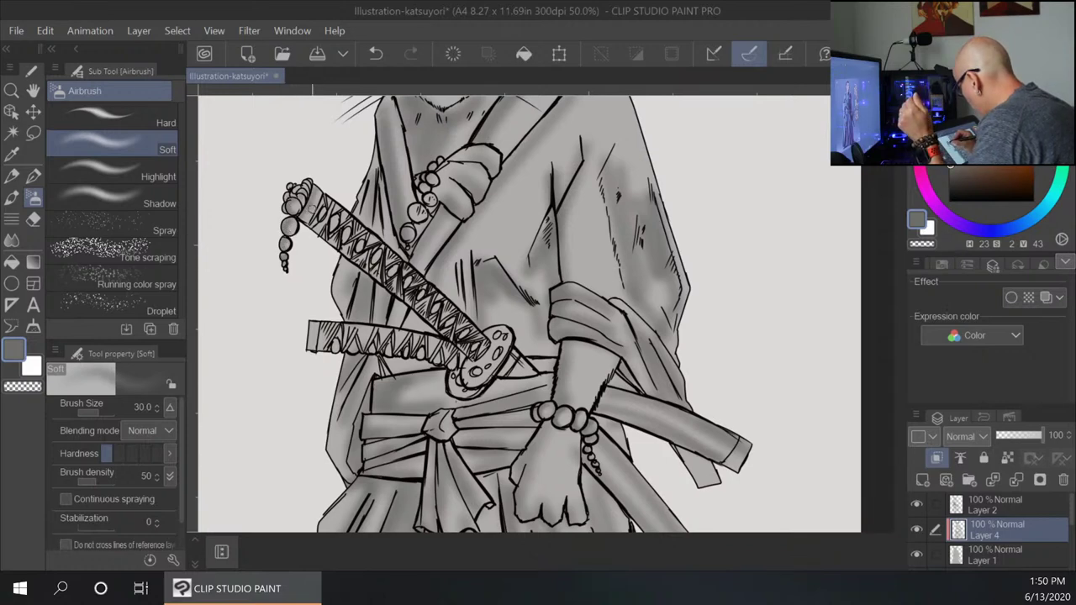
left_click_drag(320, 213, 326, 225)
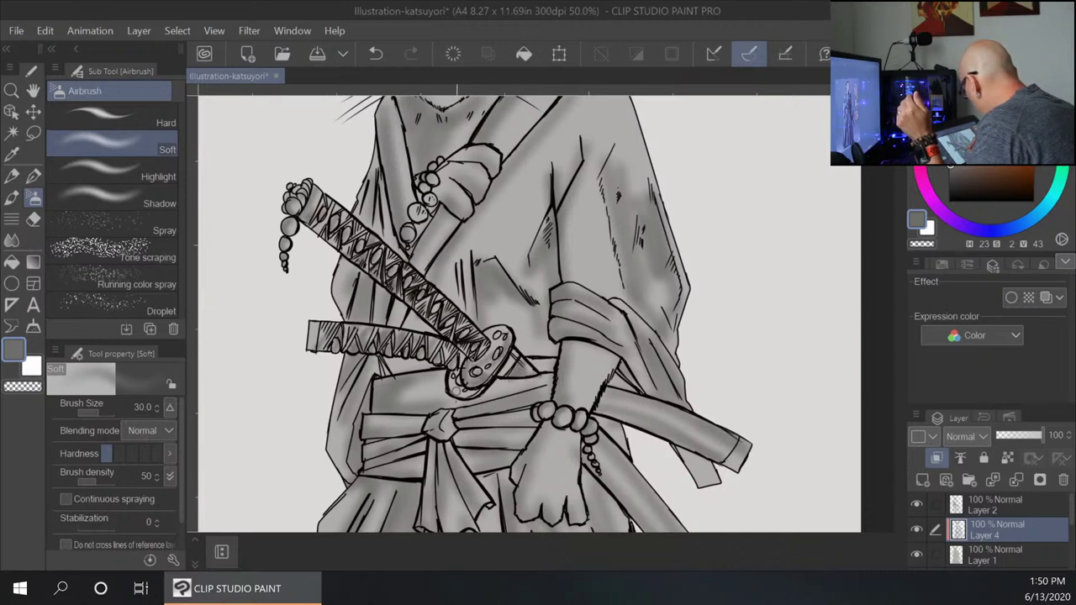
Increase the brush size to 70 and airbrush shading on the lowered forearm between the rolled cuff and the bead bracelet.
left_click_drag(557, 360, 567, 389)
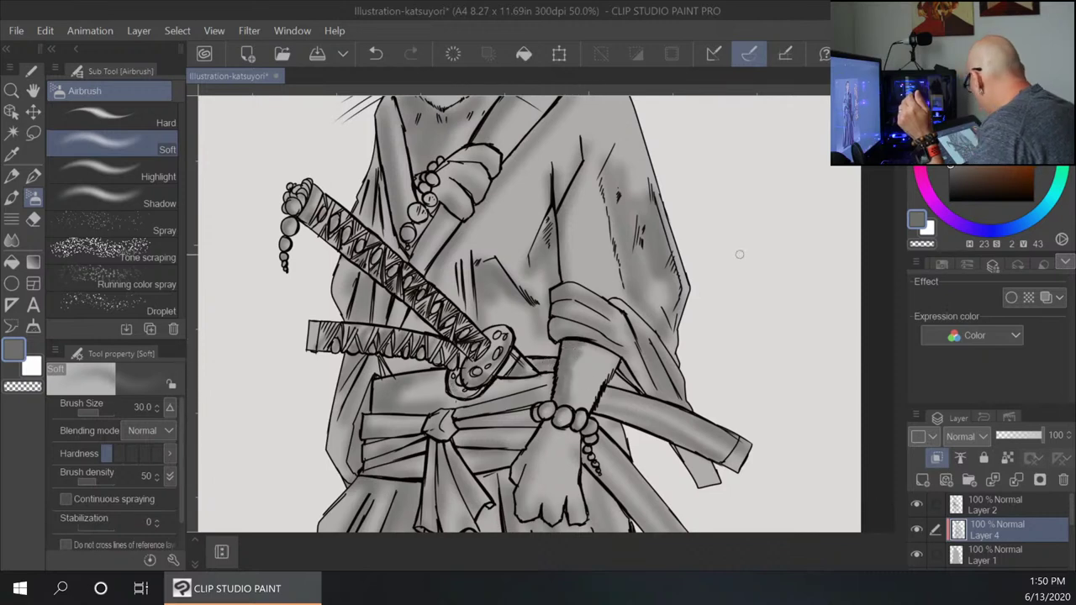
key("]")
key("]")
key("]")
key("]")
mouse_move(569, 356)
left_mouse_down()
mouse_move(590, 364)
mouse_move(574, 405)
left_mouse_up()
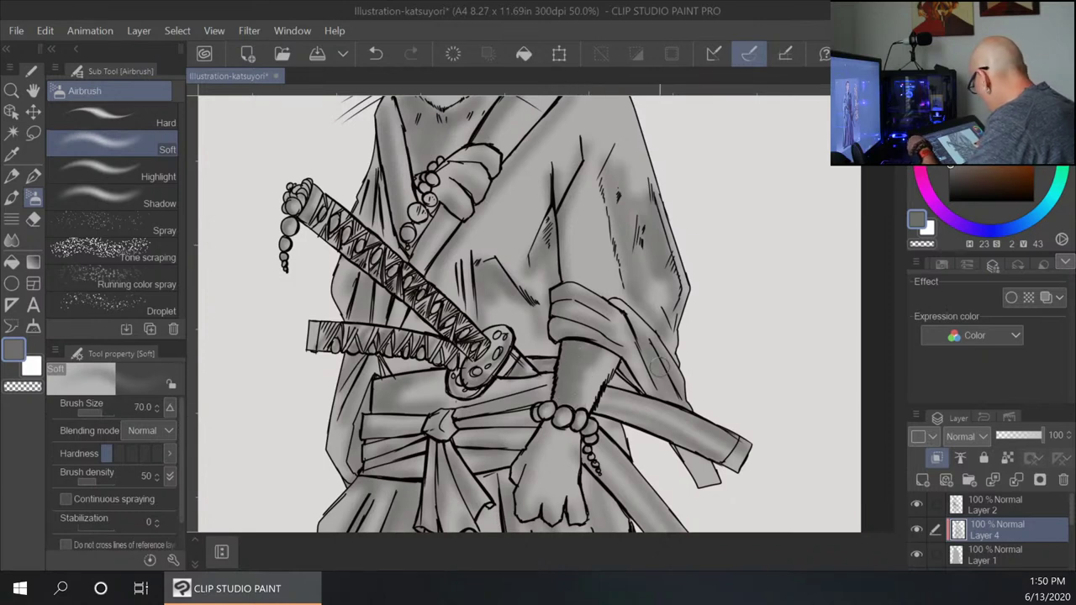
Airbrush soft shadows along the right-hand sleeve folds and on the robe's chest.
mouse_move(602, 194)
left_mouse_down()
mouse_move(578, 240)
mouse_move(590, 303)
mouse_move(623, 324)
left_mouse_up()
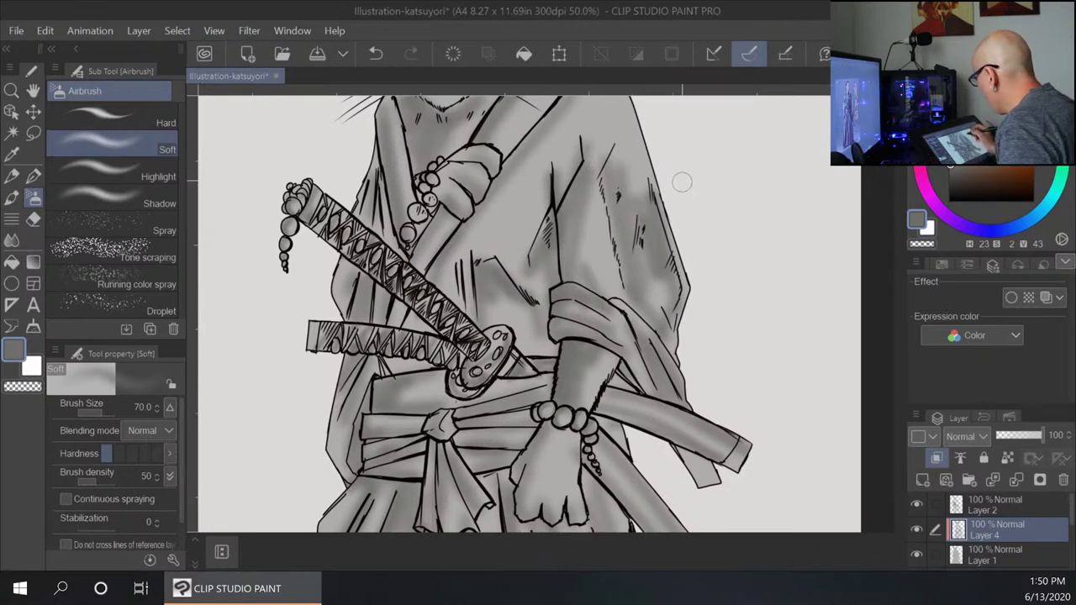
left_click_drag(682, 182, 614, 268)
mouse_move(511, 190)
left_mouse_down()
mouse_move(494, 277)
mouse_move(517, 292)
mouse_move(561, 236)
mouse_move(548, 290)
mouse_move(506, 253)
left_mouse_up()
left_click_drag(429, 340, 438, 325)
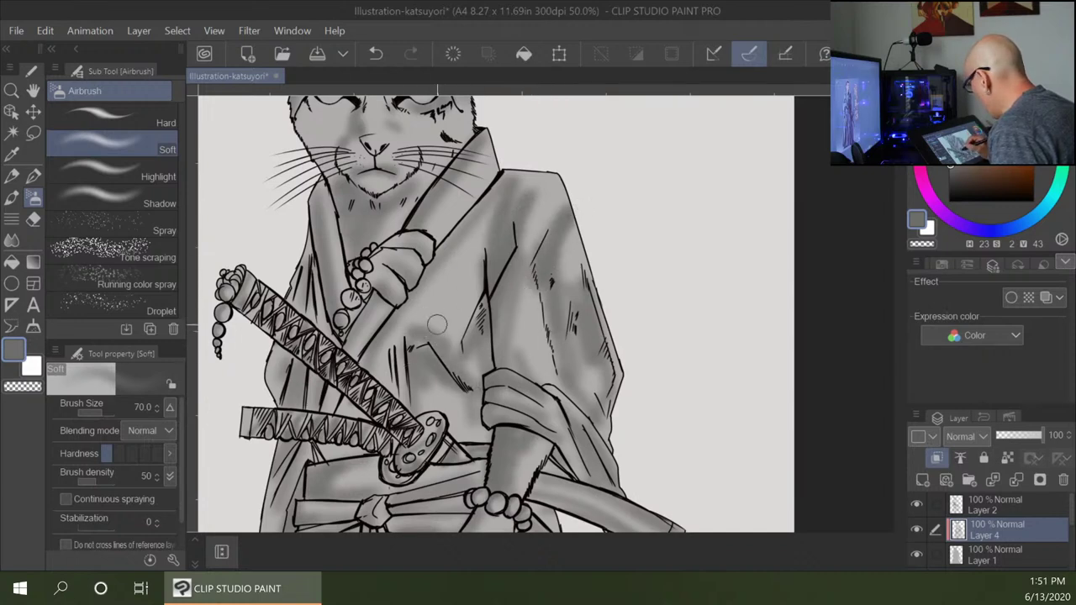
Examine the airbrush shading across the whole figure, from the cat's head down to the trousers.
mouse_move(562, 248)
left_mouse_down()
mouse_move(550, 353)
mouse_move(571, 395)
left_mouse_up()
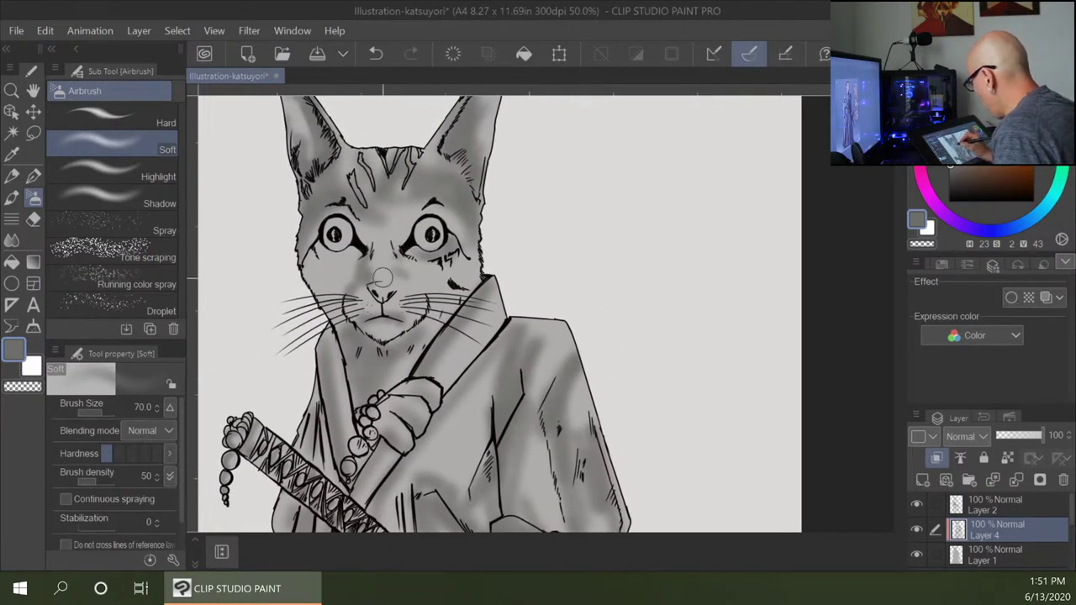
left_click_drag(469, 368, 534, 138)
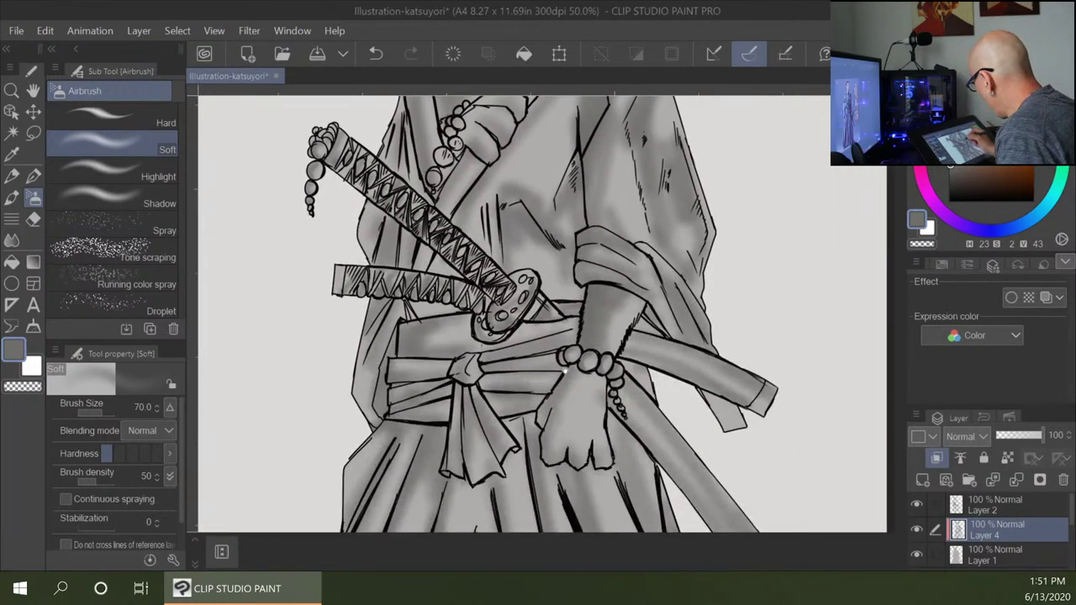
left_click_drag(532, 442, 531, 262)
scroll(532, 261, "down", 4)
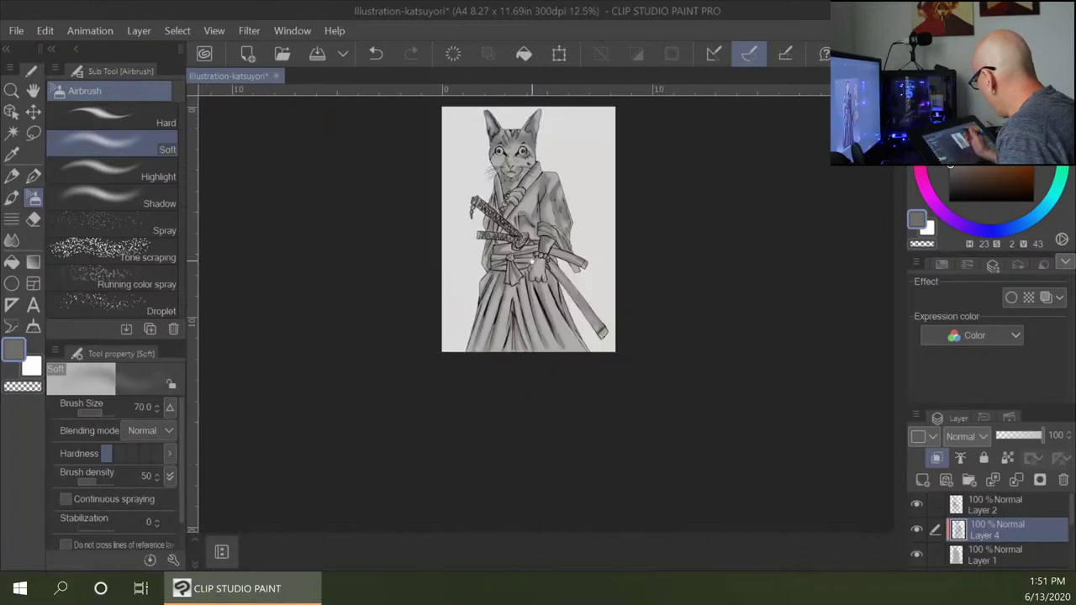
left_click_drag(590, 211, 526, 294)
scroll(521, 271, "up", 4)
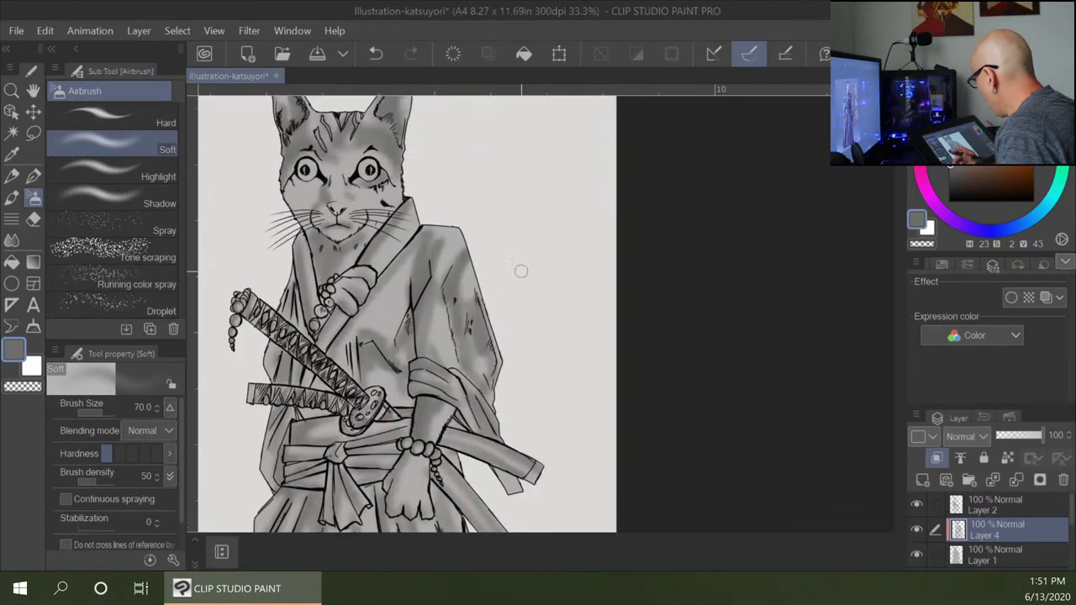
scroll(521, 271, "up", 2)
left_click_drag(381, 144, 409, 197)
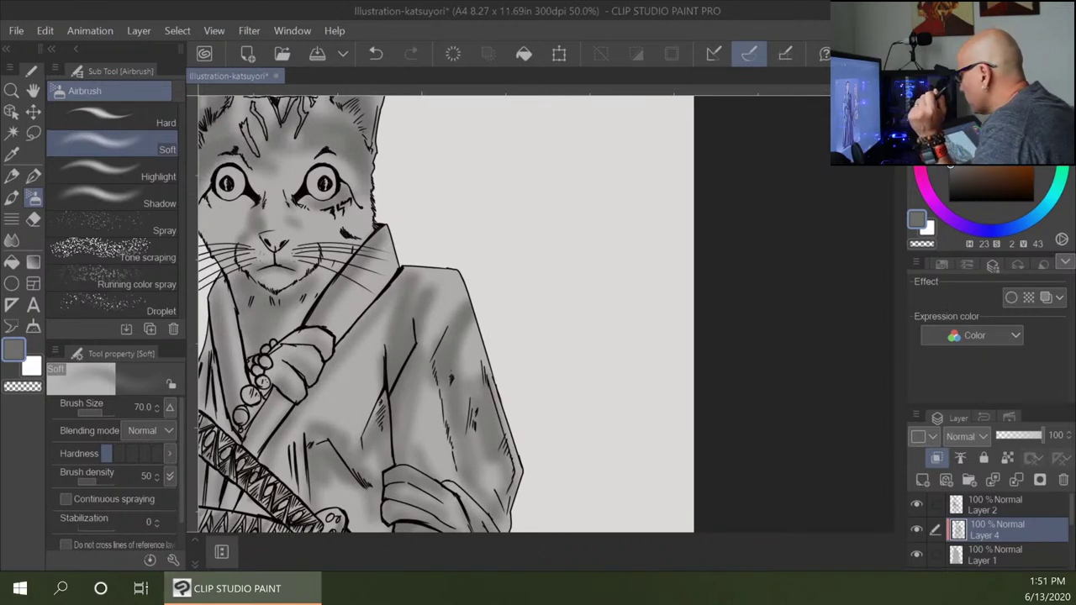
key("ctrl+super+Right")
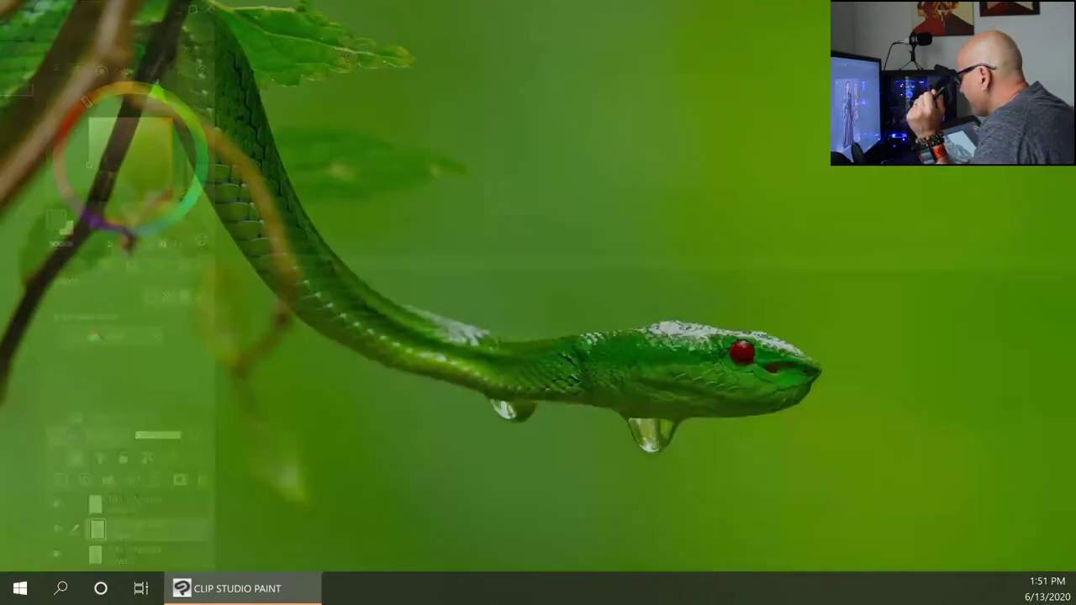
key("ctrl+super+Left")
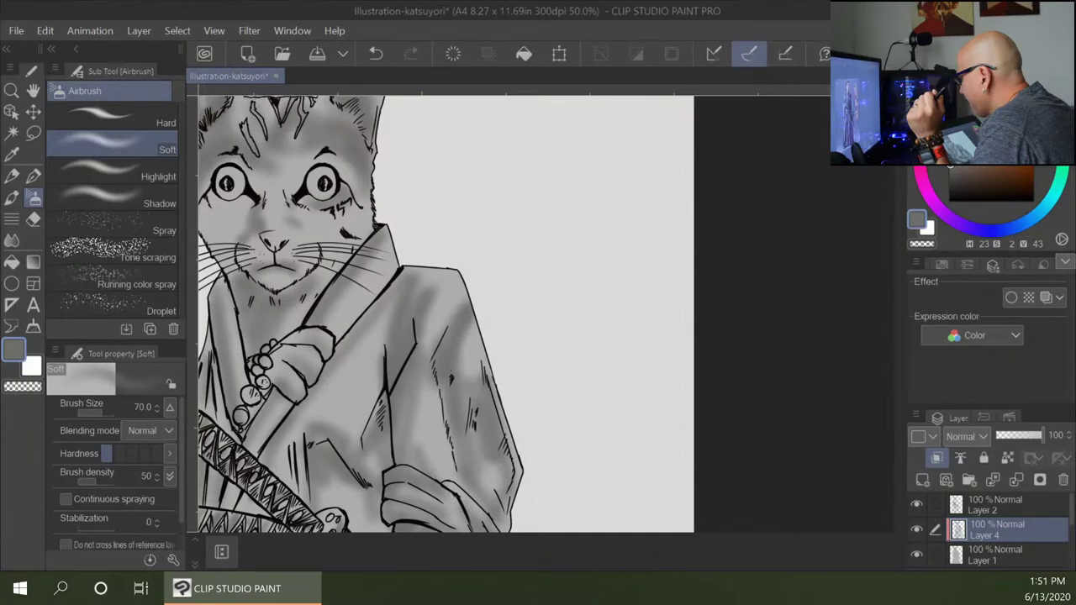
key("ctrl+super+Right")
key("ctrl+super+Left")
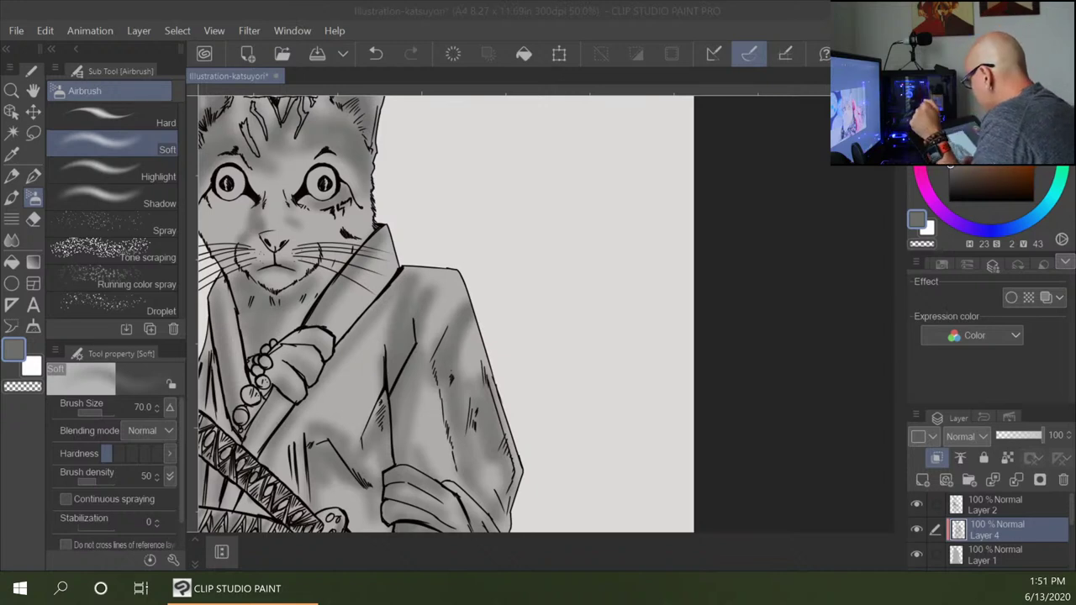
Airbrush shading around the cat's eyes and across the bridge of the nose.
mouse_move(207, 198)
left_mouse_down()
mouse_move(242, 201)
mouse_move(220, 203)
left_mouse_up()
left_click_drag(292, 204, 347, 194)
mouse_move(263, 172)
left_mouse_down()
mouse_move(266, 199)
mouse_move(288, 153)
left_mouse_up()
Add a new clipped layer above the airbrush shading and choose the Dense watercolor brush at size 50.
left_click_drag(353, 148, 437, 253)
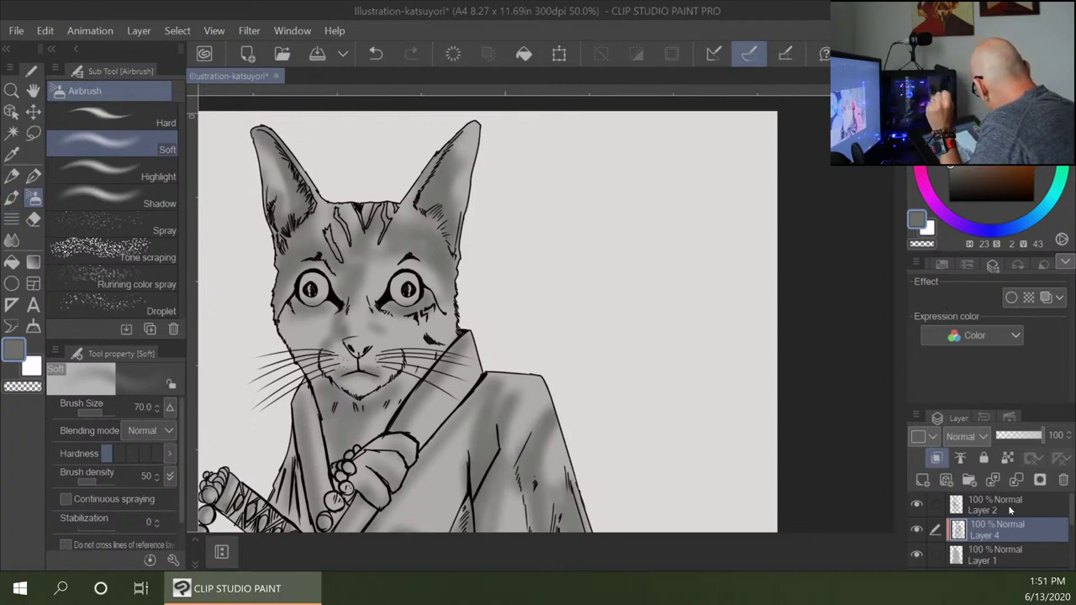
left_click(923, 480)
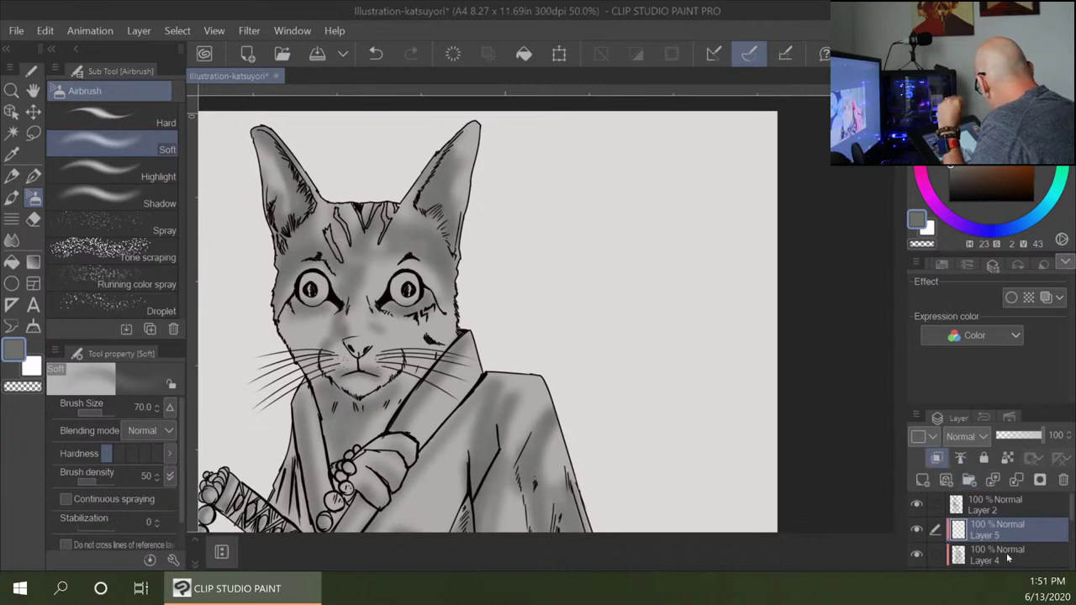
left_click(11, 198)
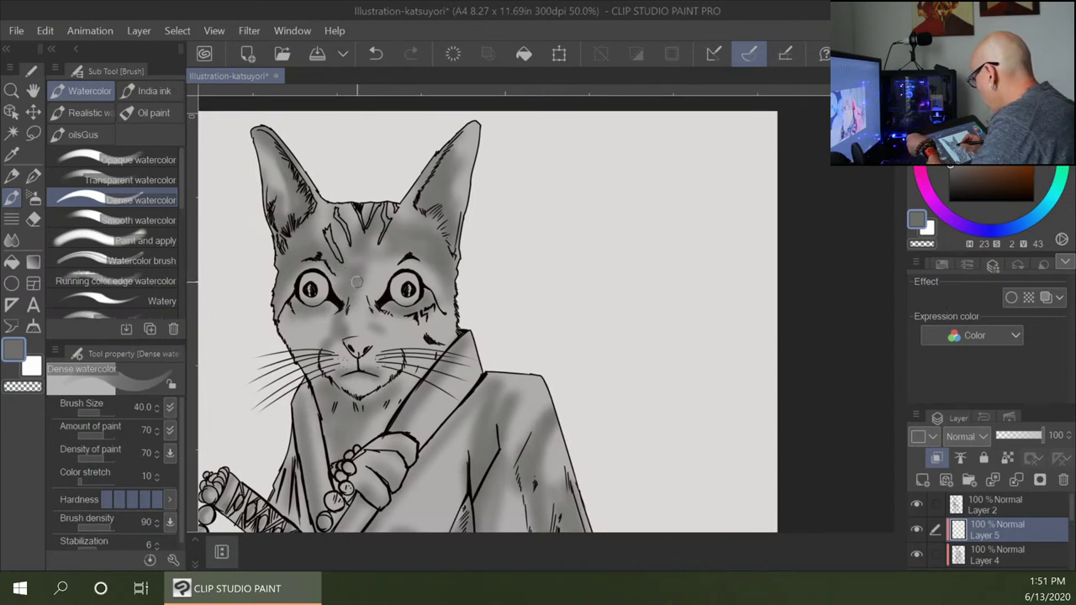
key("]")
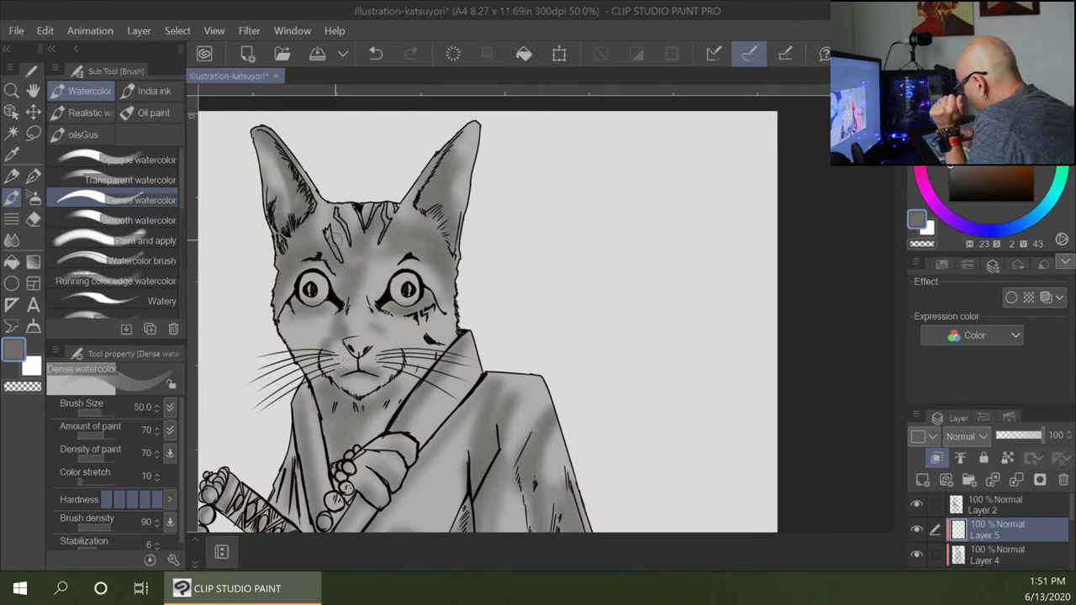
Paint darker shading over the forehead stripes and inside the right-hand ear.
left_click_drag(327, 236, 347, 259)
mouse_move(339, 215)
left_mouse_down()
mouse_move(353, 241)
mouse_move(366, 217)
mouse_move(383, 220)
mouse_move(389, 238)
left_mouse_up()
mouse_move(437, 171)
left_mouse_down()
mouse_move(420, 205)
mouse_move(444, 163)
mouse_move(425, 202)
mouse_move(444, 229)
mouse_move(445, 145)
mouse_move(417, 183)
left_mouse_up()
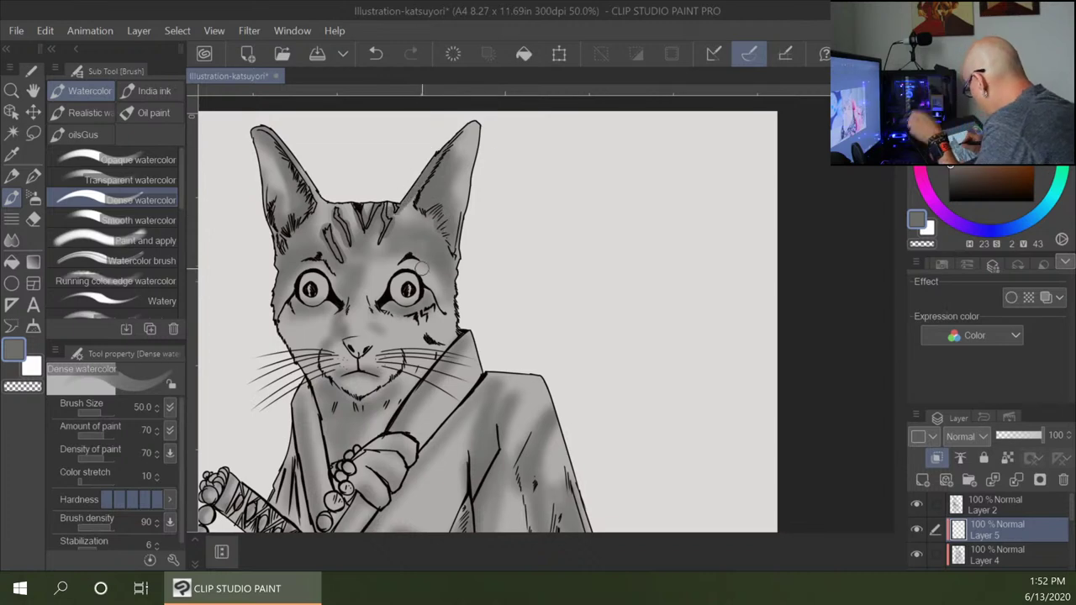
Reduce the brush size to 30 and paint darker shadows around the eyes, under the chin and on the cheeks.
key("bracketleft")
key("bracketleft")
mouse_move(400, 263)
left_mouse_down()
mouse_move(411, 258)
mouse_move(389, 267)
mouse_move(444, 296)
mouse_move(345, 313)
left_mouse_up()
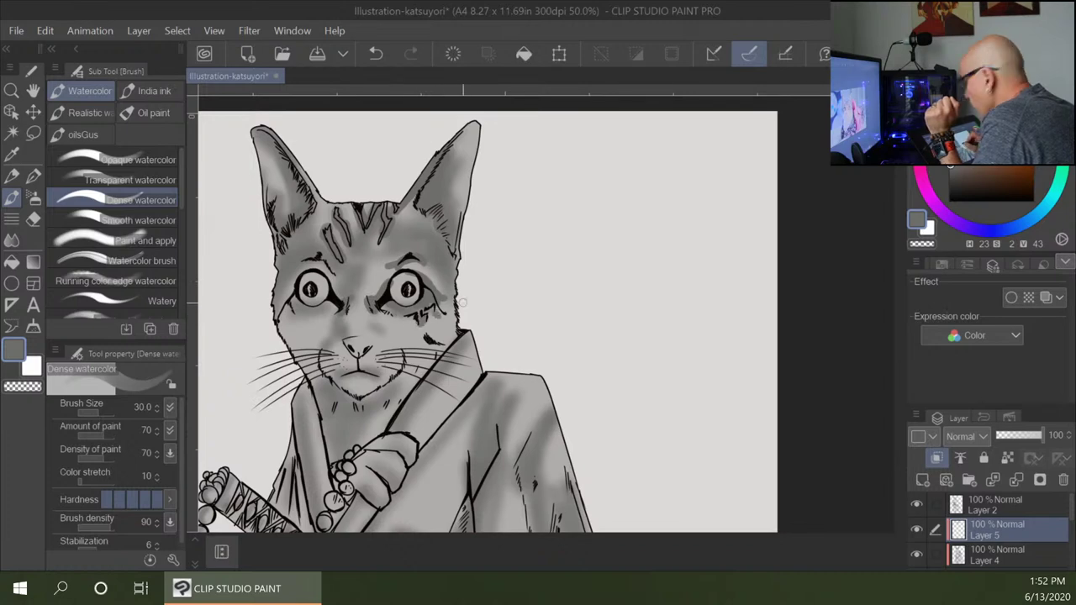
mouse_move(363, 361)
left_mouse_down()
mouse_move(350, 360)
mouse_move(367, 359)
mouse_move(355, 371)
mouse_move(368, 375)
mouse_move(347, 381)
mouse_move(356, 400)
mouse_move(385, 383)
mouse_move(318, 387)
left_mouse_up()
mouse_move(286, 311)
left_mouse_down()
mouse_move(282, 331)
mouse_move(296, 303)
mouse_move(326, 305)
left_mouse_up()
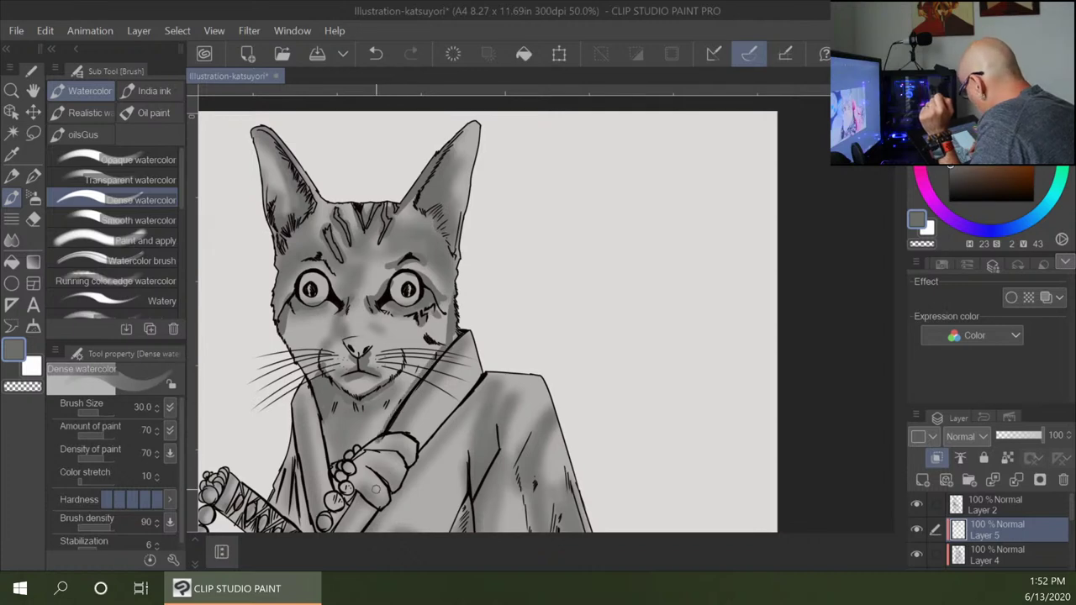
Paint darker shadows on the raised hand's fingers, the lowered hand and the hanging cloth by the scabbard.
mouse_move(375, 488)
left_mouse_down()
mouse_move(370, 502)
mouse_move(391, 484)
mouse_move(394, 492)
left_mouse_up()
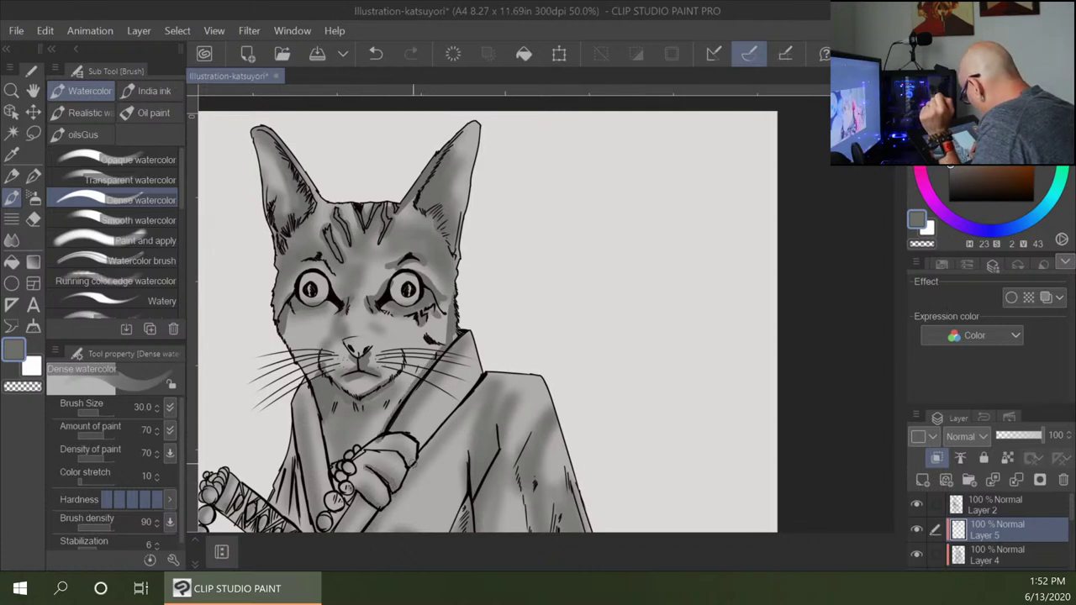
mouse_move(385, 449)
left_mouse_down()
mouse_move(410, 467)
mouse_move(375, 445)
mouse_move(354, 496)
left_mouse_up()
left_click_drag(604, 456, 577, 144)
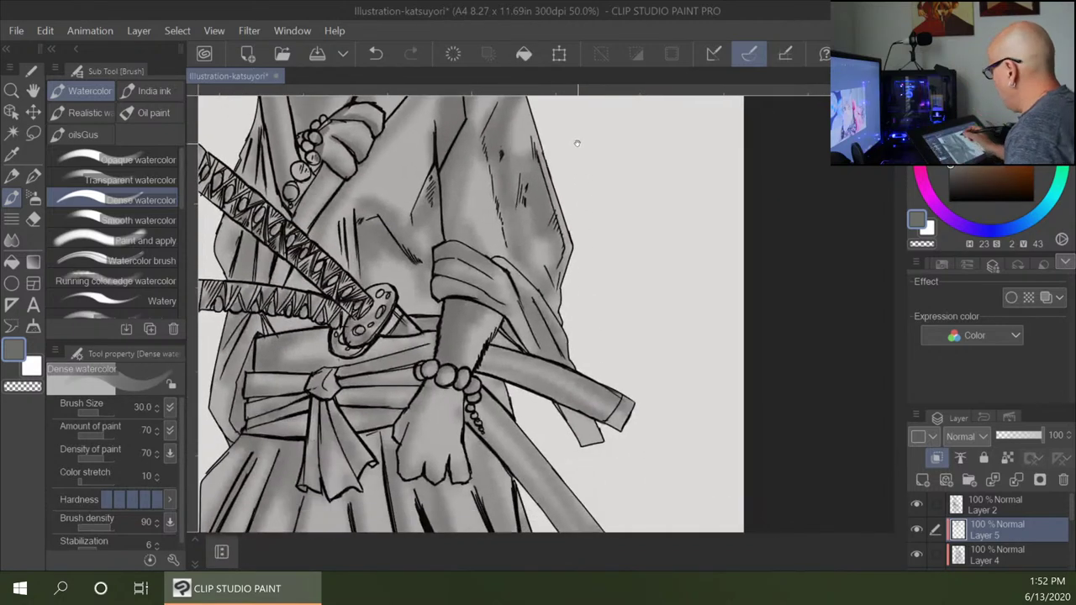
mouse_move(403, 416)
left_mouse_down()
mouse_move(407, 480)
mouse_move(422, 469)
mouse_move(445, 486)
mouse_move(449, 460)
mouse_move(464, 483)
left_mouse_up()
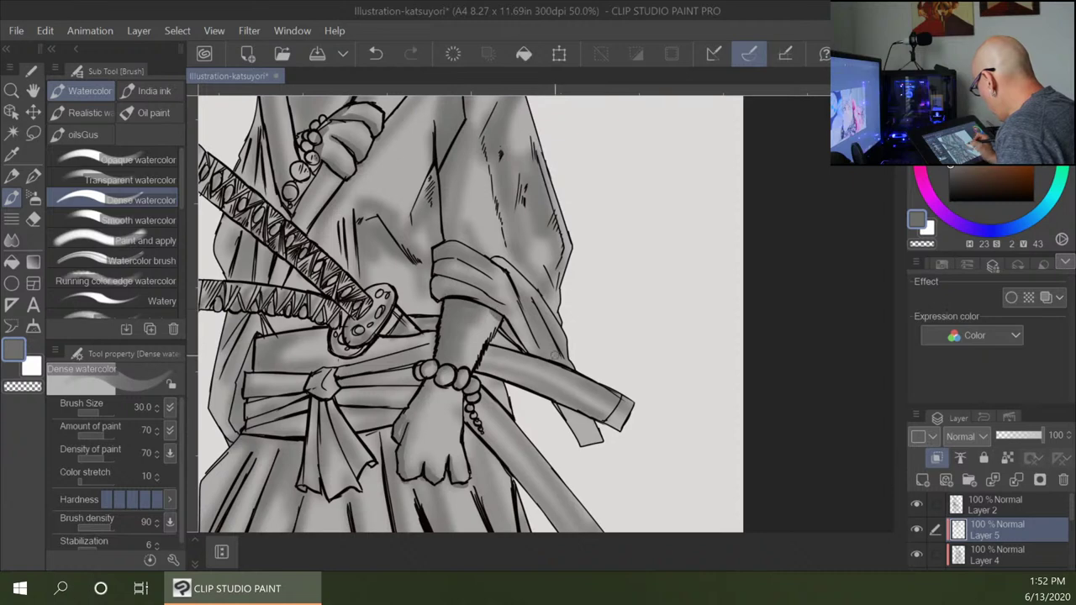
mouse_move(583, 421)
left_mouse_down()
mouse_move(633, 288)
mouse_move(607, 400)
left_mouse_up()
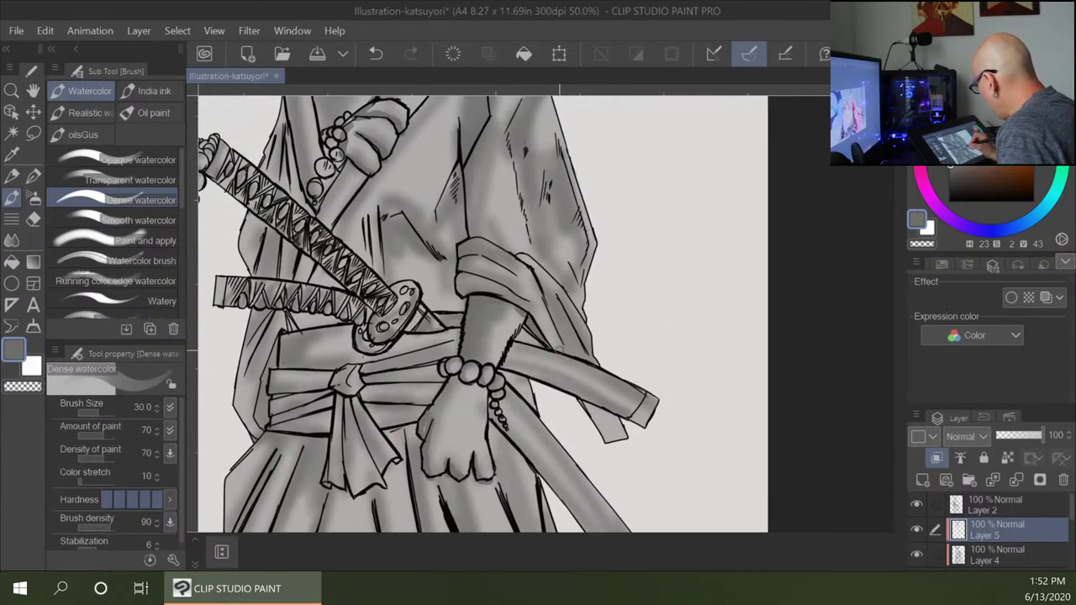
Set the drawing color to a warm gray-brown with H 36, S 17, V 42.
left_click_drag(558, 216, 558, 489)
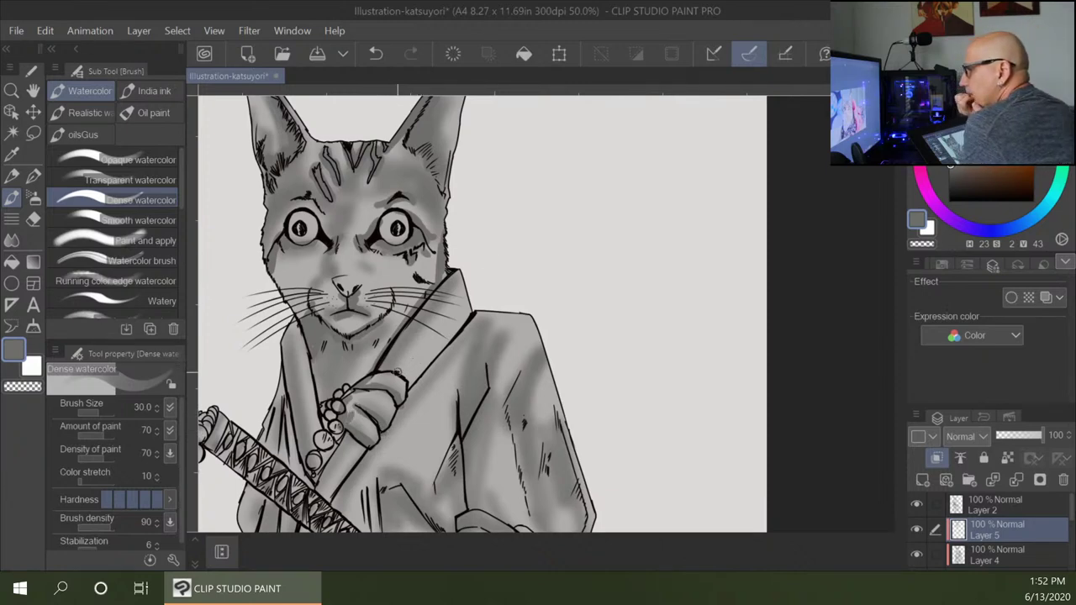
left_click(15, 352)
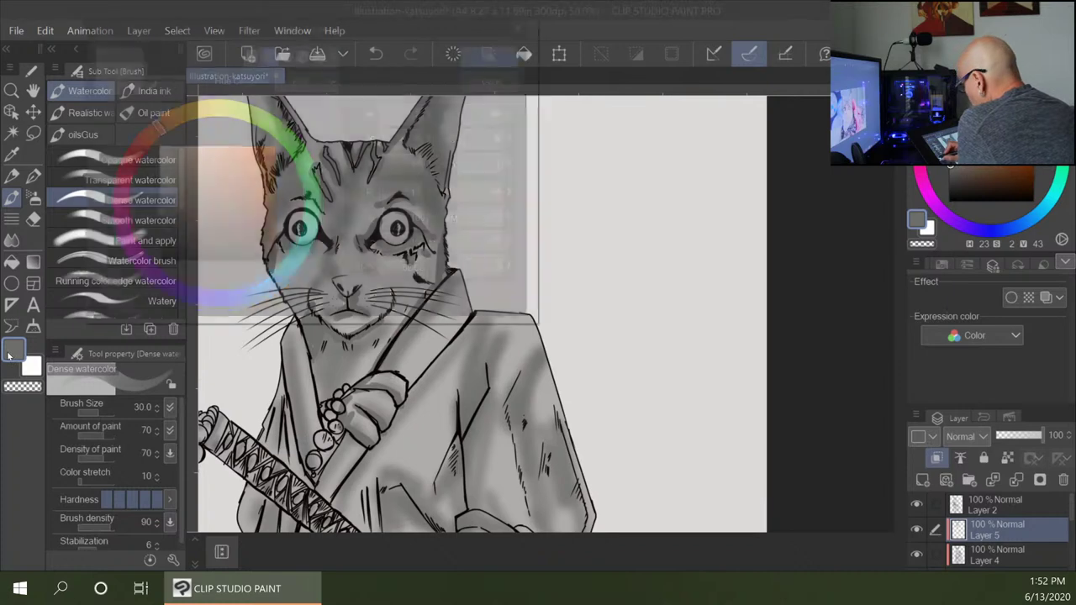
mouse_move(169, 209)
left_mouse_down()
mouse_move(200, 213)
mouse_move(169, 220)
left_mouse_up()
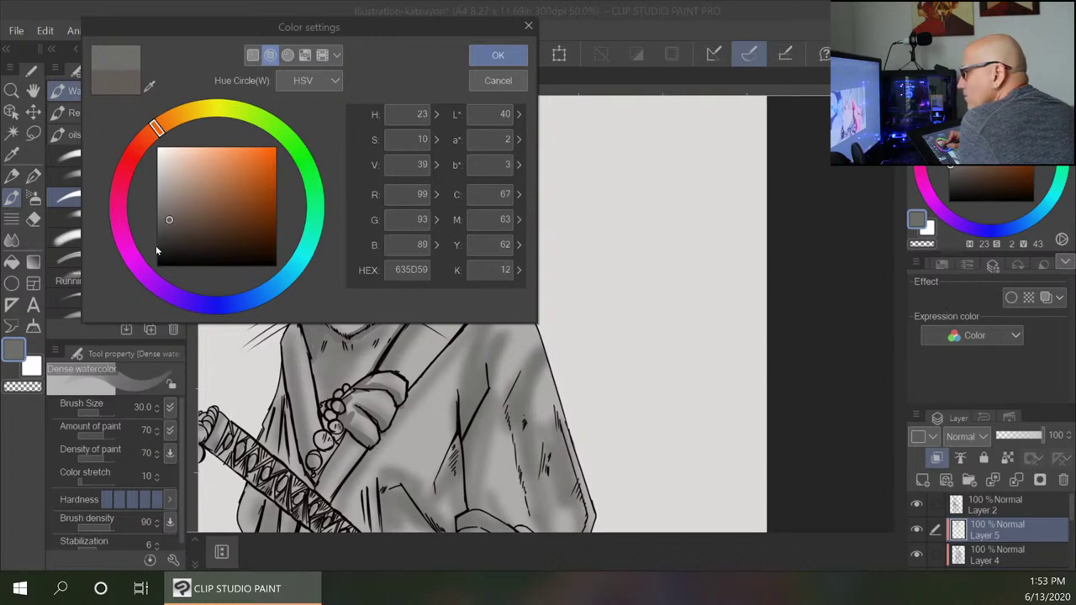
left_click_drag(156, 126, 176, 113)
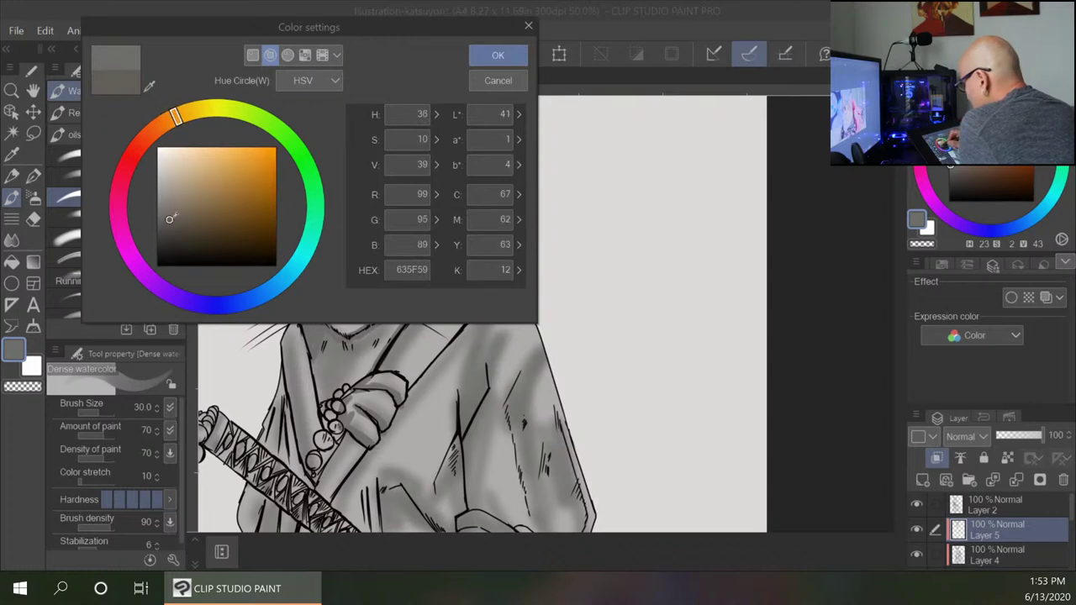
left_click_drag(171, 217, 178, 216)
left_click(498, 55)
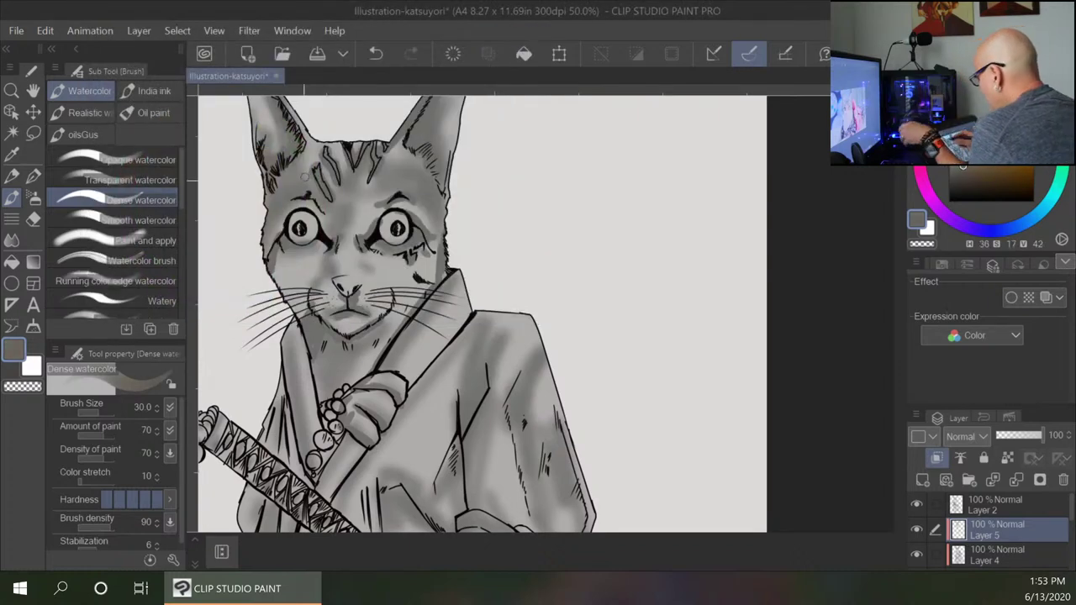
Paint gray-brown shadows on the cat's face and neck and inside both ears.
mouse_move(316, 176)
left_mouse_down()
mouse_move(320, 207)
mouse_move(299, 199)
mouse_move(322, 190)
left_mouse_up()
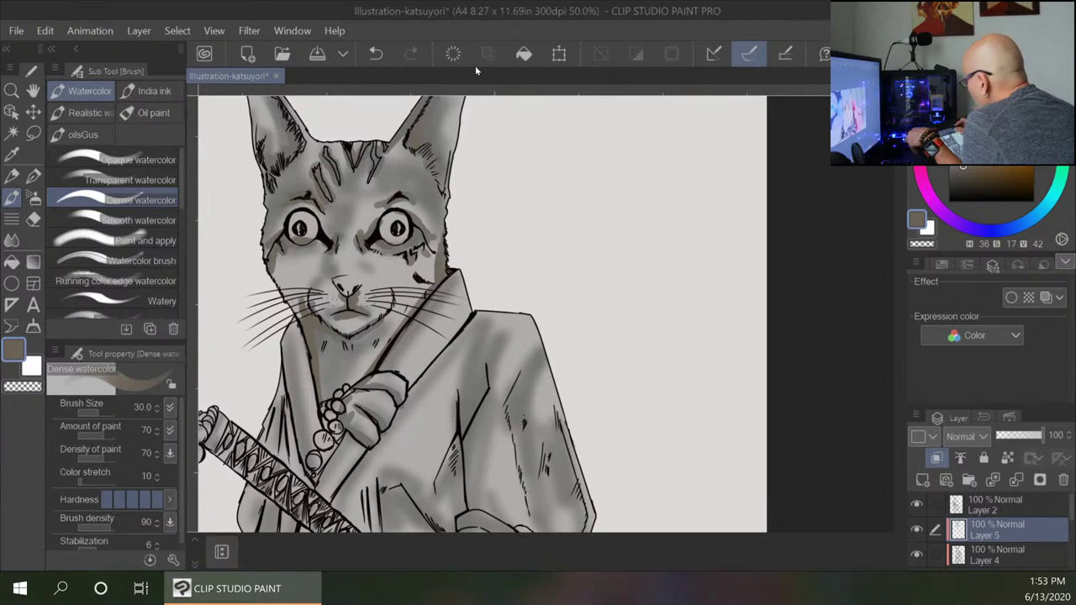
mouse_move(461, 92)
left_mouse_down()
mouse_move(444, 143)
mouse_move(446, 112)
mouse_move(461, 107)
mouse_move(446, 174)
left_mouse_up()
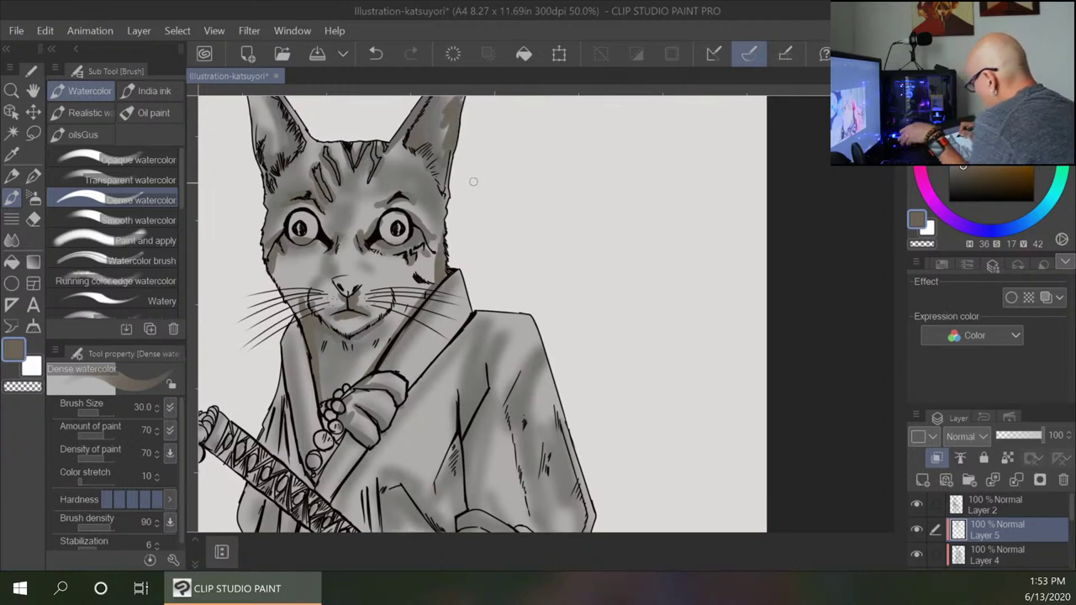
left_click_drag(563, 191, 542, 260)
mouse_move(441, 167)
left_mouse_down()
mouse_move(443, 134)
mouse_move(430, 152)
left_mouse_up()
mouse_move(233, 143)
left_mouse_down()
mouse_move(270, 199)
mouse_move(253, 236)
left_mouse_up()
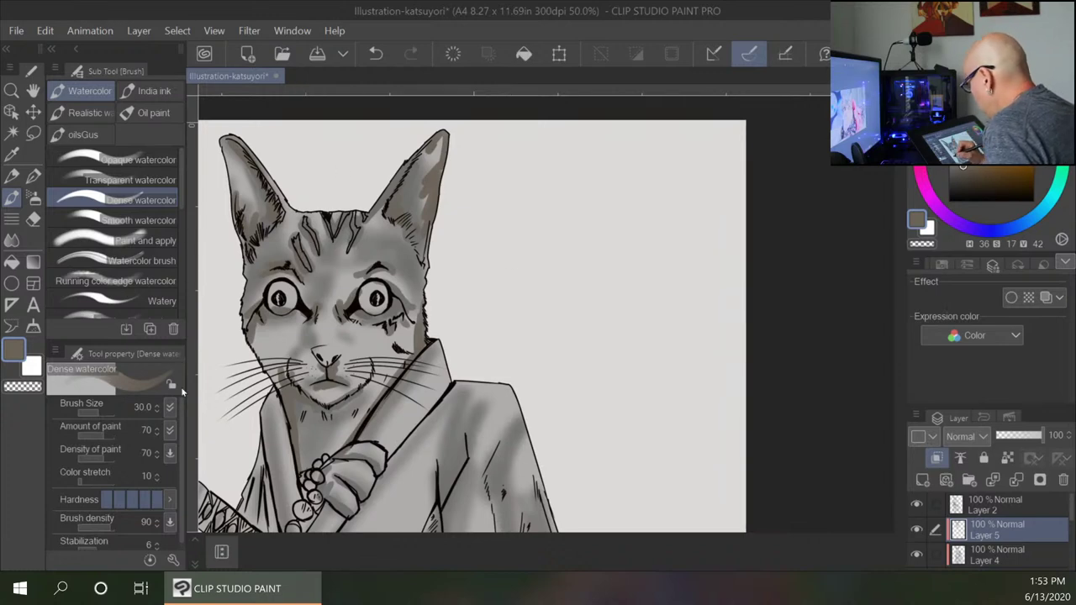
Set the drawing color to a very dark brown with H 36, S 14, V 20 and reduce the brush size to 20.
double_click(14, 349)
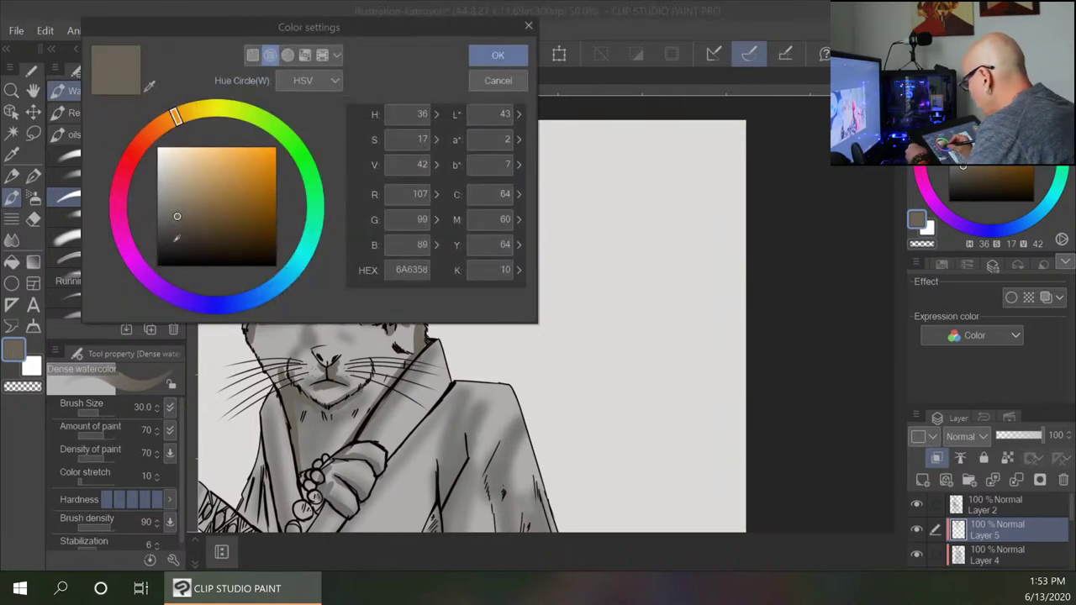
left_click(175, 242)
left_click(498, 55)
key("bracketleft")
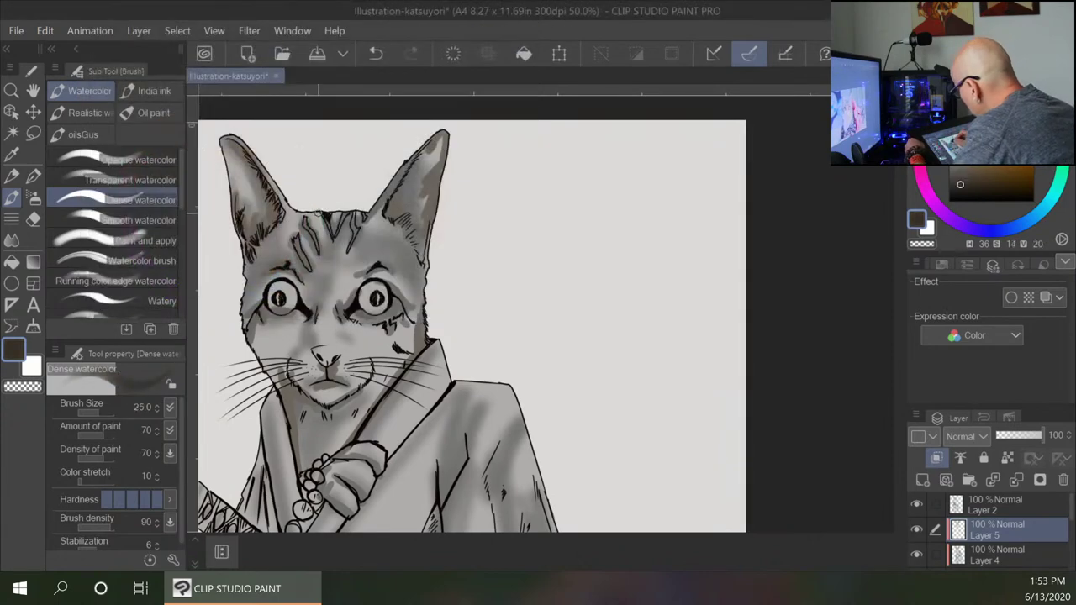
key("bracketleft")
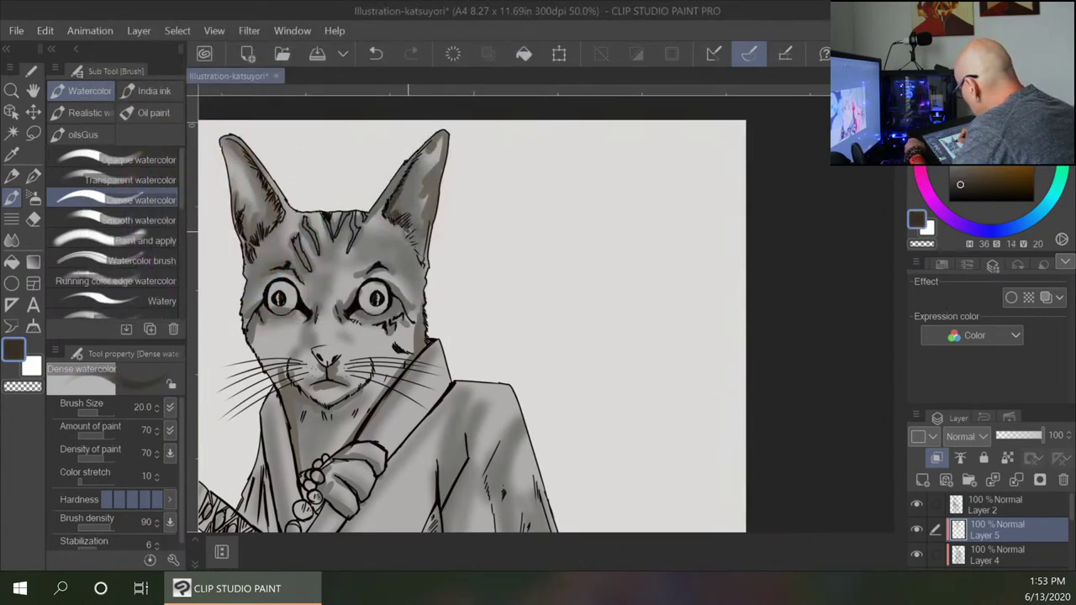
Set the drawing color to a very dark brown with H 36, S 25, V 18 and paint shadows inside both ears.
left_click(13, 350)
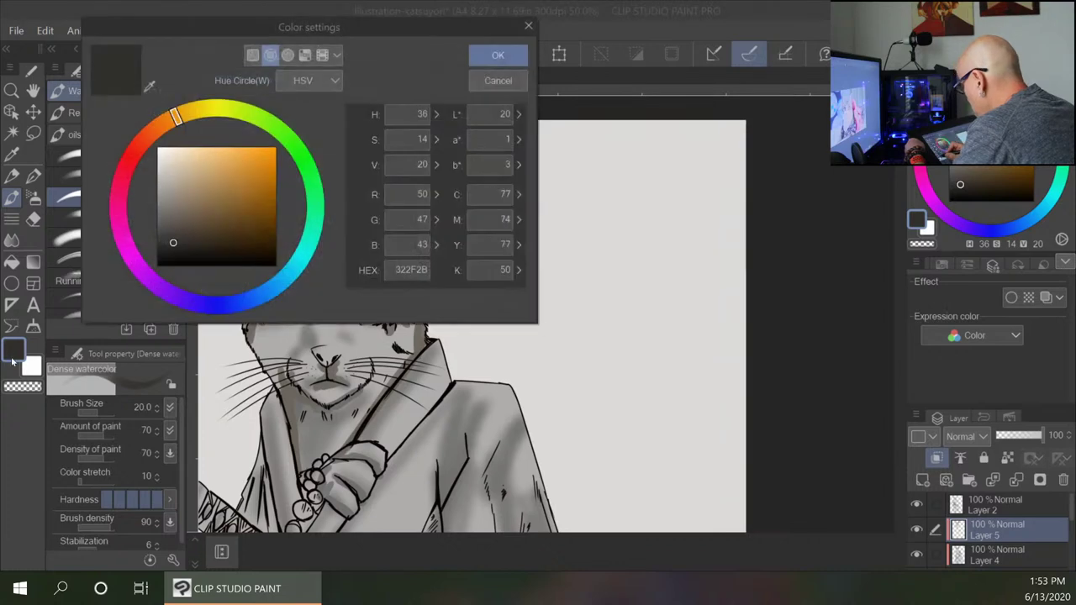
left_click(498, 55)
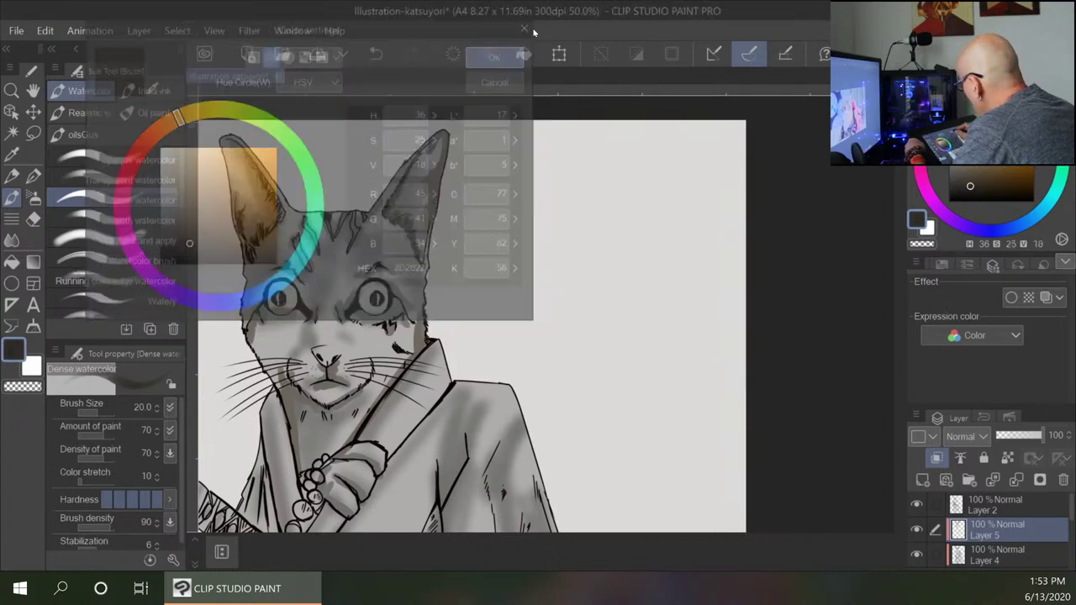
mouse_move(416, 239)
left_mouse_down()
mouse_move(443, 151)
mouse_move(435, 141)
left_mouse_up()
mouse_move(252, 152)
left_mouse_down()
mouse_move(271, 195)
mouse_move(249, 244)
left_mouse_up()
mouse_move(278, 207)
left_mouse_down()
mouse_move(270, 230)
mouse_move(266, 199)
mouse_move(278, 196)
mouse_move(239, 191)
mouse_move(227, 155)
mouse_move(247, 227)
left_mouse_up()
left_click_drag(261, 169, 276, 193)
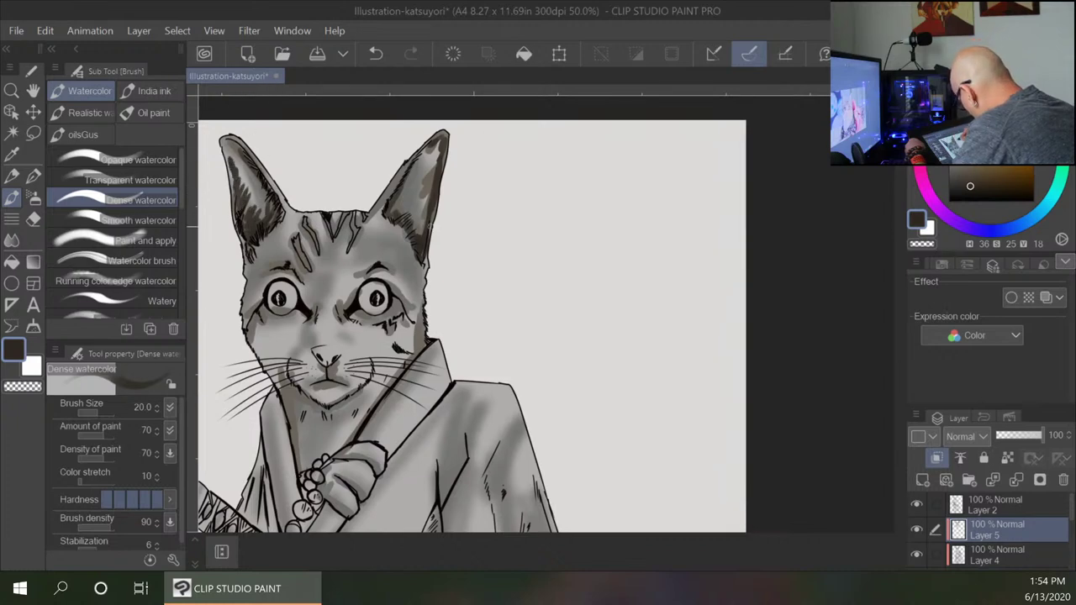
mouse_move(418, 230)
left_mouse_down()
mouse_move(433, 197)
mouse_move(431, 172)
left_mouse_up()
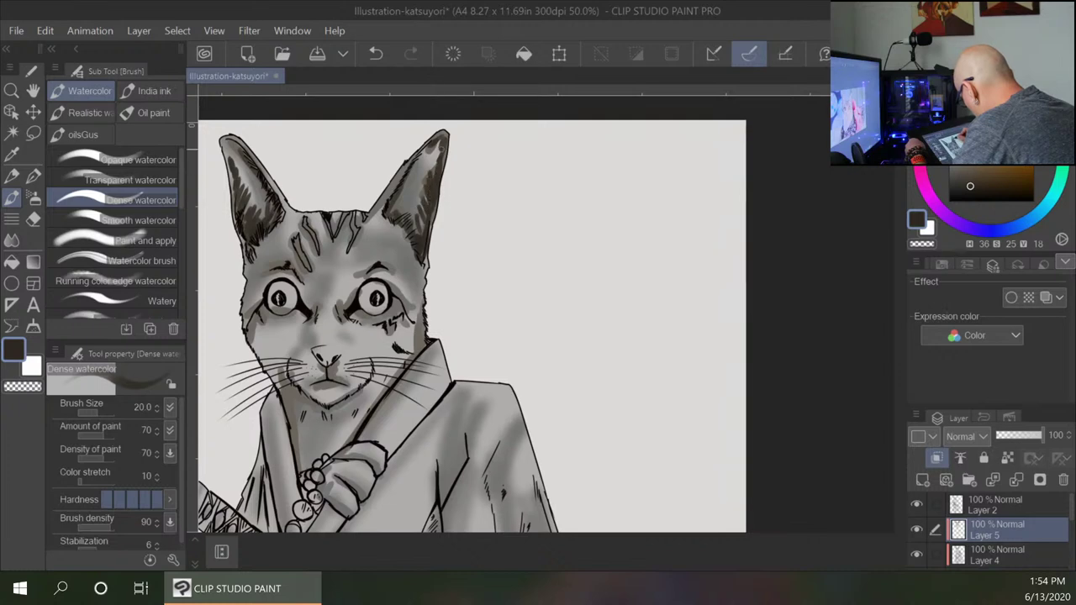
Darken the forehead stripes, brows, eye surrounds, mouth and chin, and the raised hand's fingers with the very dark brown.
mouse_move(310, 225)
left_mouse_down()
mouse_move(317, 254)
mouse_move(304, 286)
left_mouse_up()
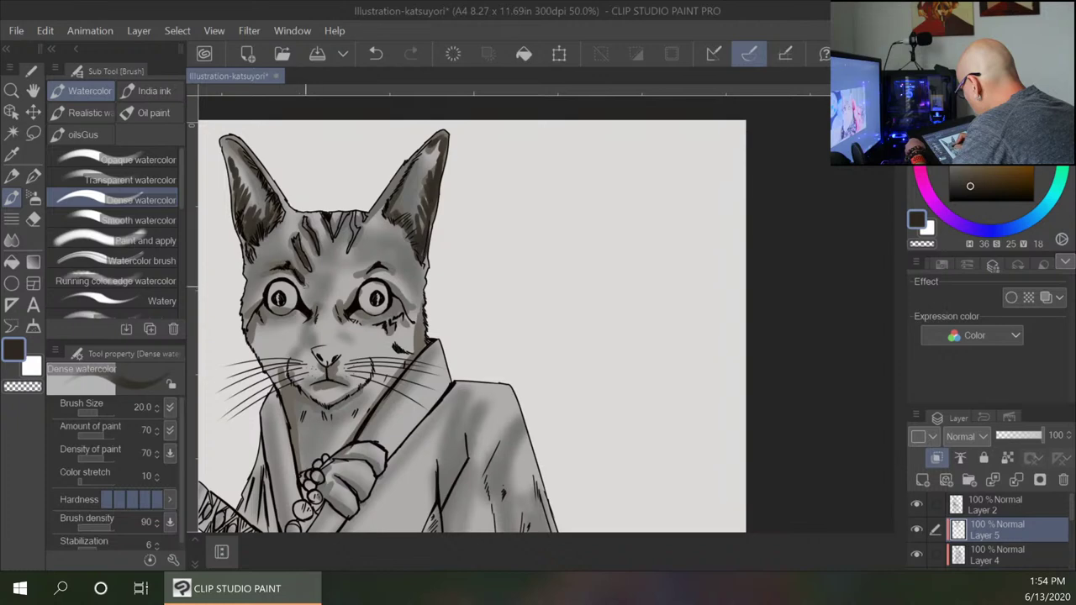
left_click_drag(380, 272, 362, 274)
left_click_drag(336, 364, 323, 404)
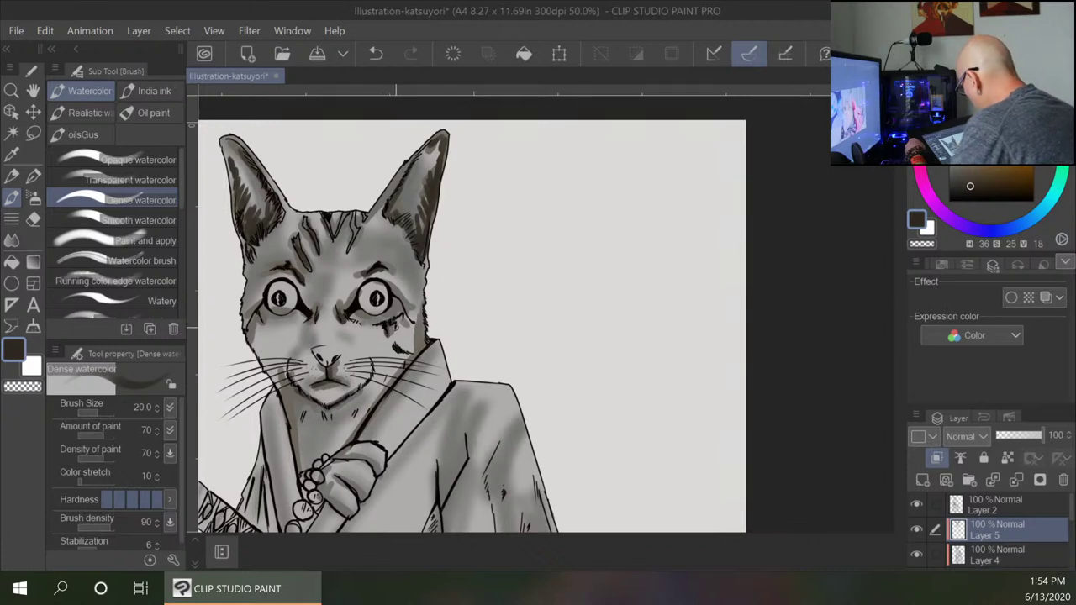
mouse_move(392, 296)
left_mouse_down()
mouse_move(380, 315)
mouse_move(362, 304)
left_mouse_up()
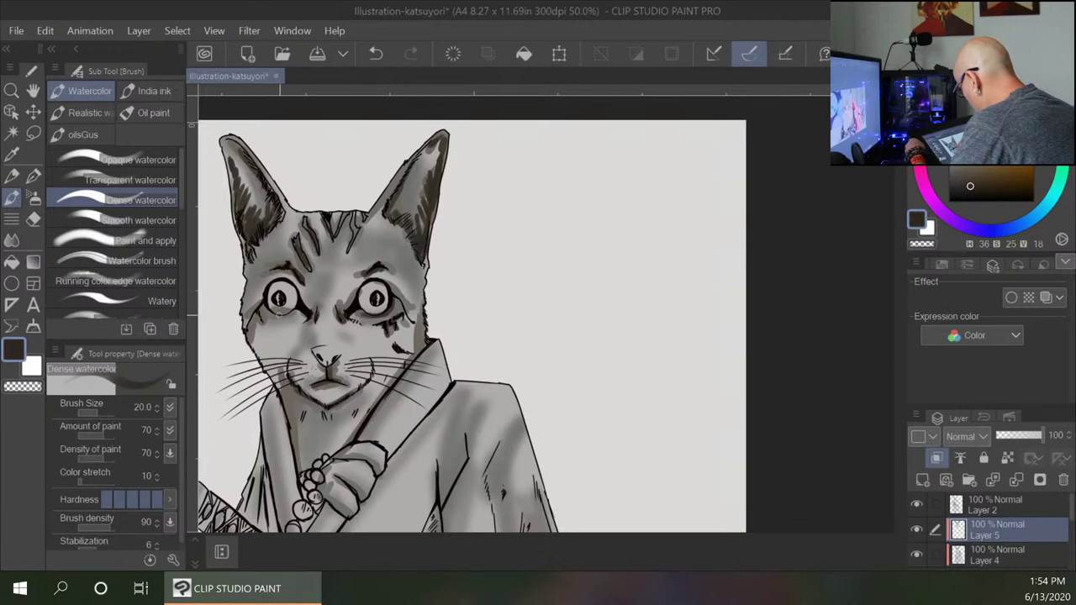
left_click_drag(279, 314, 300, 314)
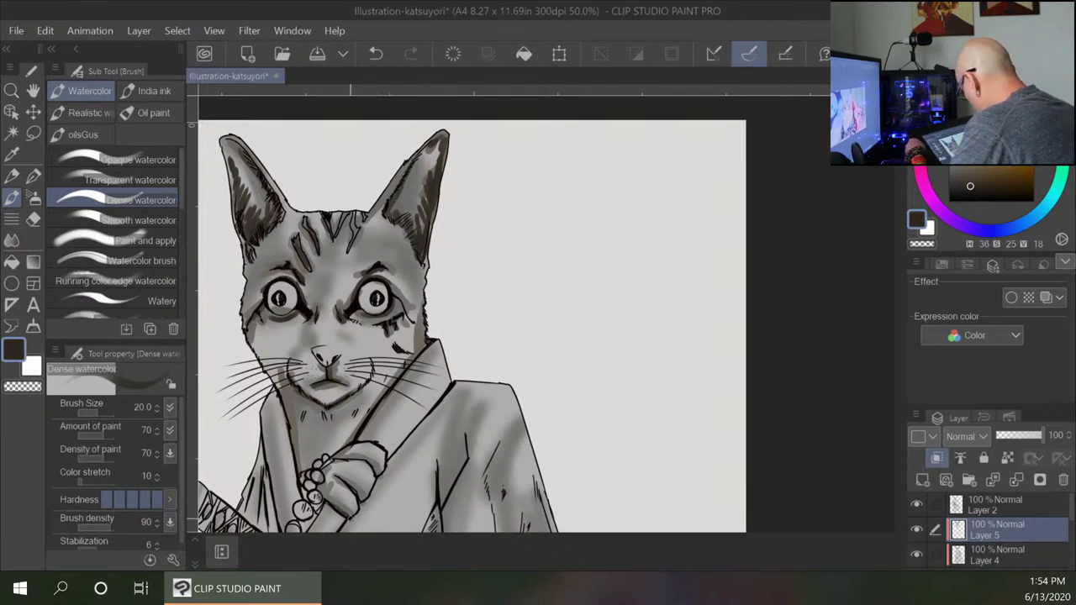
left_click_drag(343, 459, 373, 466)
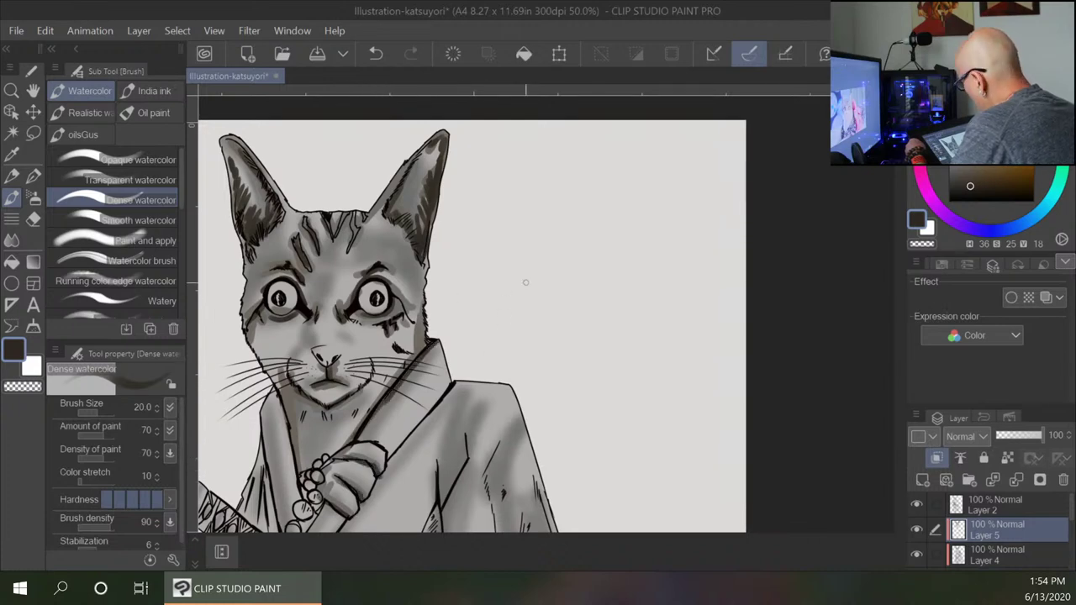
left_click_drag(344, 214, 338, 229)
left_click_drag(358, 215, 349, 253)
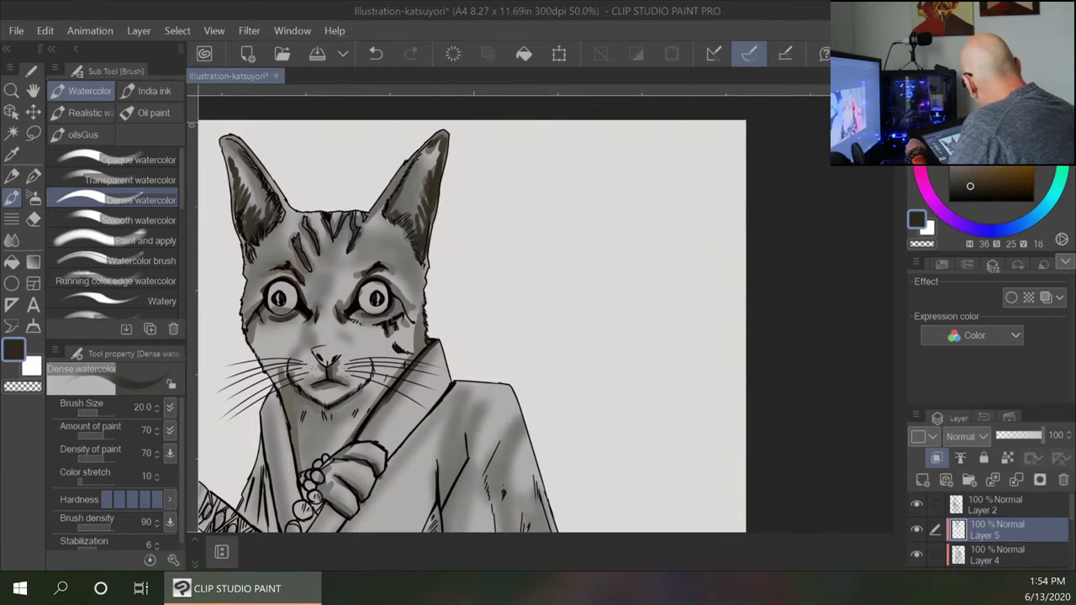
Paint the cat's forehead and the fur around the eyes in tan with H 36, S 27, V 53 at brush size 30.
left_click(973, 156)
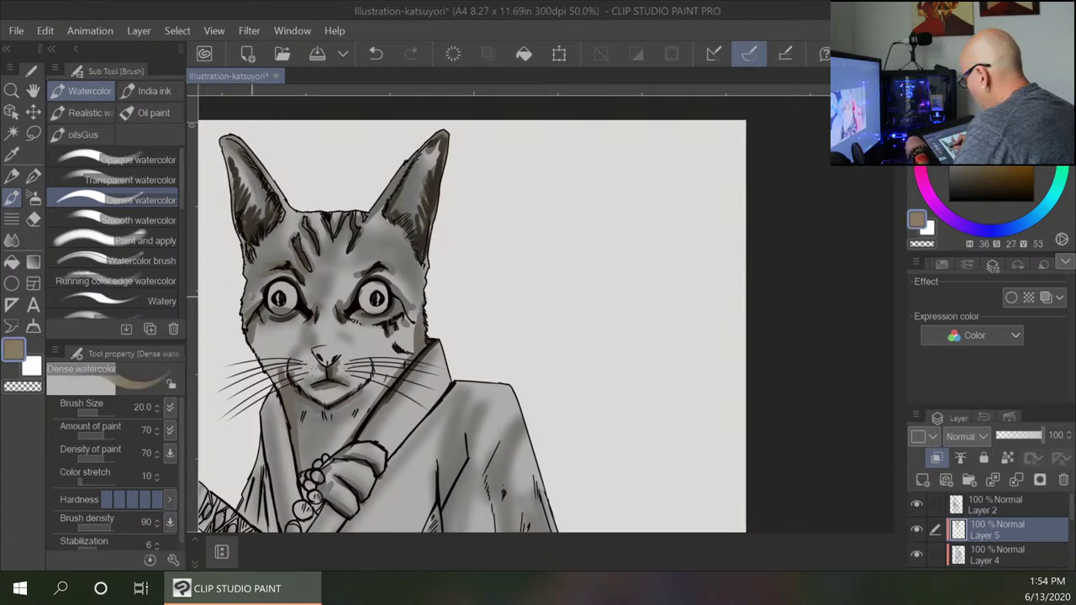
key("bracketright")
key("bracketright")
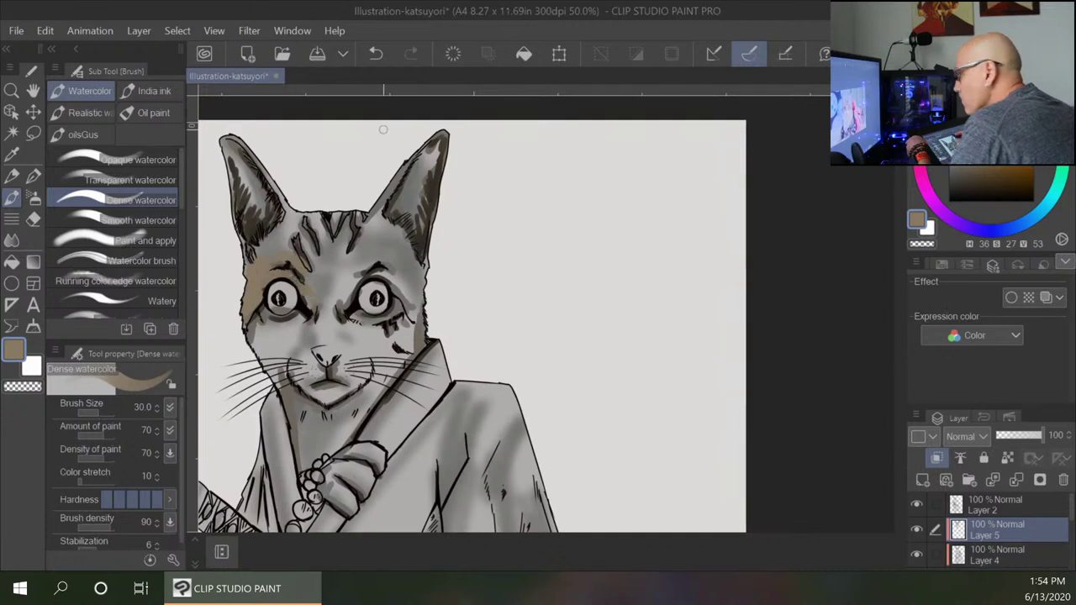
left_click_drag(328, 291, 350, 285)
mouse_move(340, 258)
left_mouse_down()
mouse_move(334, 278)
mouse_move(311, 262)
mouse_move(348, 224)
mouse_move(337, 228)
mouse_move(351, 269)
mouse_move(401, 291)
left_mouse_up()
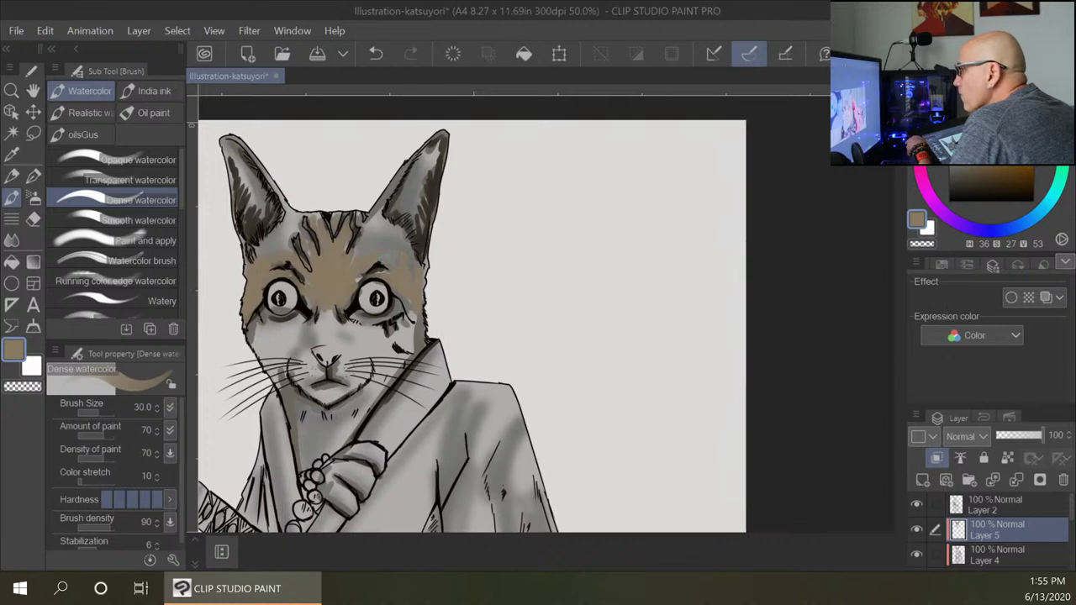
mouse_move(380, 249)
left_mouse_down()
mouse_move(364, 239)
mouse_move(376, 226)
left_mouse_up()
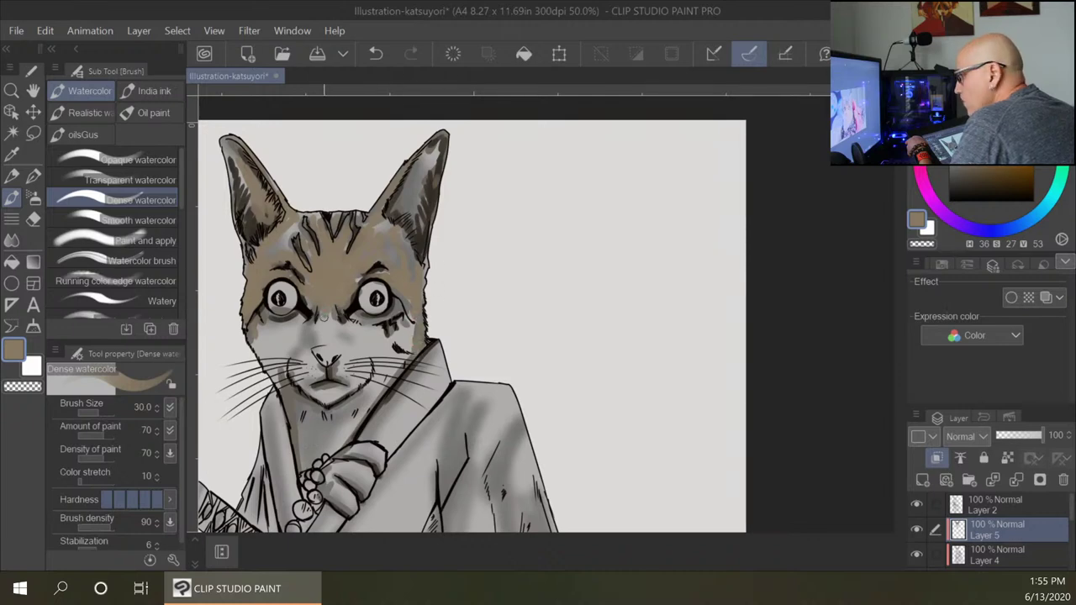
Extend the tan fur color over the nose bridge, the muzzle and chin, and the side of the neck.
left_click_drag(323, 317, 336, 322)
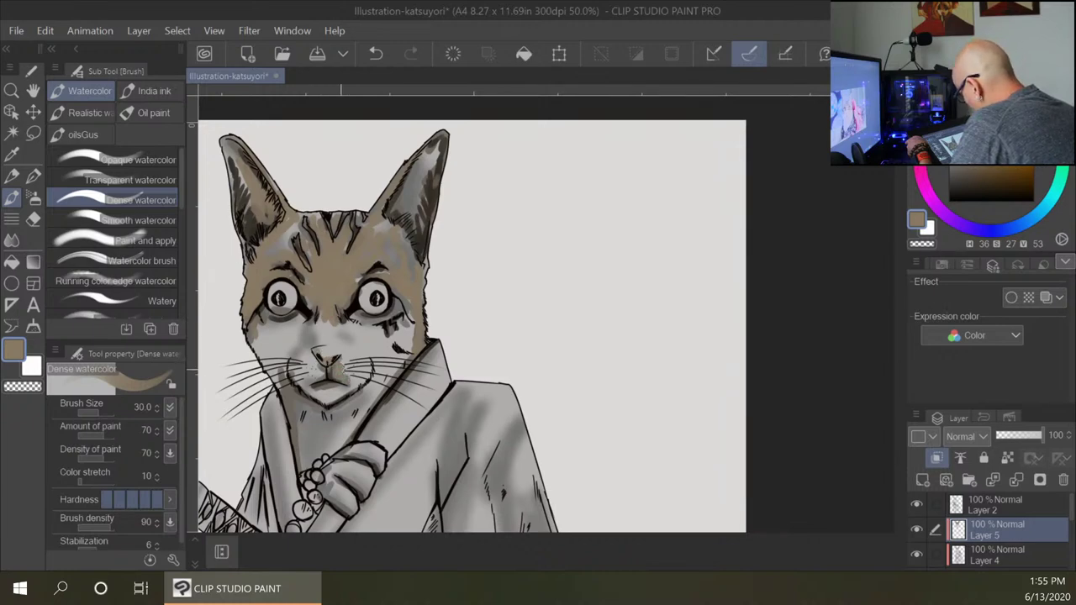
mouse_move(322, 367)
left_mouse_down()
mouse_move(339, 391)
mouse_move(293, 422)
left_mouse_up()
left_click_drag(274, 380, 278, 405)
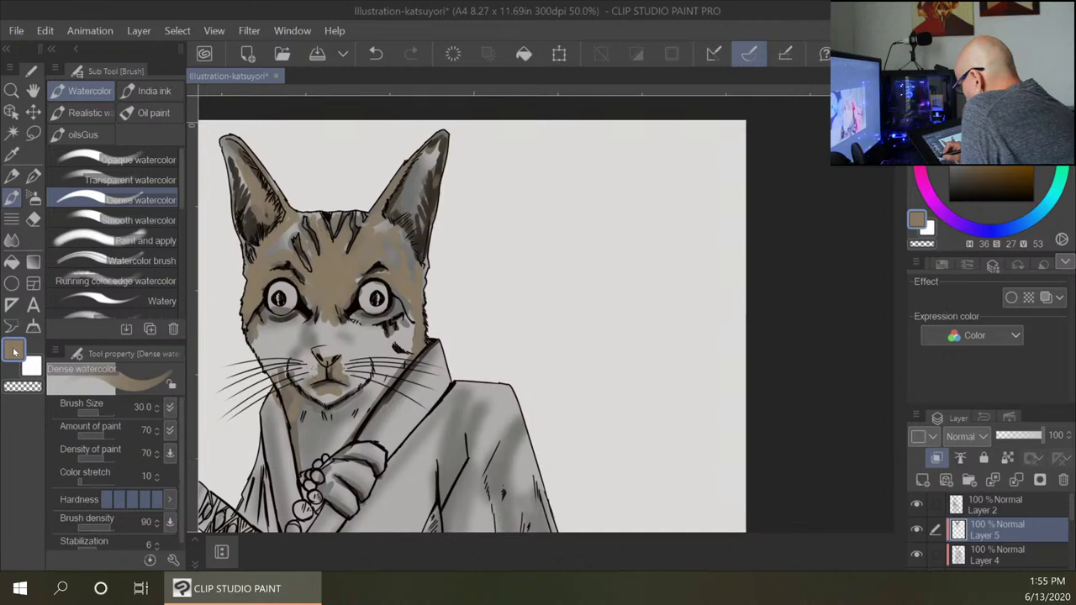
Set the drawing color to H 36, S 26, V 85 and the brush size to 50, and paint light fur between the eyes.
left_click(14, 351)
left_click(189, 165)
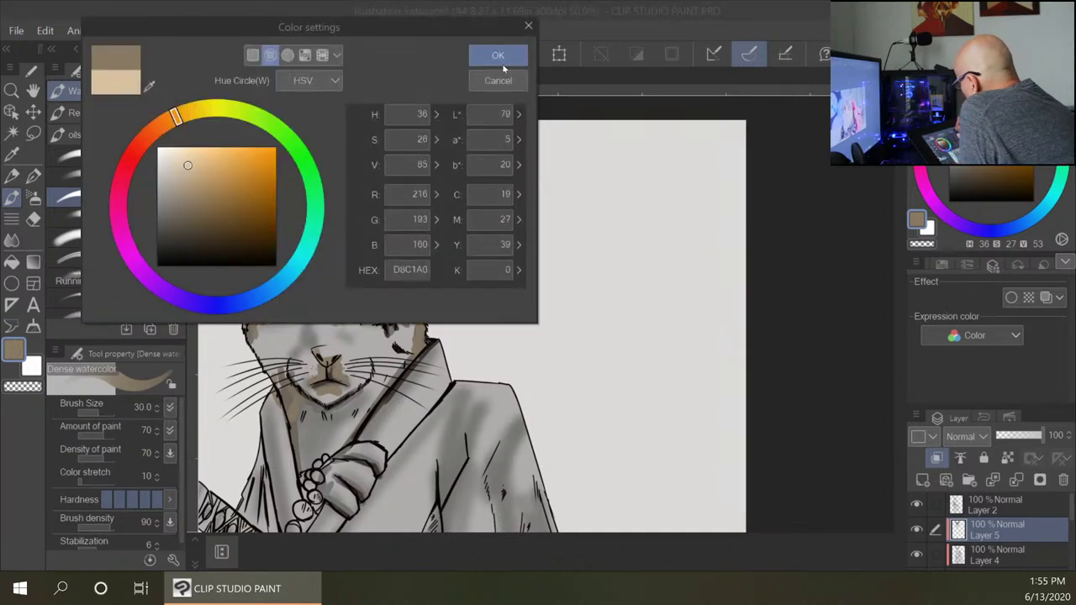
left_click(498, 55)
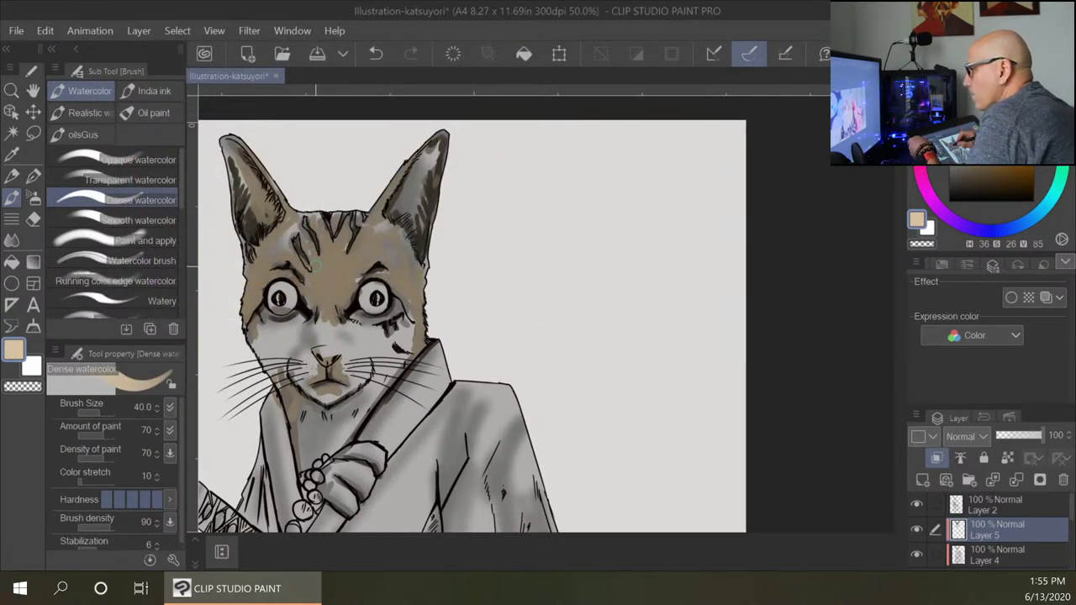
key("bracketright")
key("bracketright")
mouse_move(316, 279)
left_mouse_down()
mouse_move(339, 293)
mouse_move(361, 257)
mouse_move(332, 249)
mouse_move(317, 294)
left_mouse_up()
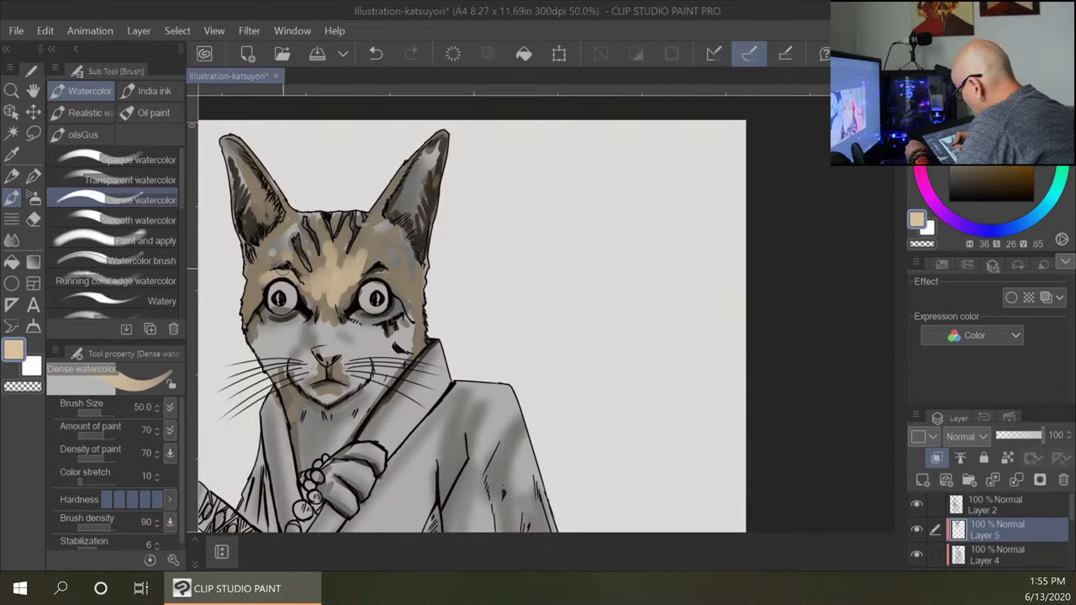
Add light tan fur patches below both eyes, on the cheeks and temple, and inside both ears.
left_click_drag(264, 309, 302, 315)
mouse_move(382, 324)
left_mouse_down()
mouse_move(362, 317)
mouse_move(389, 318)
mouse_move(349, 321)
left_mouse_up()
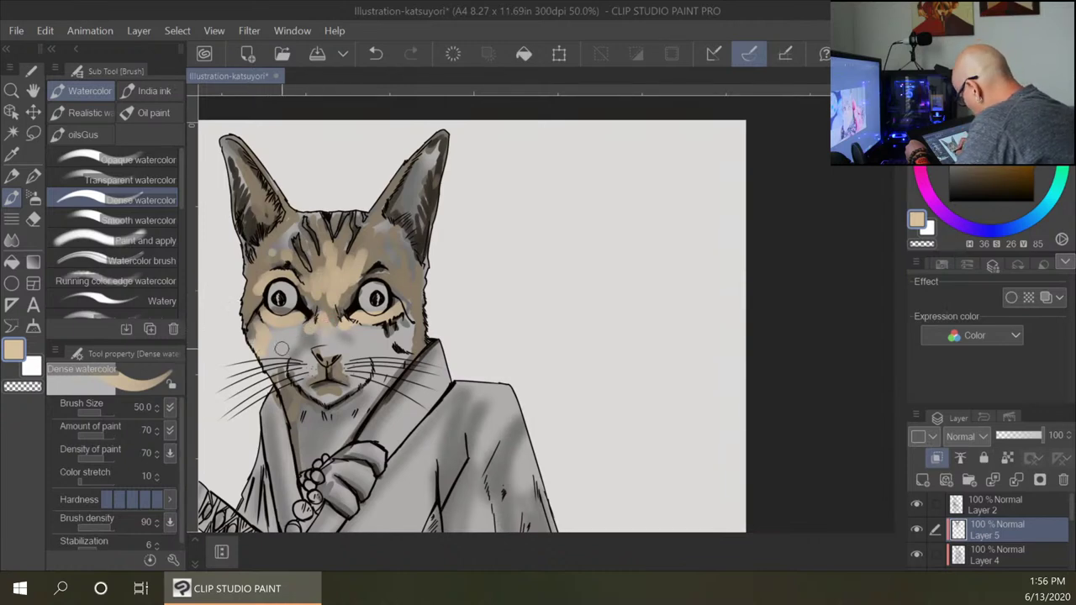
left_click_drag(402, 330, 411, 331)
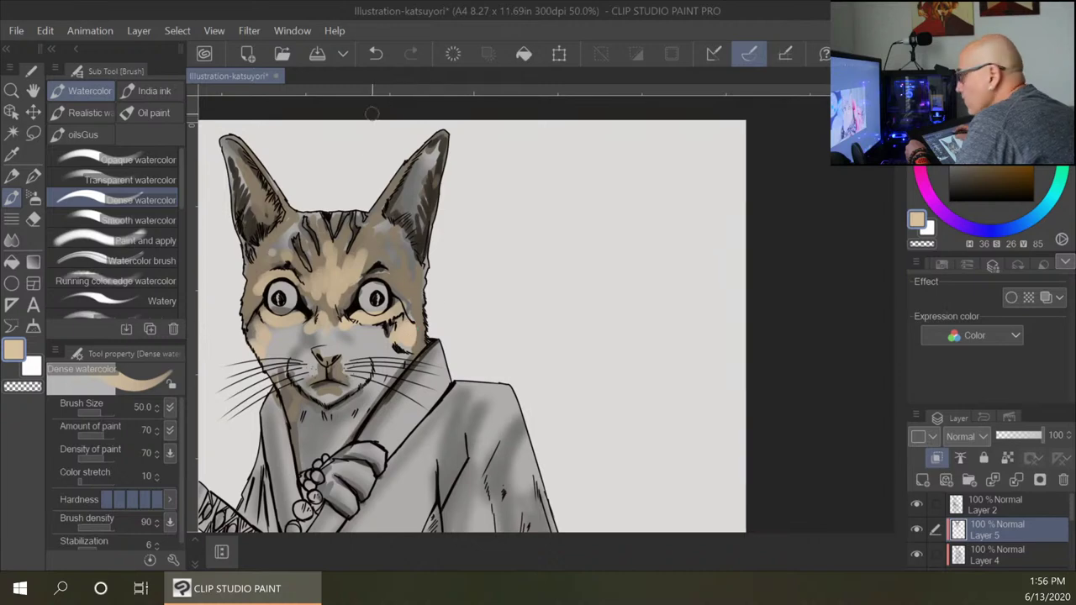
left_click_drag(412, 255, 412, 264)
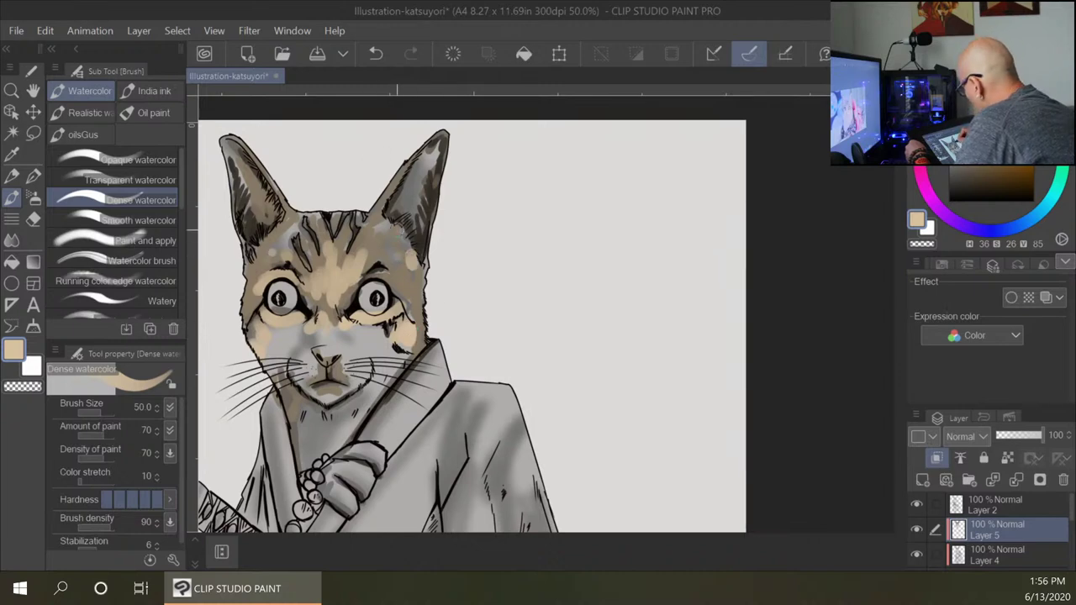
mouse_move(395, 227)
left_mouse_down()
mouse_move(399, 243)
mouse_move(410, 198)
mouse_move(416, 215)
mouse_move(414, 180)
left_mouse_up()
left_click_drag(252, 217, 230, 153)
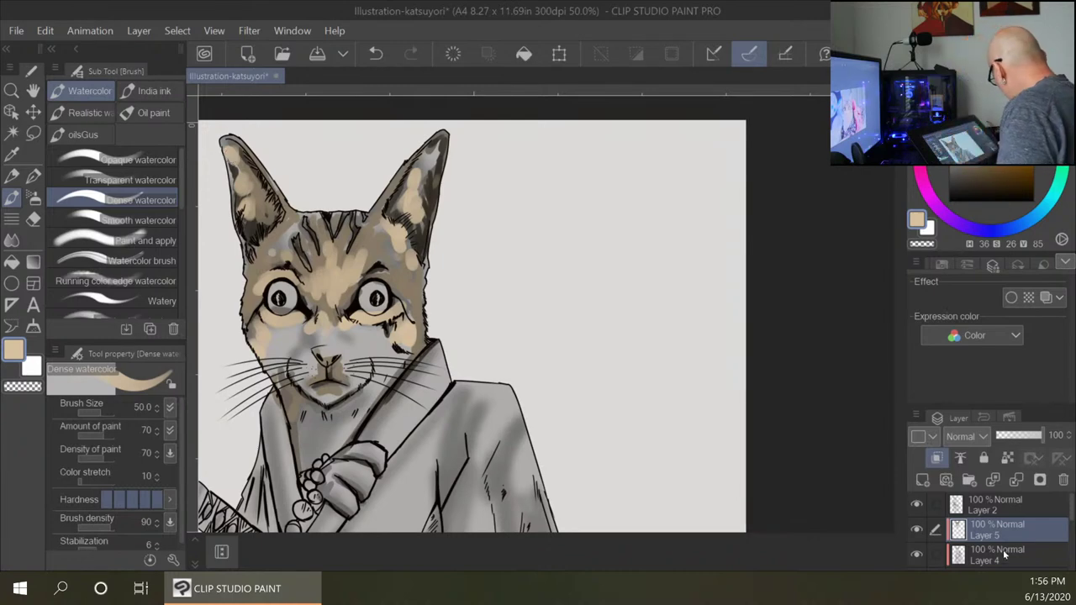
Try Layer 4 above Layer 5, restore the original layer order and reselect Layer 5.
left_click_drag(1006, 553, 995, 507)
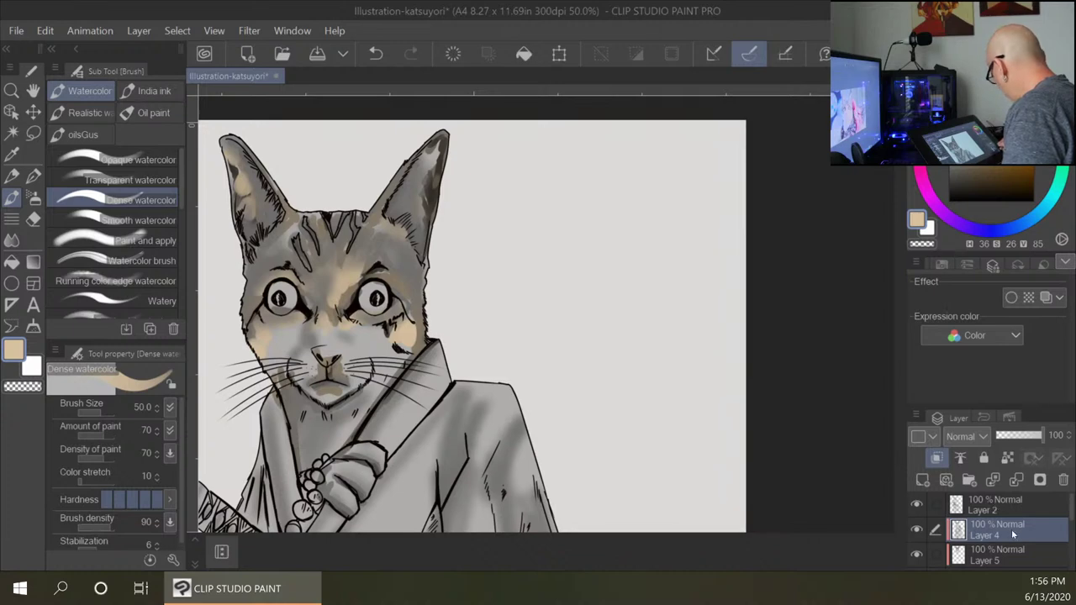
left_click_drag(1014, 542, 1010, 556)
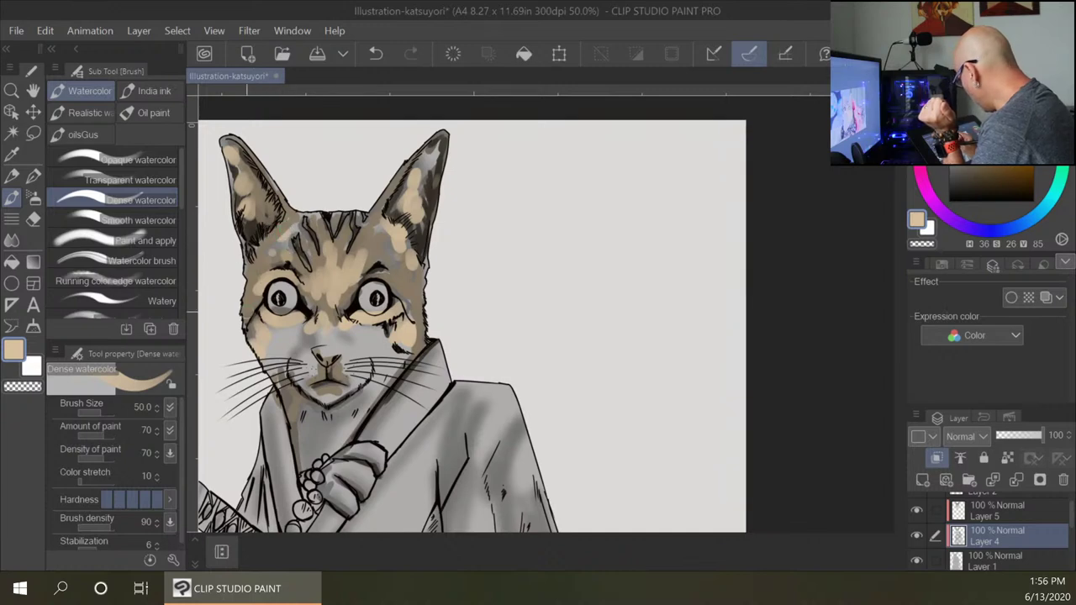
left_click(1031, 500)
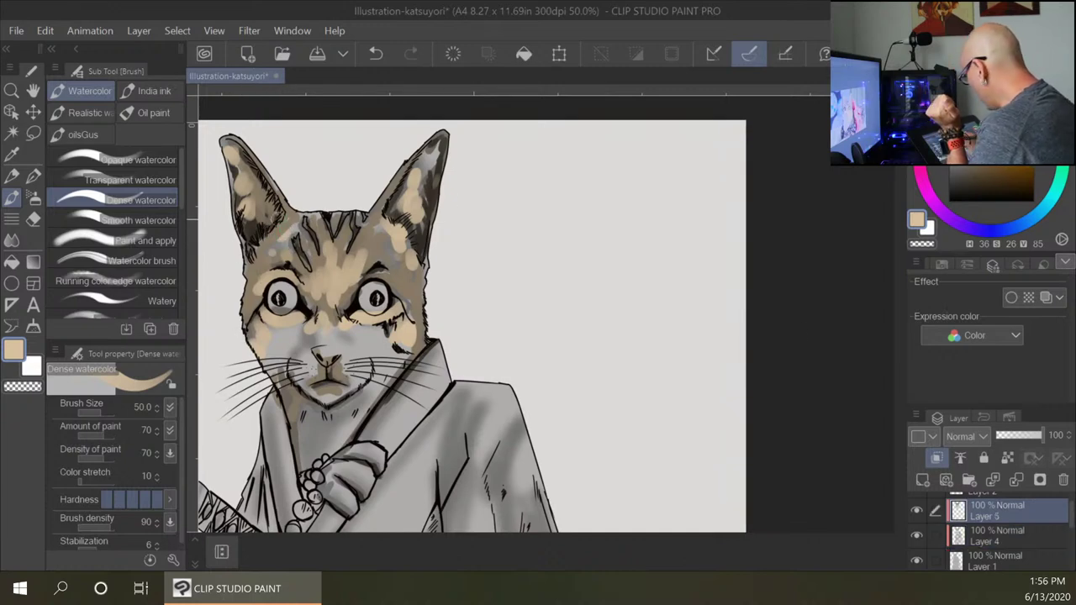
Set the drawing color to cream with H 36, S 12, V 97 and paint the cheeks, muzzle, chin and neck.
left_click(13, 351)
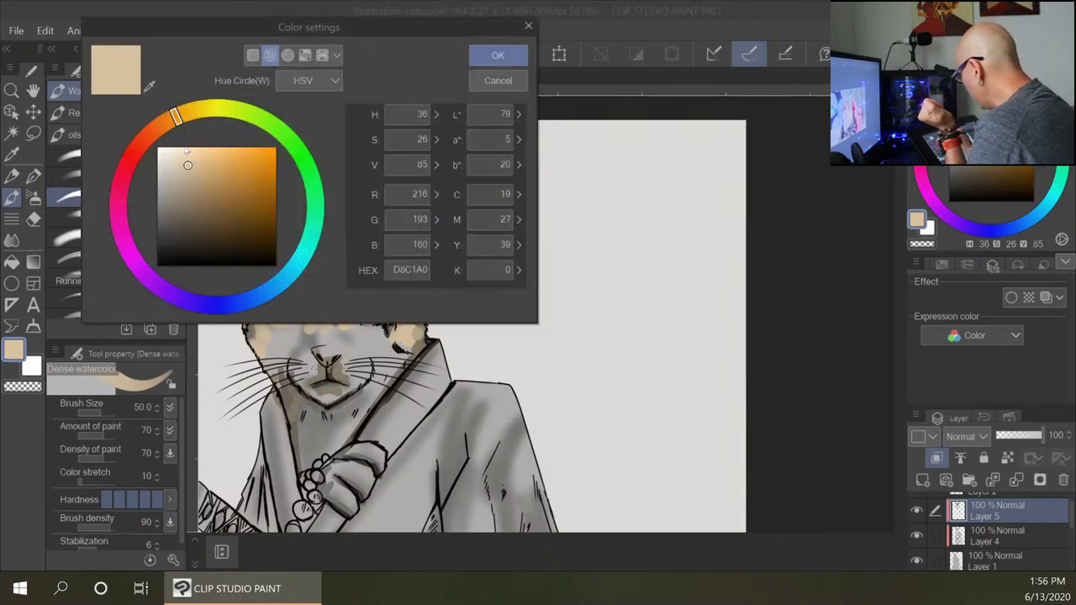
left_click(172, 149)
left_click(498, 56)
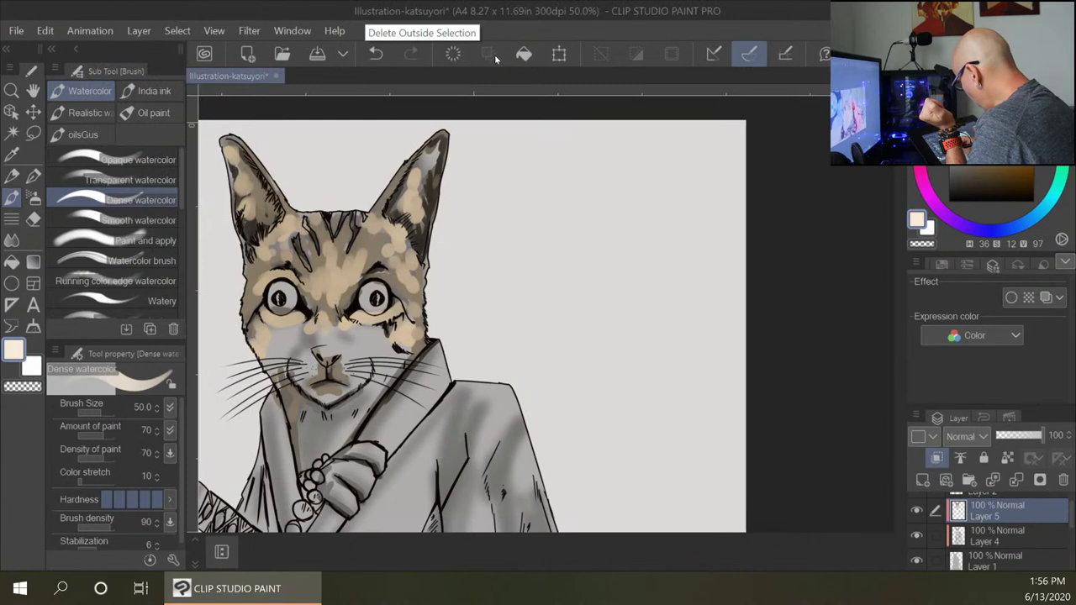
mouse_move(298, 331)
left_mouse_down()
mouse_move(276, 341)
mouse_move(298, 343)
mouse_move(320, 328)
mouse_move(328, 349)
mouse_move(305, 372)
mouse_move(314, 372)
mouse_move(345, 347)
mouse_move(339, 338)
mouse_move(380, 330)
mouse_move(352, 370)
mouse_move(360, 375)
mouse_move(335, 370)
mouse_move(331, 397)
mouse_move(353, 386)
mouse_move(380, 337)
mouse_move(396, 373)
mouse_move(387, 338)
mouse_move(400, 357)
mouse_move(330, 433)
mouse_move(317, 422)
mouse_move(357, 405)
mouse_move(332, 446)
mouse_move(310, 457)
mouse_move(314, 440)
left_mouse_up()
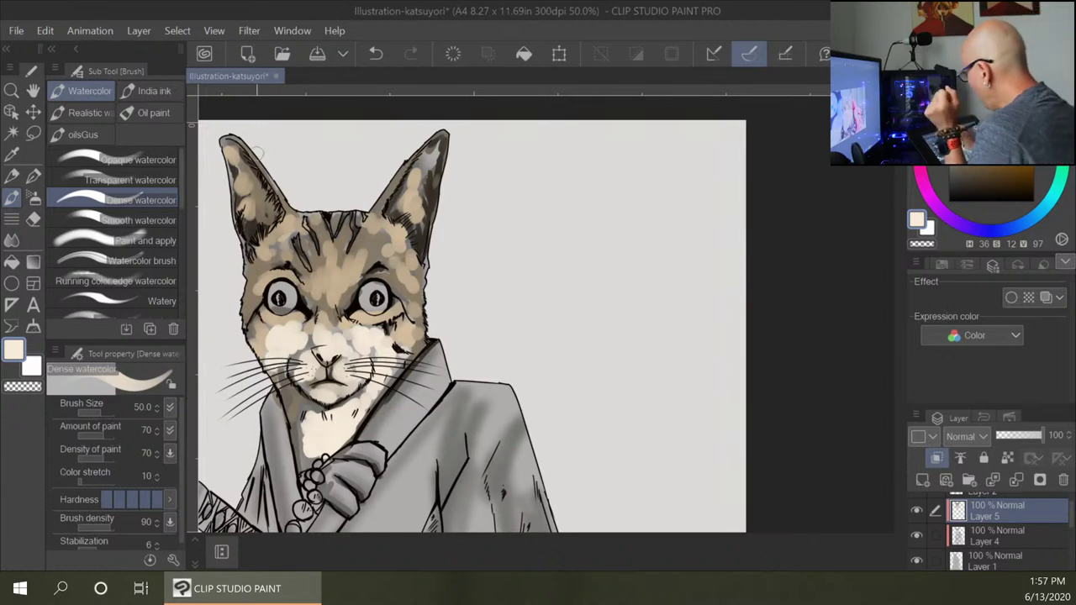
Reduce the brush size to 15 and paint fine cream hair strokes inside both ears.
key("bracketleft")
key("bracketleft")
key("bracketleft")
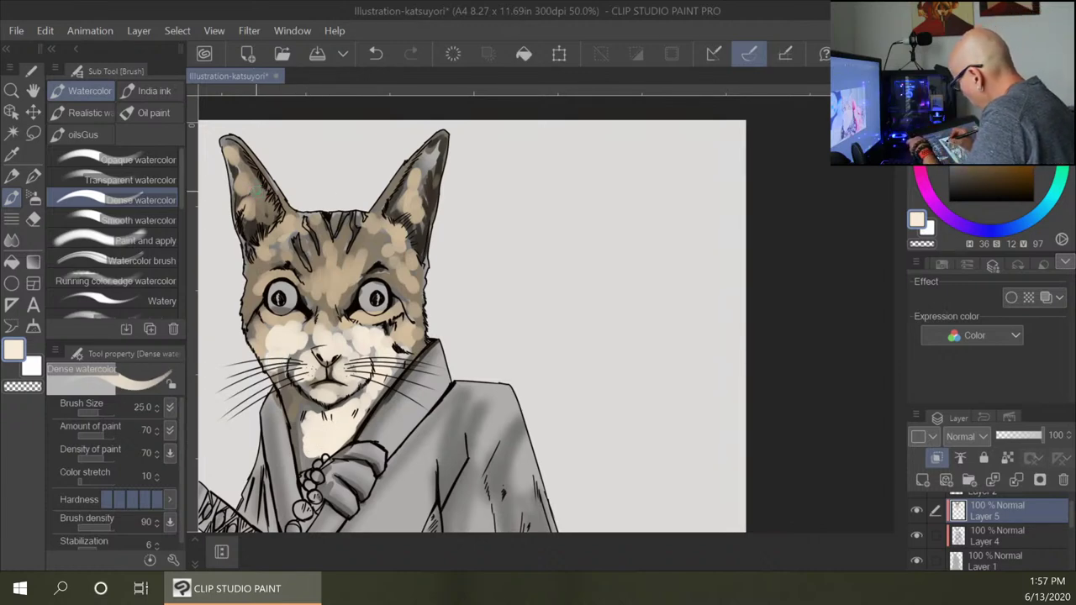
key("bracketleft")
key("bracketleft")
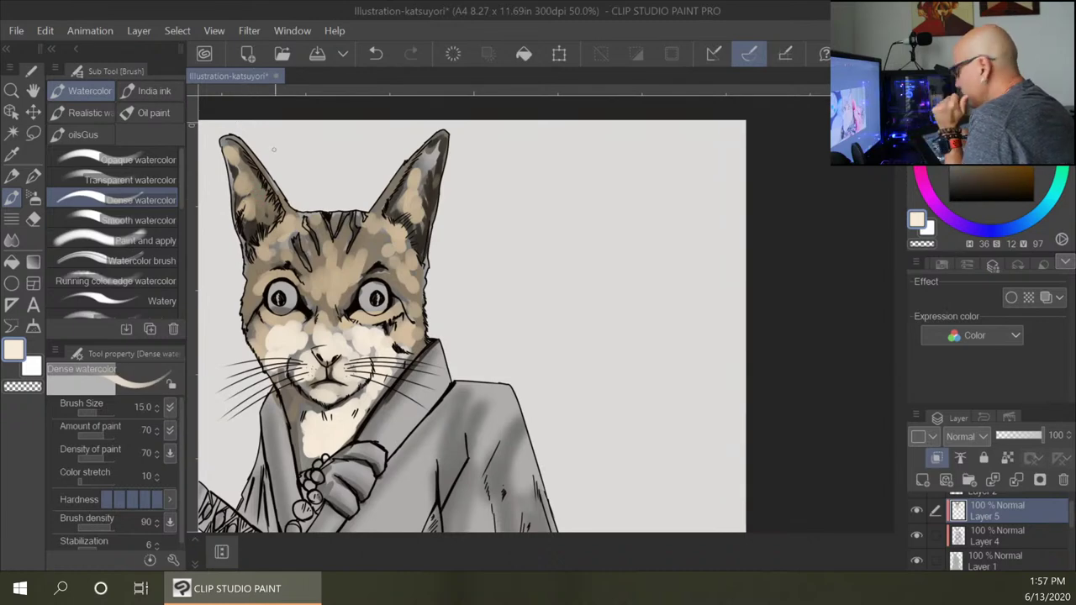
mouse_move(269, 193)
left_mouse_down()
mouse_move(246, 181)
mouse_move(245, 156)
left_mouse_up()
mouse_move(278, 197)
left_mouse_down()
mouse_move(254, 203)
mouse_move(272, 227)
left_mouse_up()
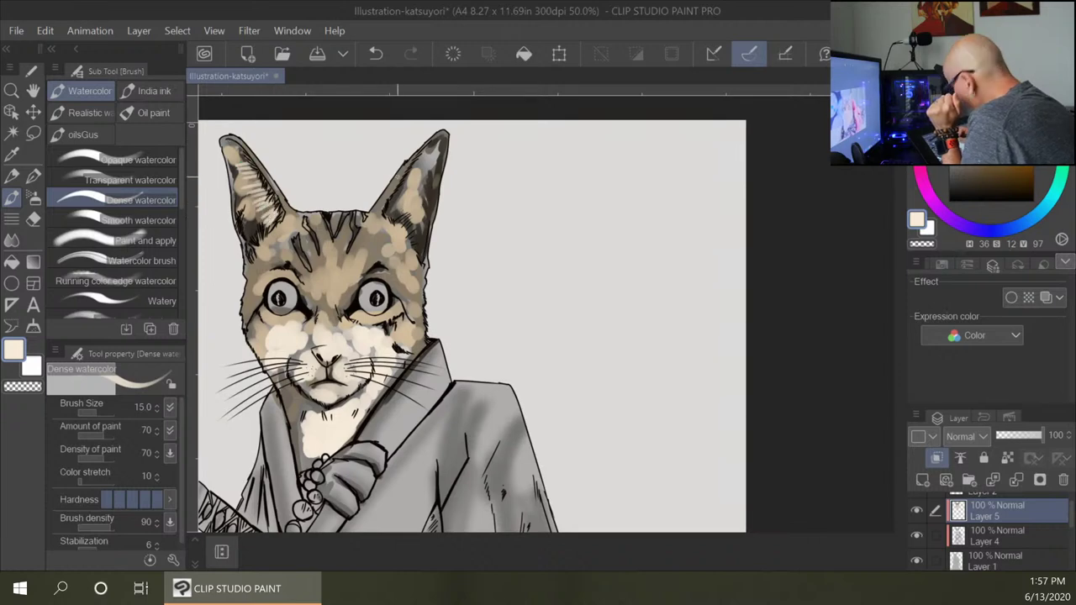
mouse_move(392, 212)
left_mouse_down()
mouse_move(420, 207)
mouse_move(406, 187)
mouse_move(416, 160)
left_mouse_up()
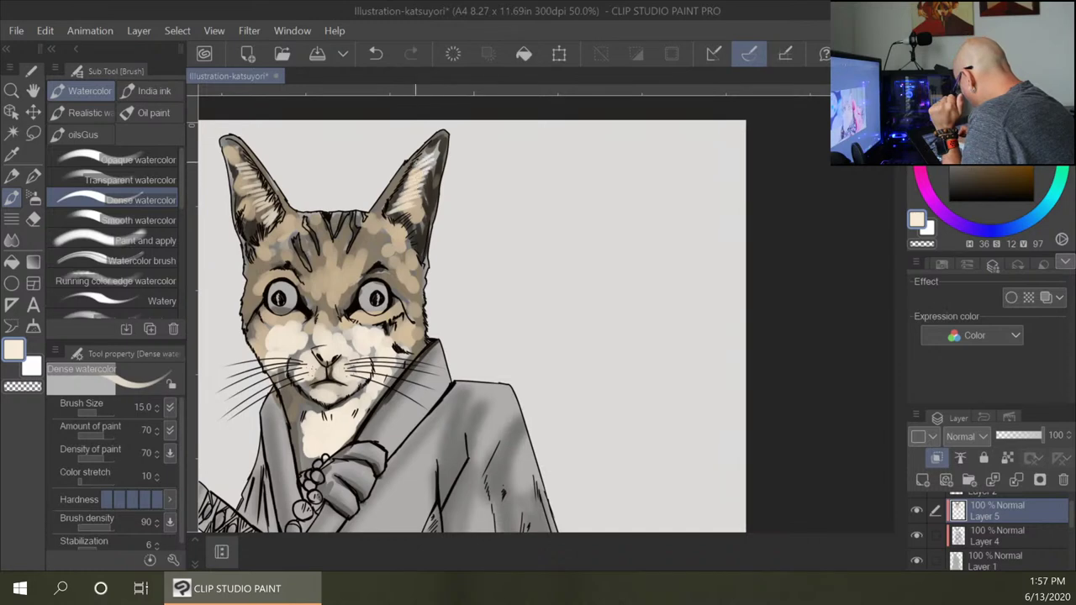
mouse_move(407, 210)
left_mouse_down()
mouse_move(418, 220)
mouse_move(396, 226)
mouse_move(411, 215)
left_mouse_up()
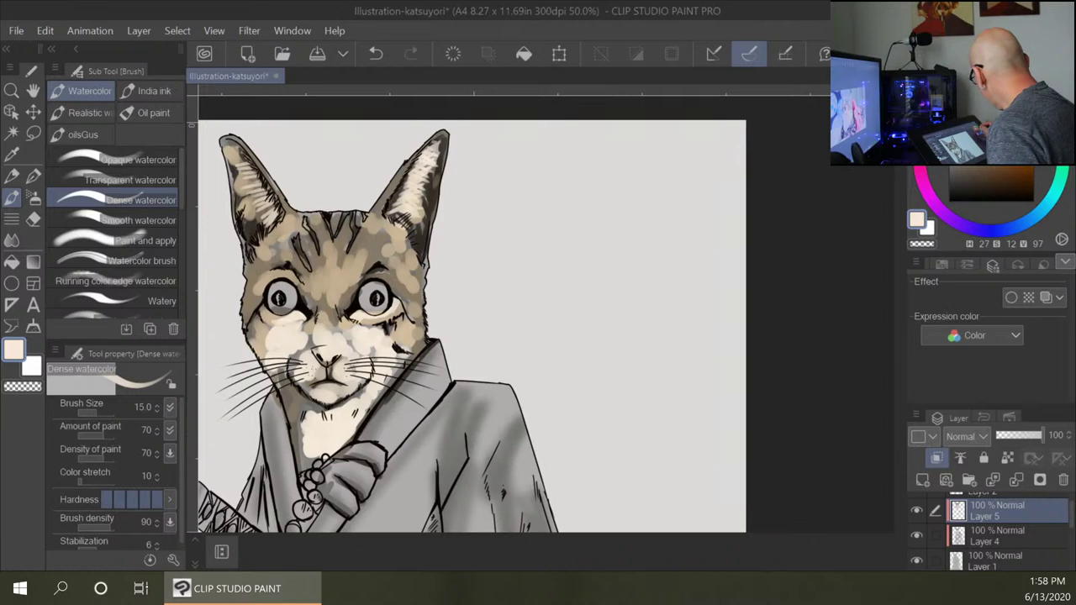
Set the drawing color to peach with H 27, S 39, V 99 and paint the cat's nose and mouth area.
left_click(983, 119)
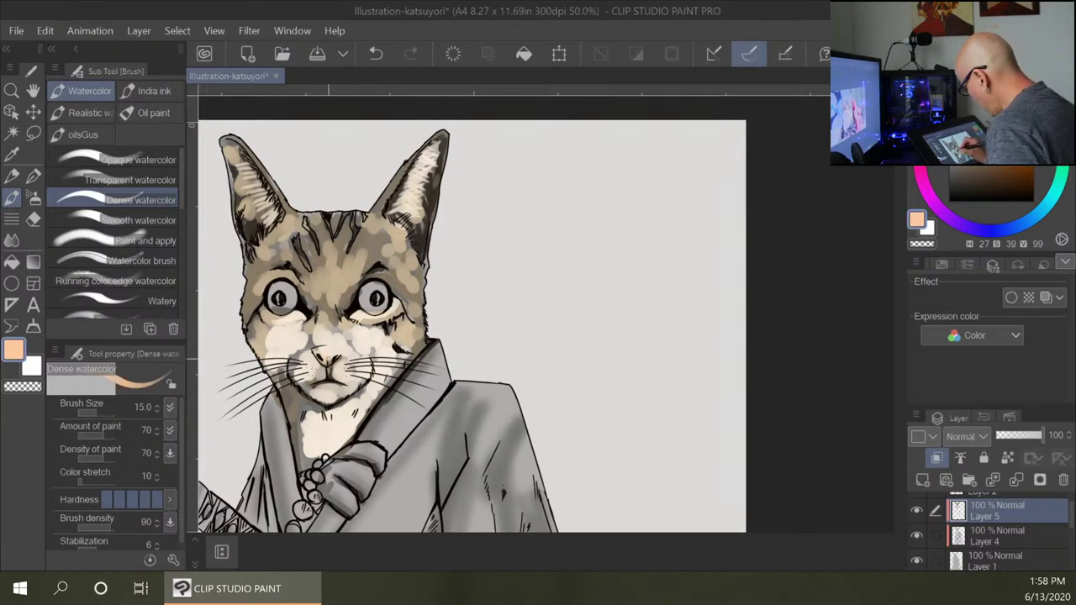
left_click_drag(329, 359, 322, 359)
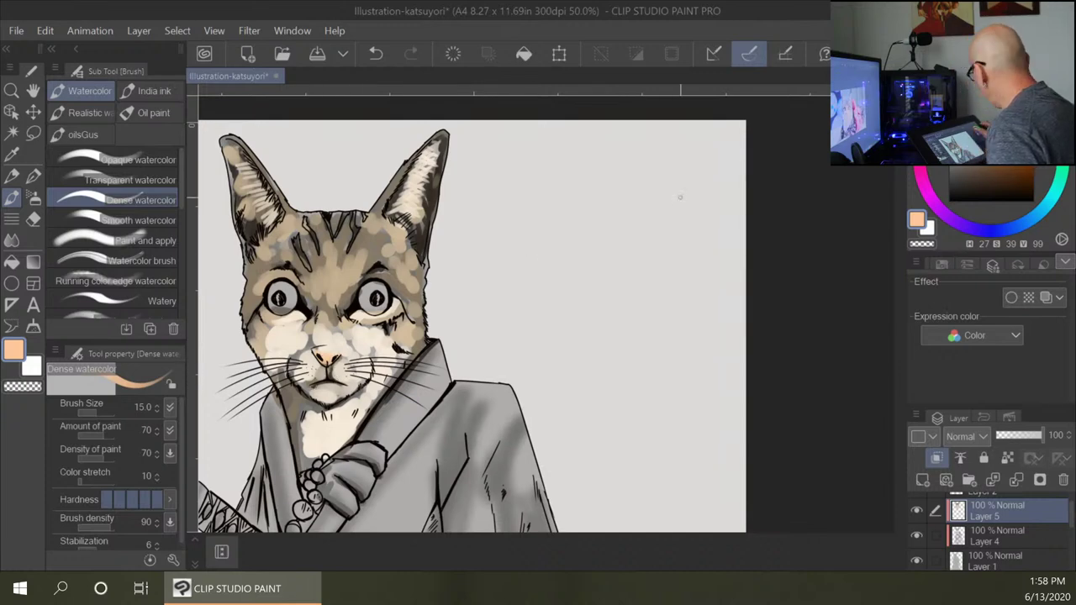
mouse_move(331, 366)
left_mouse_down()
mouse_move(327, 378)
mouse_move(342, 380)
mouse_move(319, 386)
mouse_move(337, 386)
left_mouse_up()
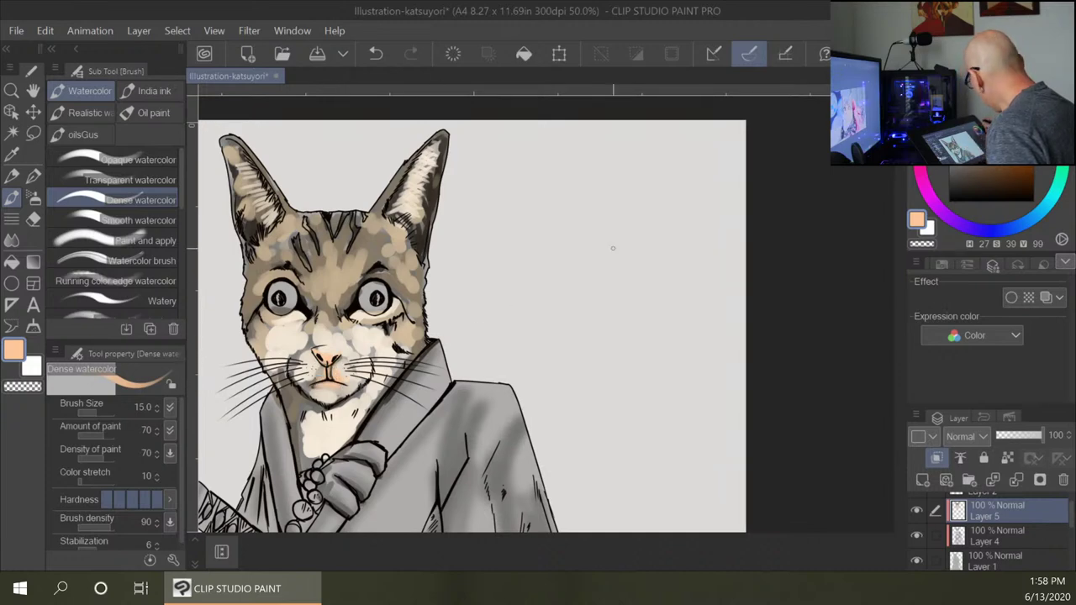
Shade the nose and mouth with orange H 27, S 67, V 92 and darker orange-brown H 27, S 78, V 71.
left_click(1007, 124)
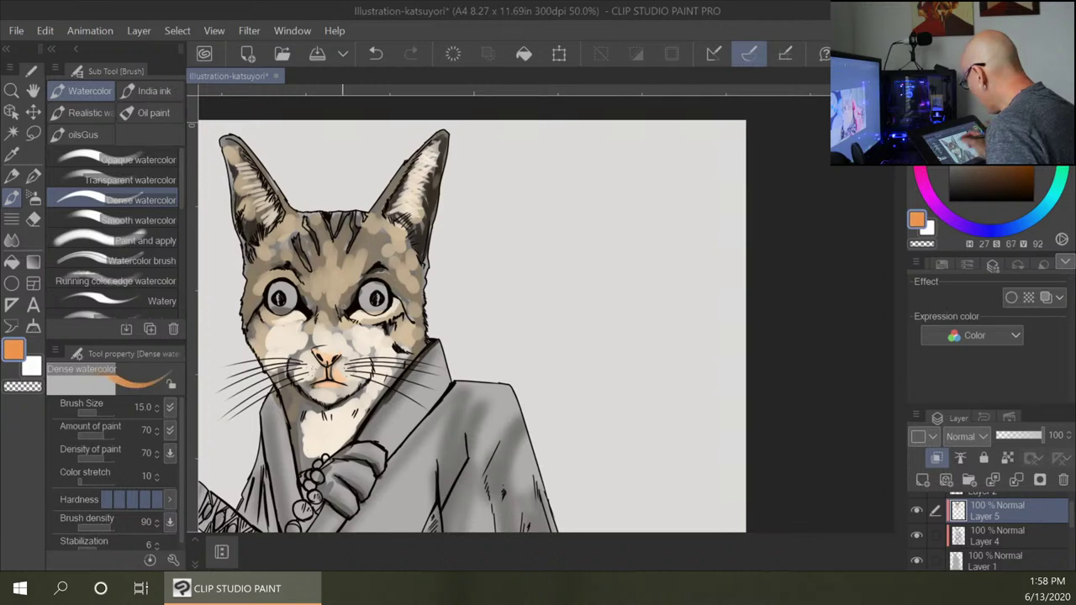
mouse_move(328, 359)
left_mouse_down()
mouse_move(340, 366)
mouse_move(328, 372)
mouse_move(333, 382)
left_mouse_up()
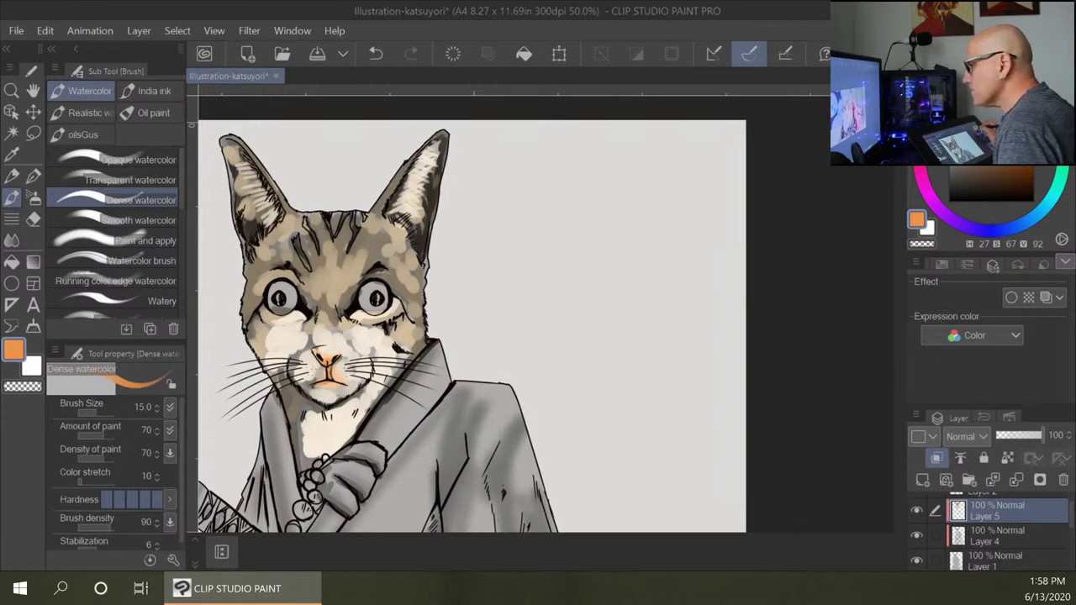
left_click(1016, 141)
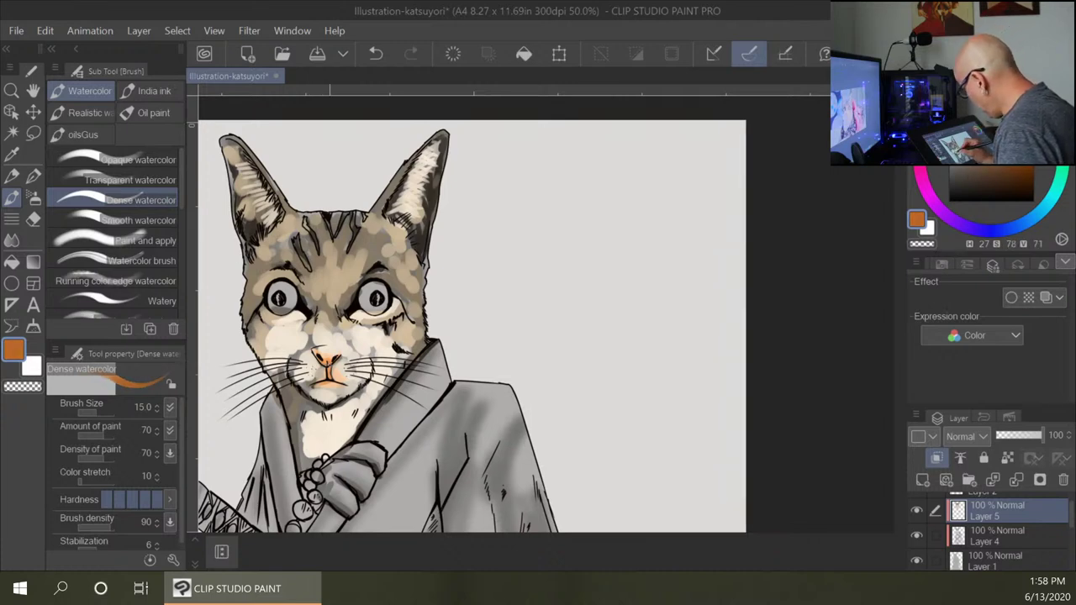
left_click_drag(330, 366, 337, 382)
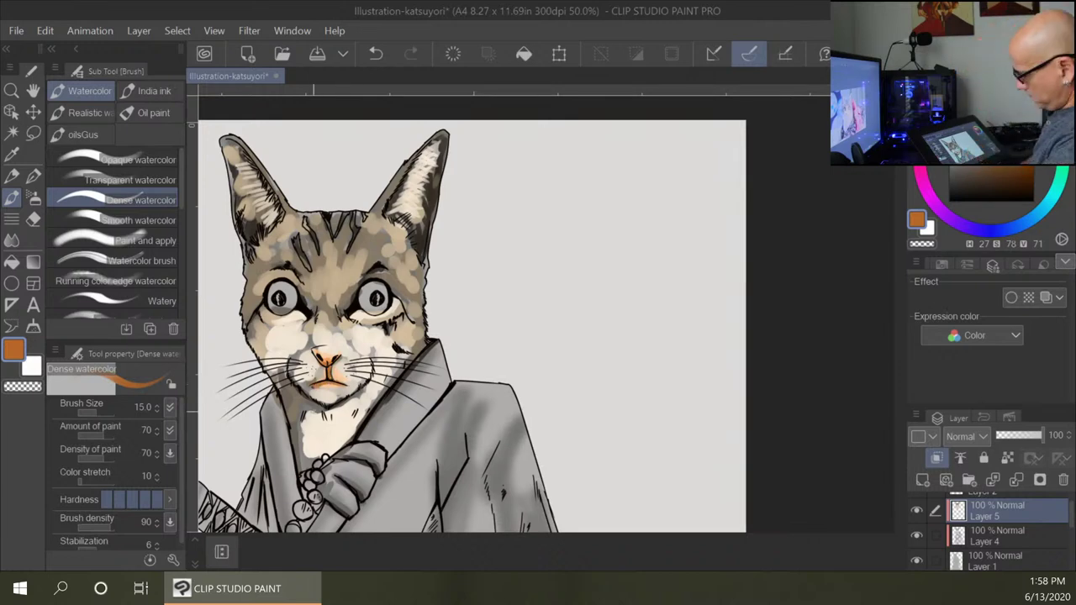
Blend the fur between the eyes and on the lower forehead using Running color on fiber at brush size 30.
scroll(314, 411, "down", 3)
scroll(312, 405, "up", 5)
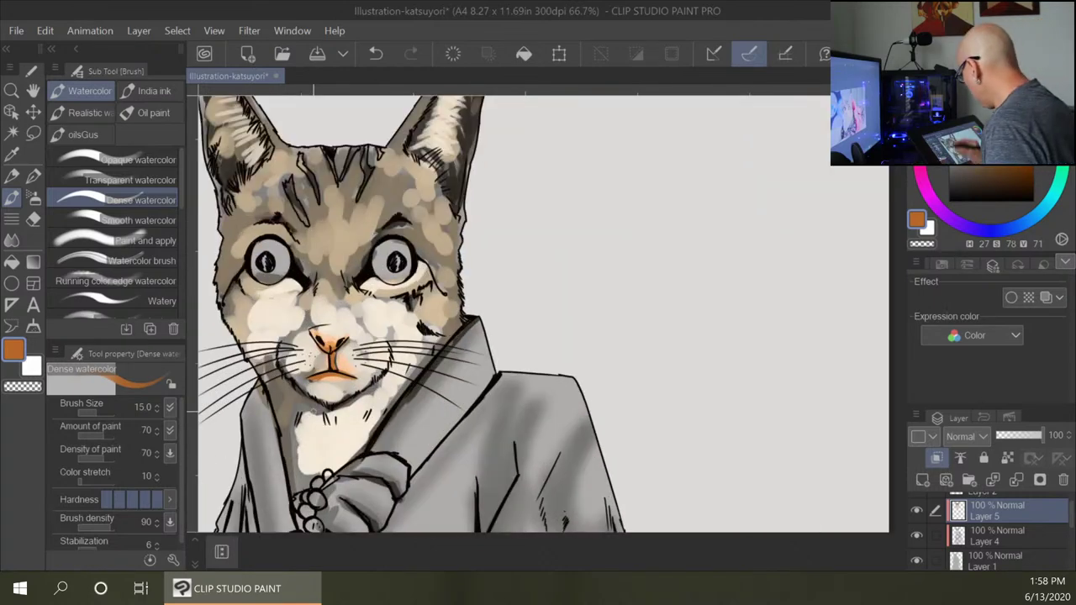
left_click(12, 240)
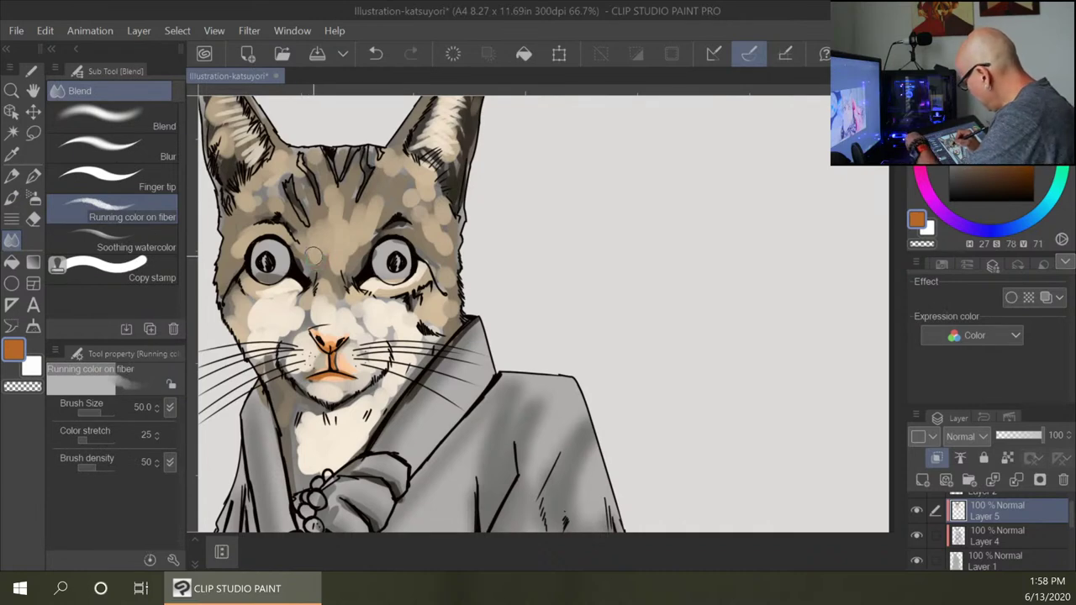
key("bracketleft")
mouse_move(311, 250)
left_mouse_down()
mouse_move(313, 267)
mouse_move(334, 273)
left_mouse_up()
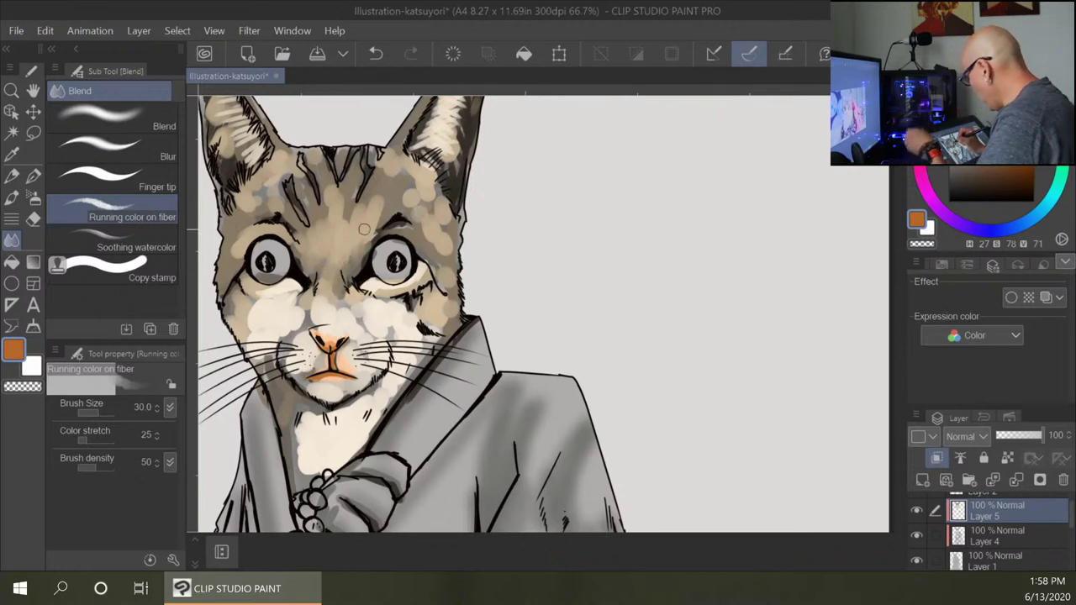
Reduce the blending brush to 20 and smooth the forehead, cheek, muzzle and mouth colors.
key("bracketleft")
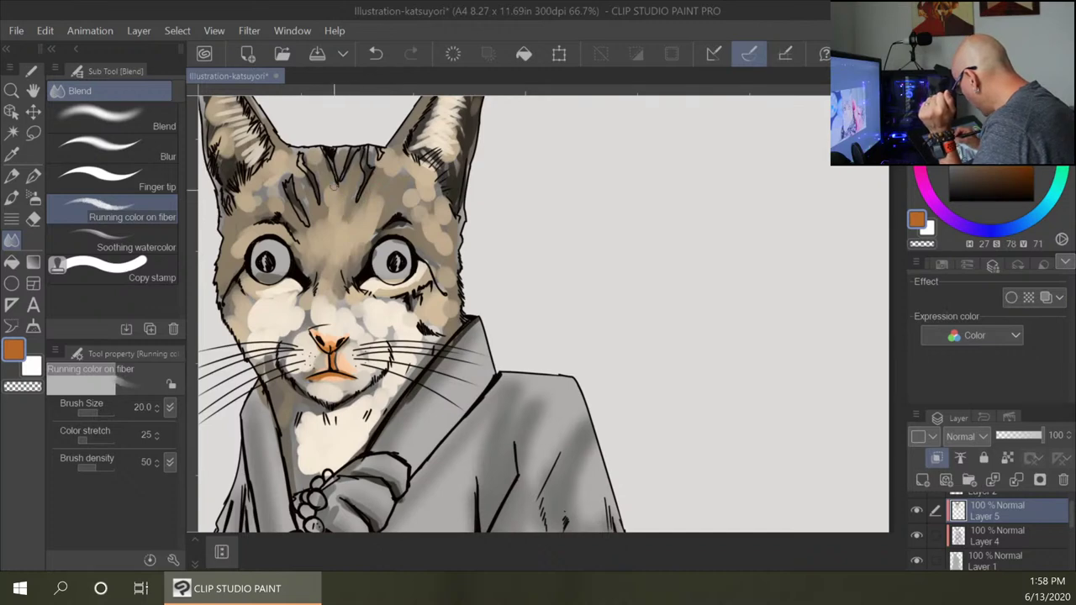
mouse_move(299, 166)
left_mouse_down()
mouse_move(303, 182)
mouse_move(305, 157)
mouse_move(311, 173)
mouse_move(329, 172)
mouse_move(294, 180)
mouse_move(285, 200)
mouse_move(280, 176)
left_mouse_up()
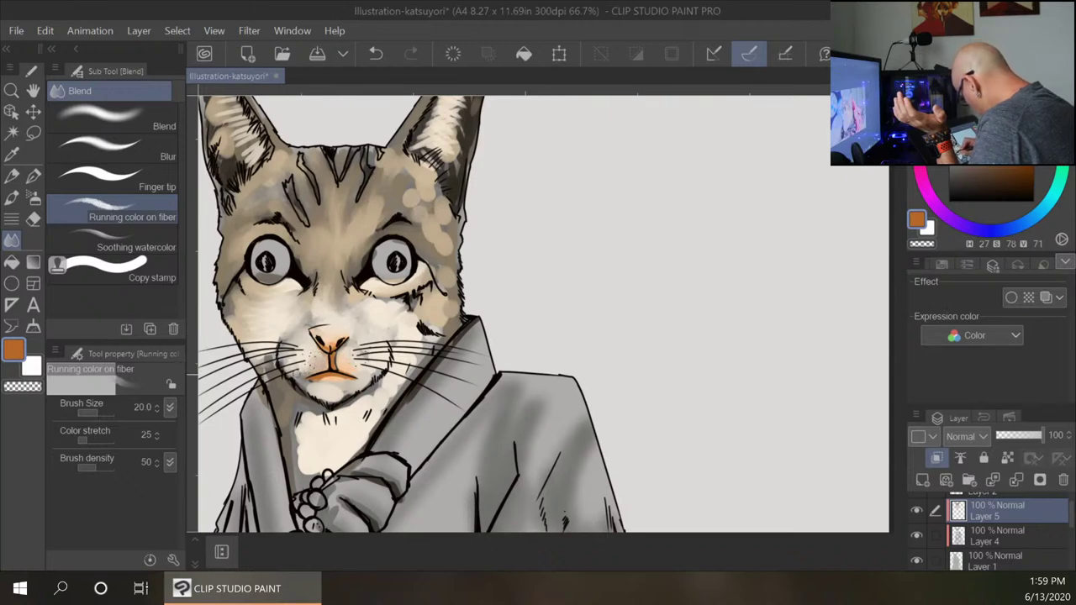
left_click_drag(313, 379, 344, 381)
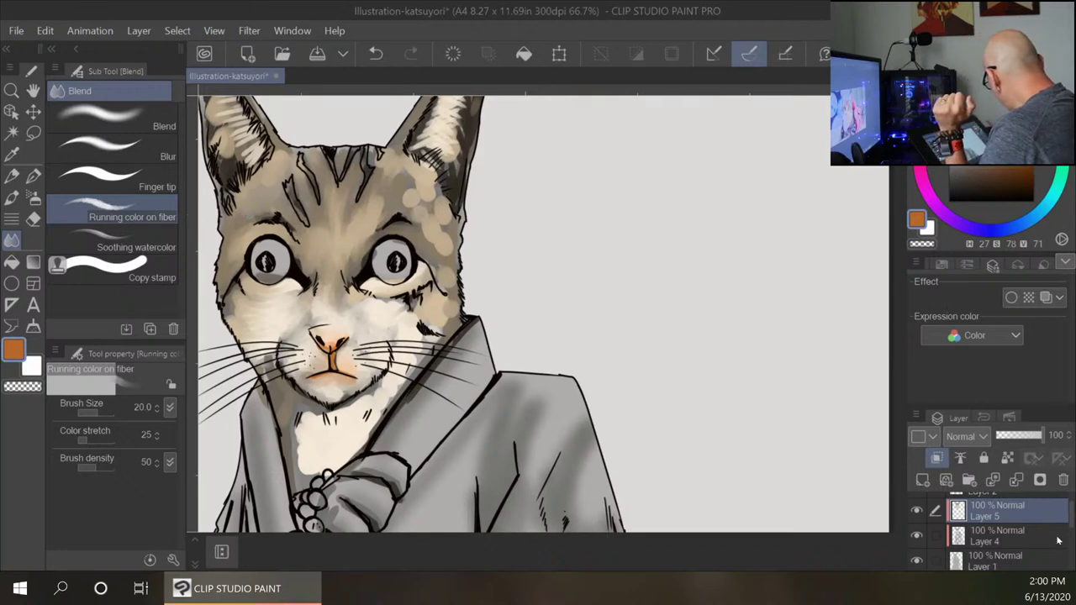
Toggle Layer 4 off and on to check which shading it contains.
left_click(916, 536)
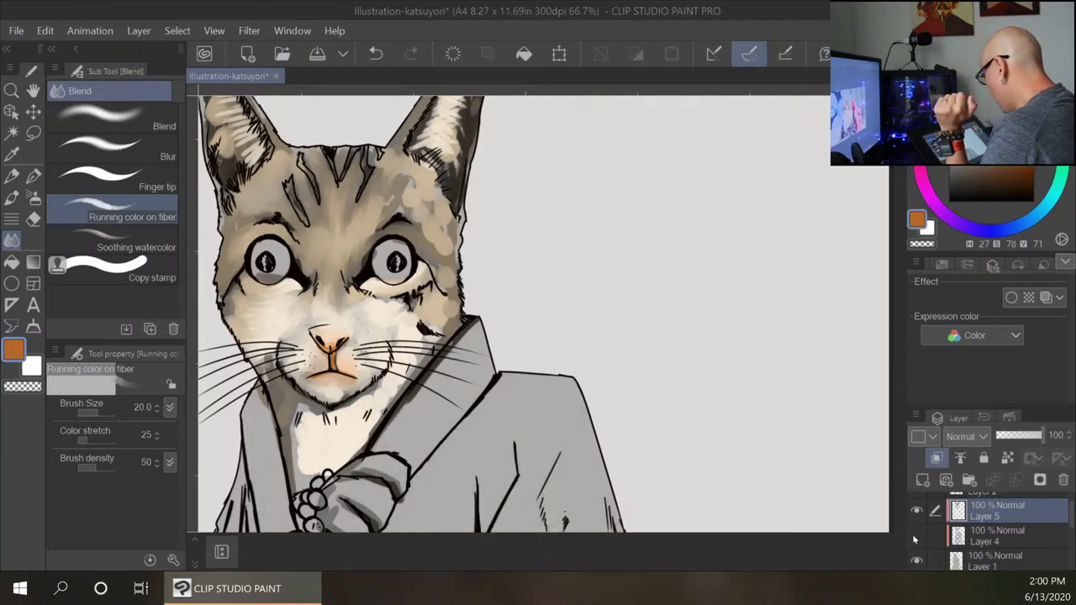
left_click(917, 535)
left_click(917, 536)
left_click(917, 536)
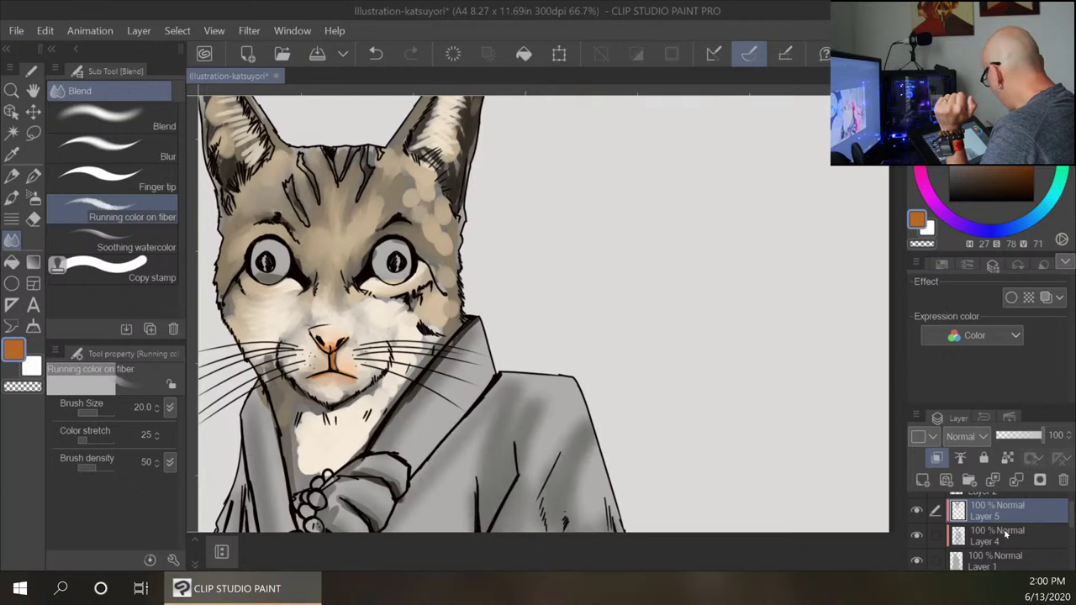
Hide Layer 5, cover the stray tan patch on Layer 4 with sampled gray using the Soft airbrush, and restore and reselect Layer 5.
left_click(916, 512)
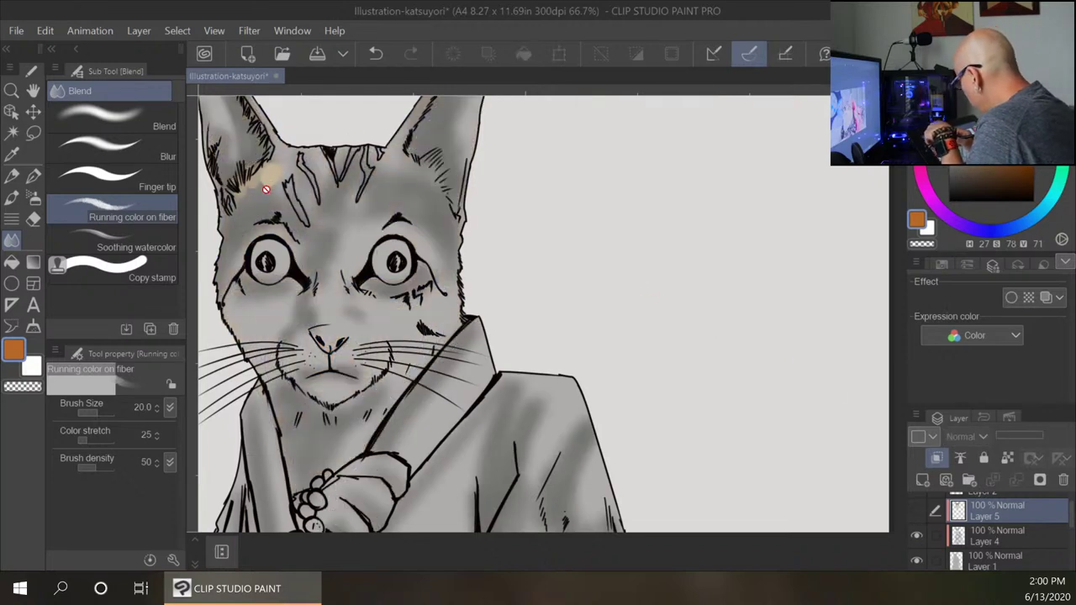
left_click(1000, 536)
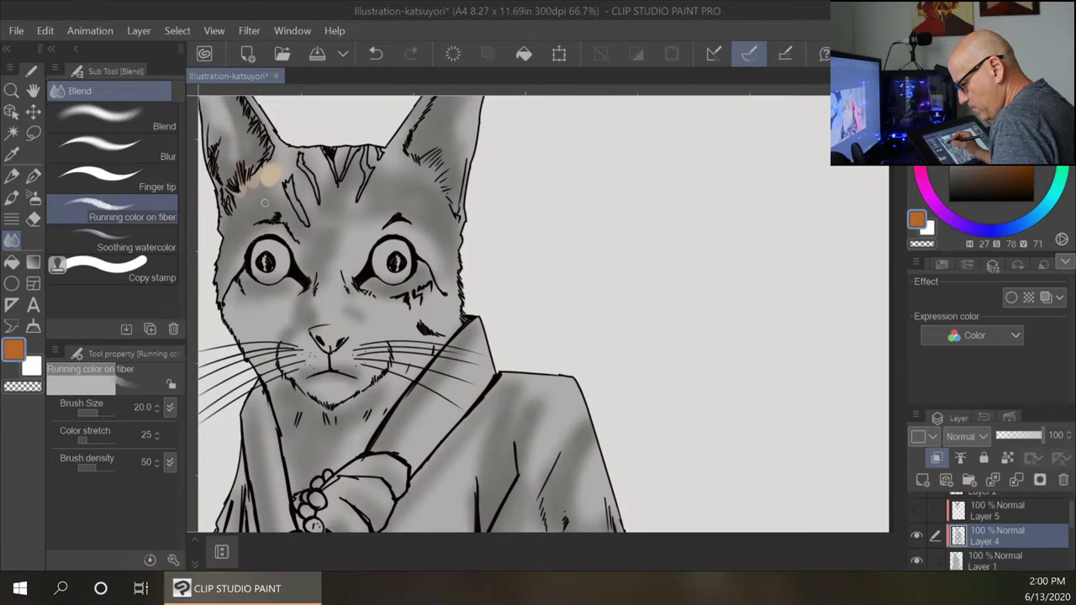
left_click(264, 202, "alt")
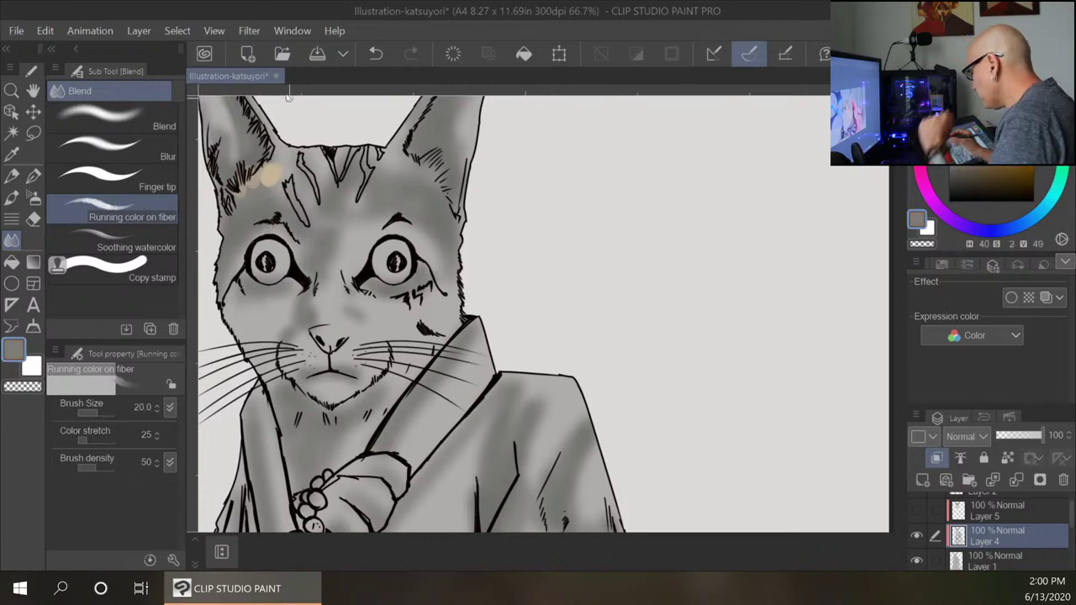
left_click(33, 199)
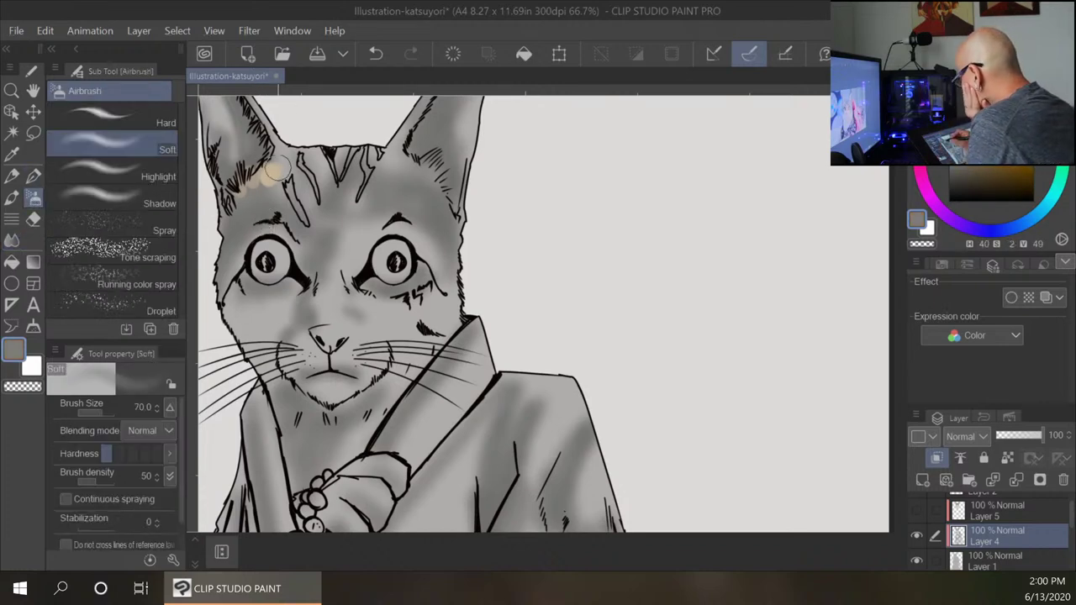
mouse_move(278, 169)
left_mouse_down()
mouse_move(261, 194)
mouse_move(267, 171)
mouse_move(245, 189)
mouse_move(240, 172)
mouse_move(267, 167)
left_mouse_up()
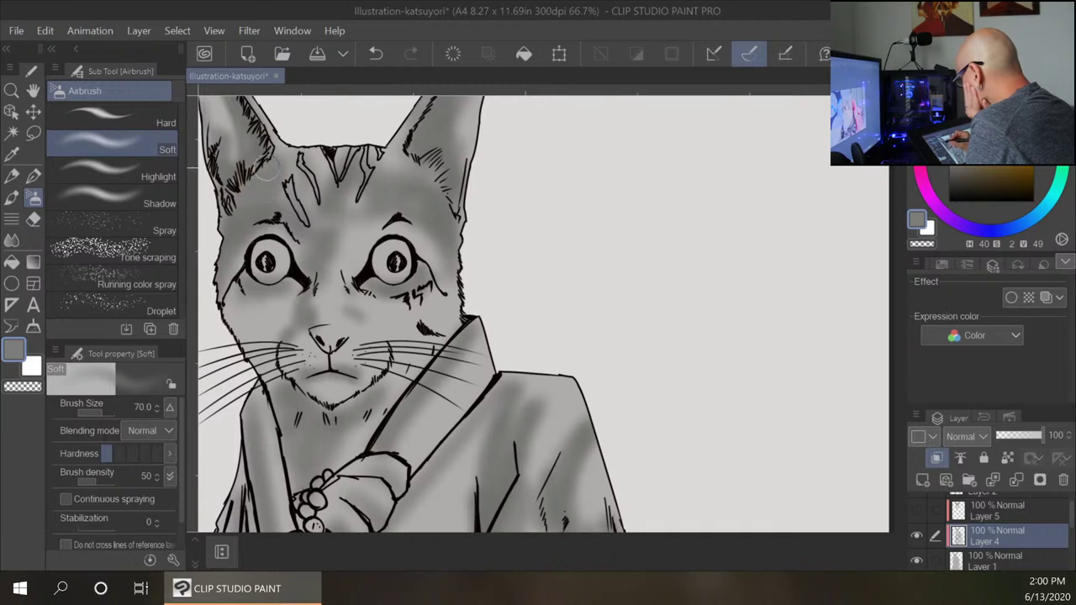
left_click(918, 512)
left_click(1025, 505)
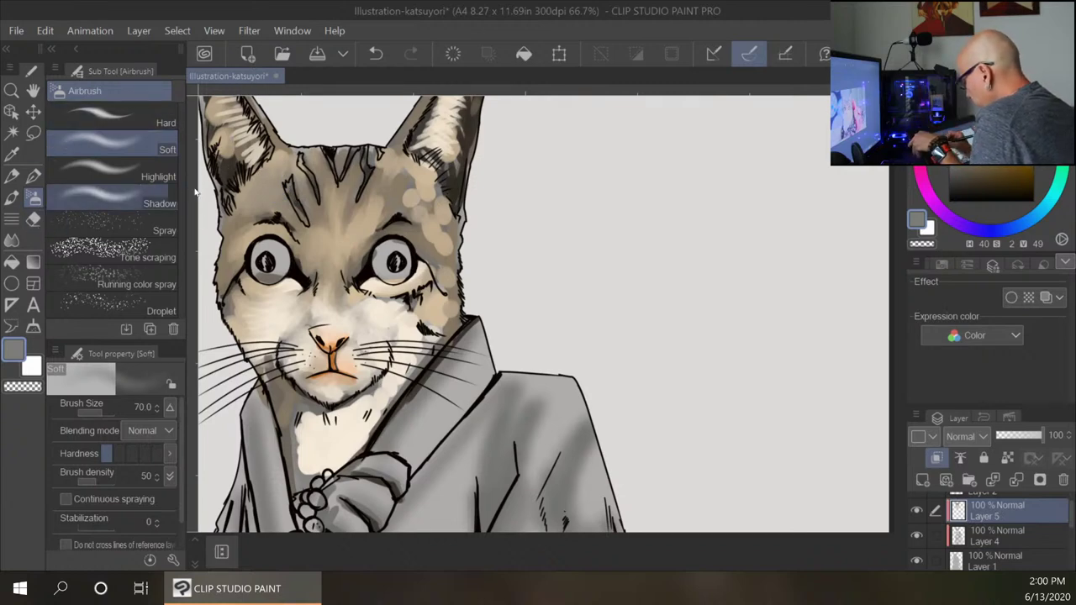
Return to Running color on fiber at size 20 and blend the fur strokes inside both ears.
key("bracketleft")
key("bracketleft")
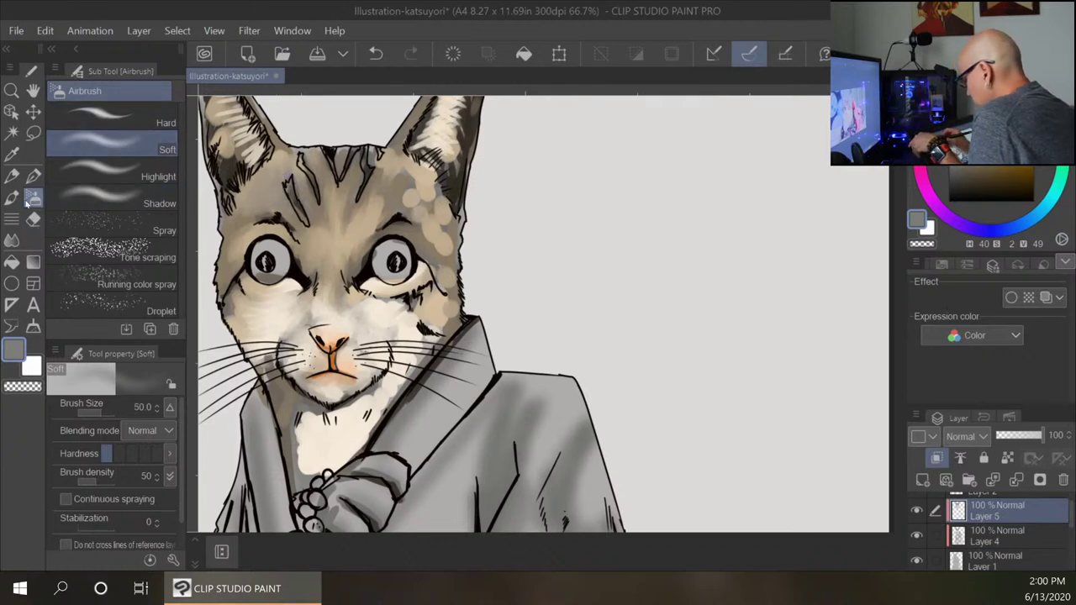
key("j")
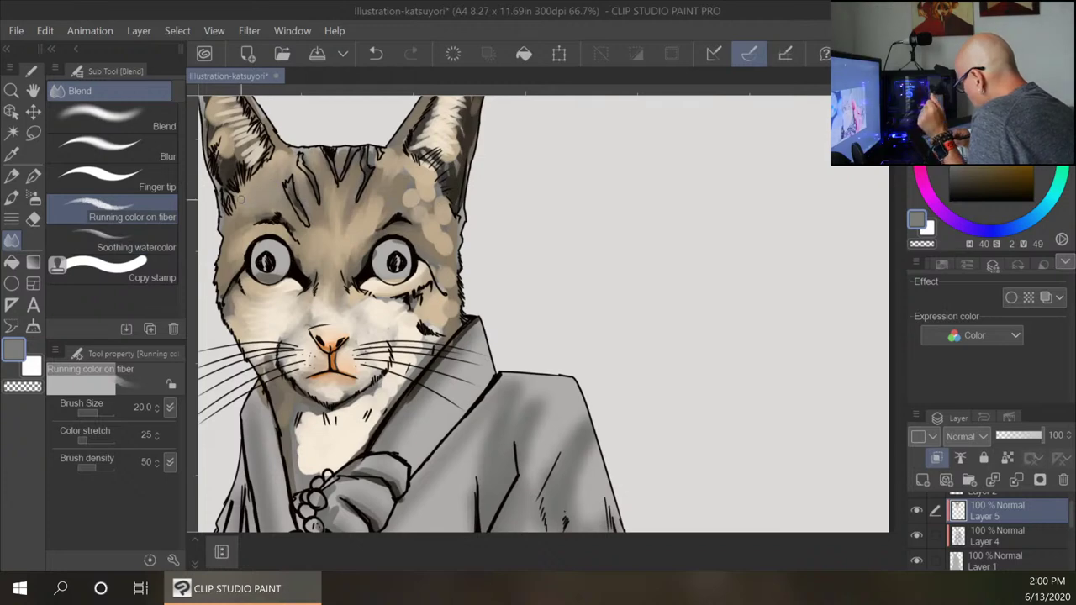
mouse_move(258, 146)
left_mouse_down()
mouse_move(222, 154)
mouse_move(238, 142)
mouse_move(228, 146)
mouse_move(229, 117)
mouse_move(243, 144)
mouse_move(222, 165)
mouse_move(227, 121)
mouse_move(210, 110)
mouse_move(225, 174)
mouse_move(247, 183)
mouse_move(228, 151)
left_mouse_up()
left_click_drag(411, 143, 435, 131)
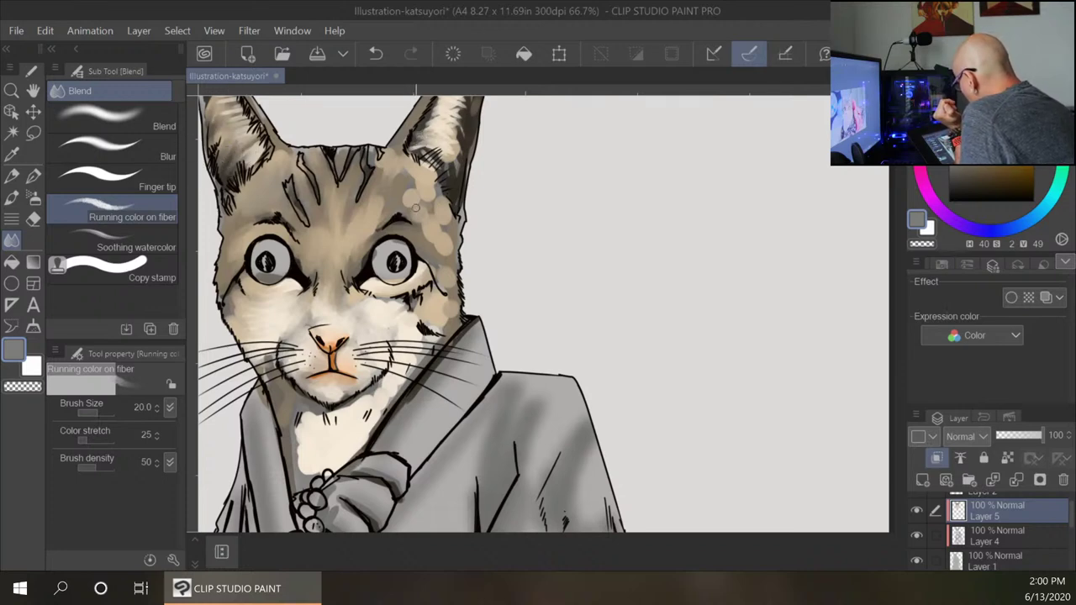
Blend the tan patches on the forehead, temple, cheek and jaw along the face's collar side.
mouse_move(405, 202)
left_mouse_down()
mouse_move(398, 169)
mouse_move(375, 212)
mouse_move(373, 175)
left_mouse_up()
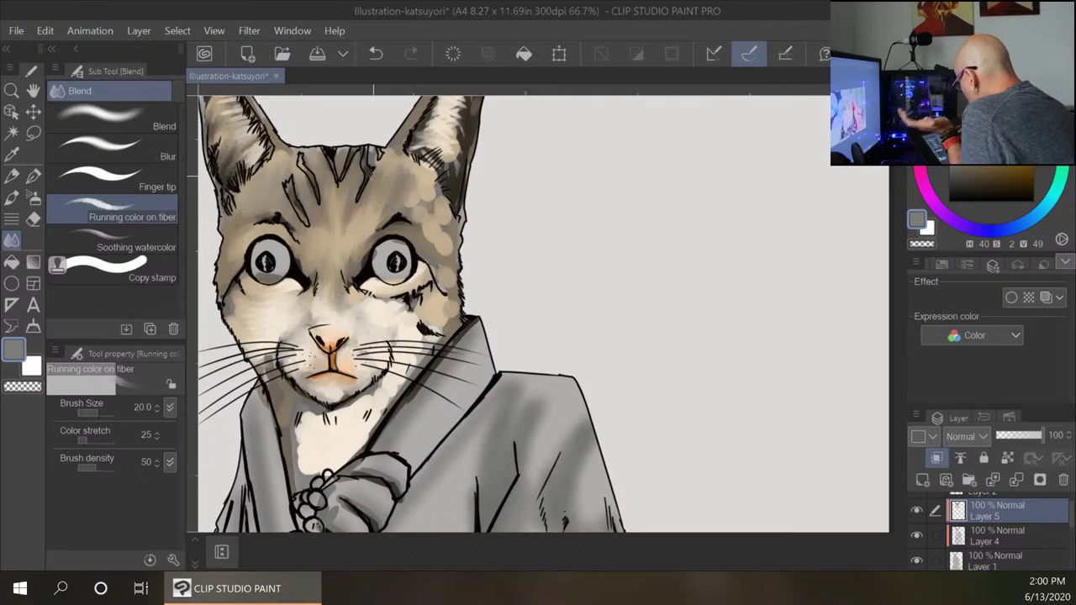
mouse_move(357, 218)
left_mouse_down()
mouse_move(384, 154)
mouse_move(372, 228)
mouse_move(400, 193)
mouse_move(453, 218)
mouse_move(426, 226)
mouse_move(438, 232)
mouse_move(433, 244)
mouse_move(449, 201)
mouse_move(428, 204)
mouse_move(441, 200)
mouse_move(431, 176)
mouse_move(409, 197)
left_mouse_up()
mouse_move(453, 281)
left_mouse_down()
mouse_move(439, 281)
mouse_move(450, 298)
mouse_move(436, 324)
left_mouse_up()
left_click_drag(432, 349, 392, 392)
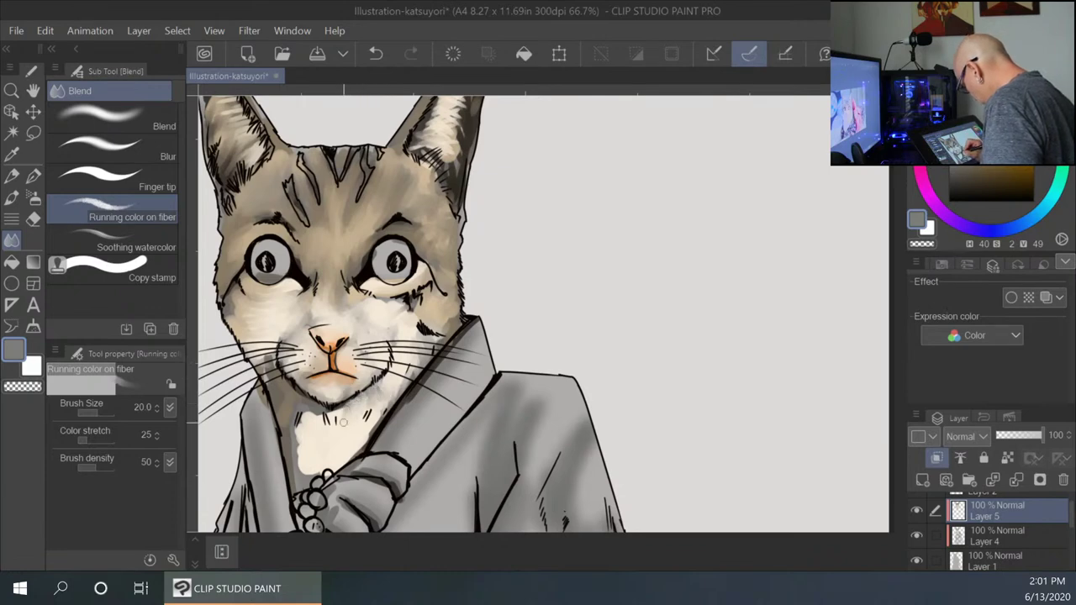
Blend the cream fur on the neck and under the jaw, and smooth the outer cheek and temple beside the collar.
mouse_move(314, 396)
left_mouse_down()
mouse_move(283, 395)
mouse_move(309, 427)
mouse_move(302, 452)
mouse_move(285, 439)
mouse_move(309, 472)
mouse_move(326, 461)
mouse_move(296, 429)
left_mouse_up()
mouse_move(265, 363)
left_mouse_down()
mouse_move(271, 350)
mouse_move(271, 386)
left_mouse_up()
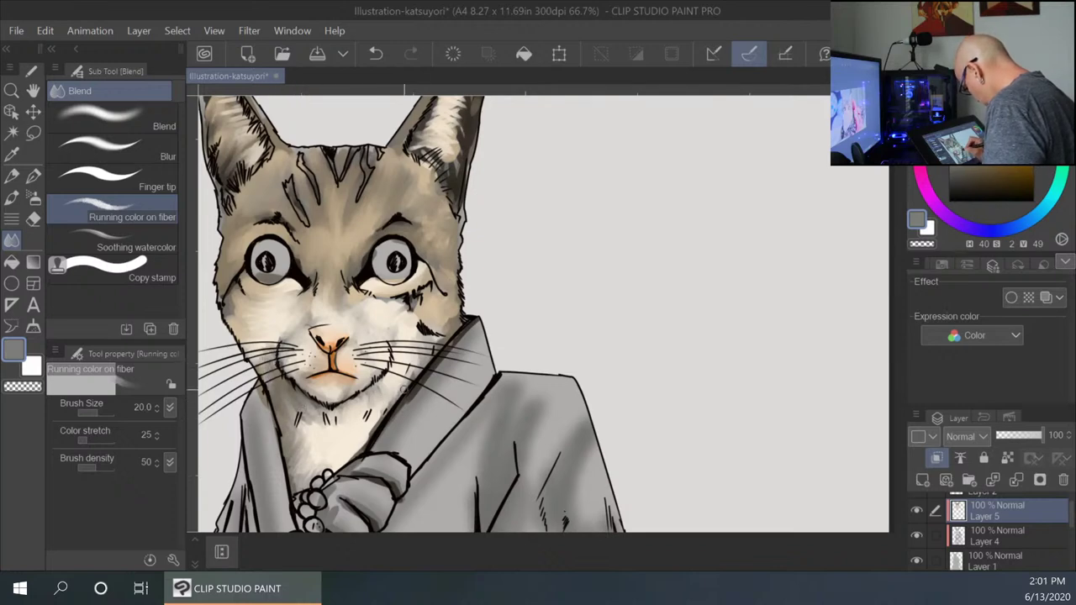
left_click_drag(404, 389, 443, 342)
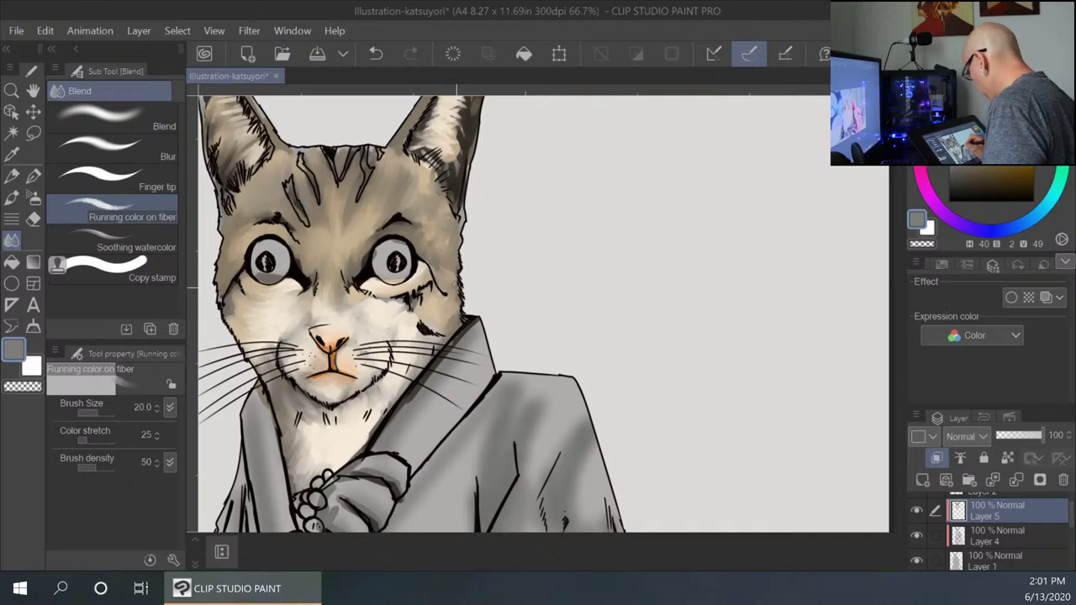
left_click_drag(456, 286, 426, 235)
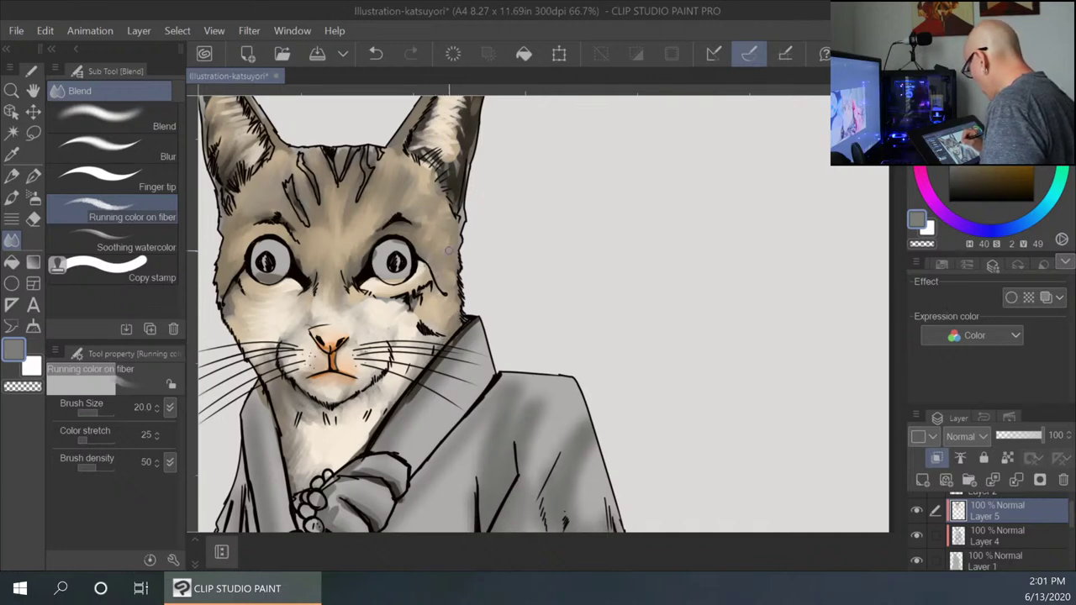
left_click_drag(427, 275, 427, 278)
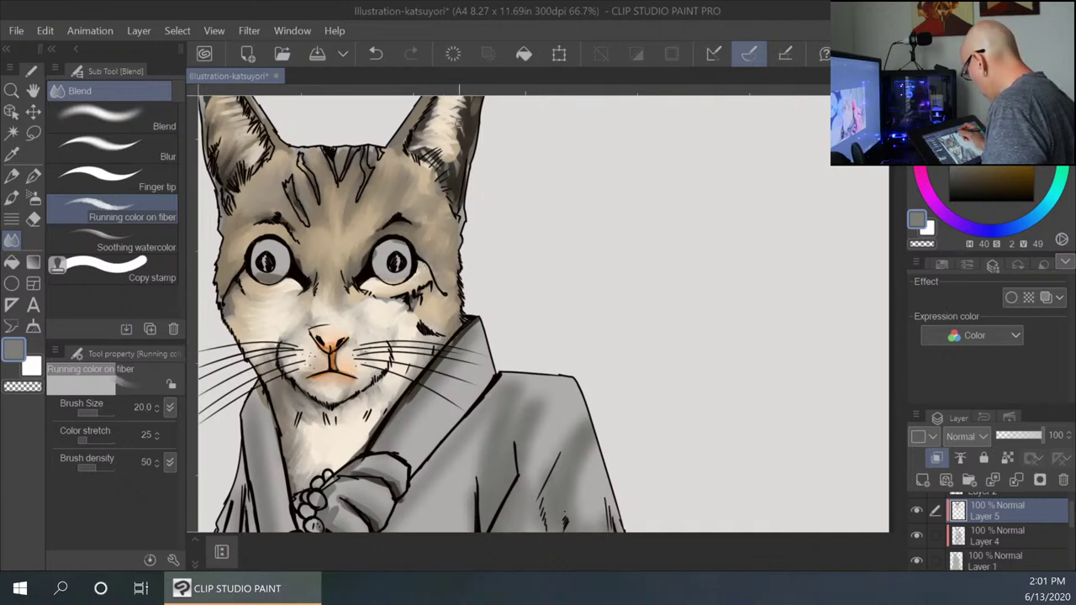
Blend the cream hair strokes inside the ear above the collar side and soften the surrounding face fur.
left_click_drag(550, 207, 503, 292)
mouse_move(400, 239)
left_mouse_down()
mouse_move(402, 257)
mouse_move(411, 201)
mouse_move(425, 199)
mouse_move(433, 167)
mouse_move(411, 175)
mouse_move(416, 227)
mouse_move(381, 220)
mouse_move(394, 238)
mouse_move(390, 205)
mouse_move(407, 164)
mouse_move(435, 138)
mouse_move(431, 158)
mouse_move(411, 155)
mouse_move(367, 232)
mouse_move(398, 239)
mouse_move(386, 264)
mouse_move(403, 269)
mouse_move(387, 261)
left_mouse_up()
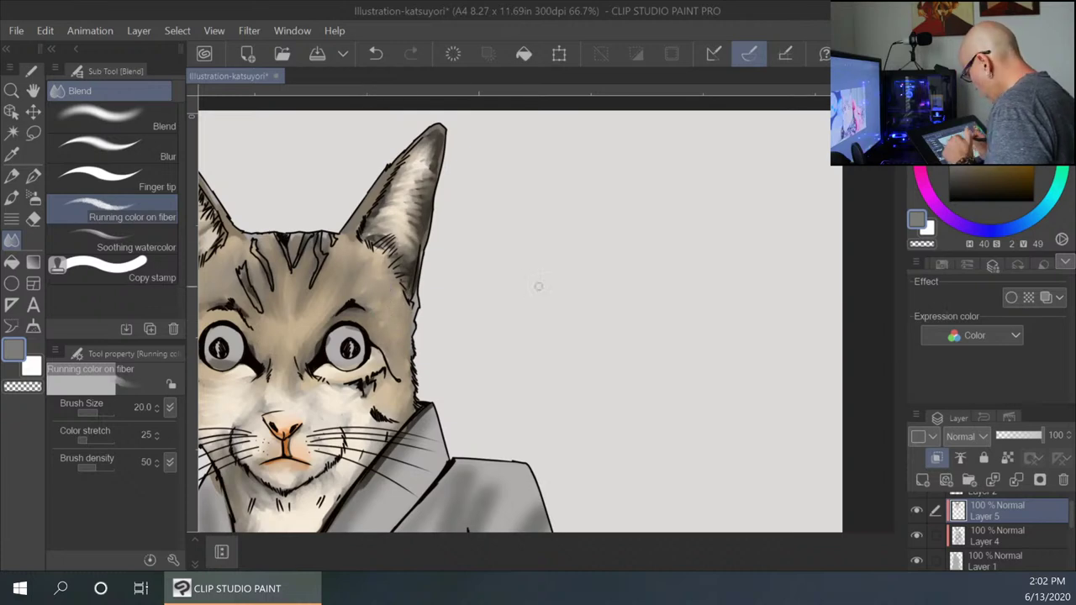
left_click_drag(499, 408, 517, 298)
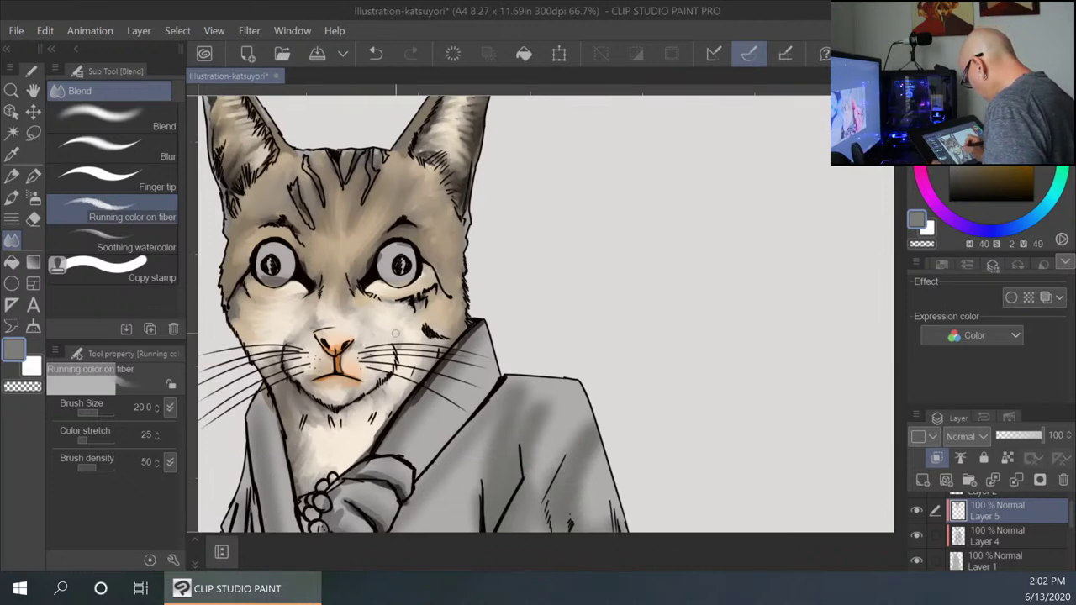
key("ctrl+minus")
key("ctrl+minus")
key("ctrl+minus")
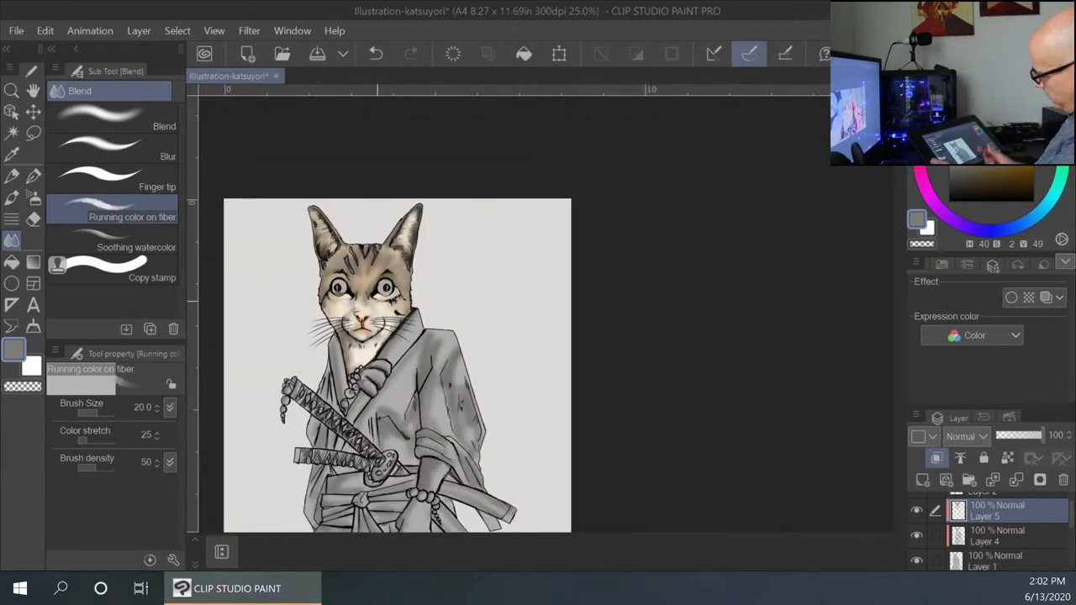
key("ctrl+plus")
key("ctrl+plus")
key("ctrl+plus")
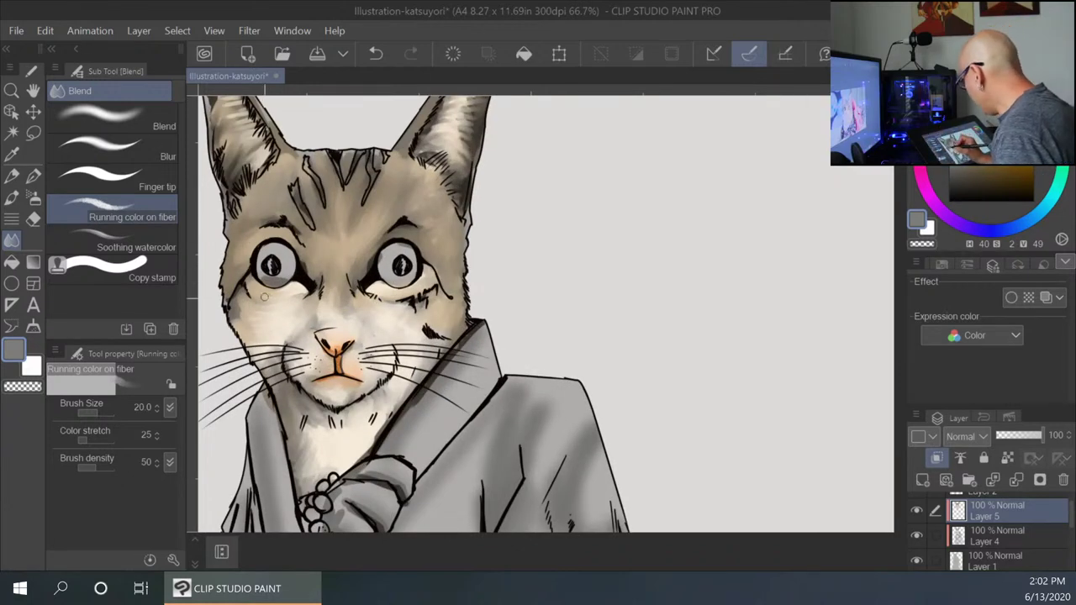
Paint both irises yellow with Dense watercolor at size 15, using H 40 S 75 V 89 and lighter H 40 S 53 V 98.
left_click(1013, 127)
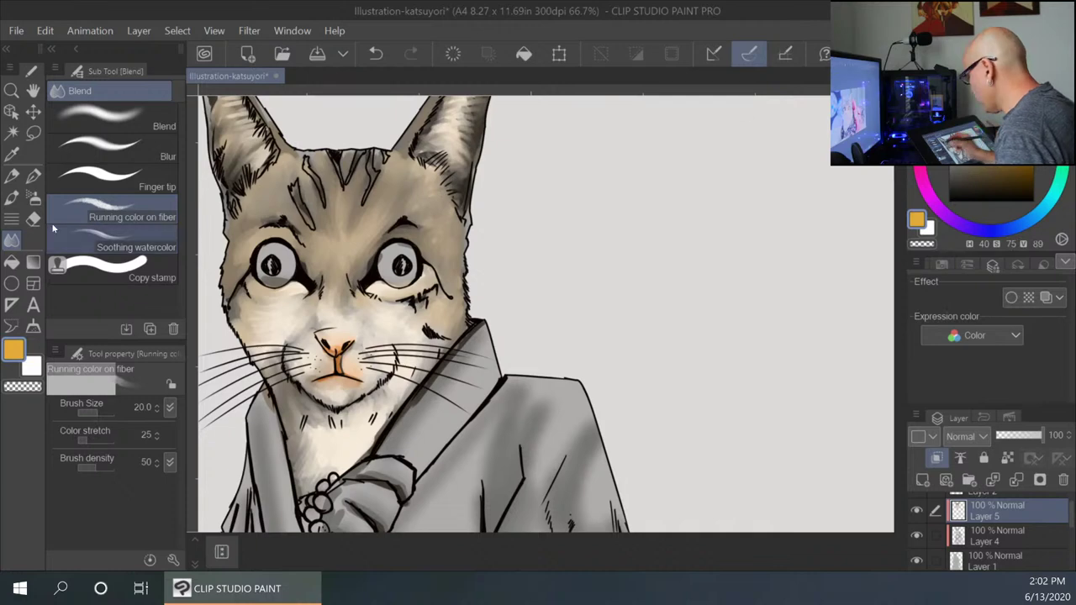
left_click(12, 198)
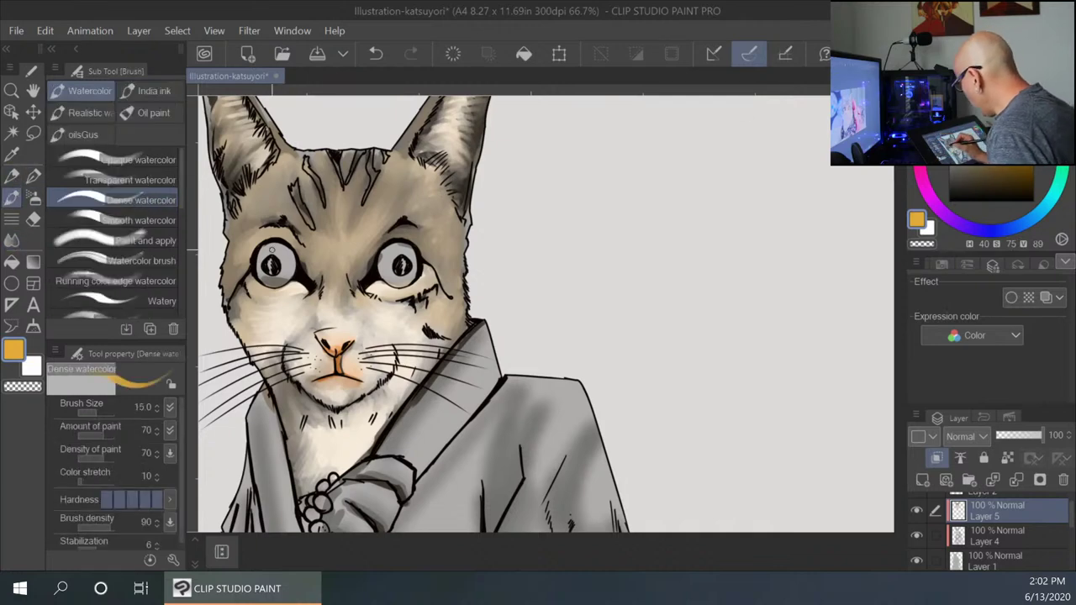
left_click_drag(272, 250, 260, 271)
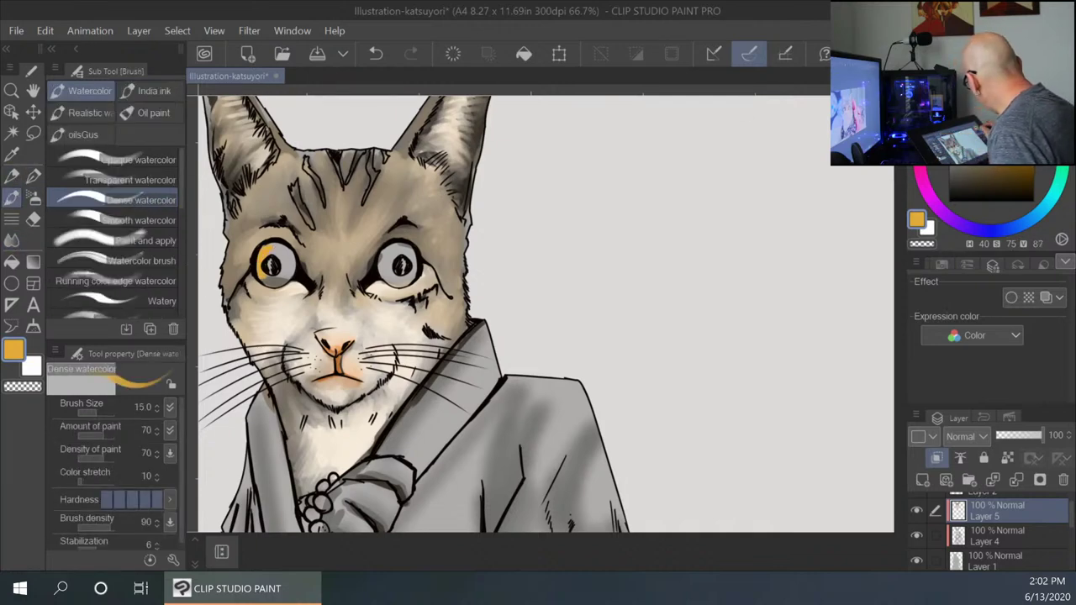
left_click(999, 119)
mouse_move(271, 253)
left_mouse_down()
mouse_move(260, 270)
mouse_move(275, 248)
mouse_move(288, 265)
mouse_move(275, 279)
left_mouse_up()
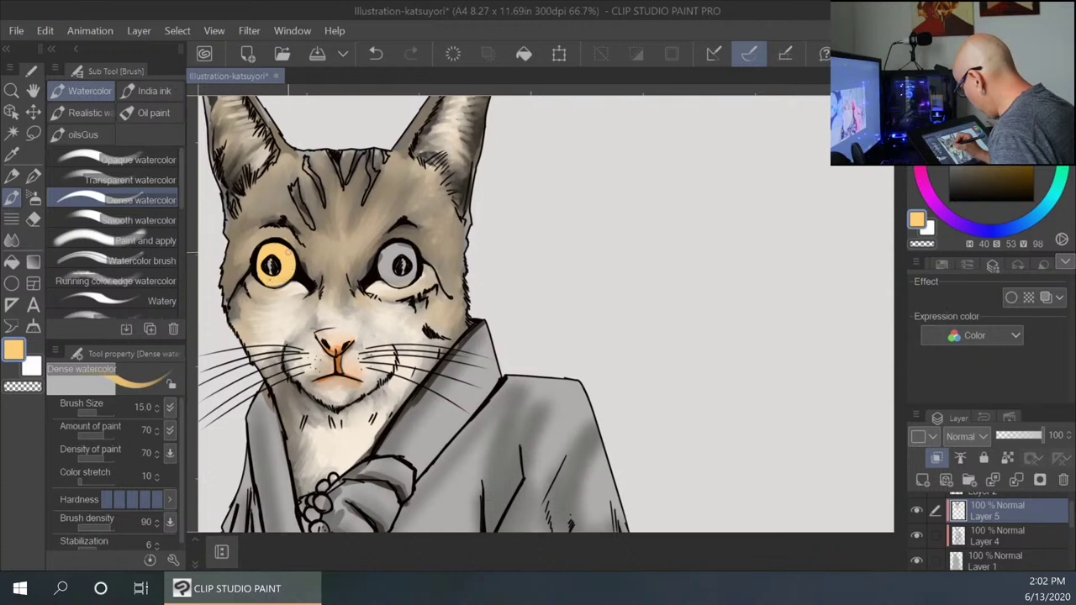
mouse_move(402, 247)
left_mouse_down()
mouse_move(385, 271)
mouse_move(399, 247)
mouse_move(397, 280)
mouse_move(395, 252)
left_mouse_up()
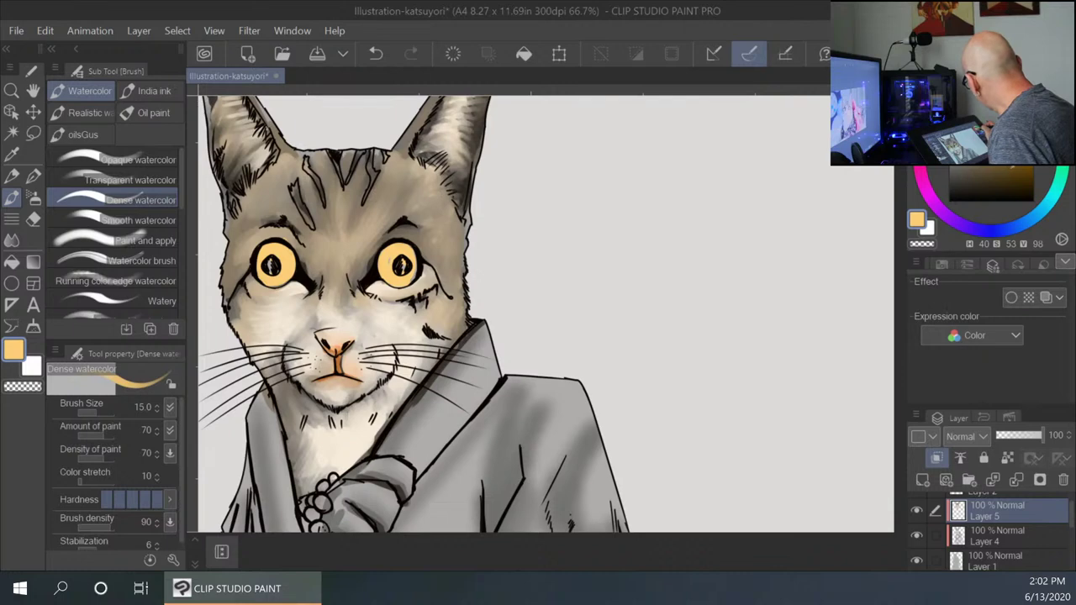
Paint dark brown (H 40, S 75, V 39) over and around the pupils of both eyes.
left_click(1012, 168)
left_click_drag(404, 257, 400, 273)
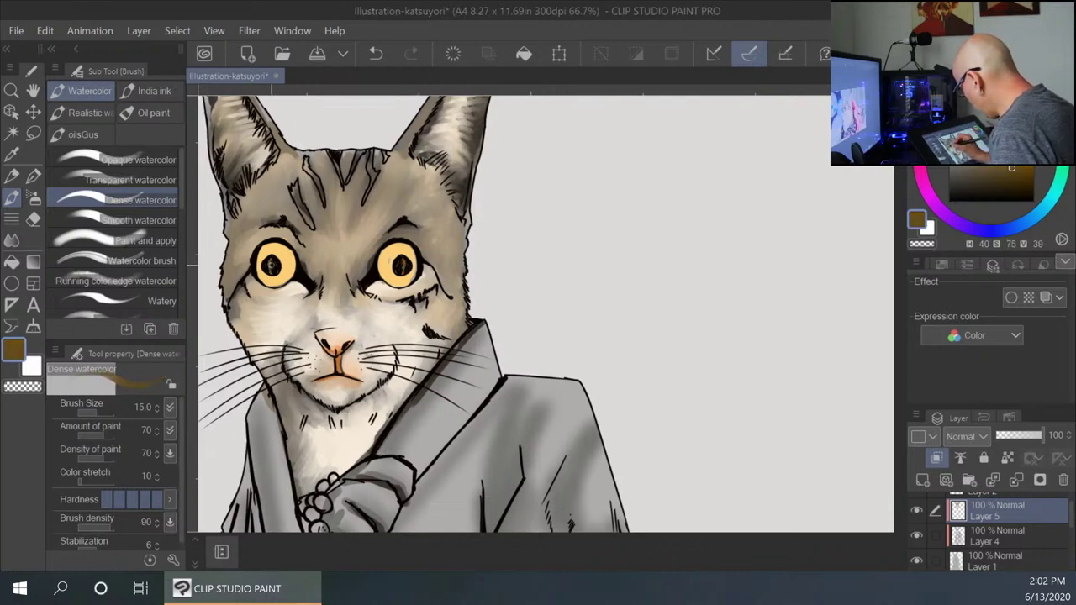
left_click_drag(266, 256, 271, 274)
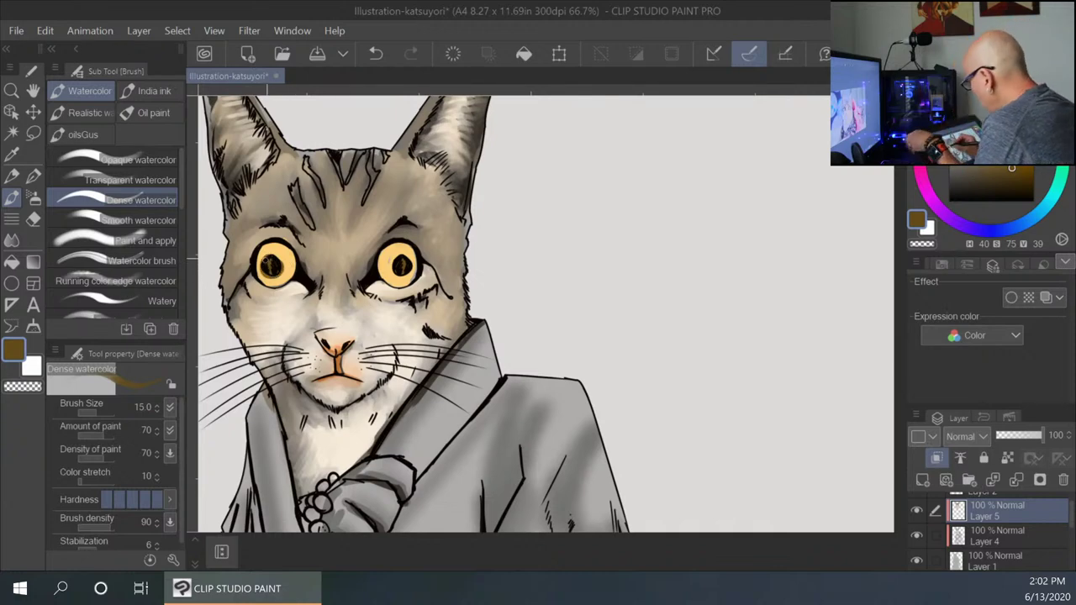
Shade both irises in darker brown (H 40, S 59, V 27) with Dense watercolor at size 25 and blend the shading.
left_click(12, 241)
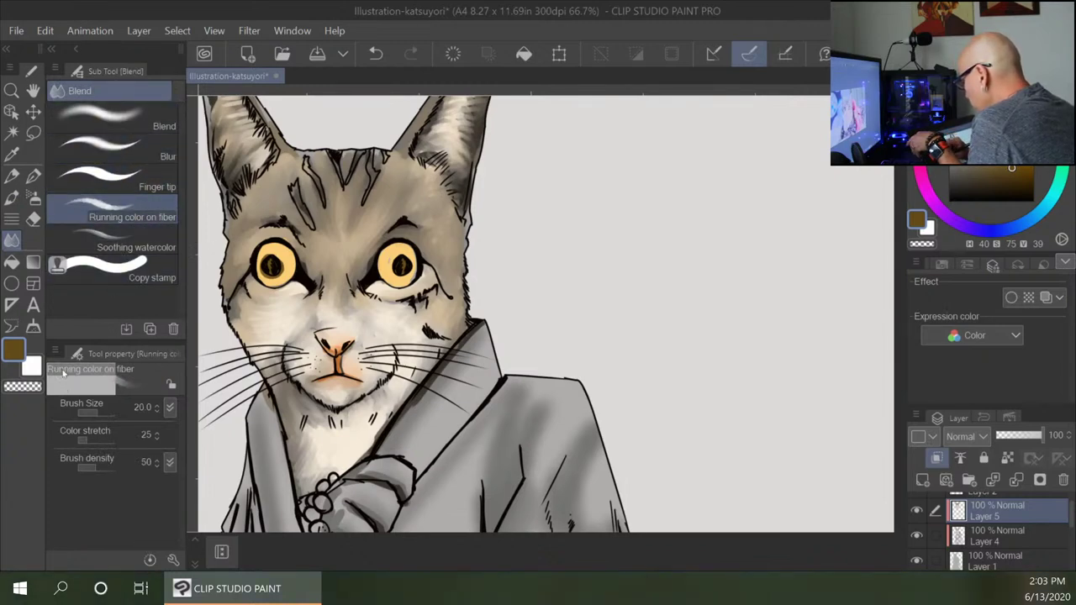
left_click(12, 197)
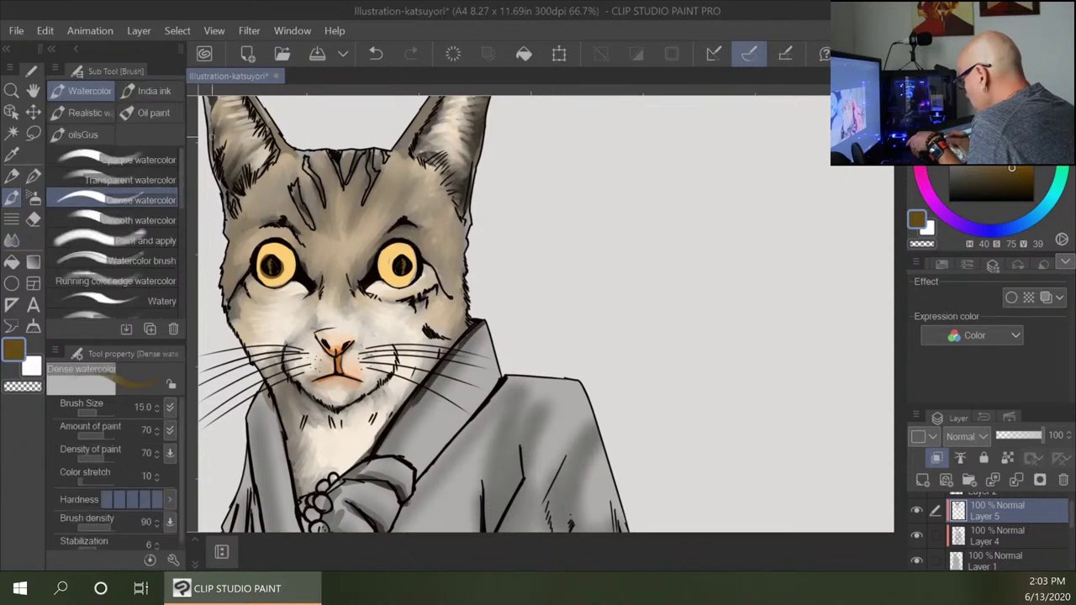
key("bracketright")
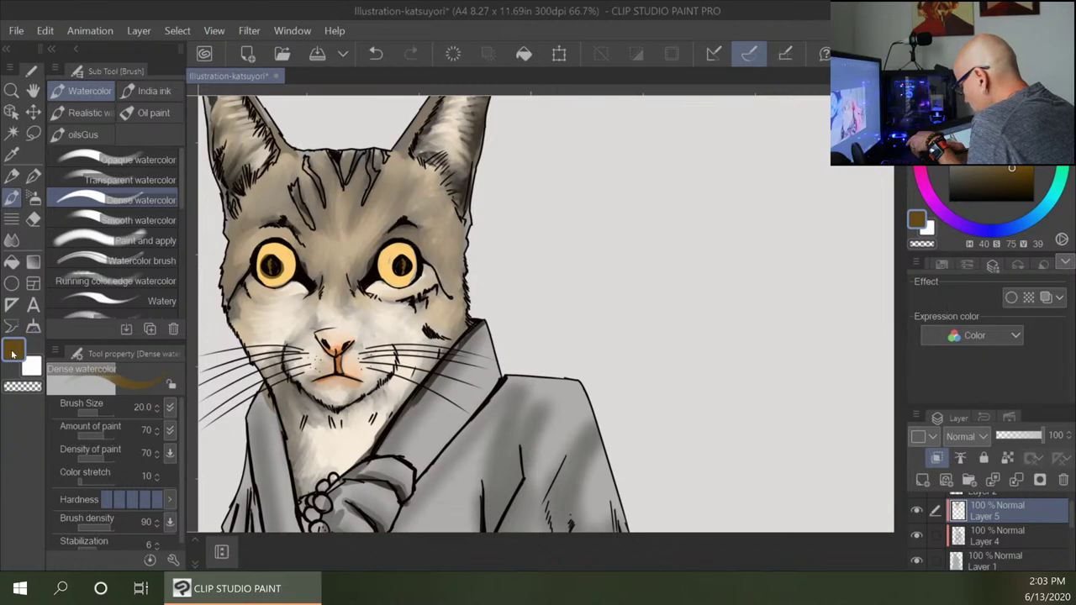
double_click(20, 347)
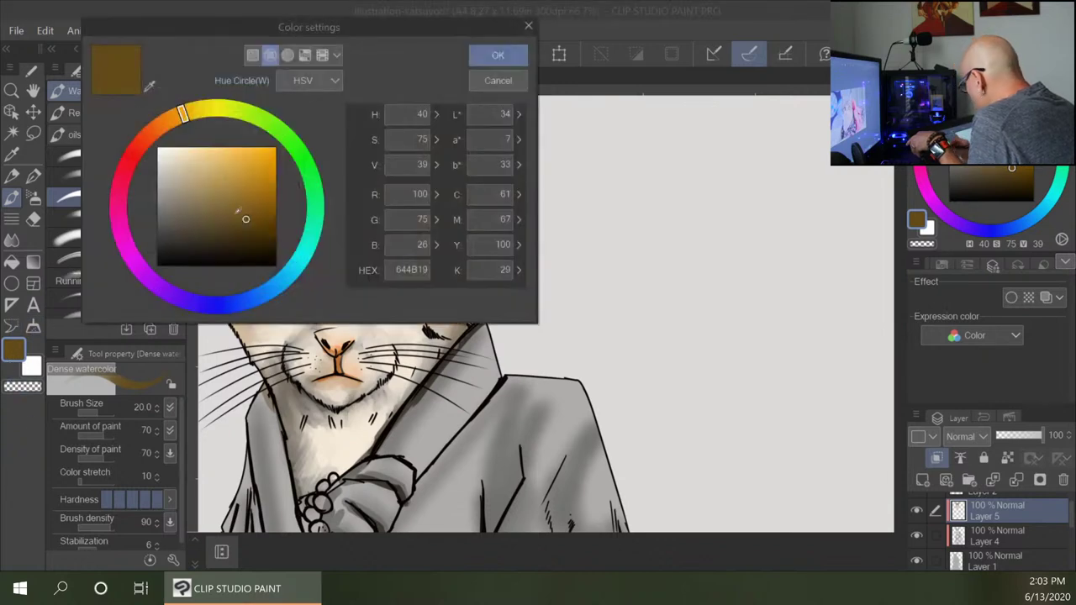
left_click(228, 234)
left_click(497, 55)
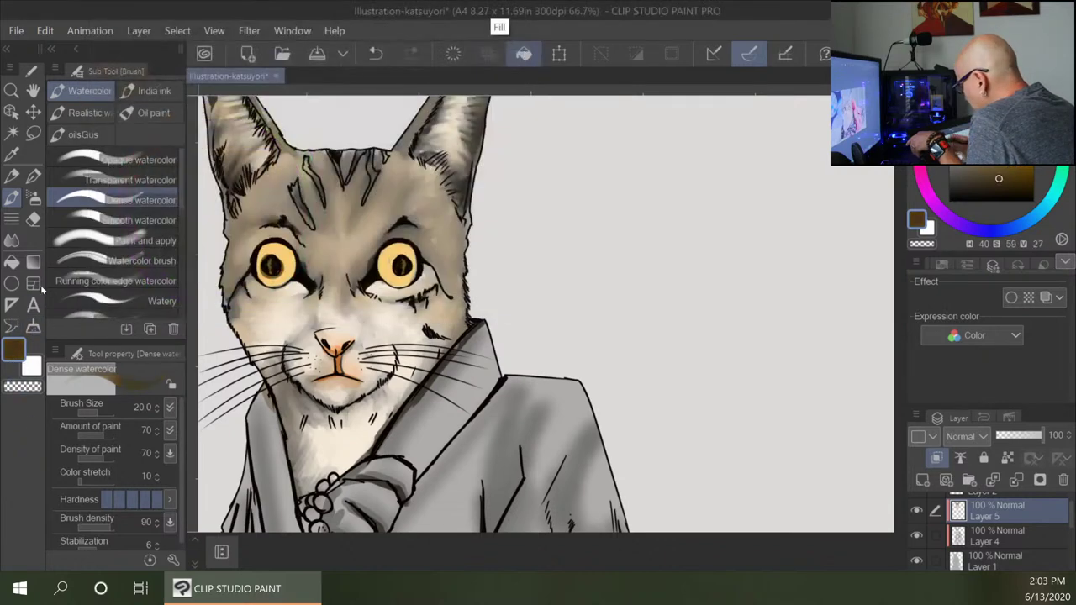
key("bracketright")
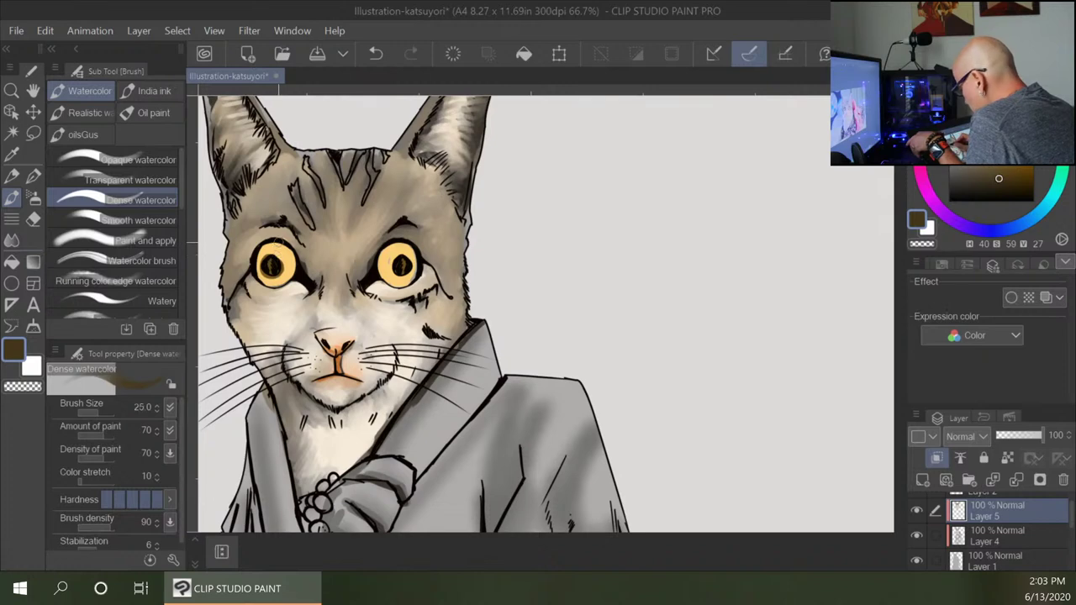
left_click_drag(275, 256, 281, 276)
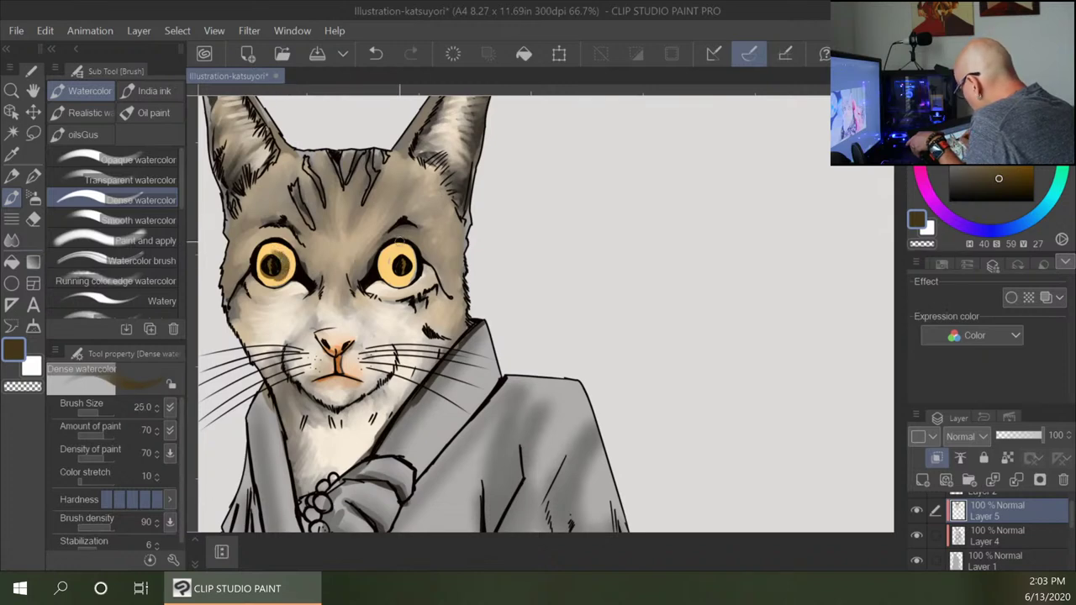
left_click_drag(398, 244, 401, 267)
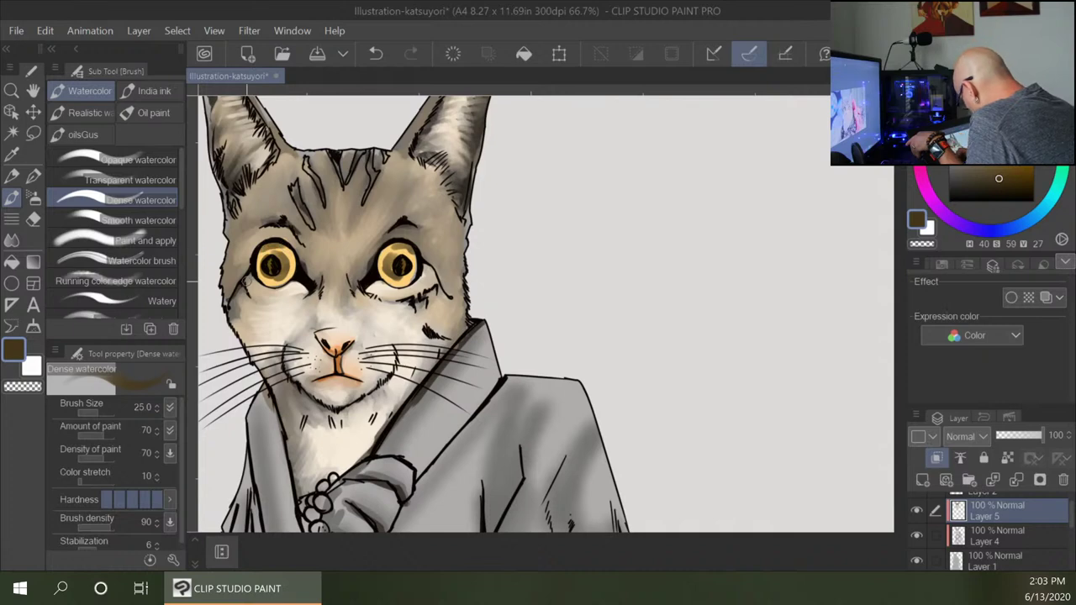
left_click(12, 240)
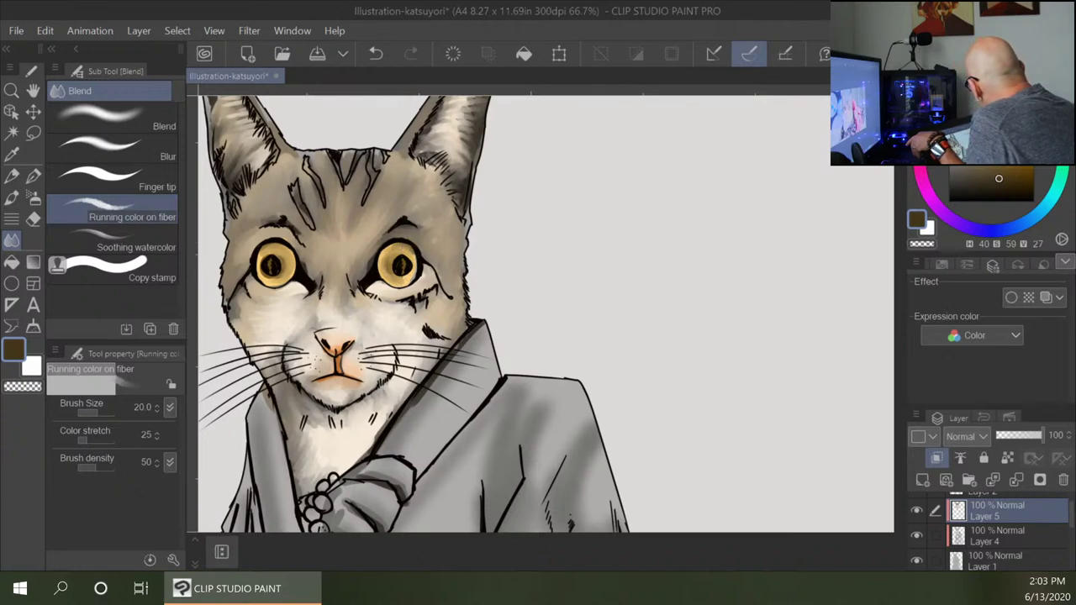
Lighten both irises with pale cream (H 40, S 23, V 96) and blend it with Running color on fiber at size 20.
left_click(970, 120)
left_click(12, 197)
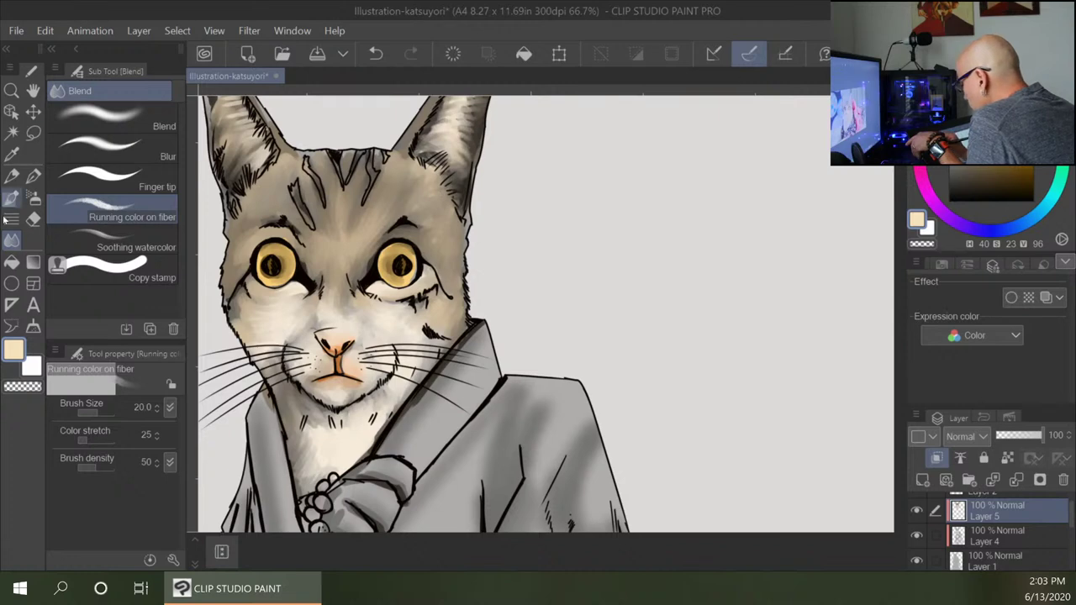
mouse_move(395, 249)
left_mouse_down()
mouse_move(382, 261)
mouse_move(412, 262)
left_mouse_up()
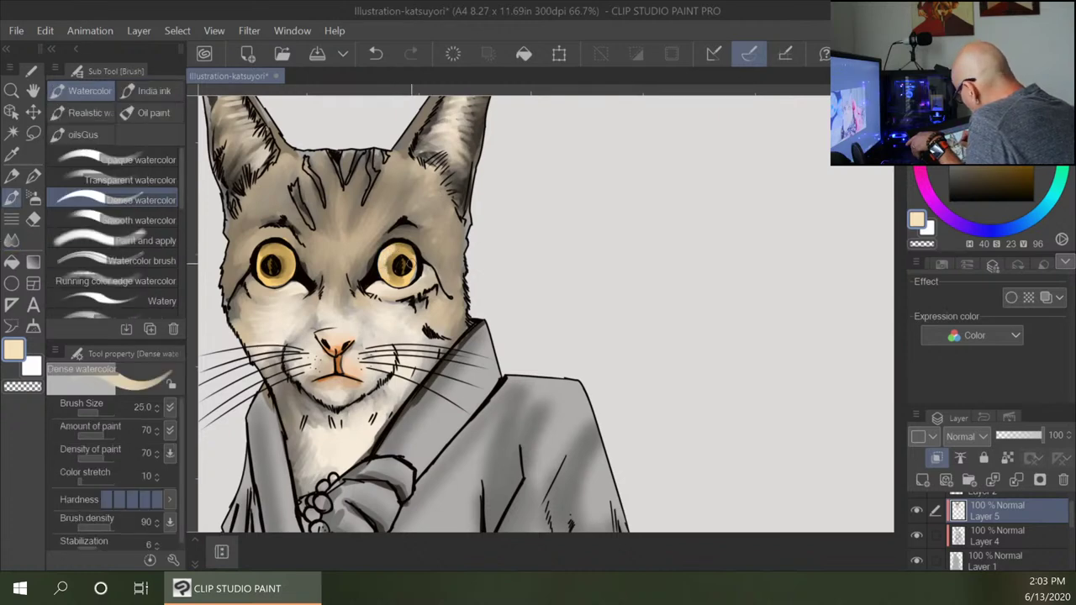
mouse_move(278, 243)
left_mouse_down()
mouse_move(286, 278)
mouse_move(290, 269)
left_mouse_up()
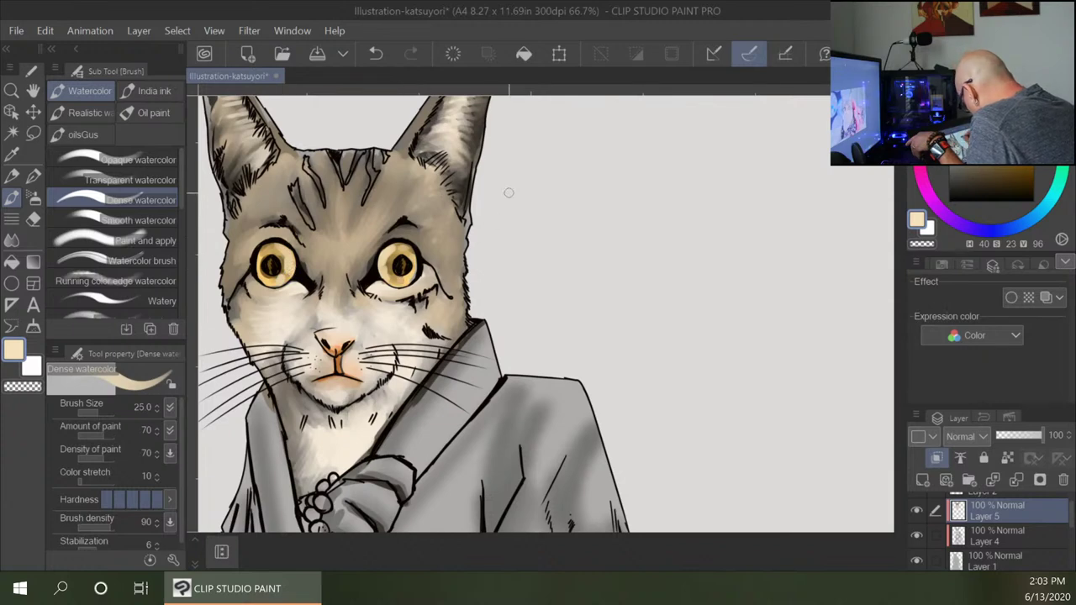
key("j")
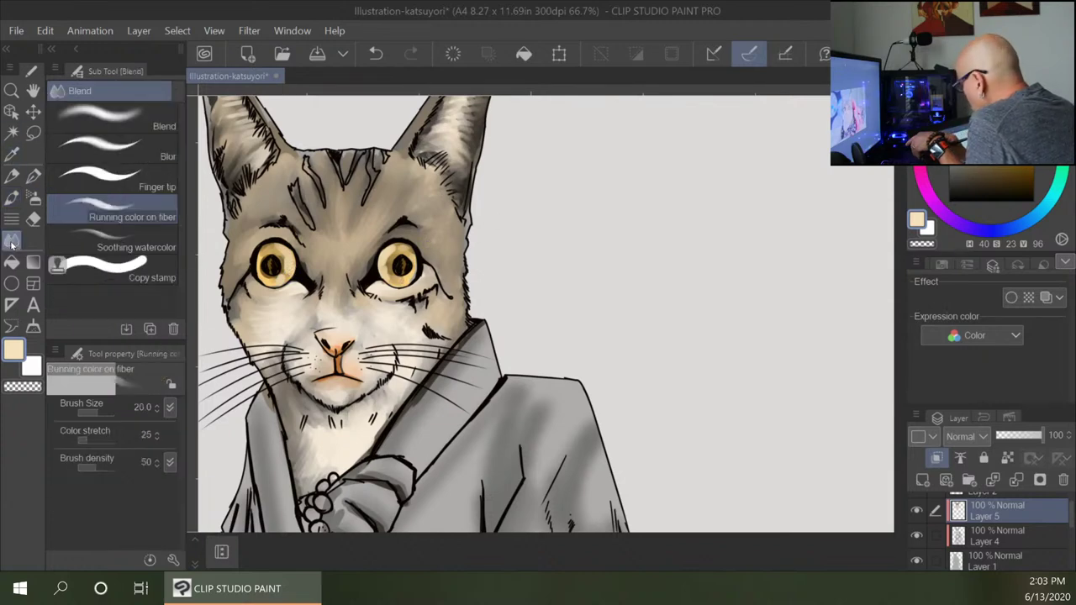
mouse_move(398, 252)
left_mouse_down()
mouse_move(387, 261)
mouse_move(401, 276)
mouse_move(392, 253)
mouse_move(417, 257)
left_mouse_up()
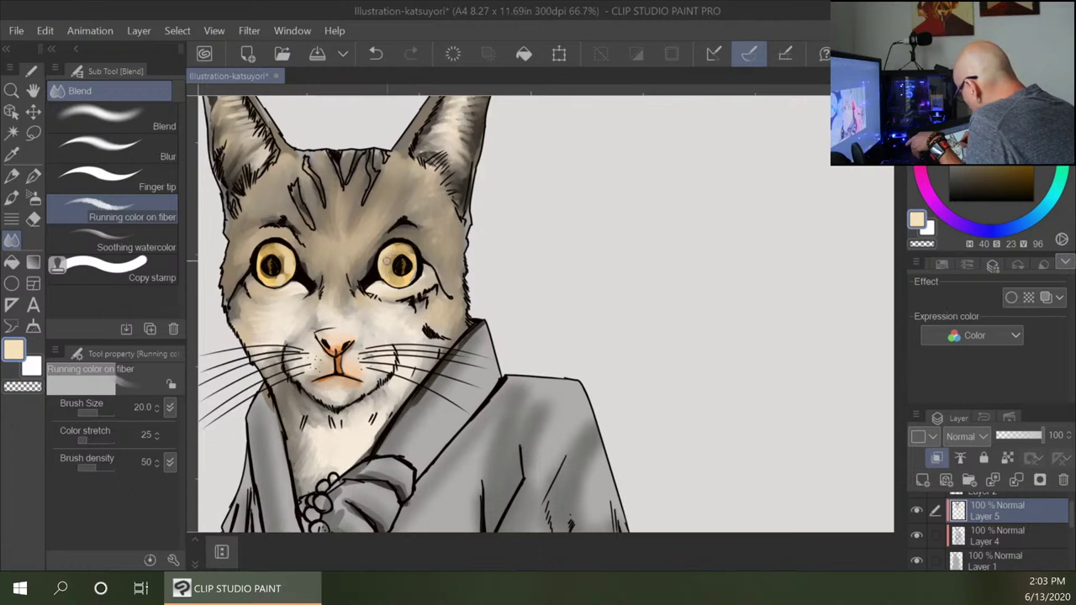
mouse_move(287, 278)
left_mouse_down()
mouse_move(285, 250)
mouse_move(268, 268)
left_mouse_up()
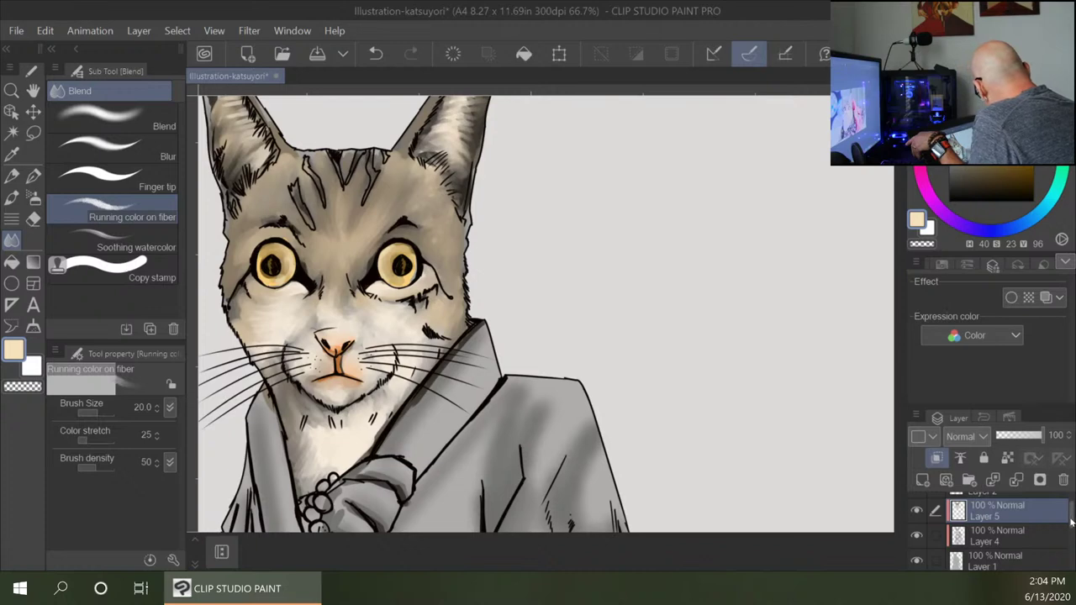
Add a new layer above Layer 2 and paint round cream highlights in both eyes with Dense watercolor at size 25.
scroll(996, 523, "up", 2)
left_click(922, 481)
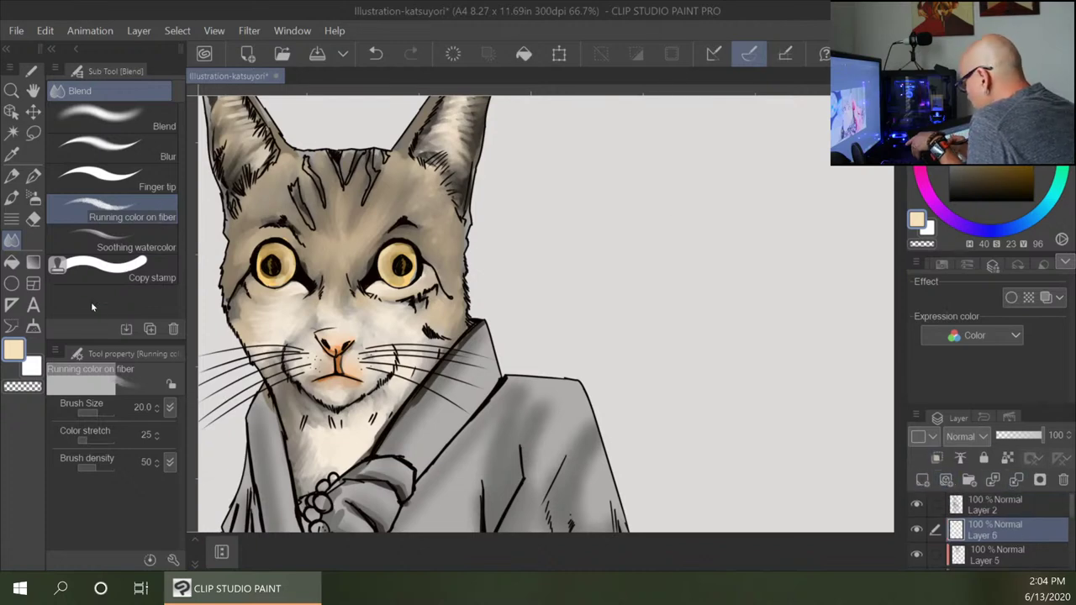
left_click_drag(1027, 526, 1030, 496)
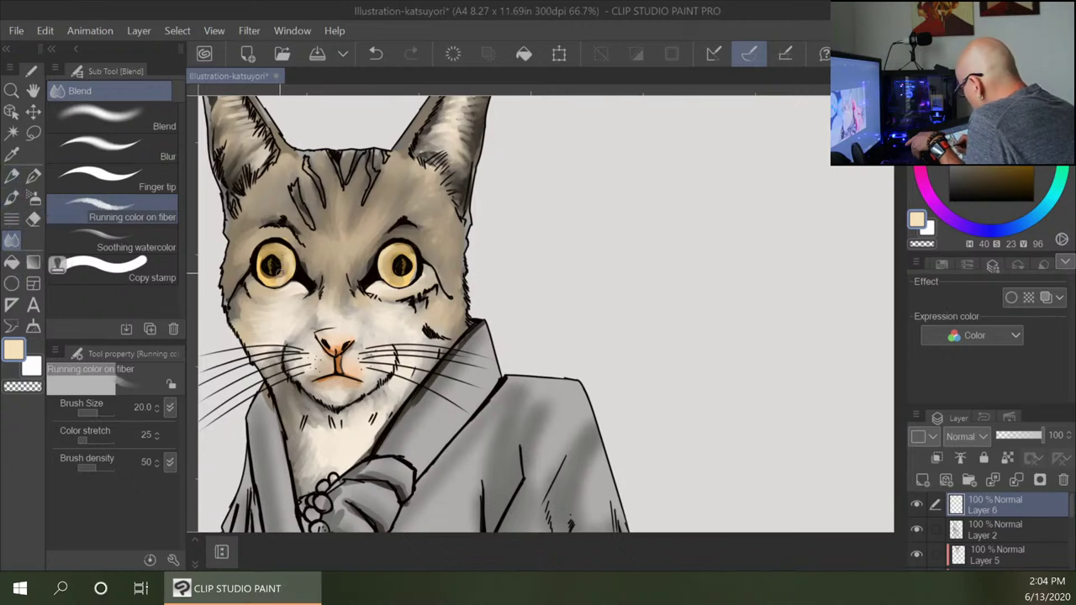
key("b")
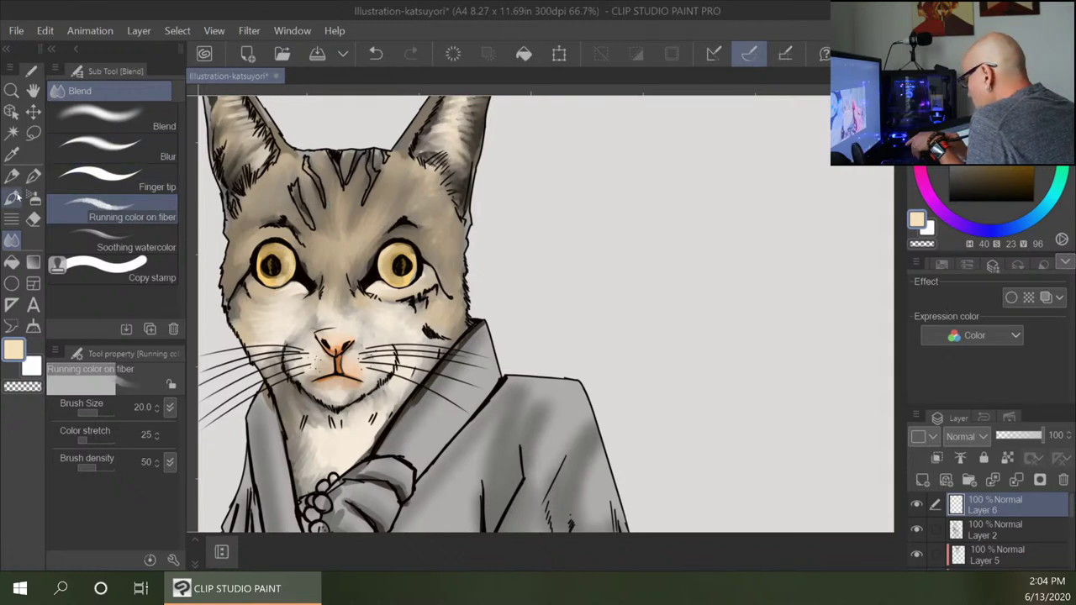
left_click_drag(279, 261, 281, 263)
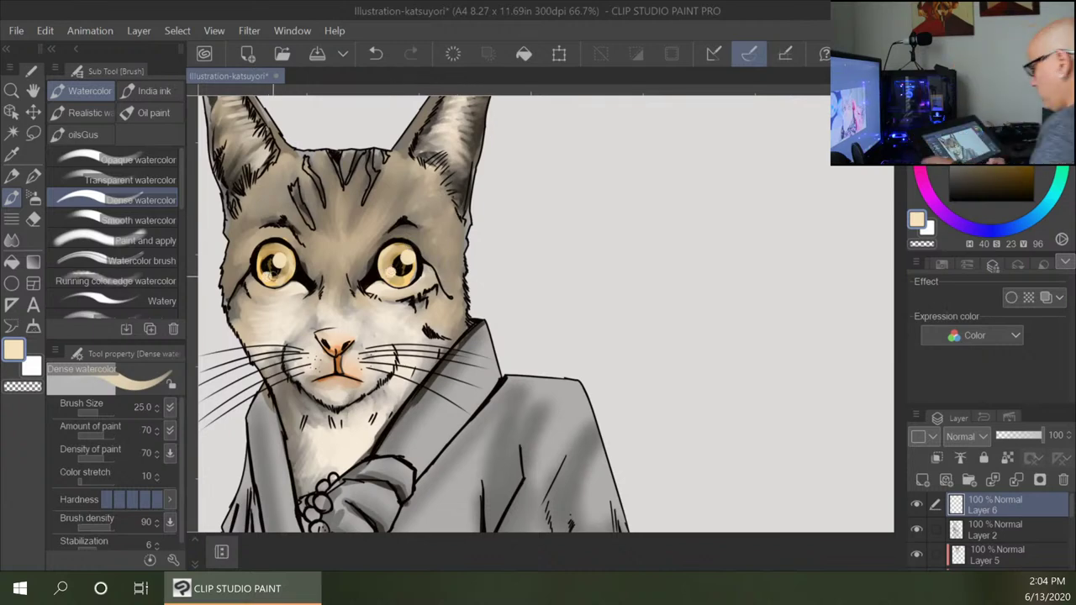
key("ctrl+minus")
key("ctrl+minus")
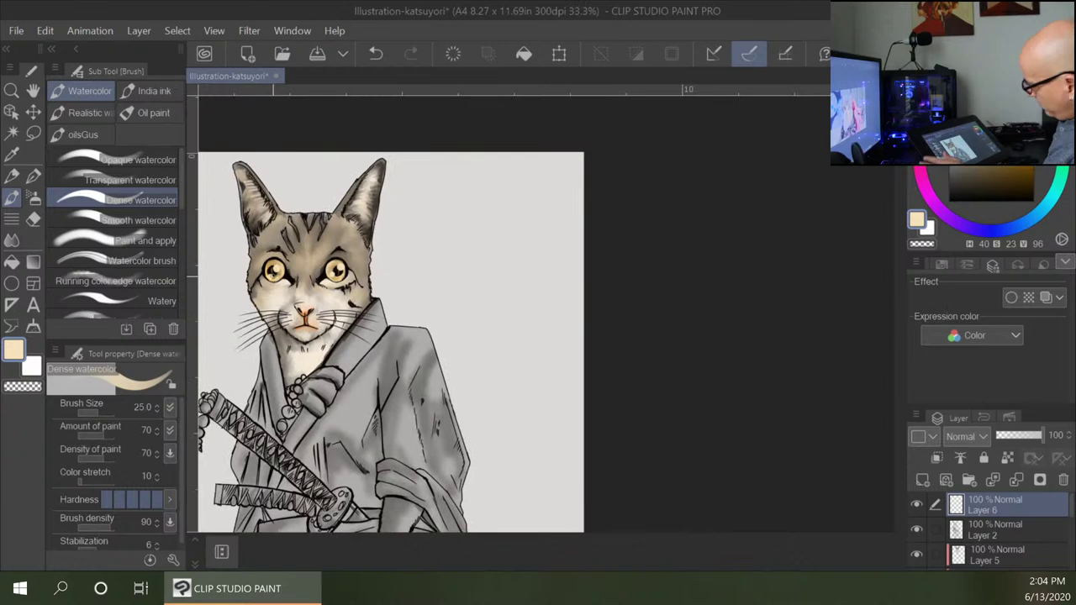
Set Dense watercolor to orange (H 24, S 69, V 85) at size 10 and try shading the nose on the topmost layer.
key("ctrl+plus")
key("ctrl+plus")
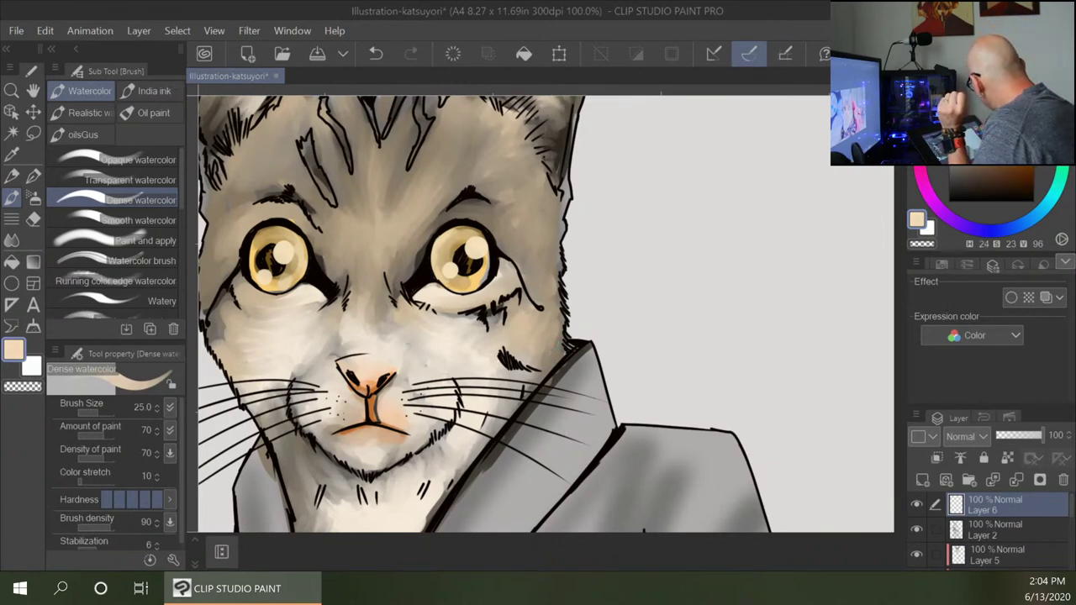
left_click(1008, 129)
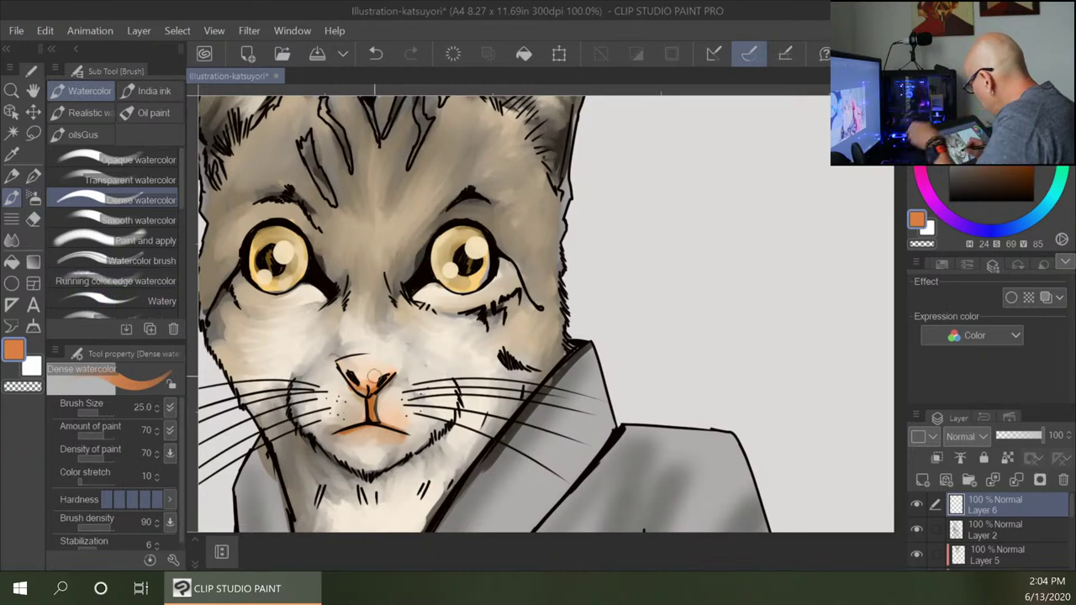
key("bracketright")
key("bracketleft")
key("bracketleft")
key("bracketleft")
key("bracketleft")
key("bracketleft")
key("bracketleft")
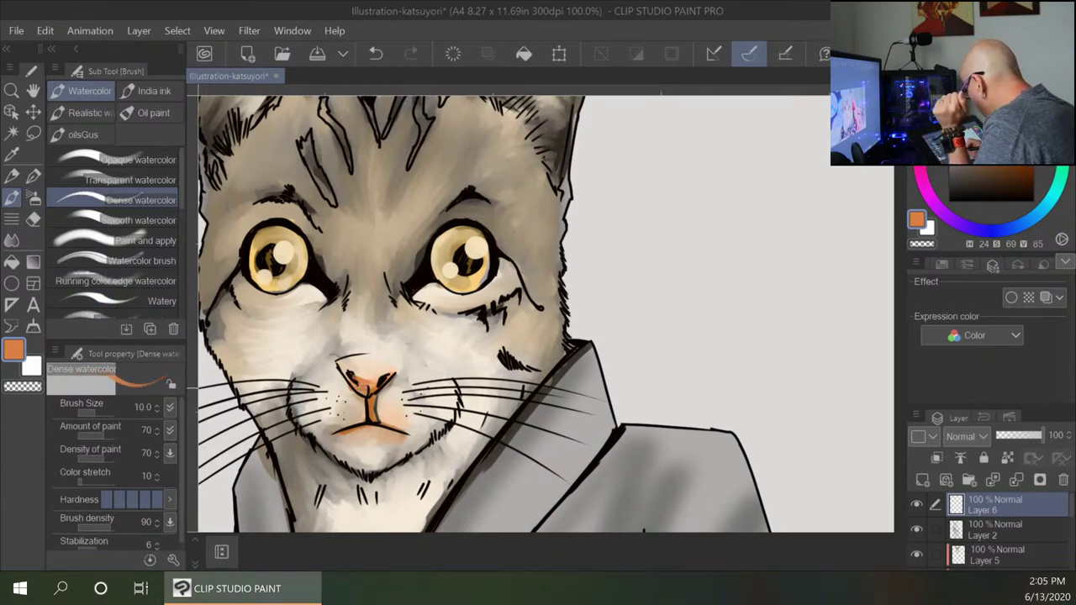
Undo the latest strokes on the topmost layer, switch to Layer 5, and paint the orange shading along the nose's edge.
key("ctrl+z")
key("ctrl+z")
key("ctrl+z")
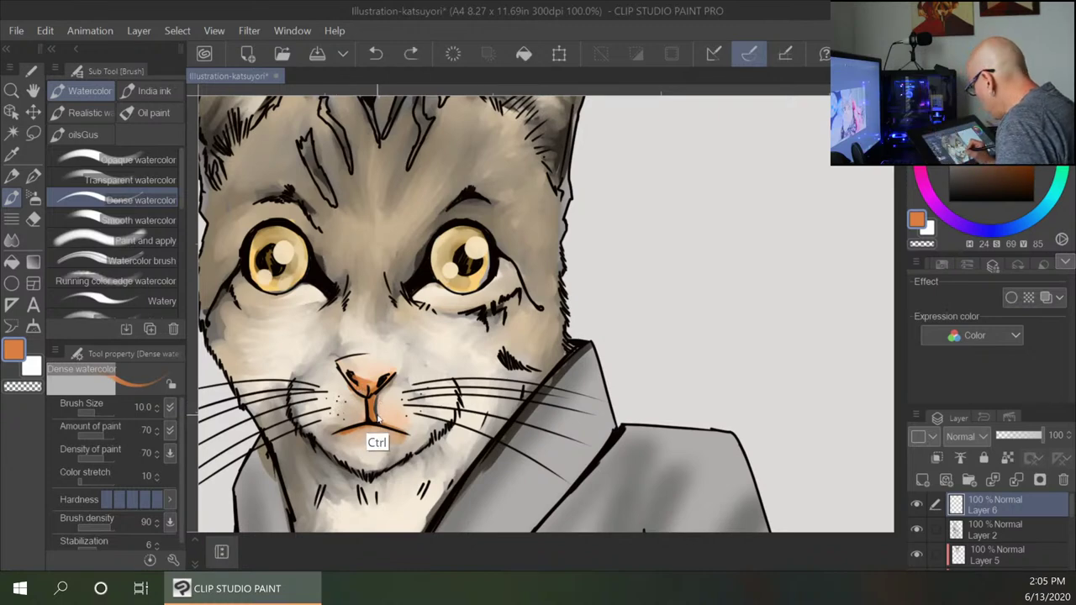
left_click(1027, 531)
left_click(1024, 552)
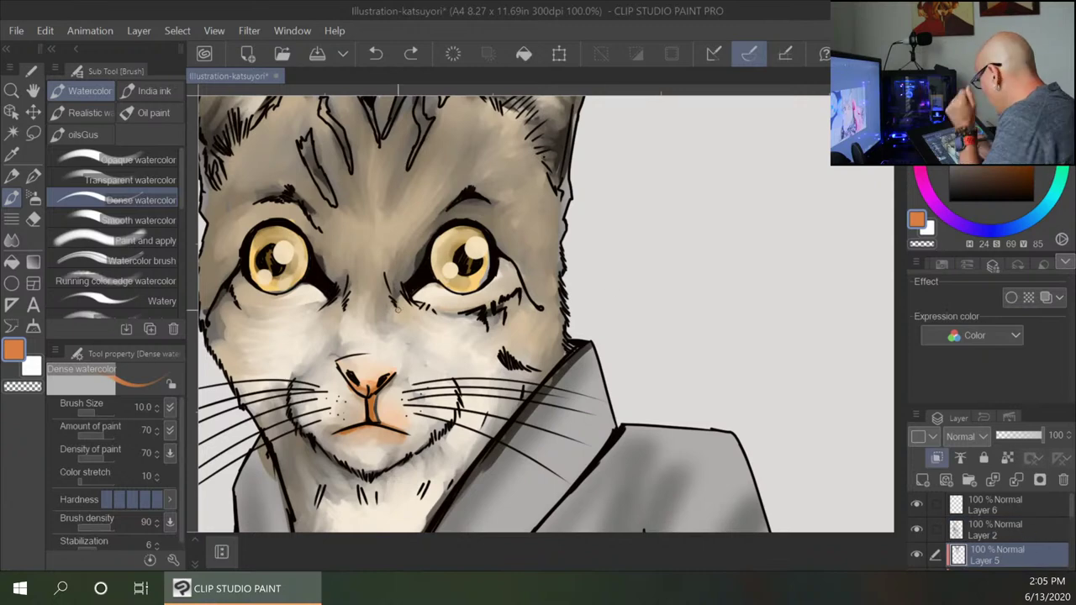
left_click_drag(353, 372, 360, 378)
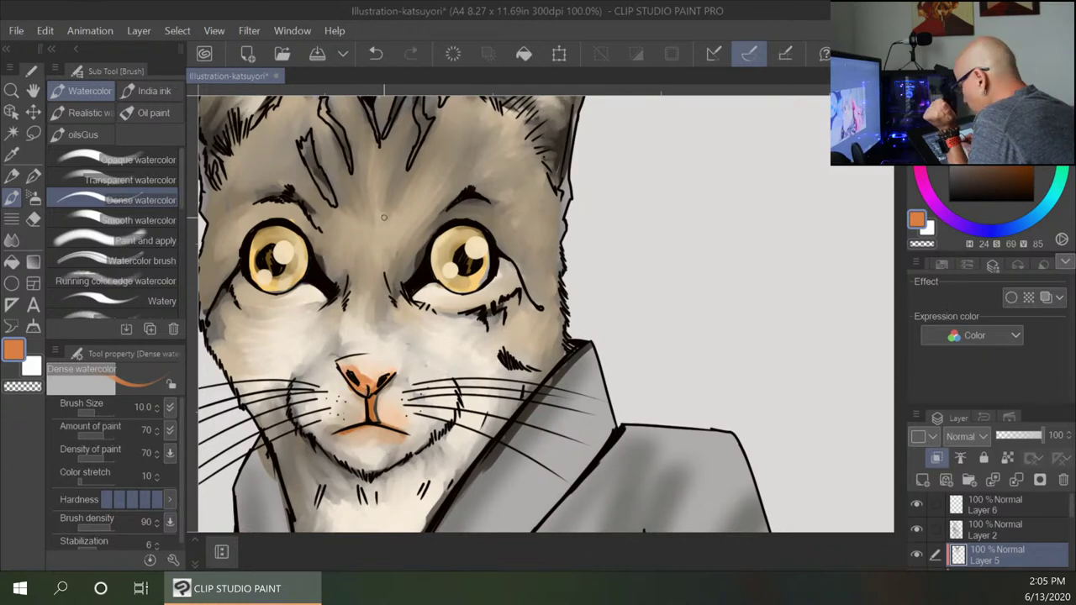
Paint pale peach (H 24, S 30, V 95) on the nose and around the mouth, and blend it with Running color on fiber at size 20.
left_click(12, 355)
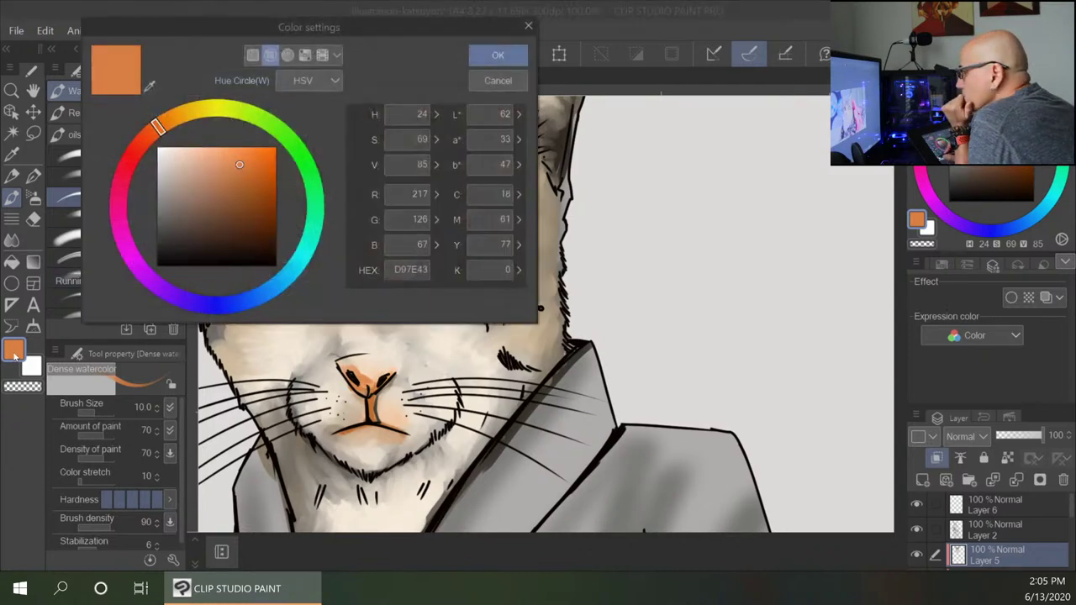
left_click(198, 152)
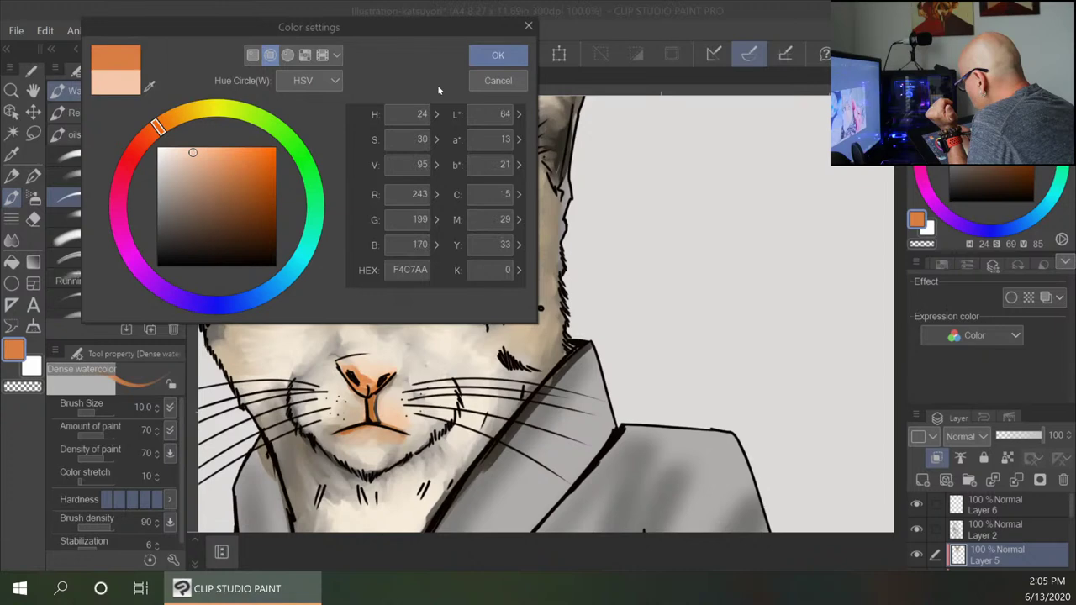
left_click(492, 56)
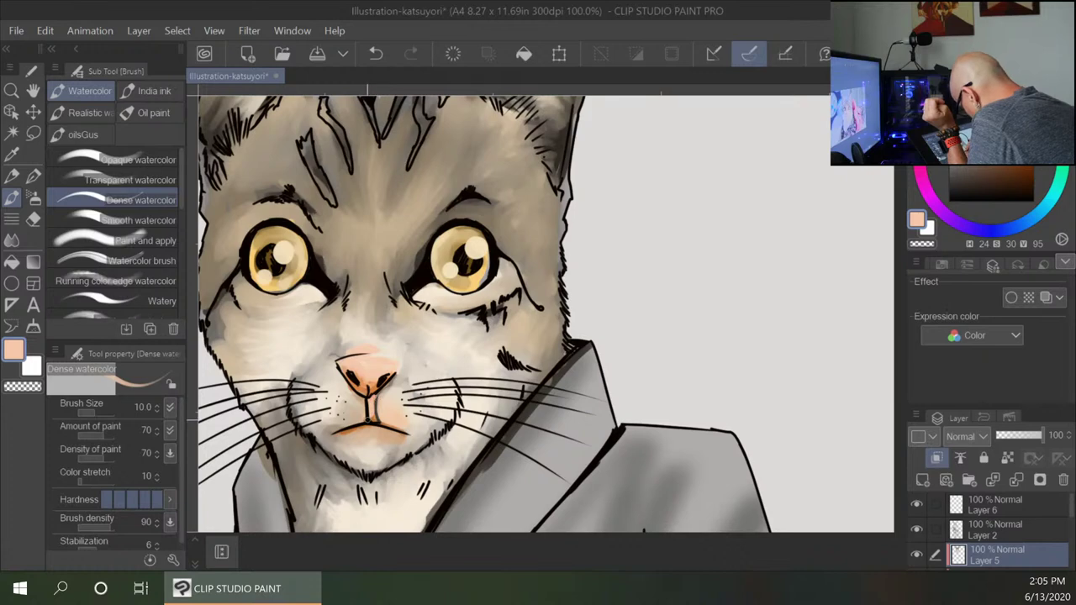
left_click_drag(347, 432, 376, 428)
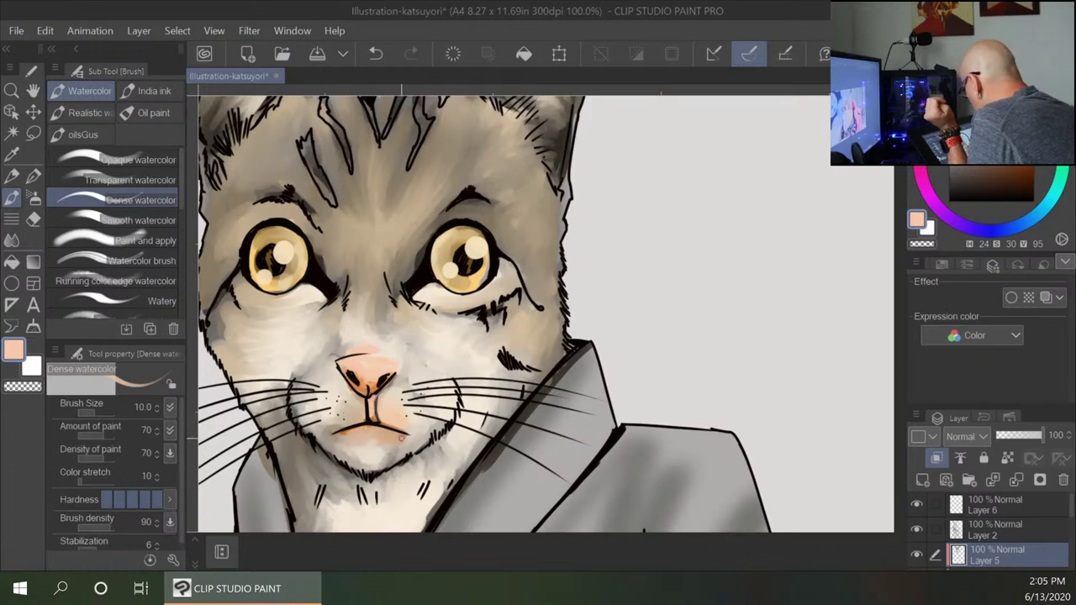
left_click_drag(380, 408, 380, 398)
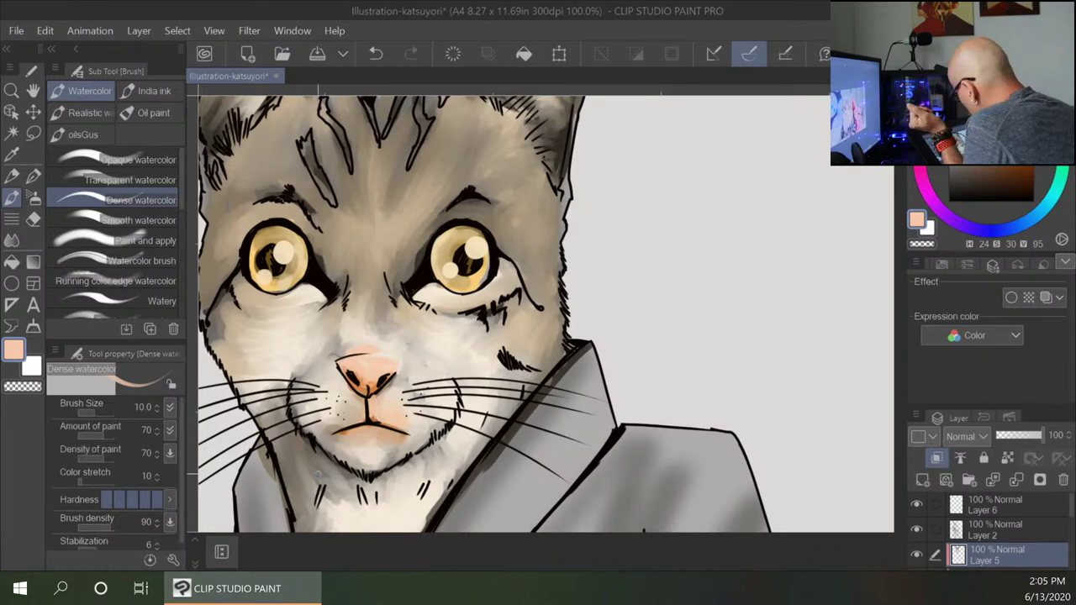
left_click(12, 240)
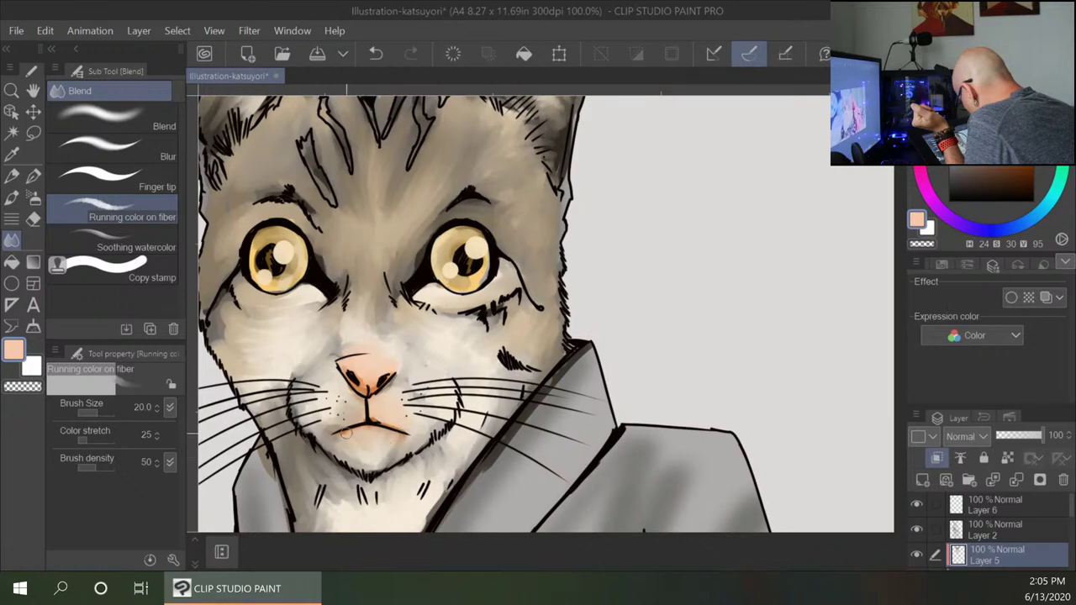
mouse_move(394, 446)
left_mouse_down()
mouse_move(403, 443)
mouse_move(374, 443)
left_mouse_up()
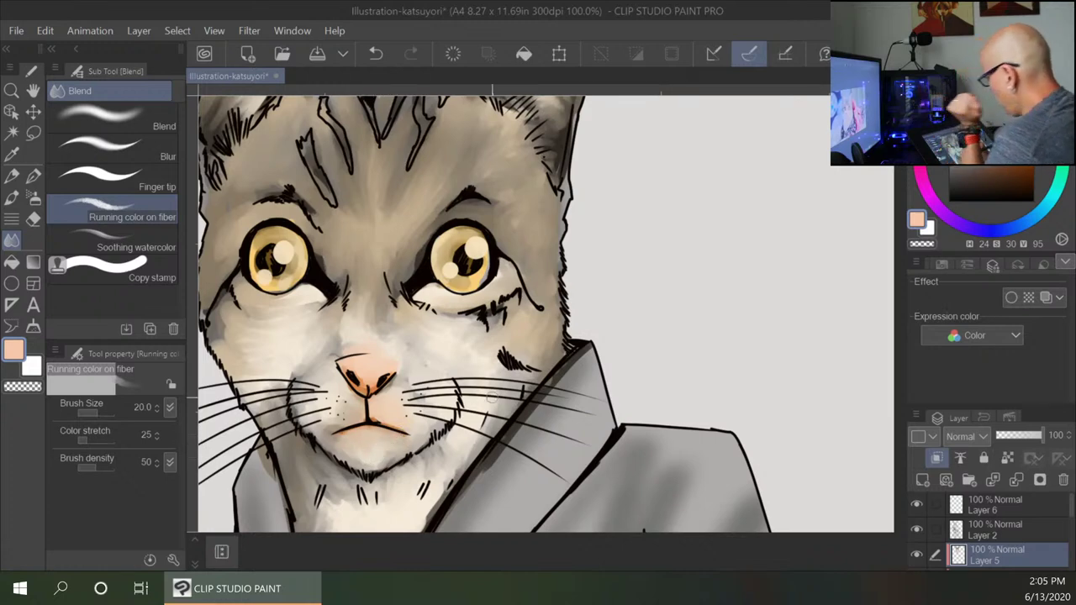
Try shading a forehead stripe in gray-brown (H 24, S 9, V 37) with Dense watercolor at size 10.
key("ctrl+minus")
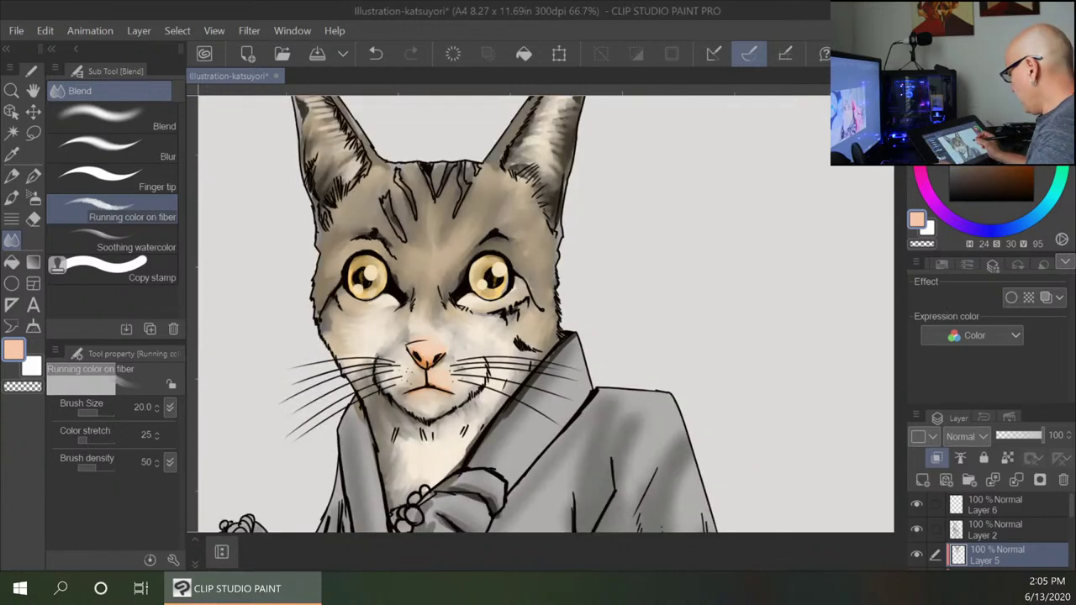
key("ctrl+minus")
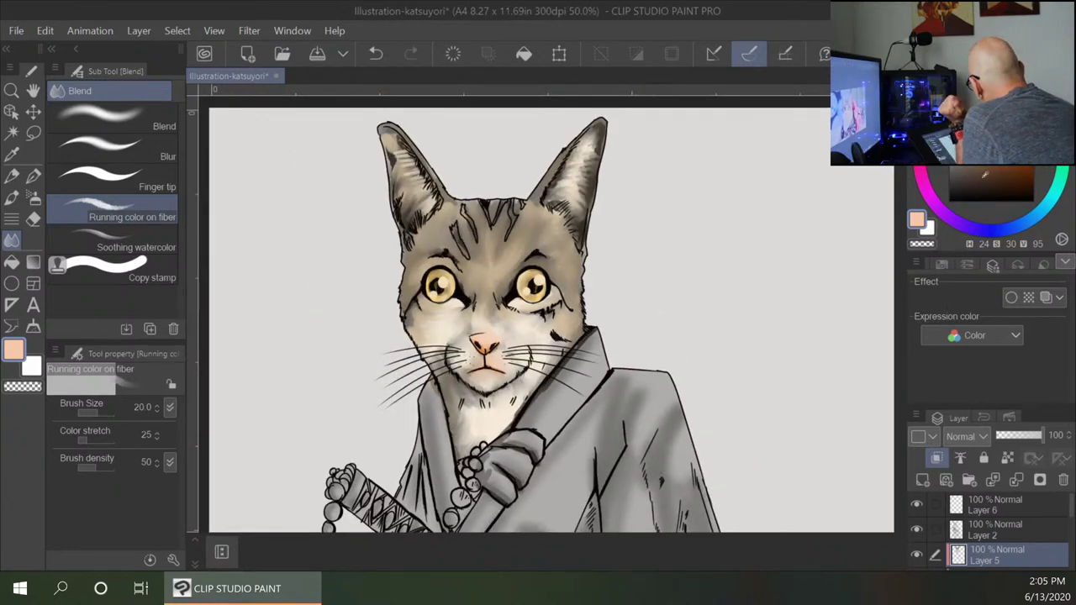
left_click(957, 170)
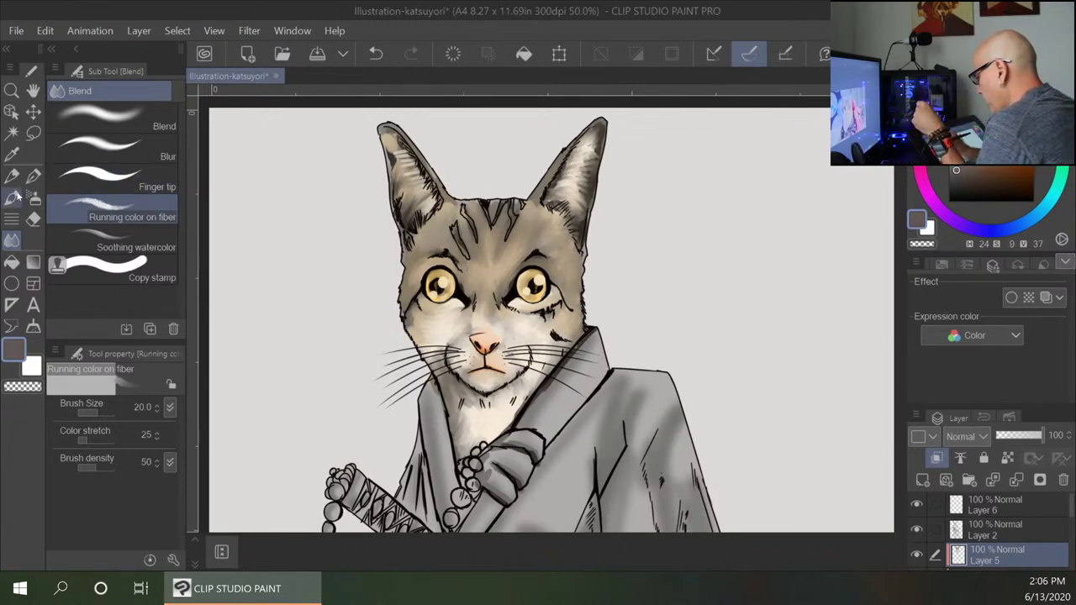
key("b")
scroll(543, 227, "up", 5)
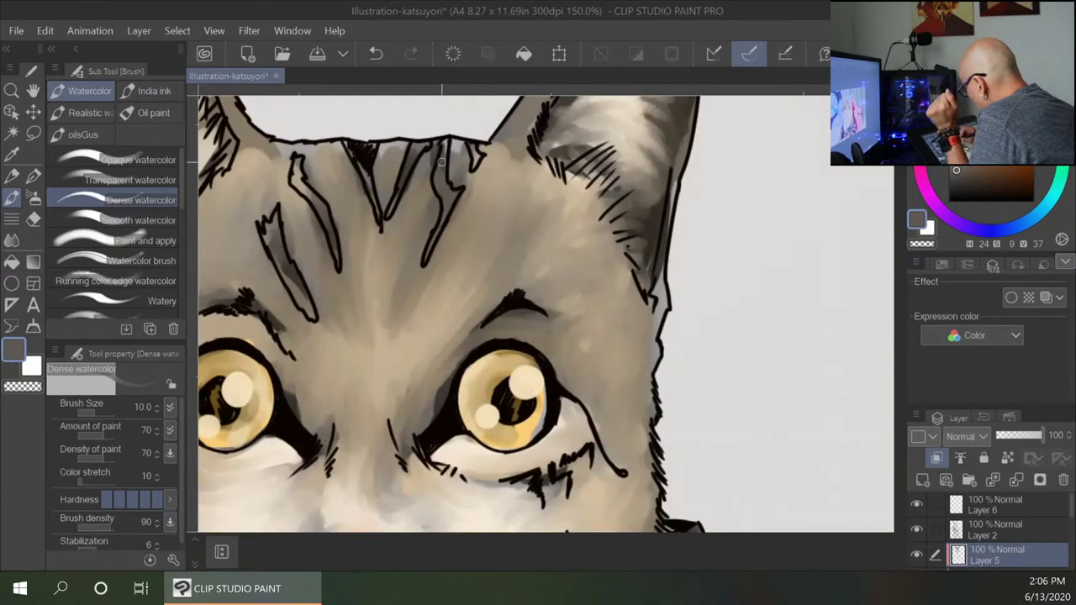
left_click_drag(441, 179, 442, 180)
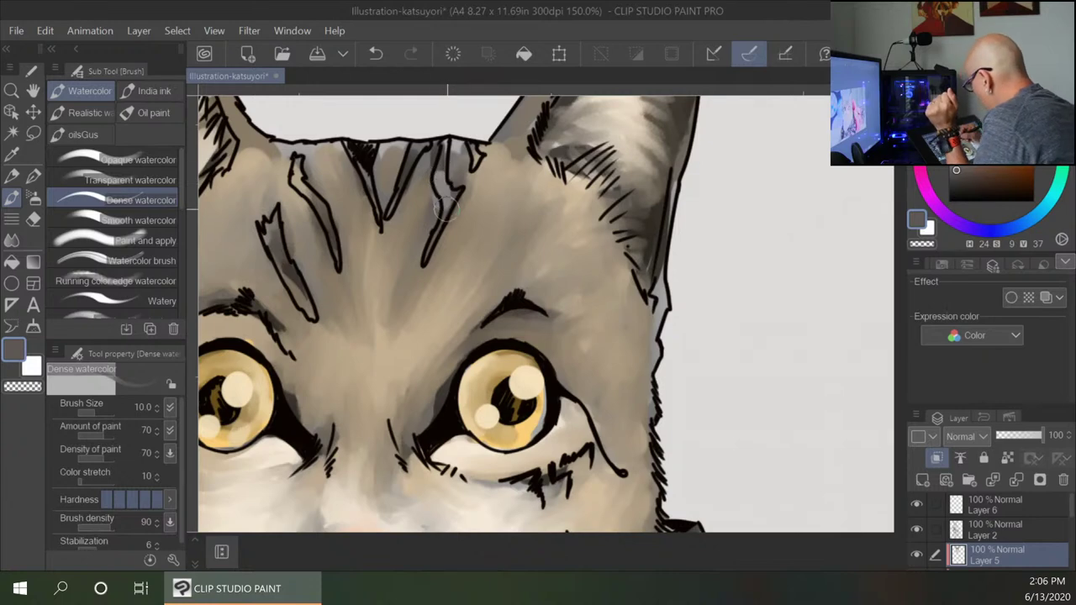
key("ctrl+z")
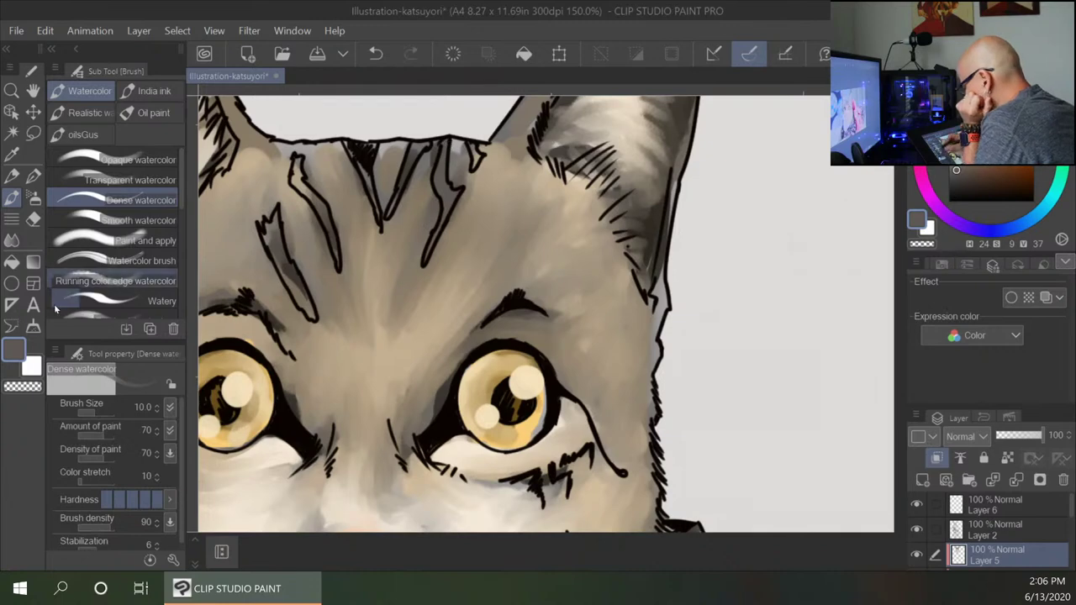
Set the color to dark brown-gray (H 24, S 10, V 22) and fill the outlined forehead stripes with Dense watercolor.
left_click(15, 351)
left_click(170, 239)
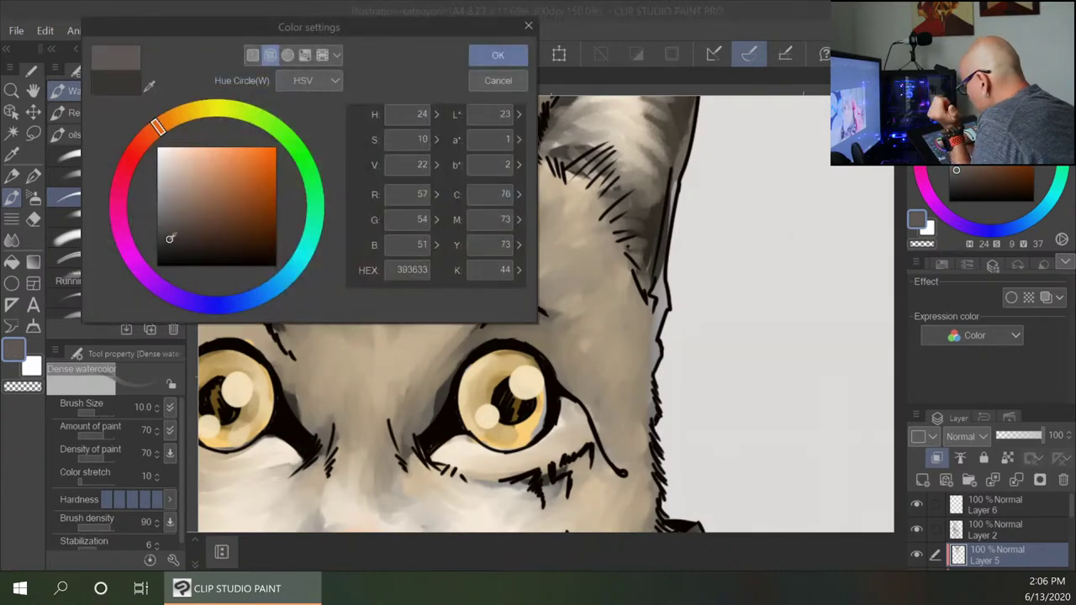
left_click(520, 54)
mouse_move(439, 157)
left_mouse_down()
mouse_move(448, 212)
mouse_move(454, 202)
left_mouse_up()
left_click_drag(473, 144, 475, 166)
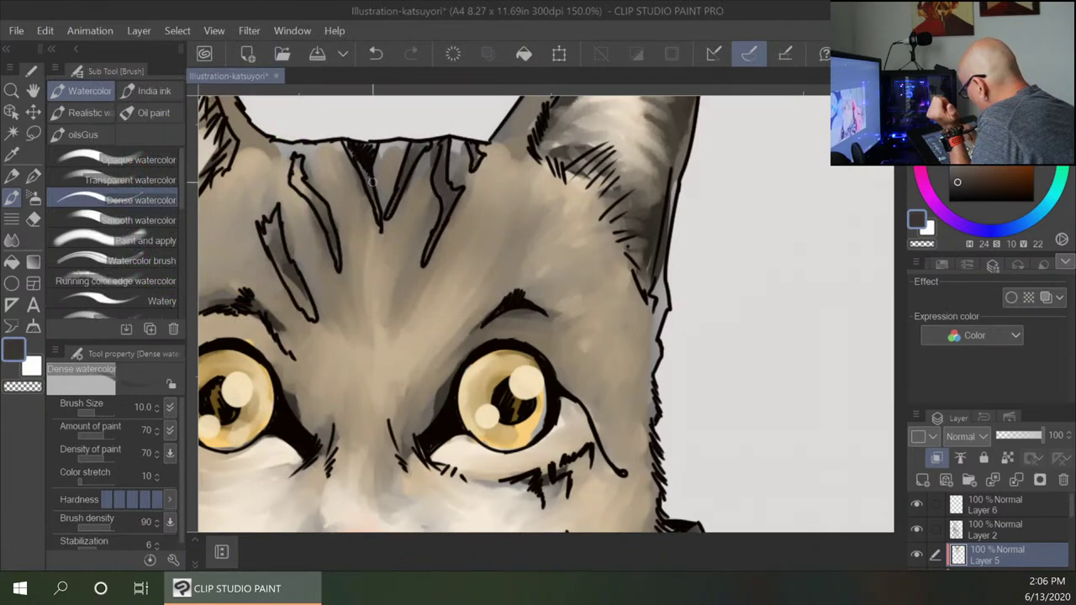
mouse_move(296, 157)
left_mouse_down()
mouse_move(336, 243)
mouse_move(326, 205)
mouse_move(335, 241)
mouse_move(278, 225)
mouse_move(284, 254)
mouse_move(280, 237)
mouse_move(268, 237)
mouse_move(281, 240)
mouse_move(291, 273)
mouse_move(273, 231)
mouse_move(312, 313)
left_mouse_up()
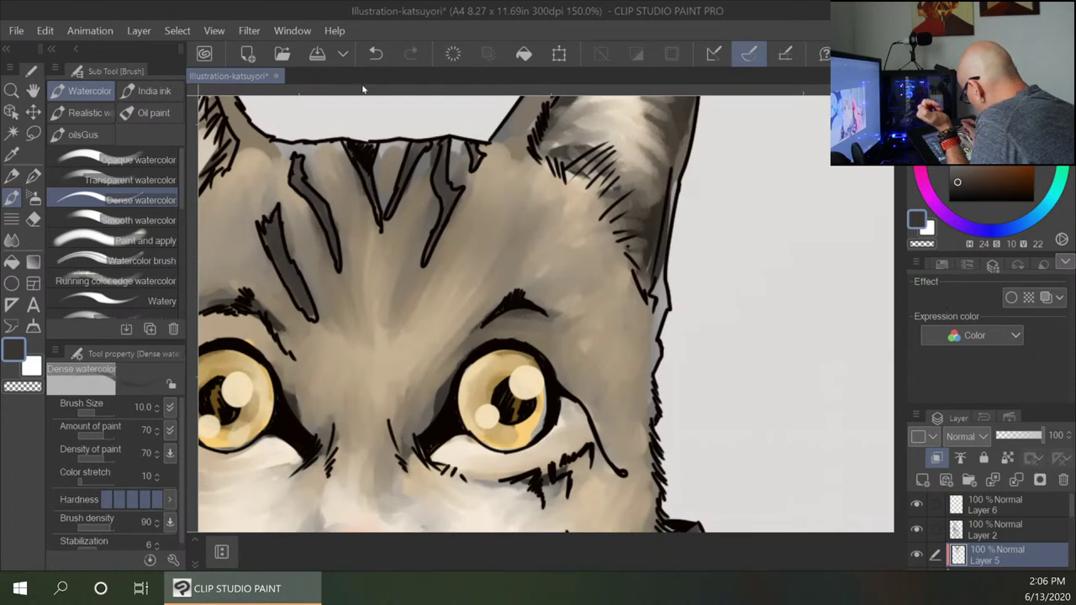
Darken the fur along both eyebrows and paint a short curved mark beside the right eyebrow.
mouse_move(473, 334)
left_mouse_down()
mouse_move(520, 290)
mouse_move(546, 308)
mouse_move(462, 336)
left_mouse_up()
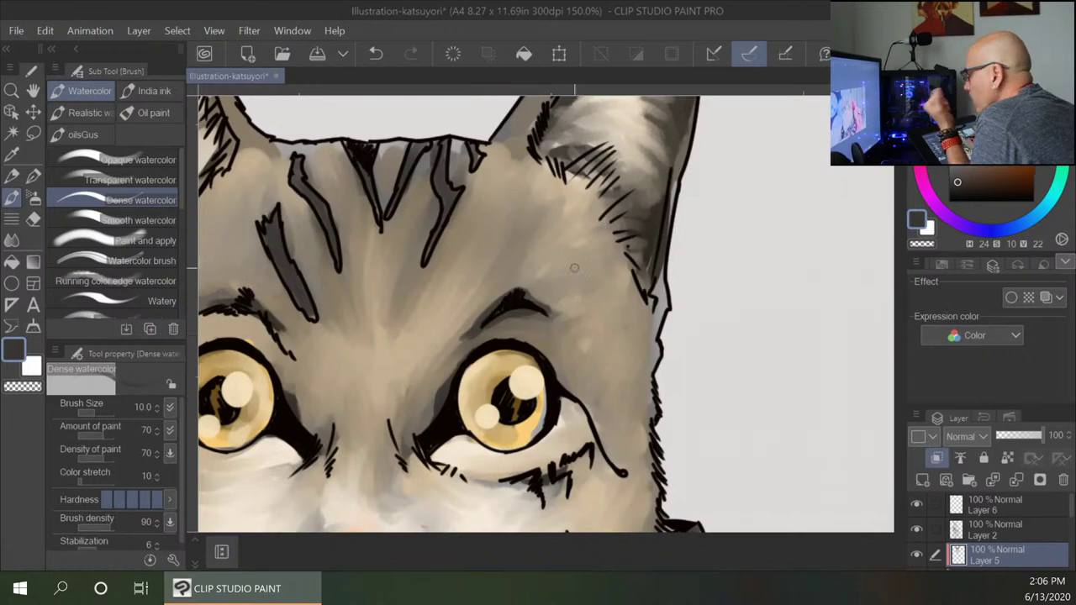
left_click_drag(569, 323, 602, 371)
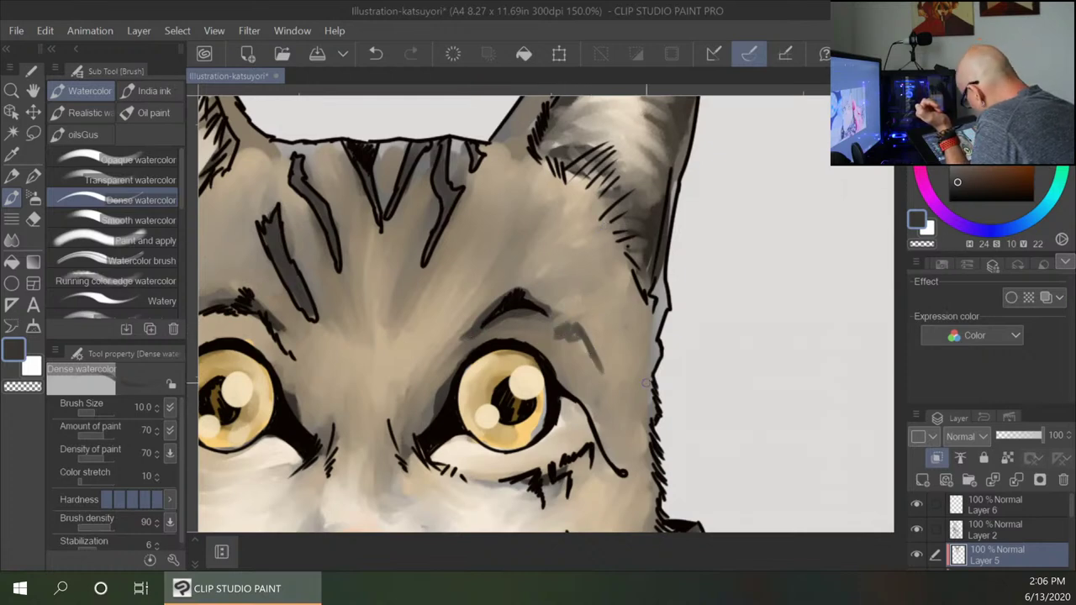
mouse_move(575, 333)
left_mouse_down()
mouse_move(556, 338)
mouse_move(599, 350)
left_mouse_up()
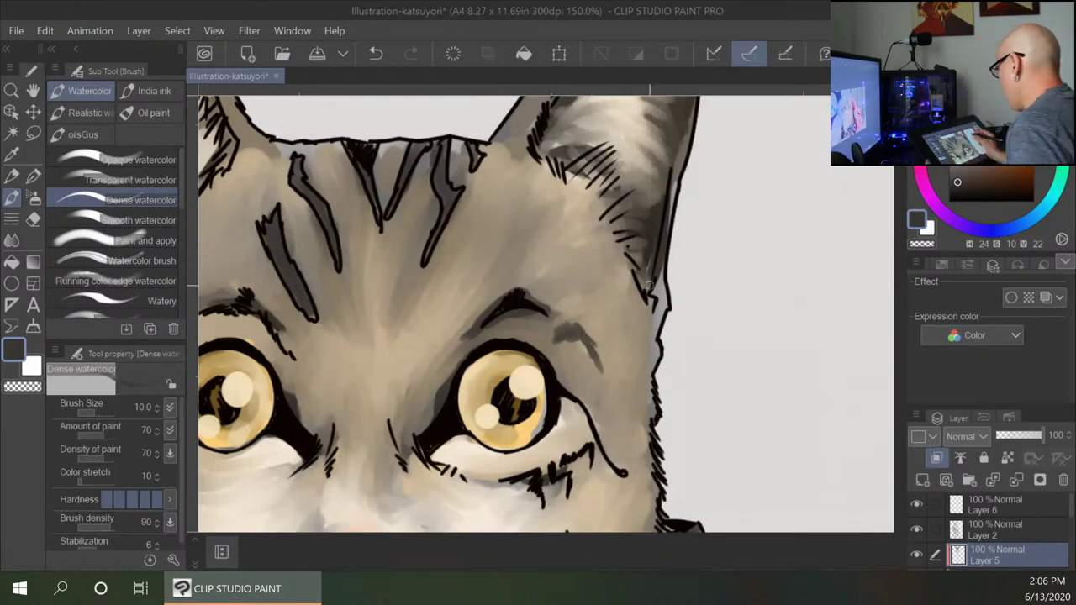
left_click_drag(409, 332, 559, 343)
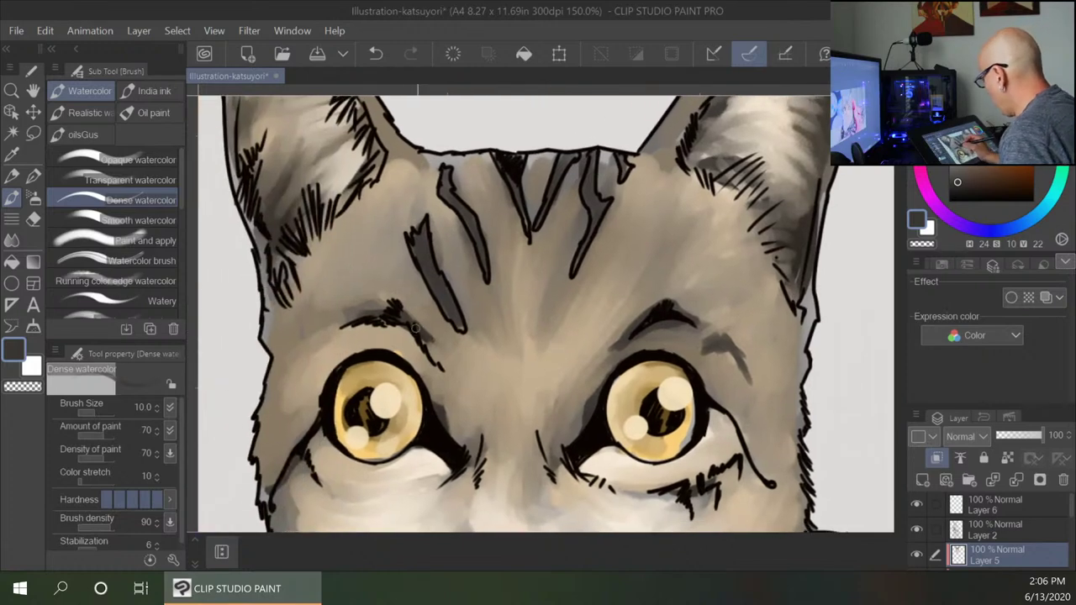
left_click_drag(372, 324, 346, 329)
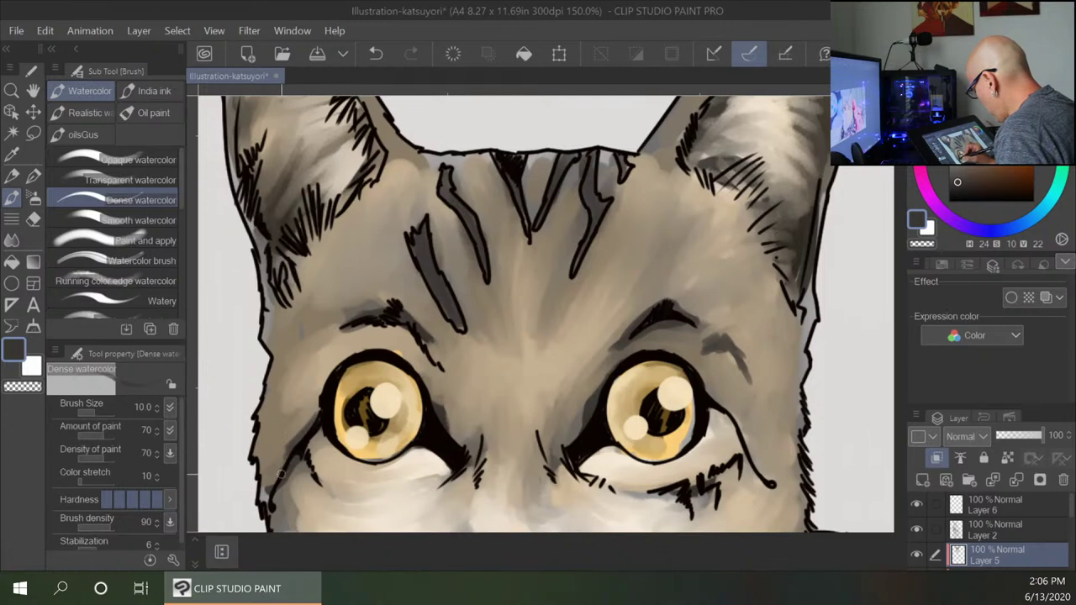
Paint small dark fur spots on the cheek below the right eye and shade the fur by the left eye's outer corner line.
left_click_drag(265, 490, 281, 510)
mouse_move(715, 409)
left_mouse_down()
mouse_move(745, 433)
mouse_move(775, 488)
mouse_move(723, 425)
left_mouse_up()
mouse_move(677, 383)
left_mouse_down()
mouse_move(680, 434)
mouse_move(706, 405)
mouse_move(712, 459)
left_mouse_up()
mouse_move(716, 421)
left_mouse_down()
mouse_move(732, 470)
mouse_move(746, 450)
mouse_move(768, 470)
mouse_move(745, 491)
left_mouse_up()
left_click_drag(746, 500, 732, 504)
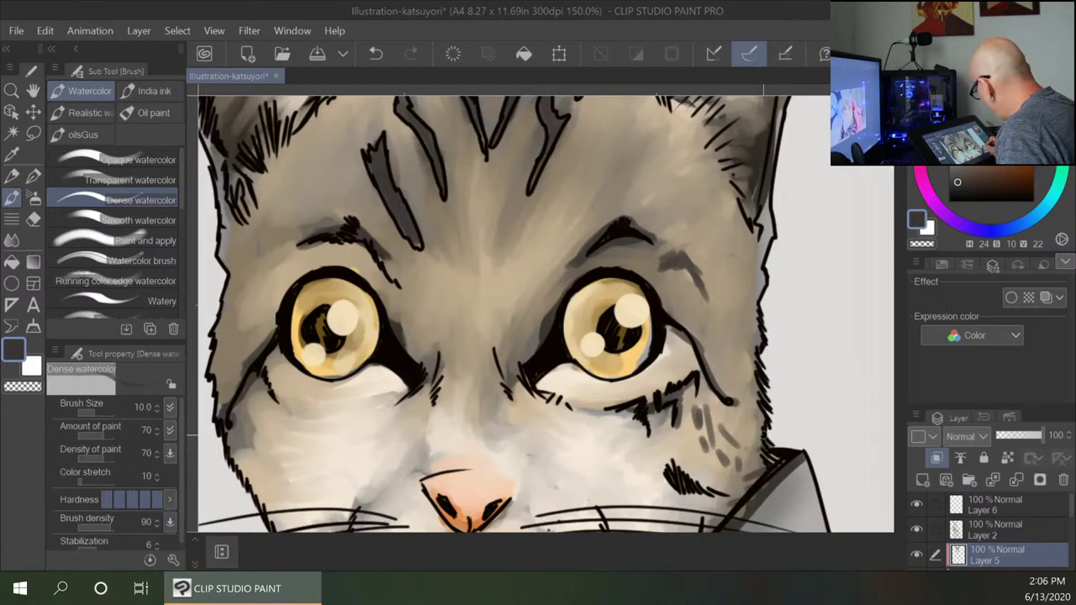
mouse_move(683, 454)
left_mouse_down()
mouse_move(694, 481)
mouse_move(716, 491)
left_mouse_up()
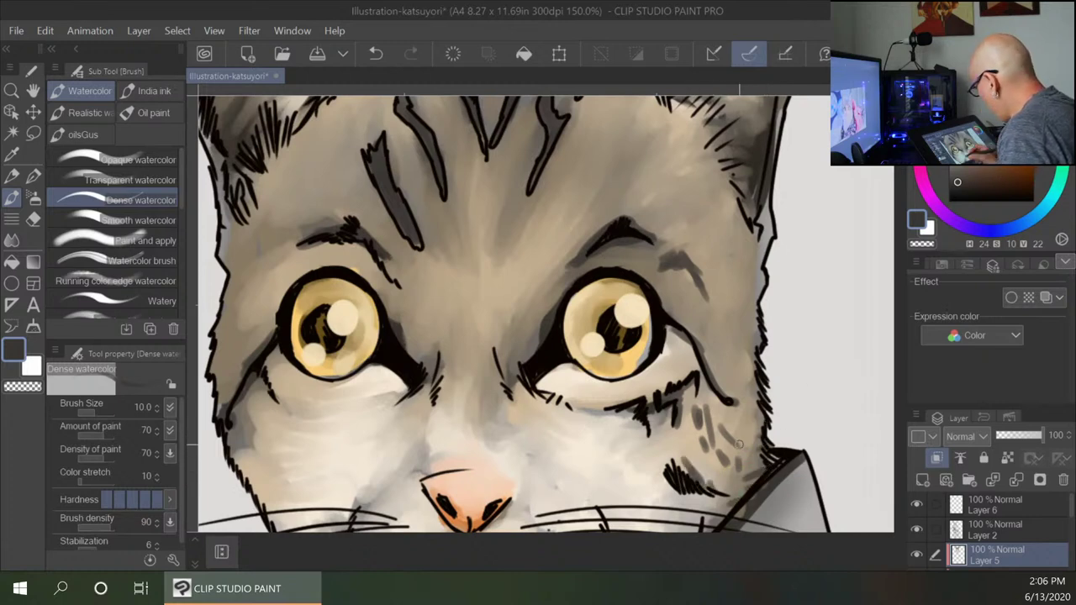
left_click_drag(238, 409, 229, 431)
Paint dark fur markings beside the inner eyebrows, a branching mark in the forehead's center, and strokes near the left ear's base.
scroll(227, 449, "down", 3)
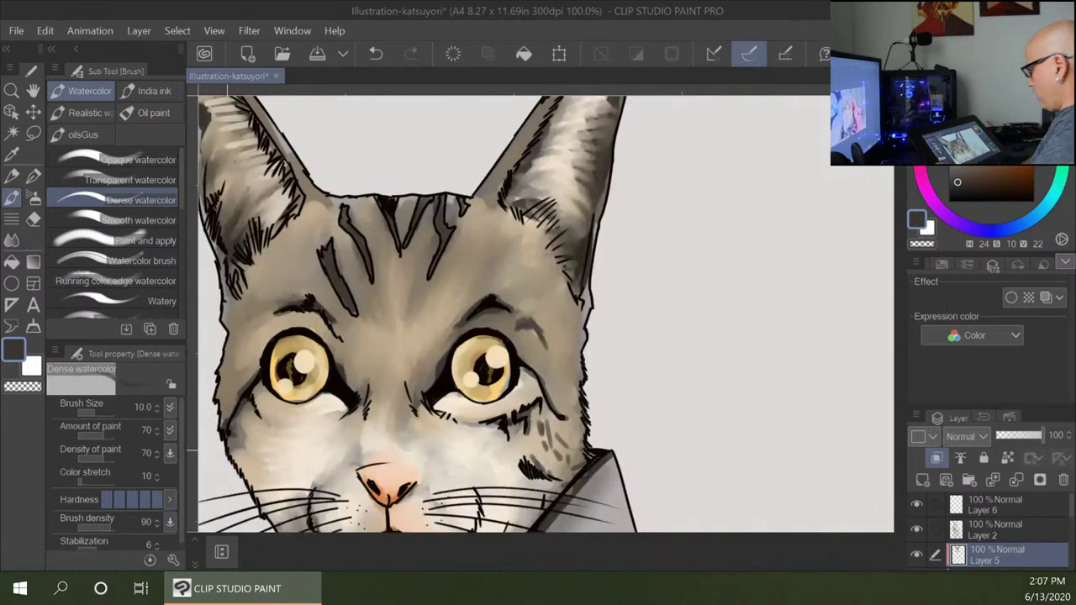
key("ctrl+plus")
key("ctrl+plus")
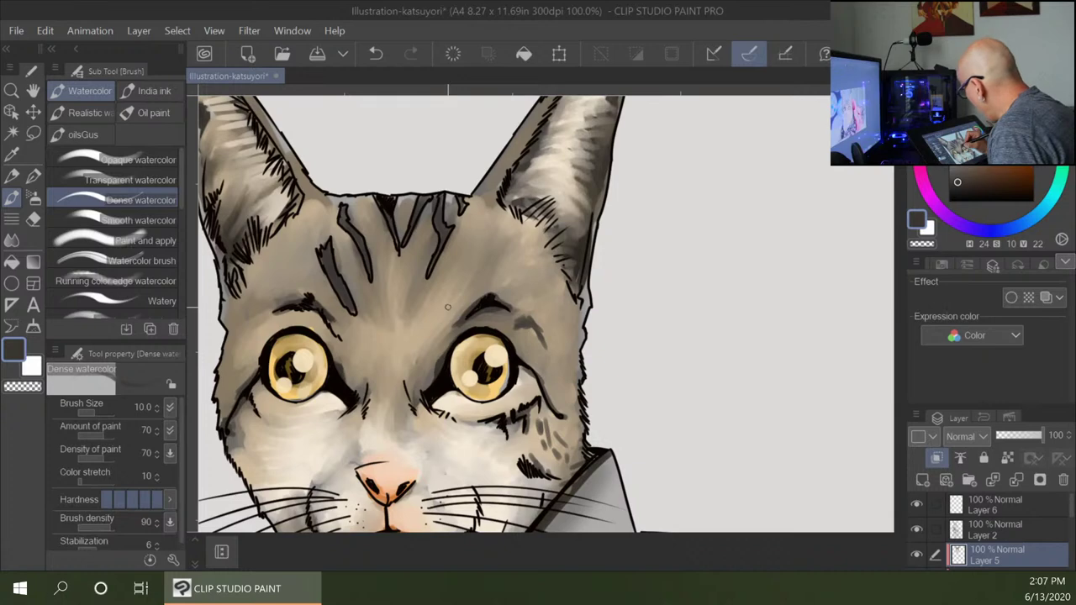
mouse_move(446, 298)
left_mouse_down()
mouse_move(440, 328)
mouse_move(452, 328)
mouse_move(439, 323)
left_mouse_up()
mouse_move(340, 307)
left_mouse_down()
mouse_move(341, 323)
mouse_move(370, 340)
left_mouse_up()
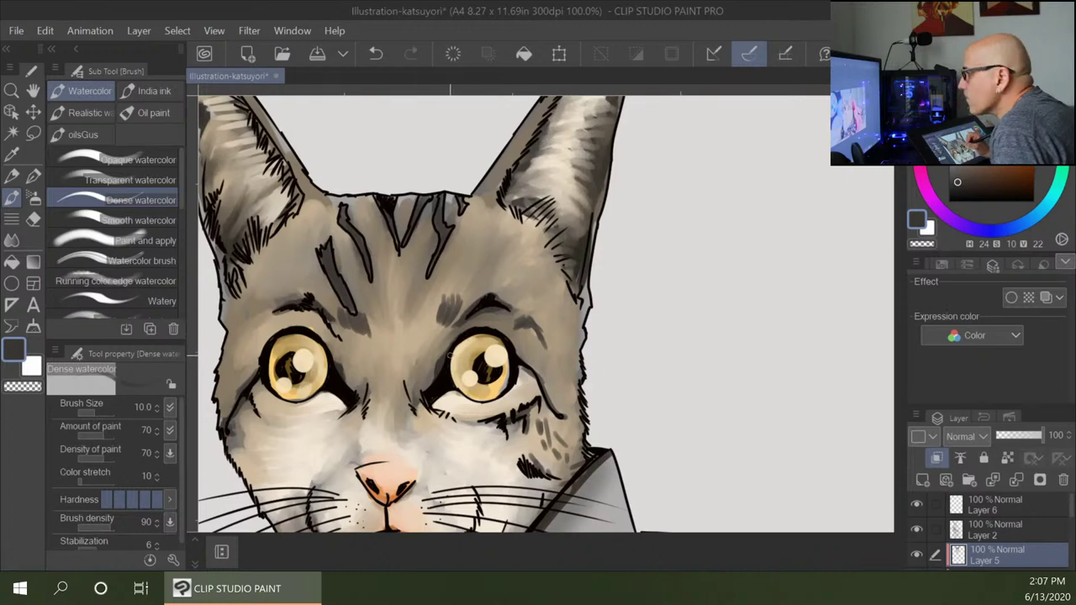
mouse_move(395, 277)
left_mouse_down()
mouse_move(395, 304)
mouse_move(387, 297)
mouse_move(411, 294)
mouse_move(391, 314)
mouse_move(391, 347)
left_mouse_up()
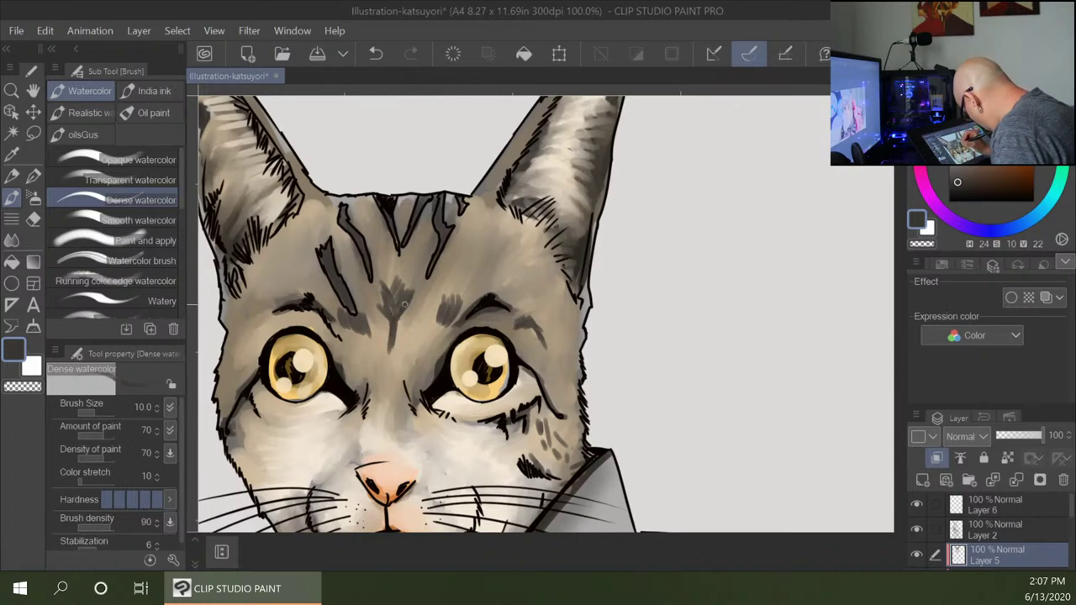
mouse_move(379, 293)
left_mouse_down()
mouse_move(402, 275)
mouse_move(406, 303)
mouse_move(391, 275)
left_mouse_up()
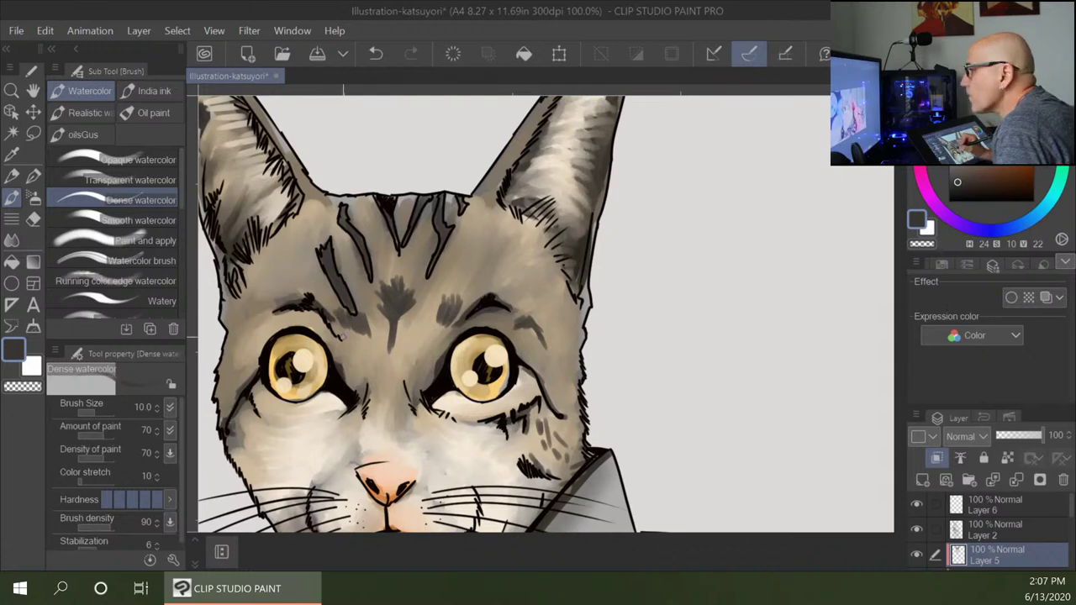
left_click_drag(338, 202, 319, 222)
mouse_move(329, 205)
left_mouse_down()
mouse_move(303, 224)
mouse_move(314, 216)
mouse_move(315, 233)
mouse_move(320, 221)
mouse_move(321, 251)
mouse_move(302, 231)
left_mouse_up()
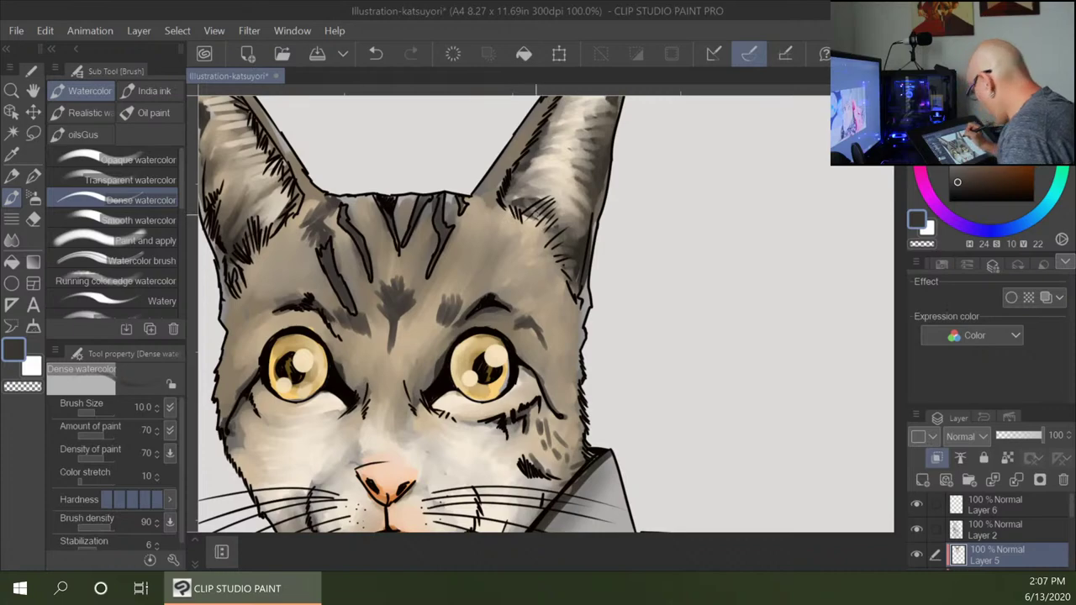
Paint short dark fur strokes across the right temple, inside the right ear, and along the inner side of the left eye.
scroll(535, 218, "down", 1)
scroll(536, 217, "down", 2)
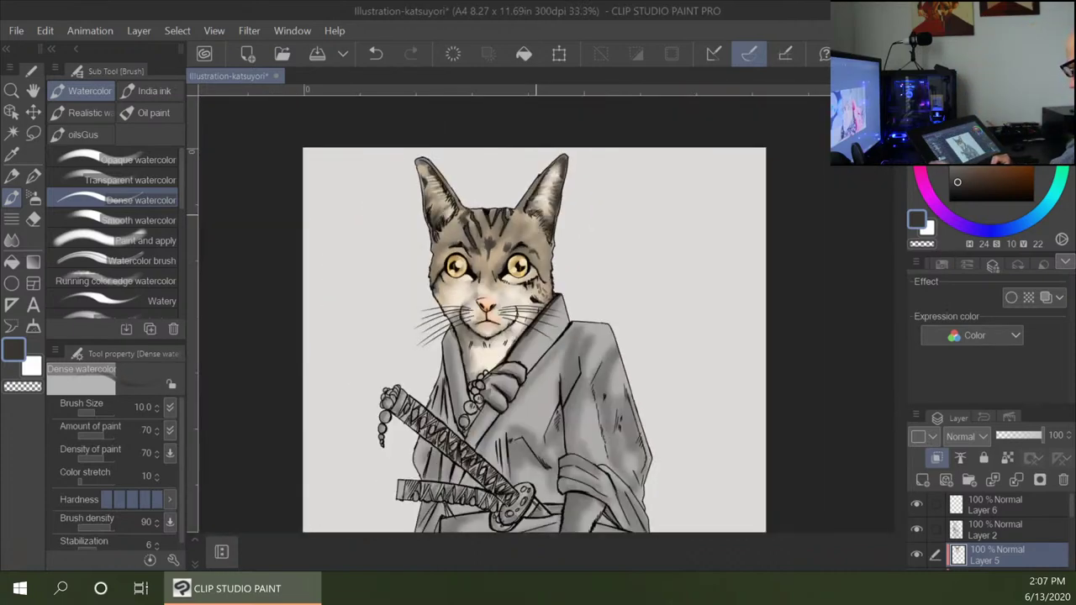
scroll(535, 217, "up", 3)
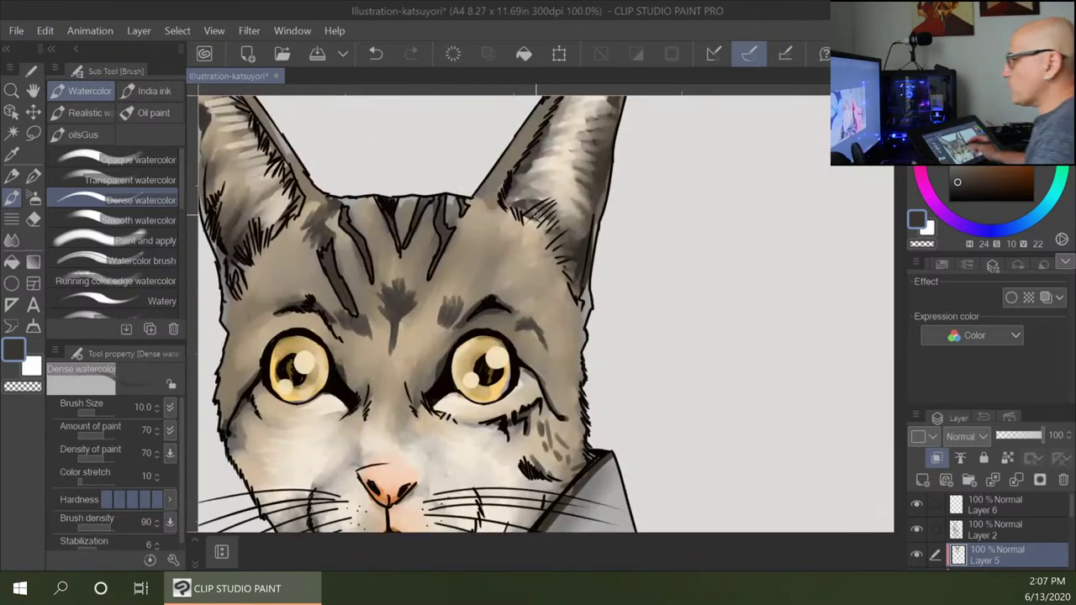
mouse_move(487, 240)
left_mouse_down()
mouse_move(481, 264)
mouse_move(503, 250)
mouse_move(499, 262)
mouse_move(567, 301)
left_mouse_up()
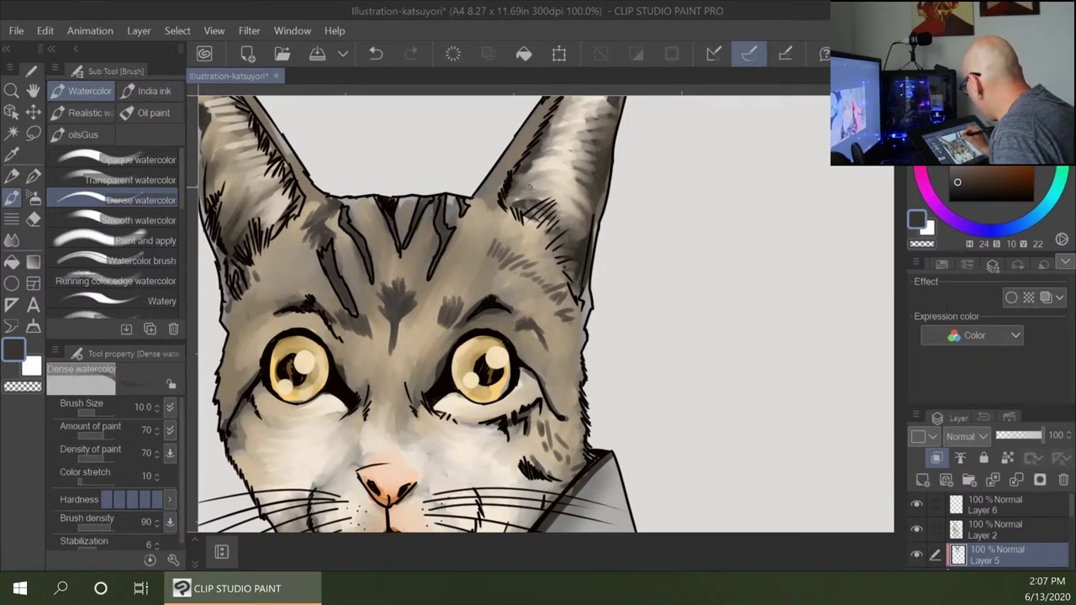
mouse_move(536, 185)
left_mouse_down()
mouse_move(592, 167)
mouse_move(532, 173)
mouse_move(599, 161)
mouse_move(551, 146)
mouse_move(597, 145)
mouse_move(579, 132)
mouse_move(610, 131)
mouse_move(601, 127)
mouse_move(612, 118)
mouse_move(559, 127)
mouse_move(618, 109)
mouse_move(572, 108)
left_mouse_up()
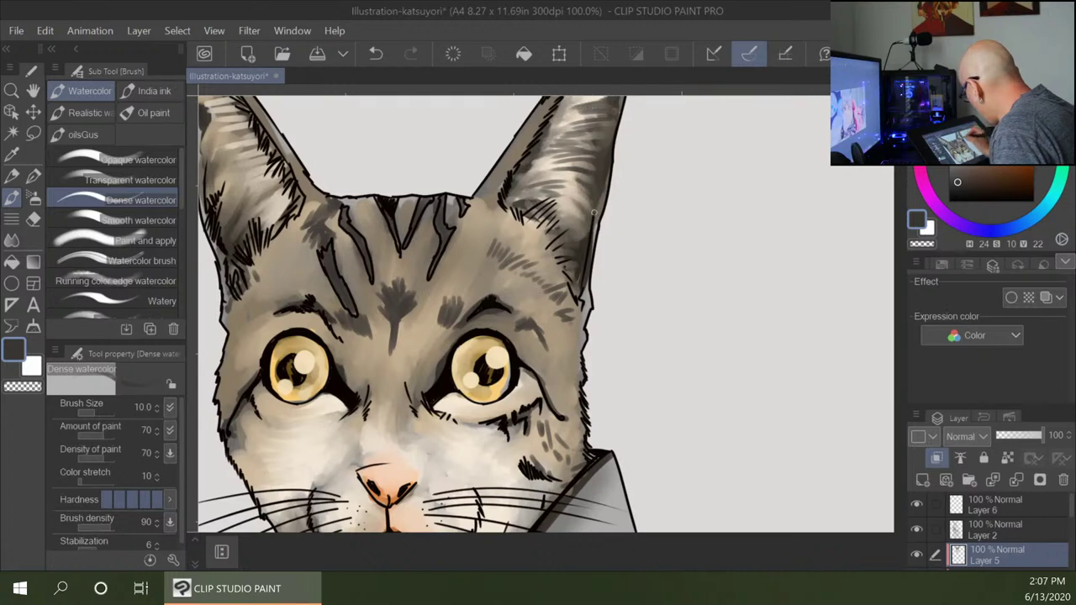
mouse_move(597, 204)
left_mouse_down()
mouse_move(558, 202)
mouse_move(586, 226)
mouse_move(567, 218)
mouse_move(571, 227)
mouse_move(520, 244)
mouse_move(526, 284)
left_mouse_up()
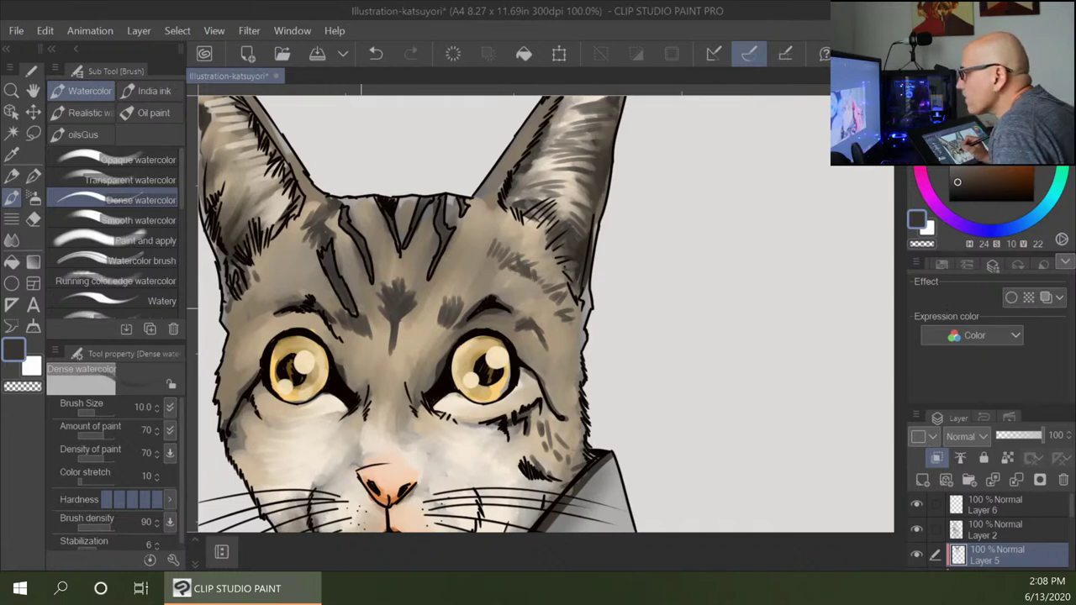
left_click_drag(354, 347, 360, 362)
mouse_move(359, 350)
left_mouse_down()
mouse_move(367, 391)
mouse_move(349, 359)
mouse_move(365, 403)
left_mouse_up()
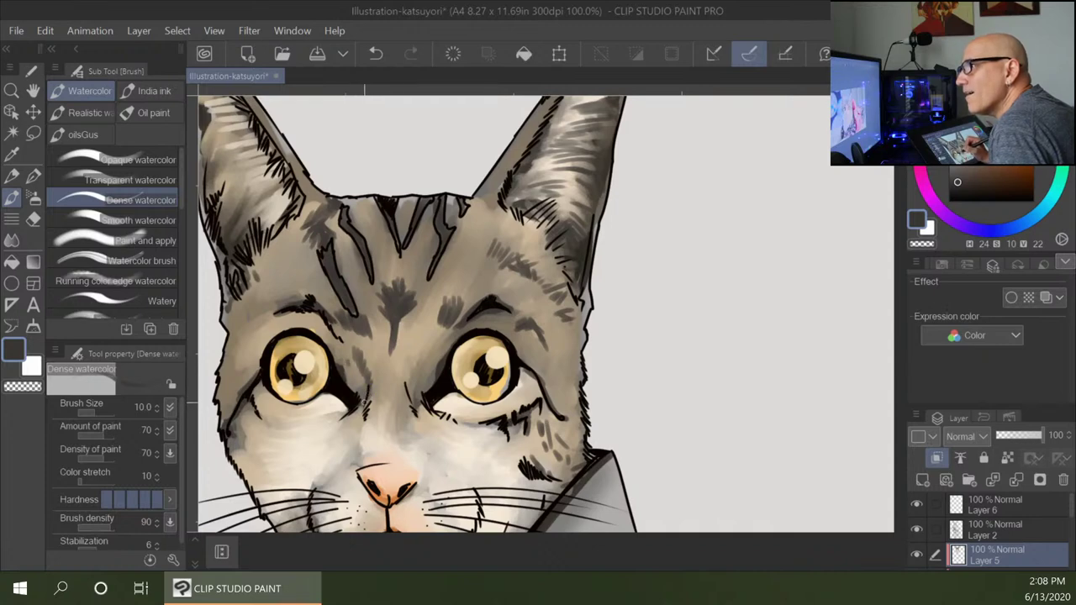
Paint dark grey fur strokes beside the right eye's inner side, at the left eyebrow's outer end, and on the left temple.
mouse_move(422, 351)
left_mouse_down()
mouse_move(407, 387)
mouse_move(410, 358)
mouse_move(411, 394)
left_mouse_up()
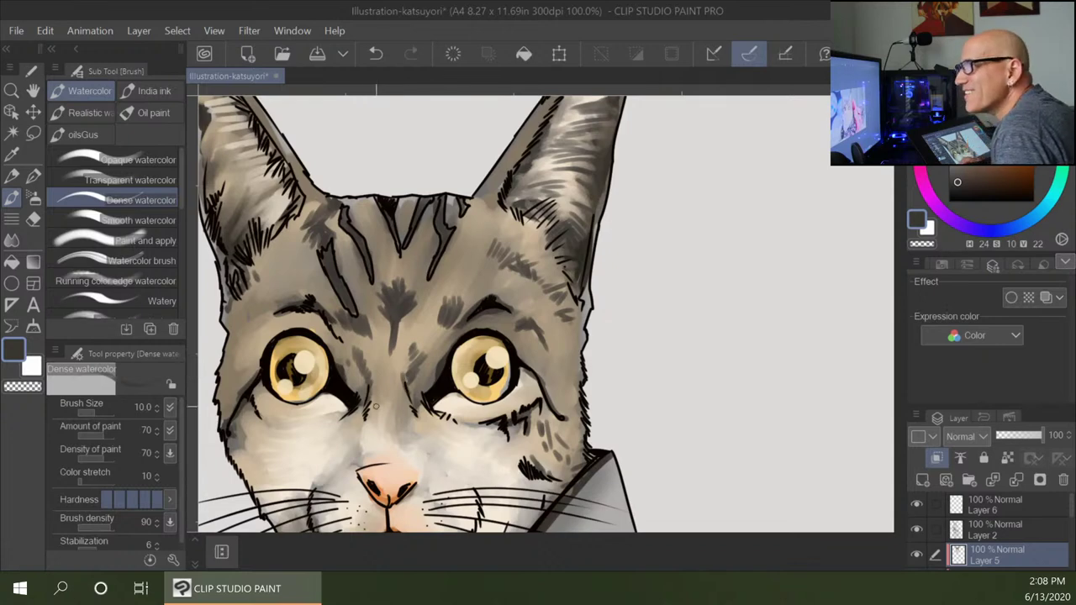
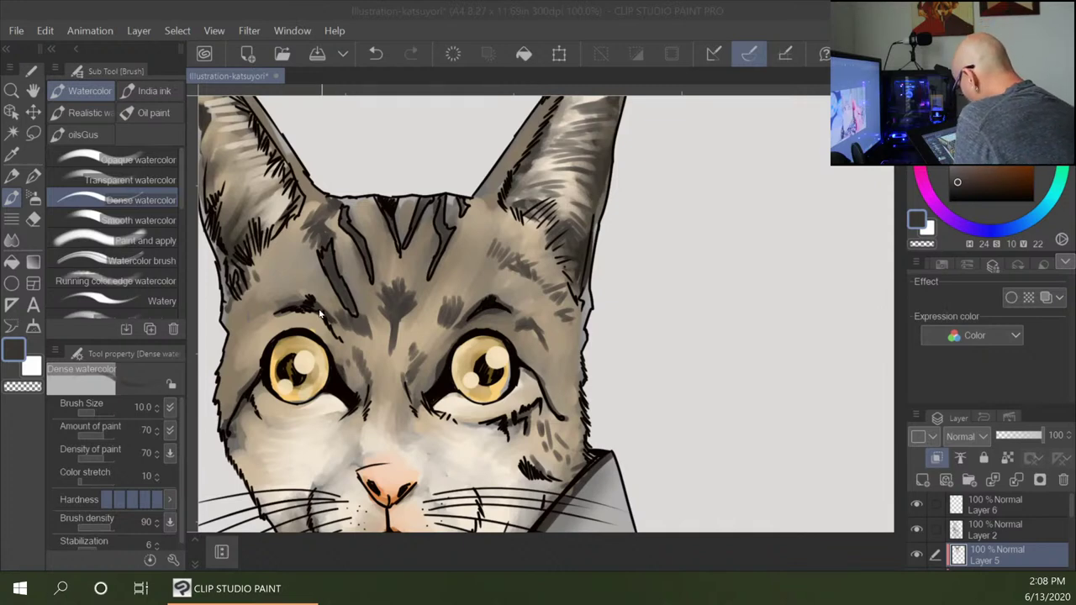
left_click_drag(271, 309, 261, 319)
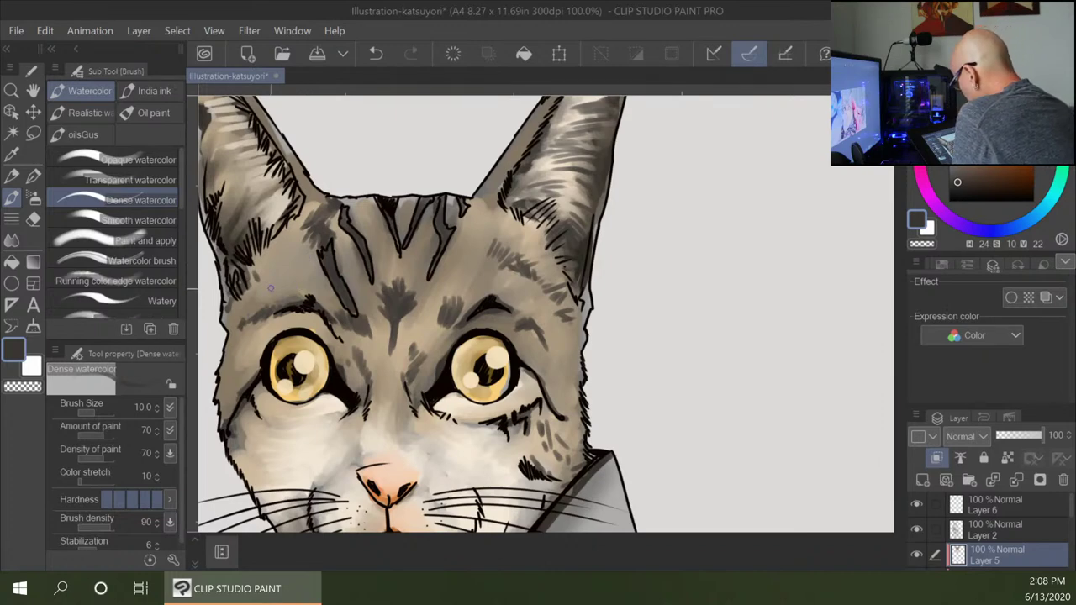
mouse_move(271, 288)
left_mouse_down()
mouse_move(286, 277)
mouse_move(269, 288)
left_mouse_up()
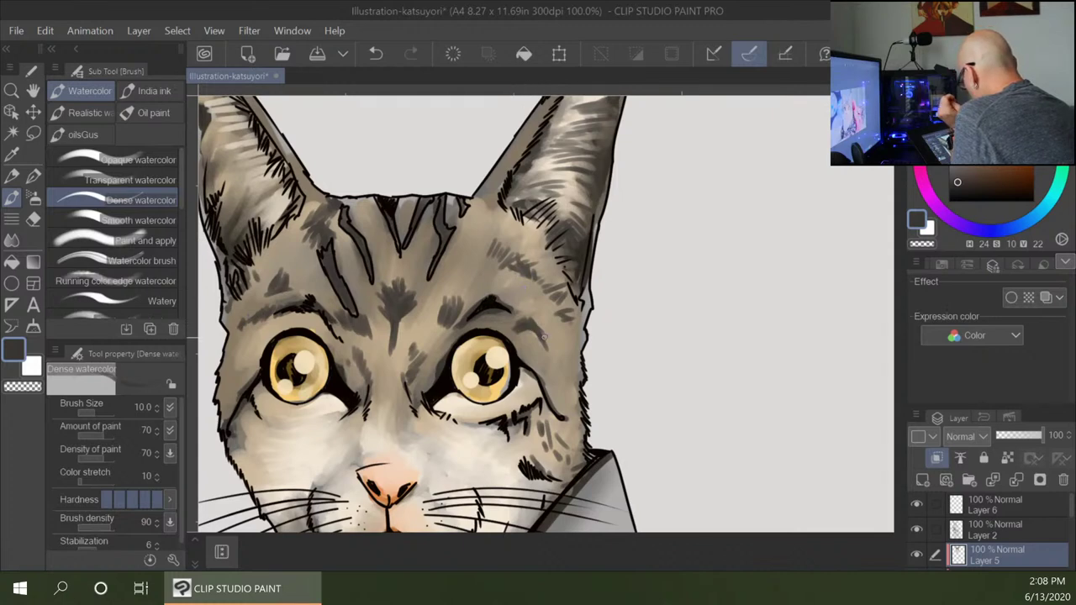
Choose a near-black brown (H 24, S 19, V 8) and deepen the markings on the forehead, right brow, right temple, and right ear's base.
left_click(965, 194)
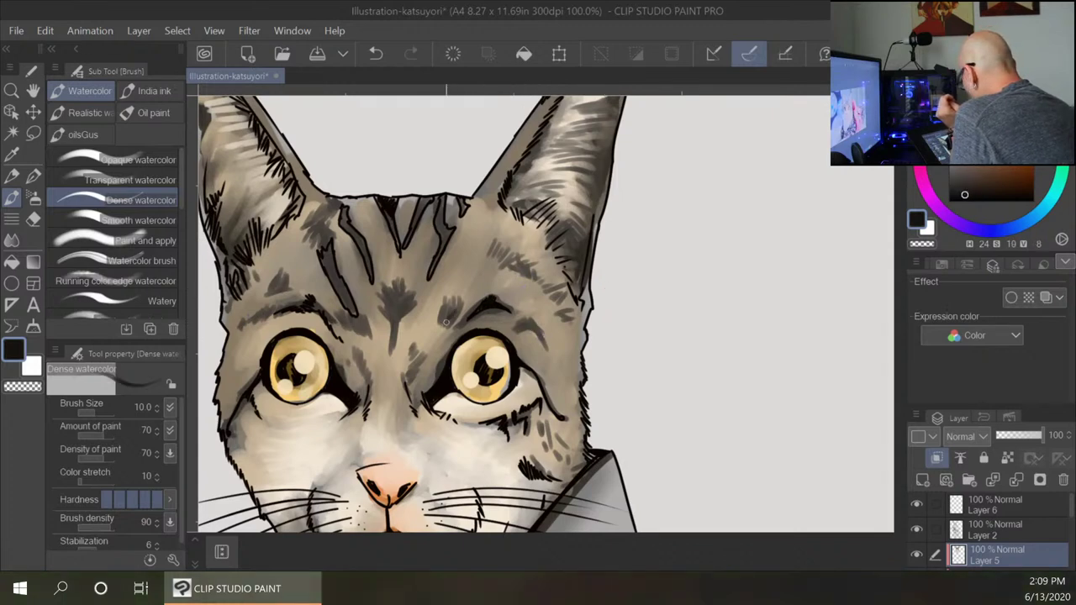
left_click_drag(444, 318, 451, 324)
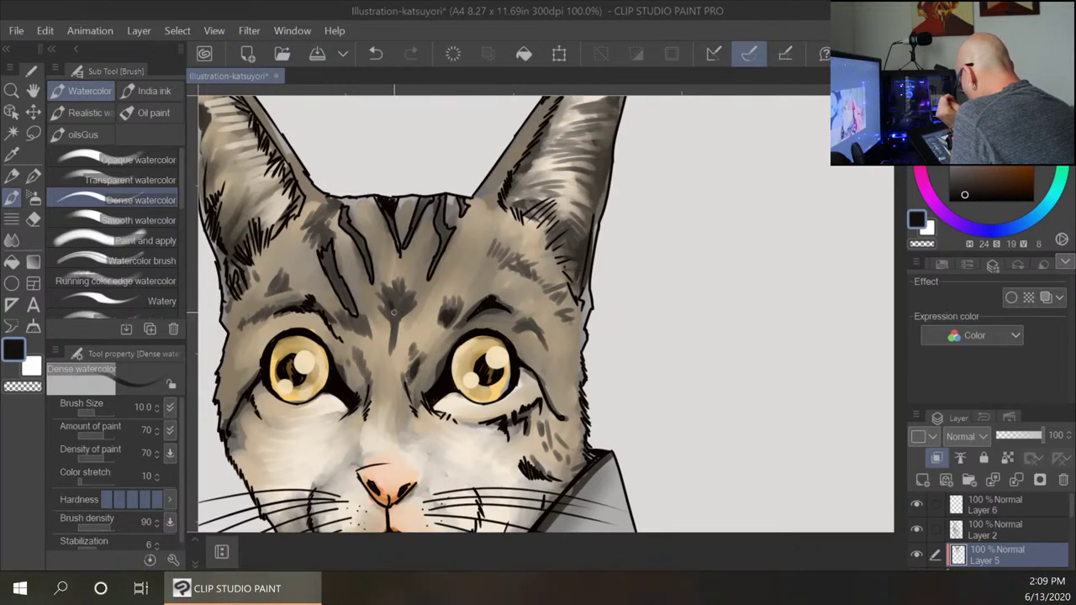
left_click_drag(393, 304, 397, 318)
left_click_drag(518, 324, 545, 340)
left_click_drag(512, 264, 544, 283)
left_click_drag(584, 239, 561, 259)
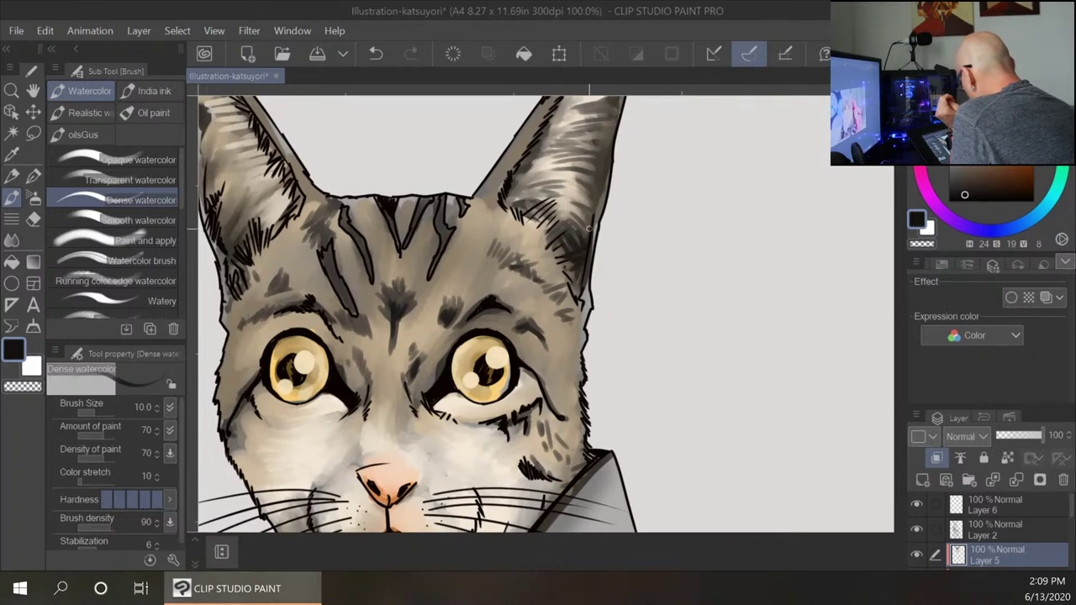
mouse_move(592, 227)
left_mouse_down()
mouse_move(576, 240)
mouse_move(587, 224)
left_mouse_up()
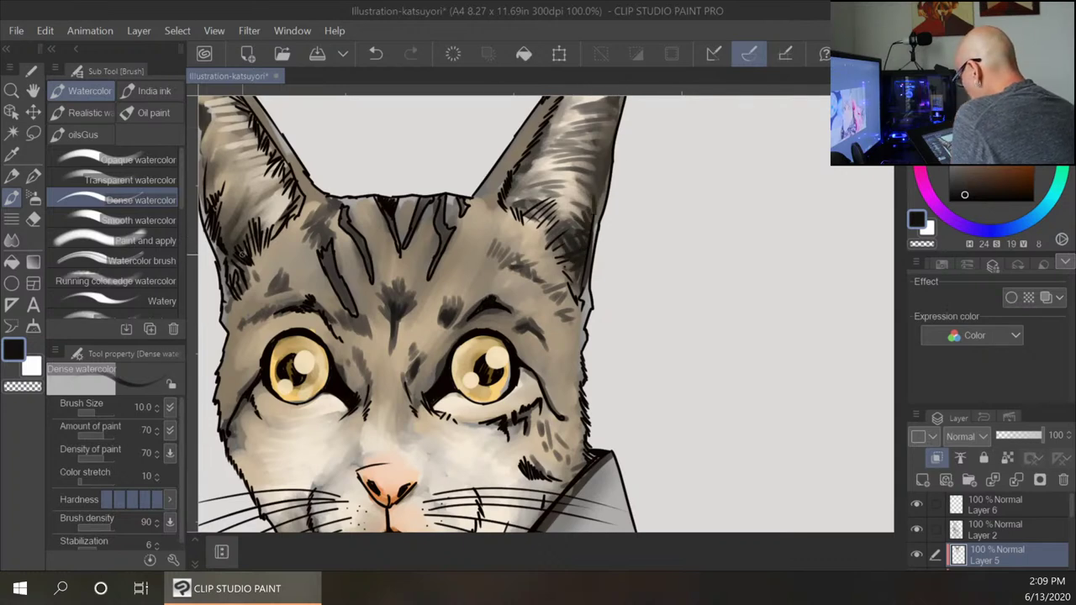
Deepen the shadows inside the left ear with near-black strokes from its base up along both edges.
left_click_drag(234, 242, 229, 268)
left_click_drag(240, 220, 221, 236)
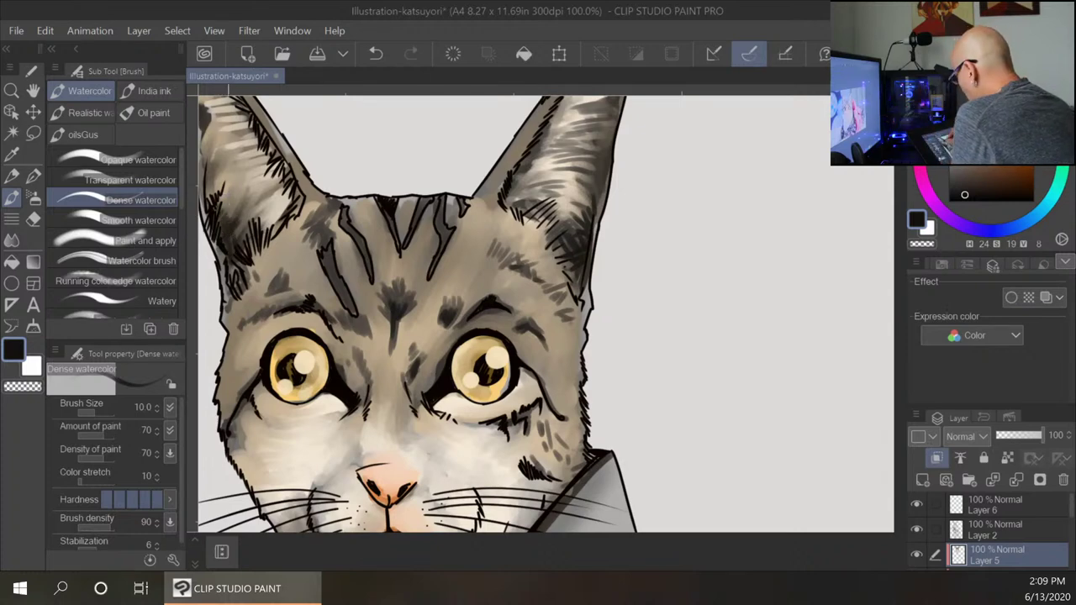
mouse_move(222, 187)
left_mouse_down()
mouse_move(212, 199)
mouse_move(210, 186)
left_mouse_up()
left_click_drag(216, 156, 205, 170)
left_click_drag(286, 178, 268, 182)
mouse_move(288, 182)
left_mouse_down()
mouse_move(272, 187)
mouse_move(249, 169)
left_mouse_up()
mouse_move(275, 155)
left_mouse_down()
mouse_move(244, 167)
mouse_move(239, 144)
left_mouse_up()
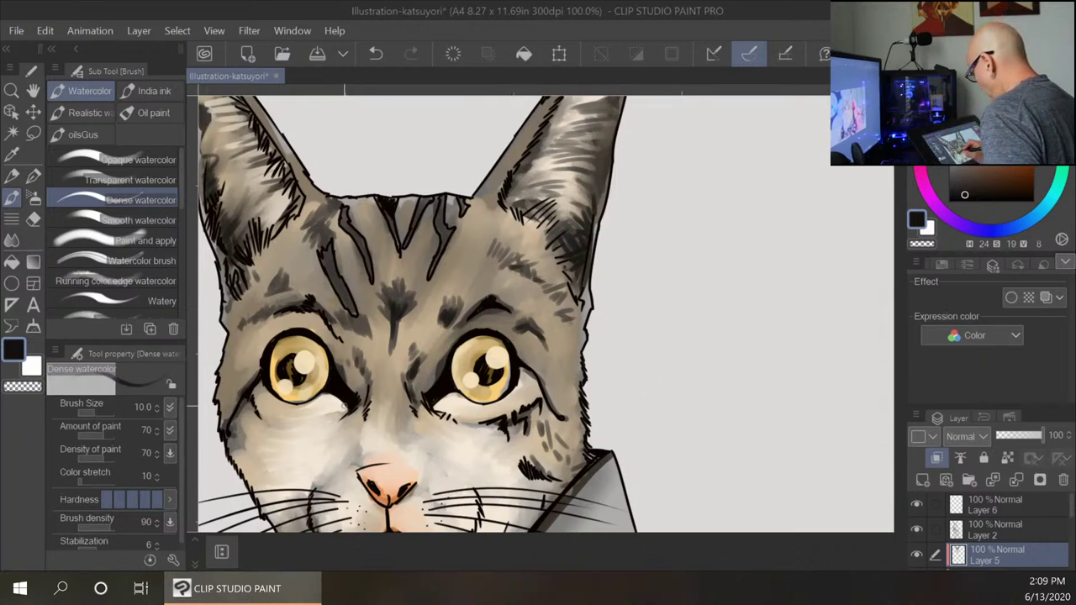
Paint short near-black fur marks below the left eye, on the left cheek's outer edge, and on the cheek below the right eye.
left_click_drag(327, 393, 338, 401)
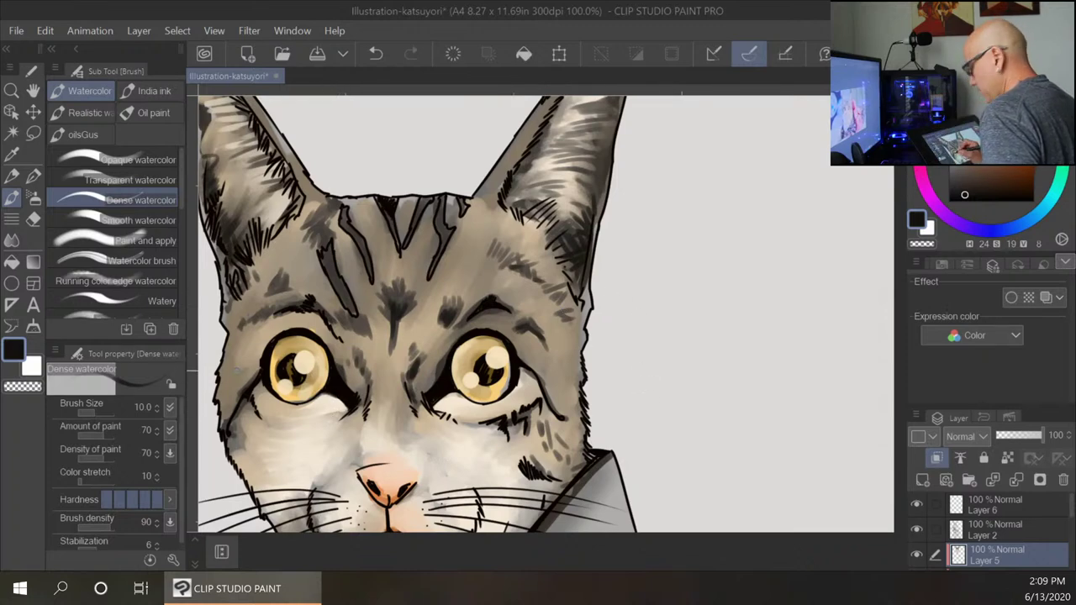
left_click_drag(259, 417, 275, 432)
left_click_drag(272, 425, 286, 438)
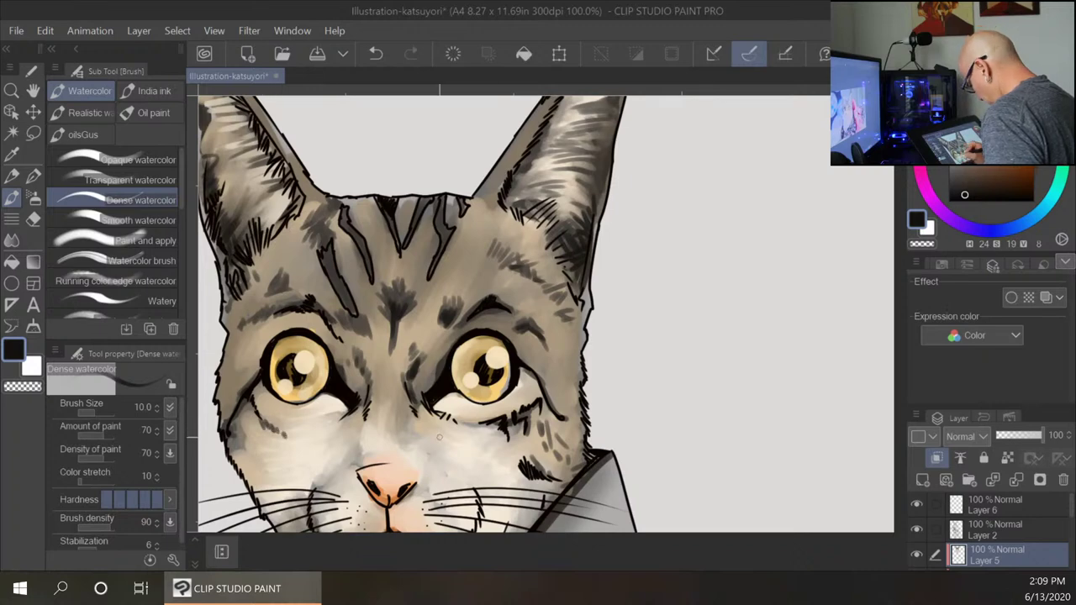
left_click_drag(511, 434, 493, 453)
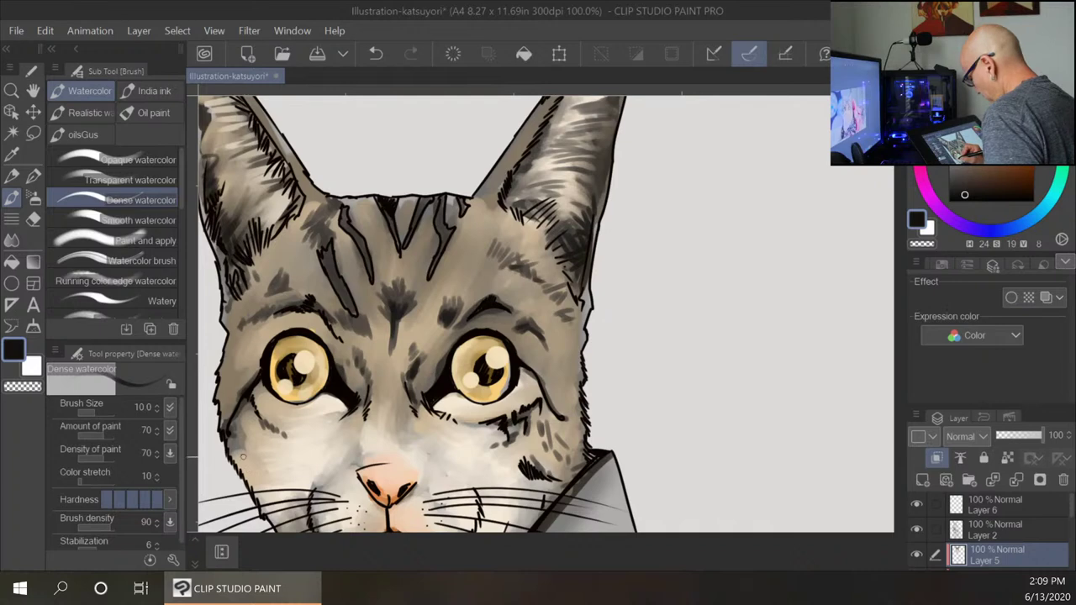
left_click_drag(235, 441, 248, 454)
left_click_drag(250, 450, 265, 461)
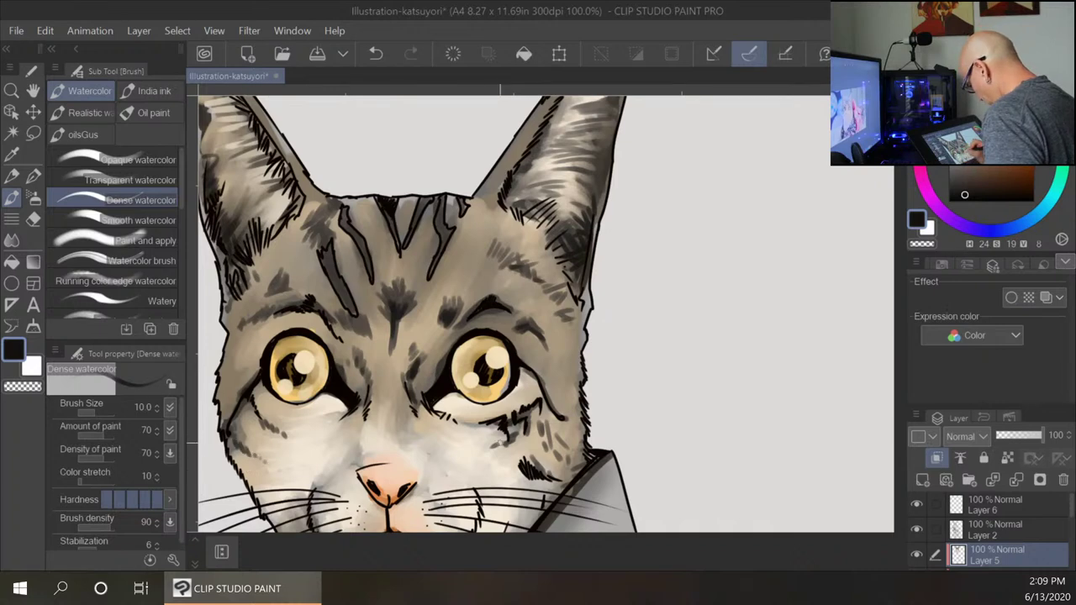
Choose a near-white color (H 24, S 3, V 98), set the brush size to 12, and paint a highlight along the nose bridge.
scroll(528, 465, "down", 2)
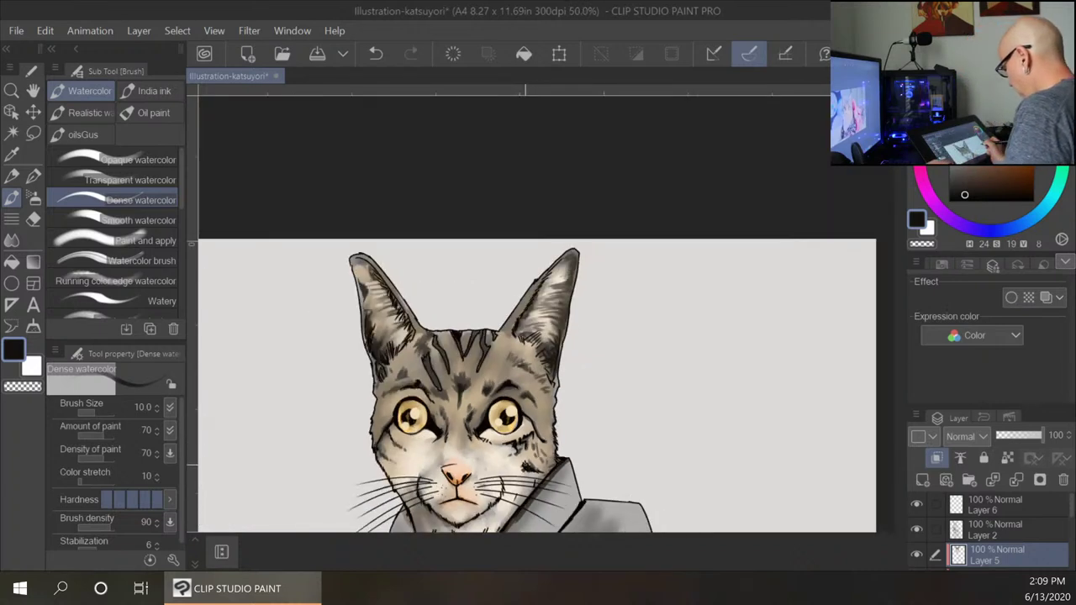
left_click_drag(695, 458, 629, 330)
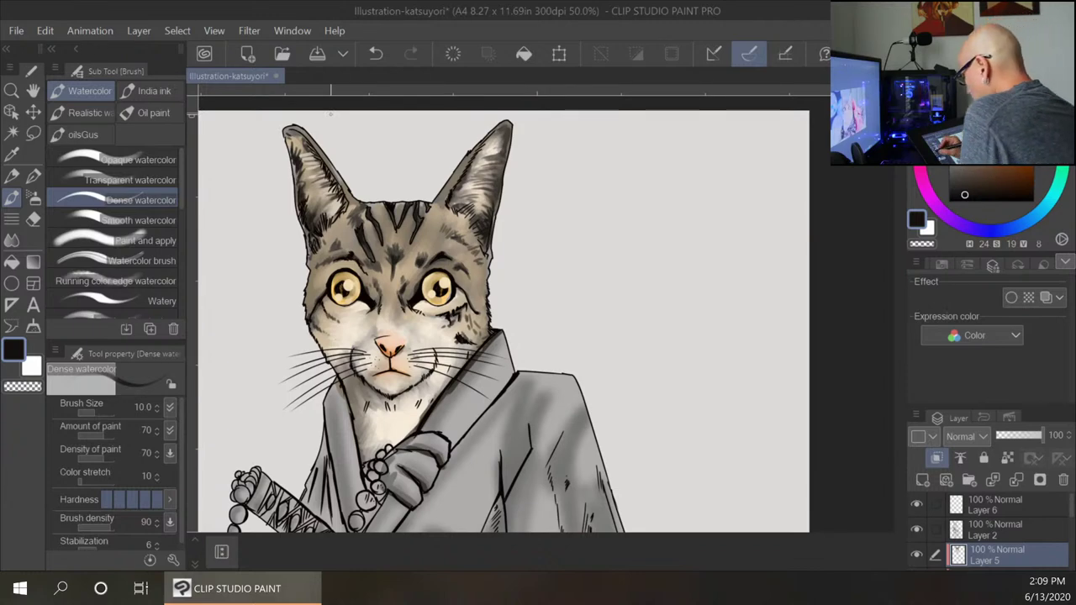
double_click(13, 351)
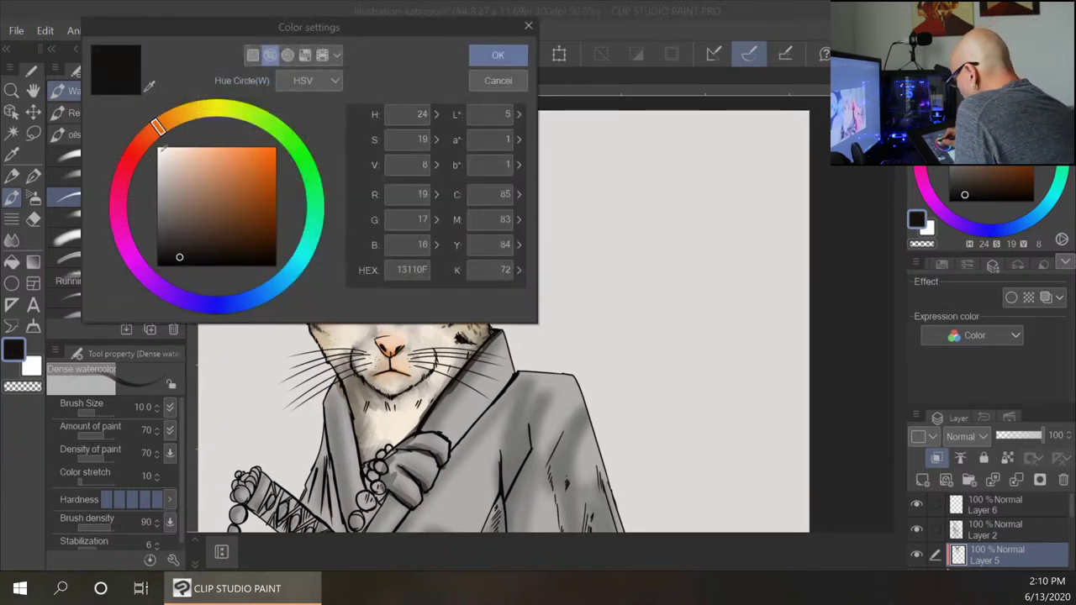
left_click(162, 148)
left_click(496, 54)
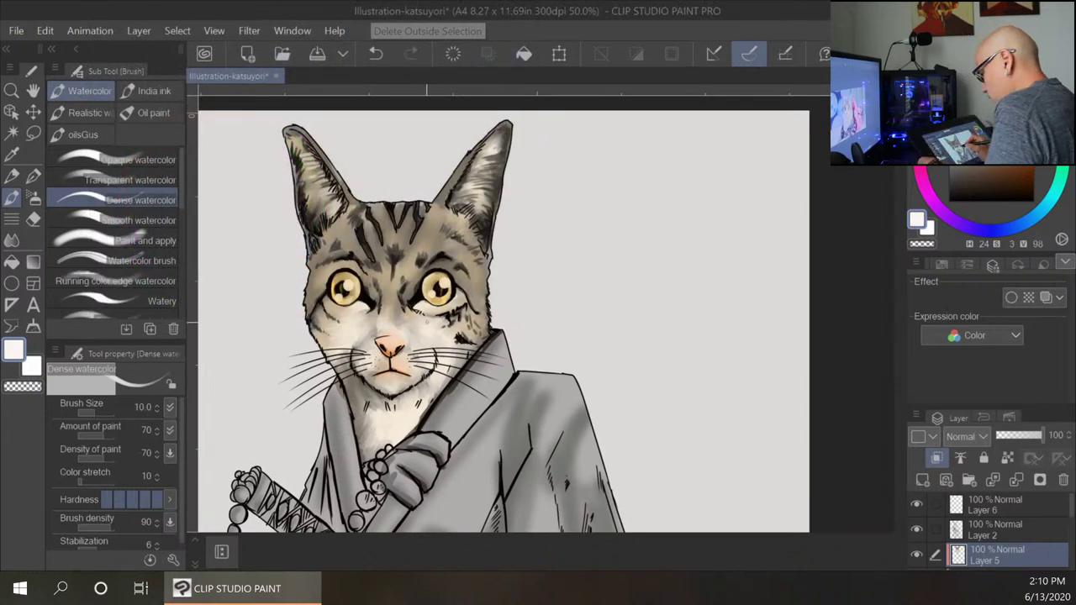
scroll(428, 323, "up", 5)
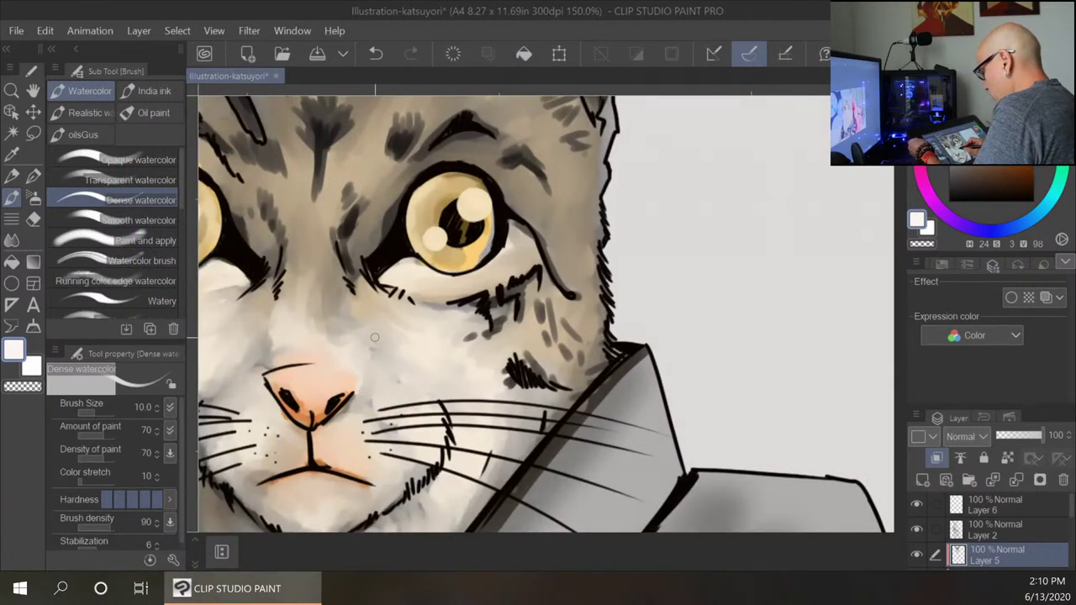
key("bracketright")
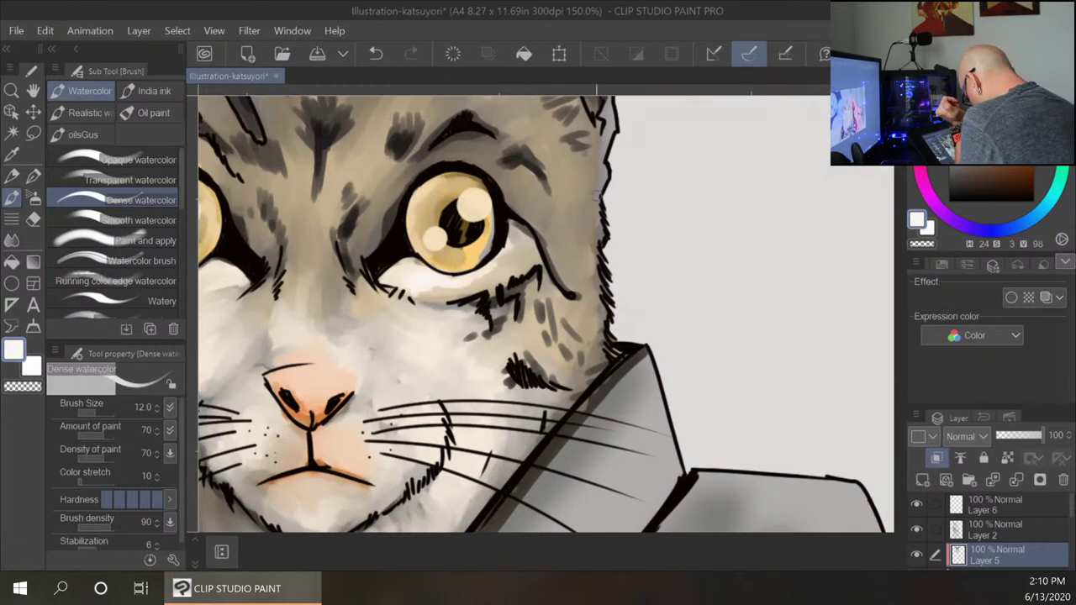
left_click_drag(471, 367, 536, 345)
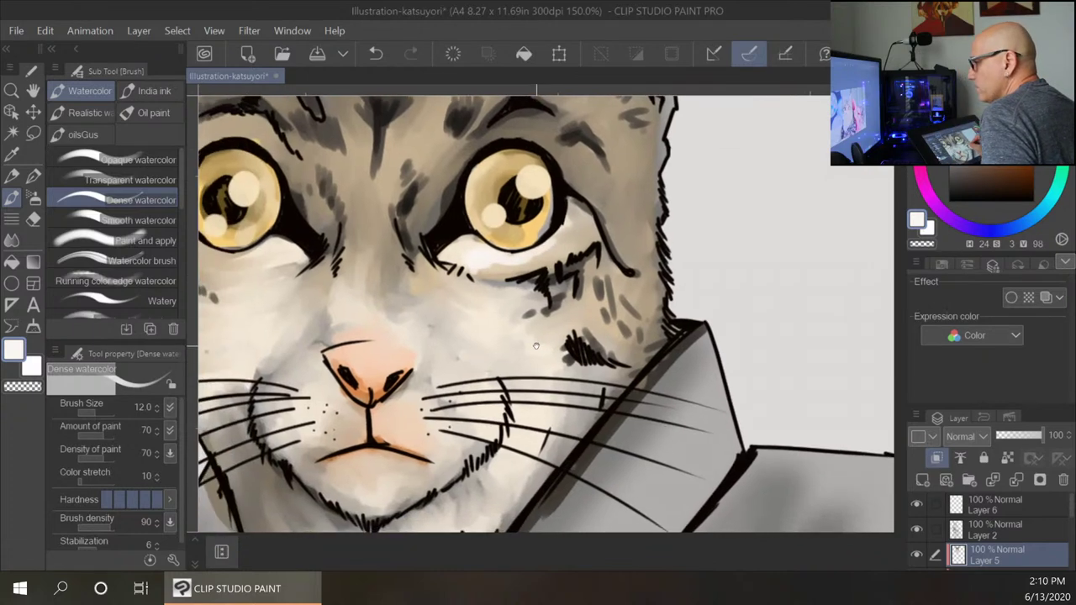
left_click_drag(362, 276, 356, 301)
mouse_move(370, 266)
left_mouse_down()
mouse_move(384, 301)
mouse_move(369, 263)
mouse_move(353, 301)
mouse_move(380, 296)
mouse_move(375, 316)
mouse_move(393, 325)
mouse_move(360, 329)
mouse_move(397, 334)
mouse_move(354, 337)
mouse_move(386, 321)
mouse_move(370, 276)
mouse_move(379, 341)
mouse_move(365, 332)
mouse_move(381, 338)
mouse_move(365, 362)
mouse_move(362, 349)
mouse_move(427, 344)
mouse_move(402, 331)
mouse_move(388, 294)
left_mouse_up()
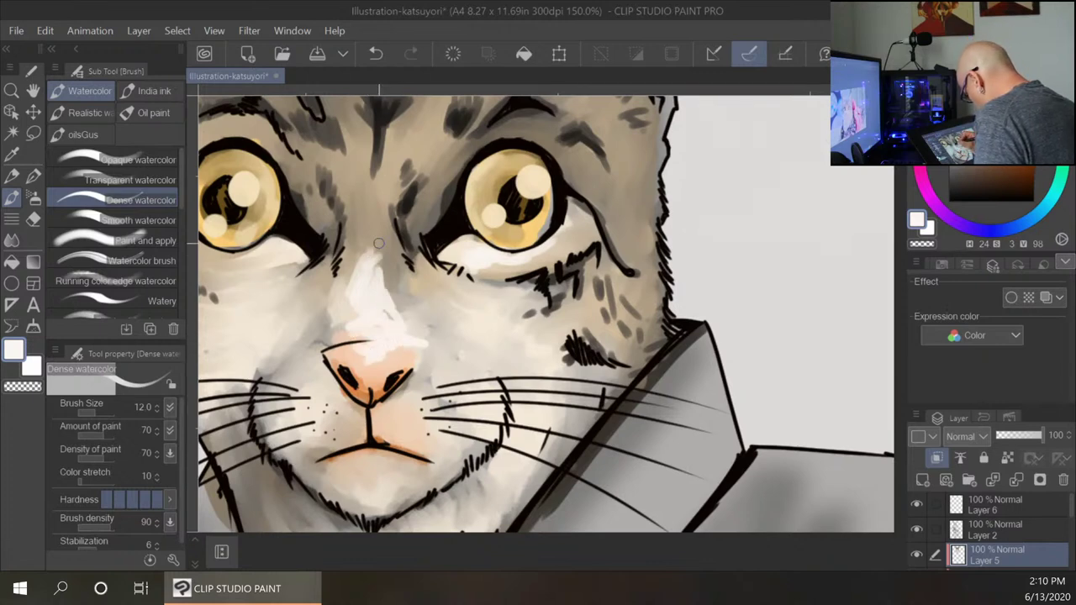
mouse_move(379, 244)
left_mouse_down()
mouse_move(370, 238)
mouse_move(390, 277)
left_mouse_up()
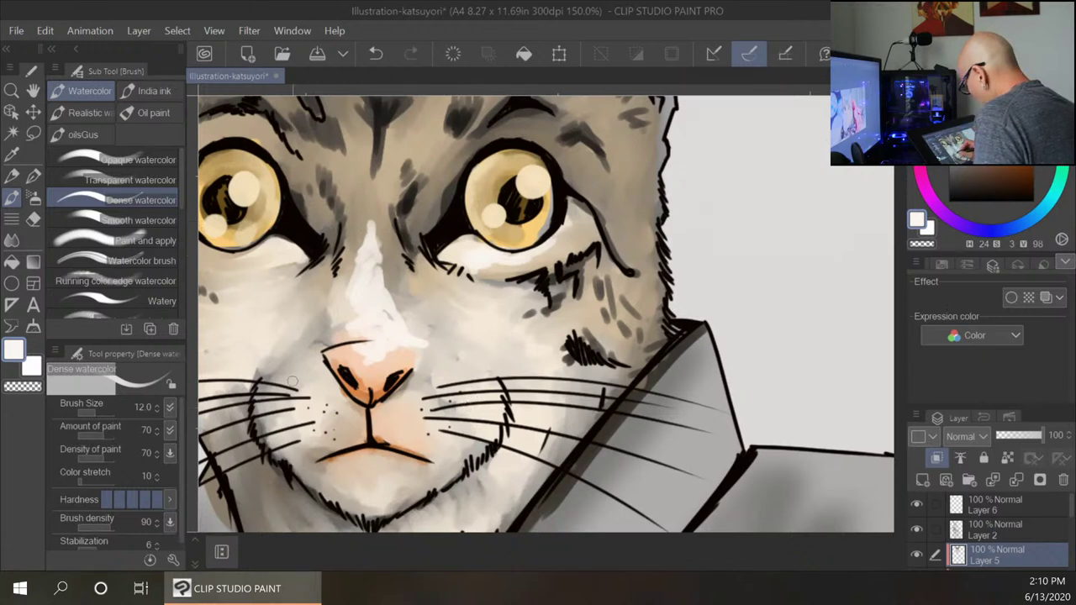
Paint near-white highlights on the muzzle left of the nose and across the chin below the mouth.
mouse_move(292, 382)
left_mouse_down()
mouse_move(313, 370)
mouse_move(296, 363)
left_mouse_up()
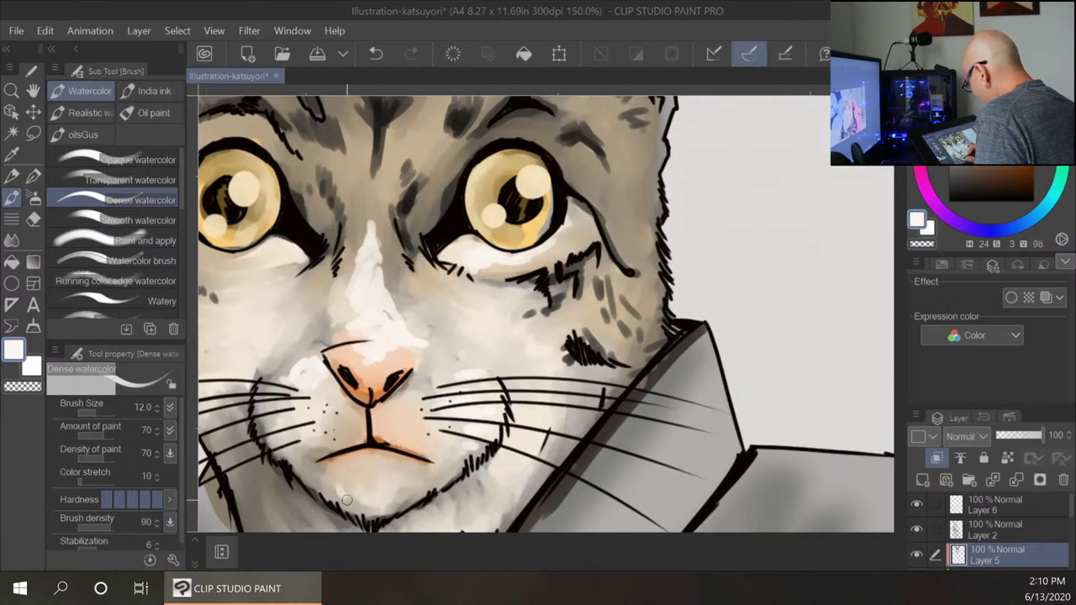
mouse_move(355, 492)
left_mouse_down()
mouse_move(393, 476)
mouse_move(423, 471)
mouse_move(364, 489)
mouse_move(352, 469)
mouse_move(341, 471)
mouse_move(359, 490)
mouse_move(353, 499)
mouse_move(330, 479)
left_mouse_up()
left_click_drag(440, 475, 386, 502)
Blend the white highlights on the nose bridge and chin into the fur with the Running color on fiber blender.
left_click(11, 239)
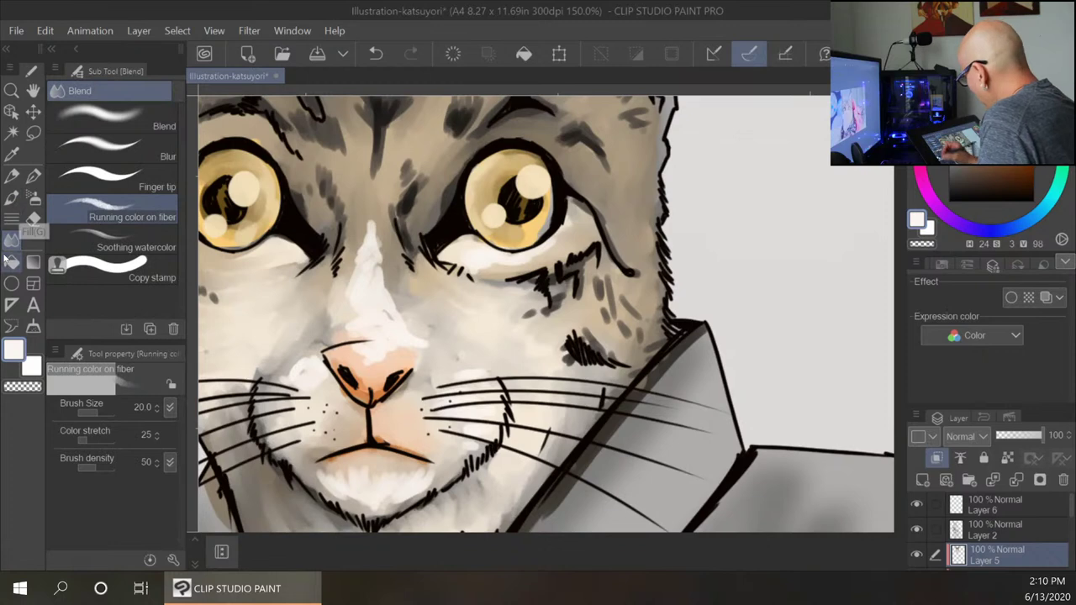
mouse_move(381, 252)
left_mouse_down()
mouse_move(357, 288)
mouse_move(386, 286)
mouse_move(356, 331)
left_mouse_up()
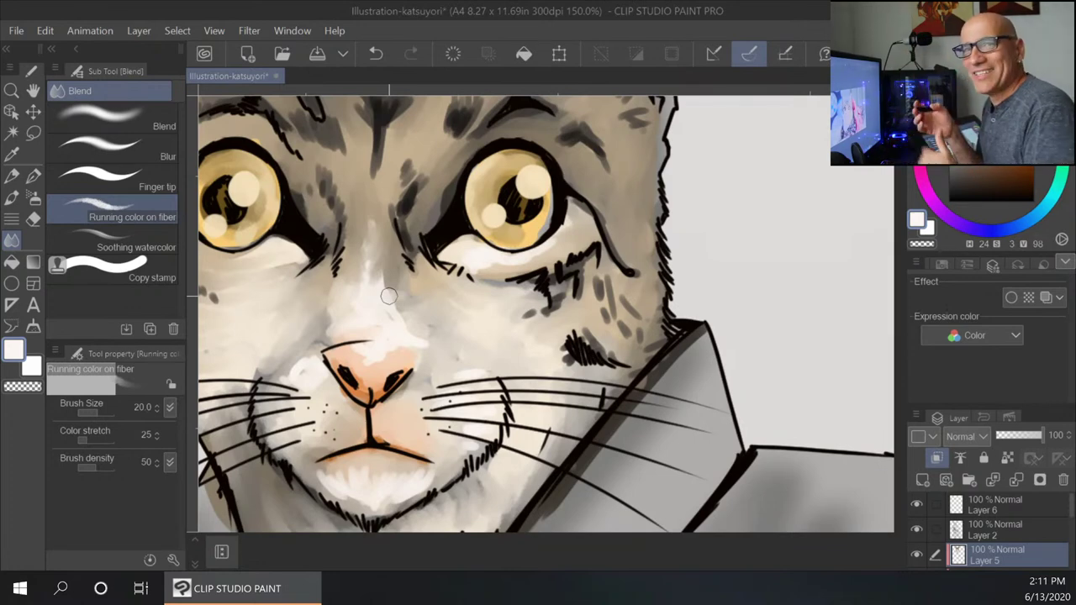
mouse_move(382, 355)
left_mouse_down()
mouse_move(394, 352)
mouse_move(365, 359)
mouse_move(354, 349)
left_mouse_up()
mouse_move(396, 321)
left_mouse_down()
mouse_move(387, 294)
mouse_move(393, 266)
left_mouse_up()
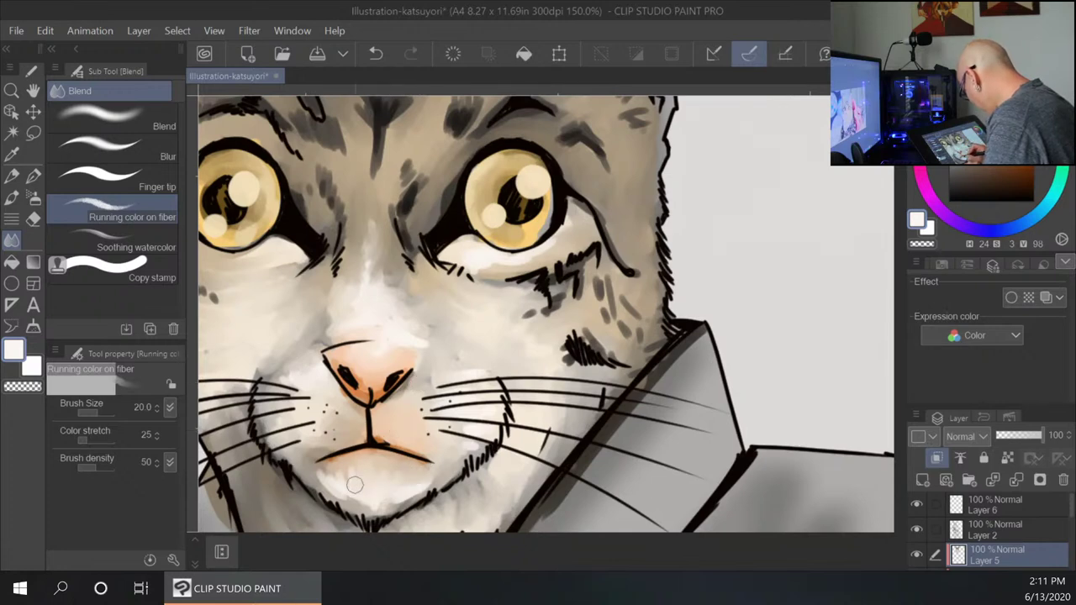
mouse_move(339, 473)
left_mouse_down()
mouse_move(355, 497)
mouse_move(385, 503)
mouse_move(410, 495)
mouse_move(435, 465)
left_mouse_up()
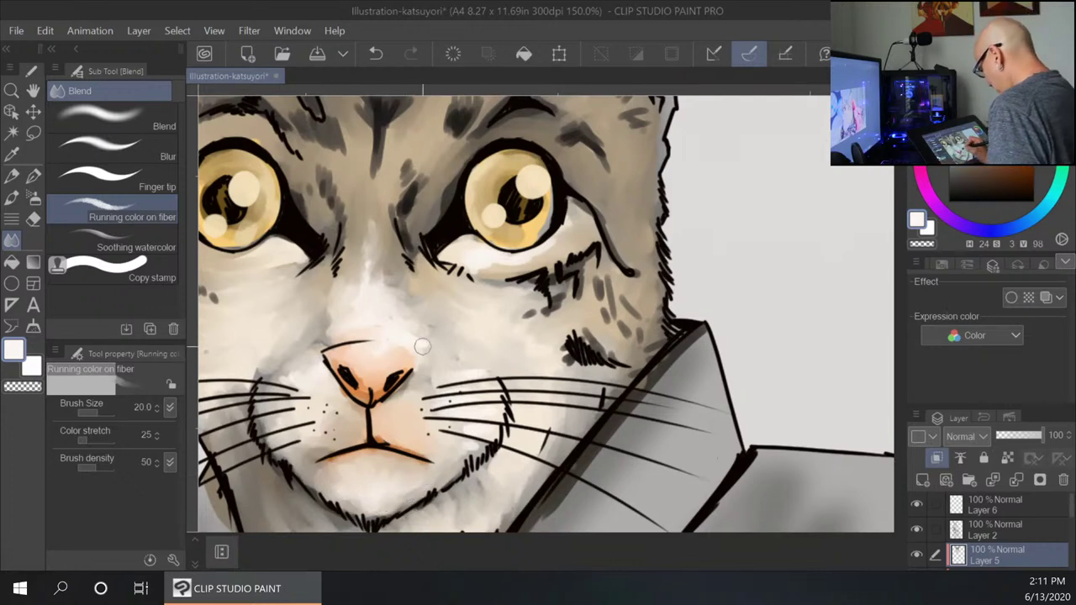
Paint near-white highlights on the neck and chest fur above the beads and collar with the Dense watercolor brush at size 15.
scroll(706, 343, "down", 3)
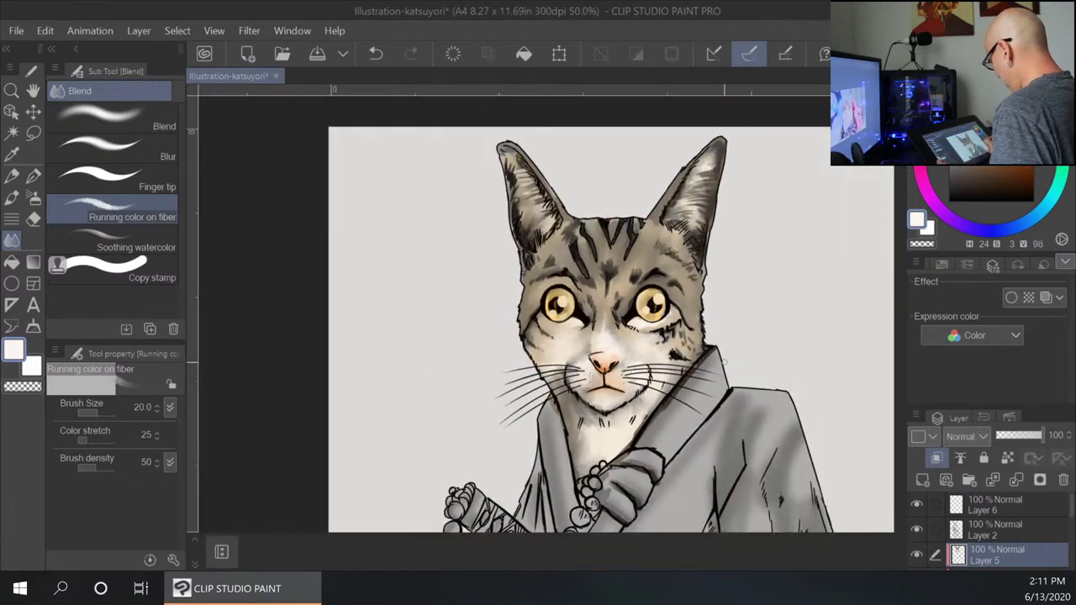
left_click_drag(809, 436, 705, 284)
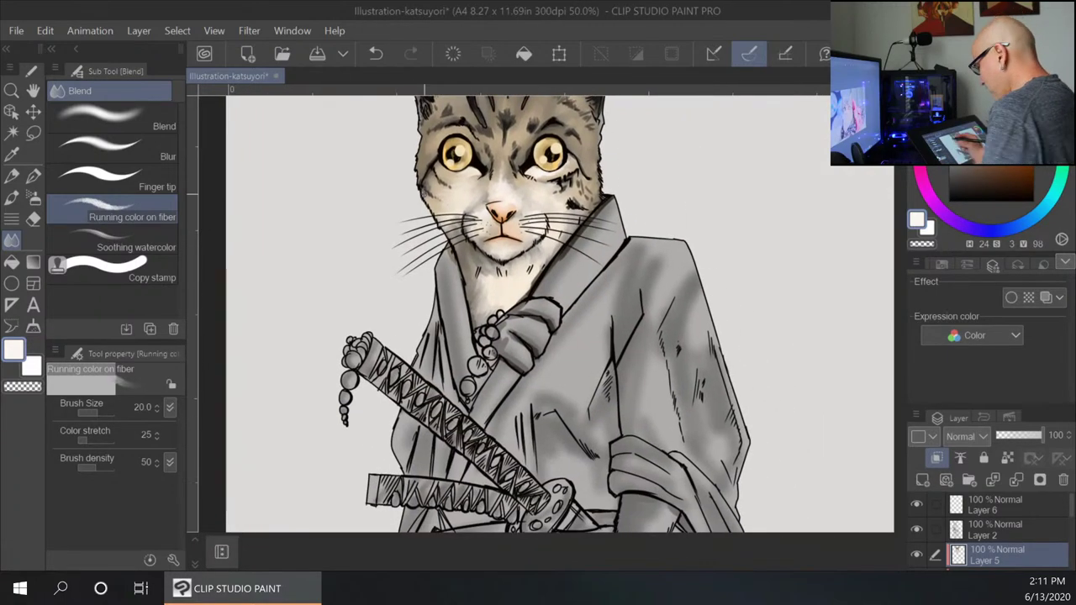
left_click(11, 198)
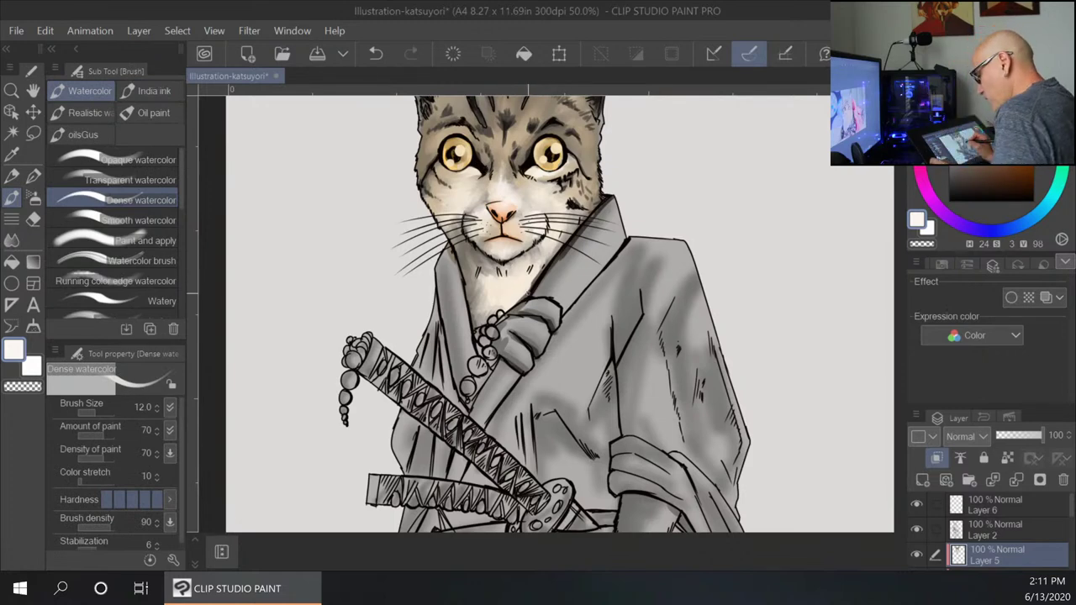
key("ctrl+plus")
key("ctrl+plus")
key("ctrl+plus")
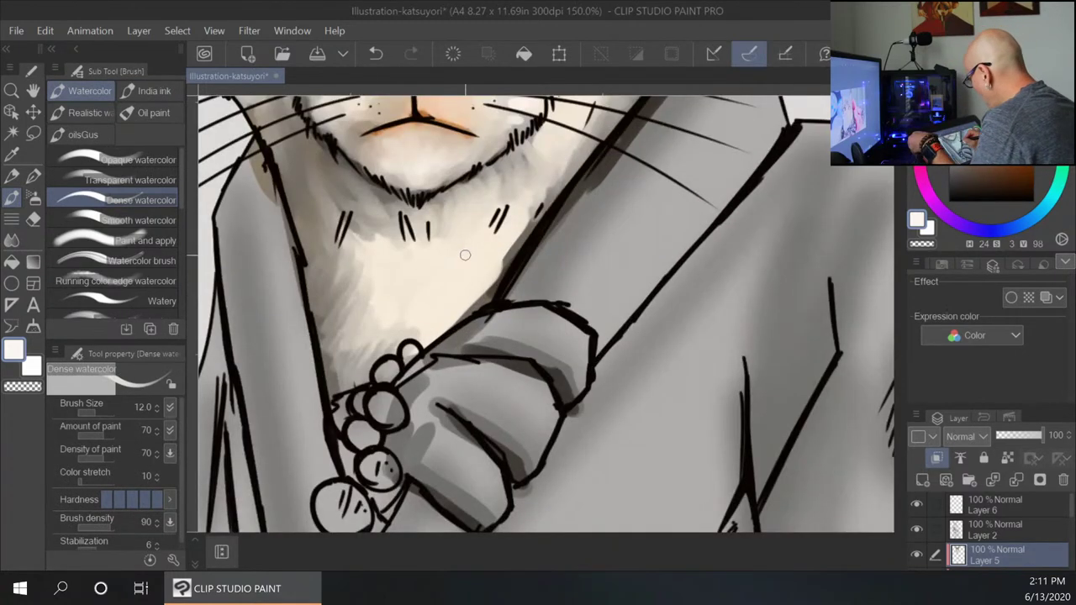
key("bracketright")
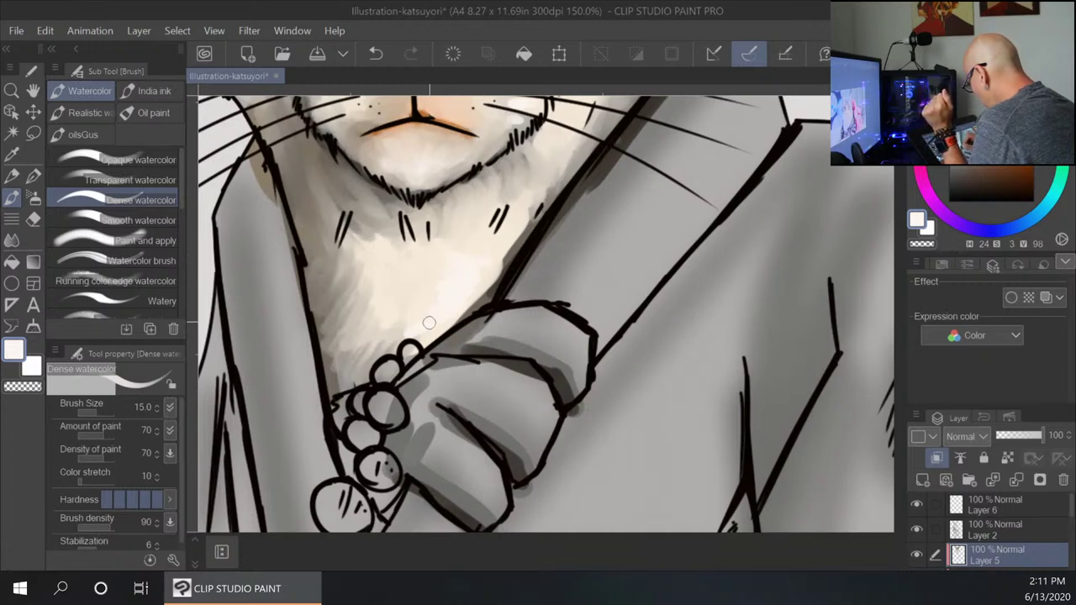
mouse_move(469, 230)
left_mouse_down()
mouse_move(510, 228)
mouse_move(555, 158)
mouse_move(467, 226)
mouse_move(474, 241)
mouse_move(449, 240)
left_mouse_up()
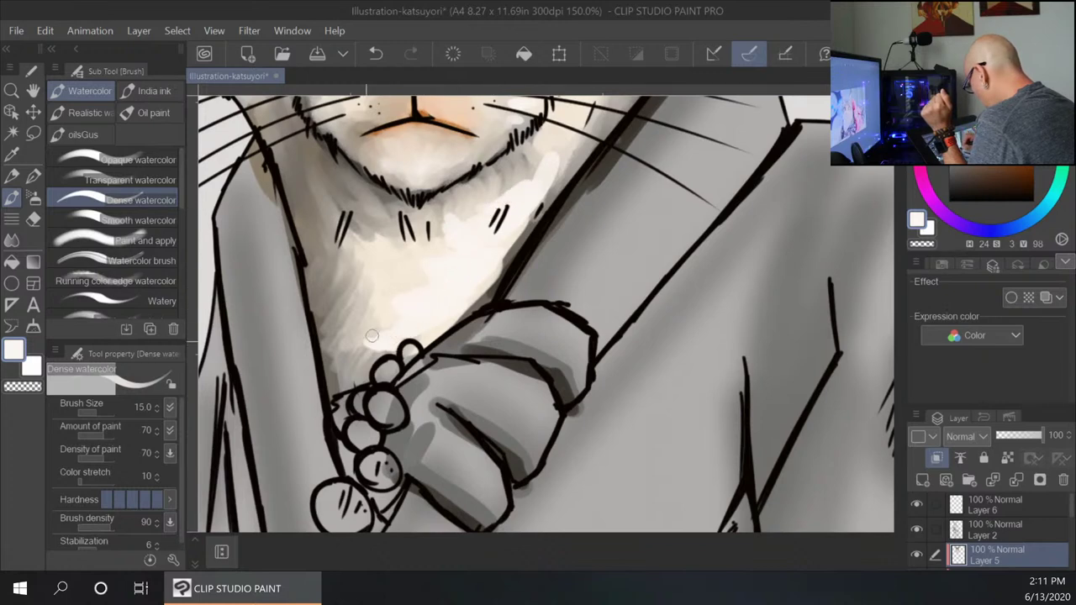
left_click_drag(560, 176, 500, 200)
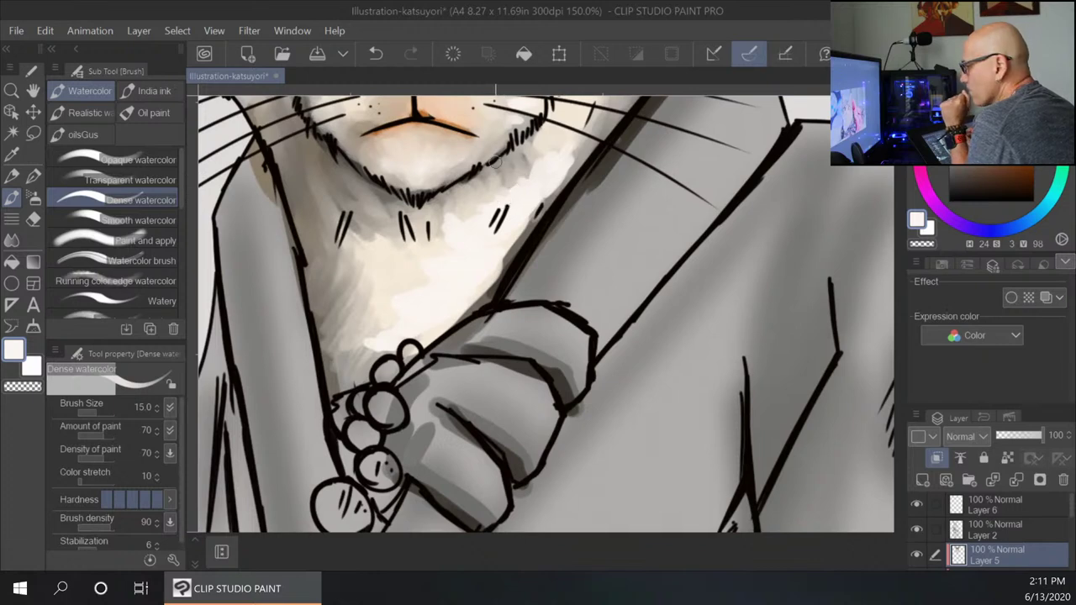
key("j")
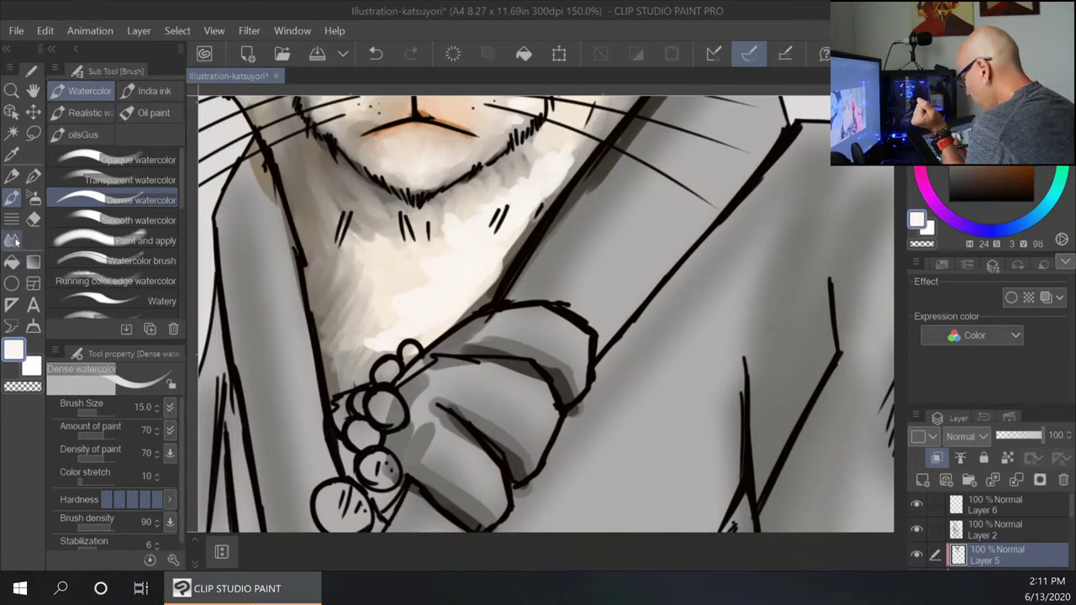
Smooth the cream fur paint on the cat's neck and chest using the Running color on fiber blend brush.
mouse_move(517, 174)
left_mouse_down()
mouse_move(547, 142)
mouse_move(569, 137)
mouse_move(525, 183)
left_mouse_up()
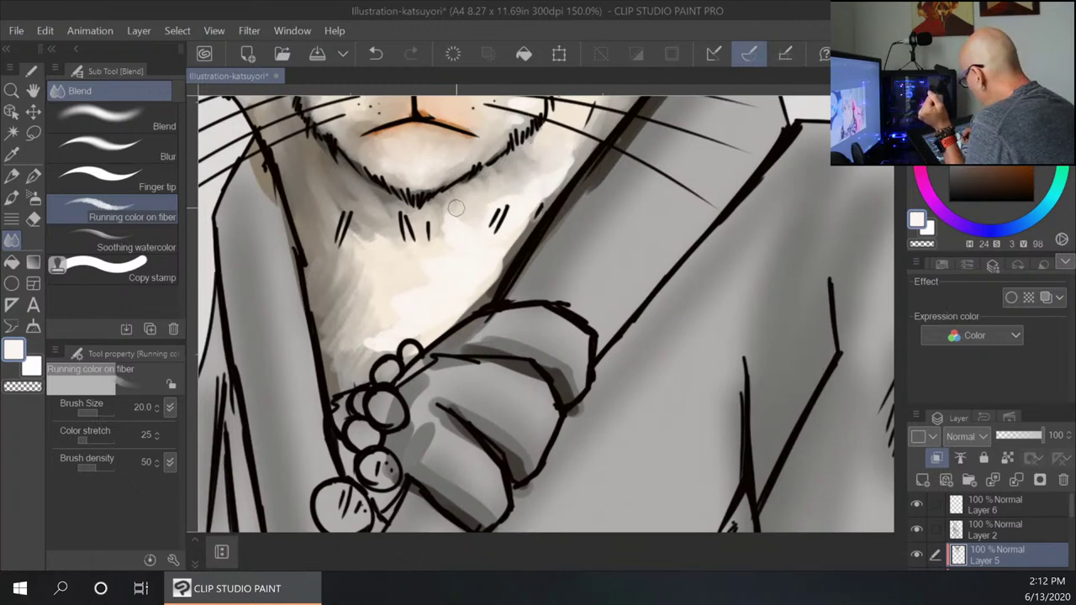
mouse_move(455, 208)
left_mouse_down()
mouse_move(429, 238)
mouse_move(447, 289)
mouse_move(427, 288)
mouse_move(448, 295)
mouse_move(432, 287)
mouse_move(399, 303)
mouse_move(386, 318)
mouse_move(419, 334)
left_mouse_up()
left_click_drag(502, 255, 468, 300)
left_click_drag(528, 225, 492, 264)
mouse_move(530, 219)
left_mouse_down()
mouse_move(519, 243)
mouse_move(473, 292)
mouse_move(577, 145)
left_mouse_up()
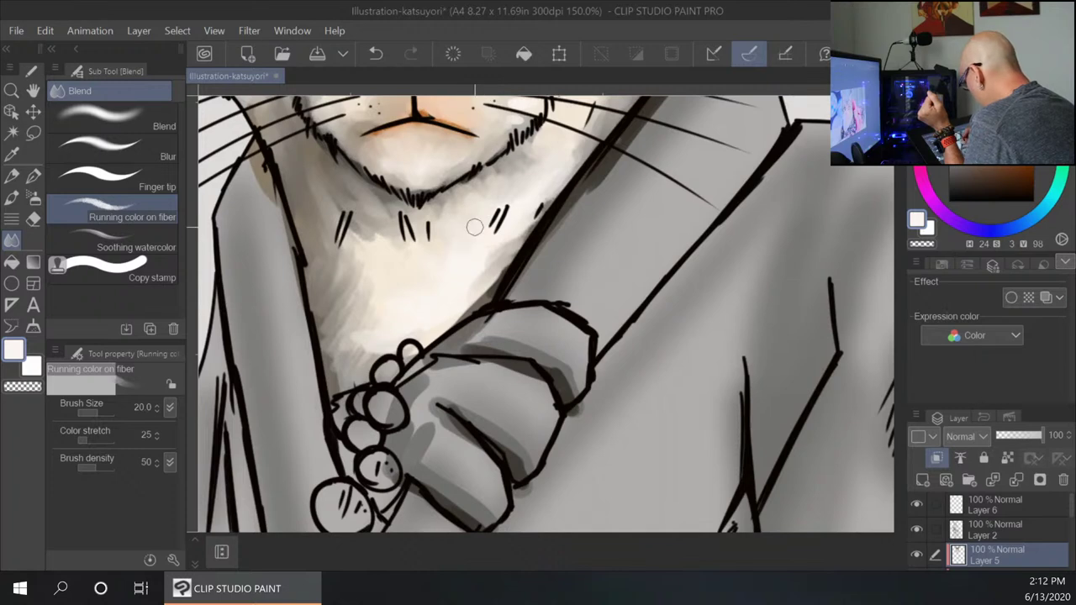
mouse_move(475, 227)
left_mouse_down()
mouse_move(358, 378)
mouse_move(384, 289)
mouse_move(343, 297)
mouse_move(374, 288)
mouse_move(353, 332)
mouse_move(368, 331)
mouse_move(352, 307)
mouse_move(377, 262)
mouse_move(351, 278)
mouse_move(358, 250)
mouse_move(378, 274)
mouse_move(380, 303)
mouse_move(386, 287)
mouse_move(368, 245)
left_mouse_up()
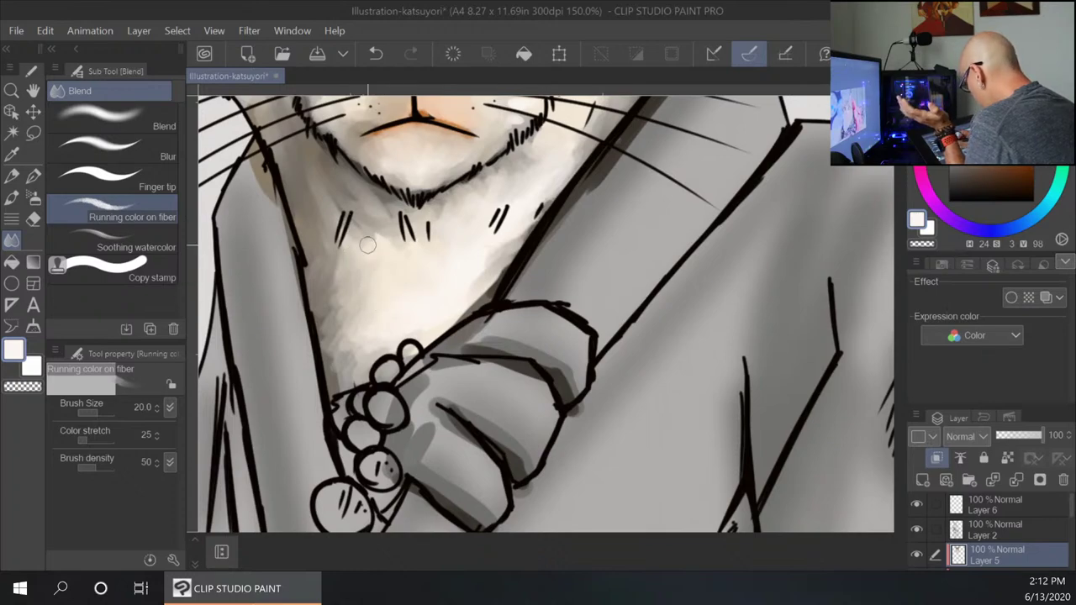
Switch to the Dense watercolor brush and set the drawing color to light peach, hue 31, saturation 19, value 96.
scroll(563, 341, "down", 3)
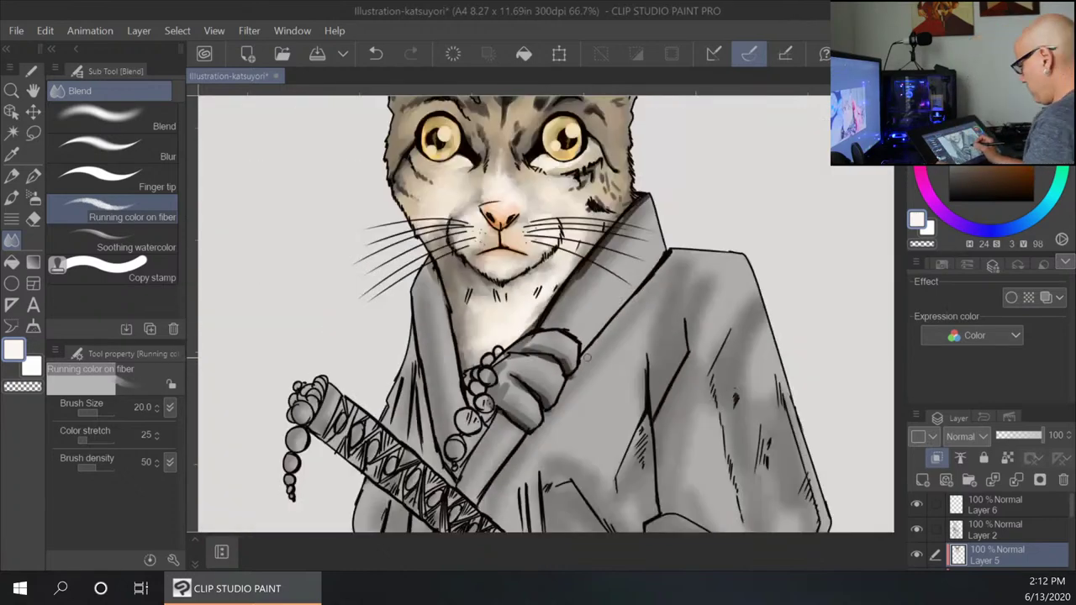
scroll(587, 357, "down", 2)
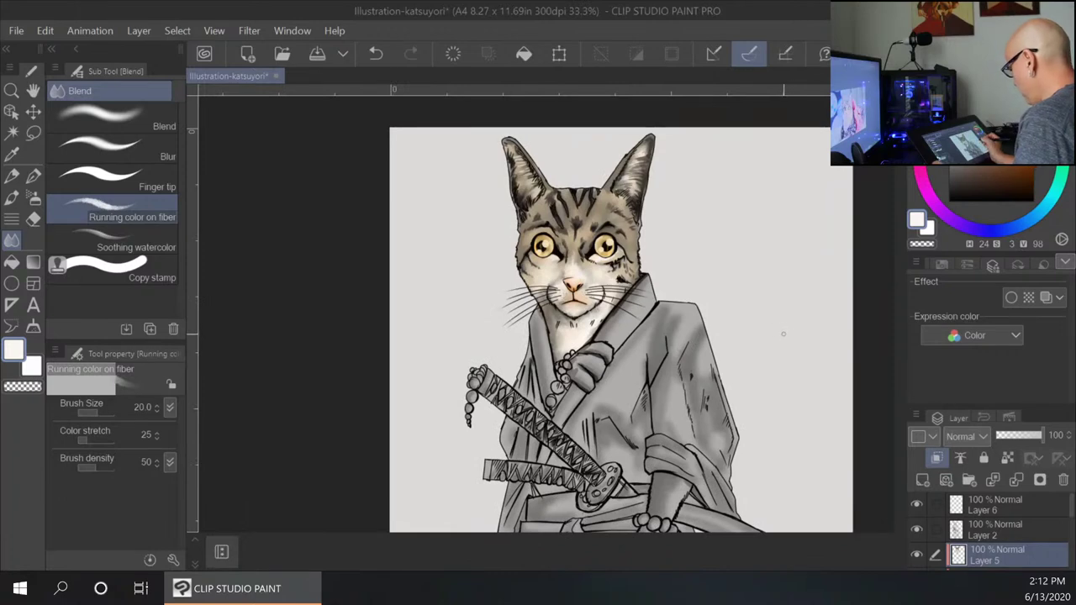
scroll(779, 336, "up", 4)
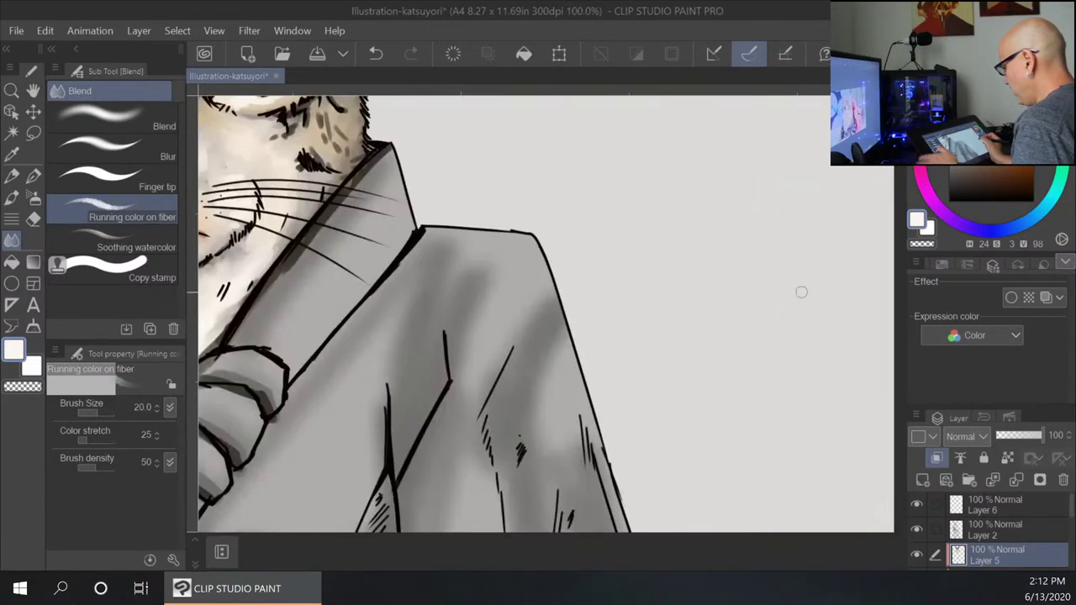
left_click_drag(402, 308, 579, 137)
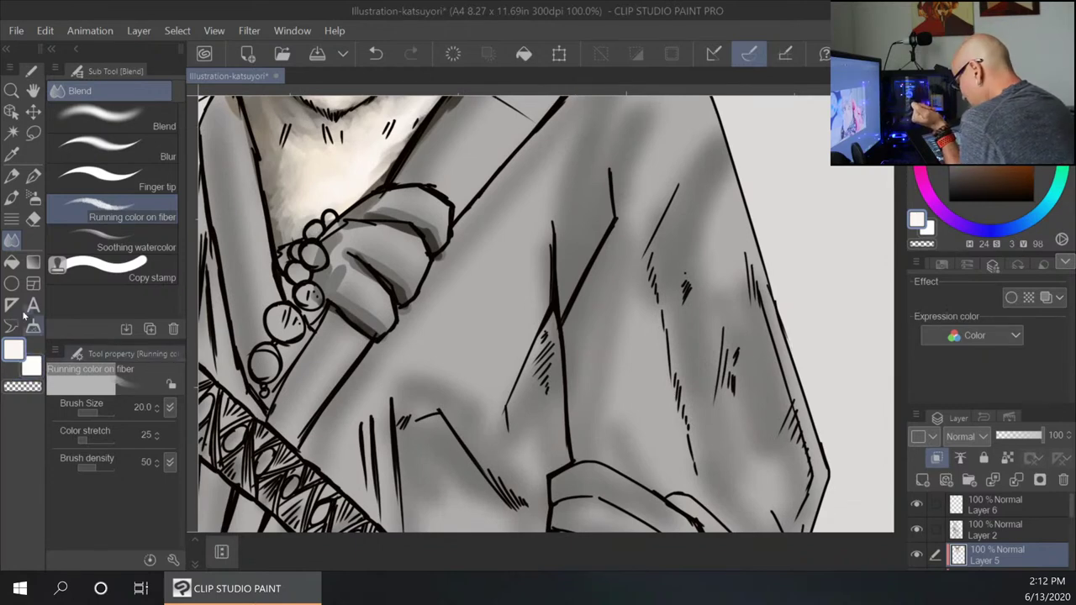
left_click(12, 196)
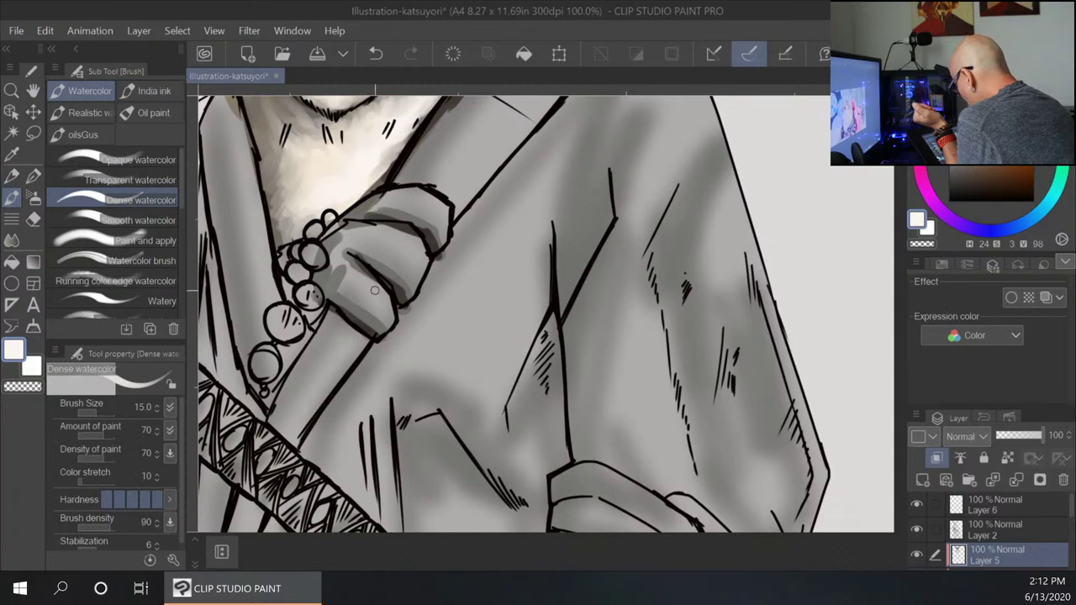
left_click(15, 349)
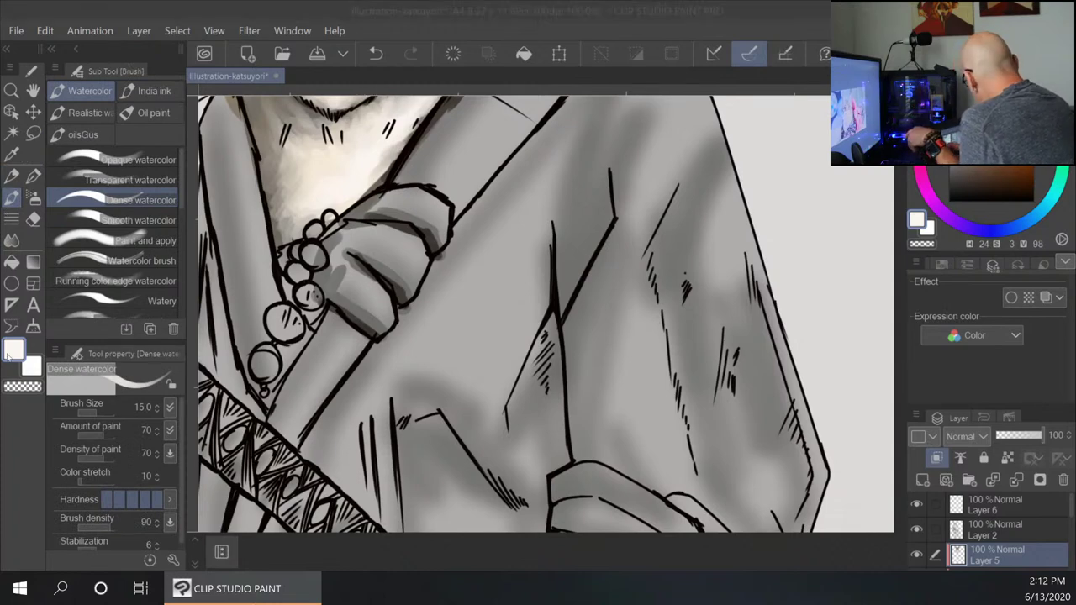
left_click_drag(166, 123, 170, 120)
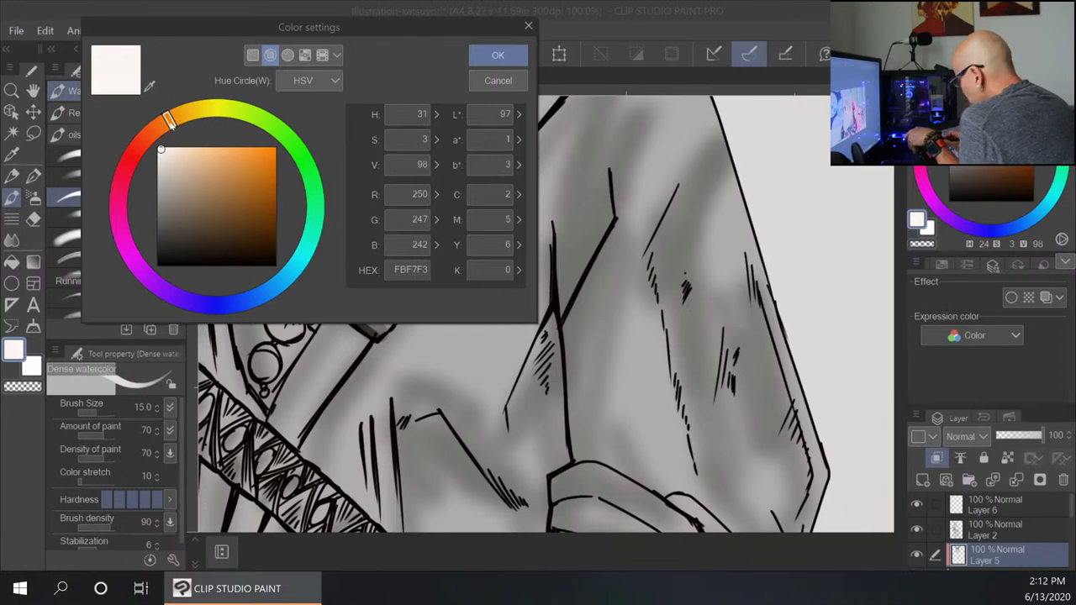
left_click(178, 152)
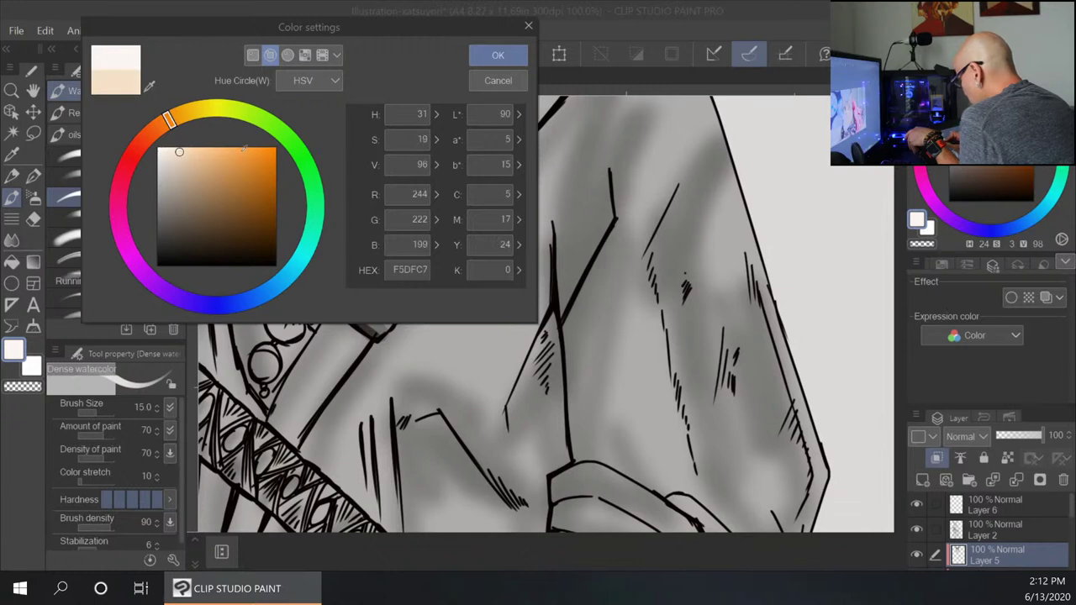
left_click(498, 55)
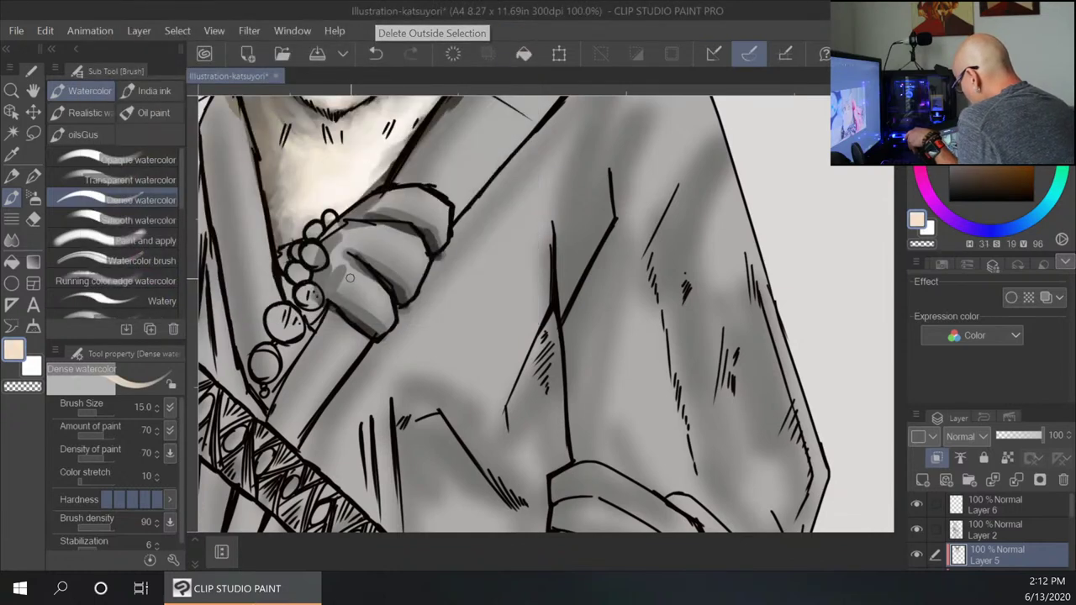
Enlarge the brush to size 20 and paint the fingers of the raised paw on the chest peach.
key("bracketright")
key("bracketright")
mouse_move(358, 281)
left_mouse_down()
mouse_move(375, 313)
mouse_move(380, 288)
mouse_move(385, 321)
mouse_move(355, 301)
mouse_move(345, 270)
mouse_move(385, 274)
mouse_move(358, 250)
mouse_move(411, 283)
mouse_move(412, 258)
mouse_move(398, 260)
mouse_move(402, 238)
mouse_move(373, 250)
mouse_move(384, 235)
mouse_move(343, 239)
mouse_move(336, 254)
mouse_move(395, 222)
mouse_move(407, 201)
mouse_move(394, 206)
mouse_move(423, 219)
mouse_move(423, 193)
mouse_move(383, 204)
mouse_move(439, 207)
mouse_move(443, 231)
mouse_move(426, 210)
mouse_move(370, 203)
left_mouse_up()
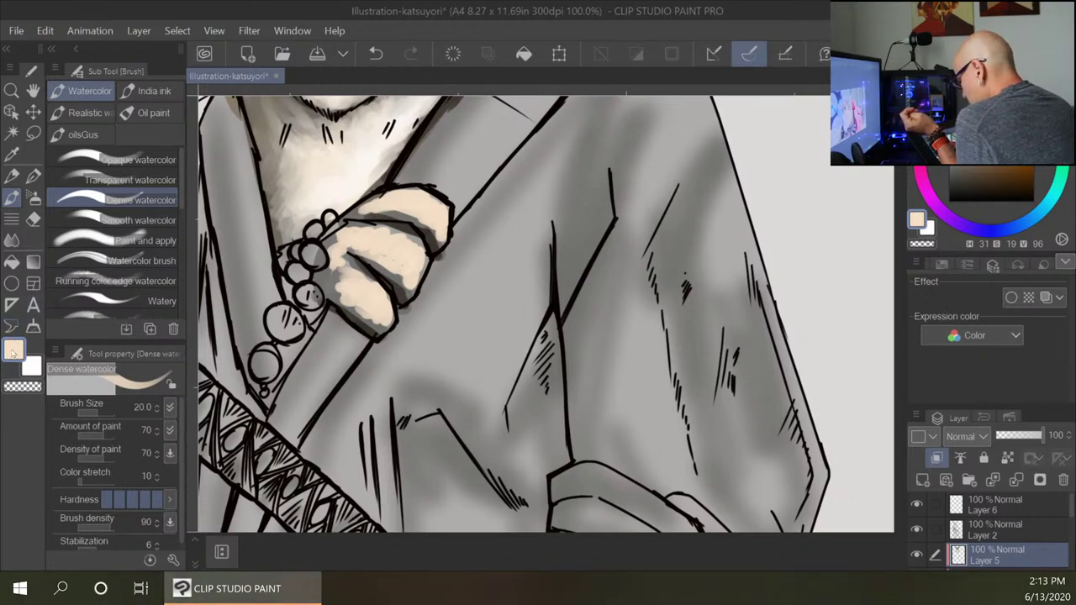
Set the color to a pale cream, hue 31, saturation 6, value 98, and paint highlights along the raised paw's fingers.
left_click(14, 349)
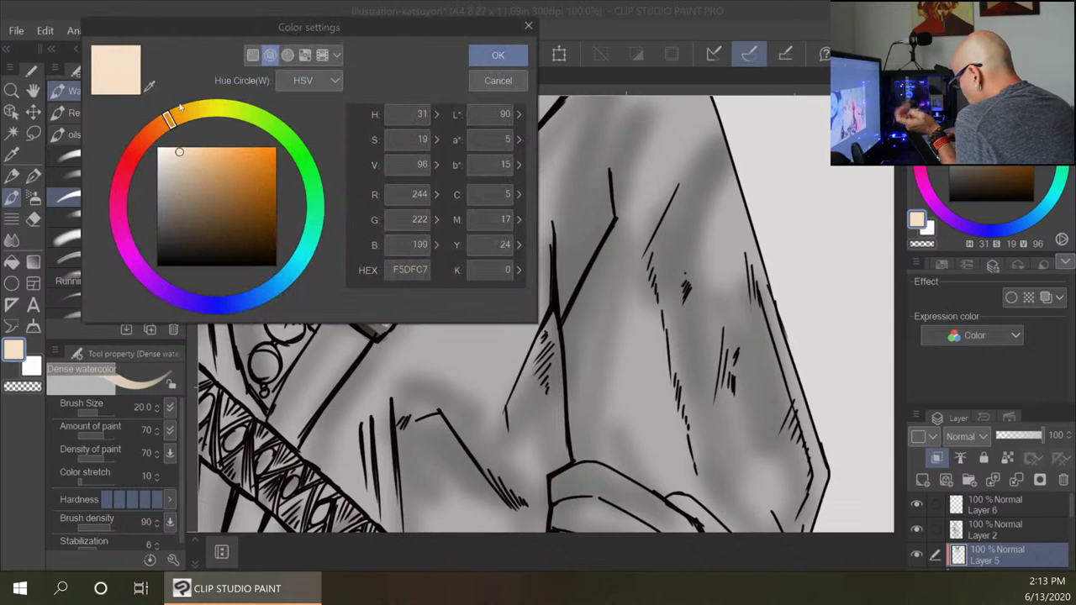
left_click(173, 148)
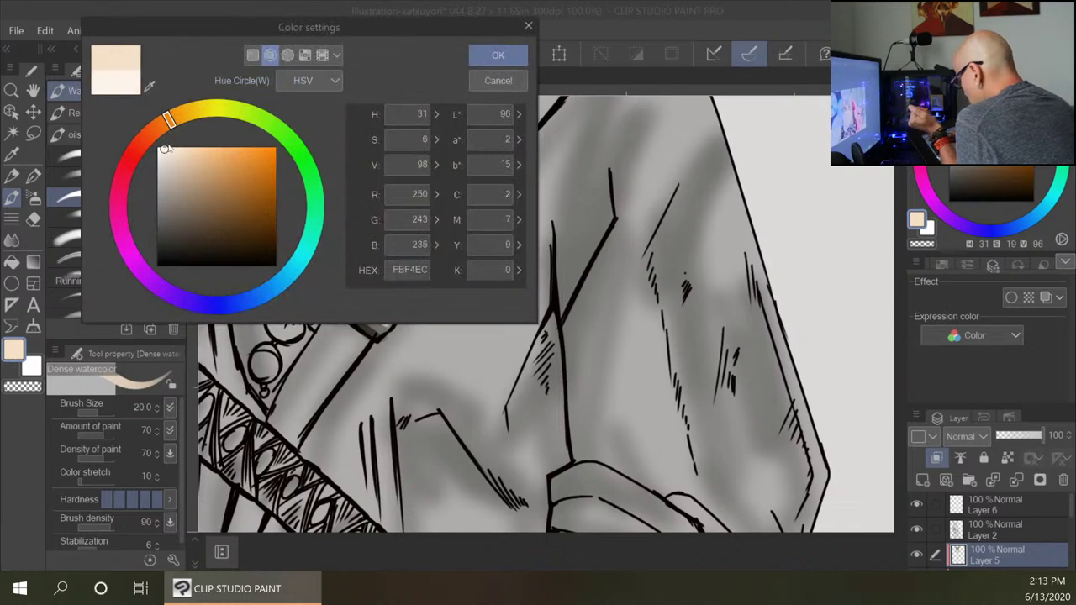
left_click(498, 55)
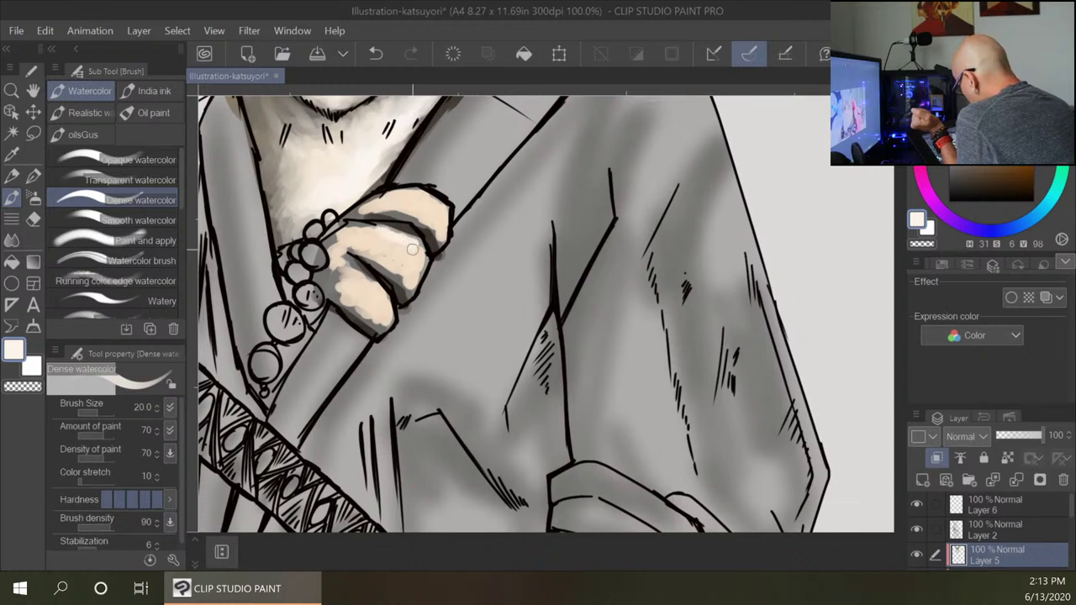
mouse_move(410, 254)
left_mouse_down()
mouse_move(346, 228)
mouse_move(328, 249)
left_mouse_up()
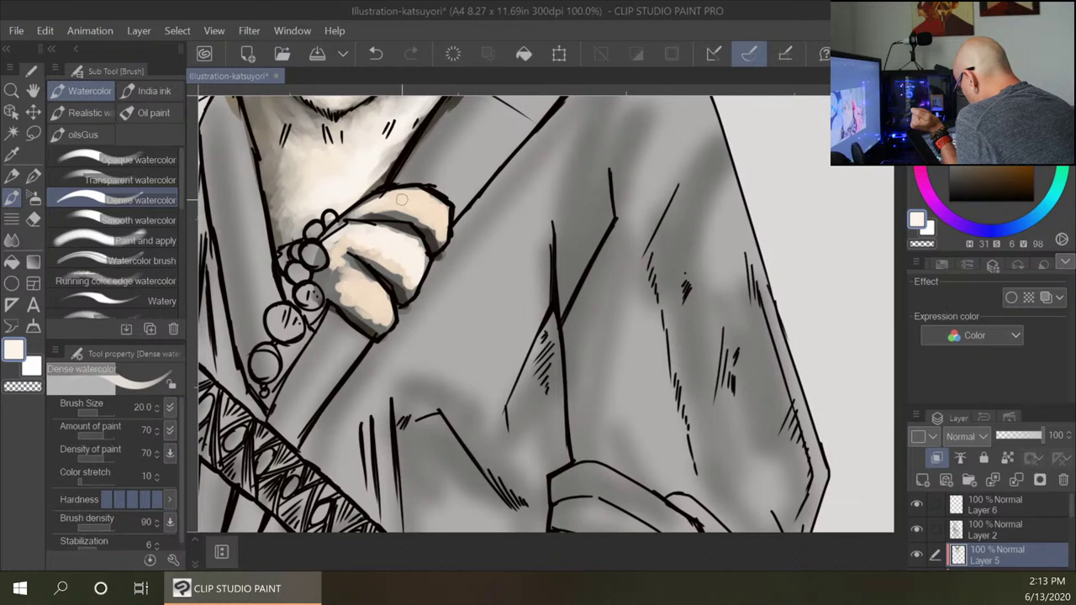
left_click_drag(402, 199, 440, 216)
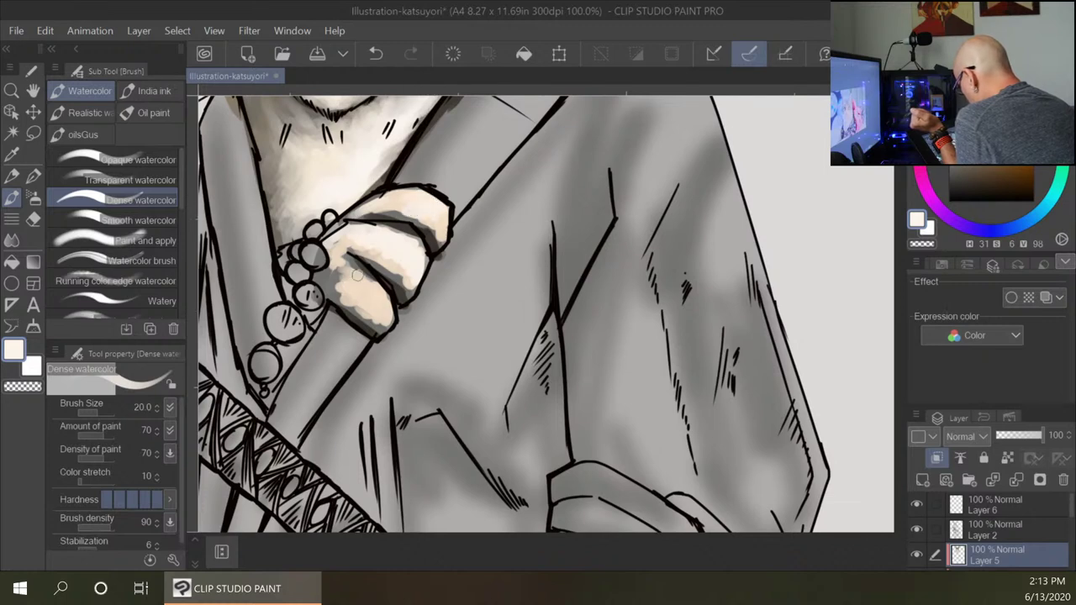
mouse_move(357, 275)
left_mouse_down()
mouse_move(378, 295)
mouse_move(382, 321)
mouse_move(373, 308)
left_mouse_up()
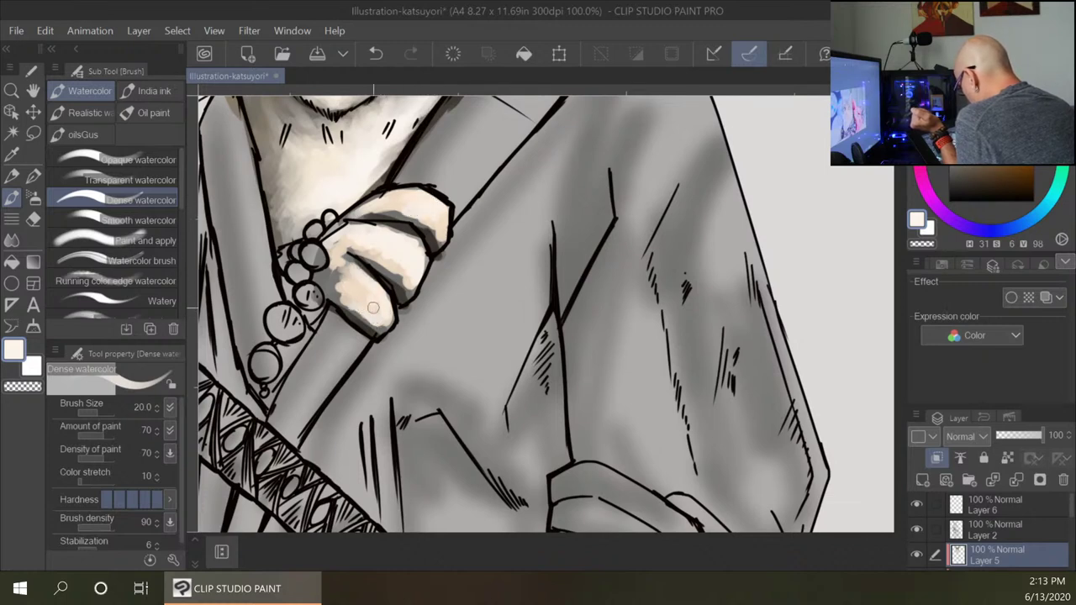
left_click_drag(348, 267, 327, 285)
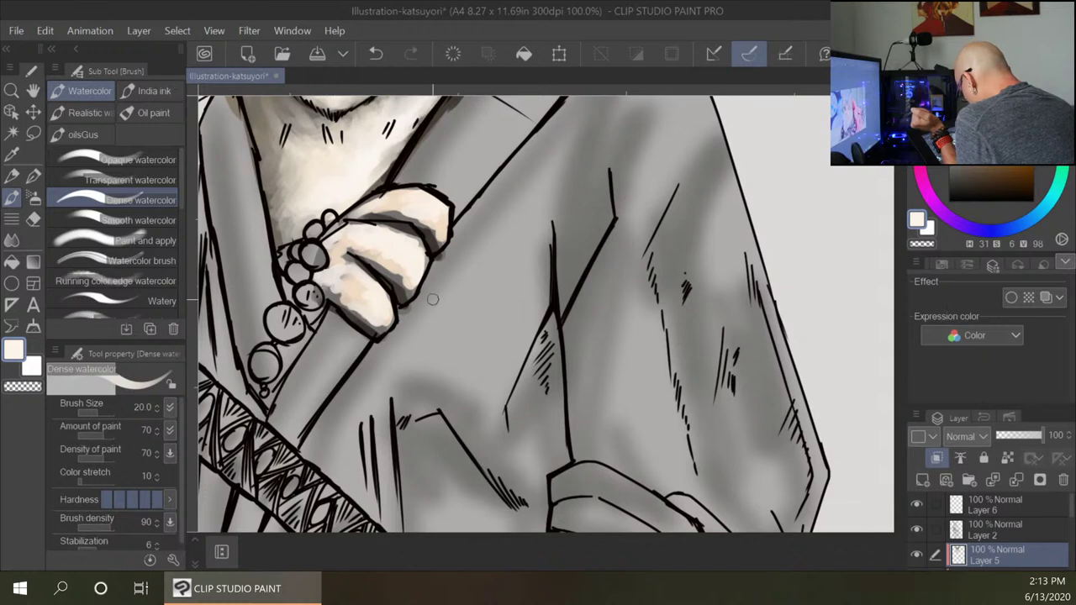
Blend the peach, cream and gray tones on the raised paw's fingers using the Running color on fiber brush.
left_click(12, 240)
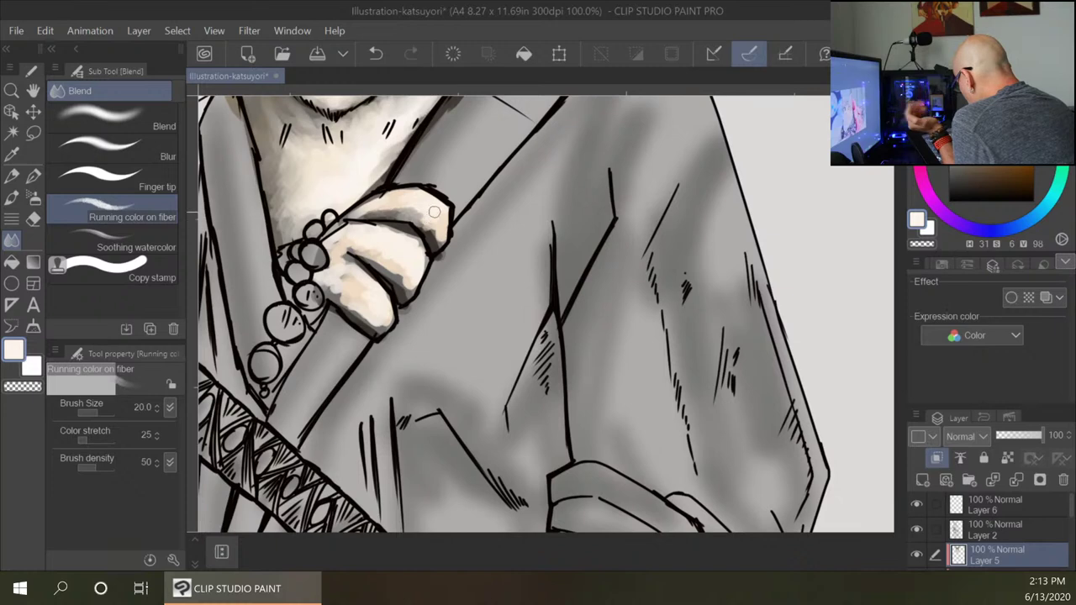
mouse_move(435, 212)
left_mouse_down()
mouse_move(365, 208)
mouse_move(428, 210)
mouse_move(430, 227)
mouse_move(444, 221)
mouse_move(436, 236)
mouse_move(416, 218)
mouse_move(358, 217)
left_mouse_up()
mouse_move(404, 273)
left_mouse_down()
mouse_move(351, 238)
mouse_move(424, 242)
mouse_move(419, 254)
mouse_move(371, 229)
mouse_move(339, 235)
mouse_move(375, 251)
mouse_move(356, 272)
left_mouse_up()
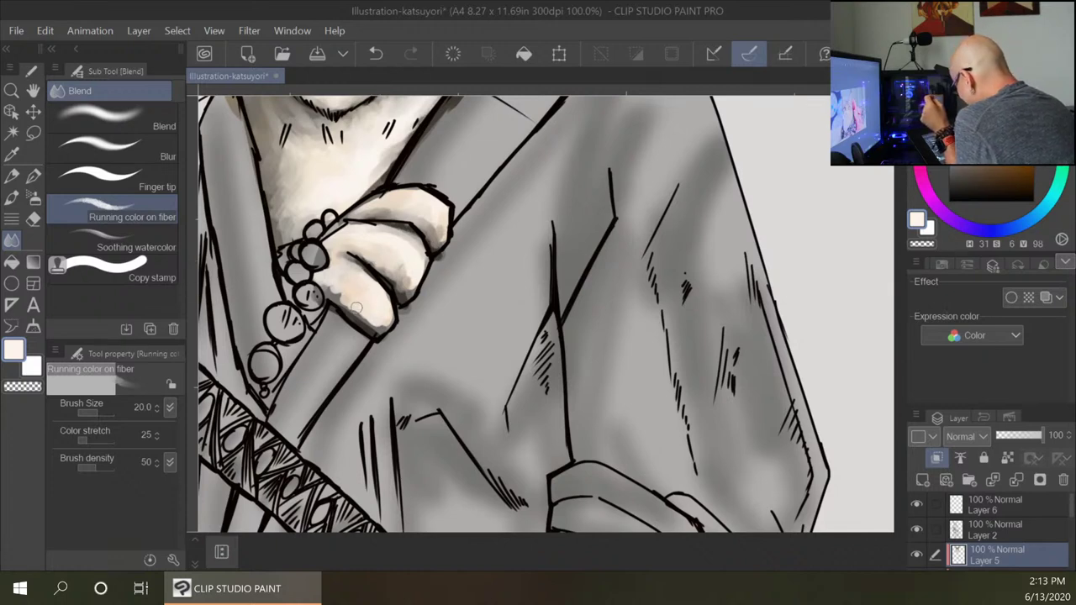
mouse_move(357, 306)
left_mouse_down()
mouse_move(328, 288)
mouse_move(353, 314)
left_mouse_up()
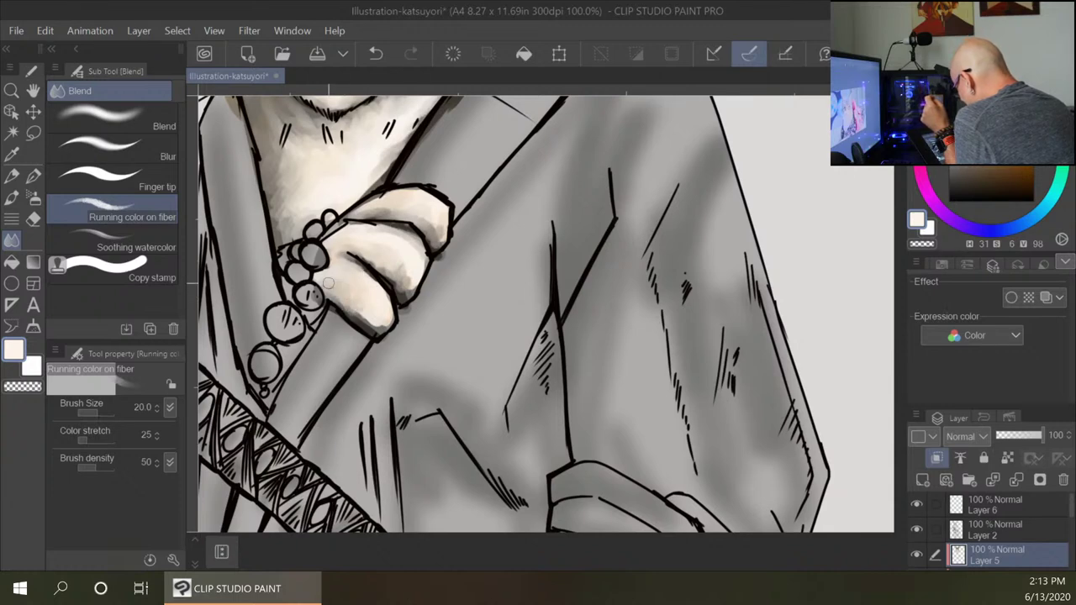
left_click_drag(363, 304, 363, 317)
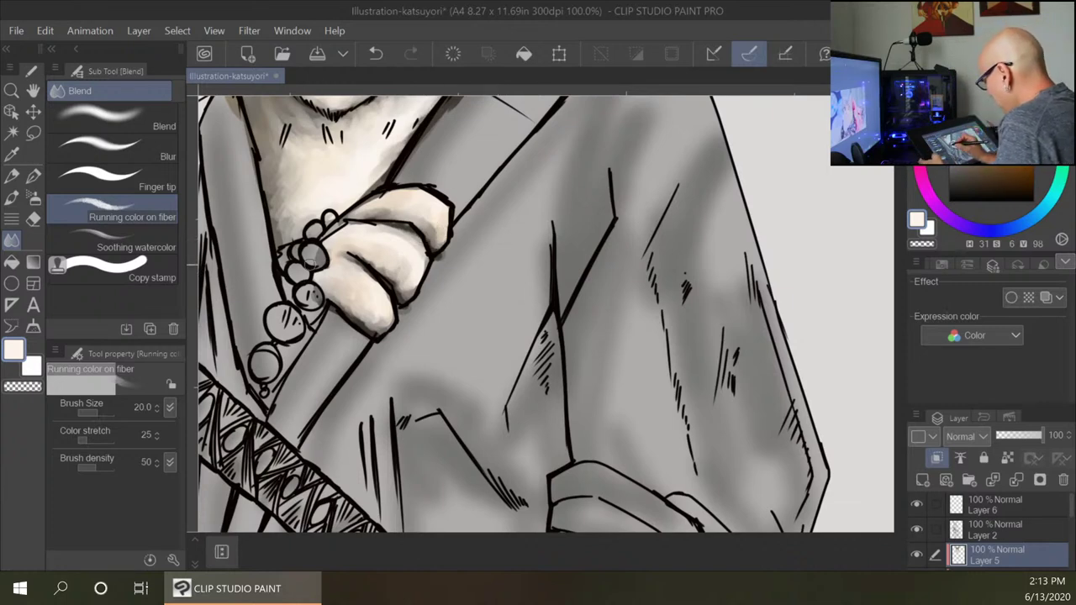
Compare the whole figure with the line art on Layer 2 and the color on Layer 5 hidden and shown.
scroll(651, 206, "down", 2)
scroll(652, 206, "down", 1)
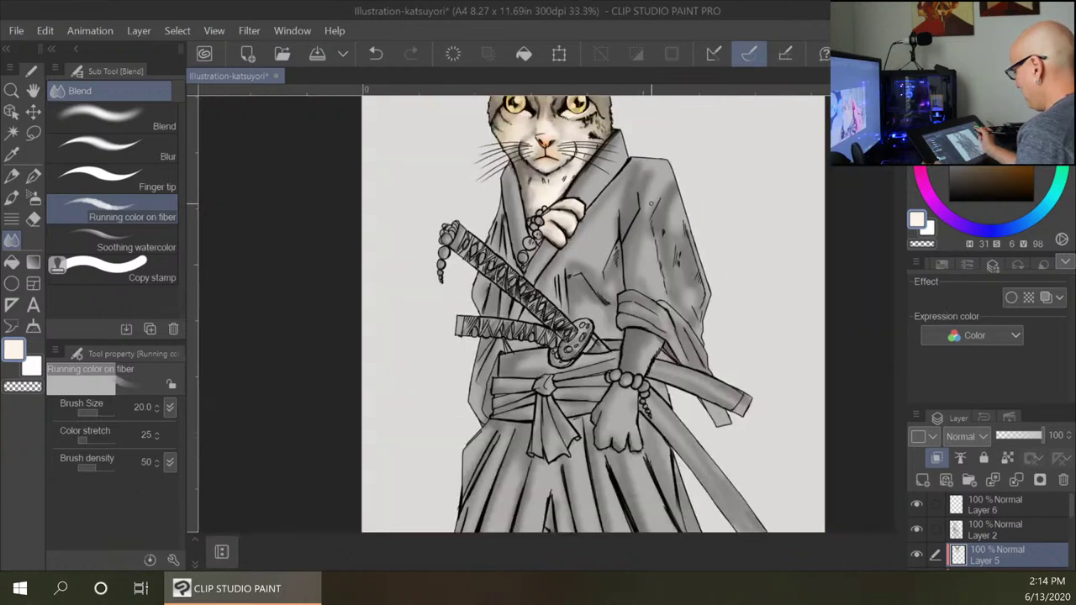
scroll(652, 206, "down", 1)
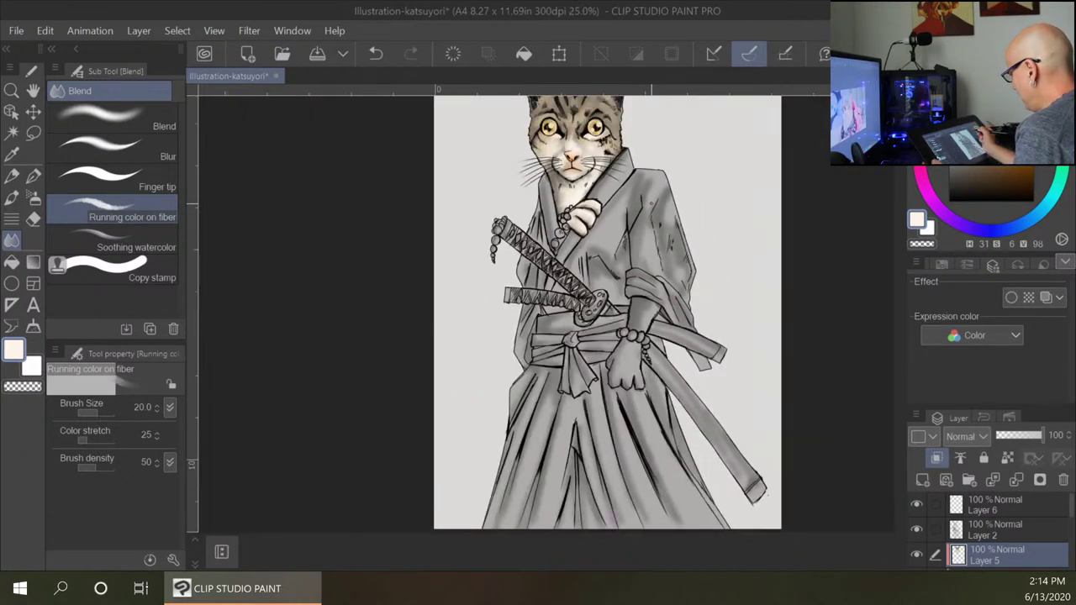
left_click_drag(728, 186, 569, 290)
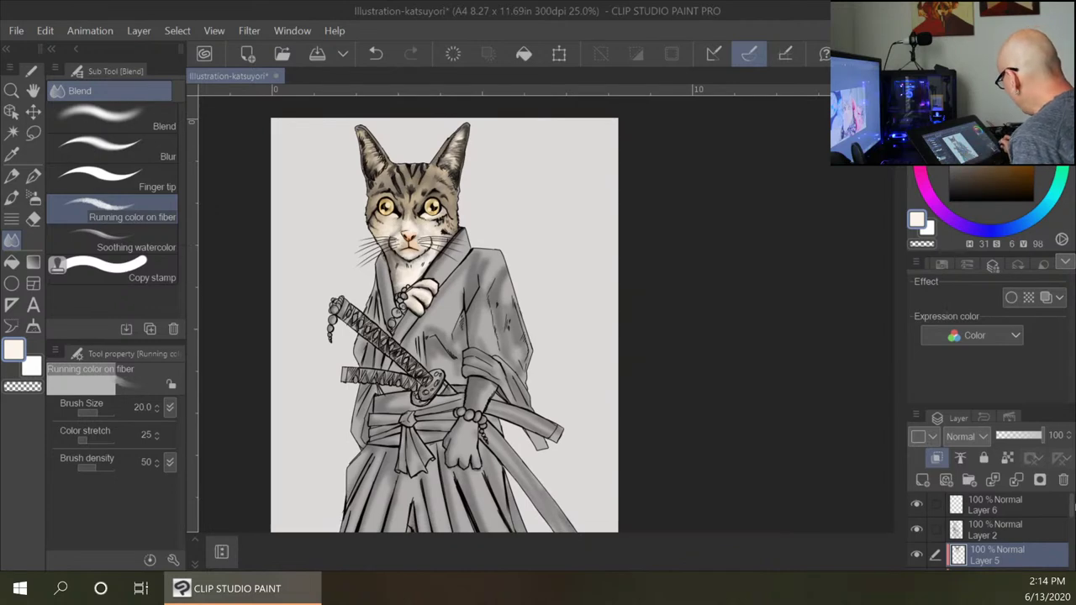
left_click_drag(1071, 510, 1072, 515)
left_click(917, 510)
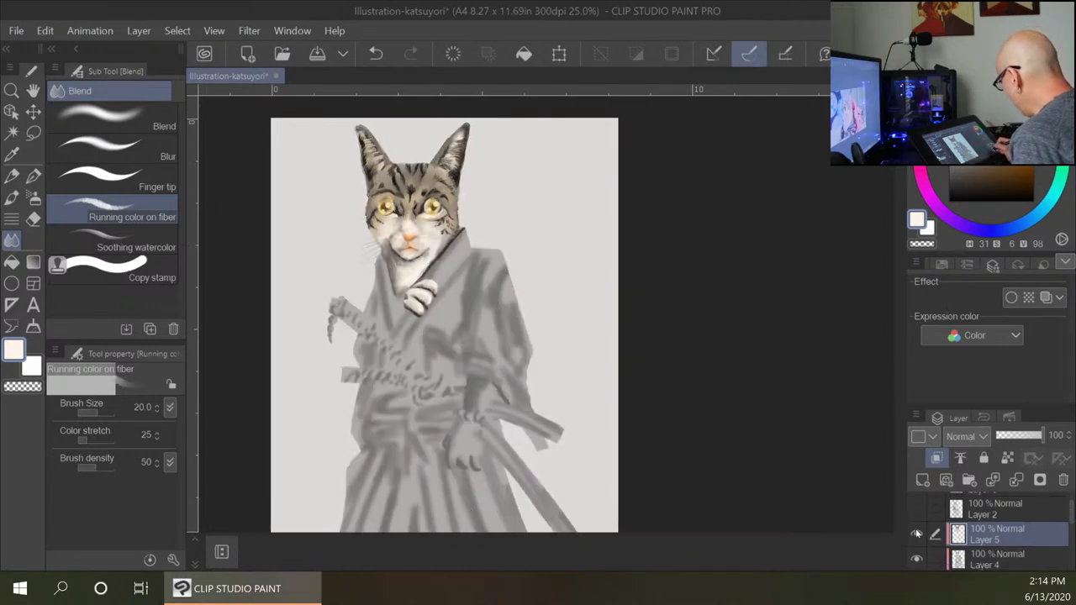
left_click(916, 534)
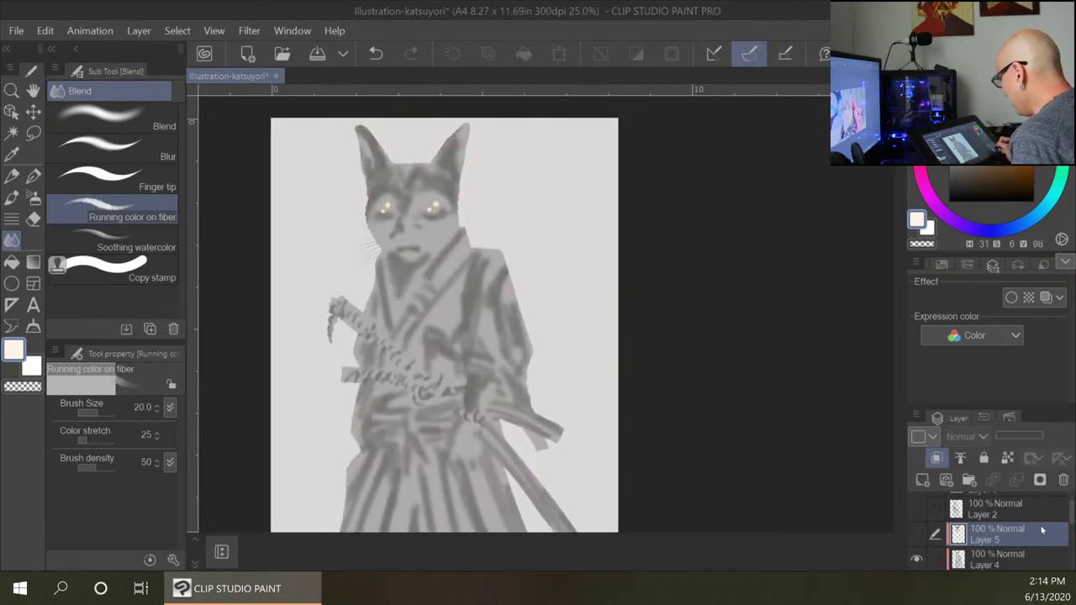
left_click(918, 509)
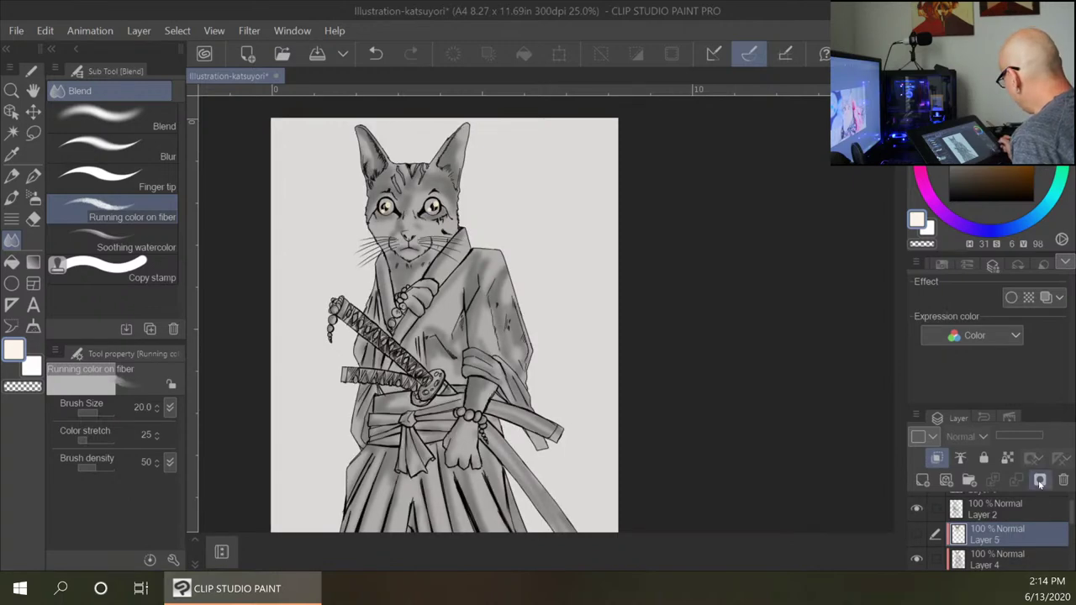
left_click(917, 509)
left_click(916, 509)
left_click(917, 535)
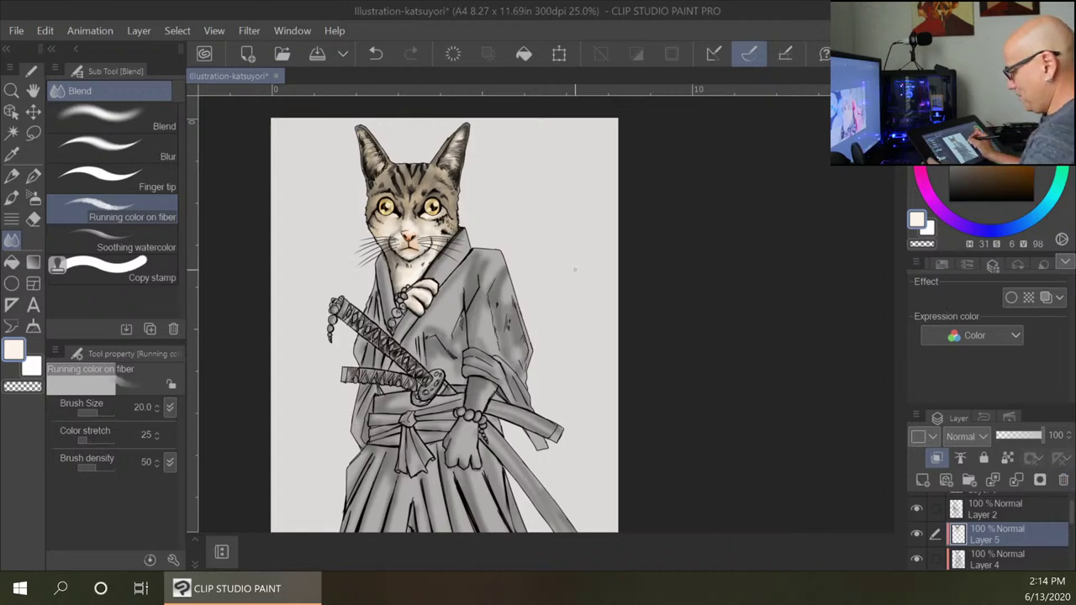
scroll(575, 270, "up", 2)
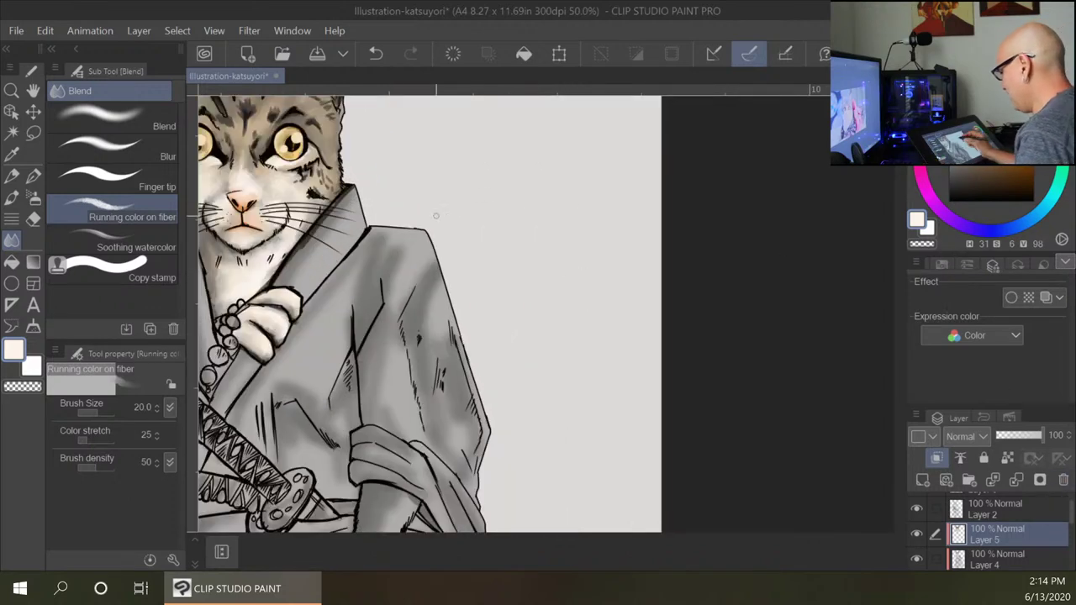
left_click_drag(409, 273, 571, 248)
scroll(567, 259, "up", 1)
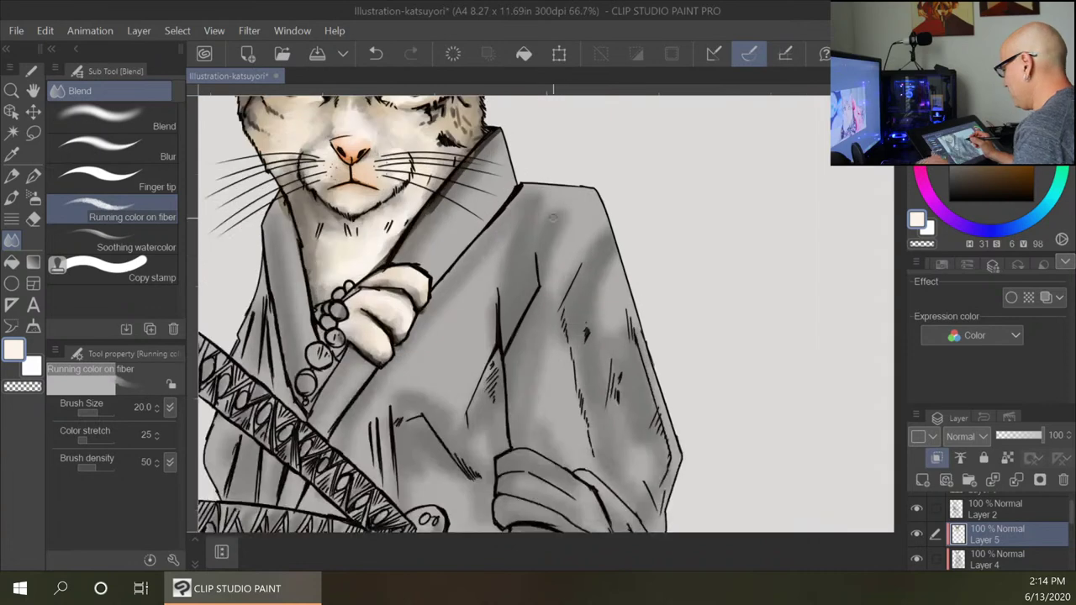
left_click_drag(493, 250, 500, 370)
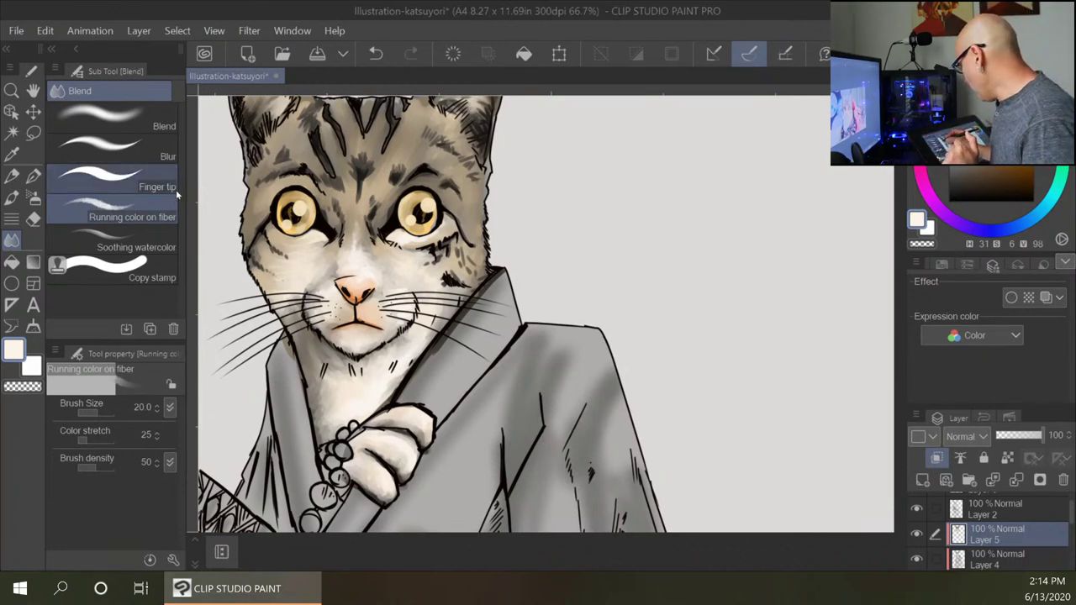
Review the brushes available for the coloring in the Watercolor, Pencil, Pen, oilsGus and Blend groups.
left_click(11, 198)
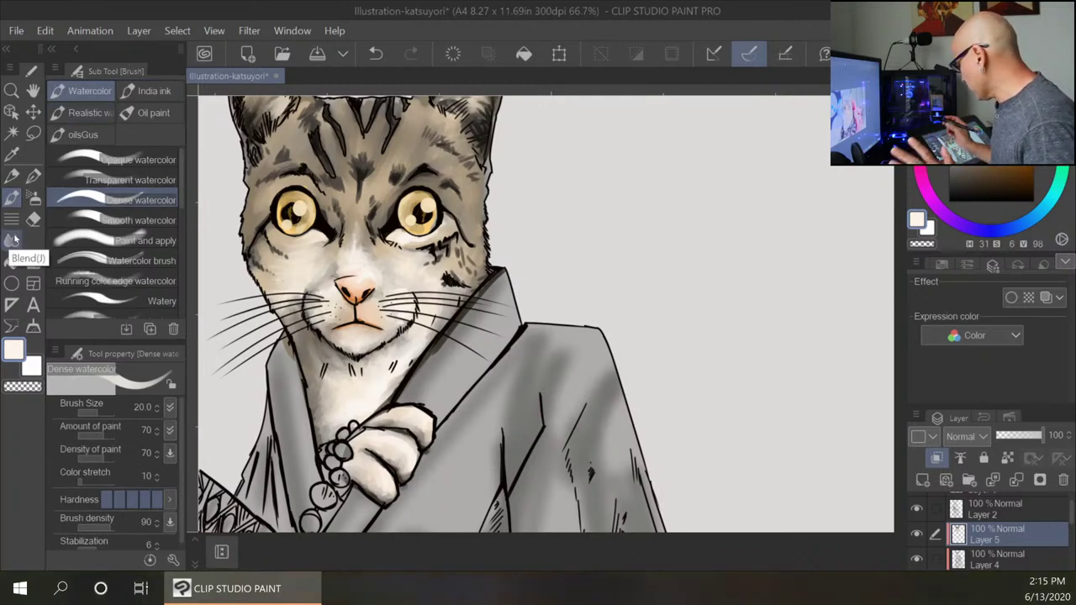
left_click(12, 177)
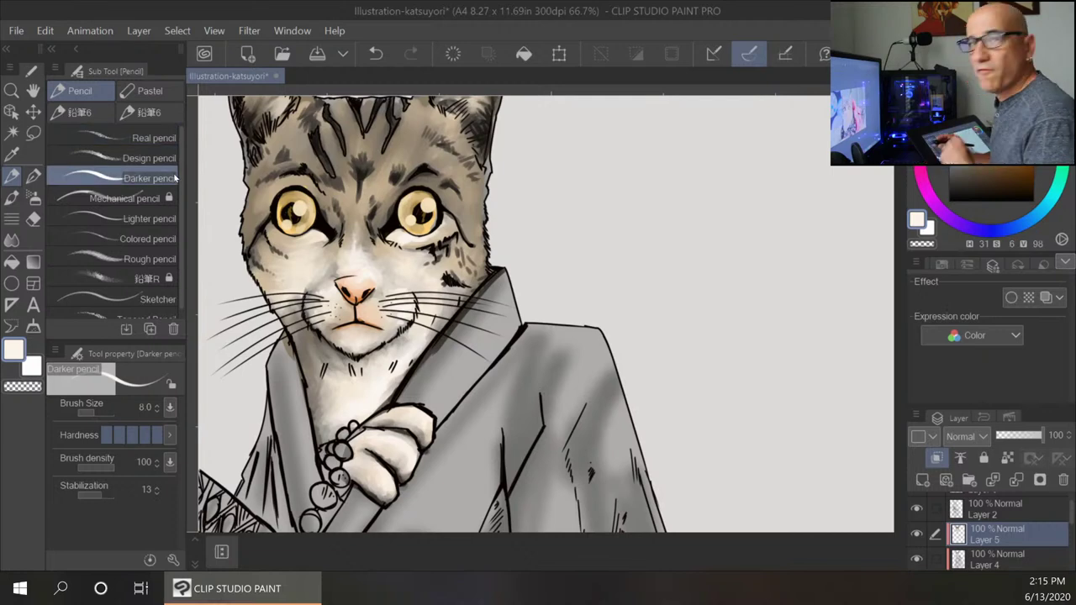
left_click(33, 174)
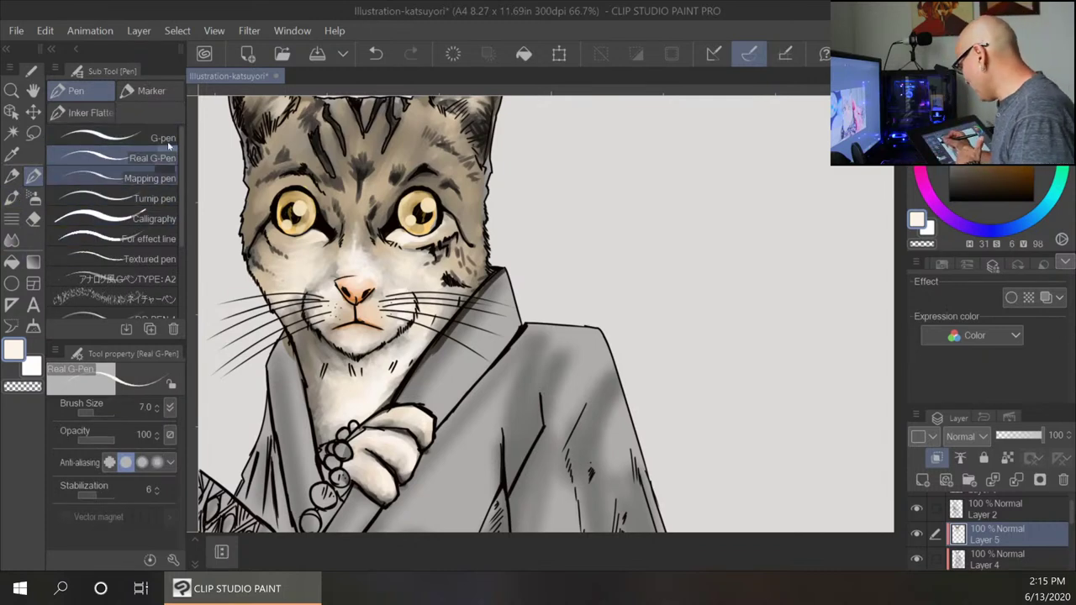
left_click(12, 176)
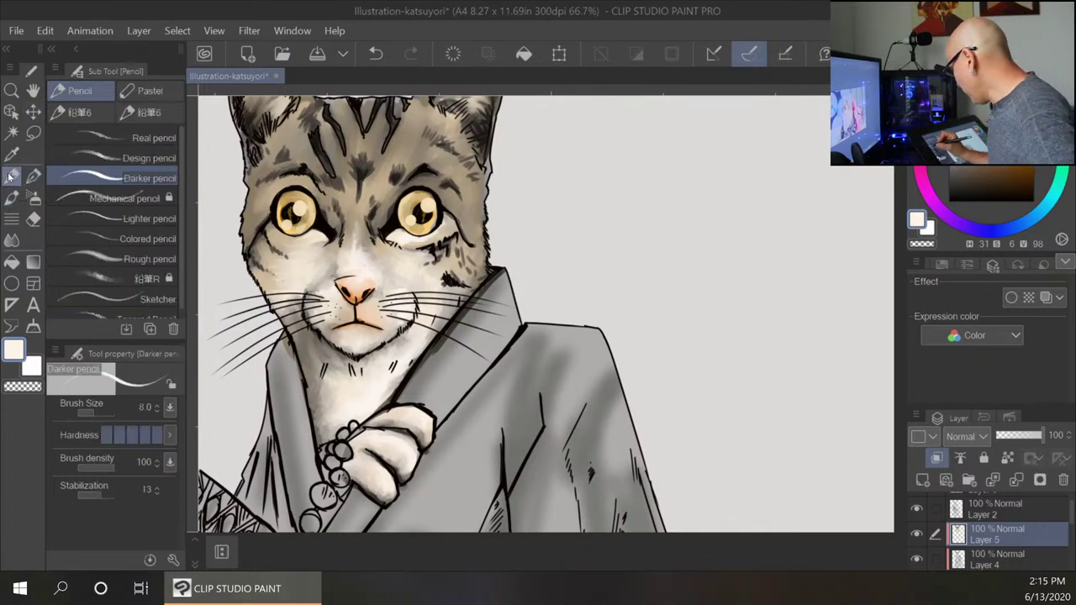
left_click(154, 111)
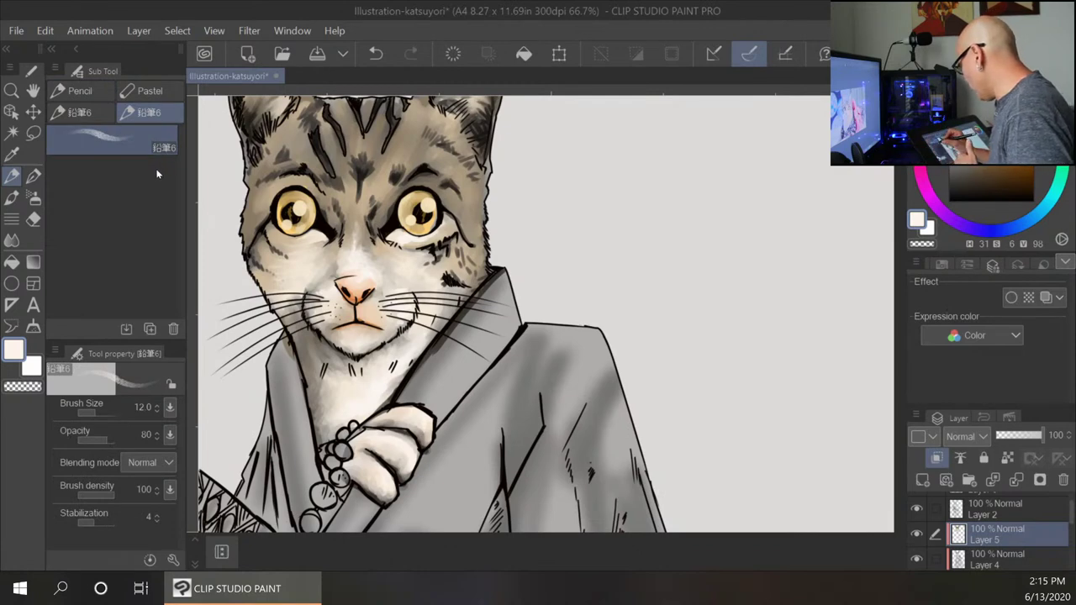
left_click(81, 111)
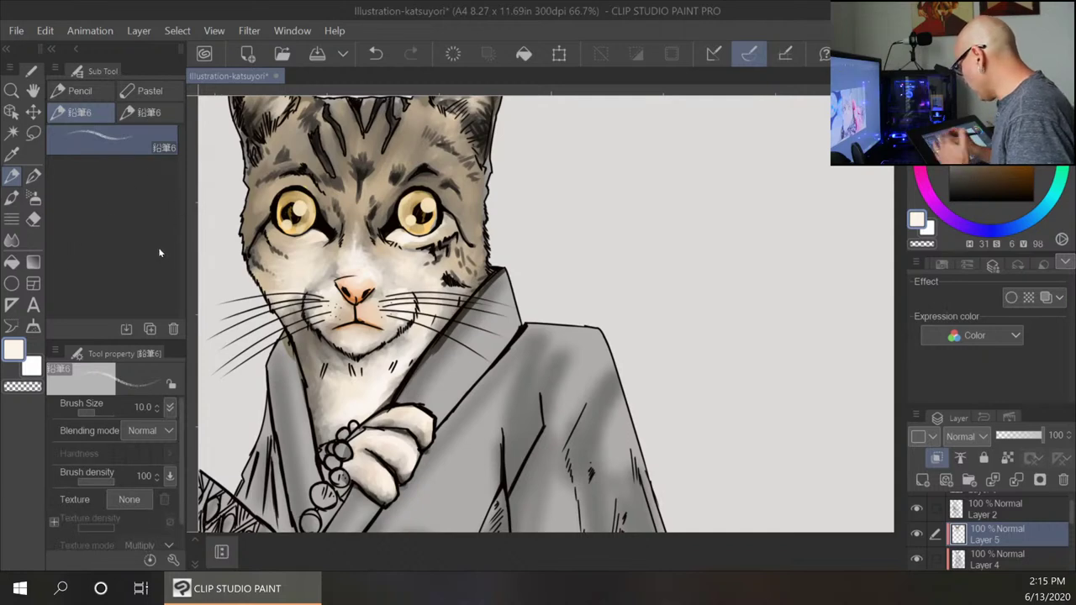
left_click(11, 198)
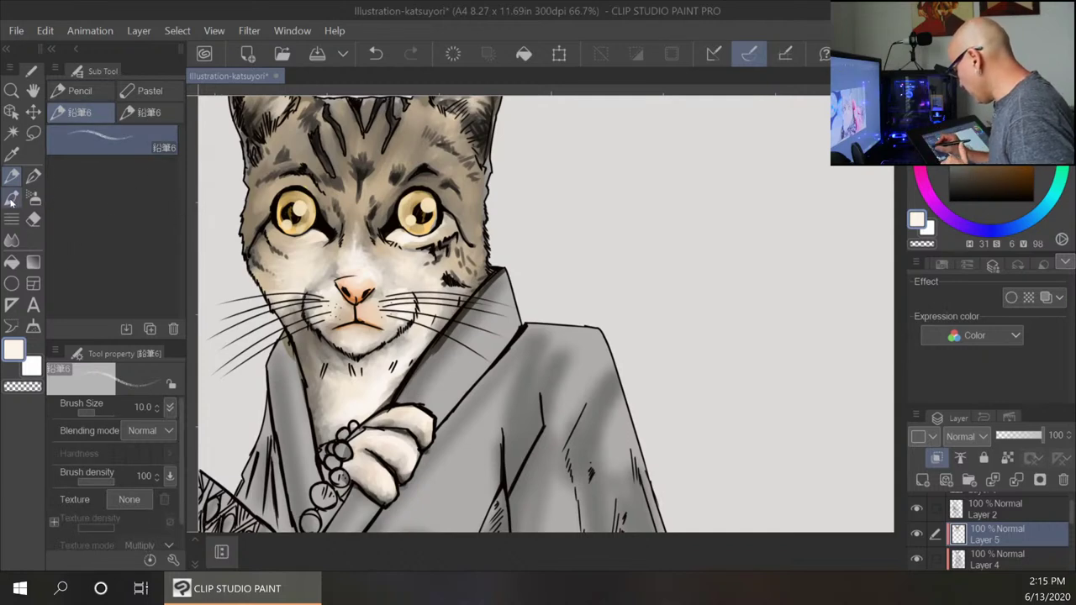
left_click(94, 133)
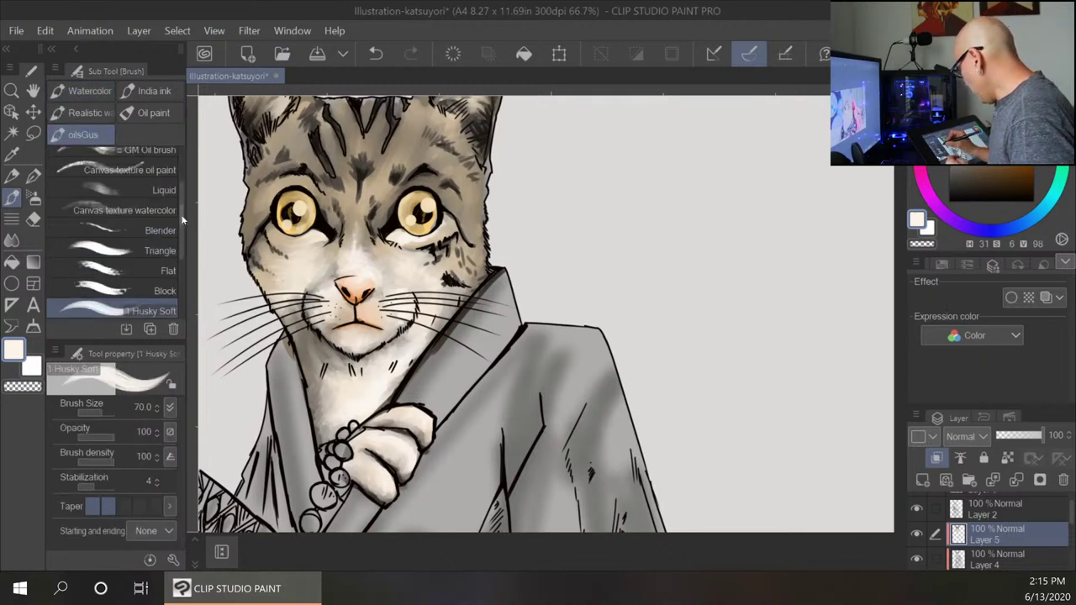
scroll(176, 181, "up", 3)
scroll(176, 179, "down", 3)
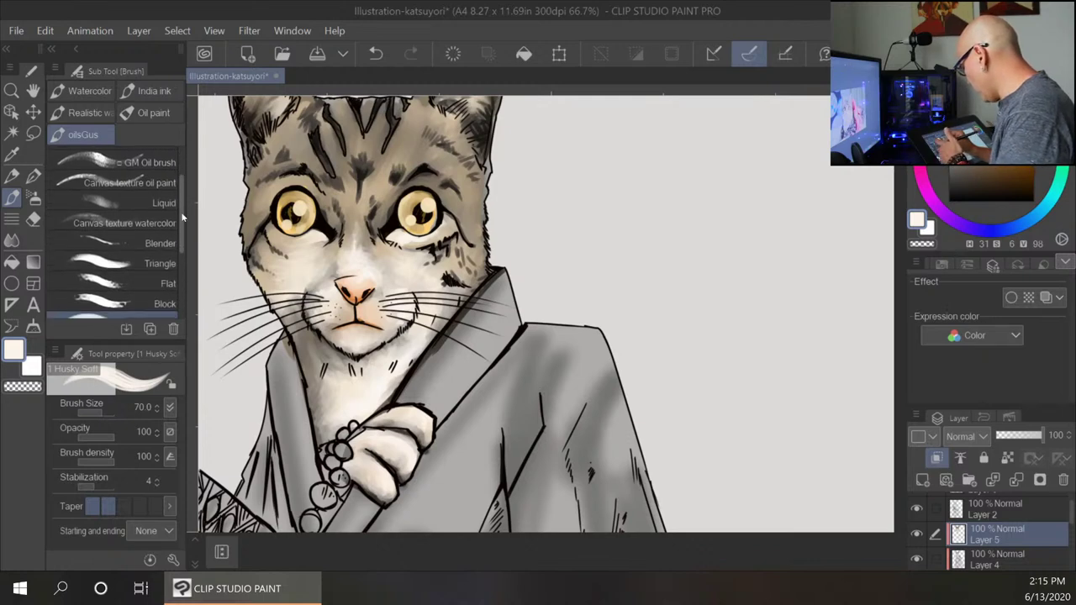
scroll(177, 252, "down", 7)
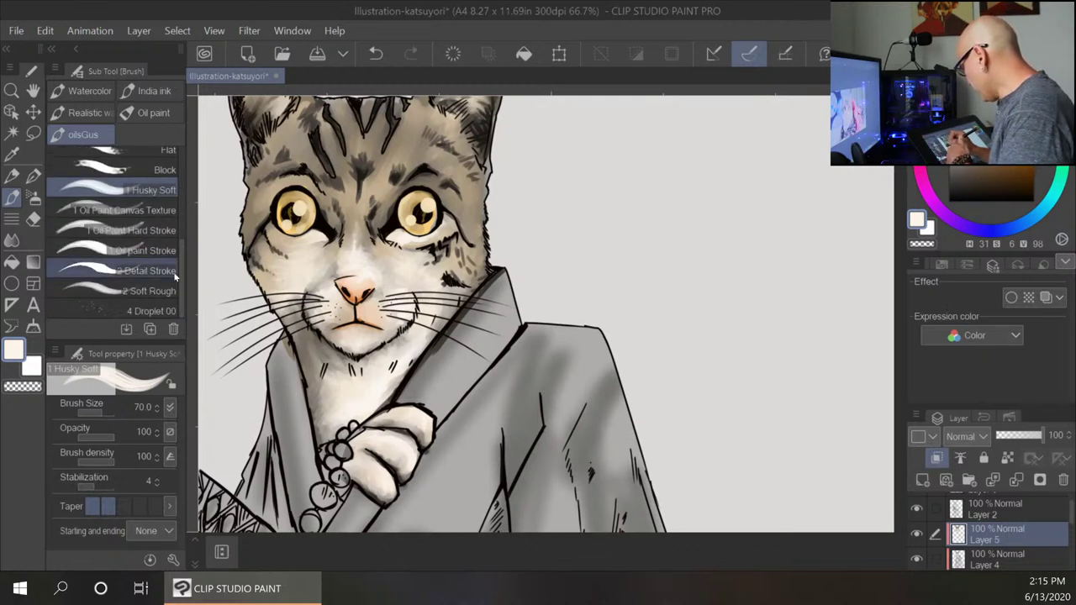
scroll(183, 270, "up", 2)
scroll(183, 244, "up", 7)
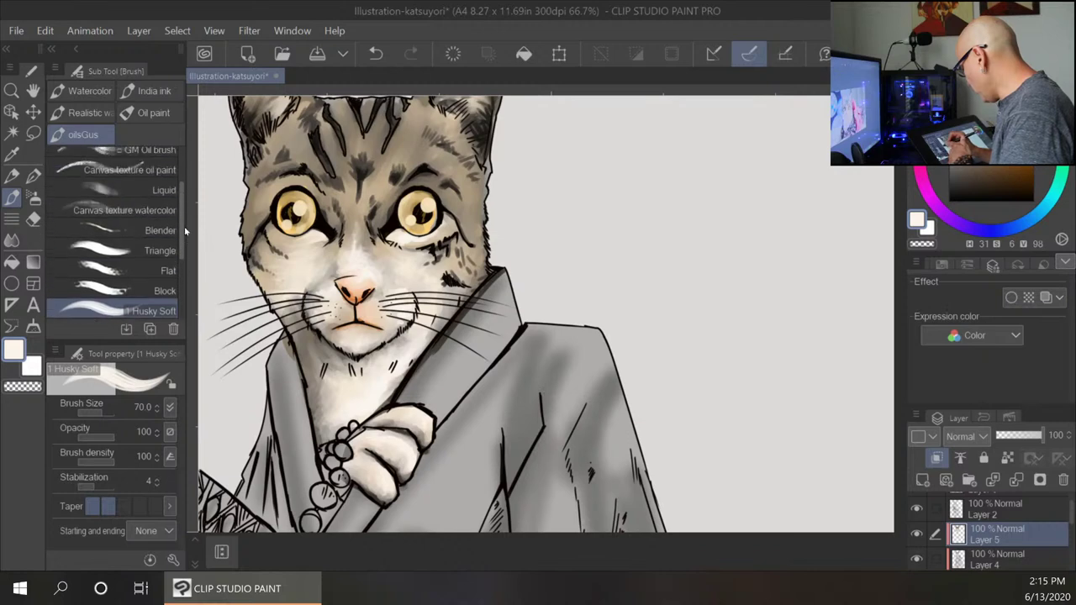
left_click(11, 241)
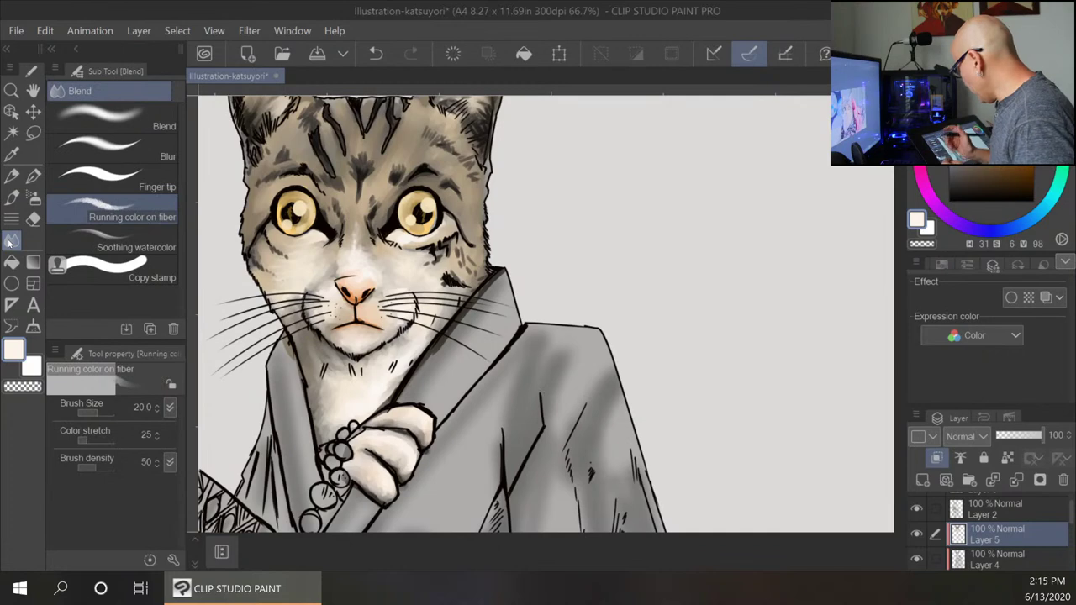
left_click(10, 198)
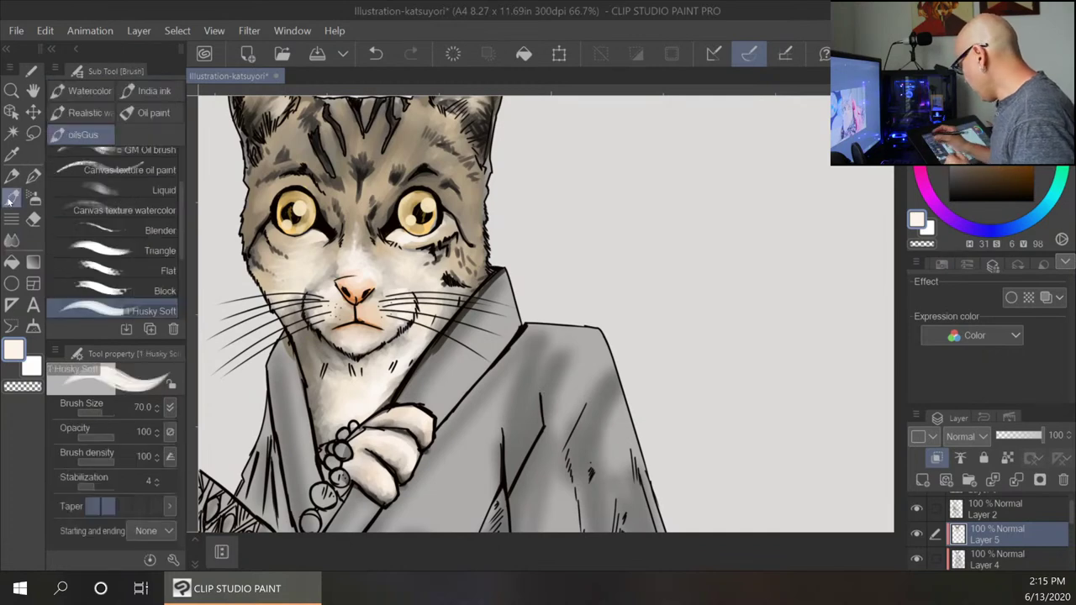
scroll(182, 213, "up", 4)
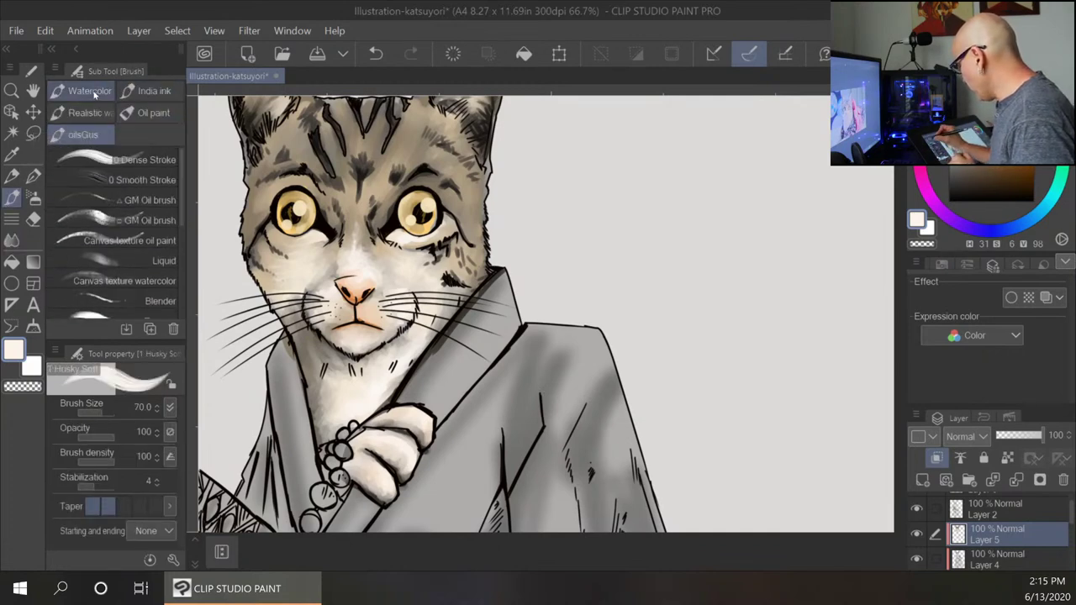
Paint the lowered forearm and paw peach, hue 31, saturation 22, value 97, using the Dense watercolor brush at size 40.
left_click(91, 91)
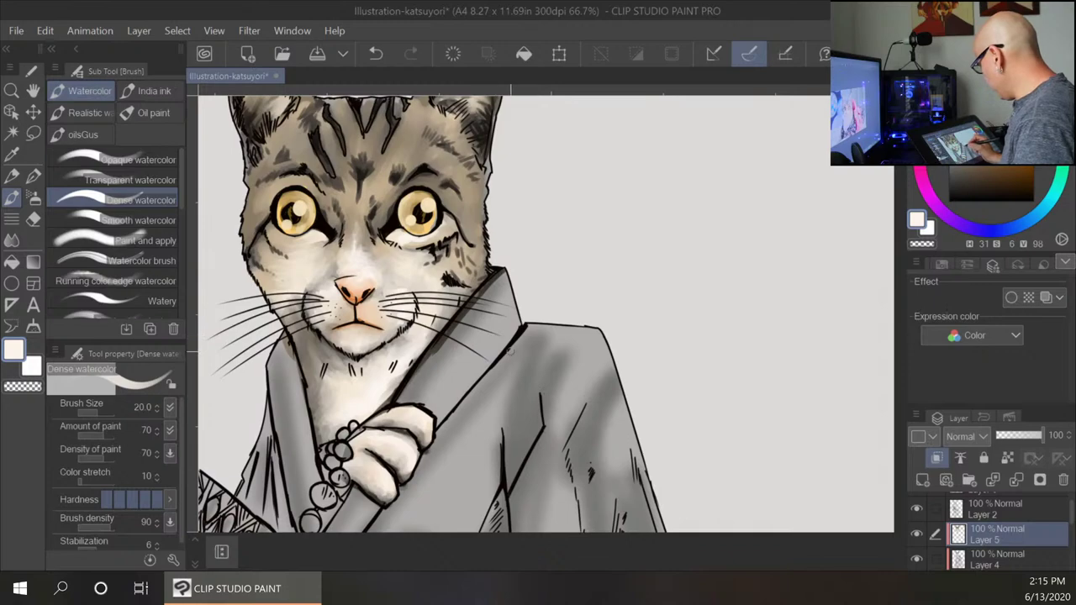
left_click_drag(546, 388, 533, 204)
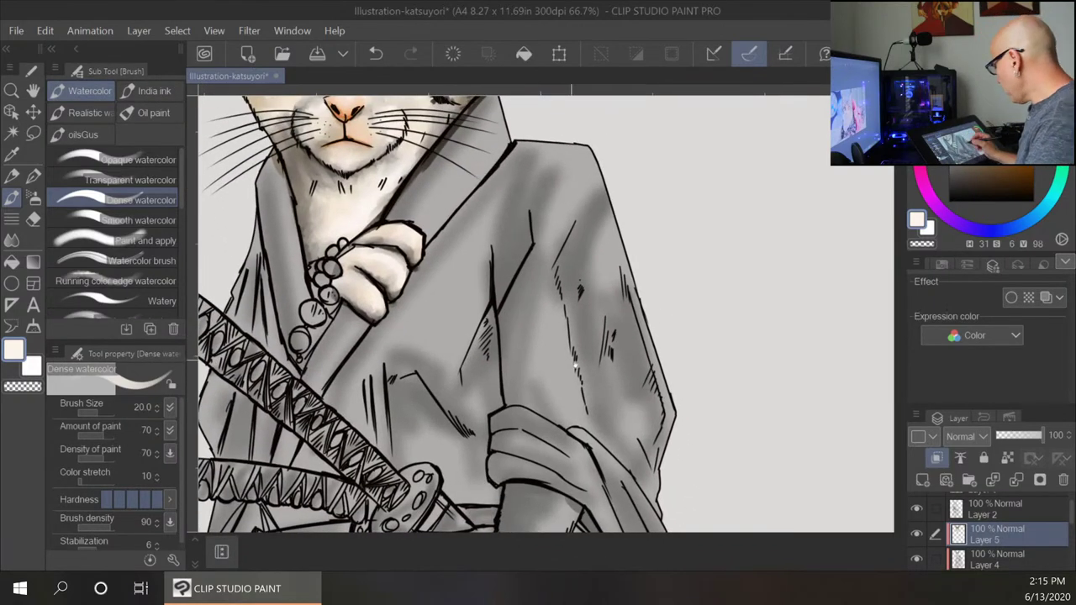
left_click_drag(575, 365, 459, 115)
left_click_drag(484, 315, 503, 232)
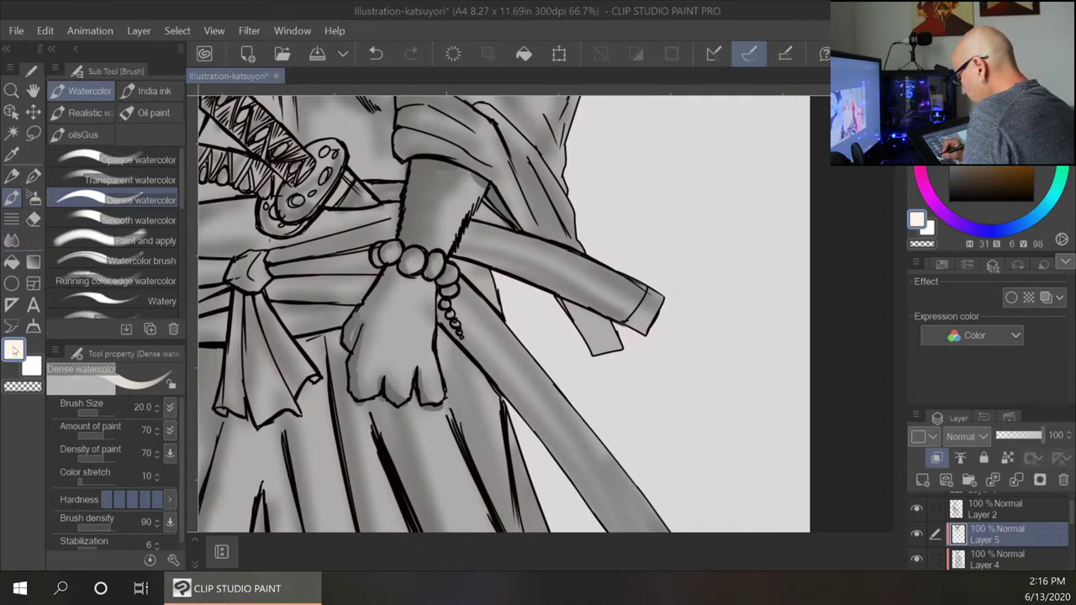
left_click(13, 352)
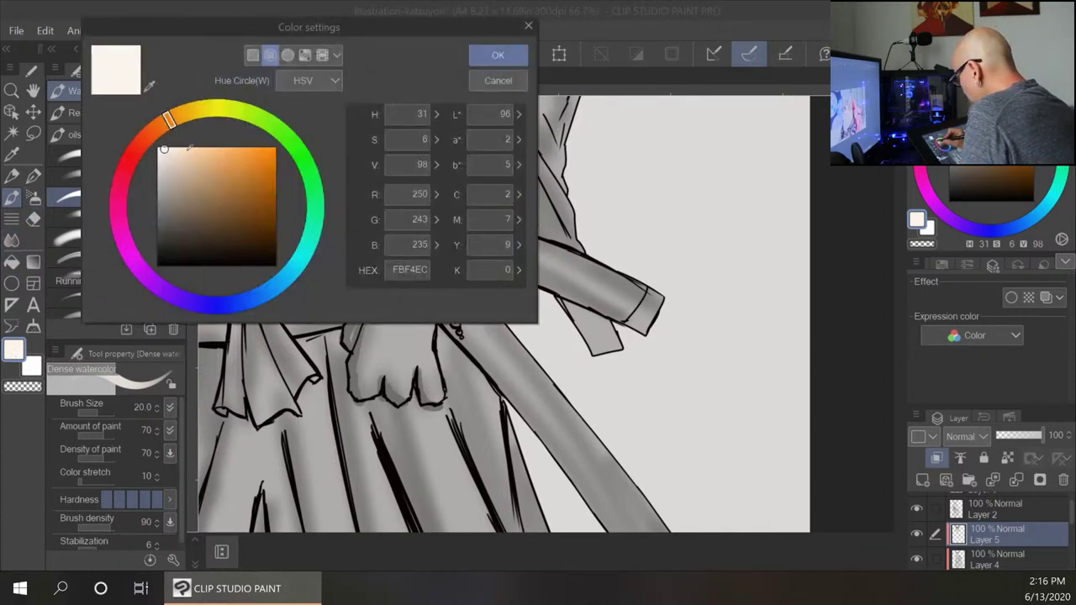
left_click(184, 151)
left_click(500, 55)
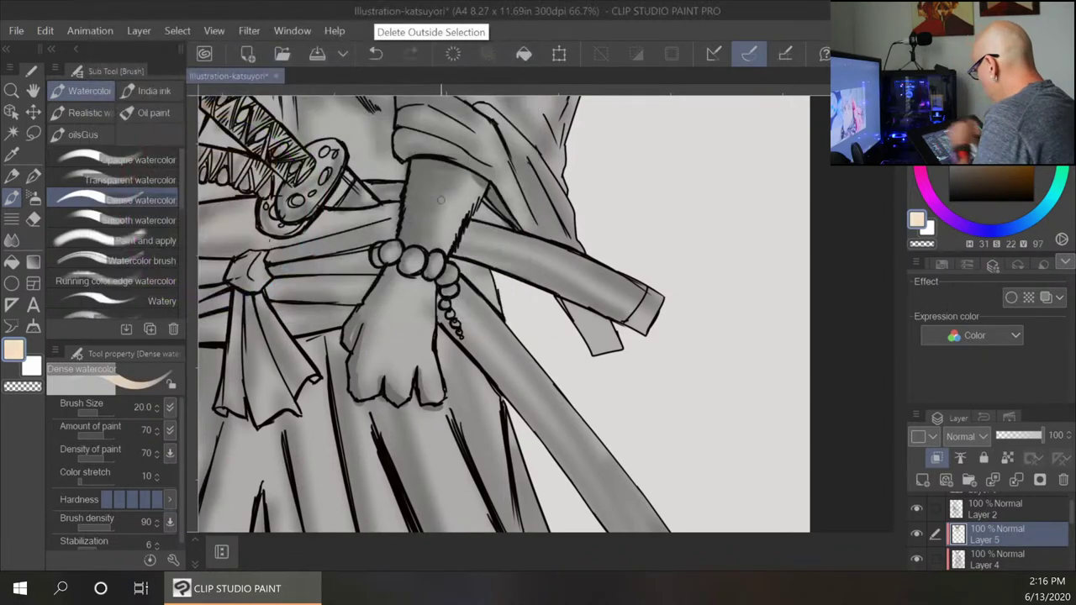
key("bracketright")
key("bracketright")
key("bracketright")
mouse_move(446, 173)
left_mouse_down()
mouse_move(430, 215)
mouse_move(428, 234)
mouse_move(462, 181)
mouse_move(444, 228)
mouse_move(417, 244)
left_mouse_up()
mouse_move(395, 304)
left_mouse_down()
mouse_move(370, 354)
mouse_move(368, 381)
mouse_move(398, 371)
mouse_move(402, 380)
mouse_move(400, 325)
mouse_move(437, 335)
mouse_move(425, 340)
mouse_move(430, 378)
mouse_move(429, 352)
left_mouse_up()
mouse_move(401, 279)
left_mouse_down()
mouse_move(401, 307)
mouse_move(426, 287)
mouse_move(423, 313)
mouse_move(392, 334)
mouse_move(411, 326)
mouse_move(416, 346)
mouse_move(427, 306)
mouse_move(385, 343)
mouse_move(380, 287)
mouse_move(351, 332)
mouse_move(380, 309)
left_mouse_up()
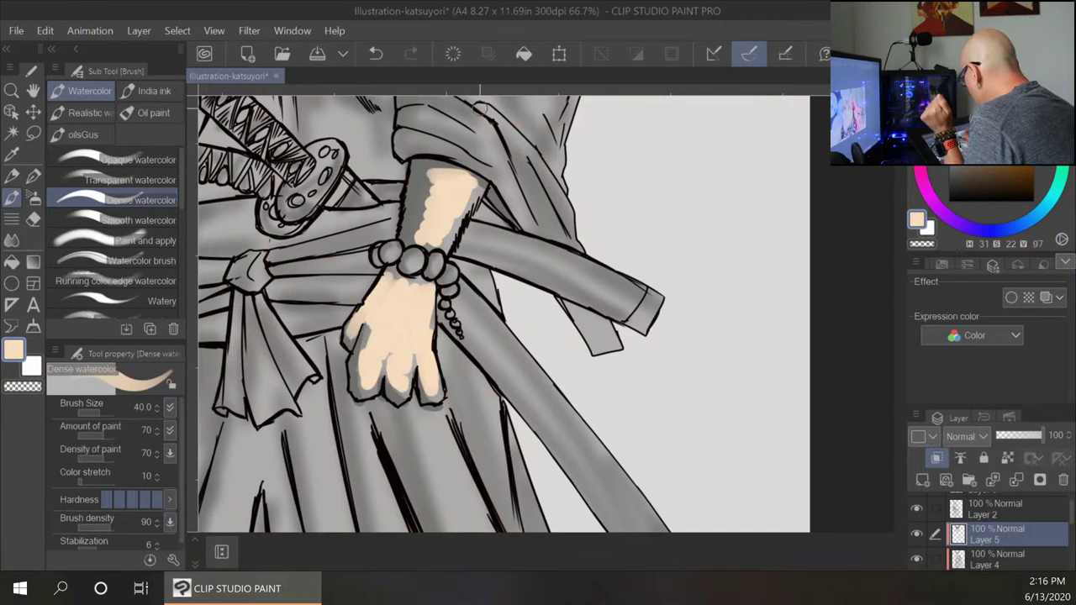
mouse_move(443, 231)
left_mouse_down()
mouse_move(430, 246)
mouse_move(458, 221)
mouse_move(466, 172)
mouse_move(446, 168)
left_mouse_up()
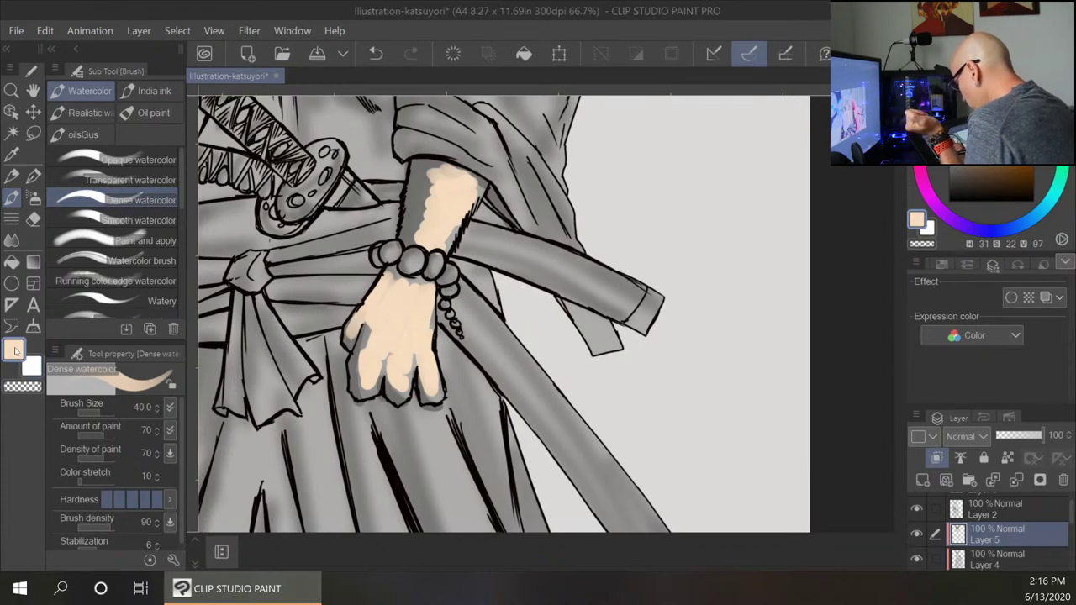
Set the color to a pale cream, hue 31, saturation 8, value 97, and paint highlights along the lowered paw and forearm.
double_click(17, 355)
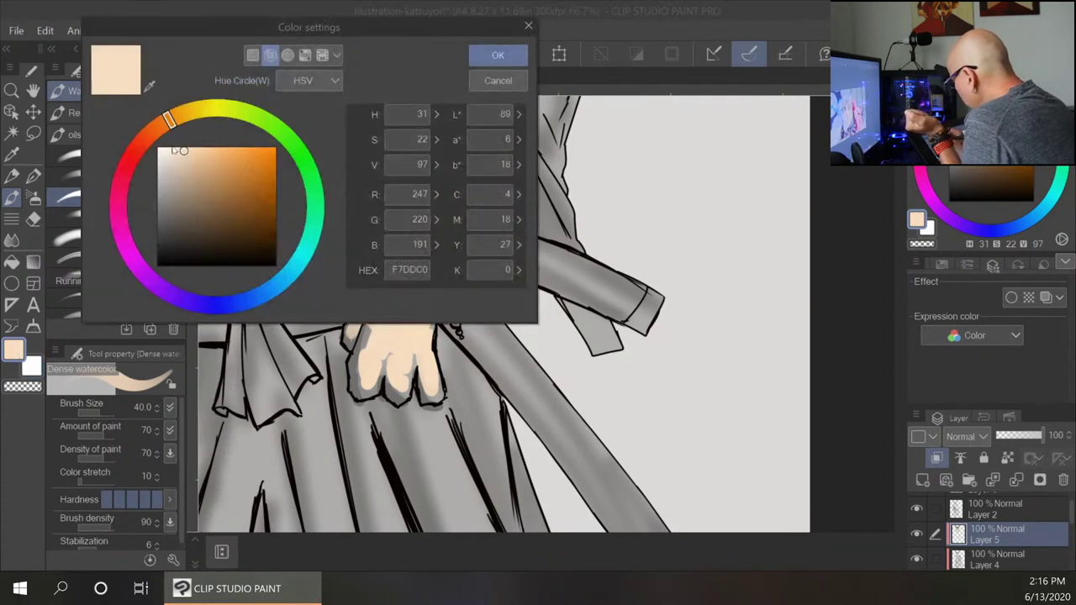
left_click(175, 149)
left_click(498, 55)
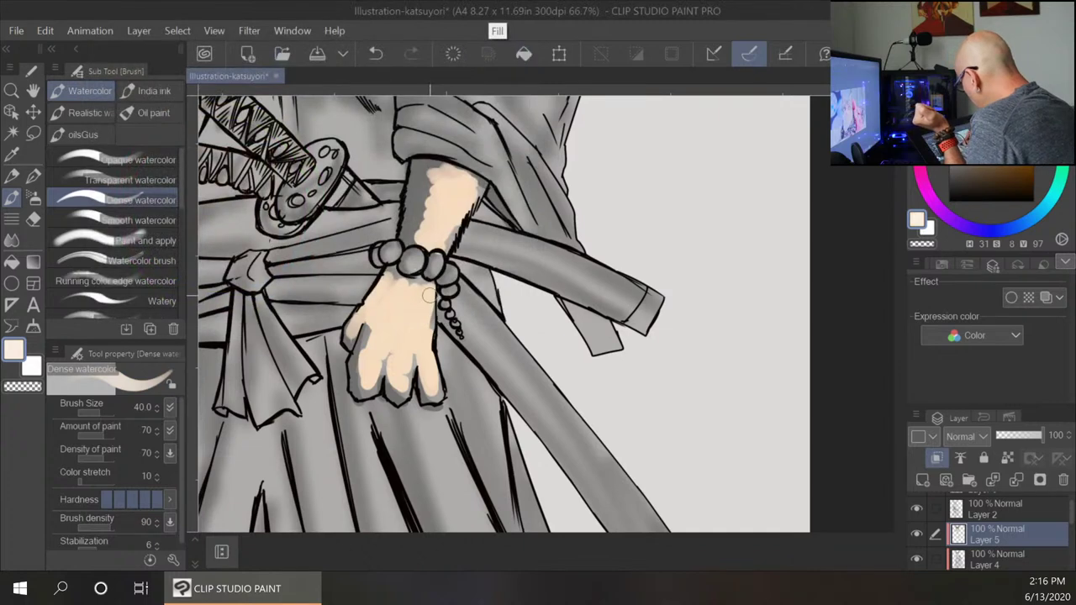
left_click_drag(429, 295, 430, 325)
mouse_move(432, 376)
left_mouse_down()
mouse_move(435, 392)
mouse_move(400, 390)
left_mouse_up()
left_click_drag(393, 352, 365, 388)
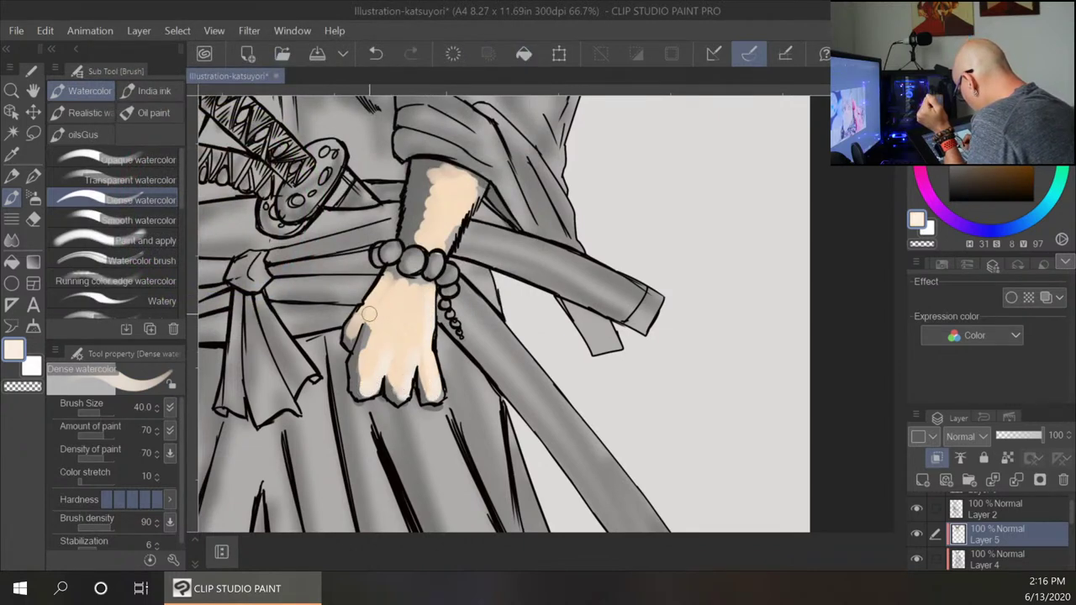
mouse_move(369, 314)
left_mouse_down()
mouse_move(423, 293)
mouse_move(401, 284)
mouse_move(419, 282)
mouse_move(474, 191)
mouse_move(444, 237)
mouse_move(432, 172)
mouse_move(416, 233)
mouse_move(430, 174)
mouse_move(447, 169)
mouse_move(476, 196)
left_mouse_up()
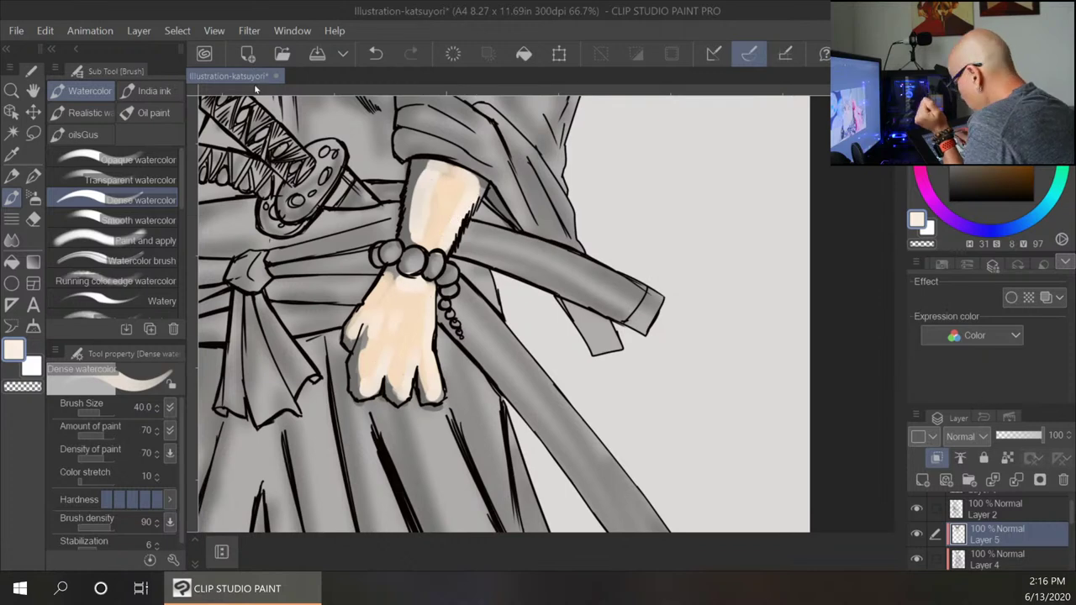
Blend the peach, cream and gray tones on the lowered forearm using the Running color on fiber brush at size 30.
key("j")
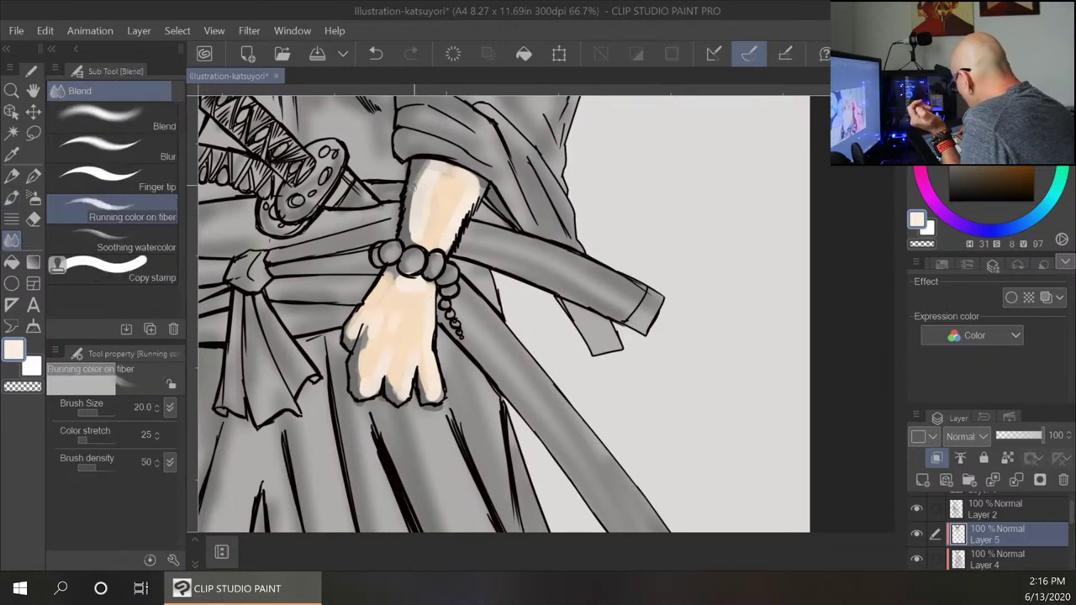
key("bracketright")
key("bracketright")
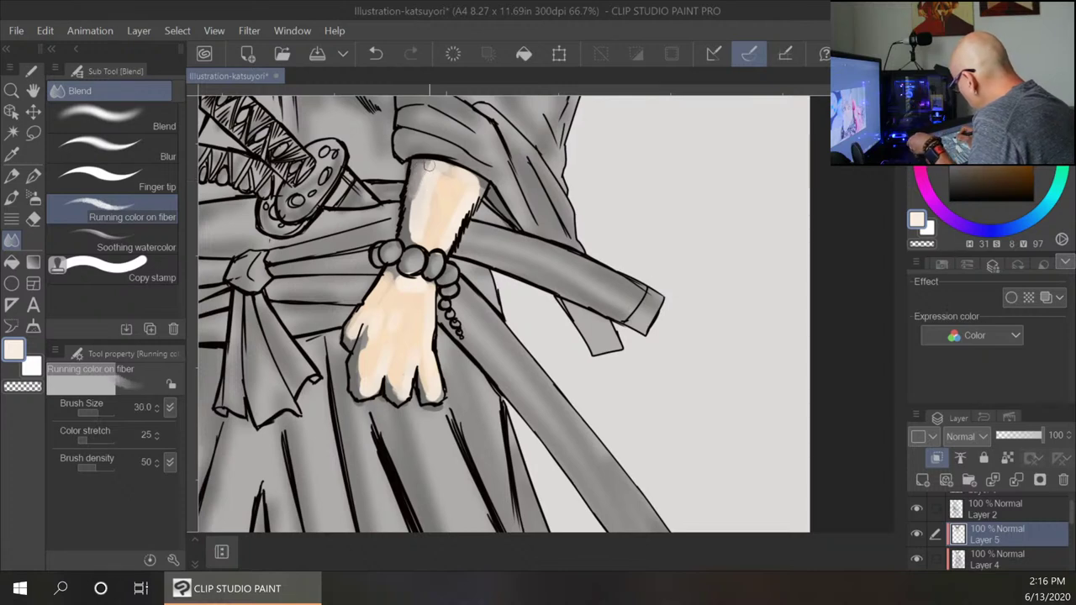
mouse_move(428, 166)
left_mouse_down()
mouse_move(409, 223)
mouse_move(417, 239)
left_mouse_up()
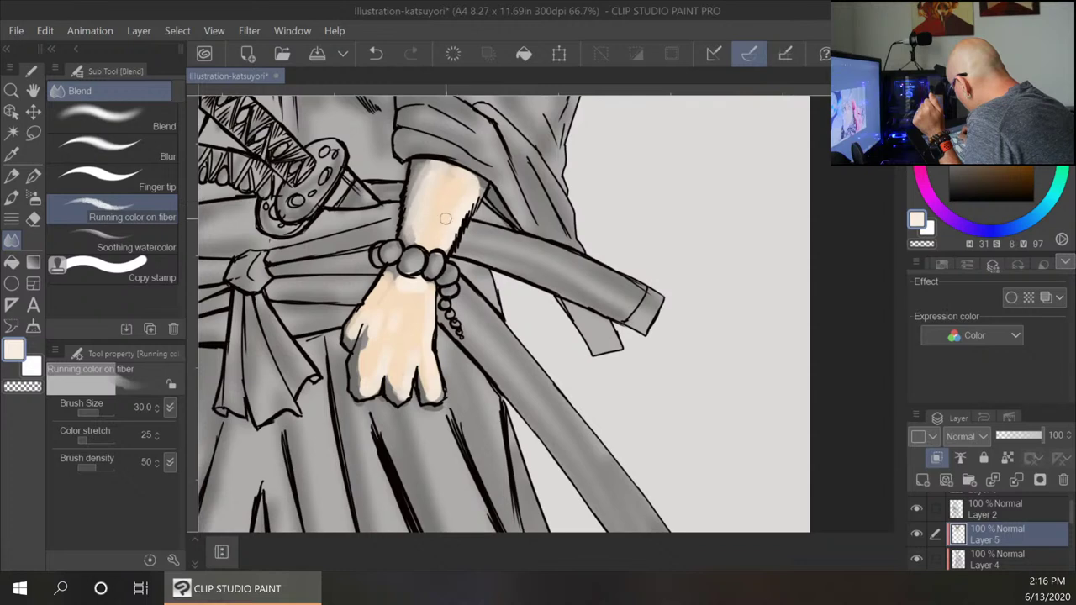
left_click_drag(478, 182, 461, 222)
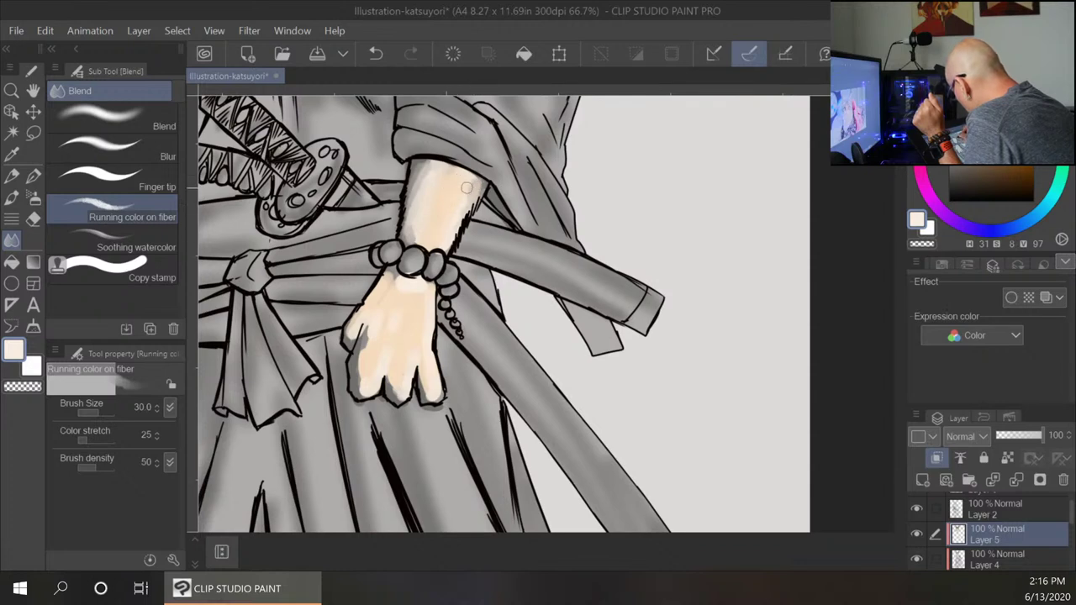
left_click_drag(479, 186, 467, 207)
left_click_drag(416, 234, 406, 231)
Blend the fur tones on the lowered paw from the bead bracelet down to the fingers.
mouse_move(395, 274)
left_mouse_down()
mouse_move(398, 286)
mouse_move(423, 288)
left_mouse_up()
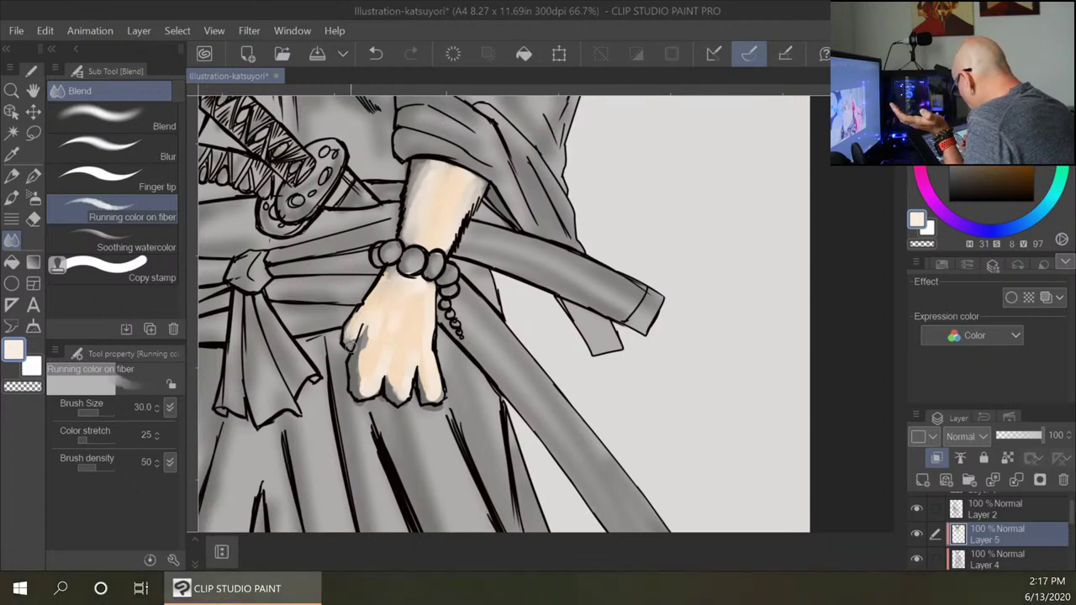
mouse_move(373, 319)
left_mouse_down()
mouse_move(367, 391)
mouse_move(356, 362)
mouse_move(355, 373)
mouse_move(381, 362)
mouse_move(358, 392)
mouse_move(386, 351)
mouse_move(391, 373)
mouse_move(402, 299)
mouse_move(374, 333)
mouse_move(399, 368)
mouse_move(391, 388)
mouse_move(406, 396)
mouse_move(409, 370)
mouse_move(396, 391)
mouse_move(419, 340)
mouse_move(423, 365)
mouse_move(426, 313)
mouse_move(429, 375)
mouse_move(428, 304)
mouse_move(403, 315)
left_mouse_up()
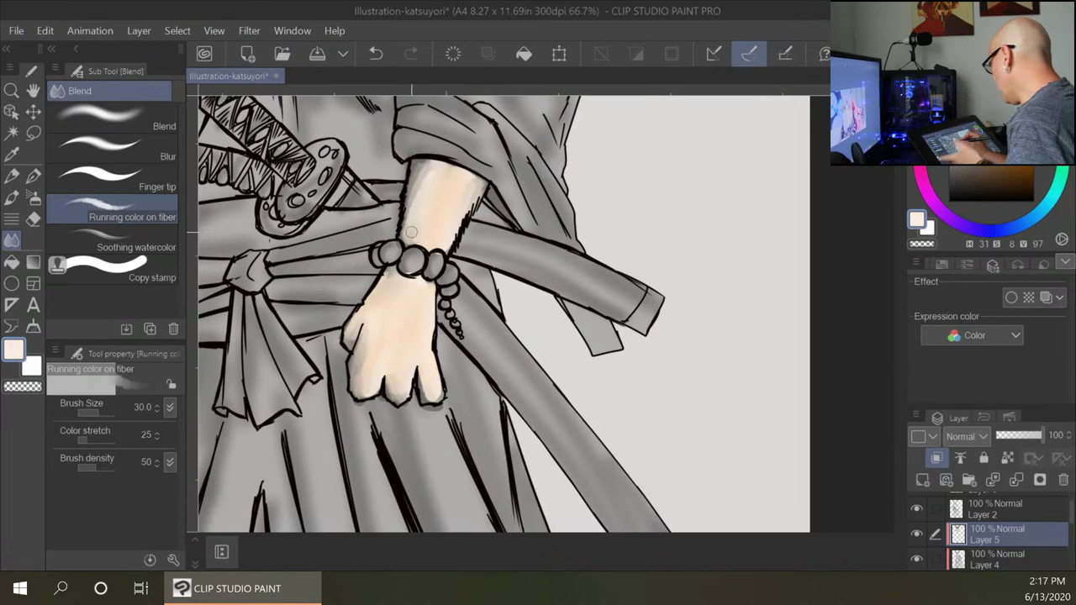
key("ctrl+minus")
key("ctrl+minus")
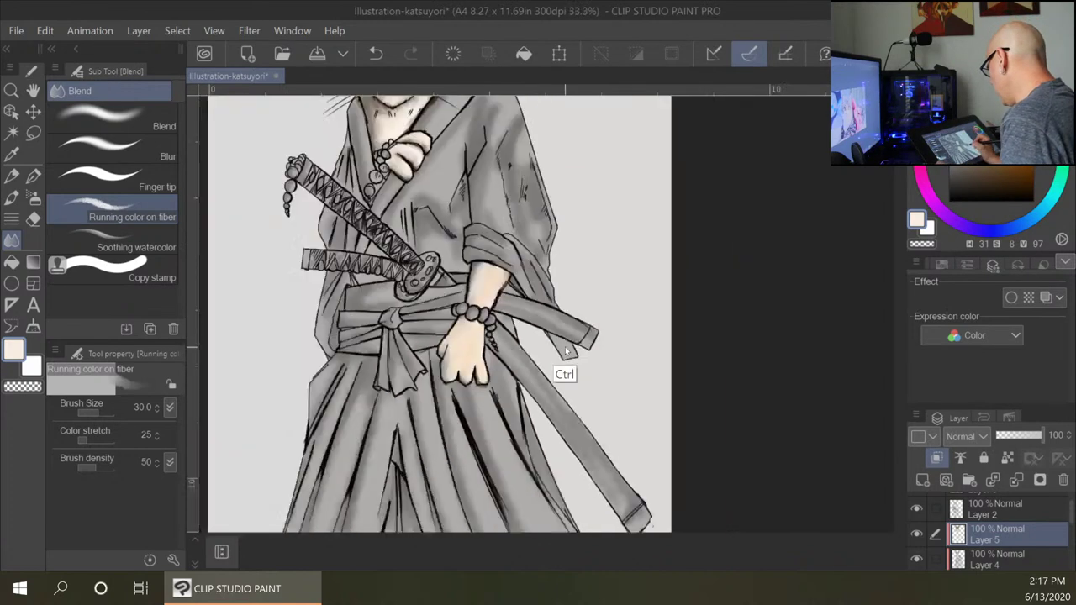
key("ctrl+minus")
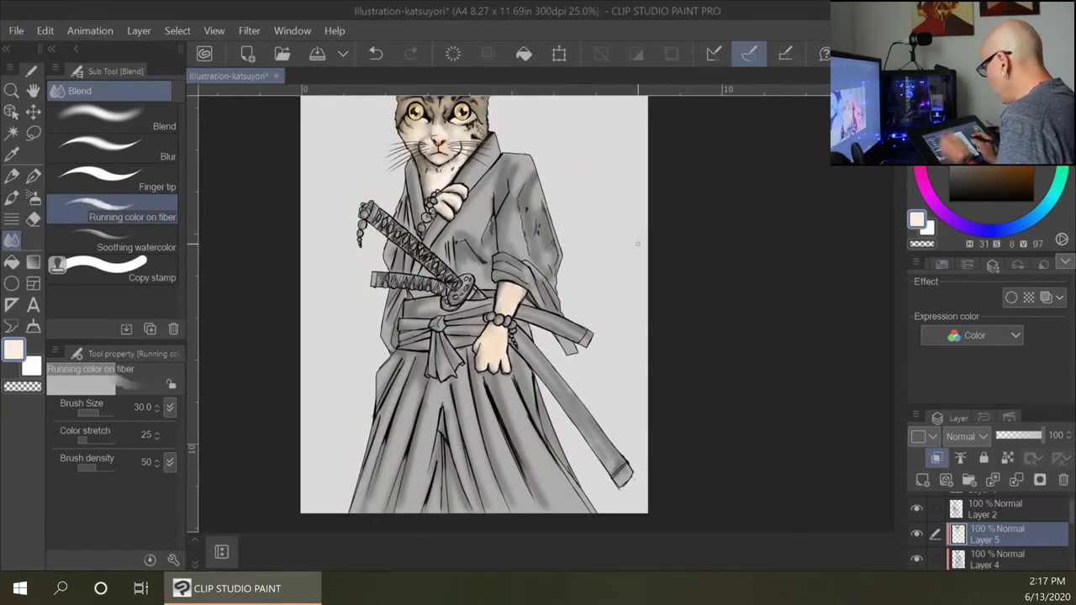
scroll(638, 246, "up", 1)
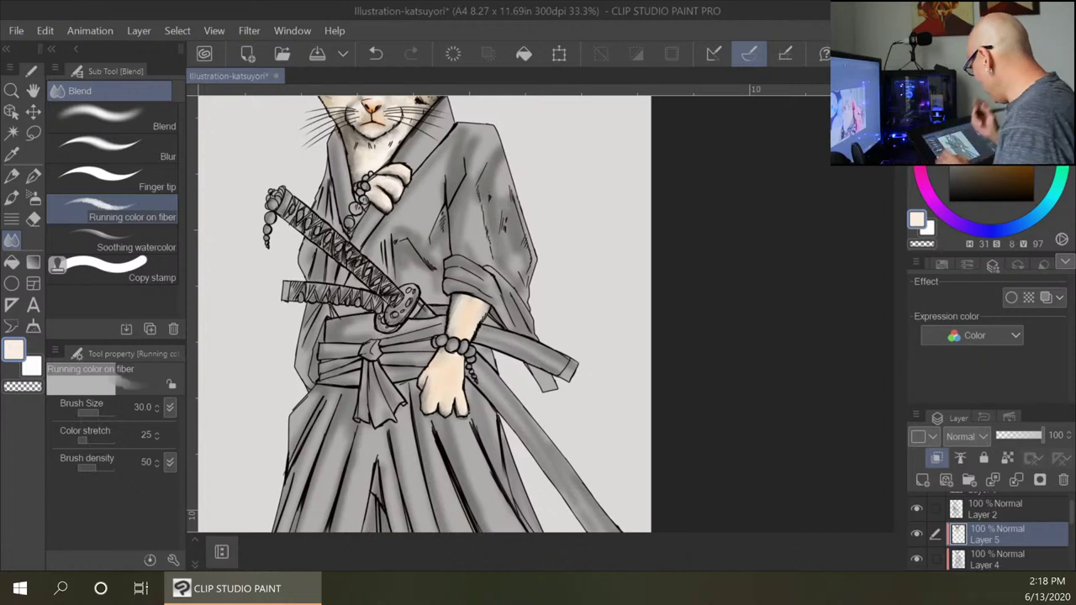
scroll(556, 197, "up", 1)
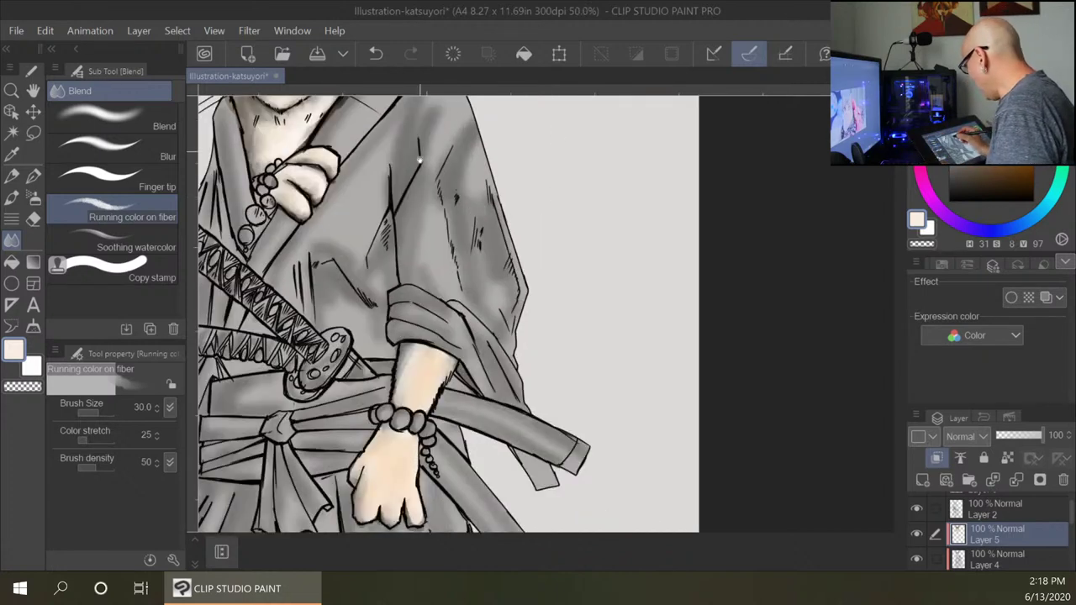
left_click_drag(420, 150, 491, 240)
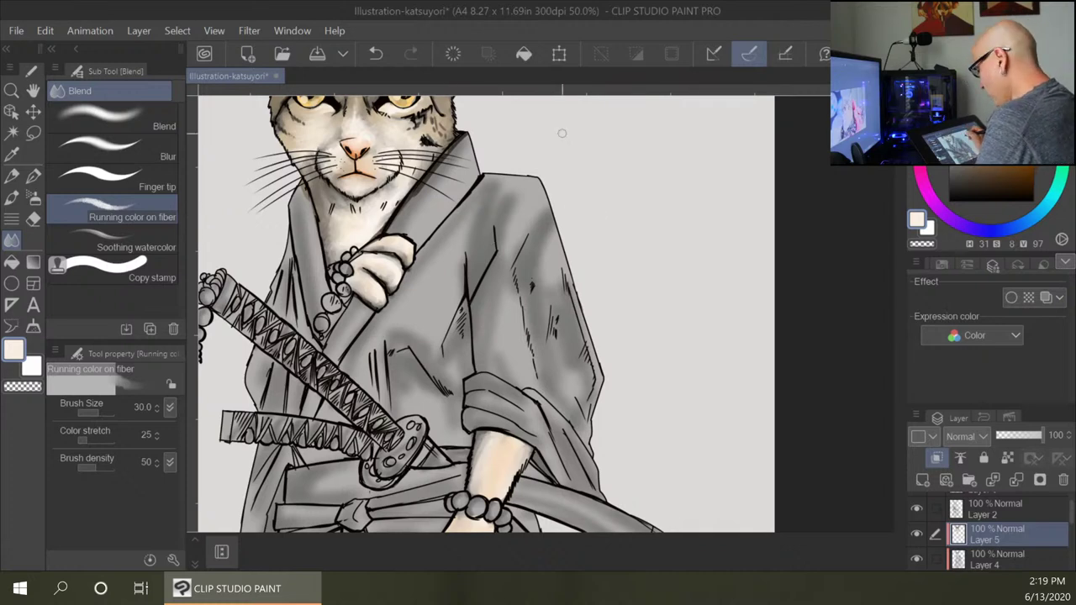
Set the drawing color to a dark gray-green, hue 165, saturation 7, value 28.
left_click(12, 352)
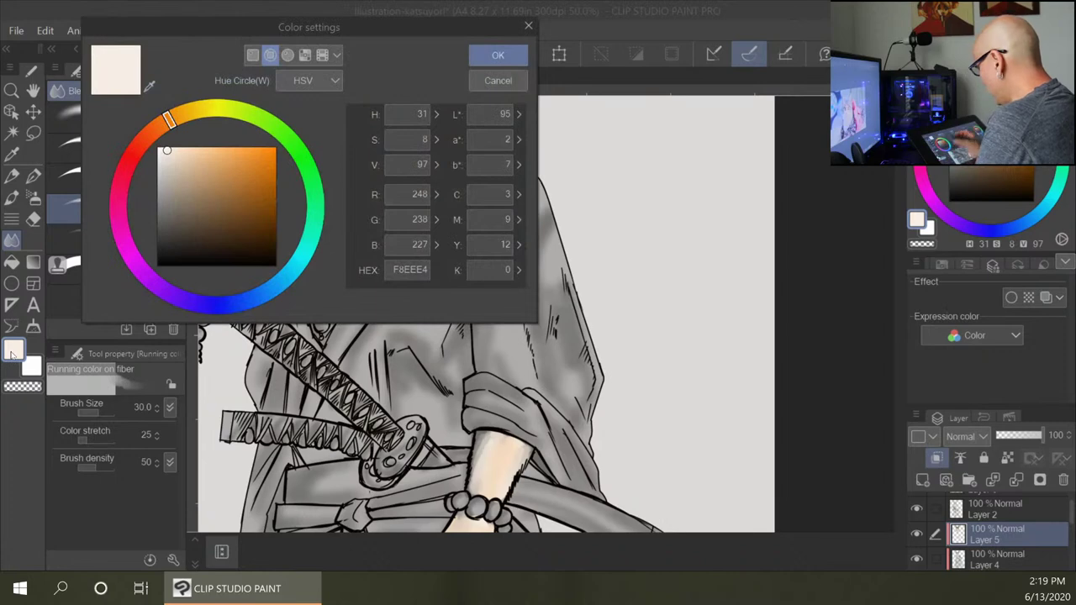
mouse_move(170, 119)
left_mouse_down()
mouse_move(329, 149)
mouse_move(312, 259)
mouse_move(309, 165)
mouse_move(318, 238)
left_mouse_up()
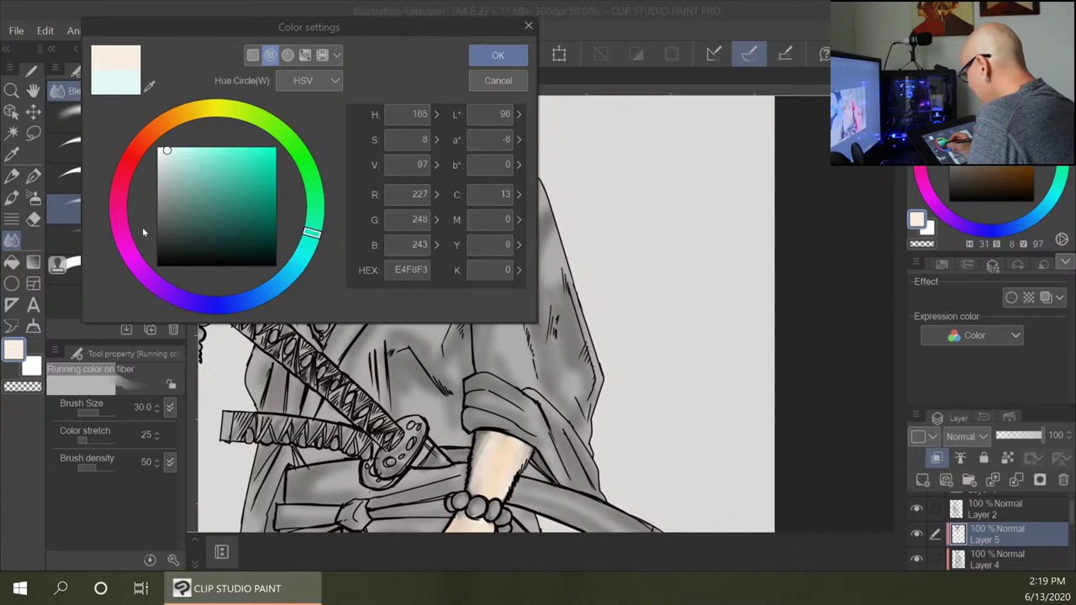
left_click(168, 233)
left_click(499, 55)
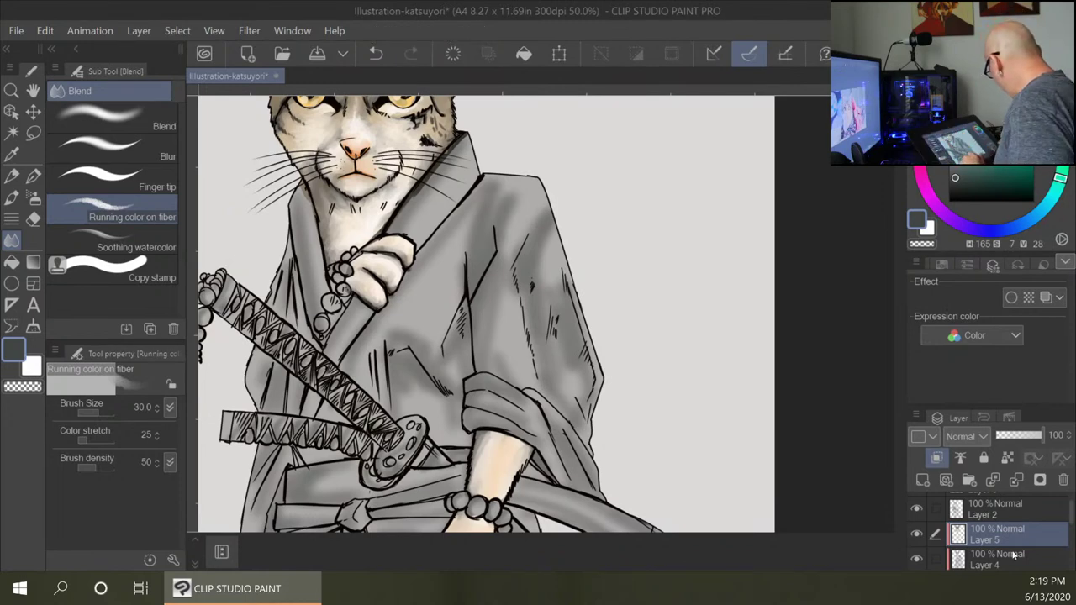
Add a clipped layer above Layer 5 and change the color to a muted green, hue 165, saturation 14, value 43.
left_click(922, 480)
left_click(938, 460)
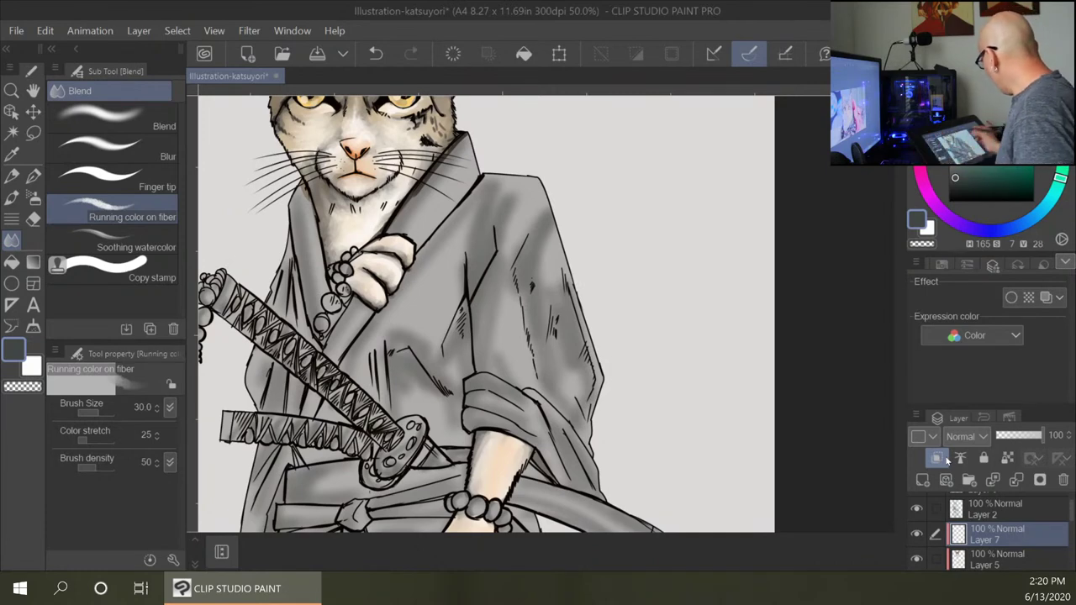
left_click_drag(959, 172, 965, 164)
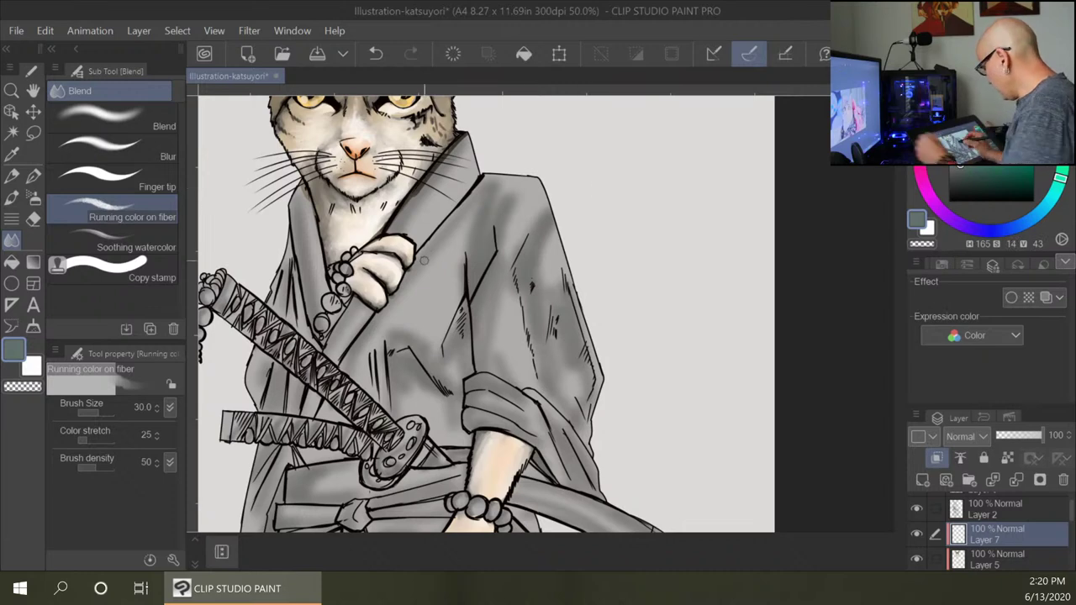
Paint the kimono's upper collar green using the Dense watercolor brush at size 60, and move the new layer below Layer 5.
key("bracketright")
key("bracketright")
key("bracketright")
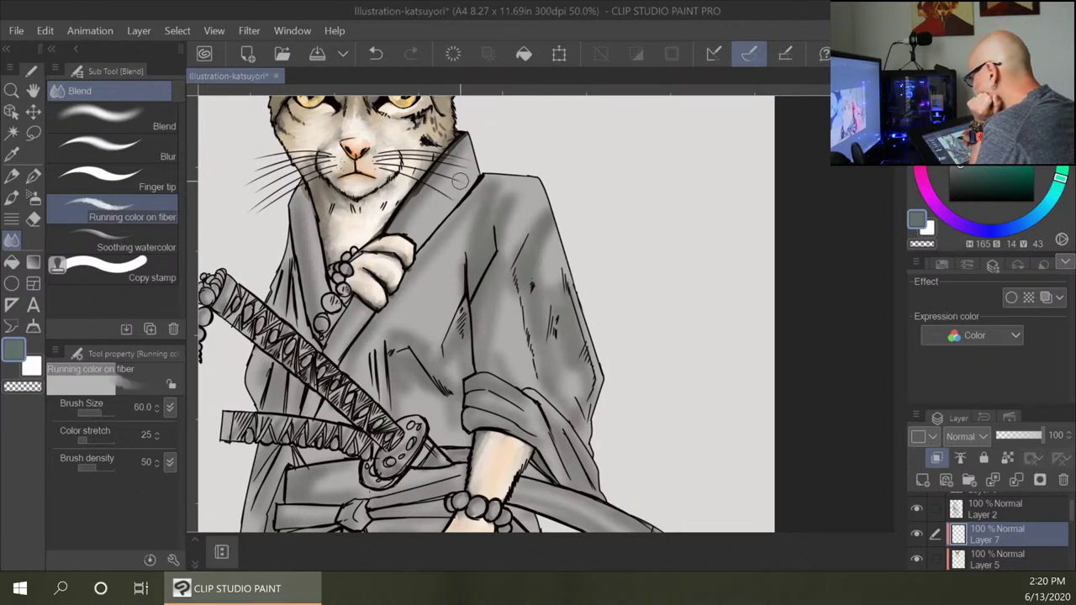
key("b")
key("bracketright")
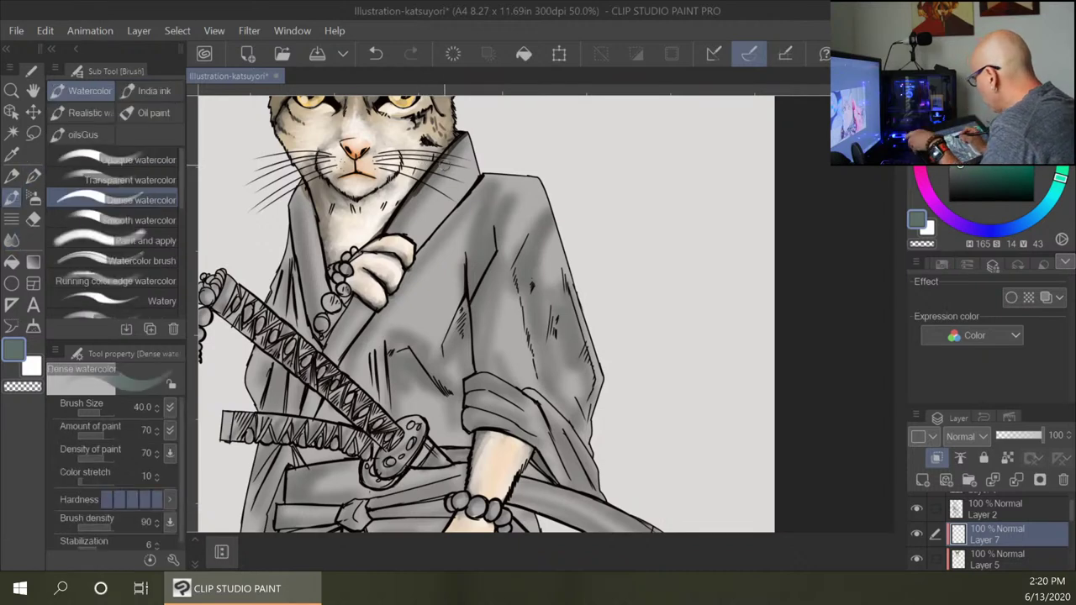
left_click_drag(458, 149, 404, 225)
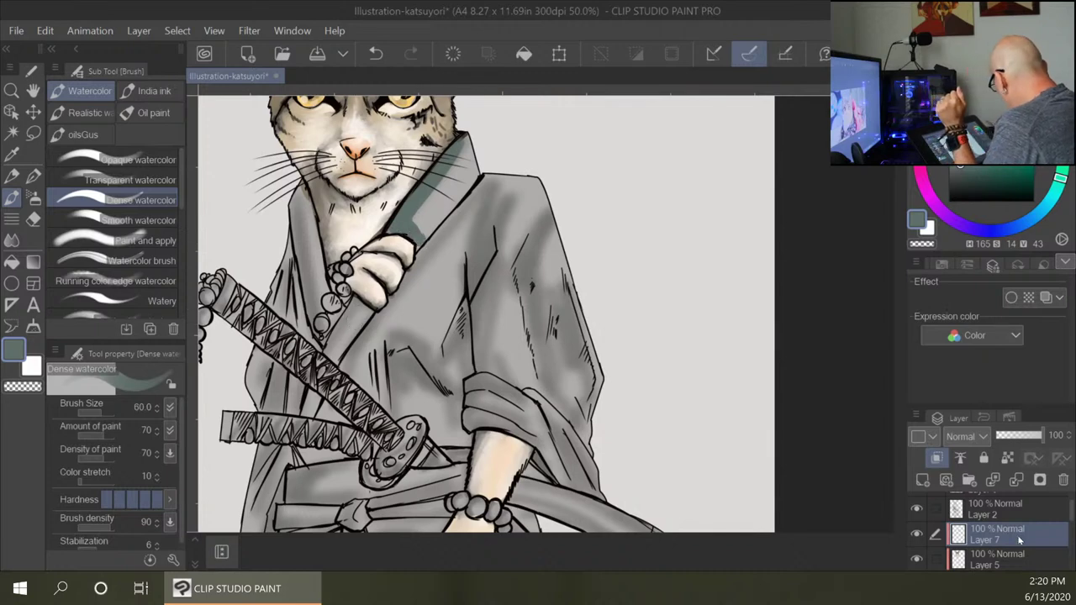
mouse_move(1021, 538)
left_mouse_down()
mouse_move(1022, 548)
mouse_move(1031, 523)
left_mouse_up()
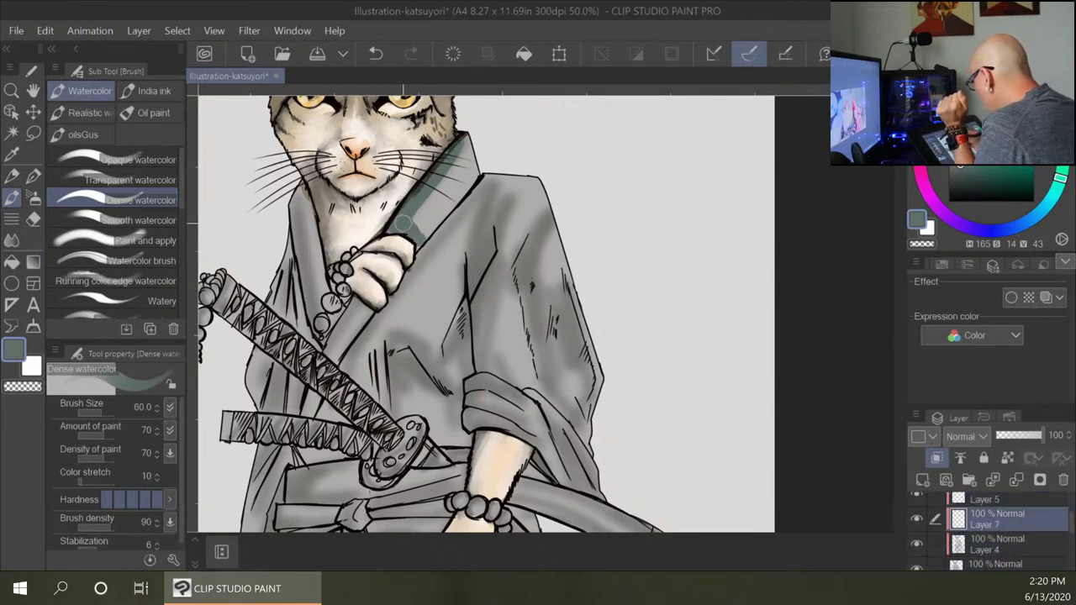
Paint both lapels and the shadowed folds on the kimono's chest and torso with the muted green.
mouse_move(407, 227)
left_mouse_down()
mouse_move(441, 182)
mouse_move(395, 227)
mouse_move(425, 258)
mouse_move(402, 291)
mouse_move(405, 278)
mouse_move(333, 352)
left_mouse_up()
mouse_move(301, 193)
left_mouse_down()
mouse_move(324, 268)
mouse_move(304, 294)
mouse_move(311, 328)
left_mouse_up()
left_click_drag(477, 194, 354, 358)
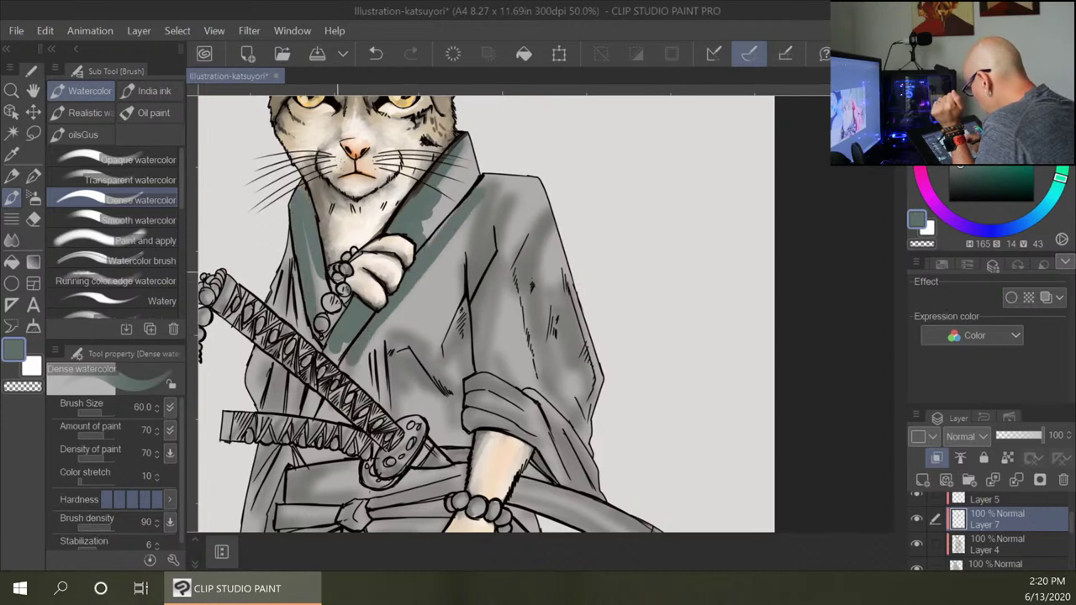
left_click_drag(301, 287, 292, 320)
mouse_move(280, 364)
left_mouse_down()
mouse_move(272, 399)
mouse_move(300, 413)
left_mouse_up()
mouse_move(392, 343)
left_mouse_down()
mouse_move(401, 372)
mouse_move(416, 361)
mouse_move(450, 394)
mouse_move(412, 409)
mouse_move(424, 391)
mouse_move(401, 408)
mouse_move(451, 412)
left_mouse_up()
left_click_drag(466, 305, 449, 362)
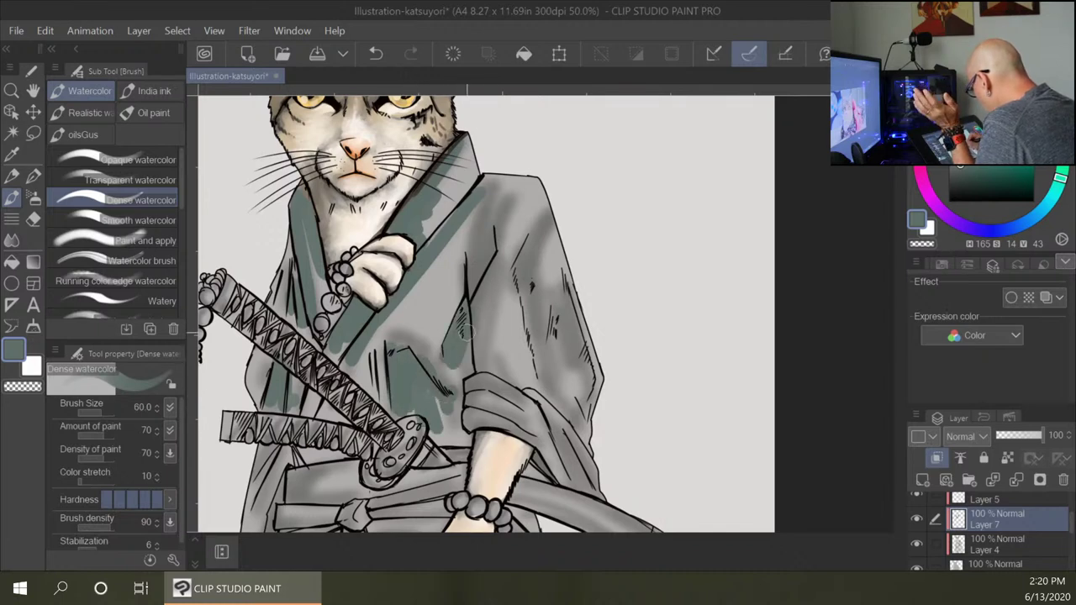
Paint the fold shadows and rolled cuff of the lowered arm's sleeve in the same muted green.
left_click_drag(464, 326, 469, 371)
mouse_move(476, 275)
left_mouse_down()
mouse_move(471, 252)
mouse_move(470, 290)
left_mouse_up()
left_click_drag(495, 248, 492, 218)
mouse_move(474, 267)
left_mouse_down()
mouse_move(501, 259)
mouse_move(488, 366)
mouse_move(529, 380)
mouse_move(494, 386)
mouse_move(536, 410)
mouse_move(463, 400)
mouse_move(531, 427)
mouse_move(475, 412)
mouse_move(472, 422)
mouse_move(533, 432)
mouse_move(509, 427)
mouse_move(554, 423)
mouse_move(565, 471)
left_mouse_up()
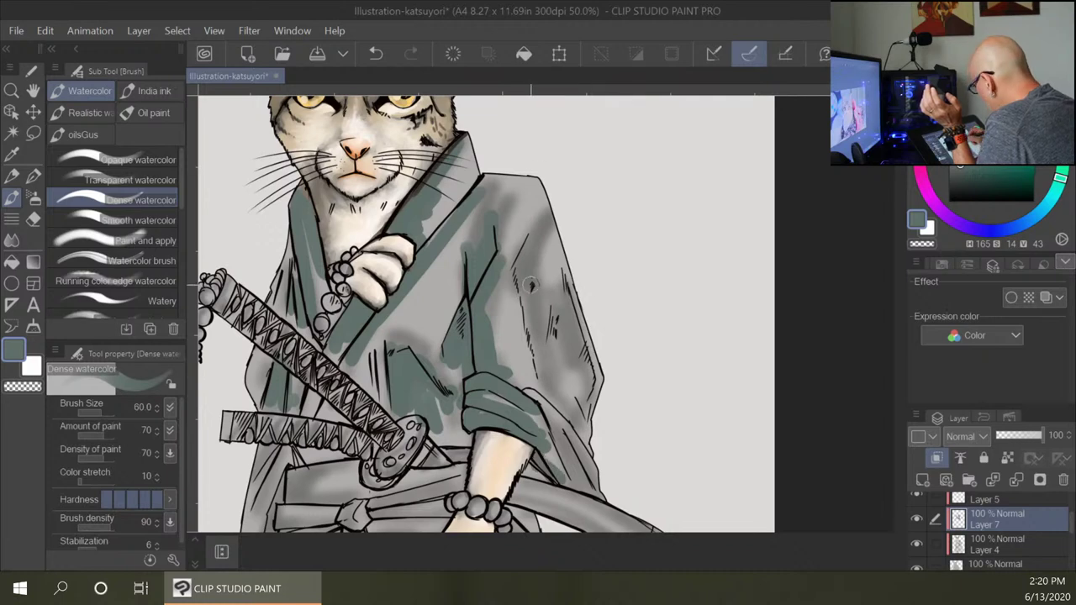
left_click_drag(535, 252, 547, 383)
left_click_drag(518, 229, 590, 481)
Paint the waist sash, its knot and hanging ends, and the robe's side folds behind the sword hilts green.
left_click_drag(638, 387, 720, 198)
mouse_move(384, 287)
left_mouse_down()
mouse_move(436, 284)
mouse_move(459, 305)
mouse_move(376, 290)
mouse_move(382, 307)
mouse_move(486, 301)
mouse_move(435, 295)
mouse_move(504, 282)
mouse_move(501, 297)
mouse_move(468, 321)
left_mouse_up()
mouse_move(452, 322)
left_mouse_down()
mouse_move(430, 328)
mouse_move(539, 329)
left_mouse_up()
left_click_drag(461, 343, 517, 348)
mouse_move(370, 371)
left_mouse_down()
mouse_move(428, 368)
mouse_move(422, 420)
mouse_move(437, 374)
mouse_move(471, 395)
mouse_move(459, 385)
left_mouse_up()
mouse_move(398, 284)
left_mouse_down()
mouse_move(363, 359)
mouse_move(409, 338)
mouse_move(362, 336)
mouse_move(404, 316)
mouse_move(367, 322)
mouse_move(370, 278)
mouse_move(357, 318)
left_mouse_up()
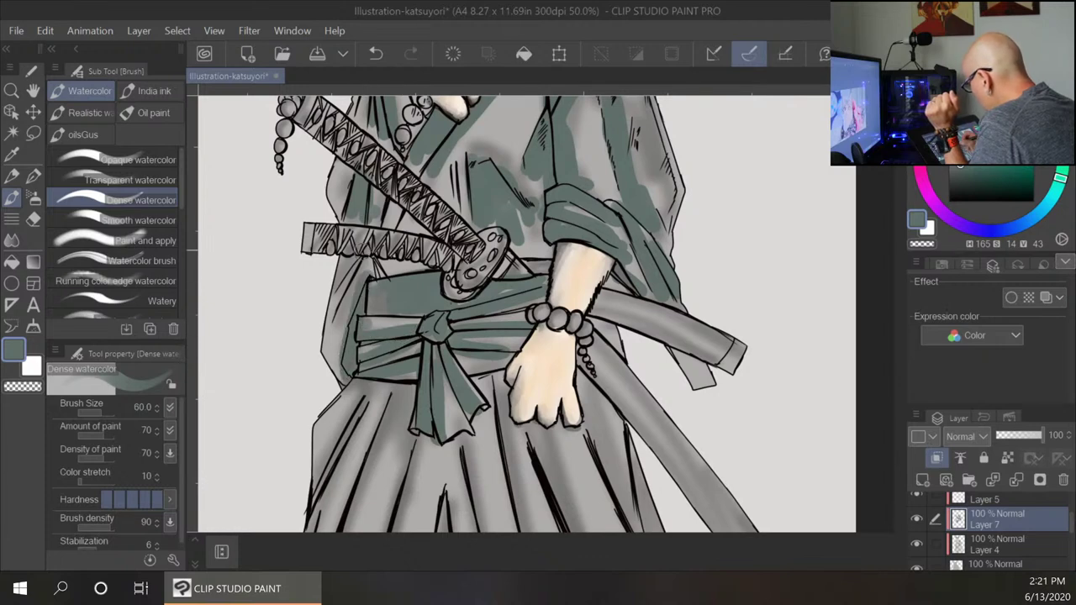
mouse_move(368, 259)
left_mouse_down()
mouse_move(339, 323)
mouse_move(340, 291)
left_mouse_up()
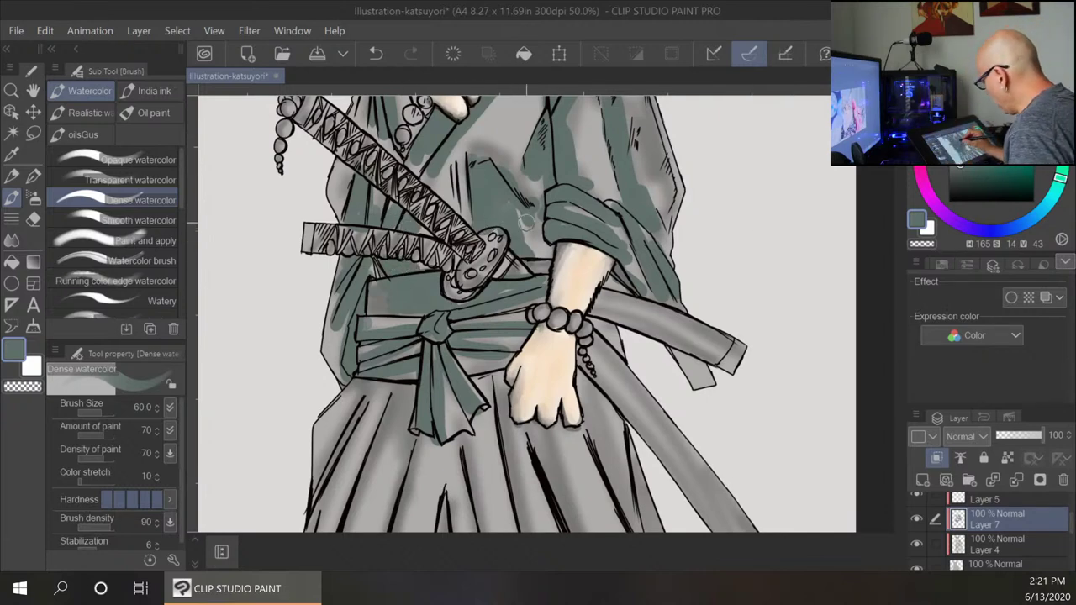
Paint green shadow bands along the hakama pleats, from the scabbard-side edge to the fold beside the center split.
mouse_move(711, 405)
left_mouse_down()
mouse_move(697, 329)
mouse_move(665, 301)
left_mouse_up()
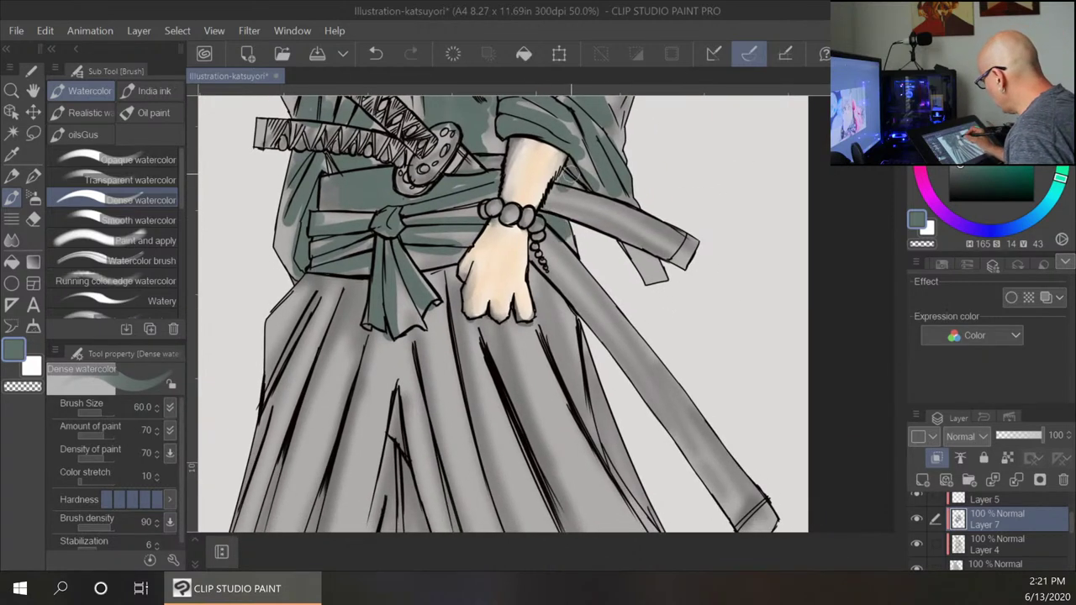
mouse_move(537, 261)
left_mouse_down()
mouse_move(593, 435)
mouse_move(559, 352)
mouse_move(599, 403)
mouse_move(597, 381)
mouse_move(645, 508)
left_mouse_up()
left_click_drag(676, 445, 636, 305)
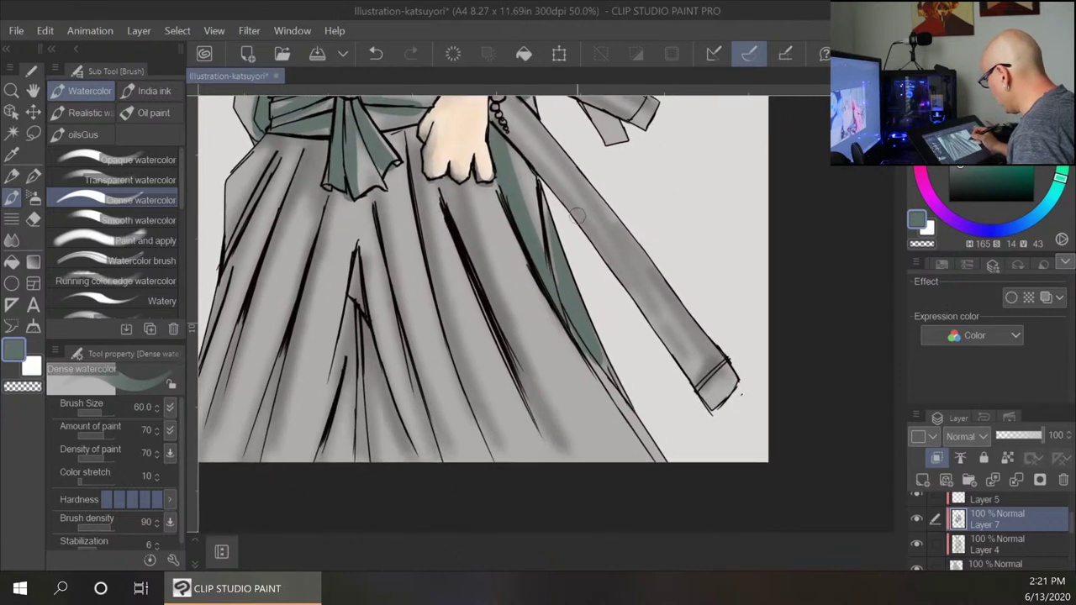
mouse_move(454, 195)
left_mouse_down()
mouse_move(504, 334)
mouse_move(563, 450)
left_mouse_up()
left_click_drag(480, 267, 584, 458)
left_click_drag(442, 196, 458, 230)
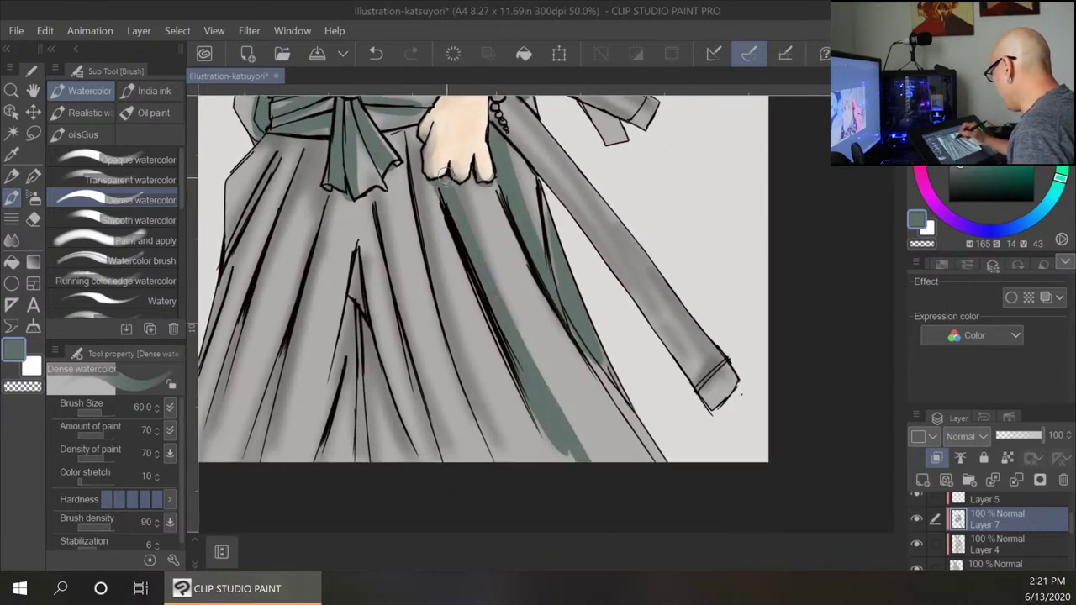
left_click_drag(446, 178, 583, 476)
mouse_move(415, 144)
left_mouse_down()
mouse_move(426, 219)
mouse_move(502, 462)
left_mouse_up()
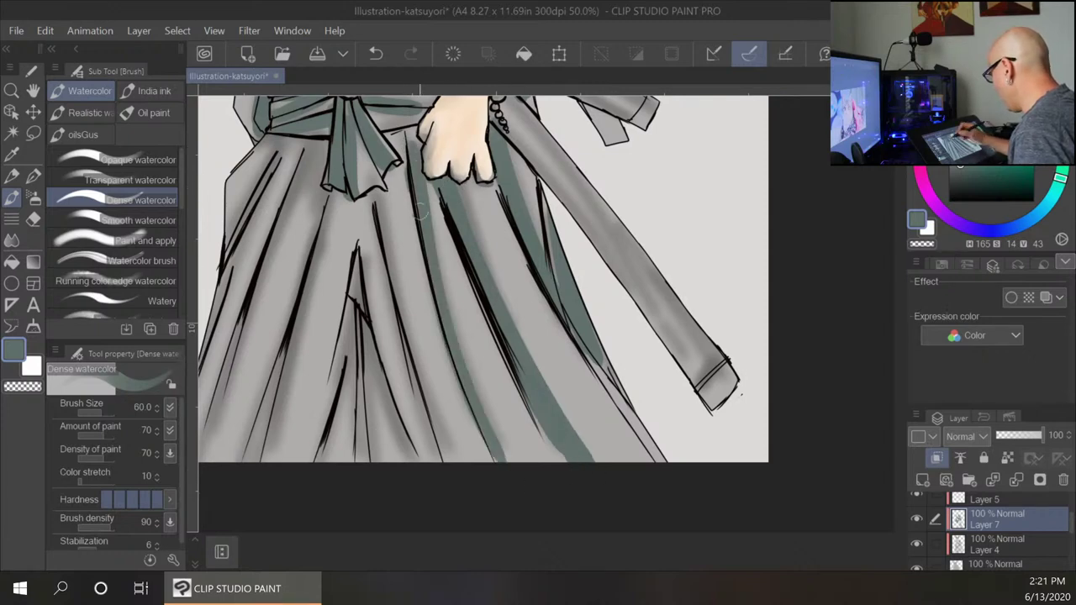
left_click_drag(439, 245, 521, 462)
mouse_move(374, 180)
left_mouse_down()
mouse_move(454, 462)
mouse_move(460, 444)
left_mouse_up()
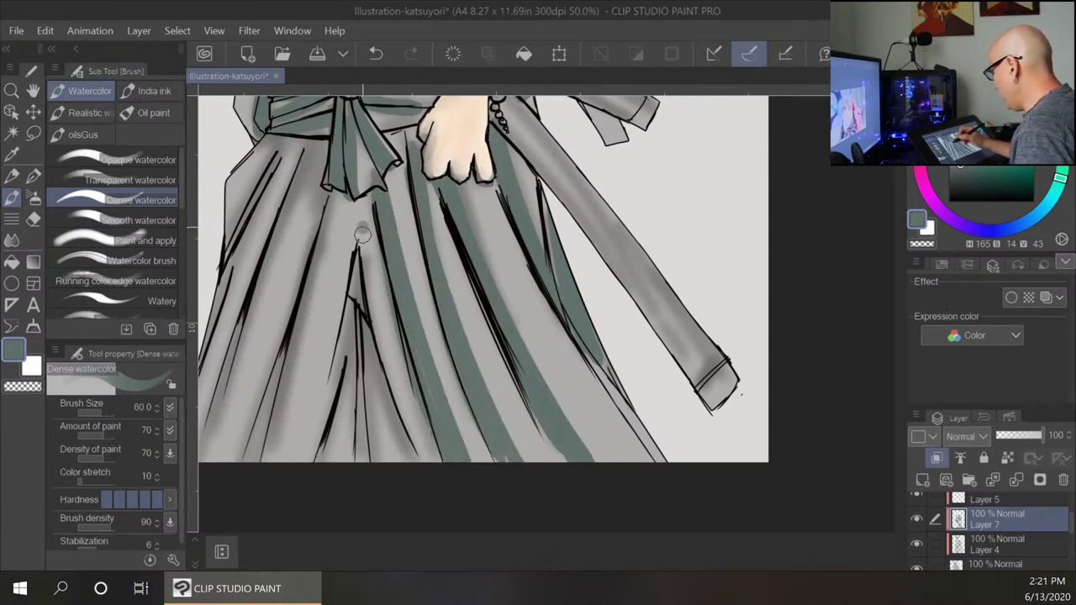
Paint the hakama's center split and the narrow pleats around it with the muted green.
left_click_drag(364, 225, 421, 463)
left_click_drag(363, 282, 380, 463)
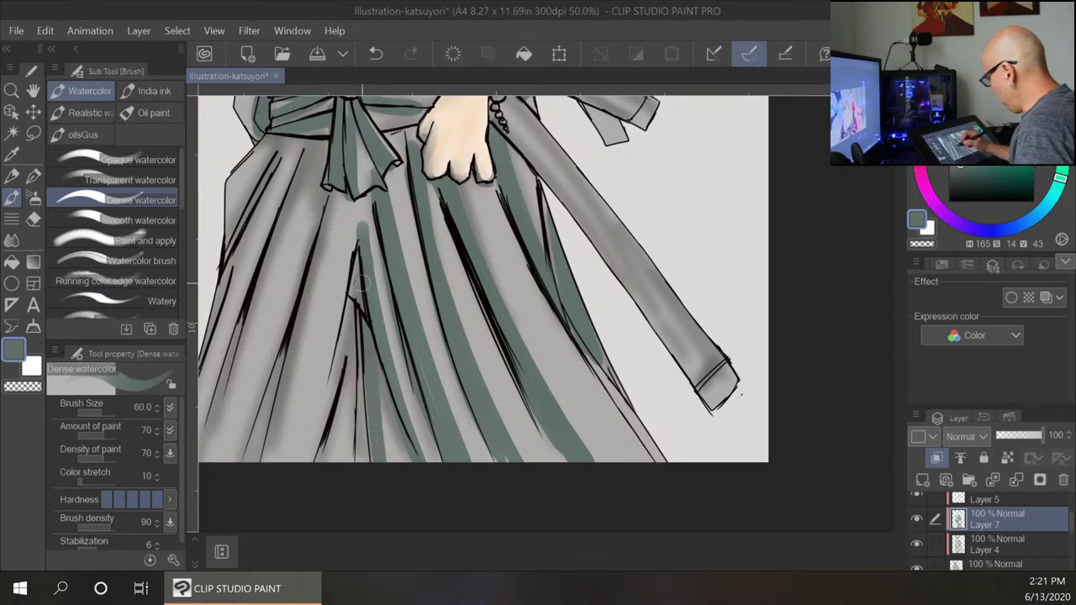
left_click_drag(365, 326, 371, 409)
left_click_drag(374, 349, 393, 419)
left_click_drag(359, 316, 363, 456)
left_click_drag(362, 250, 327, 396)
left_click_drag(354, 319, 316, 462)
Paint green shadows along the hakama pleats on the side opposite the lowered paw, up to the waist.
left_click_drag(324, 209, 242, 471)
left_click_drag(295, 166, 206, 430)
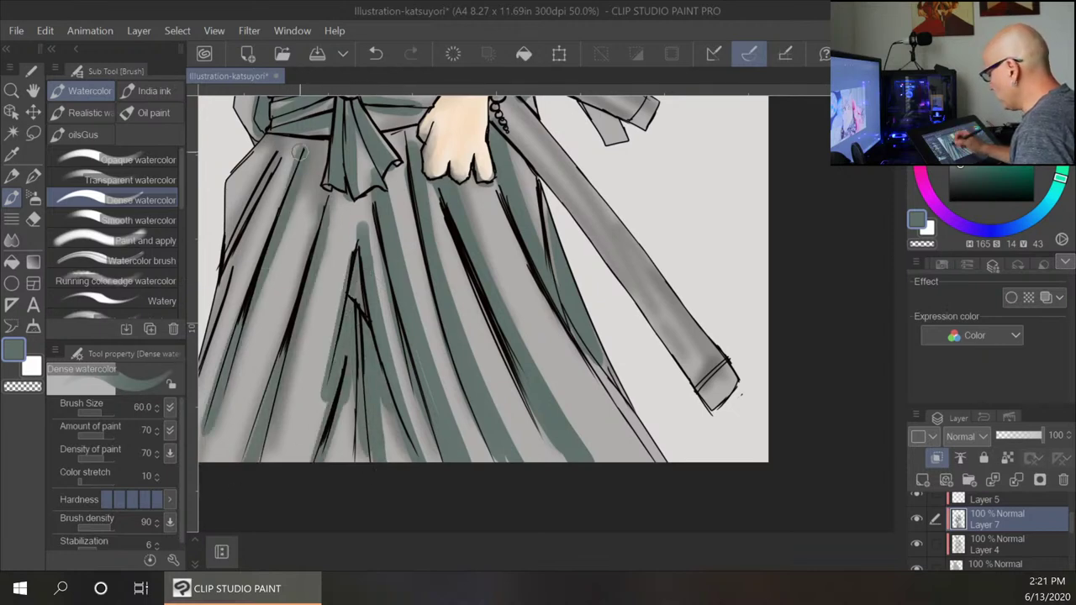
left_click_drag(290, 143, 202, 349)
left_click_drag(281, 164, 244, 248)
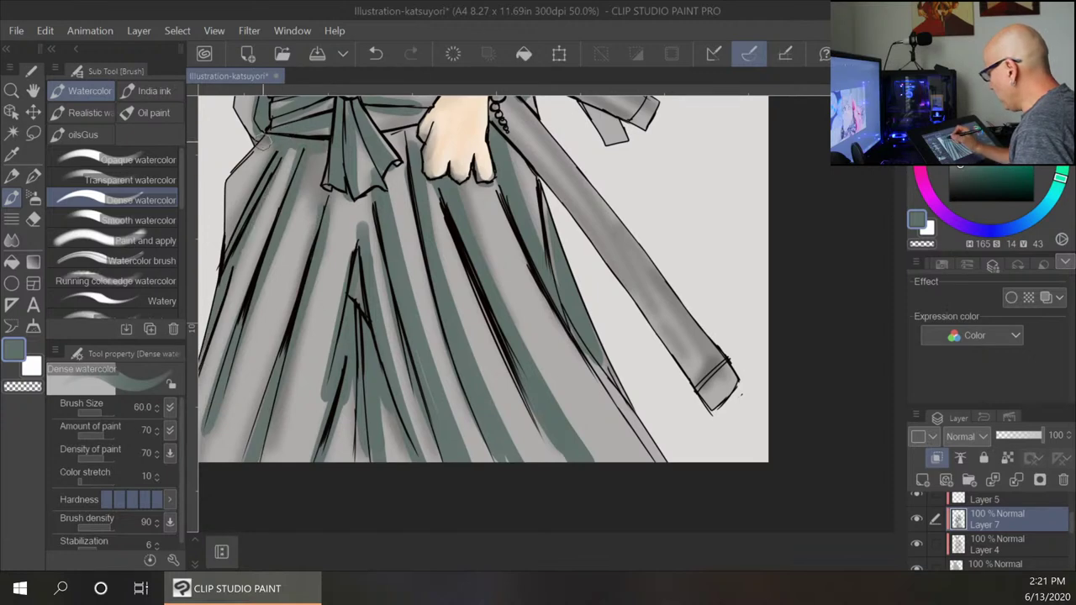
left_click_drag(268, 145, 222, 193)
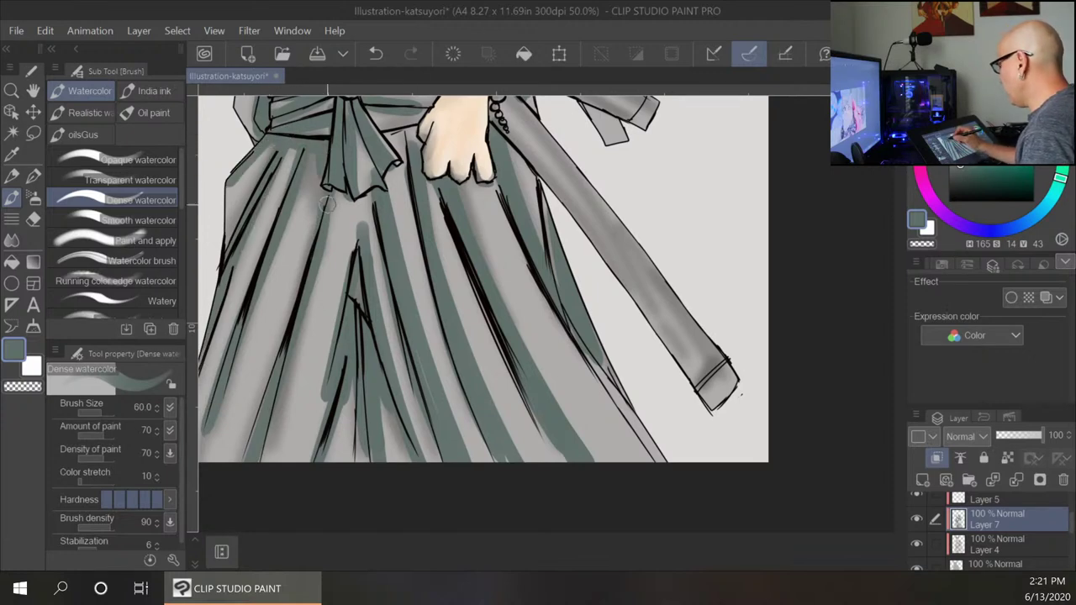
Set the drawing color to a darker gray-green, hue 165, saturation 12, value 31.
left_click_drag(367, 224, 382, 538)
left_click_drag(427, 180, 415, 326)
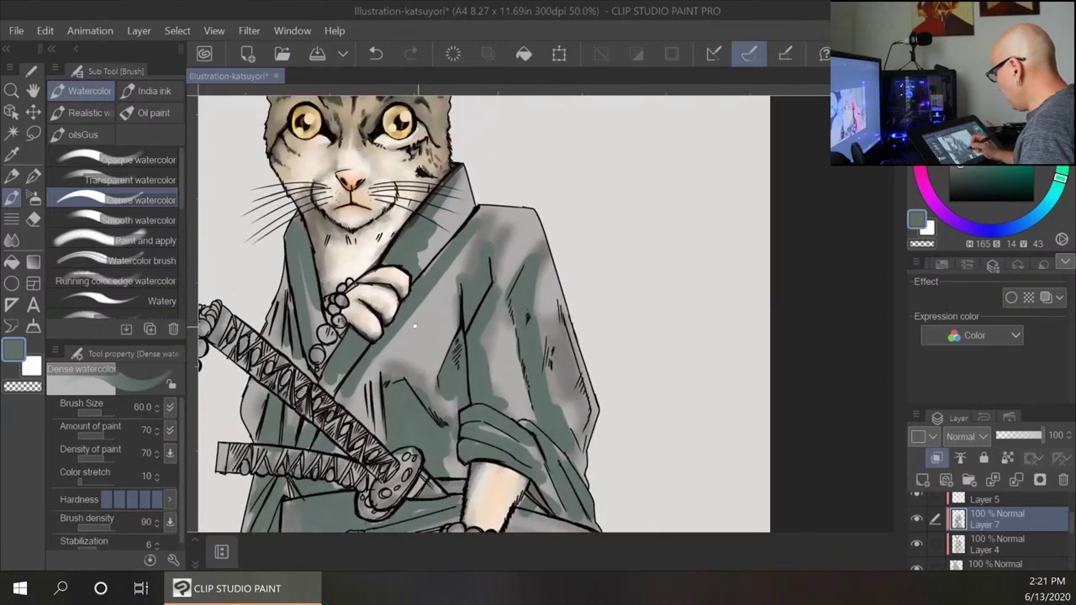
left_click_drag(292, 262, 282, 288)
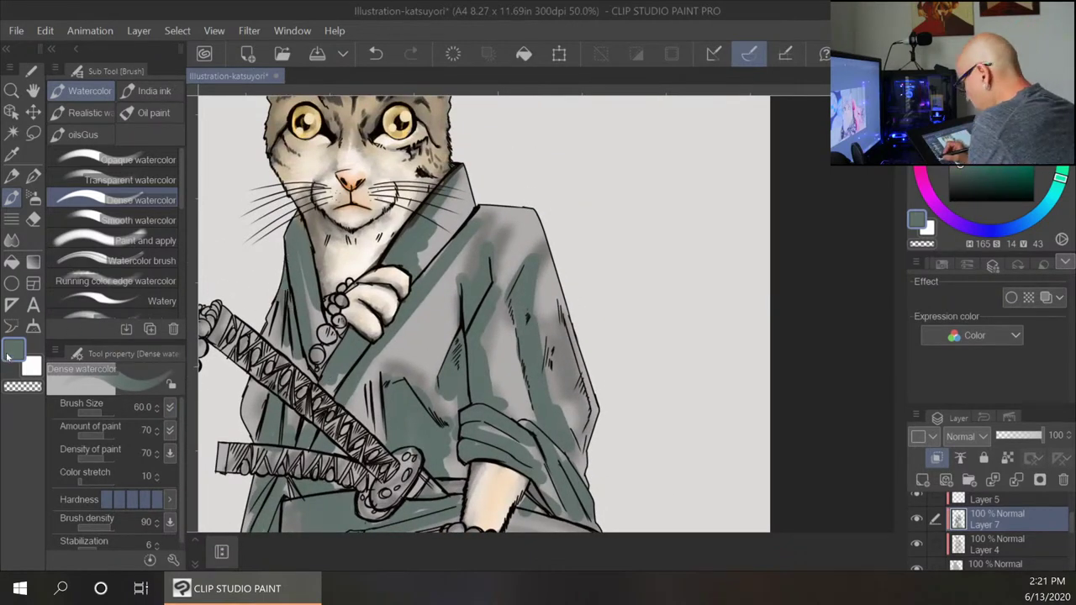
double_click(11, 353)
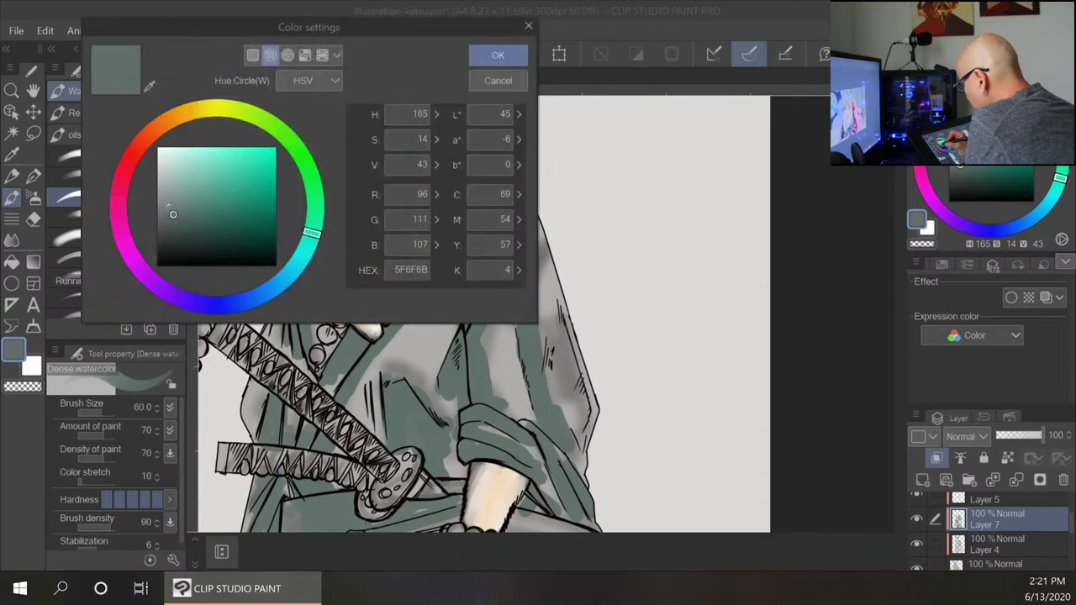
left_click(172, 229)
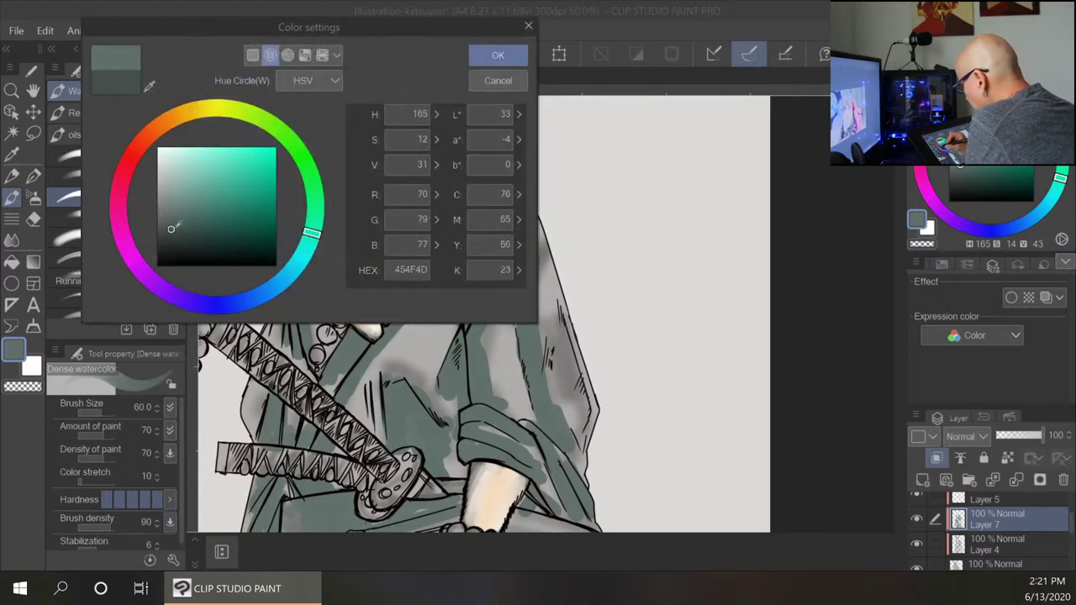
left_click(498, 55)
Darken the shadows along the kimono's collar and lapel edges and beside the bead string using the brush at size 50.
key("bracketright")
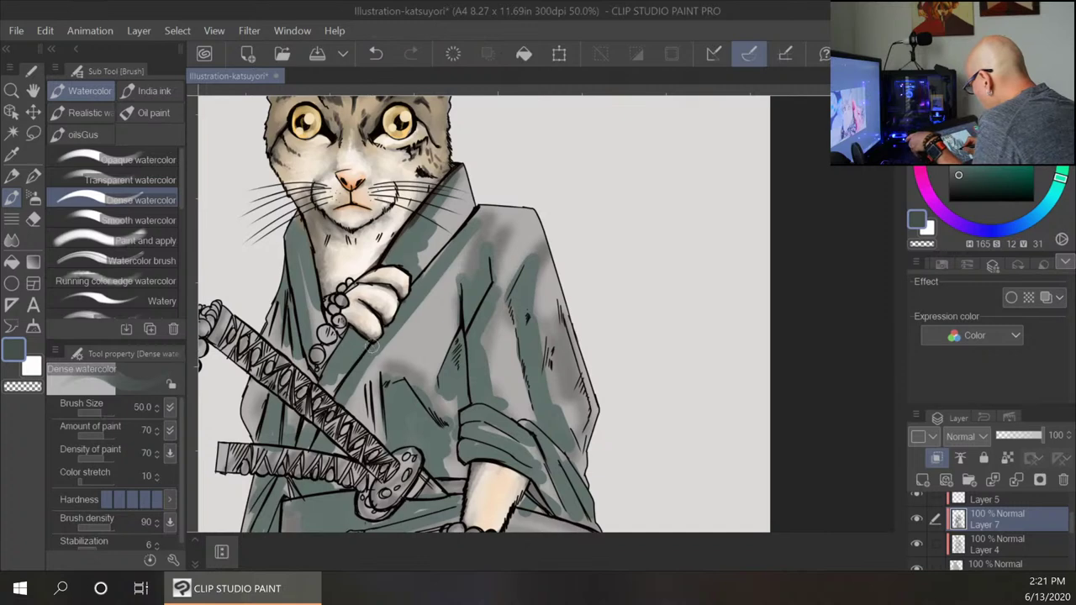
left_click_drag(480, 209, 321, 398)
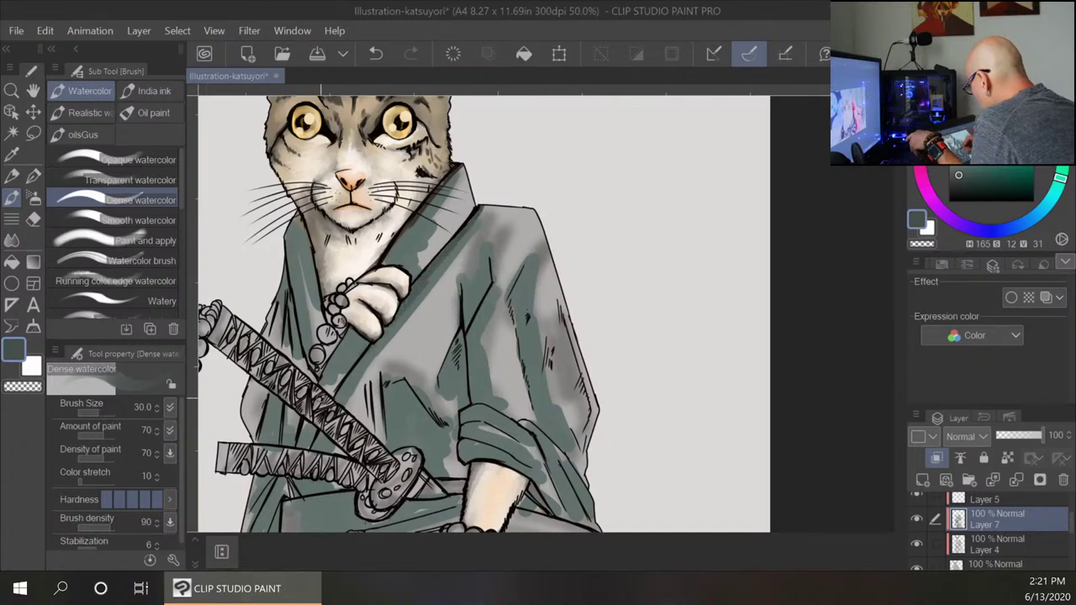
mouse_move(480, 216)
left_mouse_down()
mouse_move(517, 210)
mouse_move(471, 229)
mouse_move(441, 269)
left_mouse_up()
left_click_drag(462, 177, 438, 195)
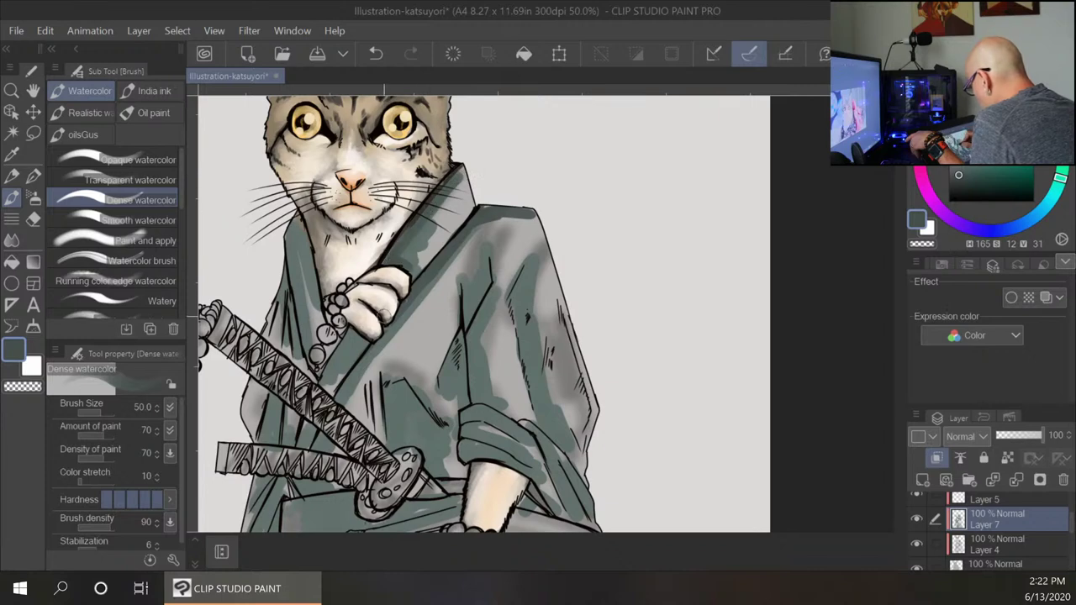
left_click_drag(354, 328, 333, 387)
left_click_drag(323, 318, 343, 337)
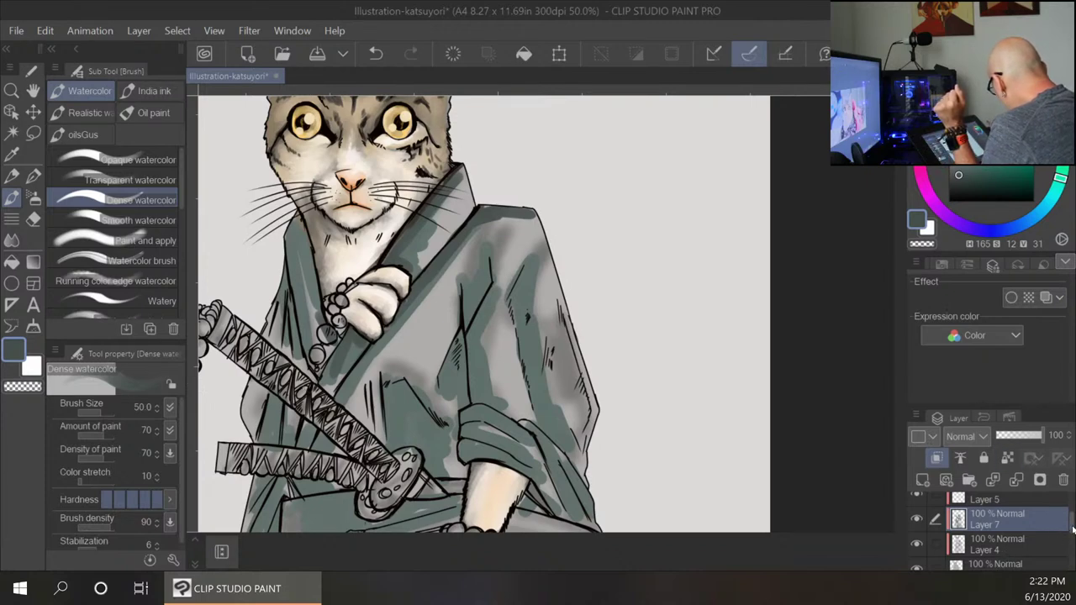
left_click(989, 542)
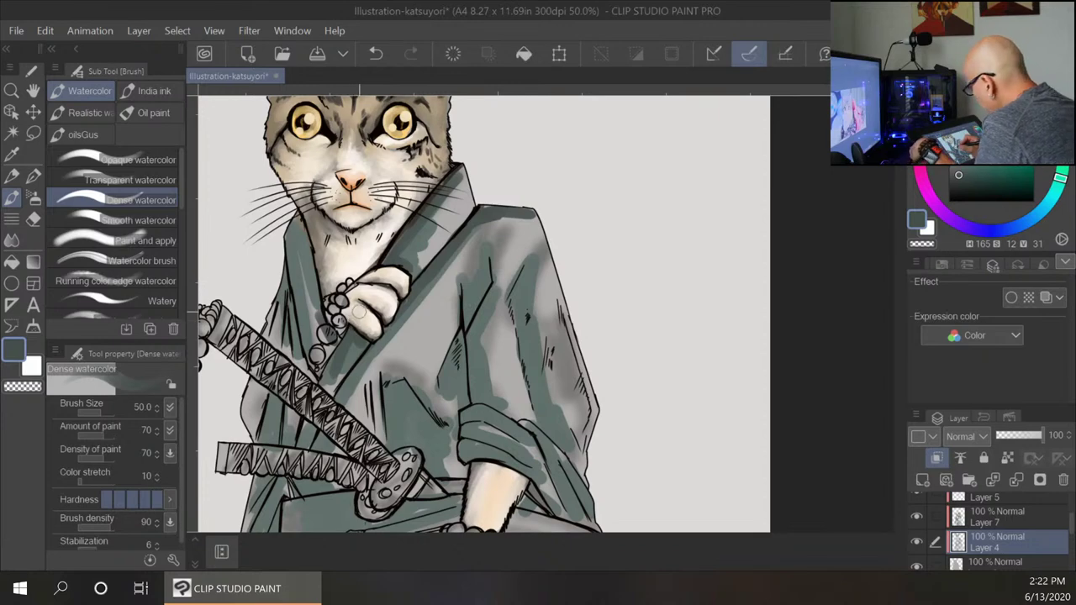
left_click(362, 338, "alt")
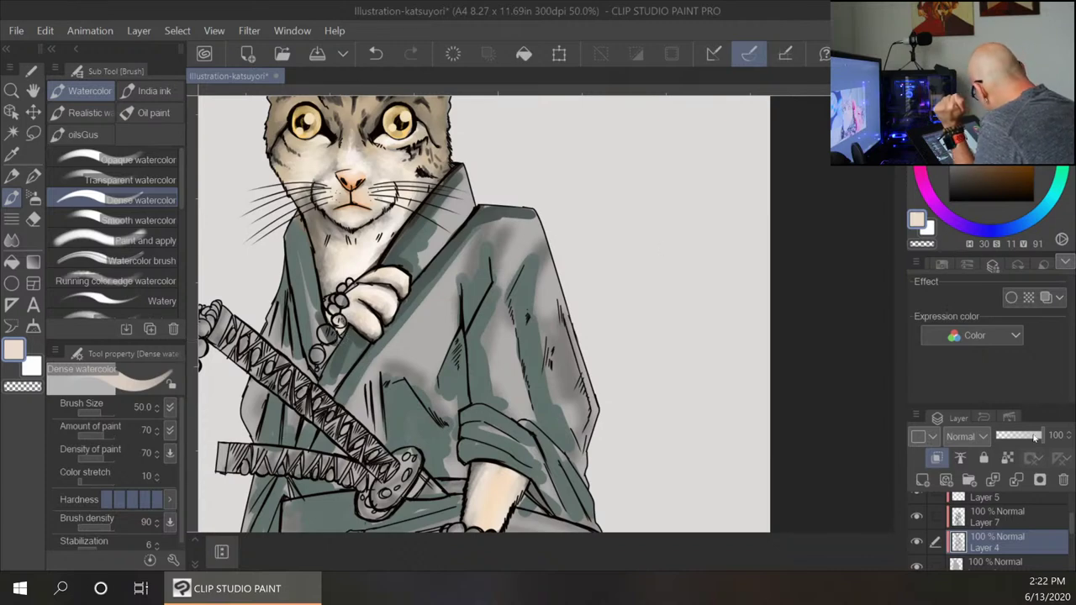
left_click(1031, 521)
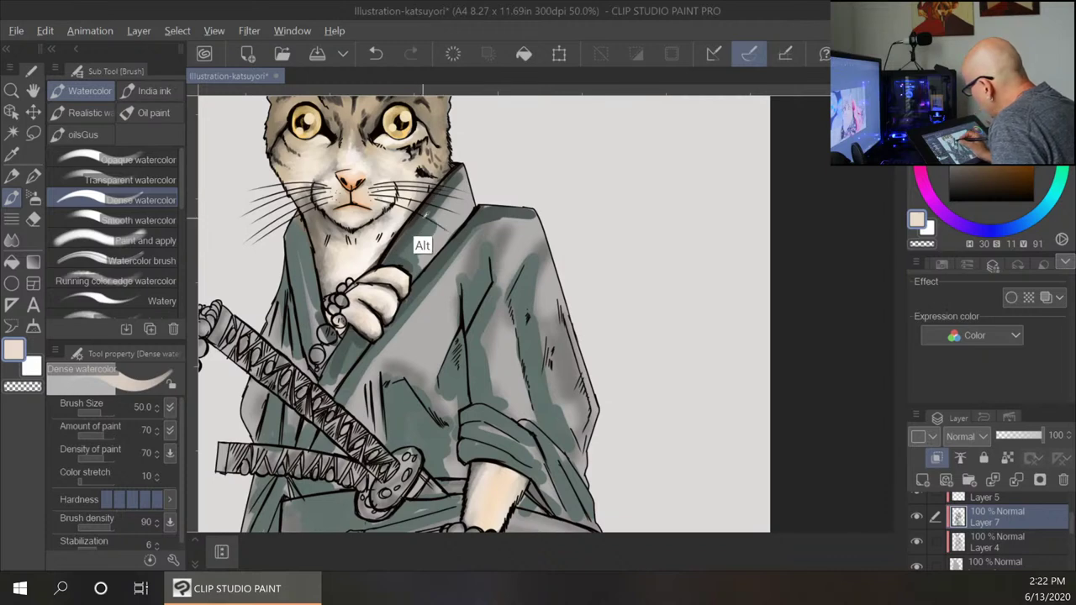
Sample the lapel's gray-green (hue 164, saturation 13, value 33) and darken the fold shadows on the kimono chest and rolled sleeve.
left_click(423, 241, "alt")
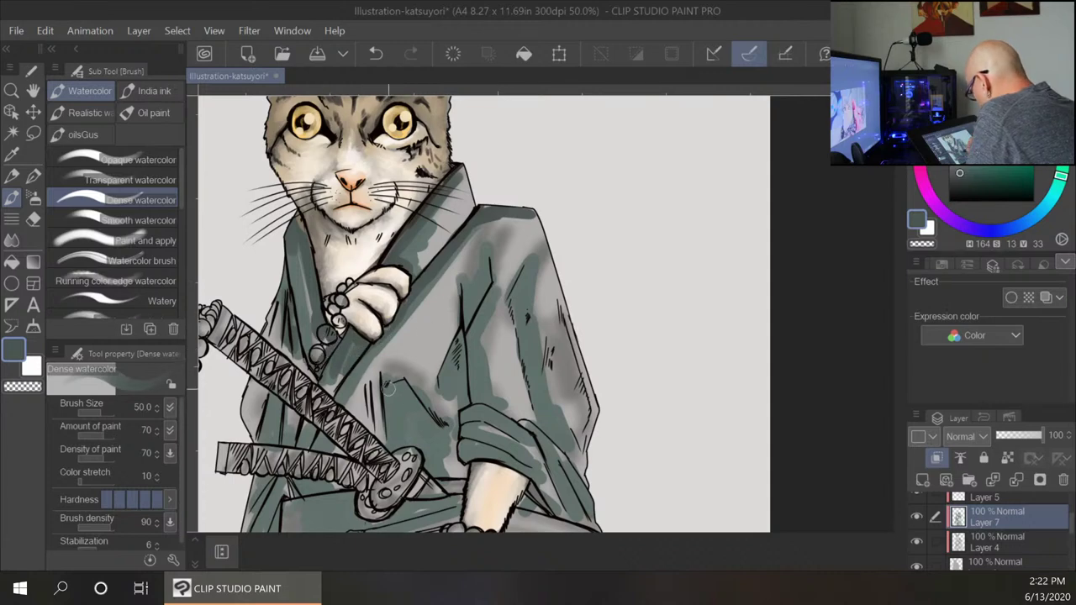
mouse_move(388, 389)
left_mouse_down()
mouse_move(396, 434)
mouse_move(437, 423)
left_mouse_up()
mouse_move(459, 340)
left_mouse_down()
mouse_move(439, 384)
mouse_move(468, 399)
left_mouse_up()
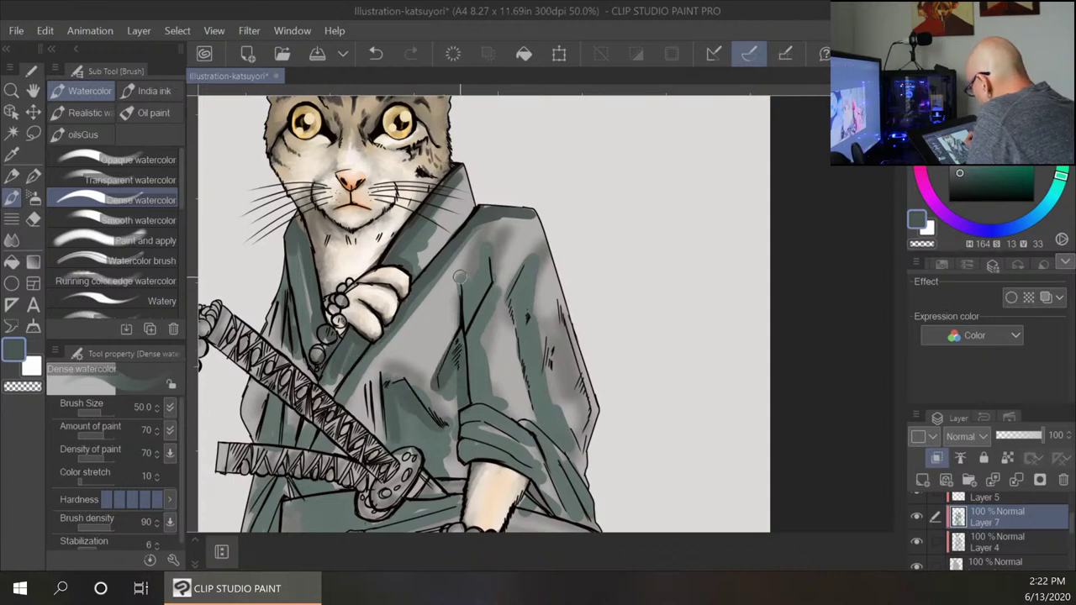
mouse_move(460, 277)
left_mouse_down()
mouse_move(467, 306)
mouse_move(489, 285)
mouse_move(492, 258)
mouse_move(481, 333)
mouse_move(529, 303)
mouse_move(532, 272)
mouse_move(518, 324)
mouse_move(537, 411)
mouse_move(556, 437)
mouse_move(493, 421)
mouse_move(465, 436)
mouse_move(509, 450)
mouse_move(465, 451)
mouse_move(520, 465)
mouse_move(573, 376)
mouse_move(549, 447)
mouse_move(569, 511)
mouse_move(548, 441)
mouse_move(580, 511)
left_mouse_up()
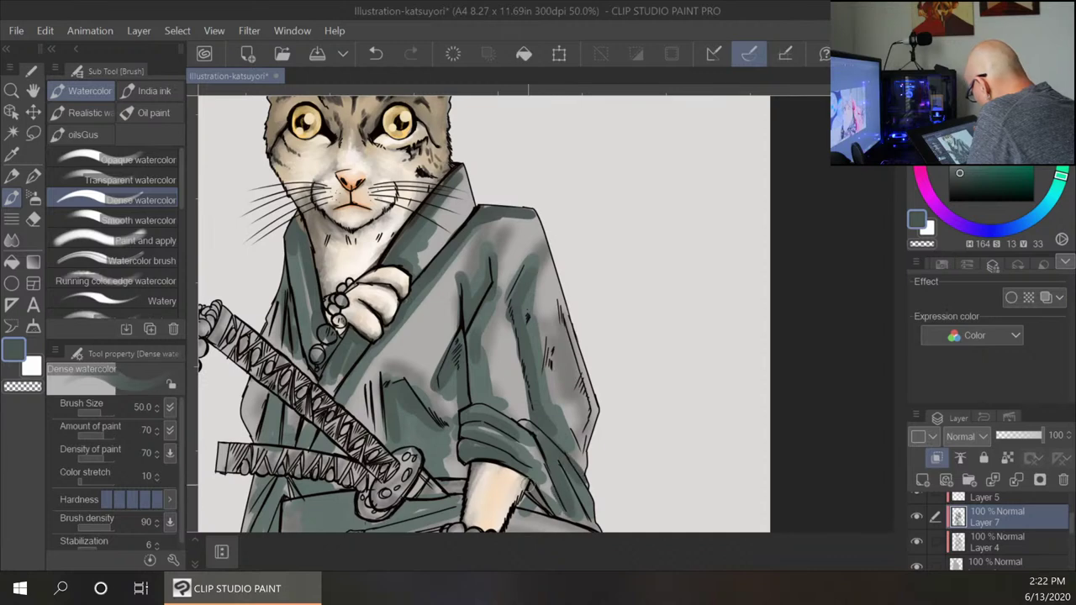
left_click_drag(528, 486, 548, 515)
Darken the folds of the sash, its bow and its hanging ends with the gray-green, using the brush at size 30.
left_click_drag(642, 407, 731, 256)
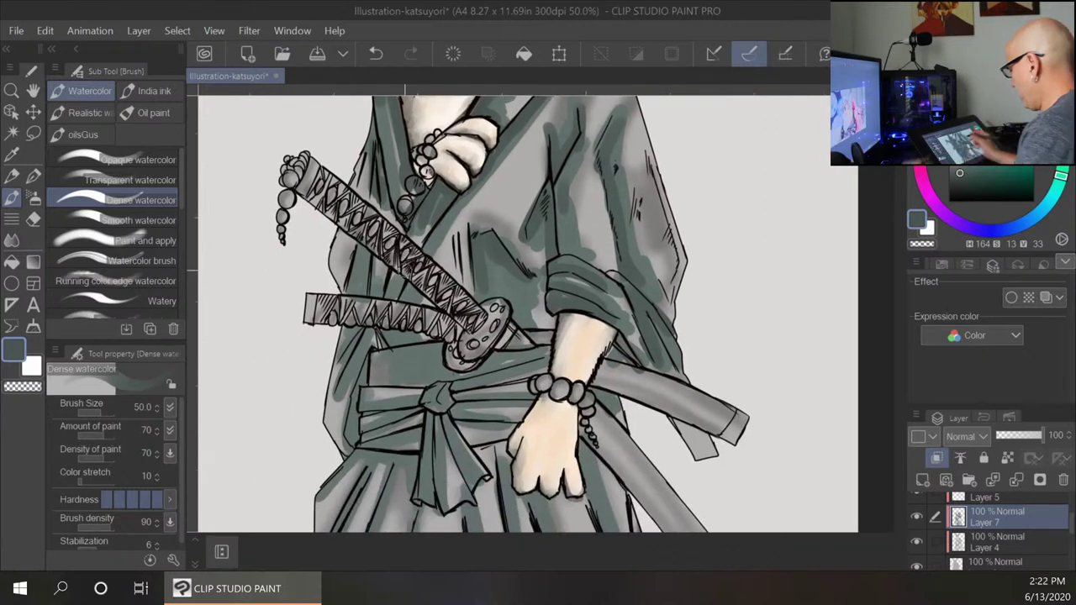
mouse_move(374, 352)
left_mouse_down()
mouse_move(416, 366)
mouse_move(396, 381)
mouse_move(495, 369)
mouse_move(362, 407)
left_mouse_up()
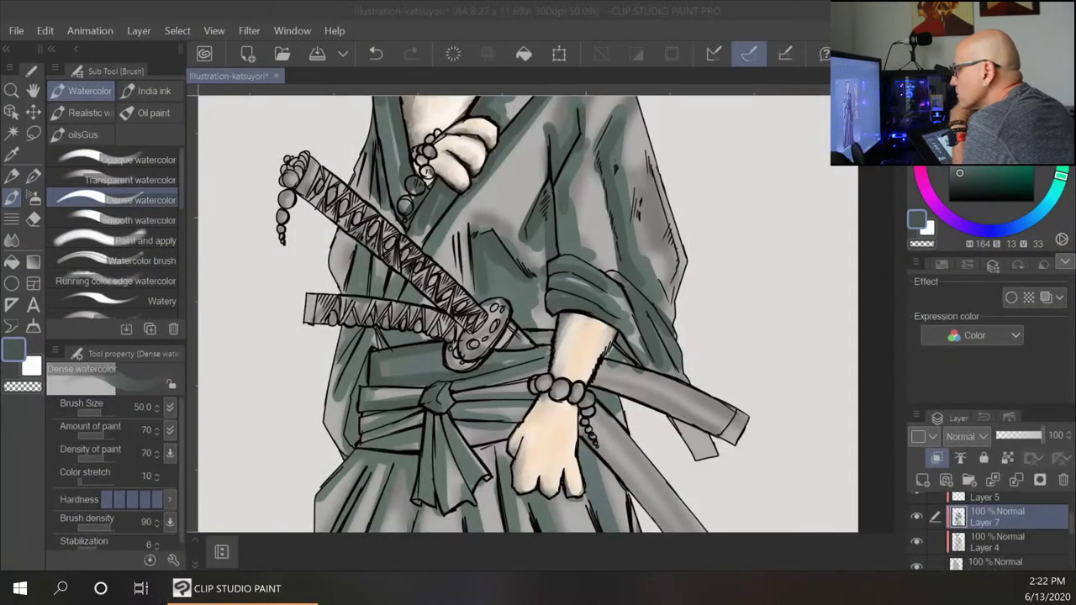
left_click(367, 397)
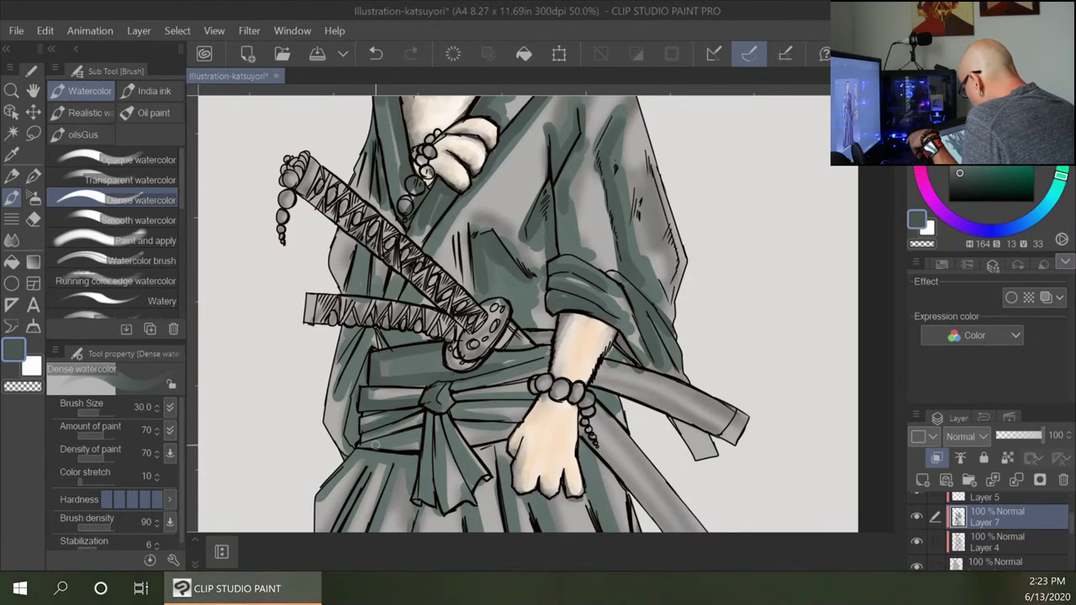
mouse_move(375, 446)
left_mouse_down()
mouse_move(420, 436)
mouse_move(424, 409)
mouse_move(425, 474)
left_mouse_up()
mouse_move(435, 419)
left_mouse_down()
mouse_move(438, 493)
mouse_move(471, 487)
left_mouse_up()
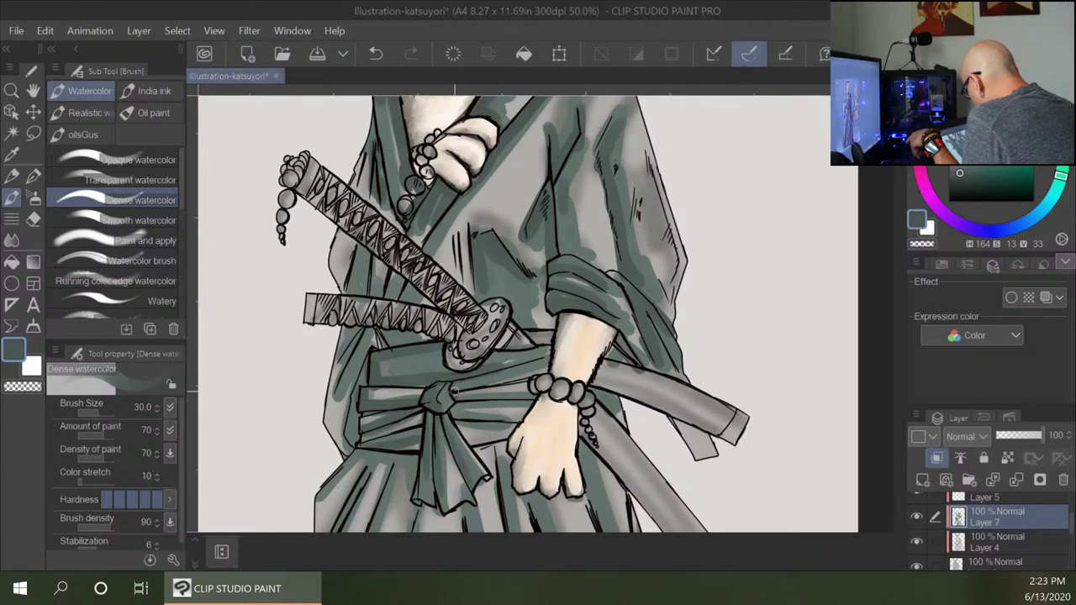
mouse_move(455, 392)
left_mouse_down()
mouse_move(545, 369)
mouse_move(530, 400)
left_mouse_up()
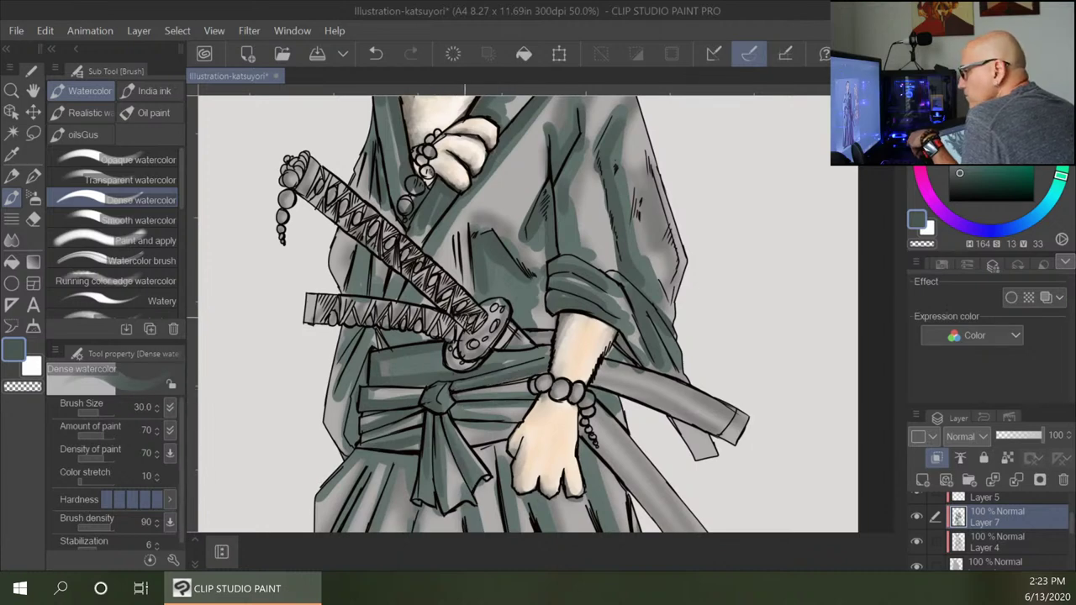
left_click_drag(455, 417, 528, 418)
left_click_drag(465, 444, 506, 437)
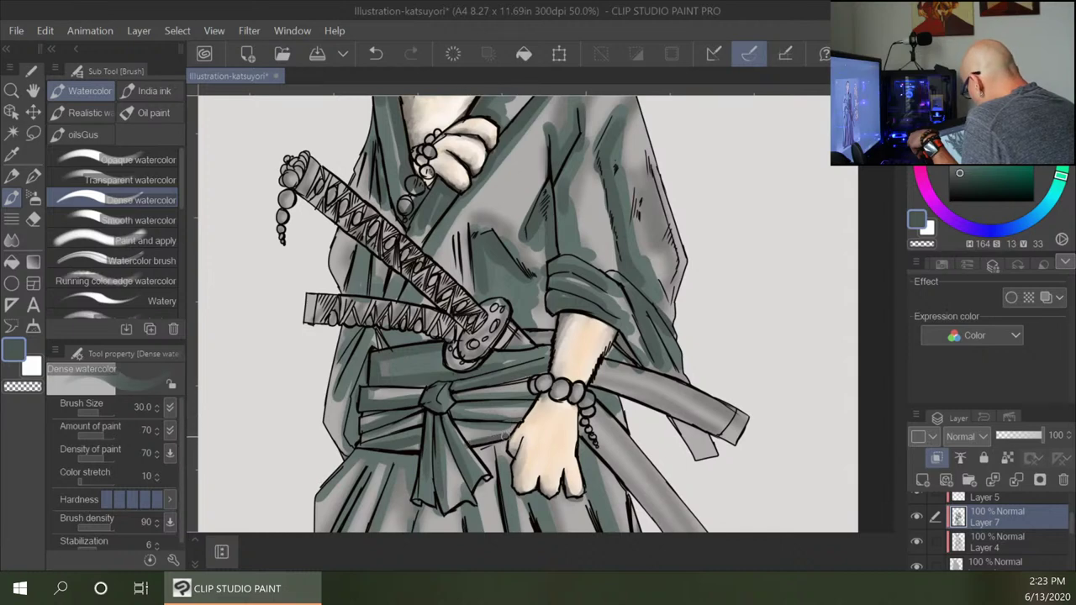
Paint gray-green shadows on the kimono's side behind the sword hilts and along the hanging edge of the opposite sleeve.
mouse_move(373, 356)
left_mouse_down()
mouse_move(350, 410)
mouse_move(356, 436)
left_mouse_up()
left_click_drag(373, 321, 337, 407)
left_click_drag(368, 324, 339, 364)
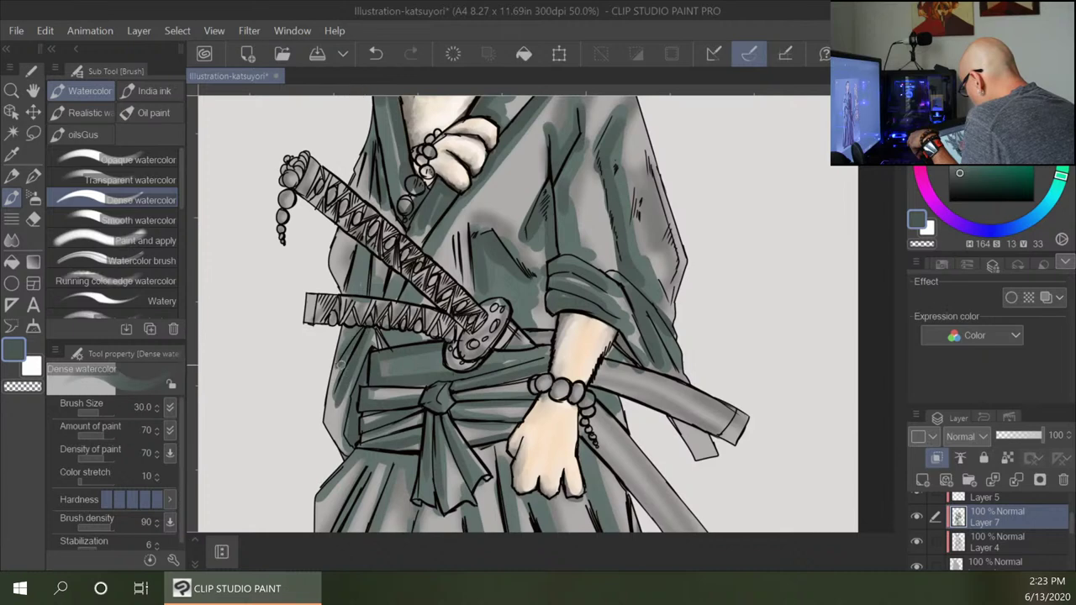
left_click_drag(370, 254, 366, 293)
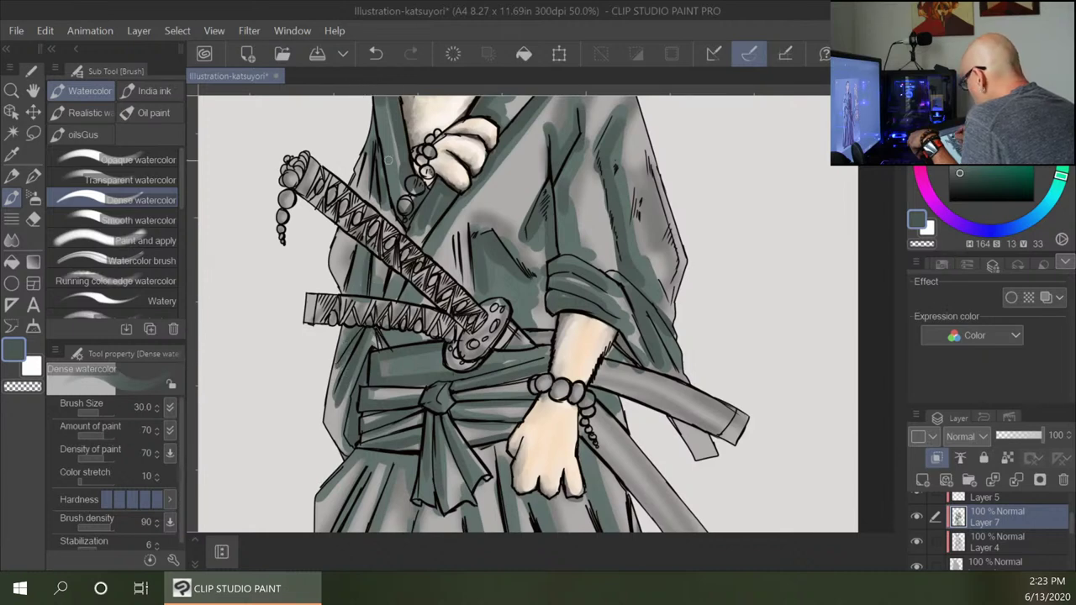
left_click_drag(370, 143, 353, 199)
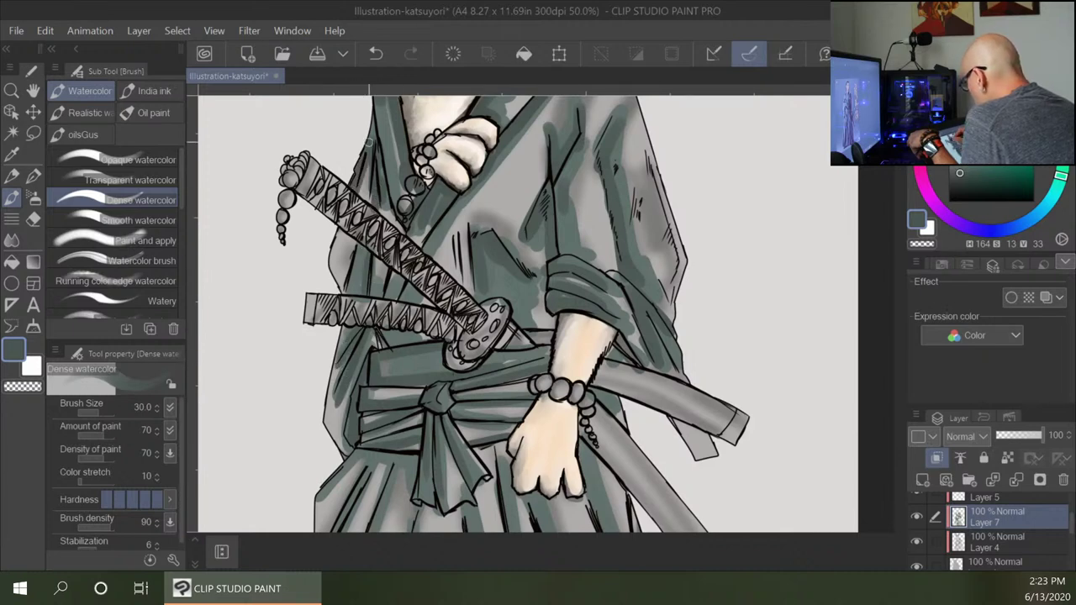
left_click_drag(340, 239, 337, 266)
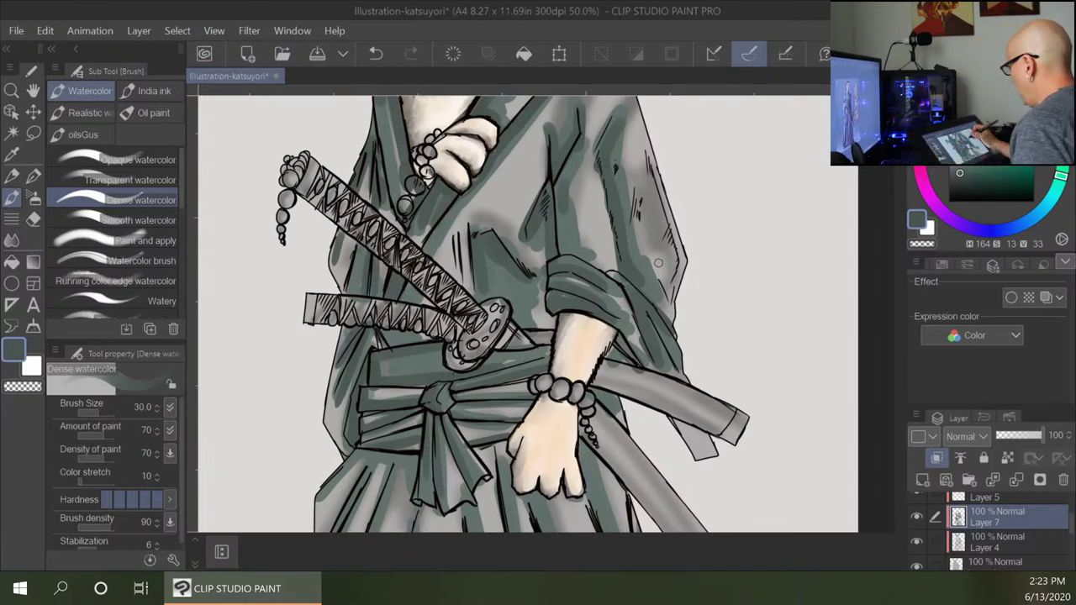
left_click_drag(658, 330, 682, 371)
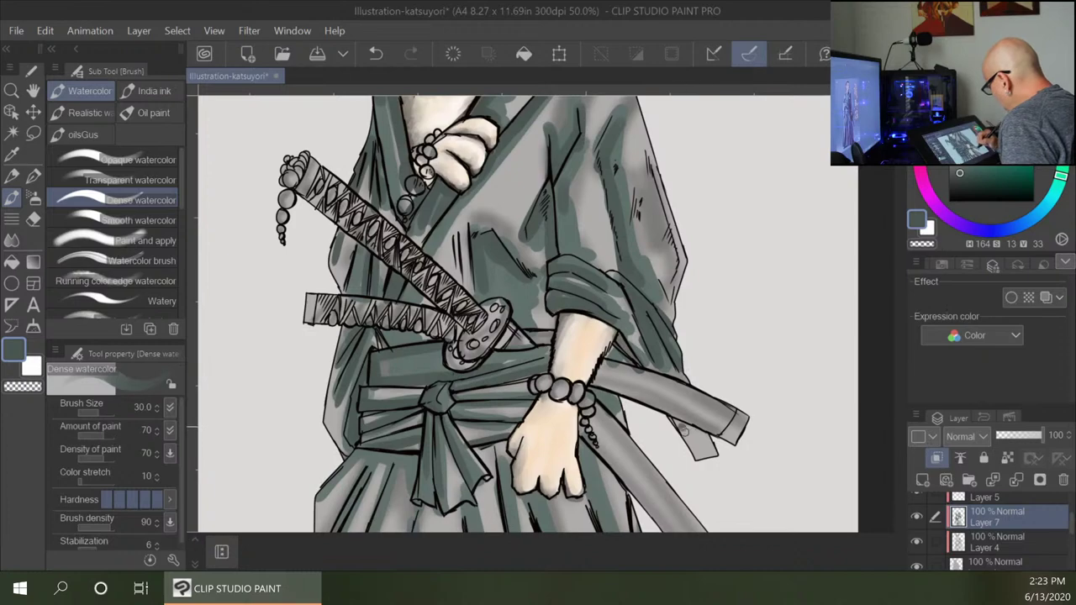
Widen the gray-green shadows along the long hakama pleats running down from the lowered paw.
mouse_move(683, 424)
left_mouse_down()
mouse_move(705, 452)
mouse_move(699, 240)
left_mouse_up()
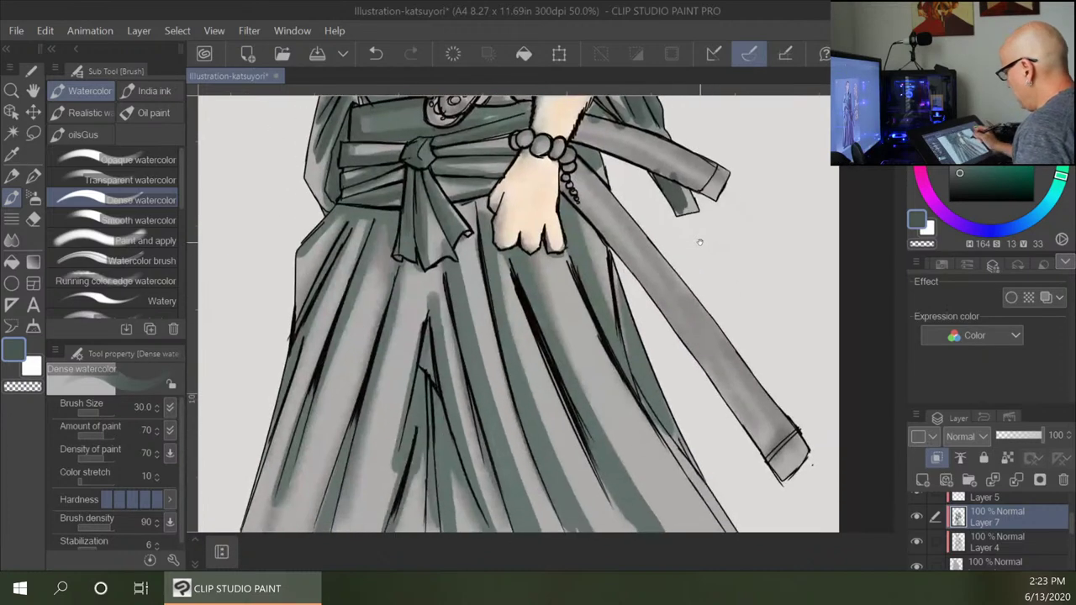
left_click_drag(483, 221, 523, 402)
left_click_drag(505, 333, 532, 454)
left_click_drag(525, 402, 565, 518)
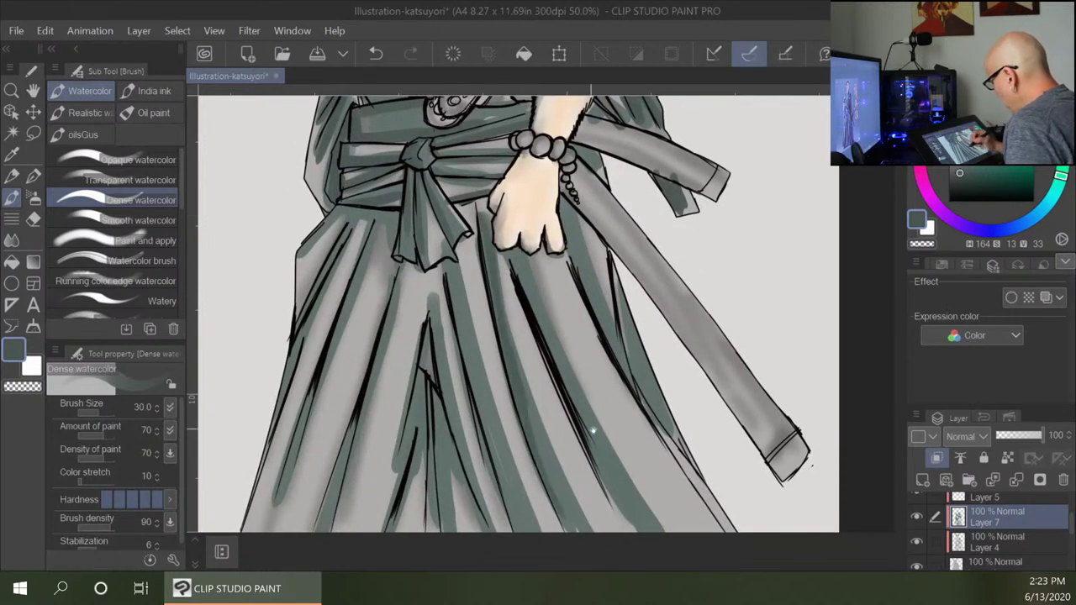
Paint gray-green shadows beside the hakama's center split and along the pleats on the side away from the lowered paw.
left_click_drag(593, 431, 588, 272)
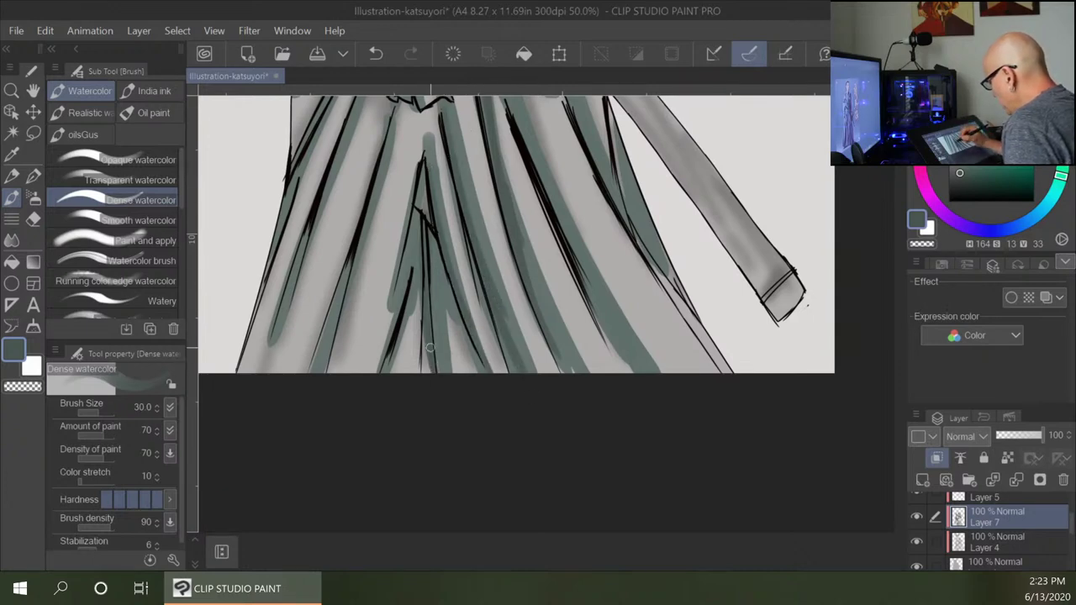
mouse_move(418, 217)
left_mouse_down()
mouse_move(395, 311)
mouse_move(413, 269)
mouse_move(402, 328)
left_mouse_up()
left_click_drag(379, 156, 323, 370)
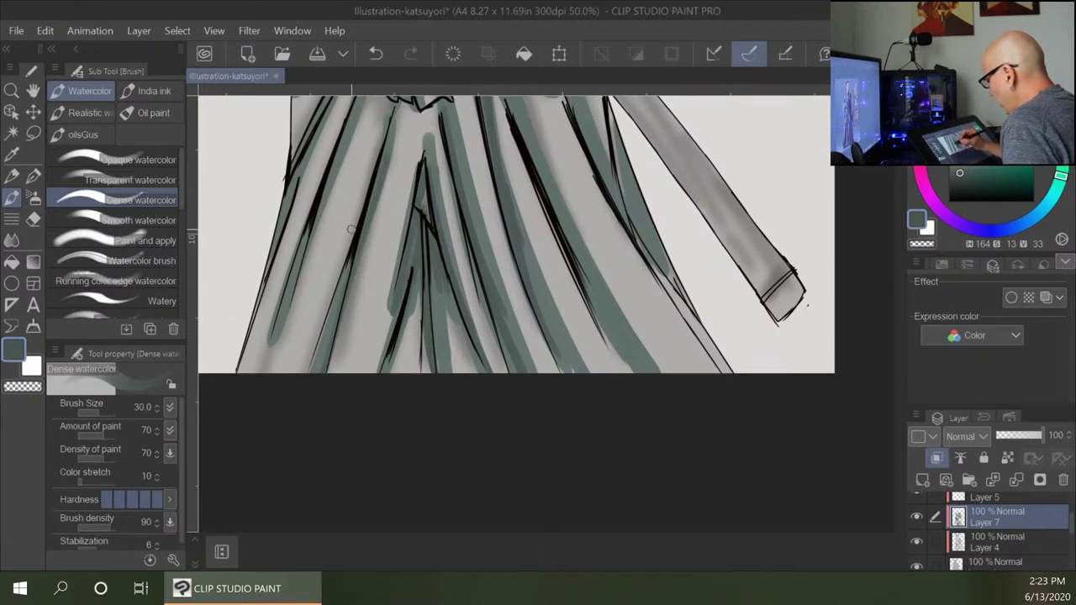
left_click_drag(352, 228, 317, 377)
mouse_move(341, 259)
left_mouse_down()
mouse_move(318, 370)
mouse_move(412, 407)
left_mouse_up()
left_click_drag(397, 175, 363, 251)
left_click_drag(348, 287, 308, 407)
left_click_drag(318, 355, 306, 409)
mouse_move(409, 228)
left_mouse_down()
mouse_move(413, 358)
mouse_move(321, 425)
left_mouse_up()
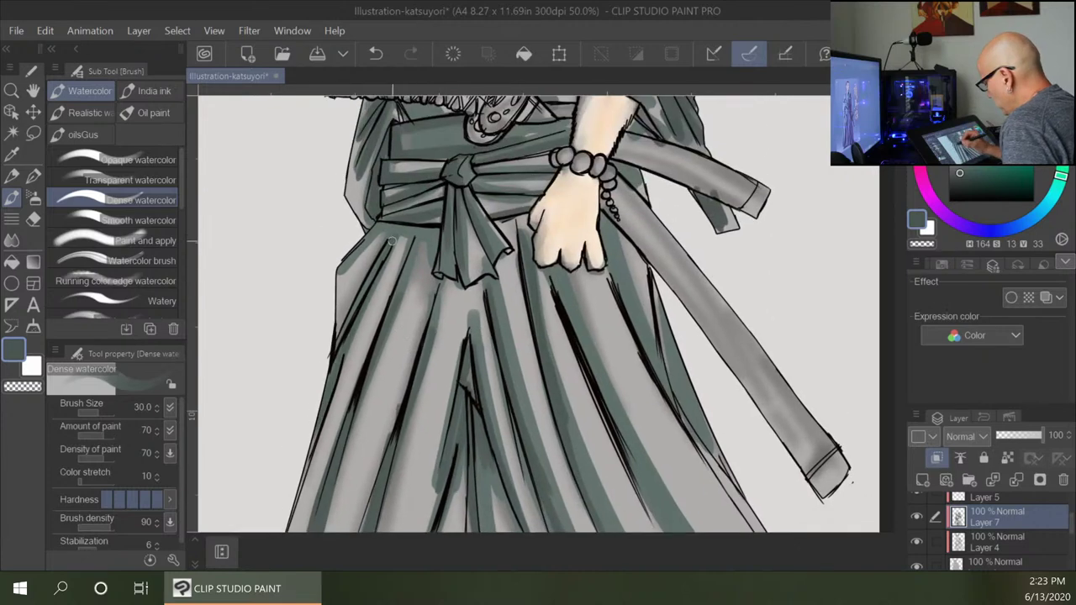
Deepen the hakama's outer pleats and the shadow under the sash and around the bow's hanging ends.
left_click_drag(398, 239, 296, 529)
left_click_drag(359, 352, 305, 508)
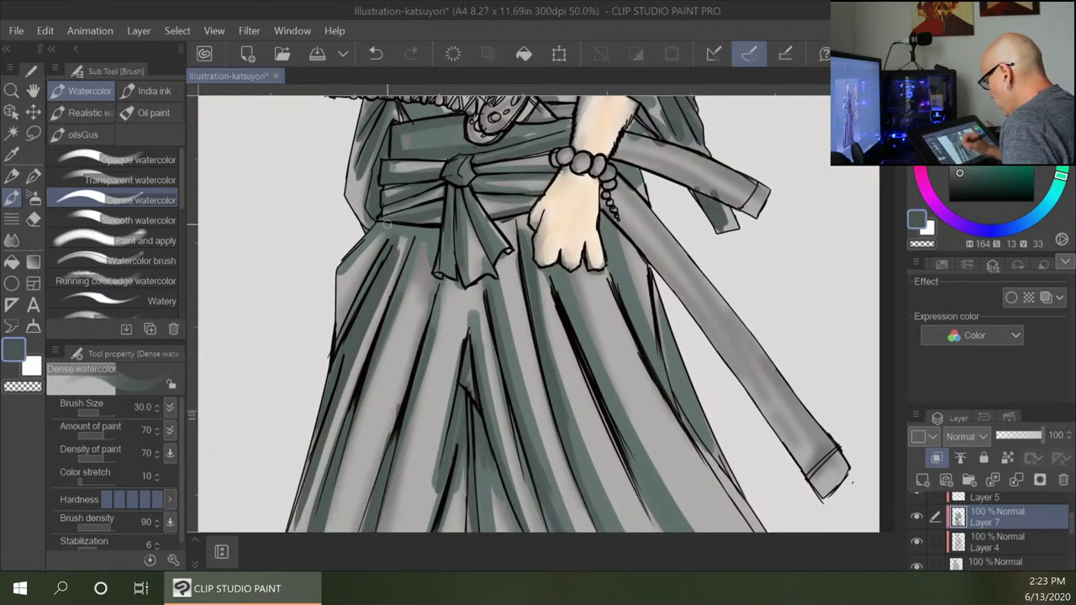
mouse_move(389, 227)
left_mouse_down()
mouse_move(340, 319)
mouse_move(343, 276)
left_mouse_up()
left_click_drag(430, 238, 407, 299)
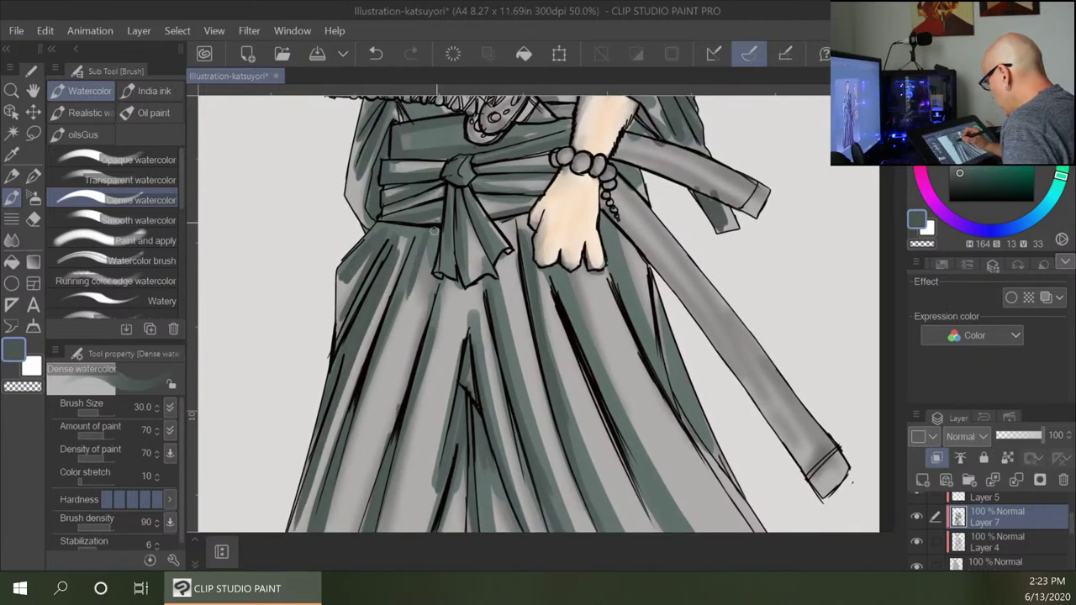
left_click_drag(441, 221, 424, 279)
left_click_drag(450, 195, 441, 267)
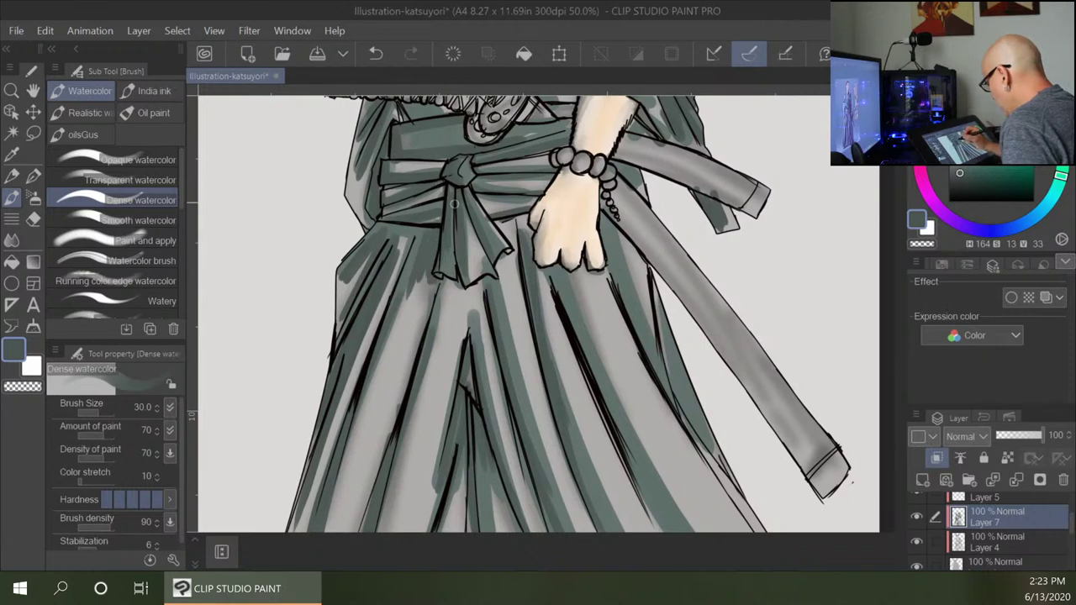
Fill the hakama area below the bow and both sides of the center split down to the hem with gray-green shadow.
mouse_move(501, 282)
left_mouse_down()
mouse_move(530, 441)
mouse_move(557, 476)
left_mouse_up()
left_click_drag(623, 449, 616, 269)
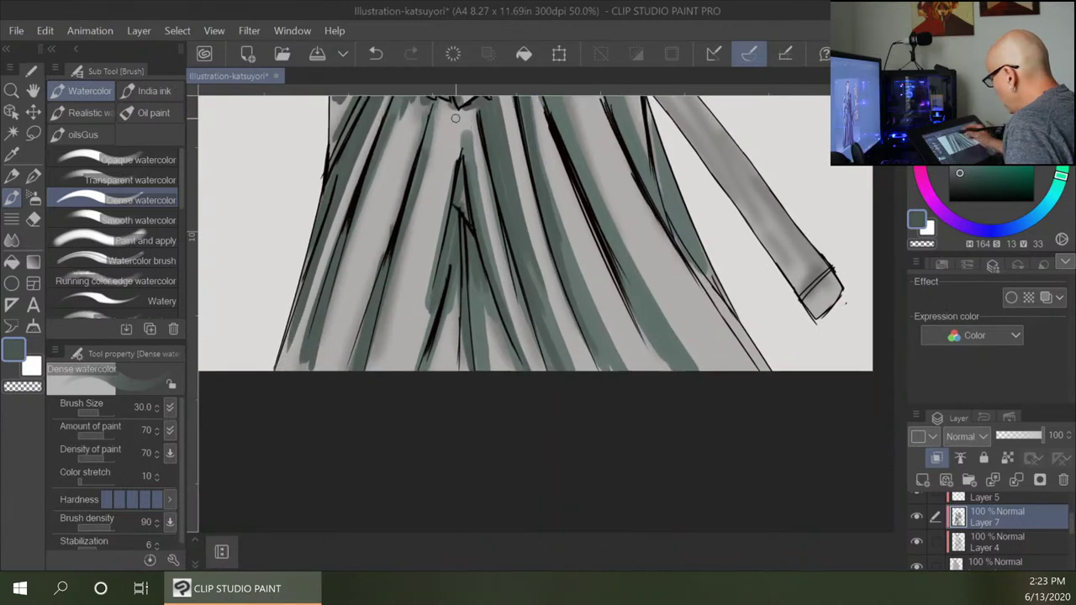
mouse_move(468, 117)
left_mouse_down()
mouse_move(480, 215)
mouse_move(462, 158)
mouse_move(450, 207)
mouse_move(429, 183)
left_mouse_up()
left_click_drag(432, 122, 418, 205)
left_click_drag(451, 147, 414, 351)
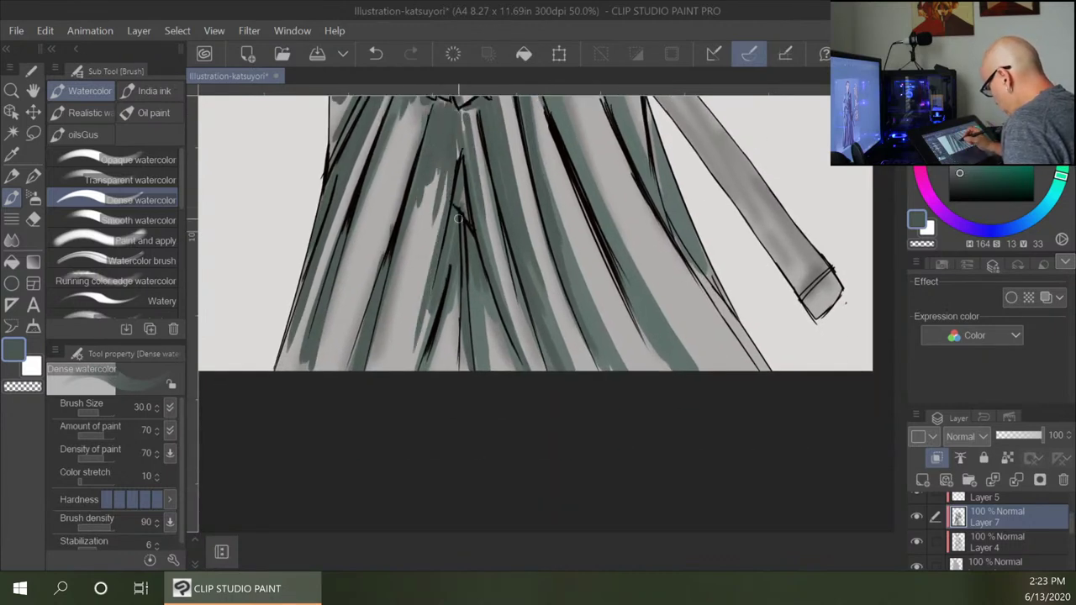
left_click_drag(448, 207, 388, 370)
mouse_move(545, 280)
left_mouse_down()
mouse_move(513, 391)
mouse_move(519, 306)
left_mouse_up()
mouse_move(429, 332)
left_mouse_down()
mouse_move(423, 388)
mouse_move(434, 397)
left_mouse_up()
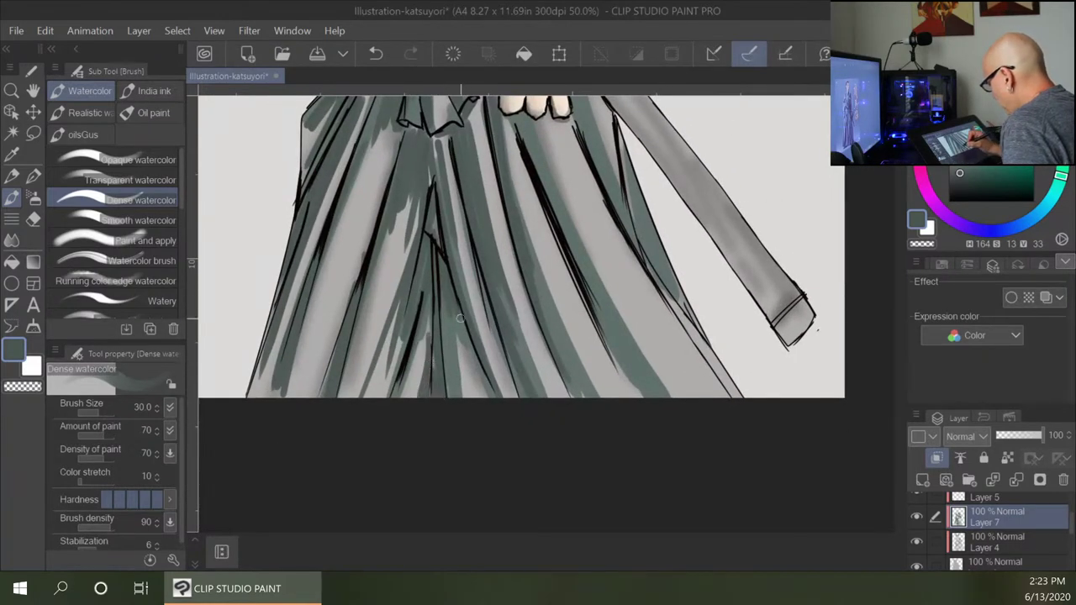
left_click_drag(448, 335, 455, 395)
Paint gray-green shadows on the pleats toward the hem and on the hakama beneath the lowered paw and scabbard.
mouse_move(583, 277)
left_mouse_down()
mouse_move(567, 428)
mouse_move(579, 477)
mouse_move(509, 319)
mouse_move(492, 244)
left_mouse_up()
left_click_drag(457, 284, 493, 359)
left_click_drag(469, 274, 515, 375)
left_click_drag(508, 338, 538, 400)
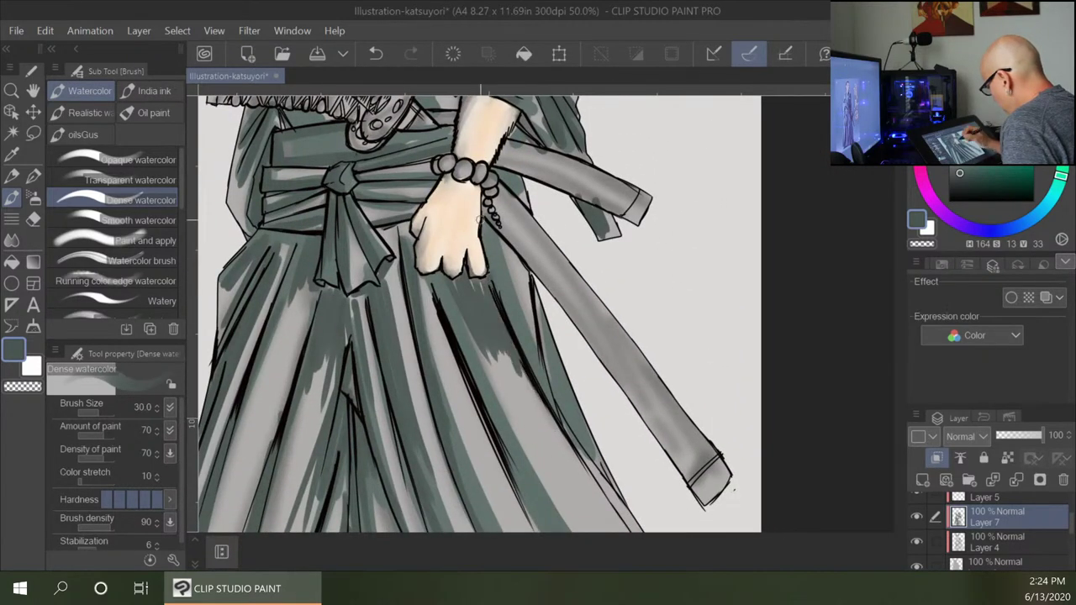
left_click_drag(479, 217, 511, 320)
mouse_move(493, 236)
left_mouse_down()
mouse_move(516, 298)
mouse_move(528, 288)
mouse_move(536, 300)
mouse_move(561, 486)
left_mouse_up()
left_click_drag(540, 254, 523, 412)
Blend the green and gray along the kimono collar with the Running color on fiber blender at size 60.
scroll(522, 412, "down", 8)
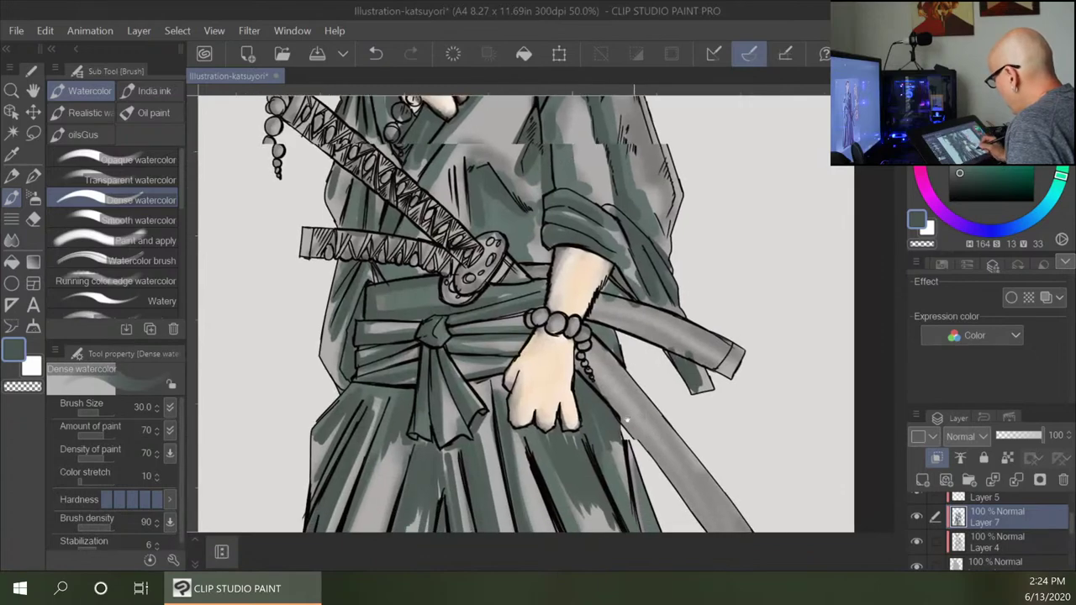
scroll(623, 330, "up", 5)
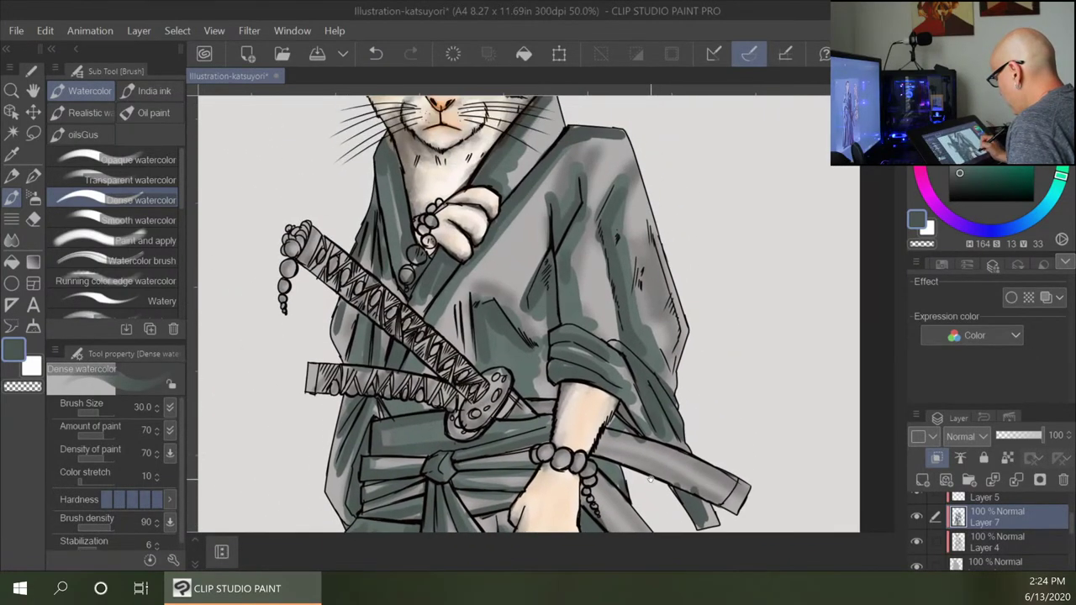
left_click(12, 239)
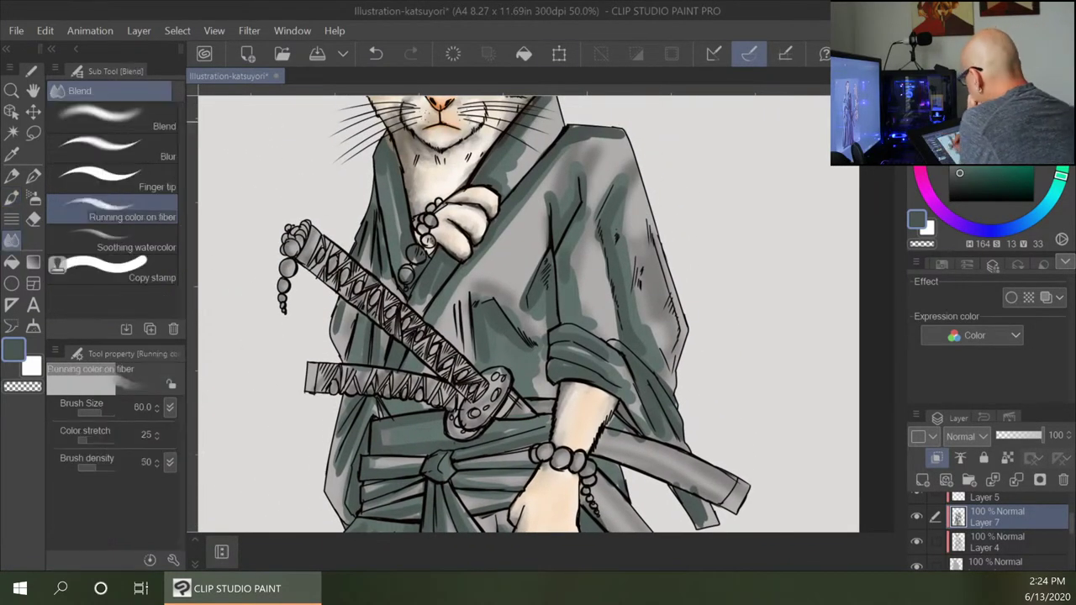
left_click_drag(553, 103, 508, 167)
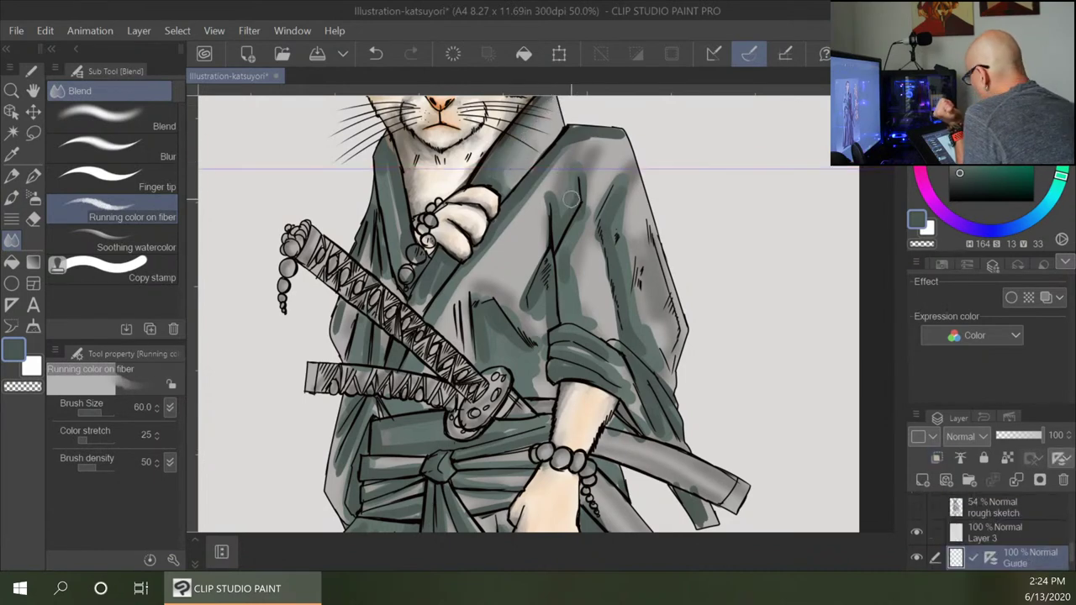
Delete the Guide layer and make Layer 7 the active layer again.
left_click(1063, 480)
left_click(548, 232)
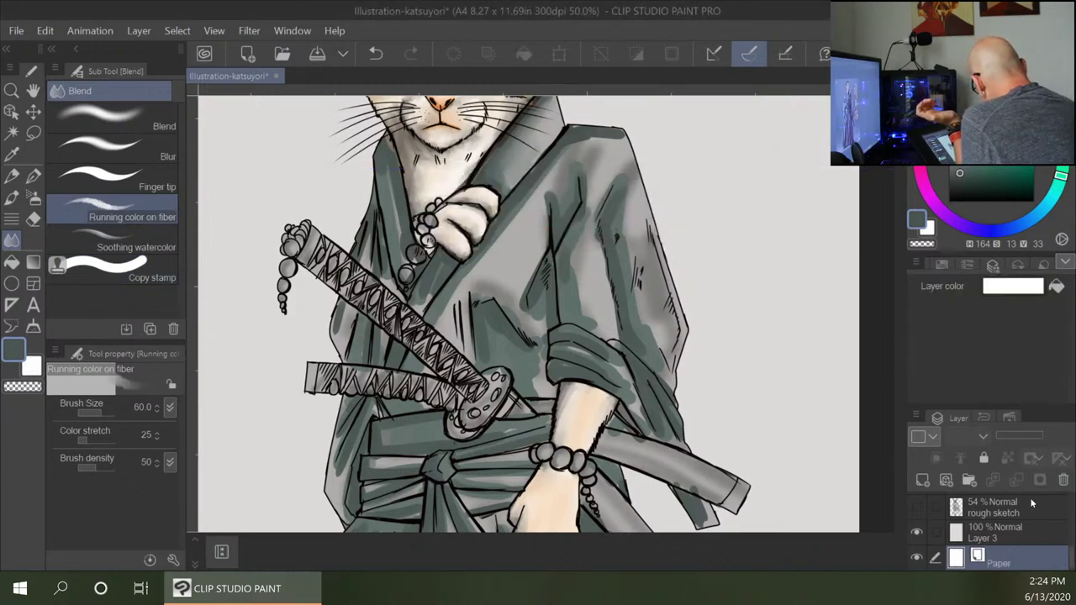
left_click_drag(1074, 551, 1073, 509)
left_click_drag(1074, 505, 1073, 513)
left_click(1028, 537)
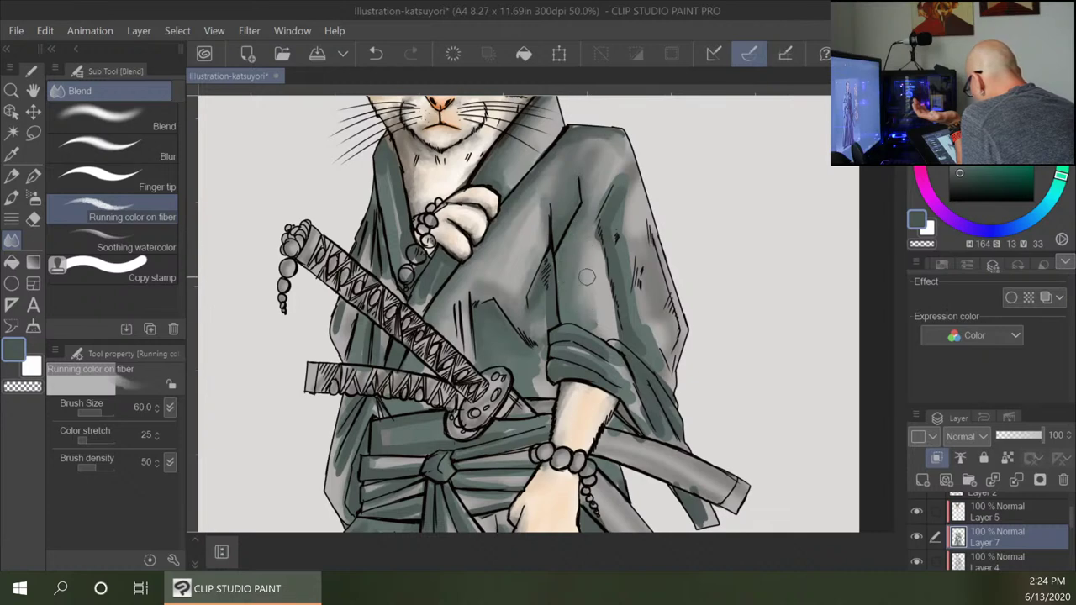
Blend the gray-green shading into the gray on the kimono sleeve, chest folds and sash with Running color on fiber at size 60.
mouse_move(624, 199)
left_mouse_down()
mouse_move(628, 306)
mouse_move(639, 293)
mouse_move(645, 301)
mouse_move(645, 350)
mouse_move(661, 363)
mouse_move(651, 356)
mouse_move(661, 329)
left_mouse_up()
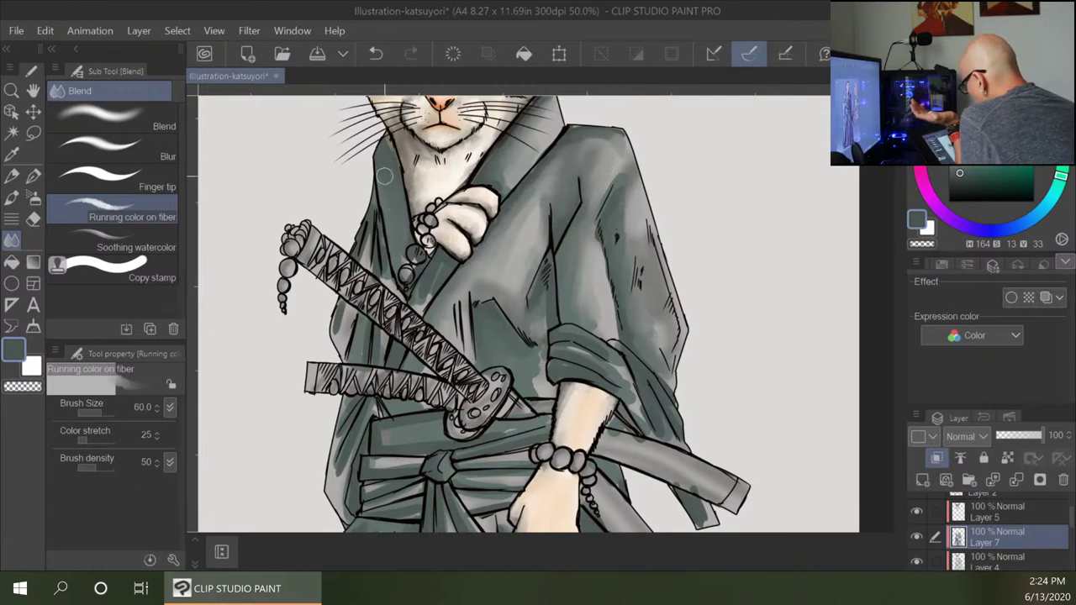
left_click_drag(454, 259, 420, 310)
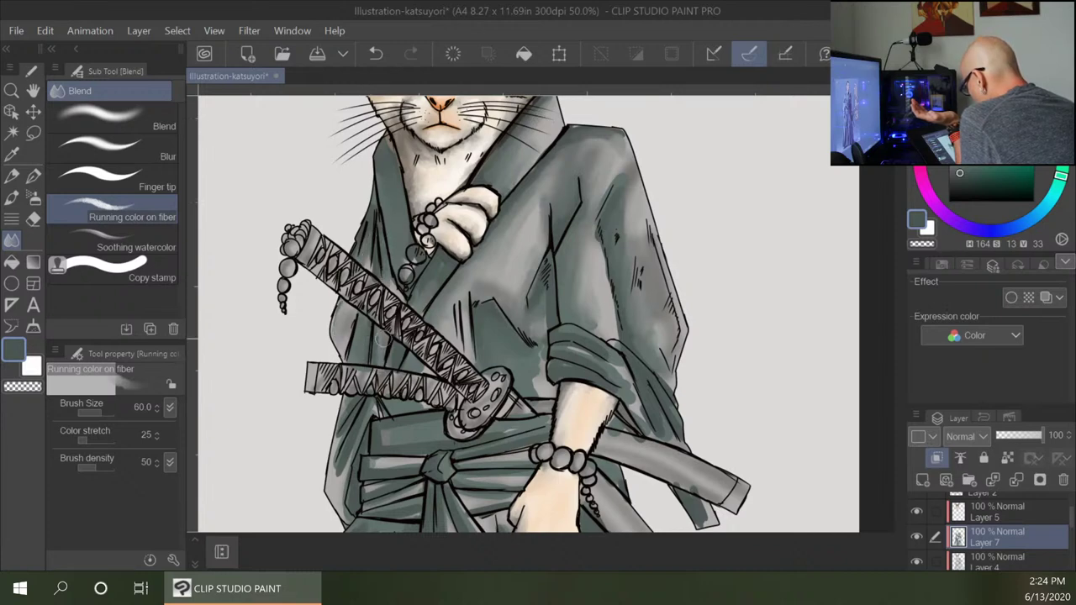
mouse_move(375, 402)
left_mouse_down()
mouse_move(339, 487)
mouse_move(347, 509)
mouse_move(341, 429)
mouse_move(340, 487)
mouse_move(415, 472)
mouse_move(361, 460)
mouse_move(440, 440)
mouse_move(422, 428)
mouse_move(442, 421)
mouse_move(424, 426)
mouse_move(400, 443)
mouse_move(546, 421)
mouse_move(518, 457)
left_mouse_up()
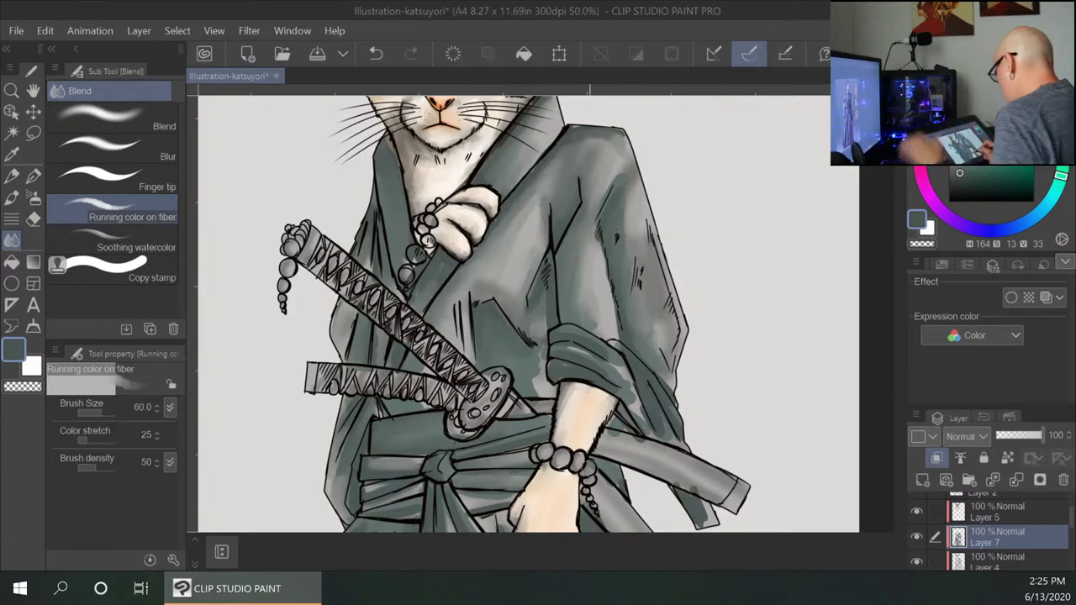
Blend the green and gray around the sash bow and down the hakama pleats beneath it.
left_click_drag(663, 489, 704, 336)
left_click_drag(520, 350, 553, 343)
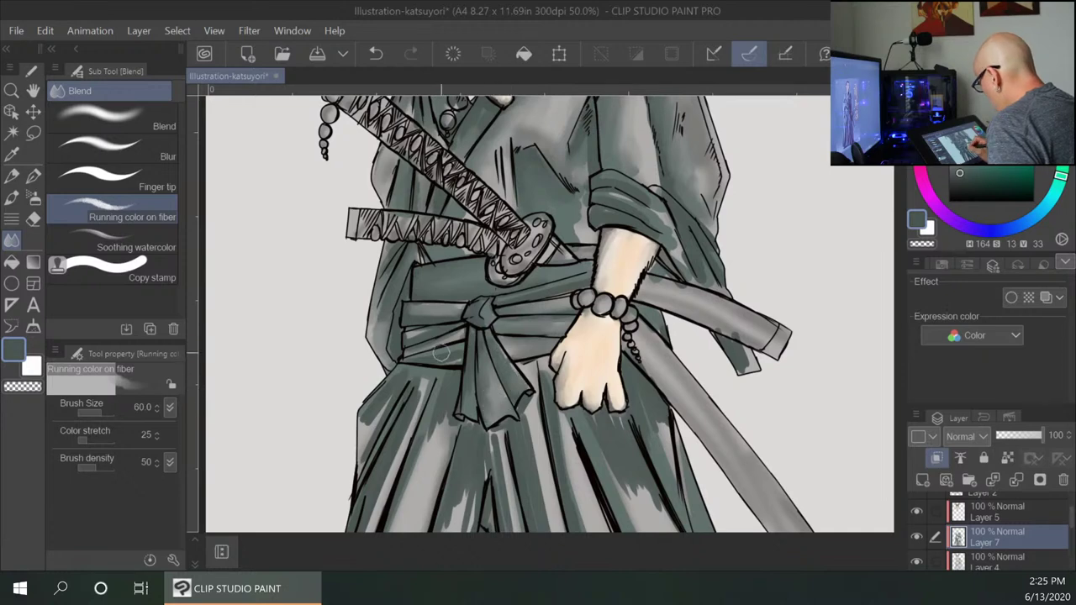
mouse_move(430, 432)
left_mouse_down()
mouse_move(407, 489)
mouse_move(434, 485)
mouse_move(495, 330)
mouse_move(413, 507)
left_mouse_up()
mouse_move(467, 362)
left_mouse_down()
mouse_move(427, 503)
mouse_move(495, 364)
mouse_move(444, 481)
mouse_move(509, 289)
mouse_move(444, 475)
mouse_move(507, 232)
mouse_move(462, 326)
mouse_move(493, 253)
mouse_move(466, 387)
mouse_move(512, 277)
mouse_move(467, 446)
mouse_move(518, 324)
mouse_move(491, 424)
mouse_move(492, 448)
mouse_move(500, 444)
mouse_move(538, 324)
mouse_move(504, 363)
mouse_move(474, 483)
mouse_move(530, 327)
mouse_move(497, 430)
mouse_move(497, 477)
left_mouse_up()
left_click_drag(585, 415, 629, 272)
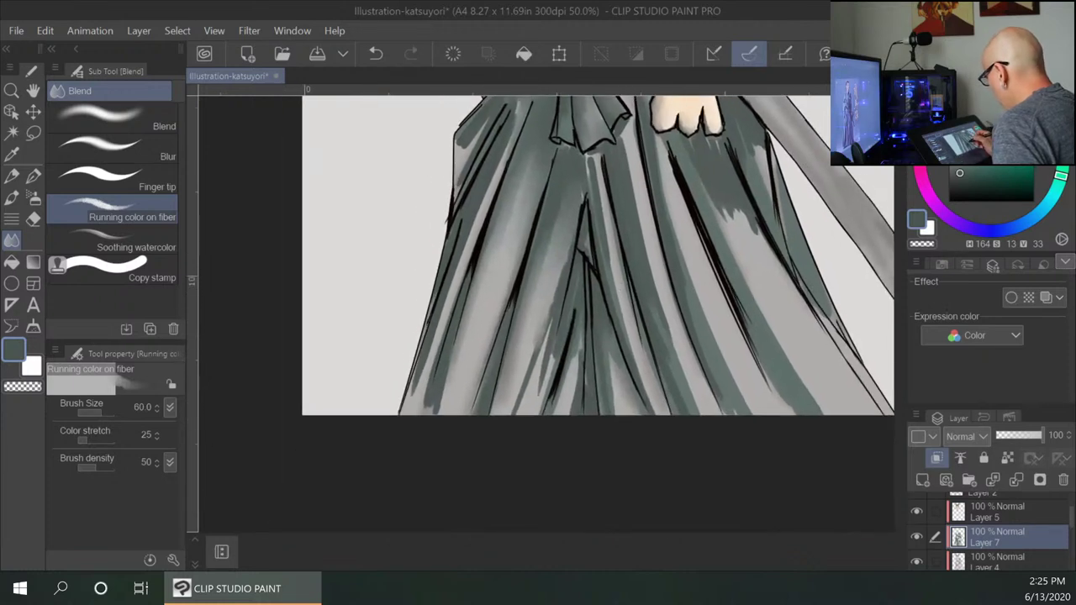
Raise the blending brush size to 80 and soften the hakama's center-split and outer pleats down to the hem.
key("]")
key("]")
mouse_move(574, 235)
left_mouse_down()
mouse_move(512, 407)
mouse_move(517, 371)
mouse_move(552, 323)
mouse_move(550, 408)
mouse_move(581, 303)
mouse_move(550, 418)
mouse_move(629, 381)
mouse_move(599, 301)
mouse_move(605, 408)
mouse_move(604, 162)
mouse_move(622, 353)
mouse_move(647, 412)
mouse_move(638, 131)
mouse_move(651, 294)
left_mouse_up()
left_click_drag(635, 133, 672, 343)
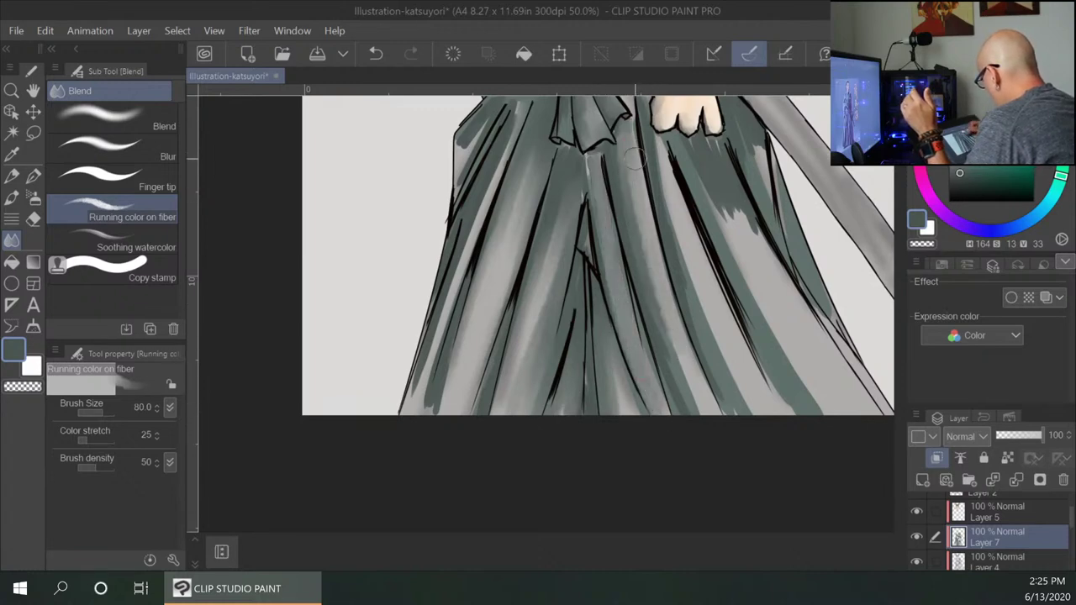
mouse_move(635, 159)
left_mouse_down()
mouse_move(680, 361)
mouse_move(623, 154)
mouse_move(690, 417)
mouse_move(637, 152)
mouse_move(686, 363)
mouse_move(652, 133)
mouse_move(716, 323)
mouse_move(662, 191)
mouse_move(718, 374)
mouse_move(692, 272)
mouse_move(756, 420)
mouse_move(666, 153)
mouse_move(699, 254)
mouse_move(682, 200)
mouse_move(649, 272)
mouse_move(701, 439)
left_mouse_up()
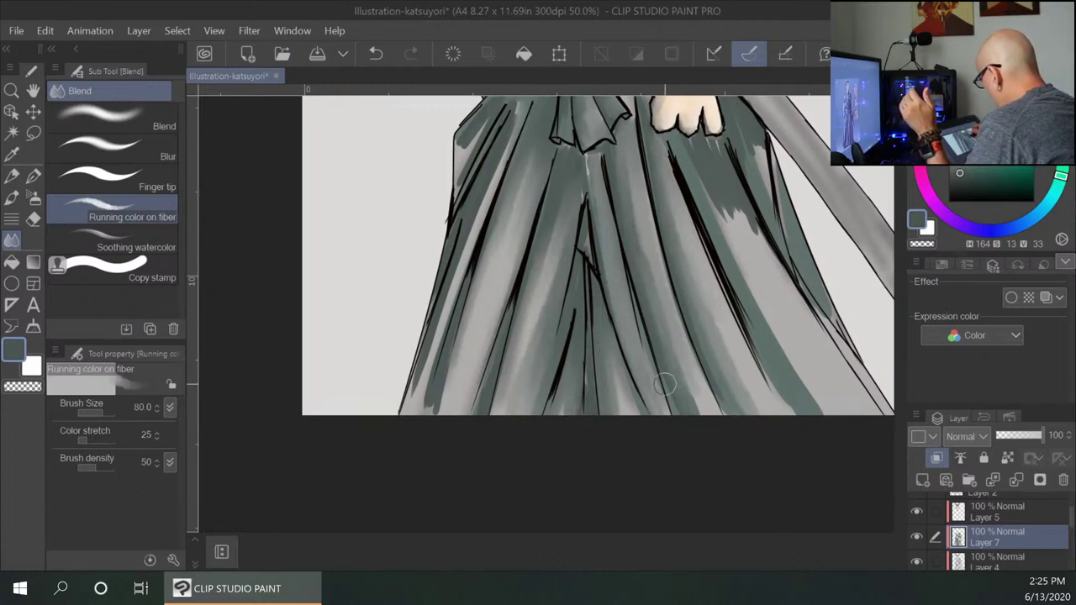
mouse_move(513, 122)
left_mouse_down()
mouse_move(495, 204)
mouse_move(485, 188)
mouse_move(467, 205)
mouse_move(453, 263)
mouse_move(461, 206)
mouse_move(410, 365)
mouse_move(449, 279)
mouse_move(413, 420)
mouse_move(429, 347)
mouse_move(461, 297)
mouse_move(433, 432)
left_mouse_up()
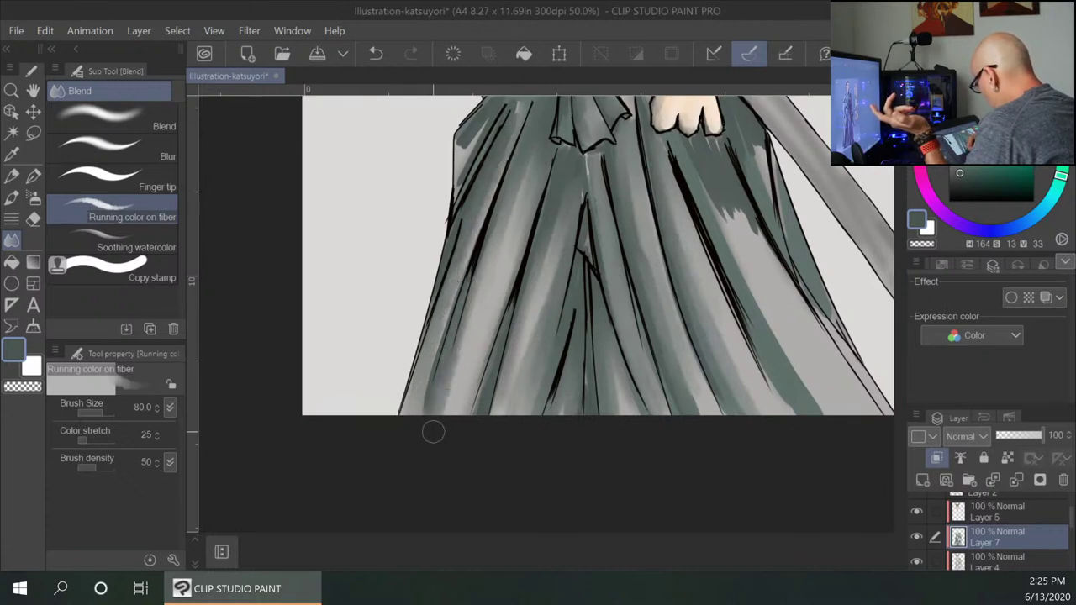
Blend the hakama folds at the hip and the pleats beneath the lowered paw down to the hem.
left_click_drag(620, 239, 588, 398)
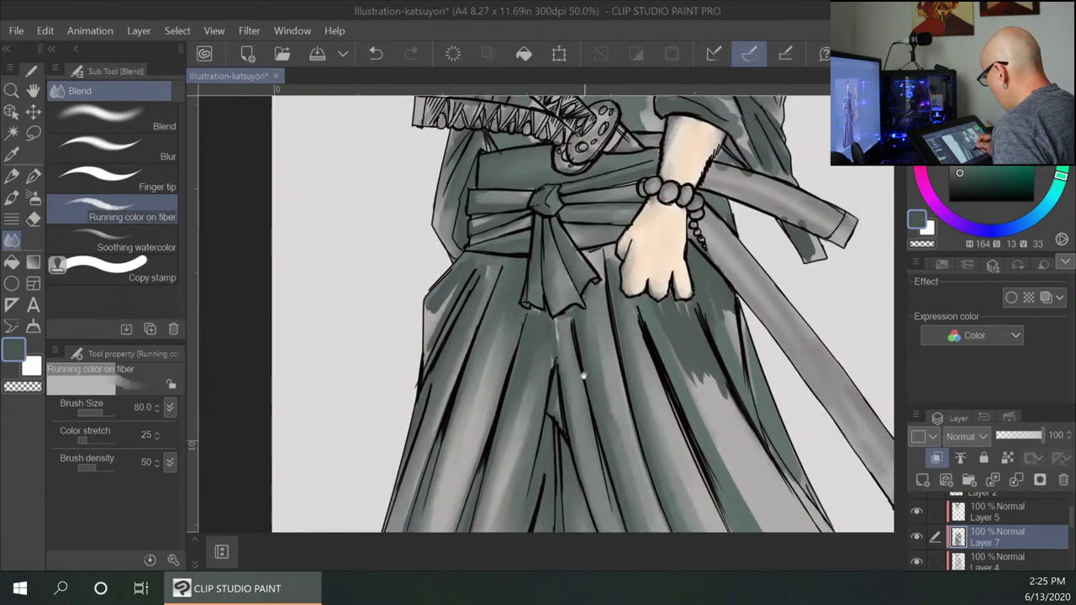
mouse_move(440, 301)
left_mouse_down()
mouse_move(458, 273)
mouse_move(430, 338)
mouse_move(444, 284)
left_mouse_up()
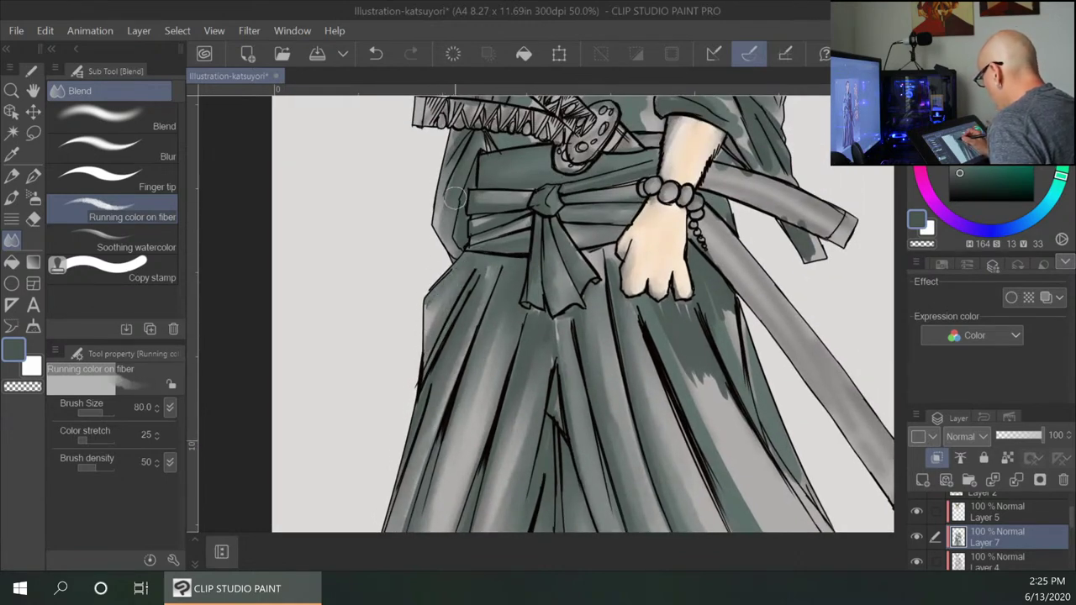
mouse_move(798, 440)
left_mouse_down()
mouse_move(666, 322)
mouse_move(596, 284)
left_mouse_up()
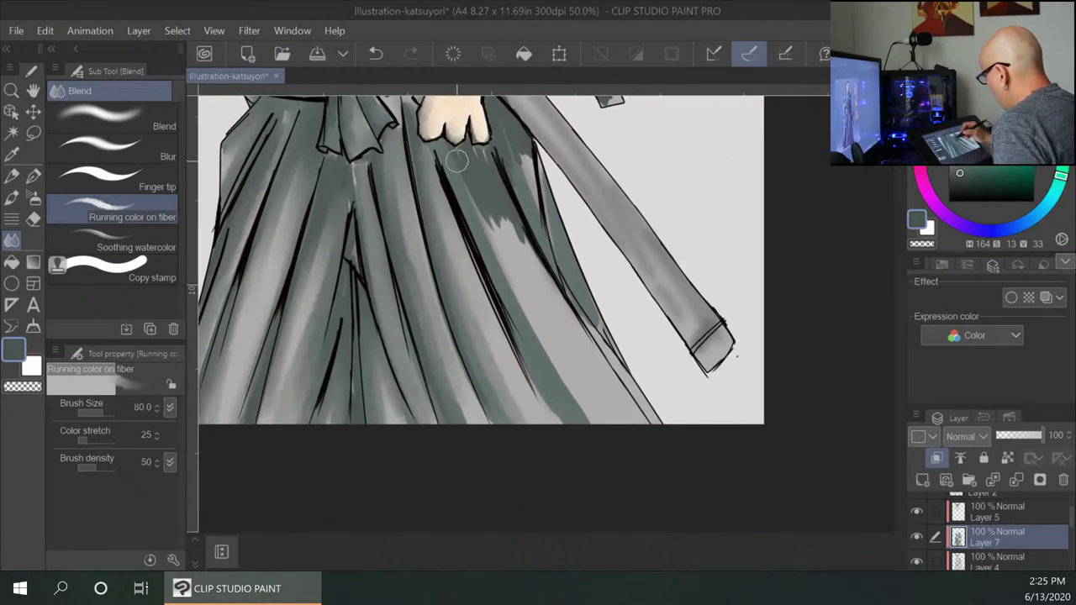
mouse_move(484, 209)
left_mouse_down()
mouse_move(524, 281)
mouse_move(562, 306)
mouse_move(454, 148)
mouse_move(551, 364)
mouse_move(503, 228)
mouse_move(530, 220)
mouse_move(517, 151)
mouse_move(496, 127)
mouse_move(505, 248)
mouse_move(596, 416)
left_mouse_up()
left_click_drag(509, 239, 582, 425)
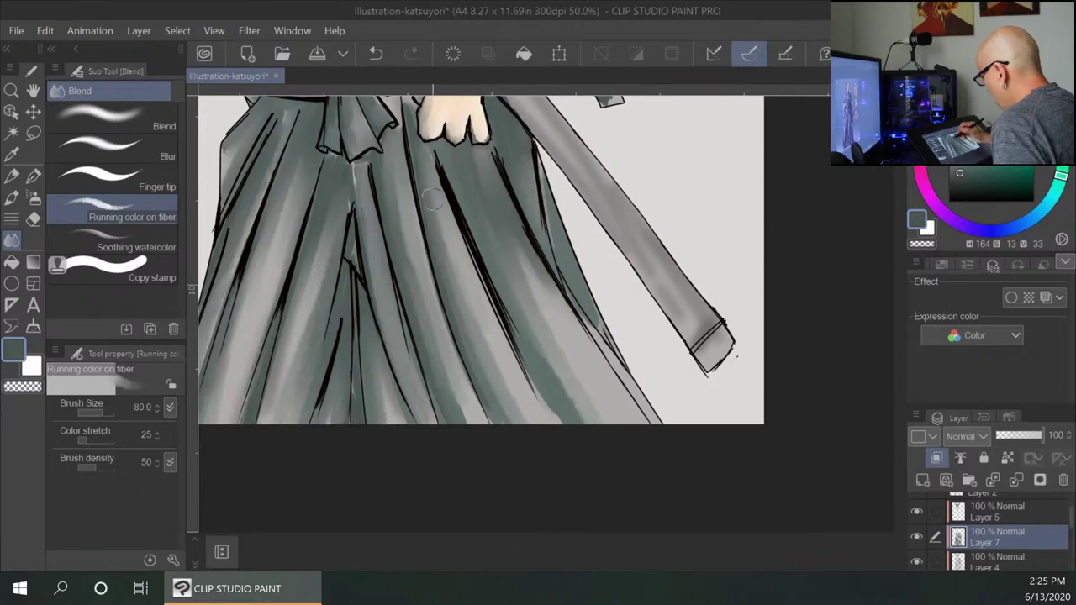
left_click_drag(431, 200, 524, 427)
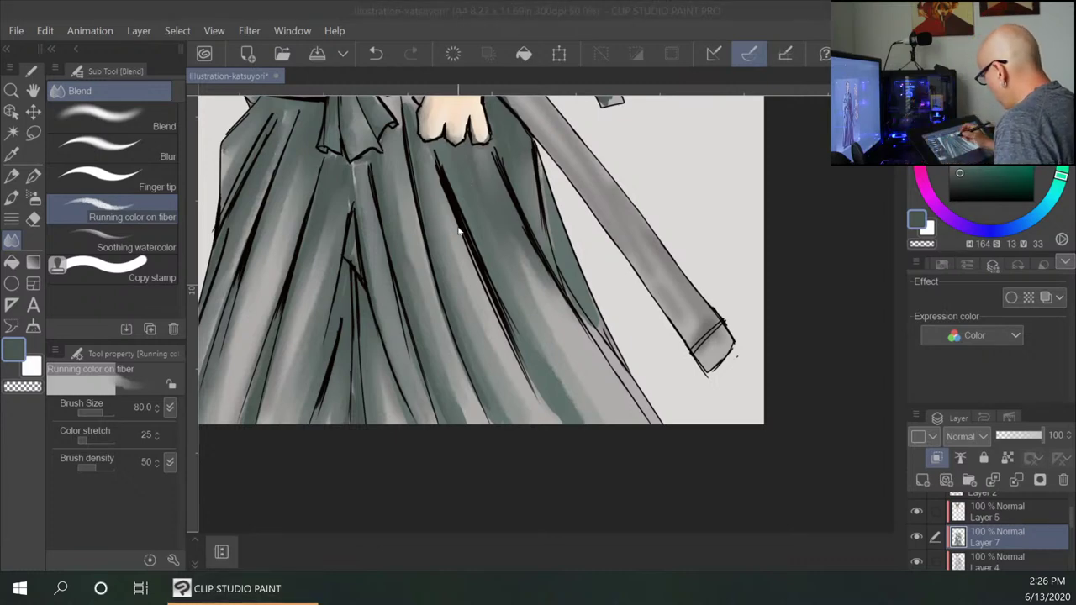
left_click_drag(423, 300, 471, 429)
left_click_drag(390, 173, 469, 433)
left_click_drag(384, 167, 470, 447)
Smooth the gray-green shading on the kimono sleeve and its hanging end around the scabbard.
left_click_drag(545, 210, 567, 480)
mouse_move(492, 189)
left_mouse_down()
mouse_move(501, 276)
mouse_move(467, 332)
mouse_move(458, 292)
mouse_move(514, 249)
mouse_move(512, 270)
mouse_move(527, 203)
mouse_move(534, 271)
left_mouse_up()
mouse_move(558, 320)
left_mouse_down()
mouse_move(496, 292)
mouse_move(534, 295)
mouse_move(602, 398)
mouse_move(633, 380)
left_mouse_up()
left_click_drag(546, 381, 600, 394)
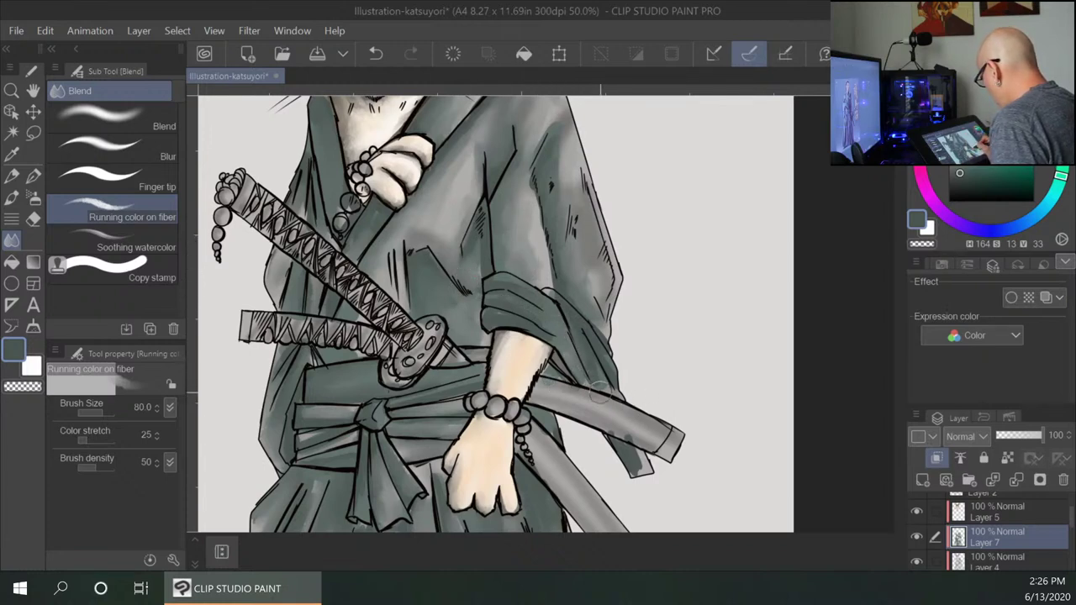
Review the blended shading on the collar, kimono, sash and hakama, both up close and across the whole figure.
left_click_drag(496, 201, 503, 401)
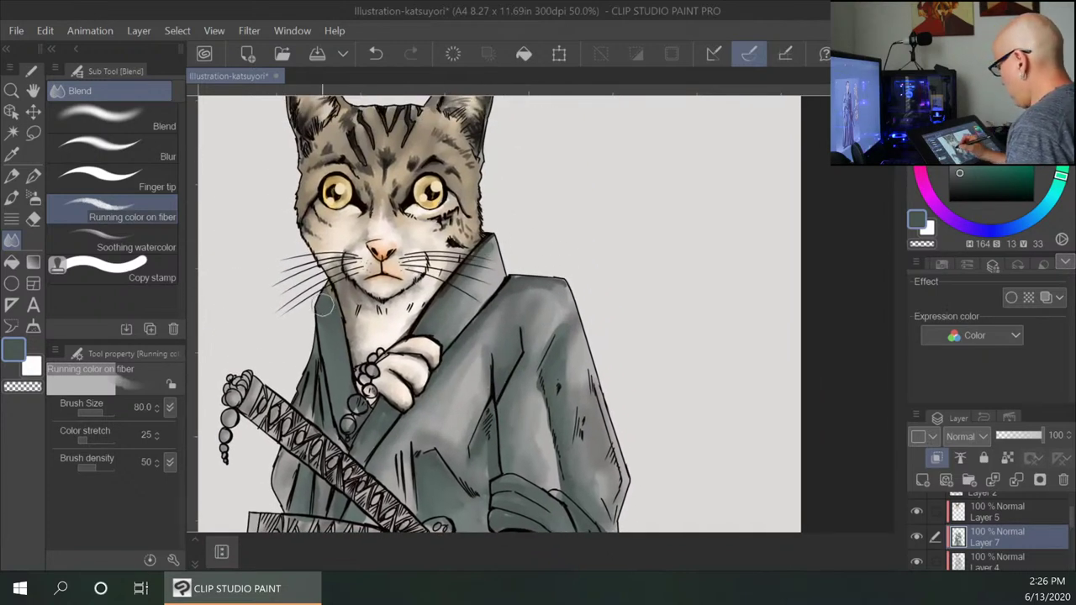
scroll(531, 381, "down", 6)
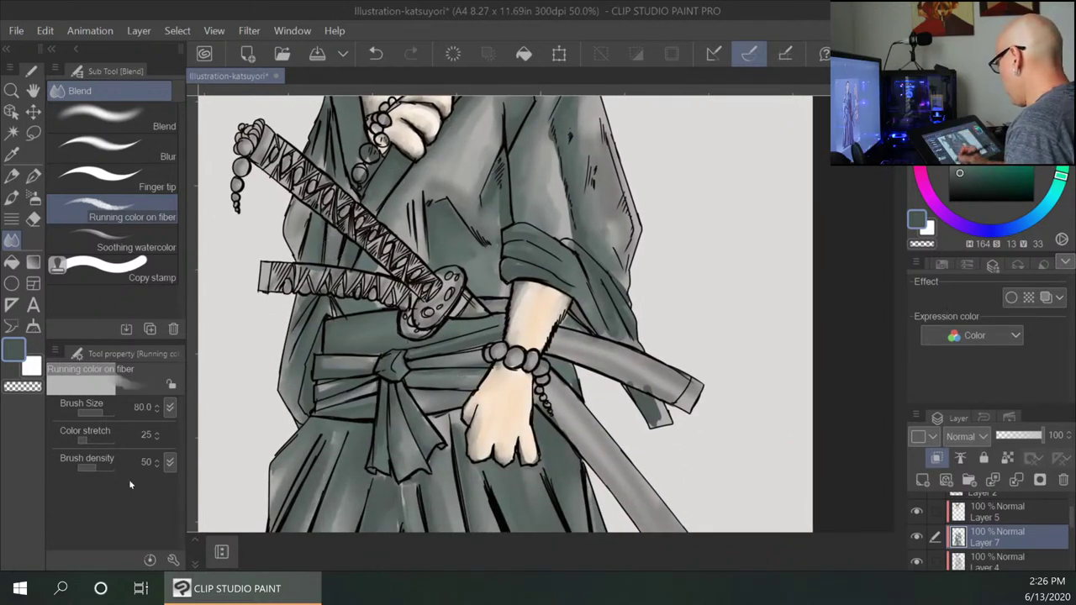
left_click_drag(566, 284, 519, 386)
scroll(527, 378, "down", 2)
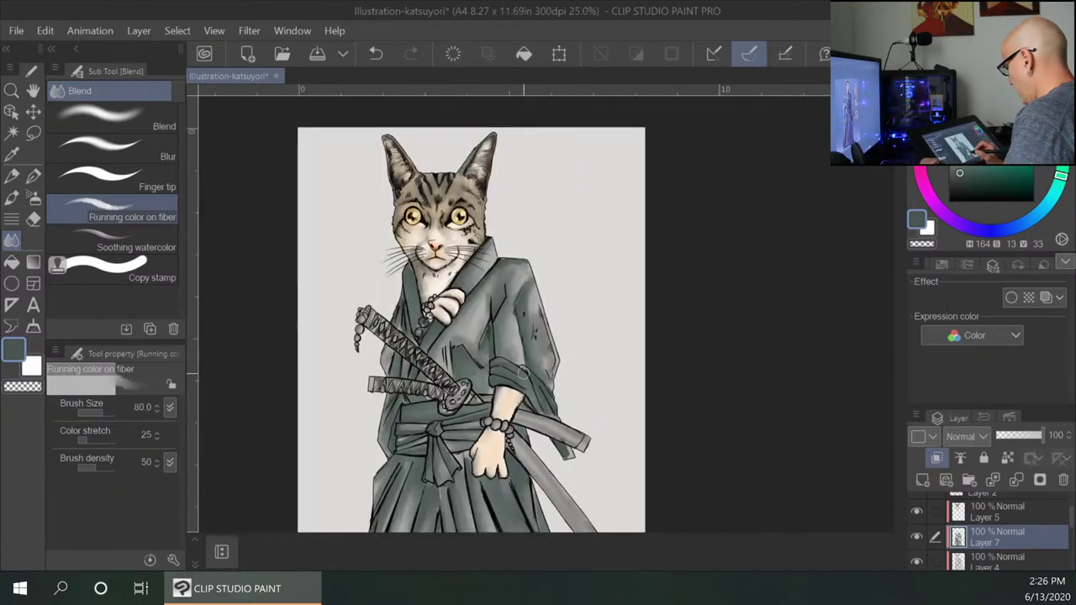
left_click_drag(647, 446, 586, 358)
scroll(588, 395, "up", 2)
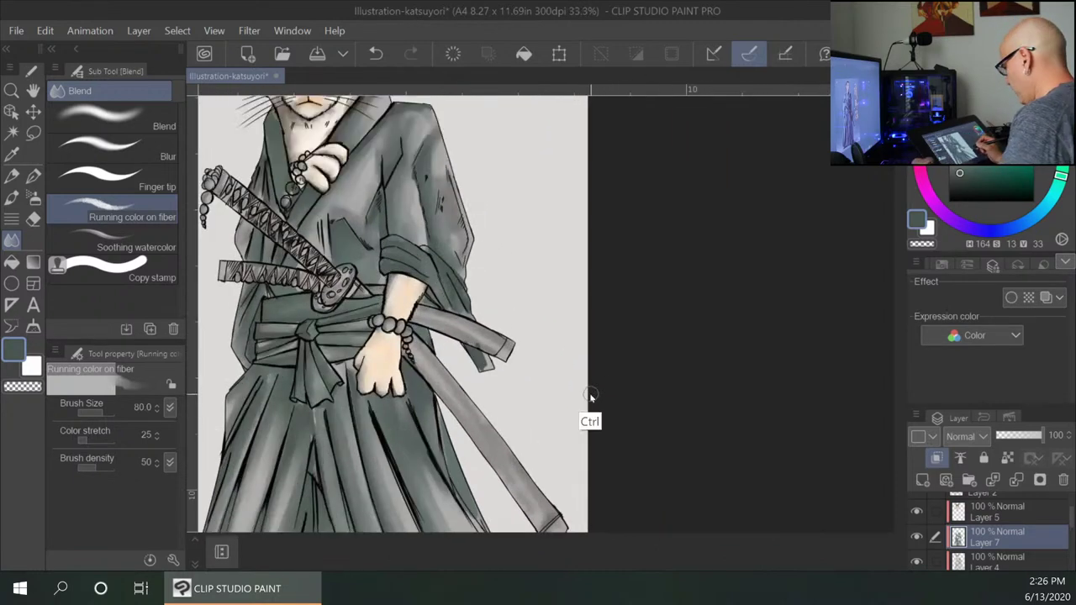
left_click_drag(469, 154, 540, 285)
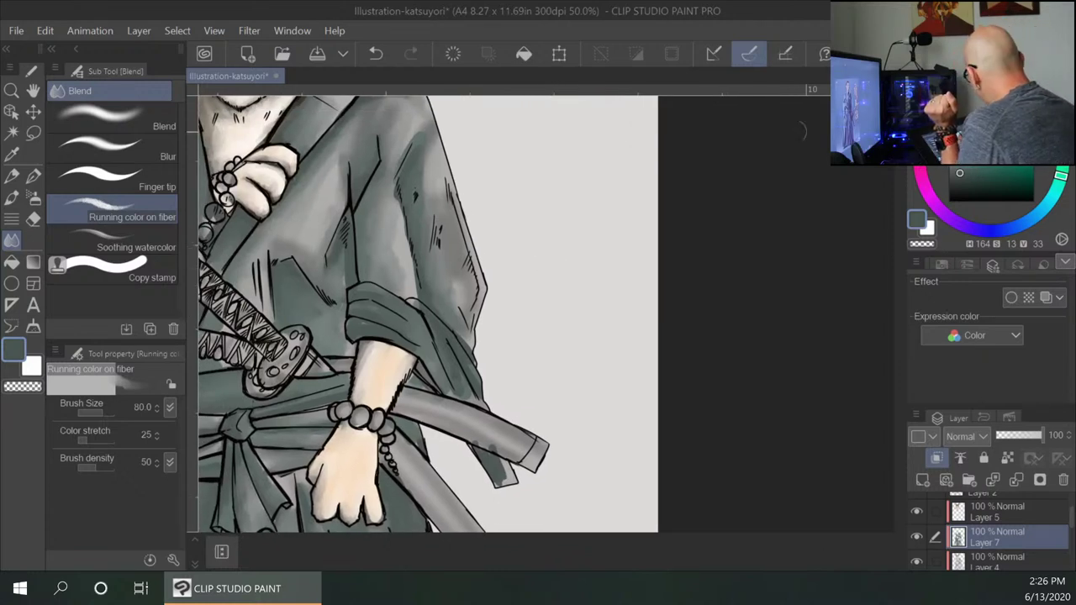
Reduce the blending brush size to 60 and set the drawing color to a light gray-green with H 164, S 4, V 67.
left_click(972, 182)
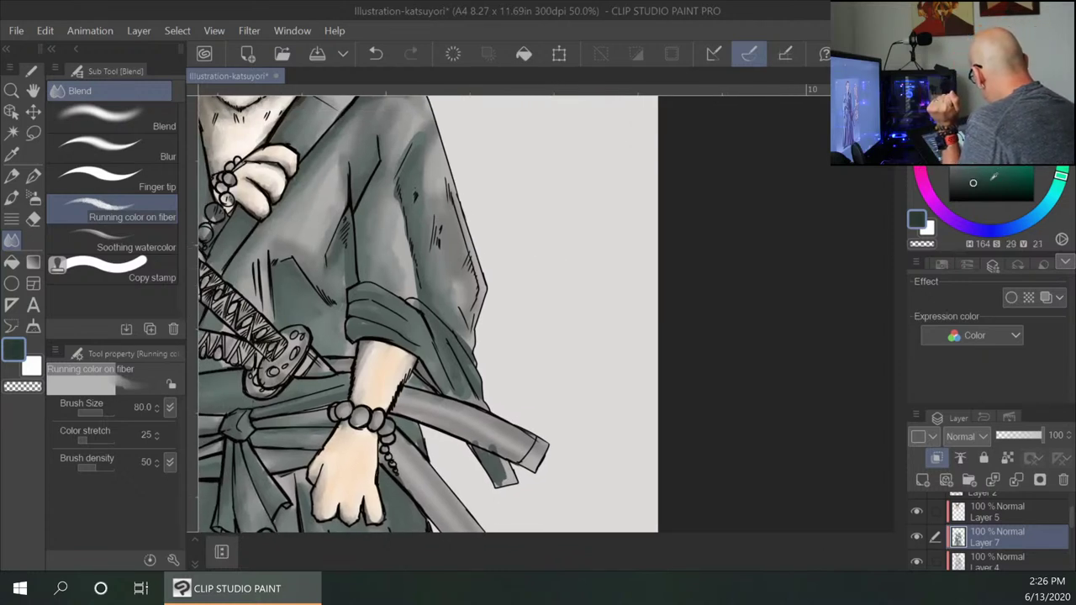
key("bracketleft")
key("bracketleft")
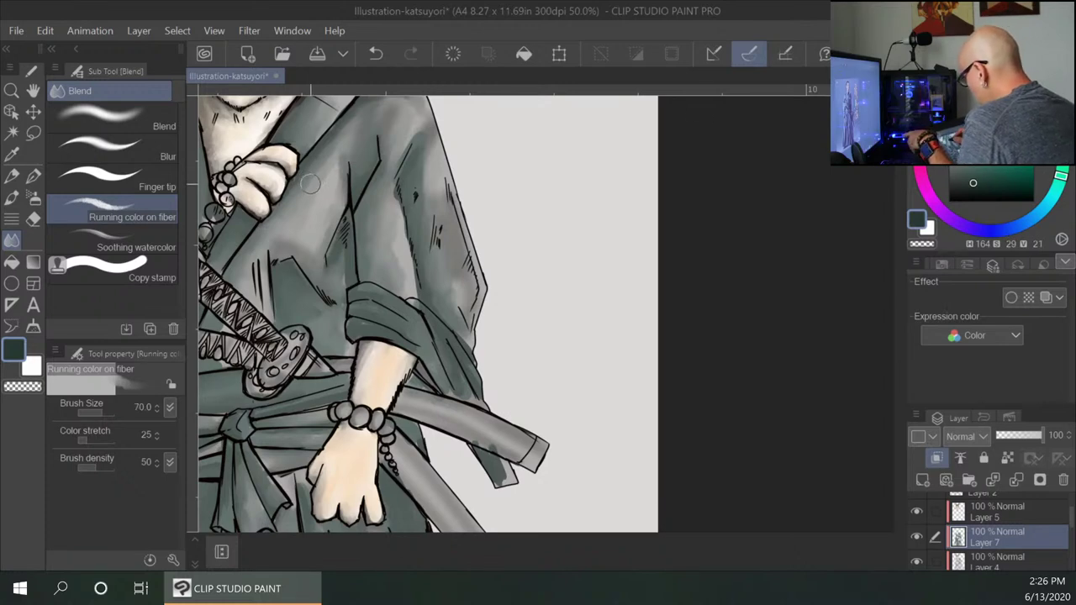
left_click(953, 156)
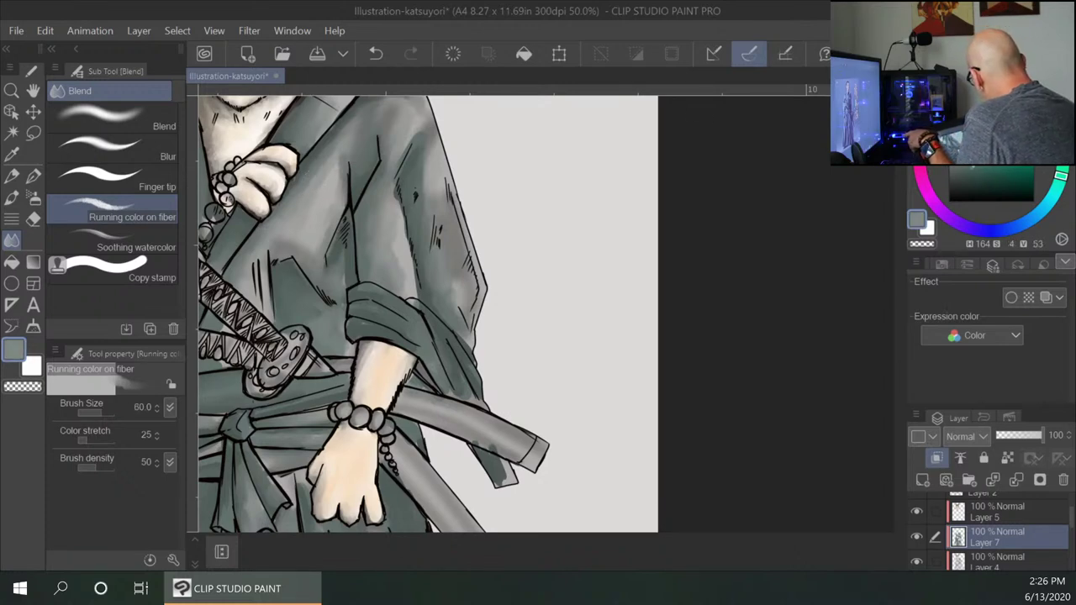
left_click(953, 145)
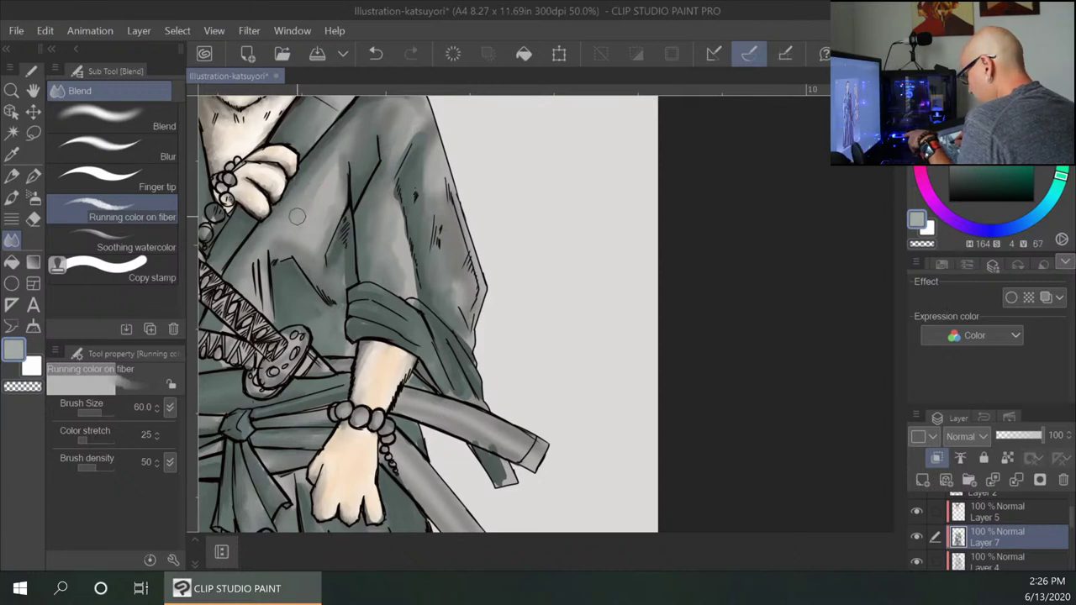
Paint light gray-green highlights on the kimono chest, shoulder and sleeve with the Dense watercolor brush at size 70.
key("b")
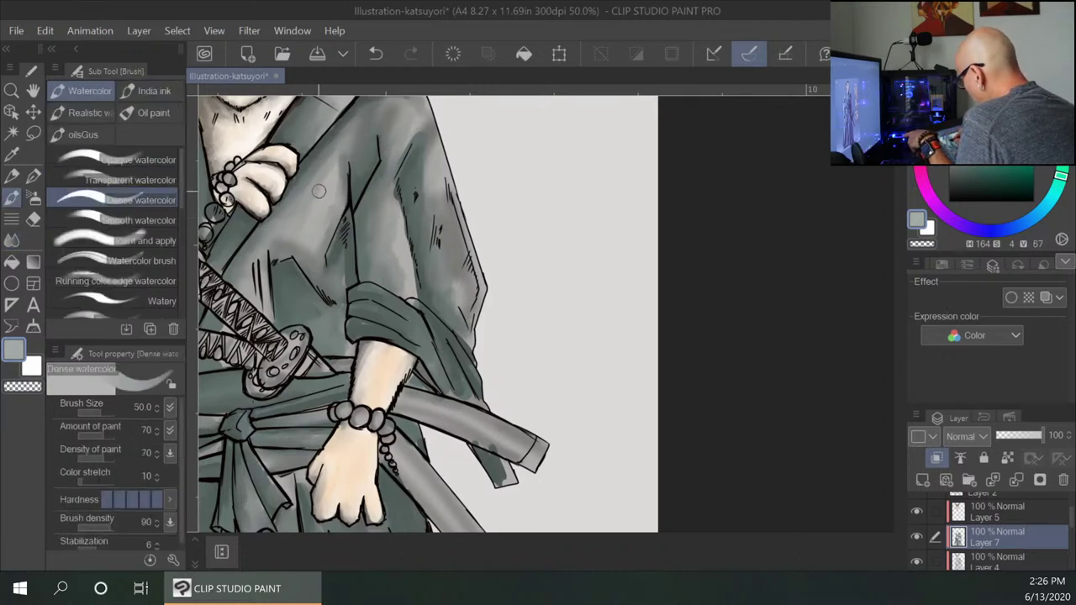
key("bracketright")
key("bracketright")
mouse_move(331, 172)
left_mouse_down()
mouse_move(311, 220)
mouse_move(326, 217)
mouse_move(316, 249)
mouse_move(301, 249)
mouse_move(338, 148)
mouse_move(319, 213)
mouse_move(367, 139)
mouse_move(361, 168)
left_mouse_up()
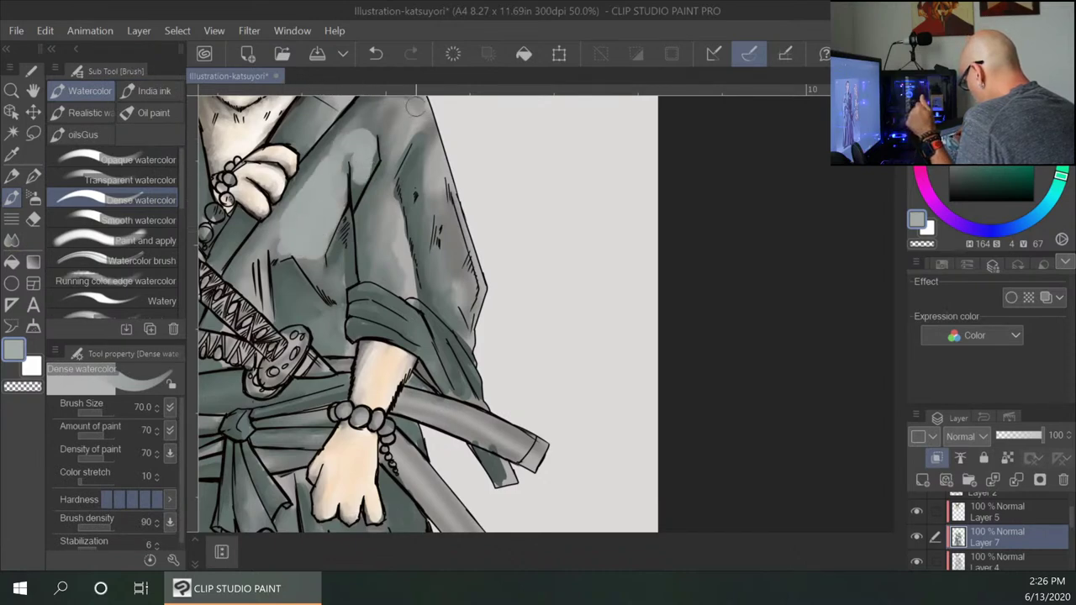
mouse_move(417, 106)
left_mouse_down()
mouse_move(399, 128)
mouse_move(381, 123)
mouse_move(398, 116)
mouse_move(396, 274)
mouse_move(427, 226)
mouse_move(431, 157)
mouse_move(457, 268)
mouse_move(441, 275)
mouse_move(460, 281)
mouse_move(458, 202)
mouse_move(462, 335)
left_mouse_up()
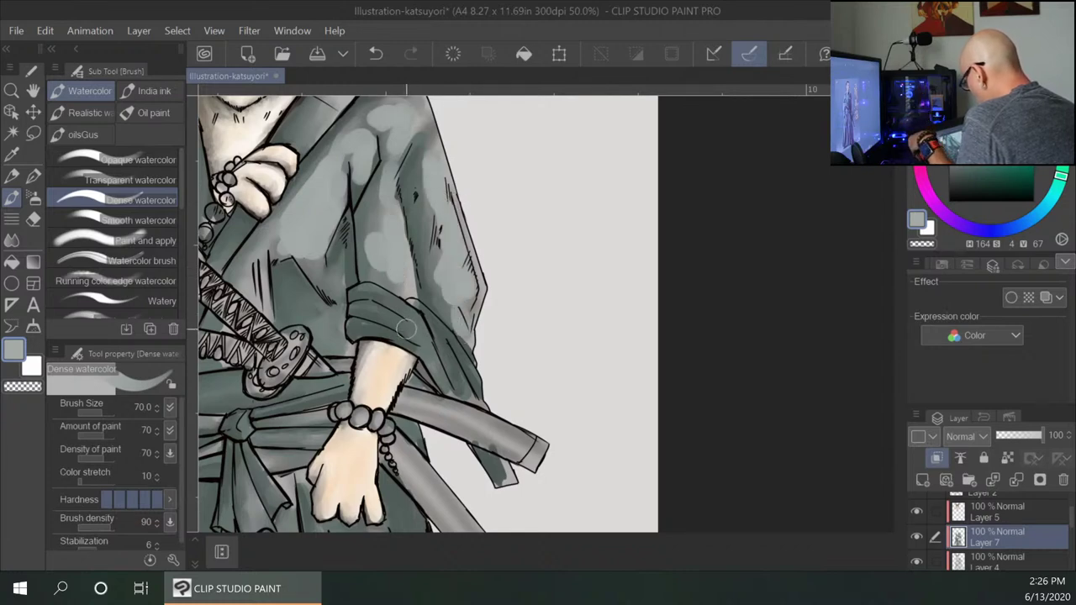
Reduce the brush size to 30 and paint highlights on the rolled cuff, hanging sleeve and lower chest folds.
key("bracketleft")
key("bracketleft")
key("bracketleft")
key("bracketleft")
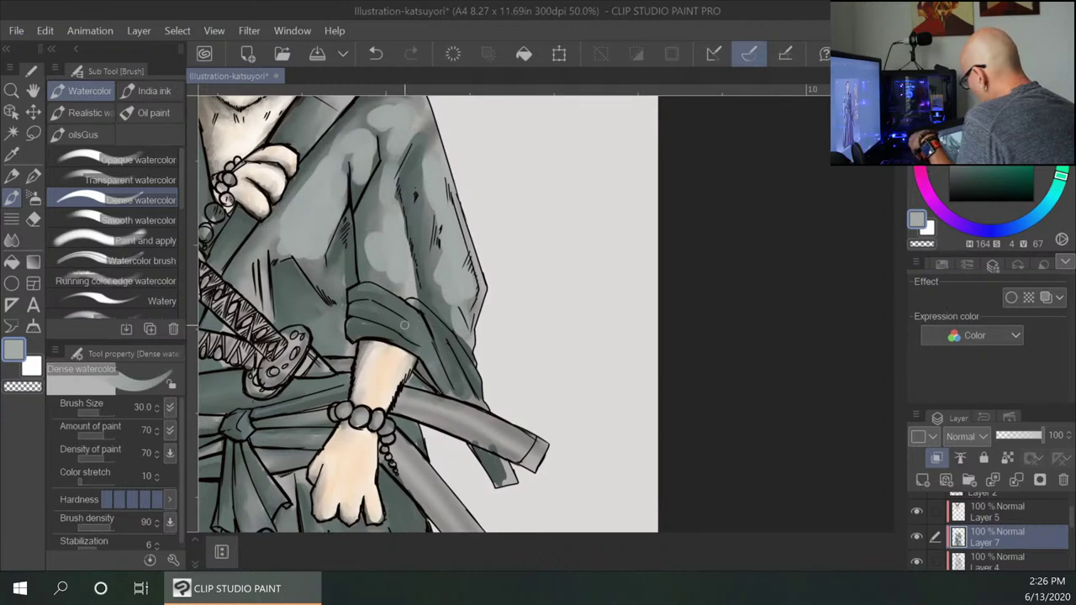
mouse_move(405, 325)
left_mouse_down()
mouse_move(426, 345)
mouse_move(405, 306)
left_mouse_up()
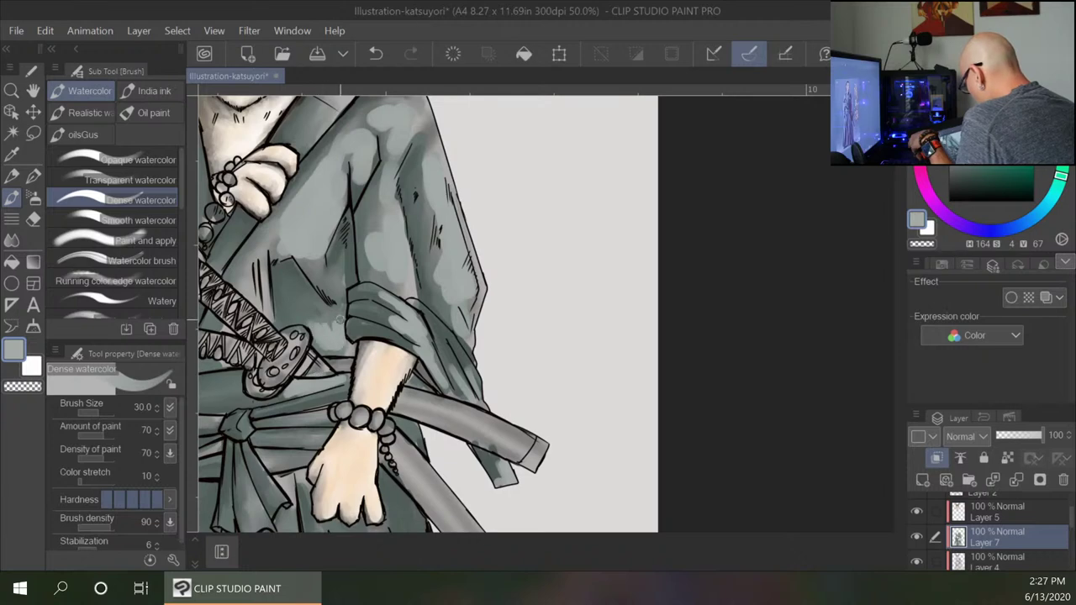
left_click_drag(296, 276, 318, 323)
left_click_drag(341, 249, 341, 301)
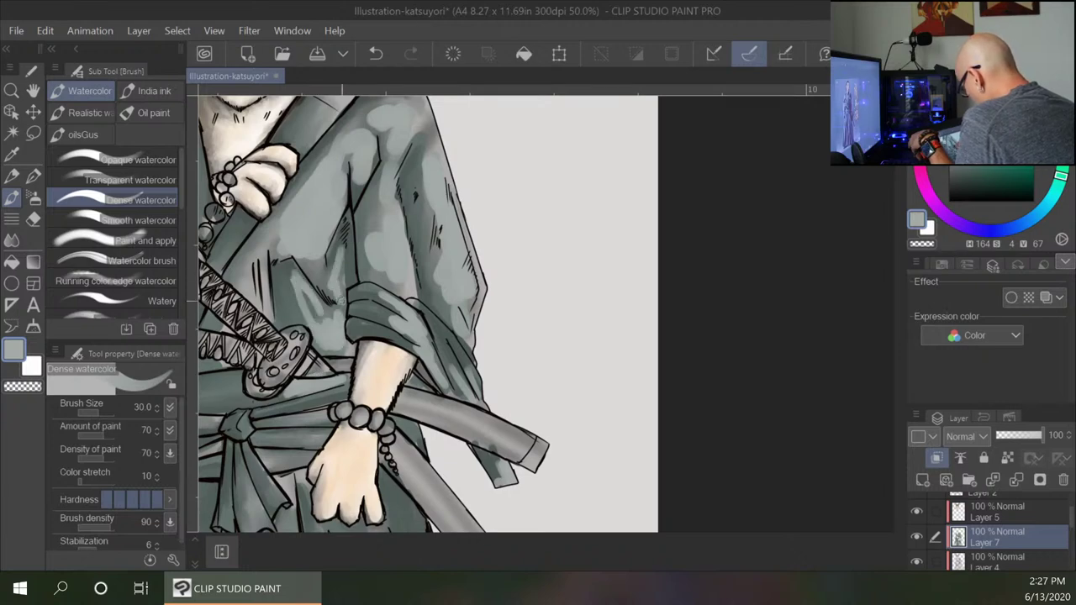
Paint light highlights along the kimono collar on both sides of the raised paw.
left_click_drag(266, 225, 232, 270)
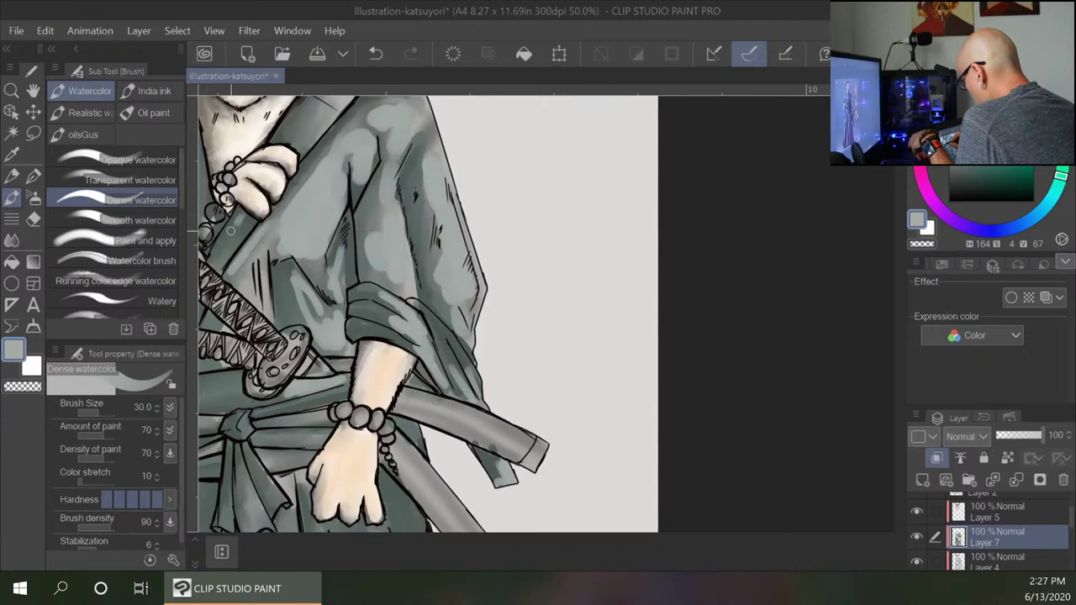
left_click_drag(230, 230, 231, 241)
mouse_move(307, 117)
left_mouse_down()
mouse_move(301, 140)
mouse_move(317, 123)
left_mouse_up()
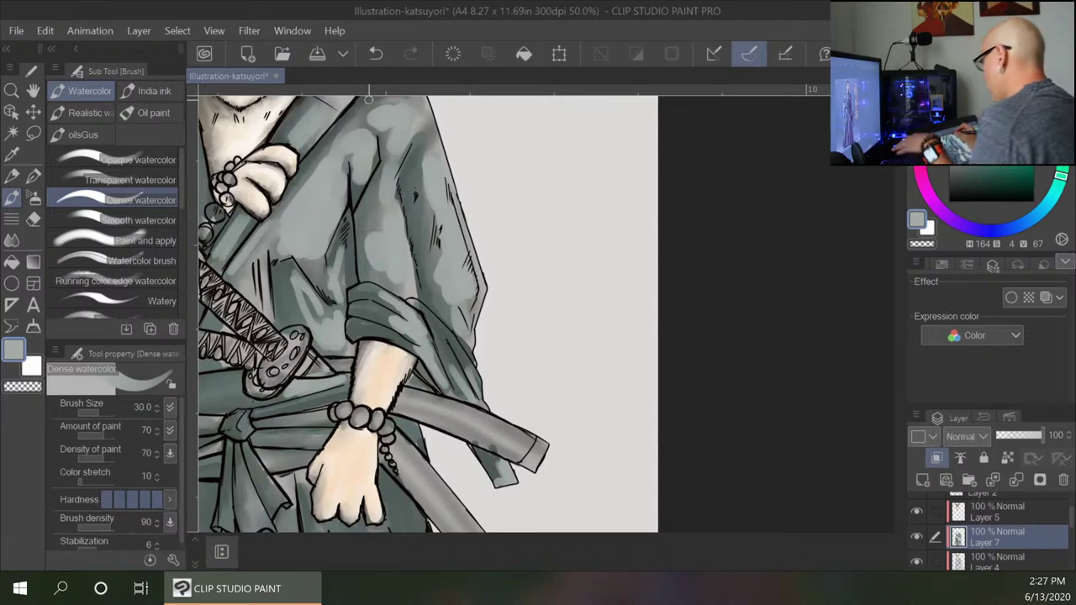
Paint light highlights on the kimono side behind the sword hilts and on the sash beside the knot.
left_click_drag(510, 305, 656, 183)
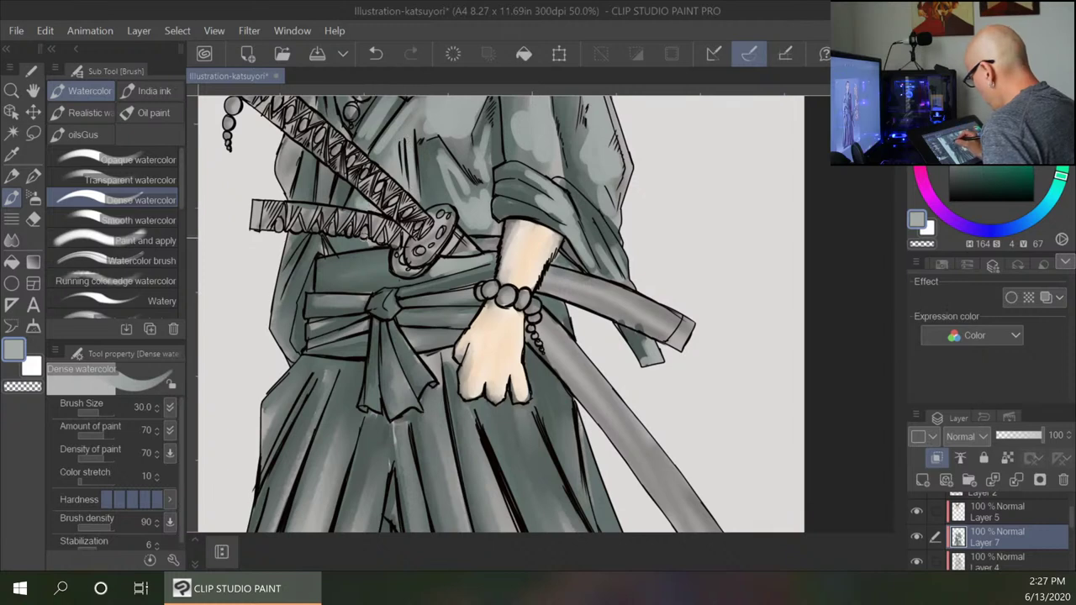
left_click_drag(312, 163, 313, 169)
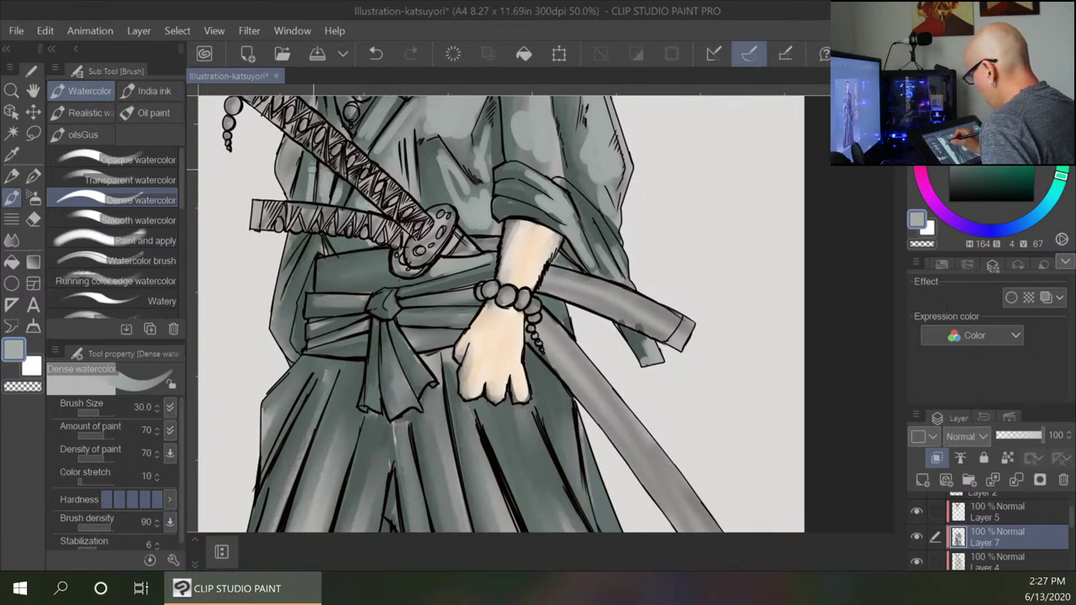
mouse_move(304, 245)
left_mouse_down()
mouse_move(288, 274)
mouse_move(290, 316)
mouse_move(358, 306)
mouse_move(362, 278)
mouse_move(408, 277)
left_mouse_up()
left_click_drag(326, 274, 380, 260)
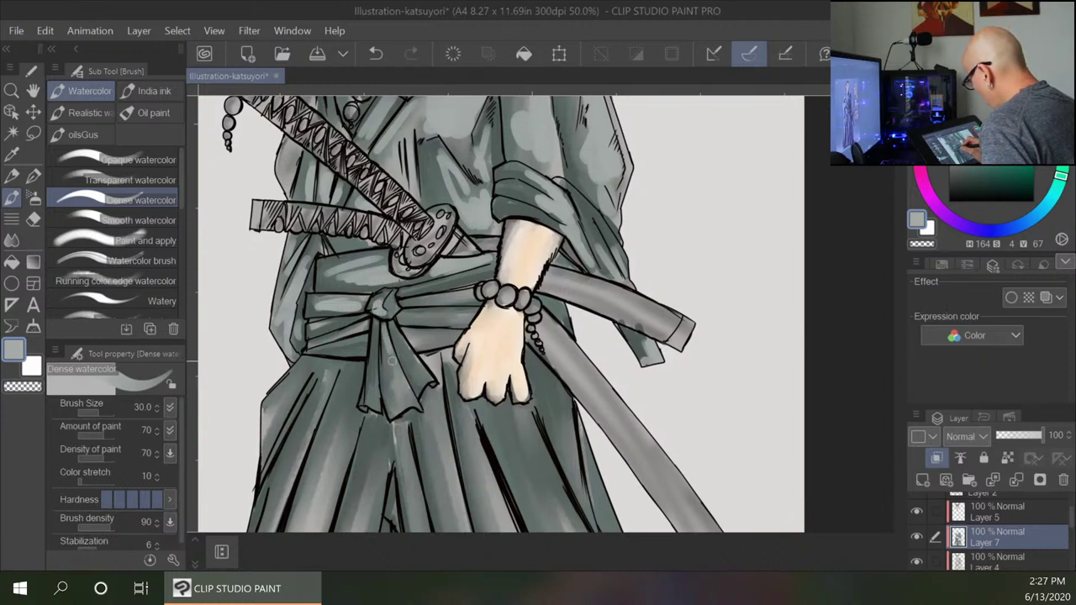
Highlight the hanging tails of the bow and the sash folds running toward the beaded wrist.
mouse_move(391, 360)
left_mouse_down()
mouse_move(410, 345)
mouse_move(425, 370)
mouse_move(373, 388)
left_mouse_up()
mouse_move(396, 321)
left_mouse_down()
mouse_move(461, 324)
mouse_move(453, 340)
mouse_move(472, 302)
left_mouse_up()
left_click_drag(540, 299, 559, 315)
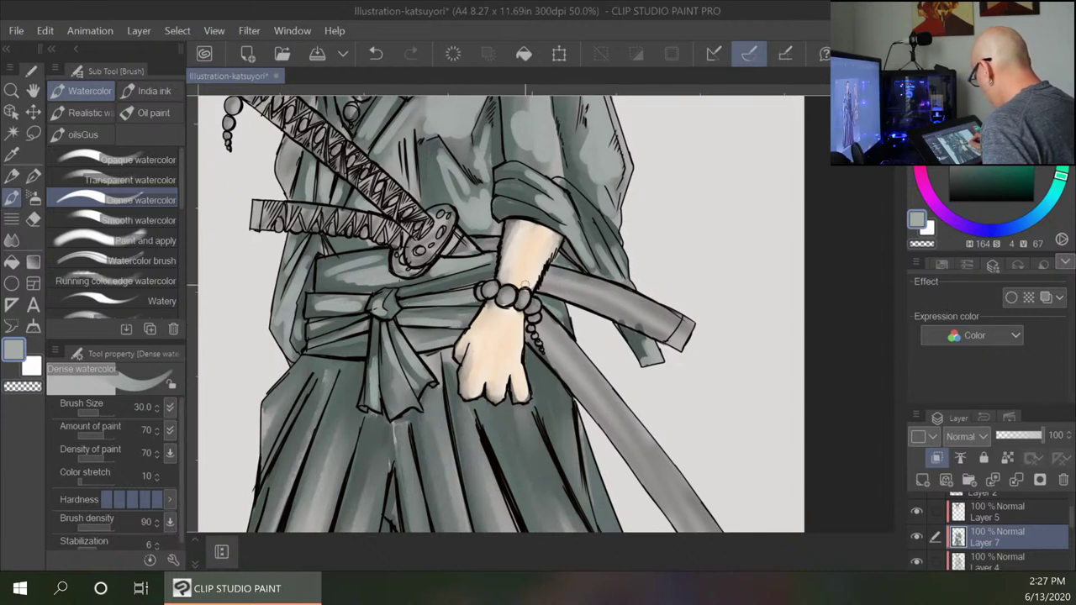
Paint light gray-green highlights down the pleats of the hakama below the sash.
left_click_drag(419, 290, 488, 265)
left_click_drag(538, 408, 494, 261)
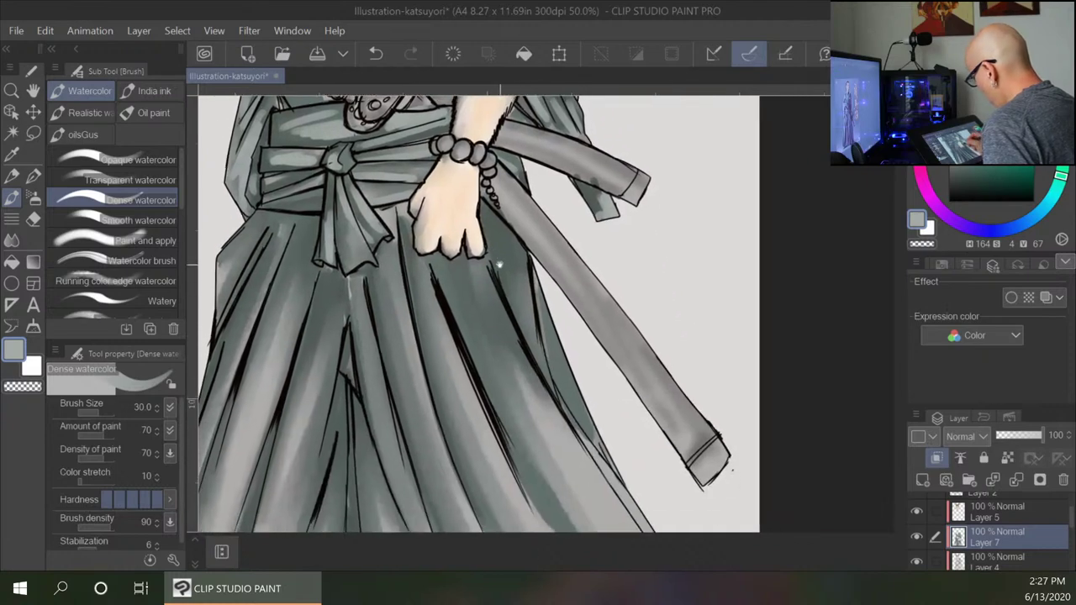
left_click_drag(313, 254, 271, 427)
left_click_drag(302, 273, 288, 348)
mouse_move(422, 278)
left_mouse_down()
mouse_move(406, 355)
mouse_move(407, 503)
left_mouse_up()
left_click_drag(482, 370, 511, 457)
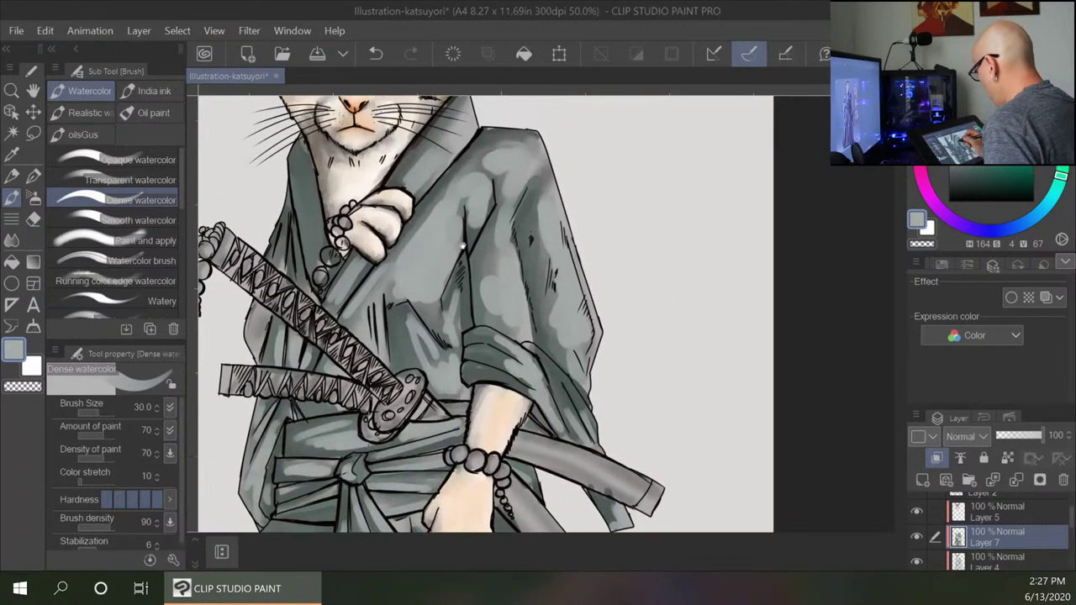
Soften the highlights on the kimono chest and sleeves using the Running color on fiber blender at size 40.
left_click_drag(465, 246, 458, 304)
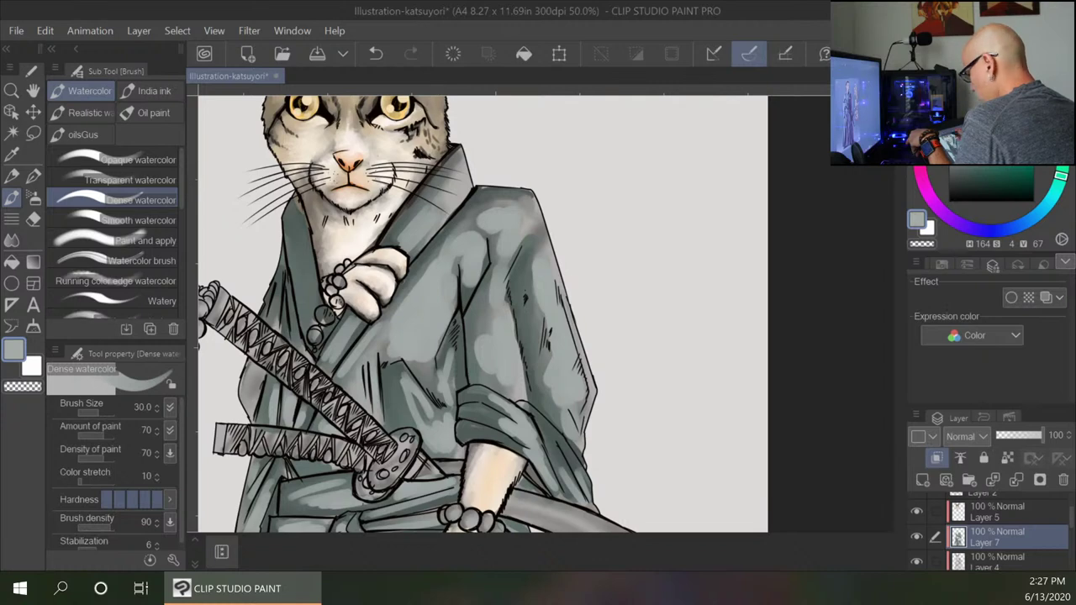
key("j")
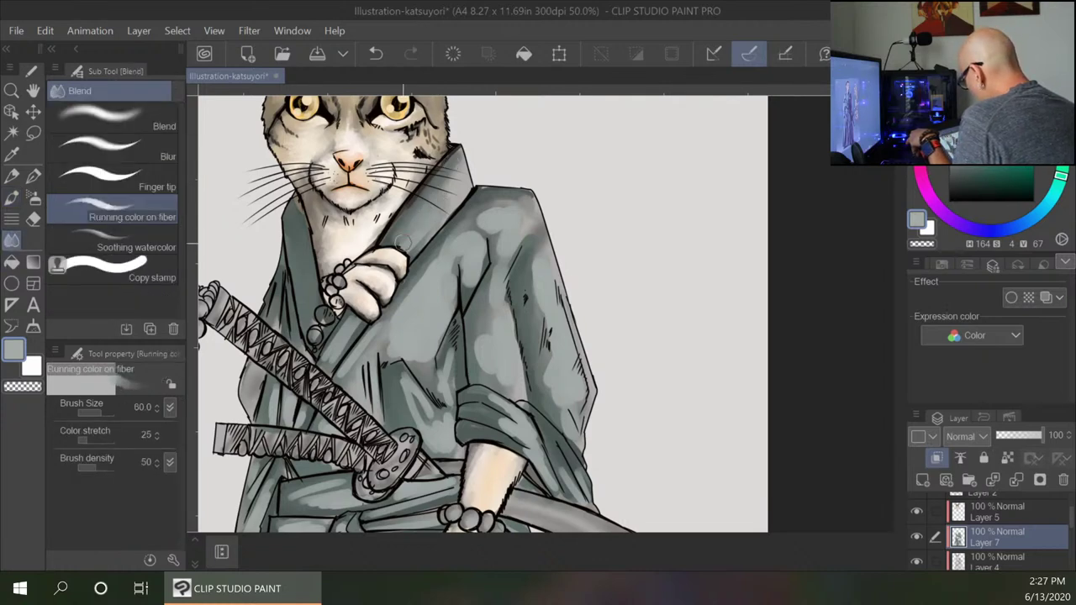
key("bracketright")
key("bracketleft")
key("bracketleft")
key("bracketleft")
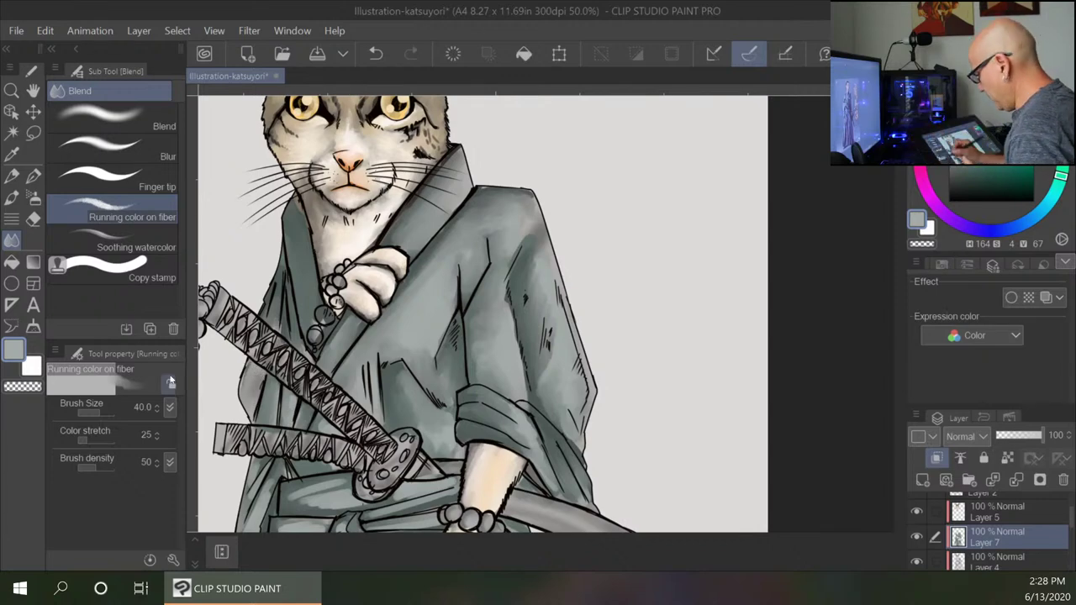
Blend the highlights on the kimono side under the sword hilts and along the sash folds.
left_click(11, 196)
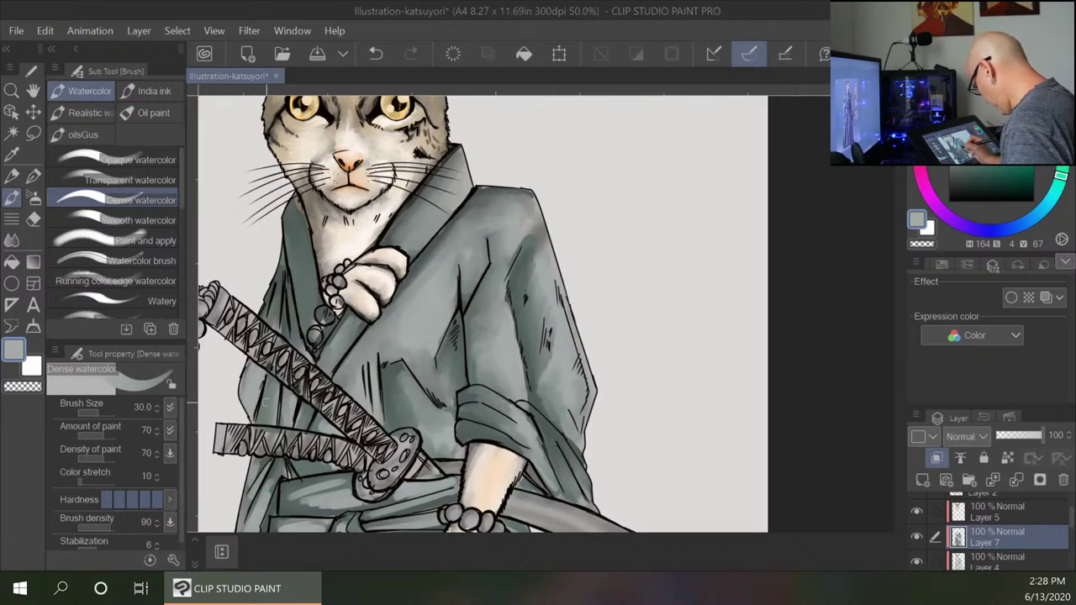
left_click_drag(514, 426, 549, 303)
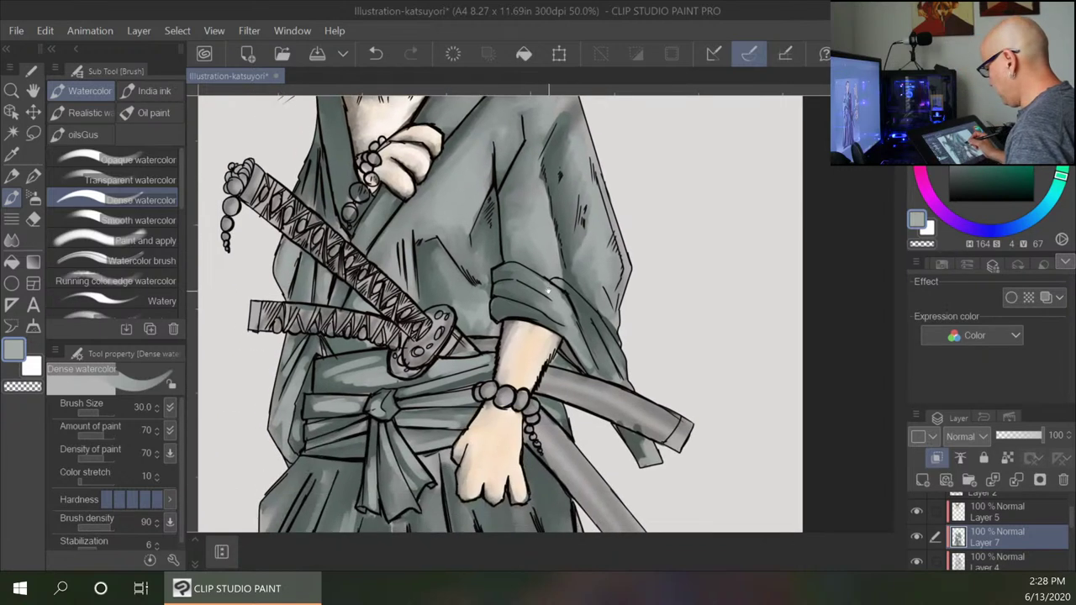
left_click(12, 241)
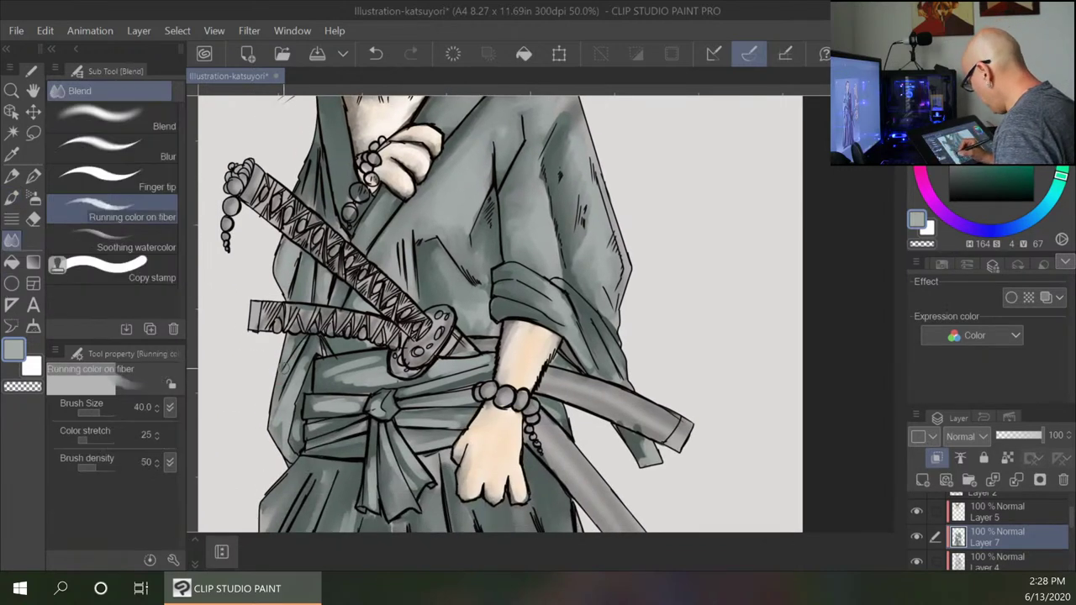
mouse_move(315, 350)
left_mouse_down()
mouse_move(288, 387)
mouse_move(295, 470)
left_mouse_up()
mouse_move(311, 406)
left_mouse_down()
mouse_move(360, 398)
mouse_move(335, 382)
mouse_move(385, 379)
mouse_move(382, 365)
mouse_move(334, 380)
mouse_move(380, 356)
mouse_move(356, 355)
mouse_move(411, 384)
mouse_move(355, 387)
mouse_move(506, 353)
left_mouse_up()
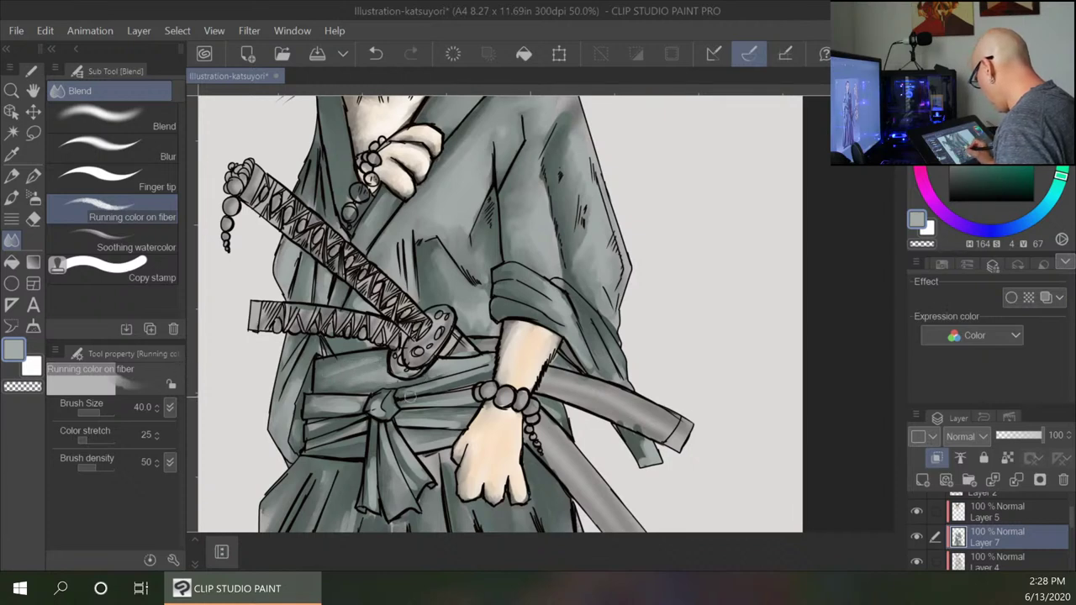
left_click_drag(410, 397, 508, 374)
left_click_drag(404, 418, 444, 420)
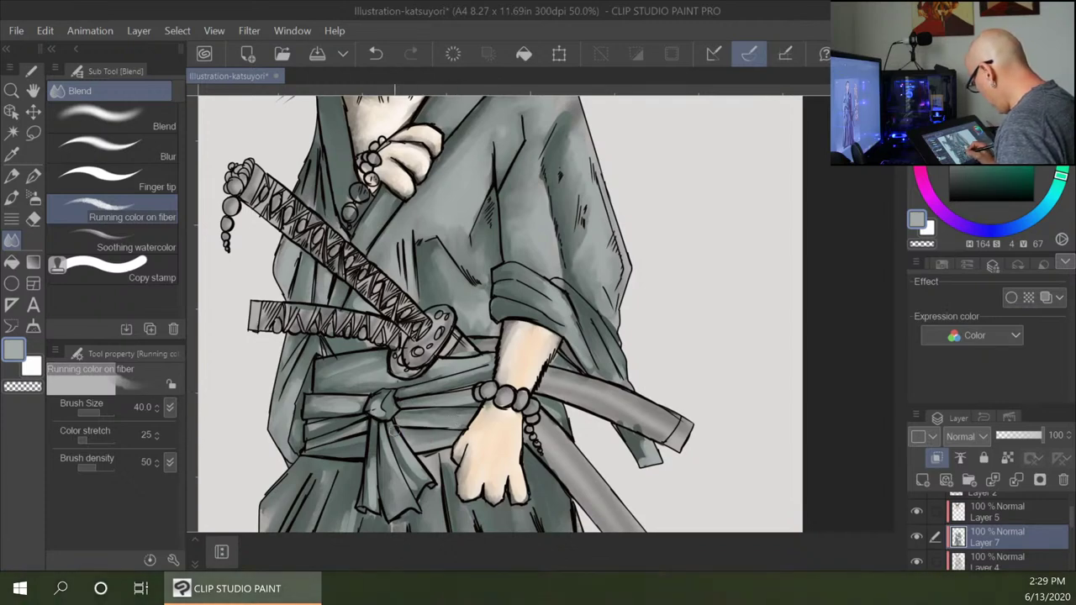
Blend the highlights on the hanging tails of the sash bow.
left_click_drag(395, 430, 419, 484)
left_click_drag(387, 442, 394, 492)
left_click_drag(377, 435, 373, 425)
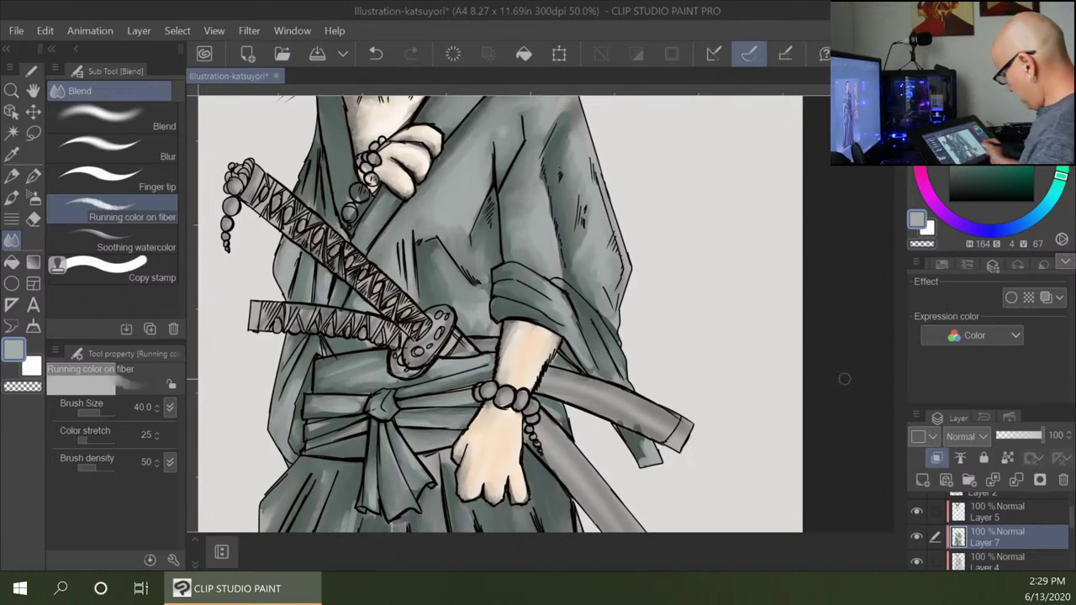
Blend the top of the hakama between the bow tails and the lowered paw.
mouse_move(643, 269)
left_mouse_down()
mouse_move(552, 418)
mouse_move(612, 360)
left_mouse_up()
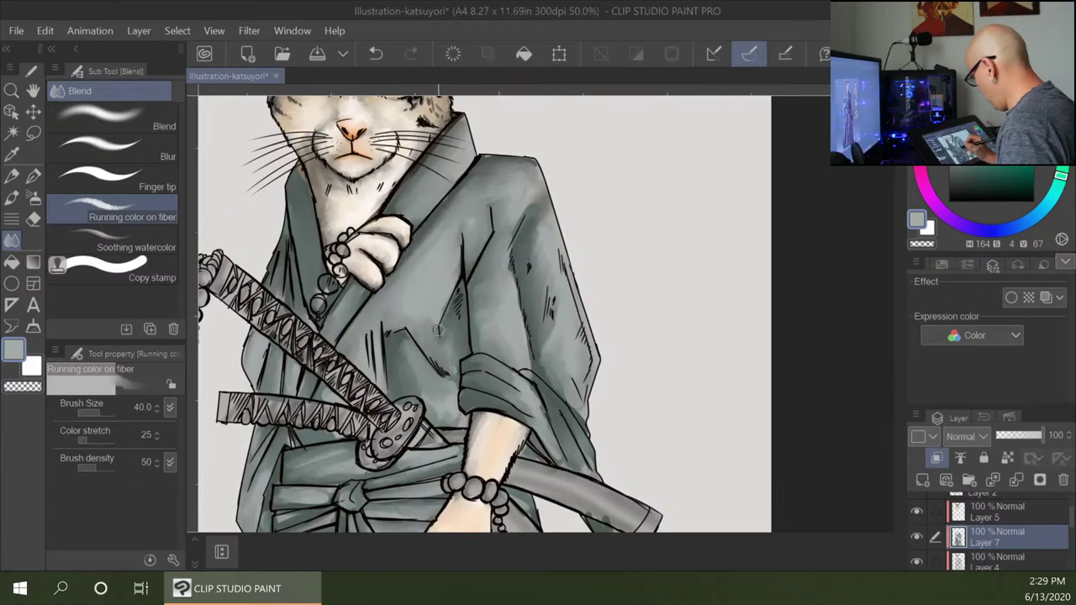
scroll(608, 356, "down", 6)
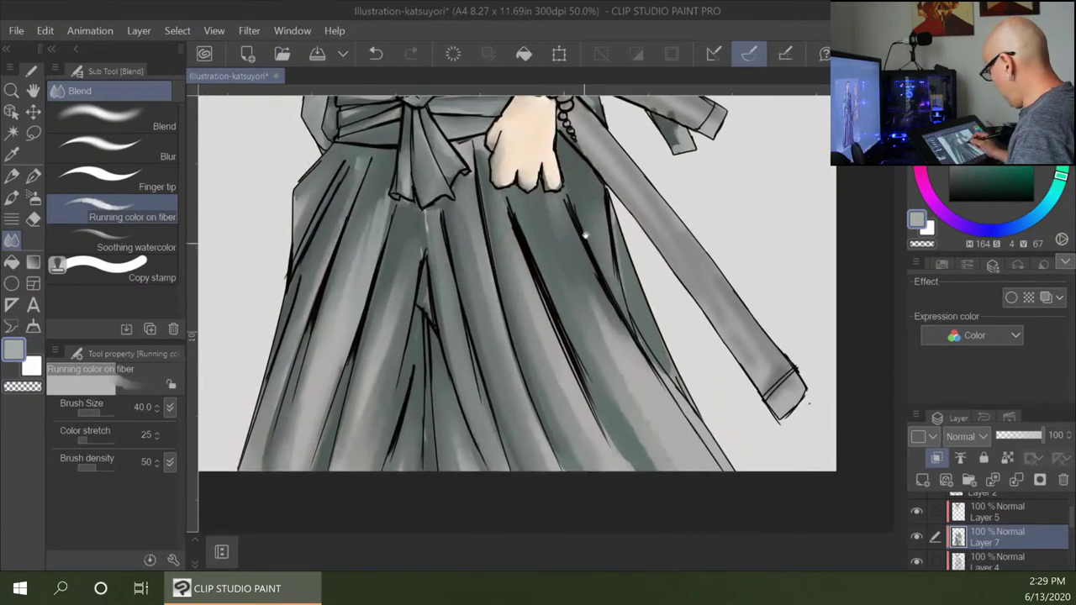
scroll(585, 236, "up", 8)
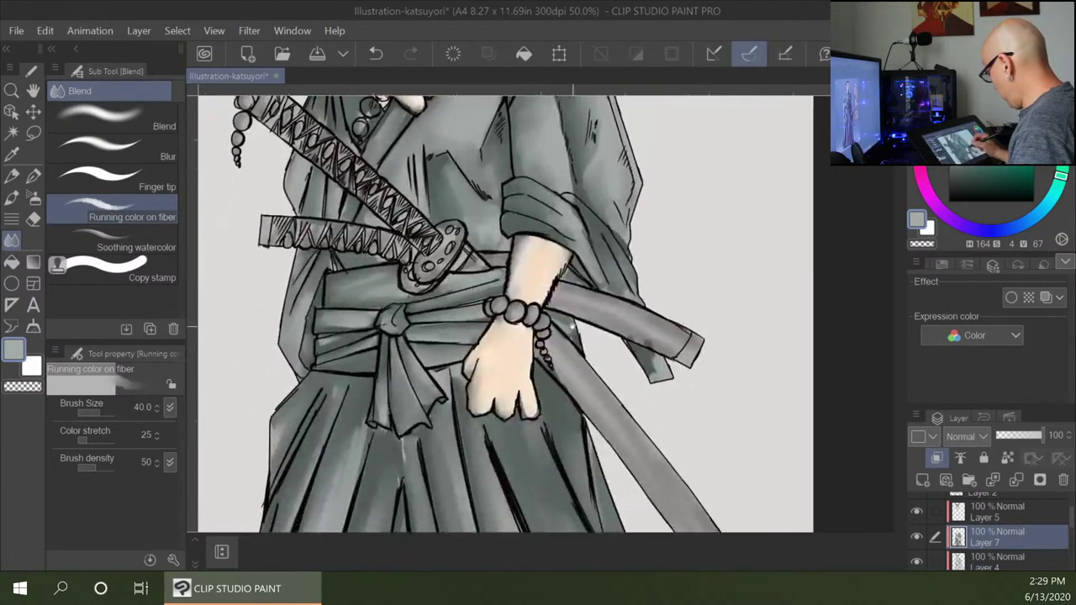
left_click_drag(573, 326, 567, 333)
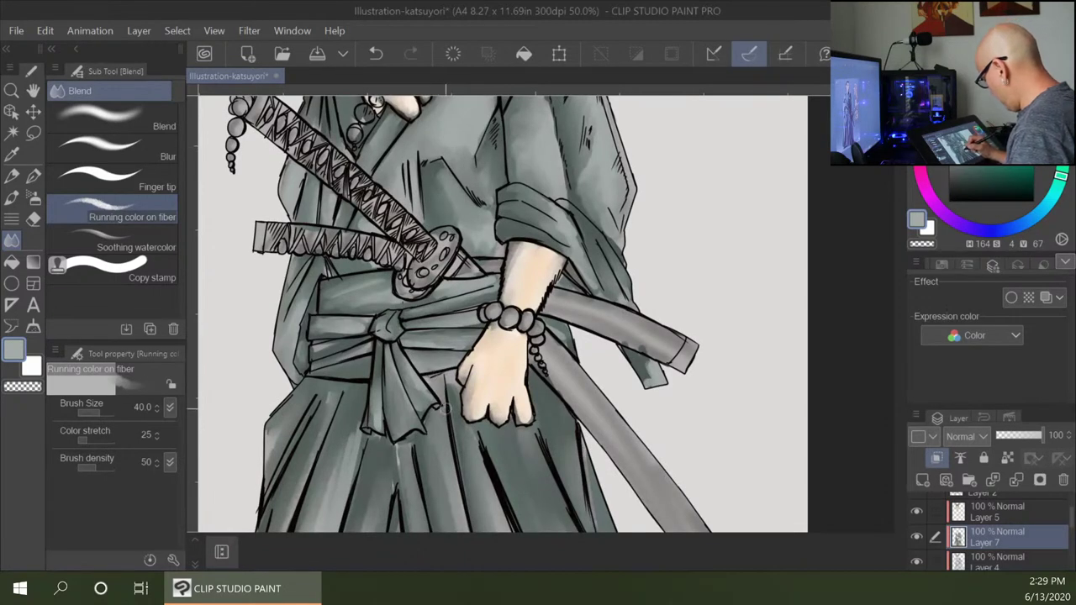
left_click_drag(446, 409, 452, 382)
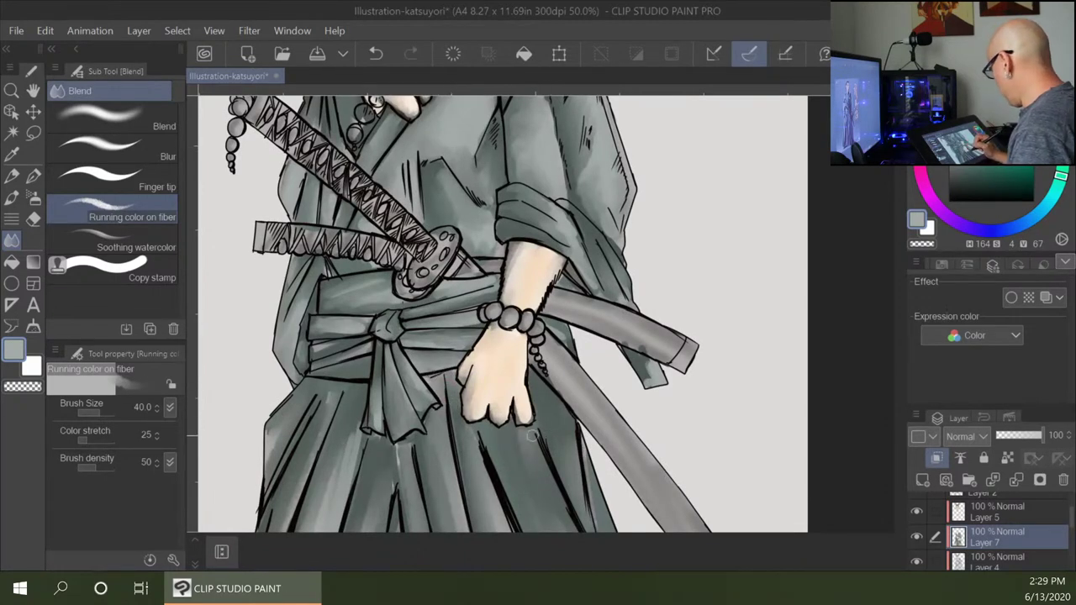
left_click_drag(552, 220, 640, 298)
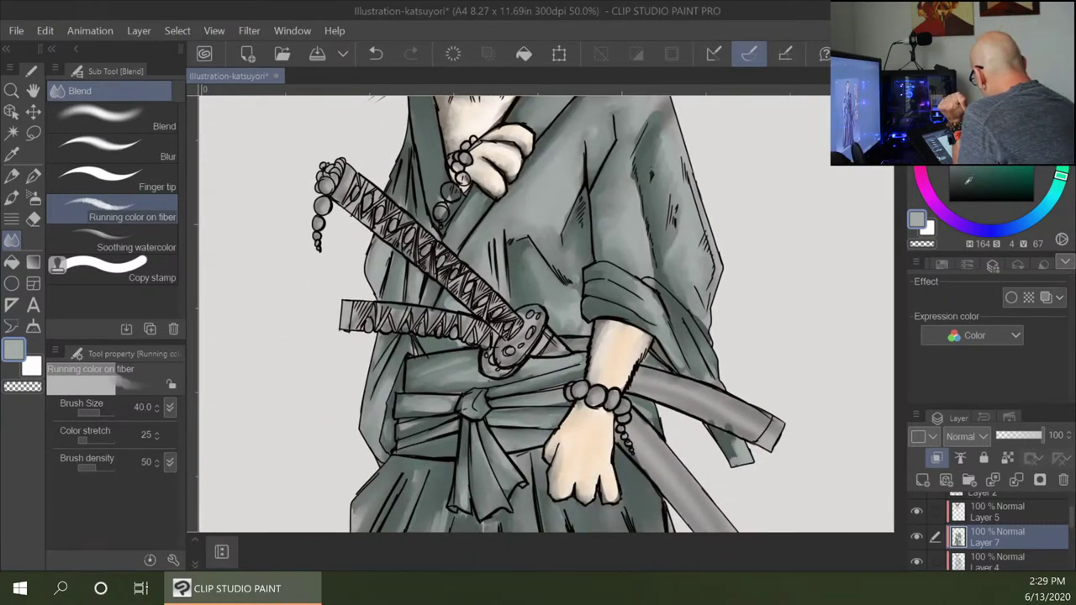
Pick a dark green (H 164, S 20, V 20) and paint shadows on the sash with Dense watercolor at size 30.
left_click(965, 184)
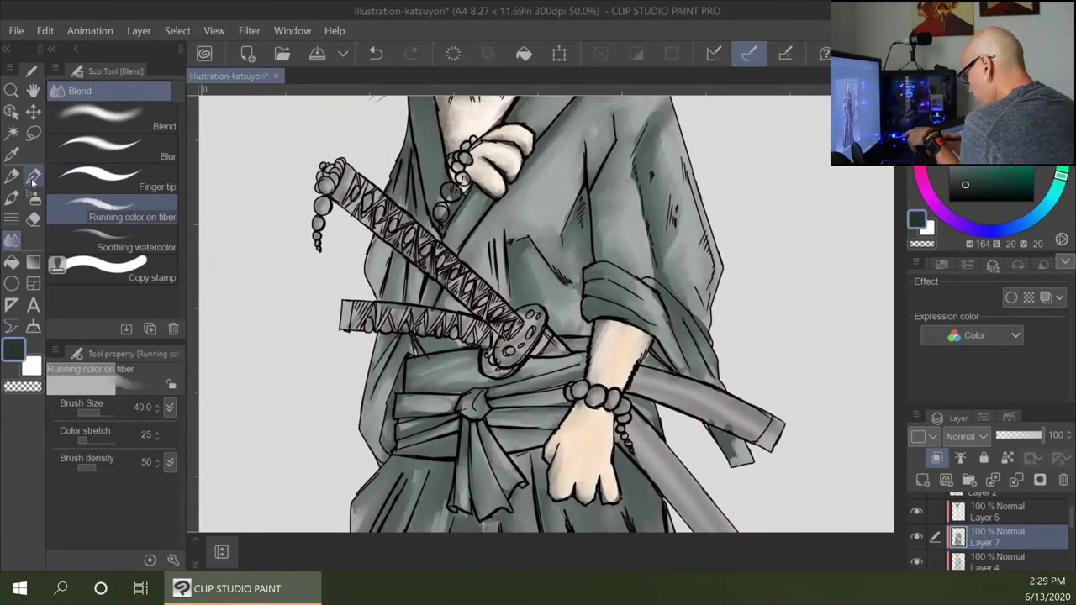
left_click(12, 197)
mouse_move(426, 357)
left_mouse_down()
mouse_move(412, 377)
mouse_move(463, 380)
mouse_move(408, 387)
mouse_move(480, 384)
mouse_move(455, 391)
mouse_move(480, 385)
mouse_move(492, 398)
mouse_move(567, 379)
mouse_move(555, 403)
mouse_move(574, 402)
left_mouse_up()
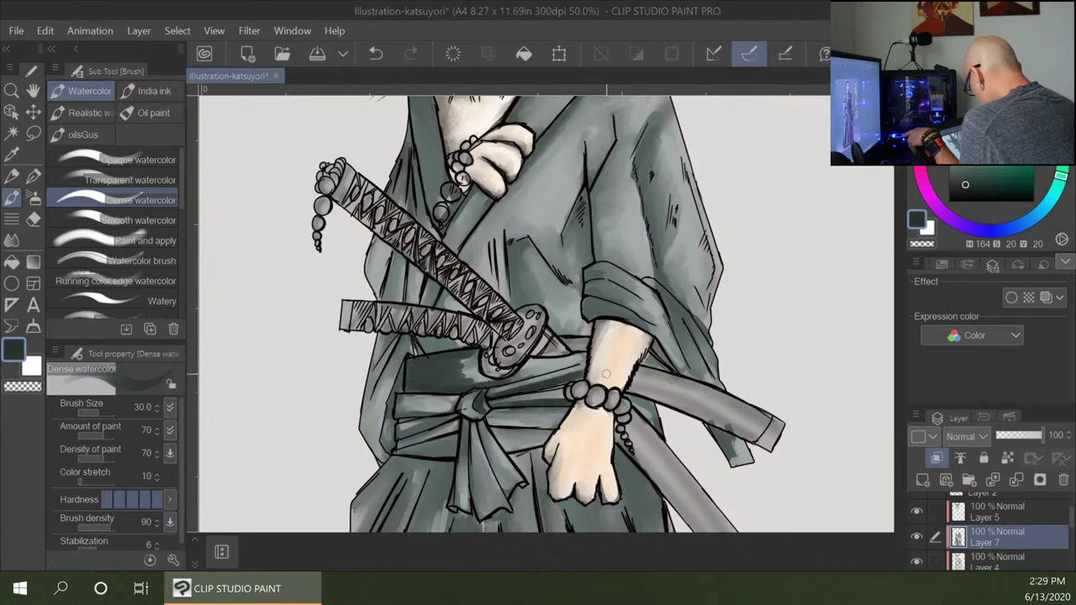
mouse_move(586, 361)
left_mouse_down()
mouse_move(554, 368)
mouse_move(587, 341)
left_mouse_up()
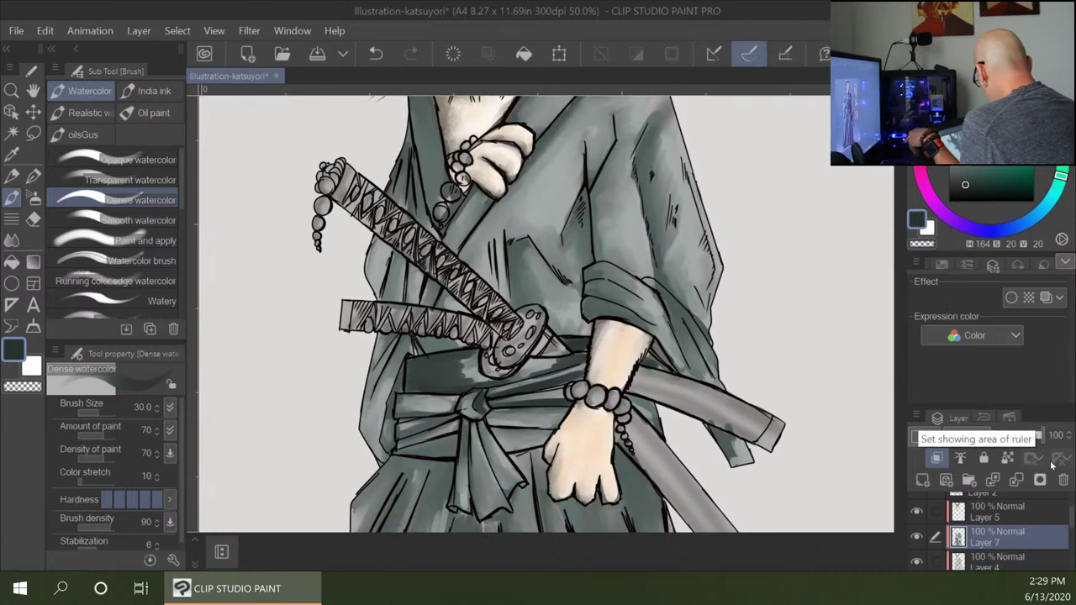
Toggle the visibility of Layer 7 and Layer 5 to check their contents, keeping Layer 7 active.
left_click(916, 538)
left_click(916, 538)
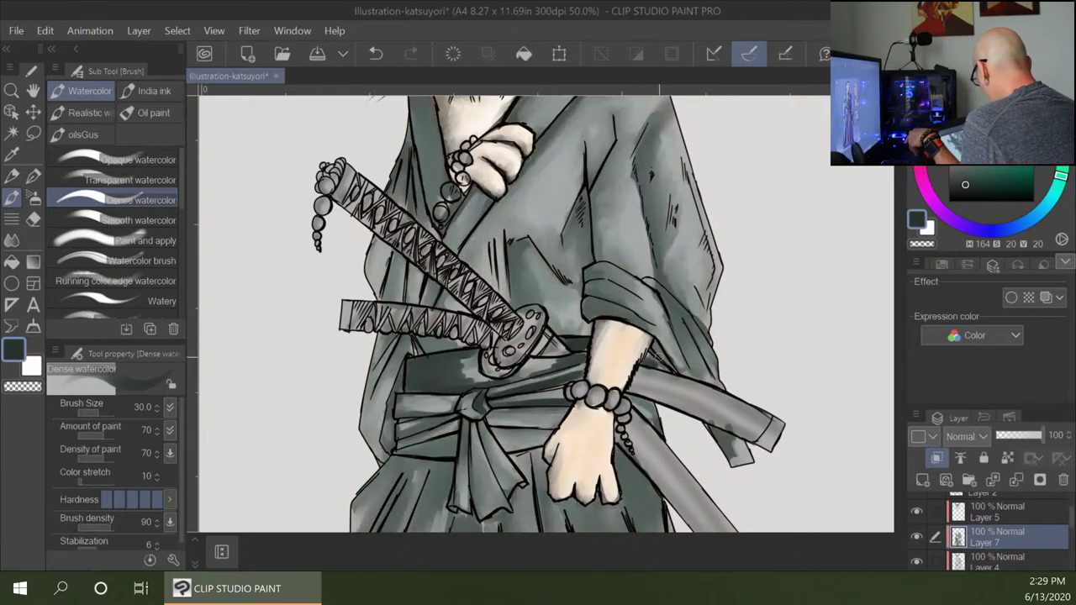
left_click(916, 512)
left_click(916, 512)
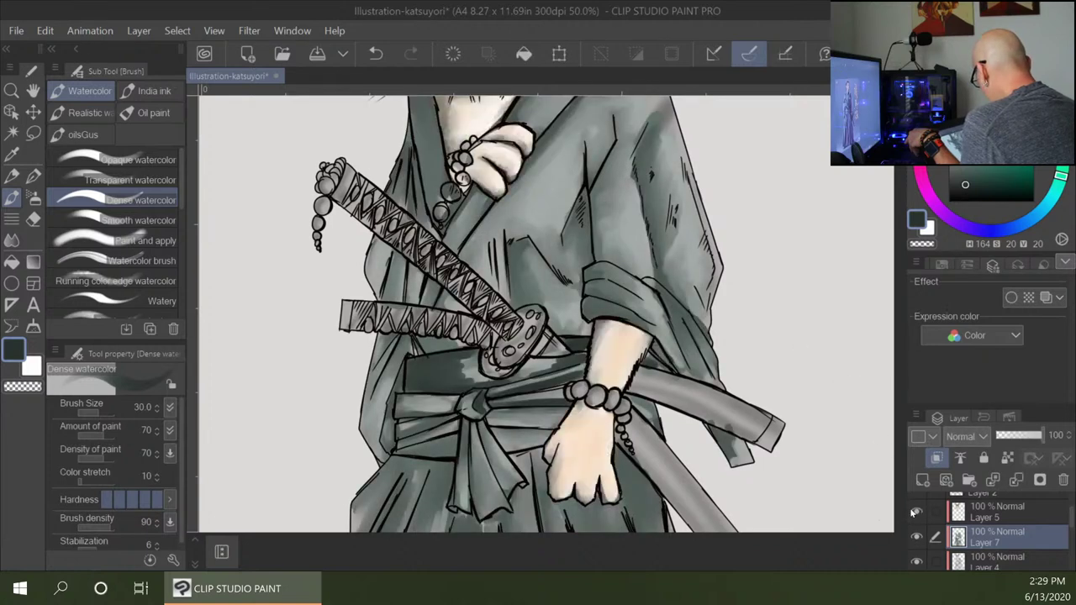
left_click(999, 517)
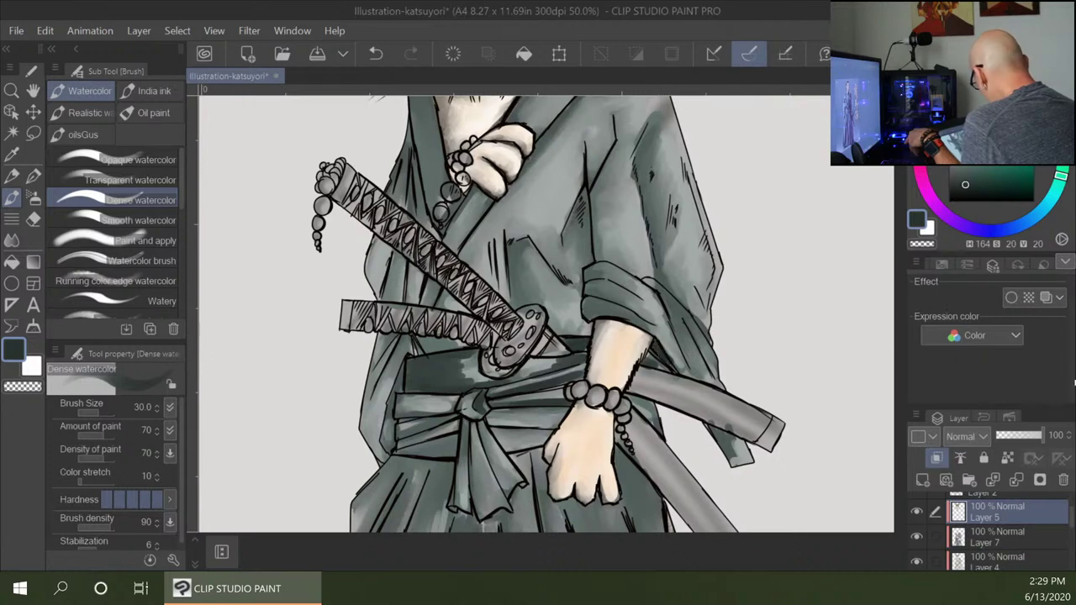
left_click(1000, 536)
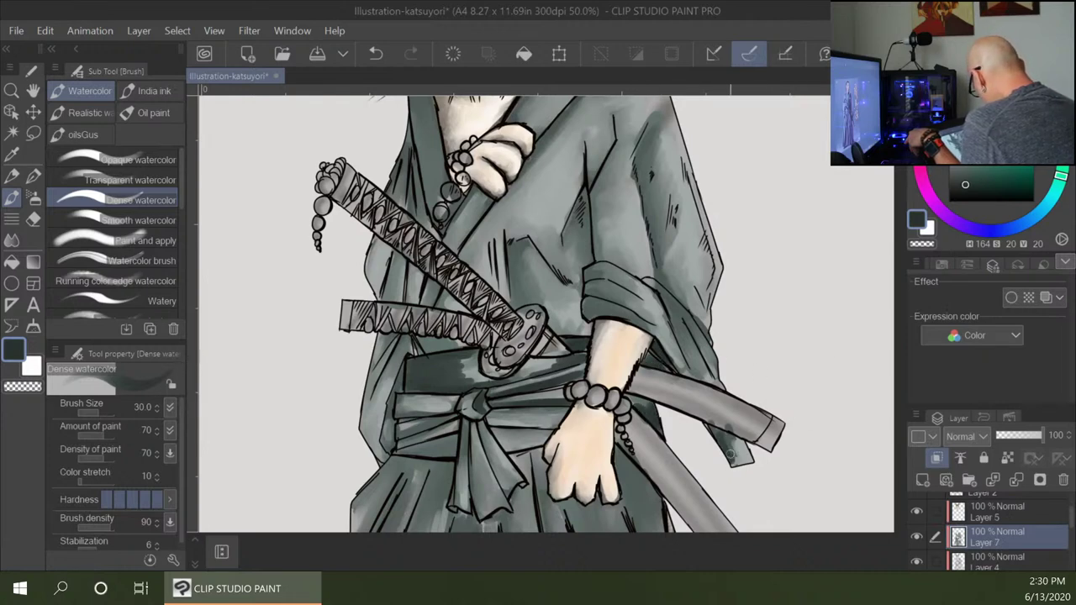
Paint dark green shadows on the hanging sleeve behind the forearm and on its lower tip.
left_click_drag(735, 463, 750, 460)
left_click_drag(665, 298, 701, 368)
left_click_drag(694, 323, 714, 381)
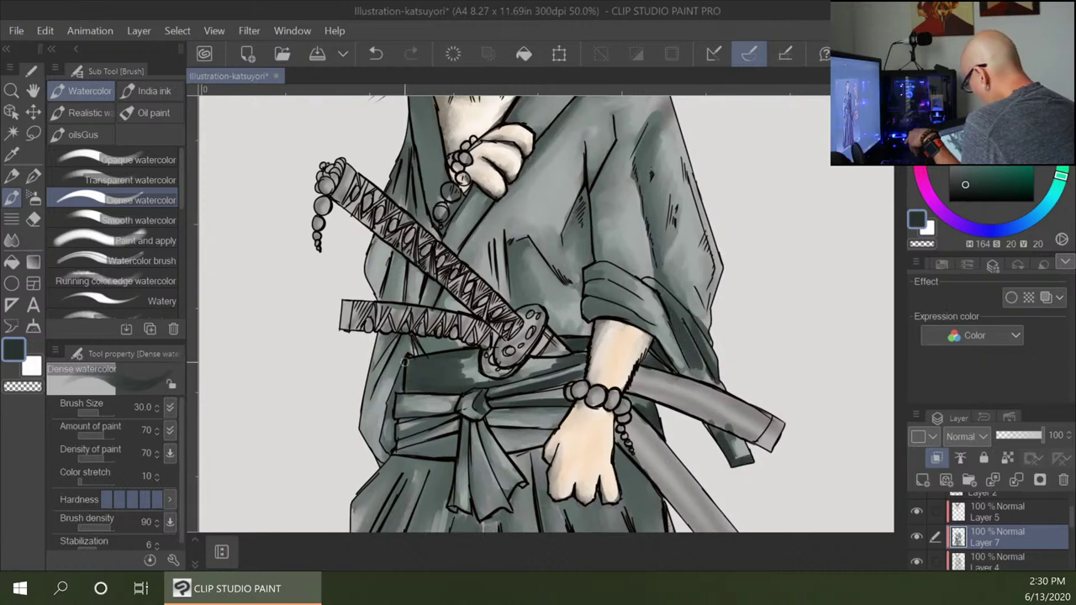
Paint dark green shadows on the kimono side behind the sword hilts and along the collar near the raised paw.
left_click_drag(406, 359, 389, 444)
left_click_drag(401, 336, 381, 378)
mouse_move(406, 260)
left_mouse_down()
mouse_move(402, 297)
mouse_move(392, 274)
left_mouse_up()
mouse_move(419, 271)
left_mouse_down()
mouse_move(408, 299)
mouse_move(419, 301)
left_mouse_up()
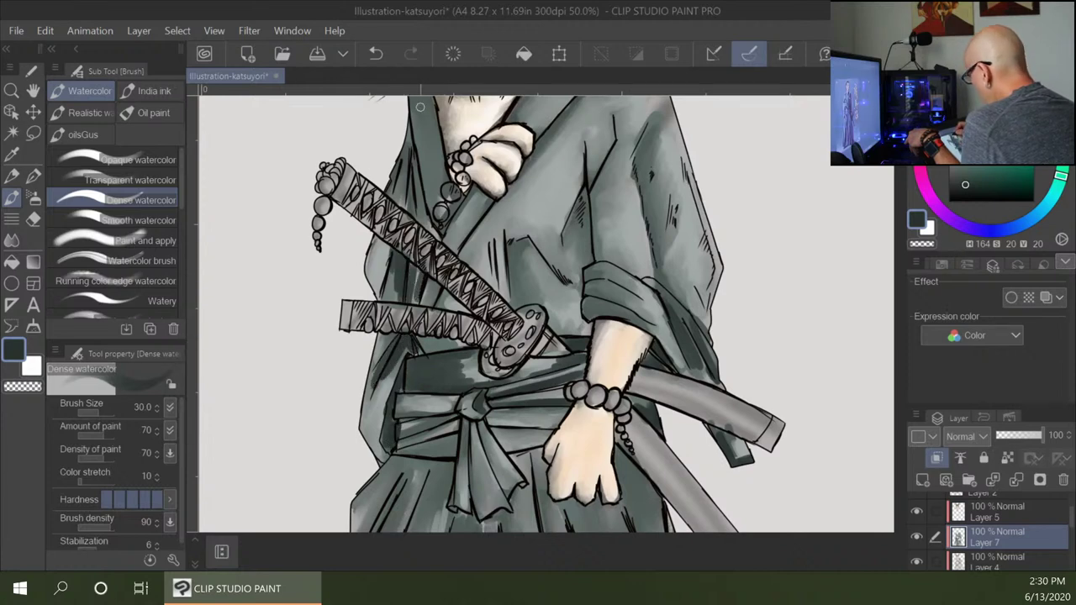
mouse_move(413, 108)
left_mouse_down()
mouse_move(433, 215)
mouse_move(420, 195)
left_mouse_up()
left_click_drag(411, 150, 426, 224)
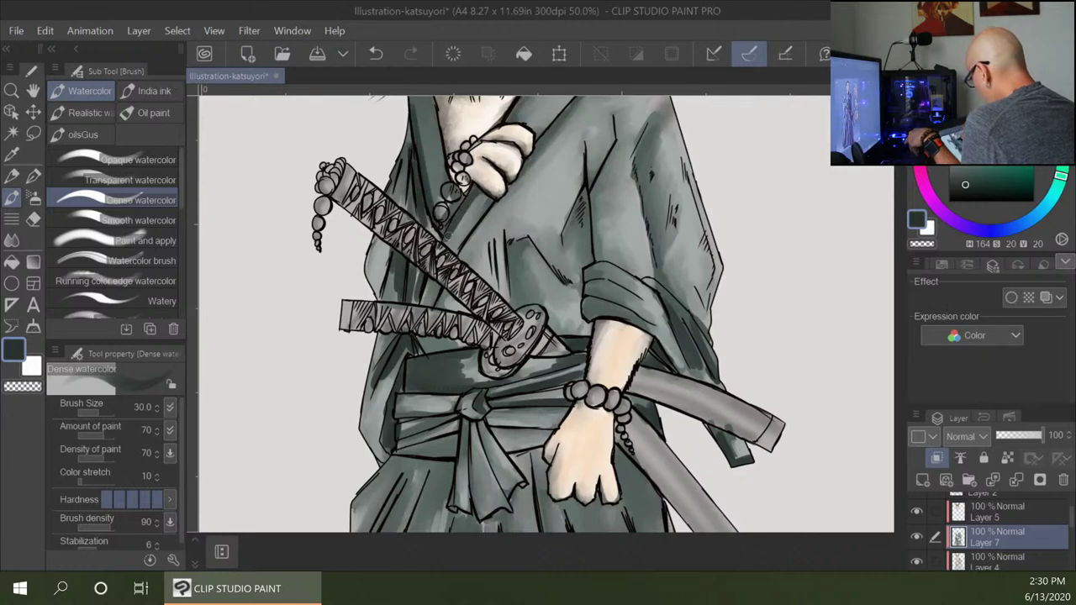
left_click_drag(478, 194, 450, 237)
Darken the bow, its hanging tails and the sash folds running toward the beaded wrist.
mouse_move(421, 414)
left_mouse_down()
mouse_move(449, 403)
mouse_move(409, 407)
mouse_move(401, 422)
mouse_move(428, 428)
mouse_move(406, 445)
mouse_move(460, 430)
mouse_move(462, 487)
left_mouse_up()
mouse_move(464, 435)
left_mouse_down()
mouse_move(479, 430)
mouse_move(486, 509)
mouse_move(496, 446)
mouse_move(484, 431)
mouse_move(500, 484)
left_mouse_up()
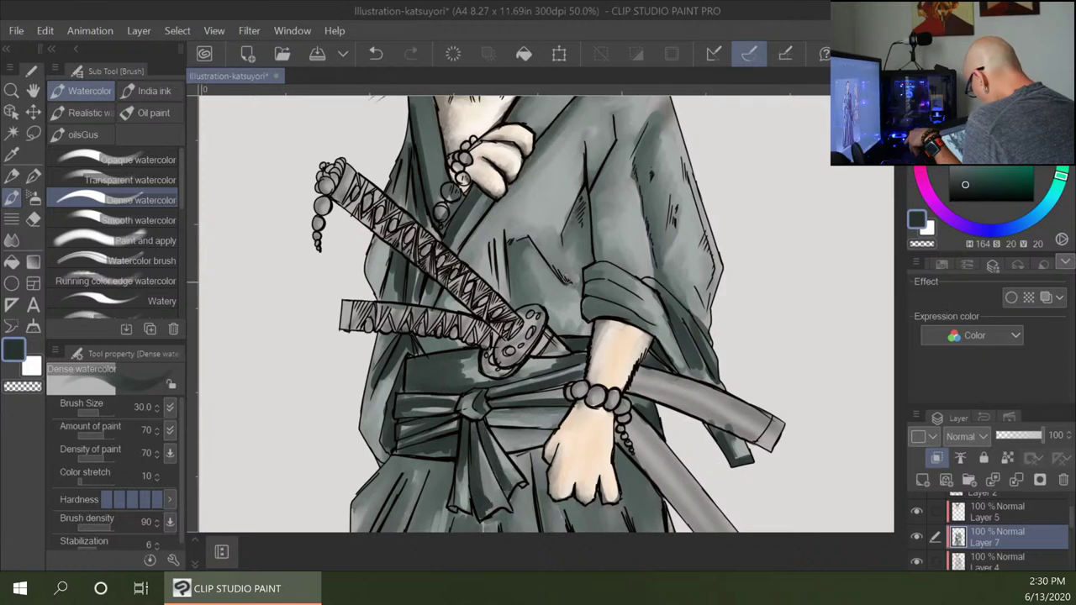
mouse_move(489, 418)
left_mouse_down()
mouse_move(514, 416)
mouse_move(565, 405)
left_mouse_up()
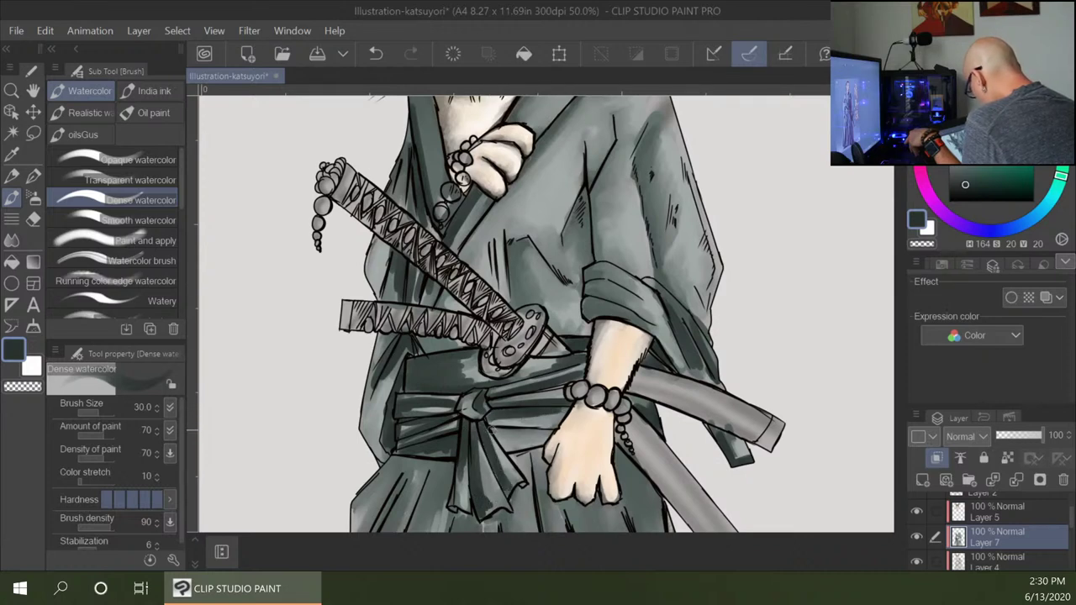
mouse_move(489, 427)
left_mouse_down()
mouse_move(553, 436)
mouse_move(568, 420)
mouse_move(539, 438)
left_mouse_up()
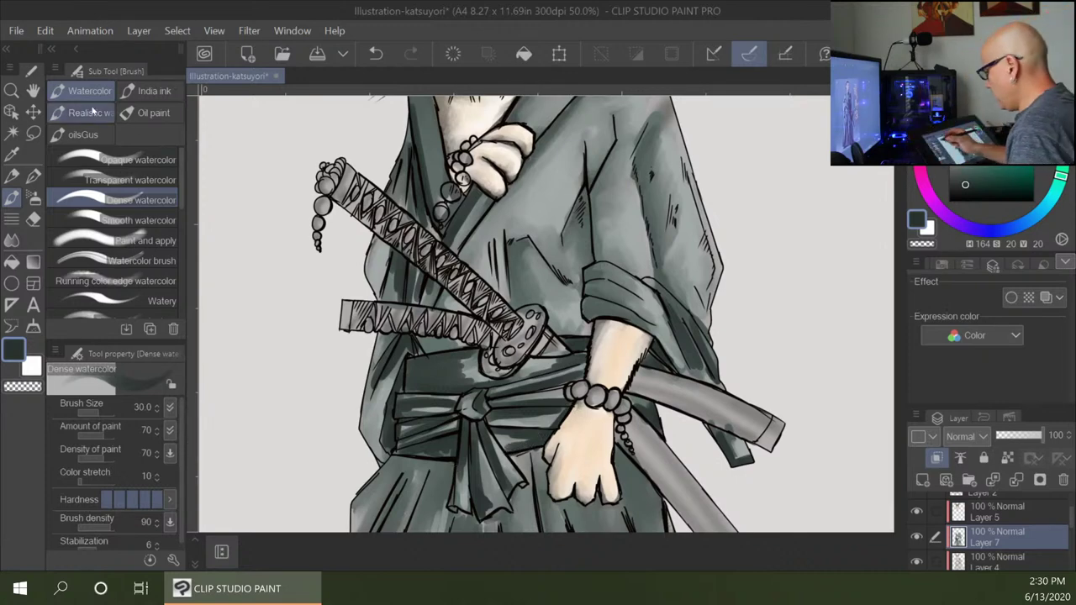
Blend the dark shadows on the kimono side and sash with Running color on fiber, reducing the size to 25.
left_click(17, 241)
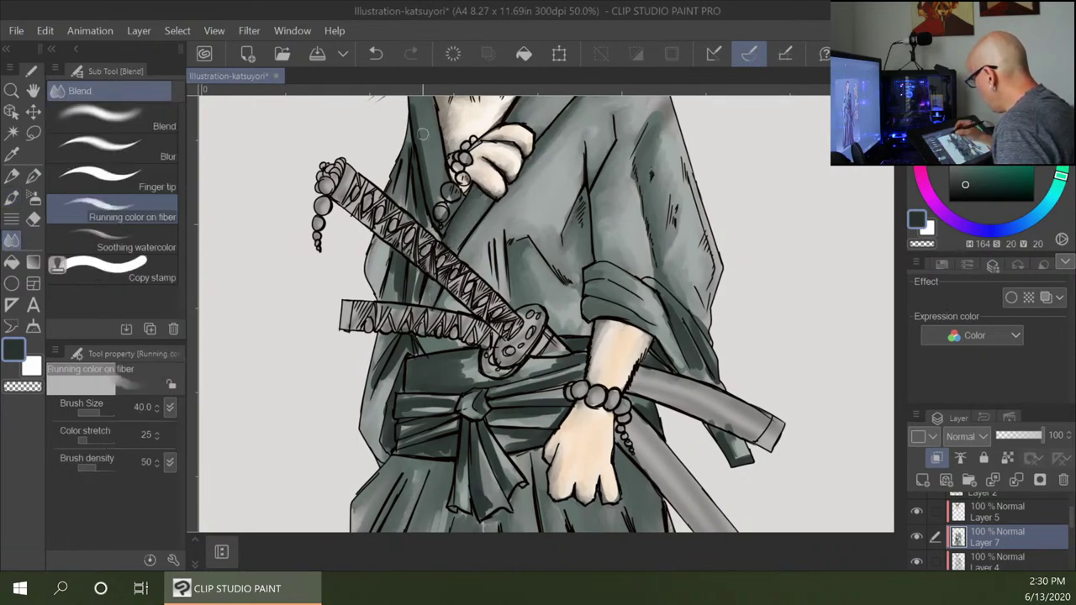
mouse_move(420, 199)
left_mouse_down()
mouse_move(435, 245)
mouse_move(392, 290)
mouse_move(388, 259)
mouse_move(378, 281)
left_mouse_up()
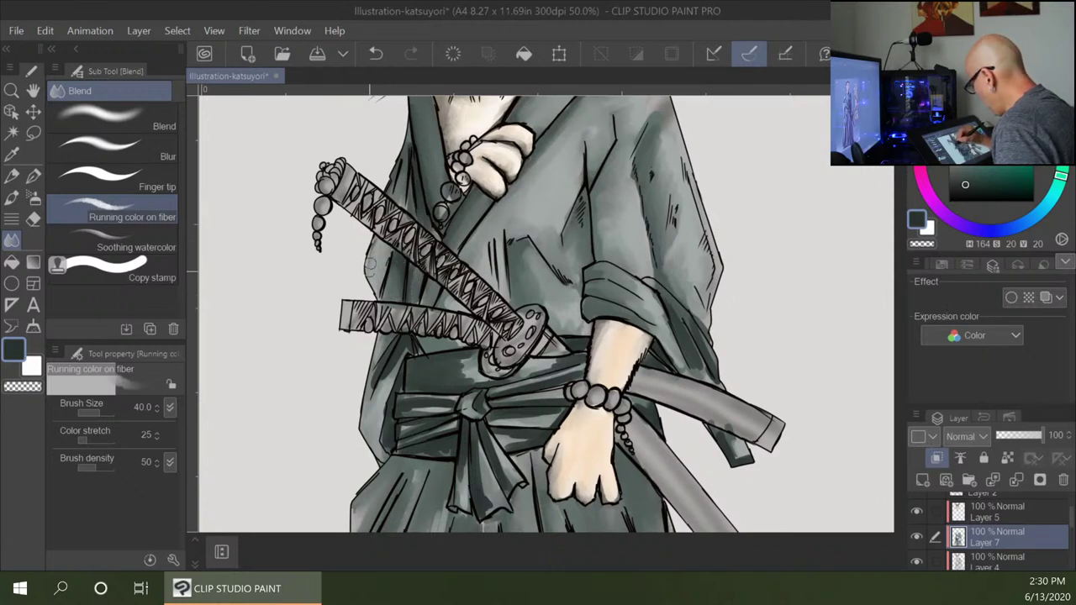
mouse_move(405, 352)
left_mouse_down()
mouse_move(379, 408)
mouse_move(395, 359)
mouse_move(375, 406)
mouse_move(378, 347)
mouse_move(373, 427)
mouse_move(380, 379)
mouse_move(408, 466)
mouse_move(414, 376)
mouse_move(391, 410)
mouse_move(439, 408)
left_mouse_up()
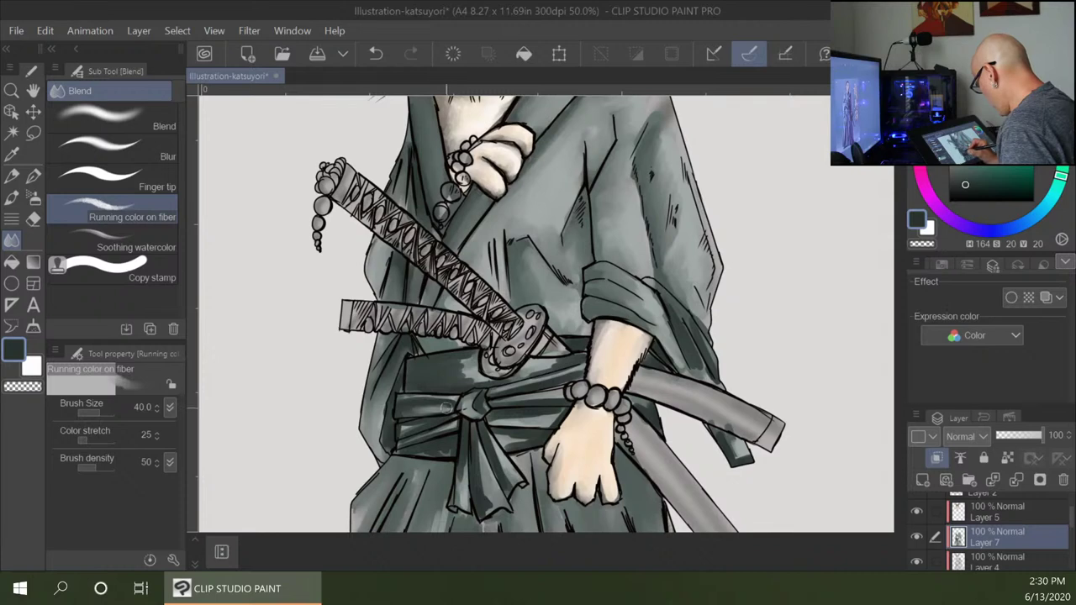
key("bracketleft")
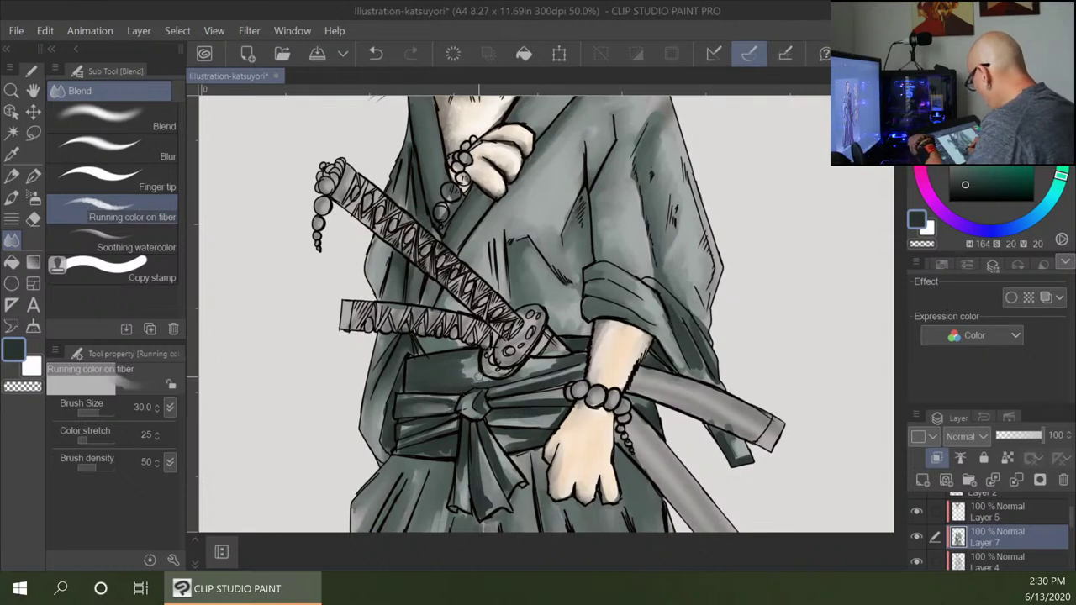
key("bracketleft")
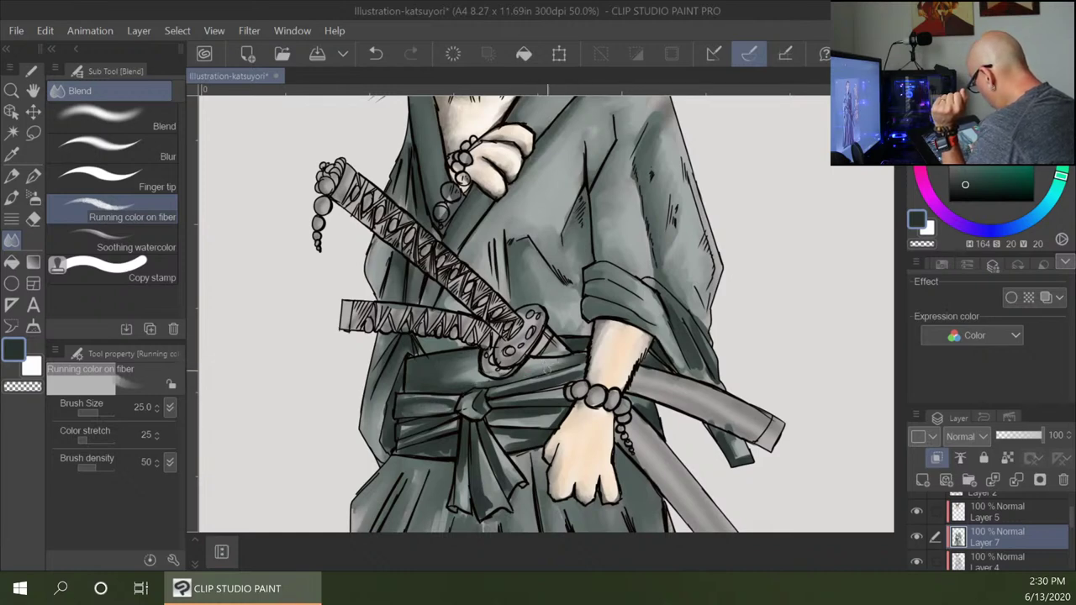
Blend the dark green shadows along the sash folds toward the beaded wrist and down the bow's hanging tail.
left_click_drag(494, 392, 577, 371)
left_click_drag(500, 404, 563, 403)
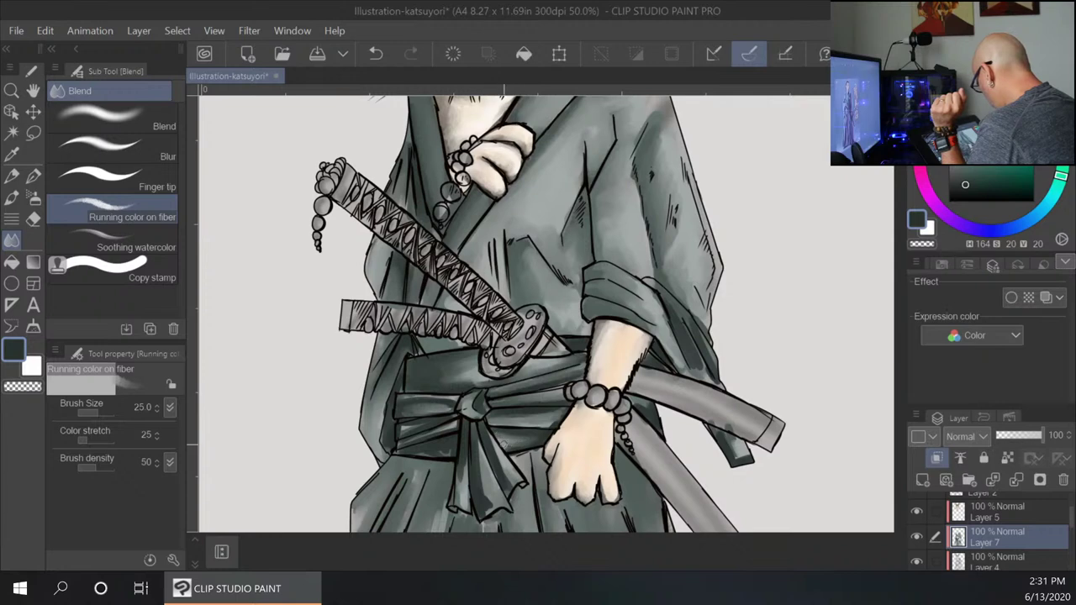
mouse_move(486, 431)
left_mouse_down()
mouse_move(498, 461)
mouse_move(486, 497)
left_mouse_up()
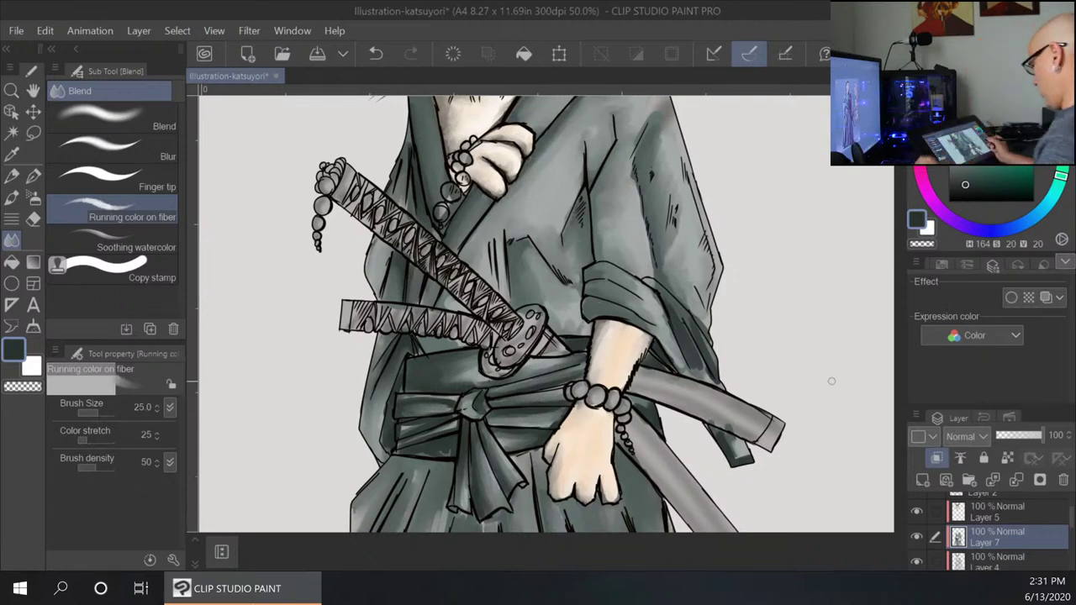
left_click_drag(696, 476, 734, 270)
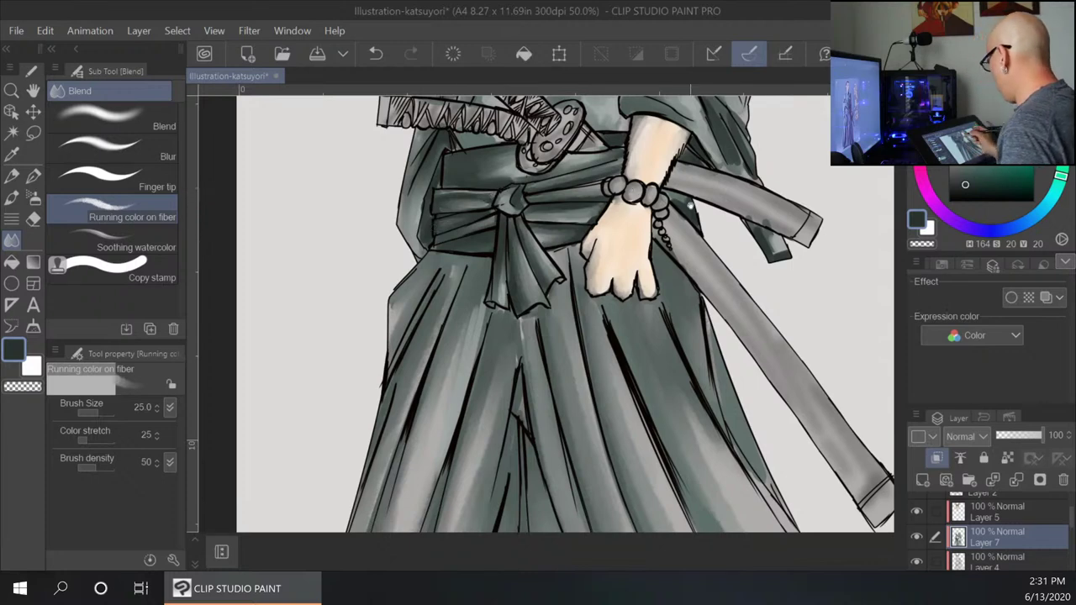
left_click_drag(691, 205, 558, 452)
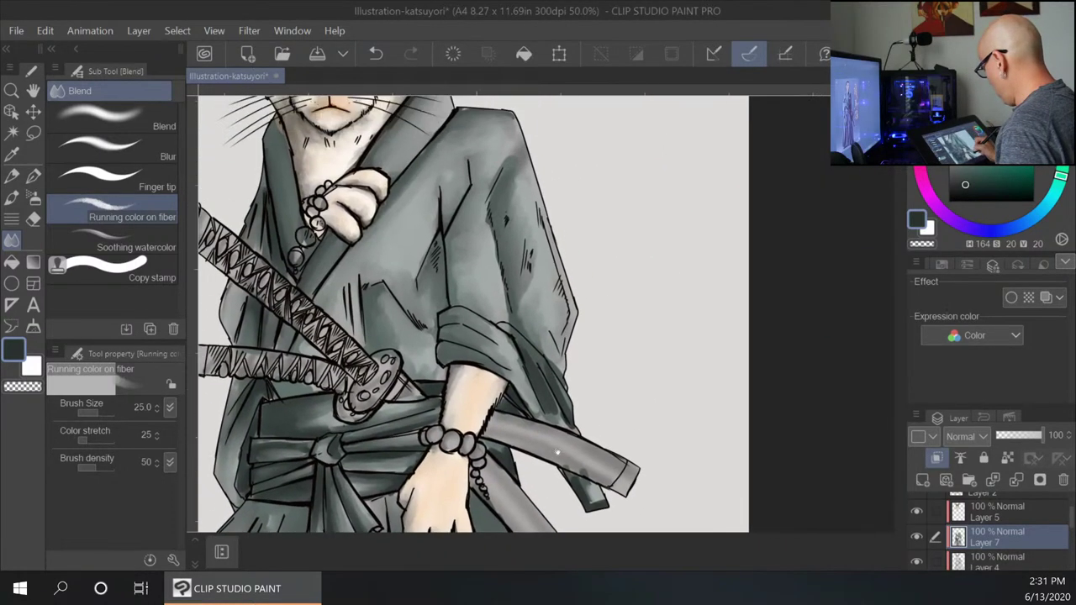
key("ctrl+minus")
key("ctrl+minus")
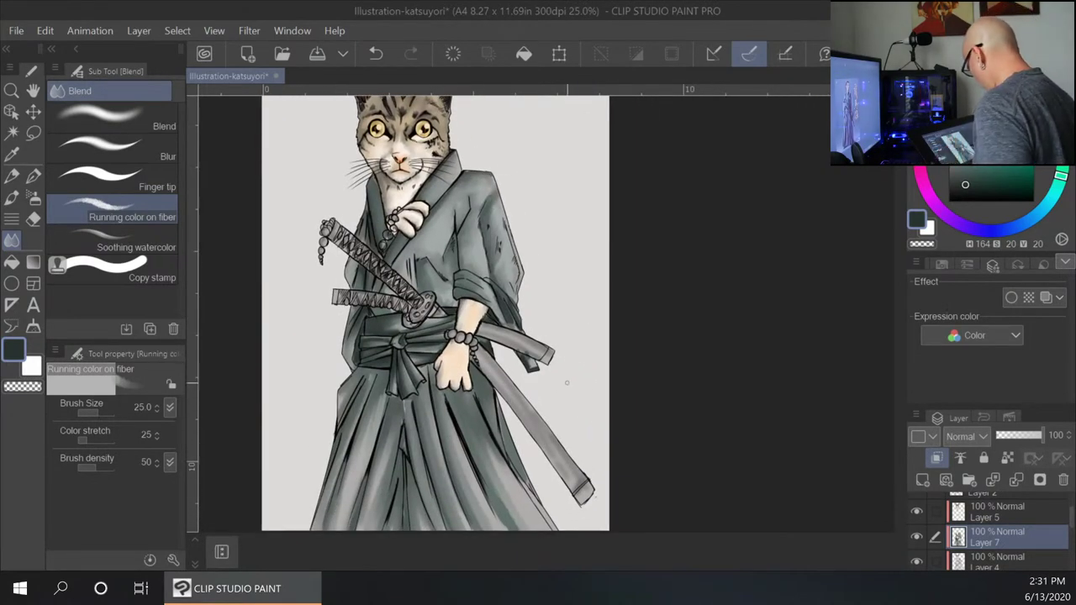
left_click_drag(589, 420, 589, 306)
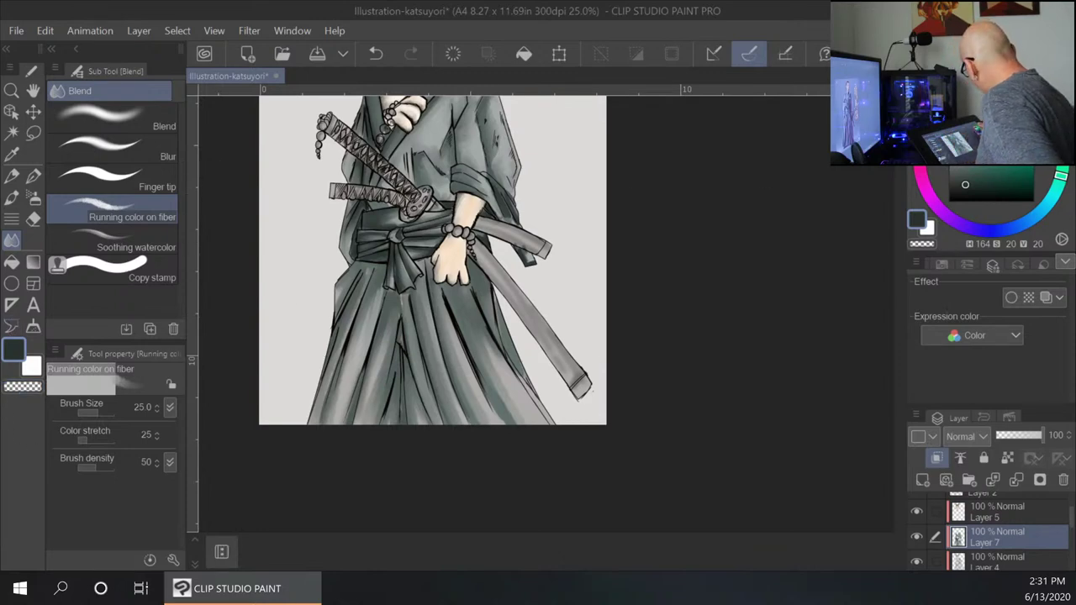
Open the material library and select the Hawaiian fabric_IS pattern among the Color pattern materials.
left_click(942, 71)
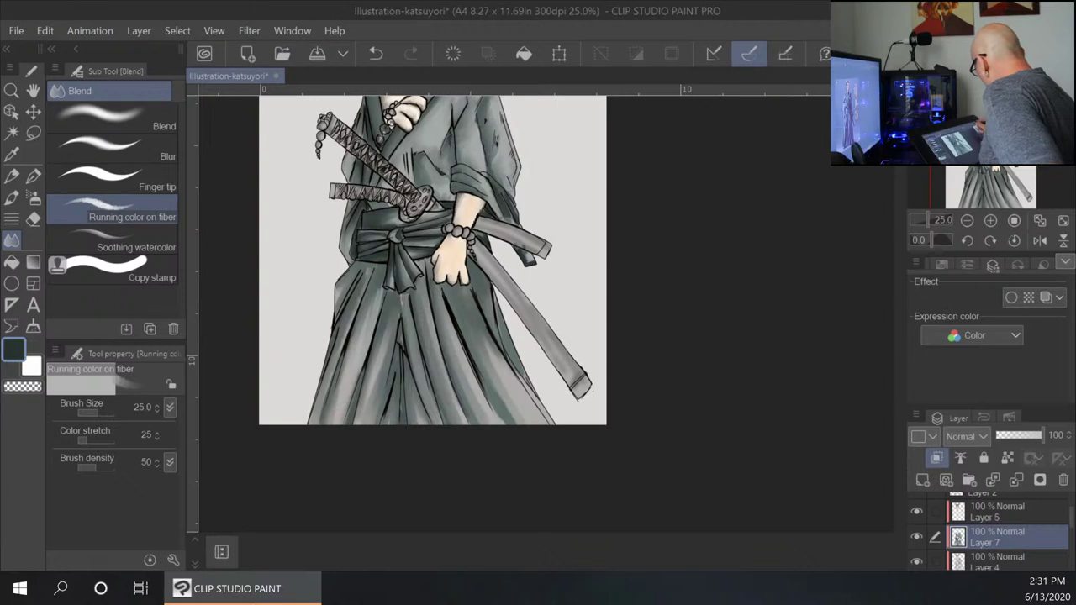
left_click(900, 49)
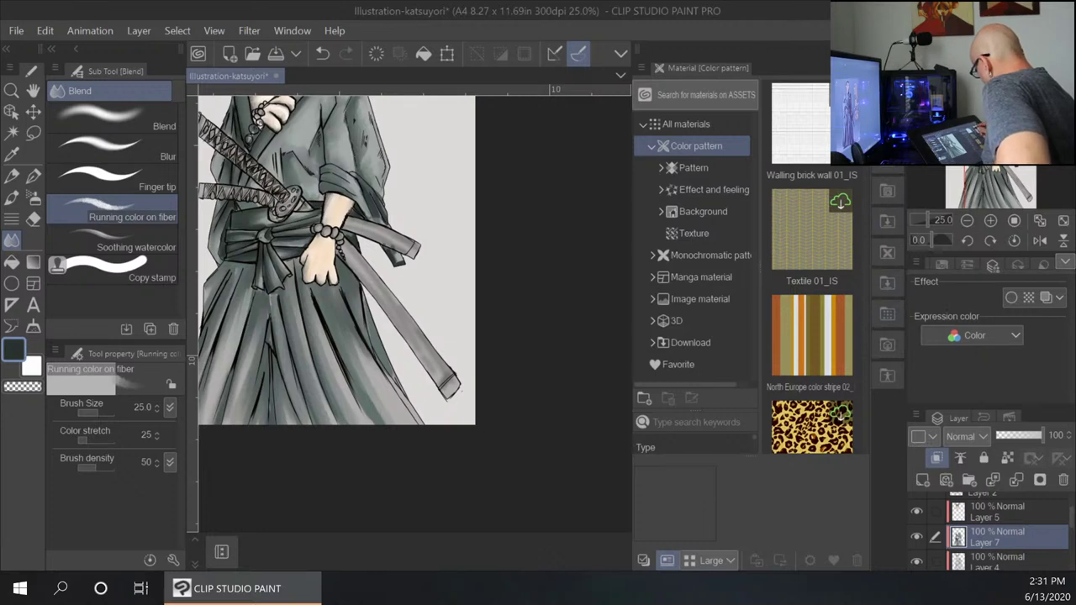
scroll(812, 267, "down", 3)
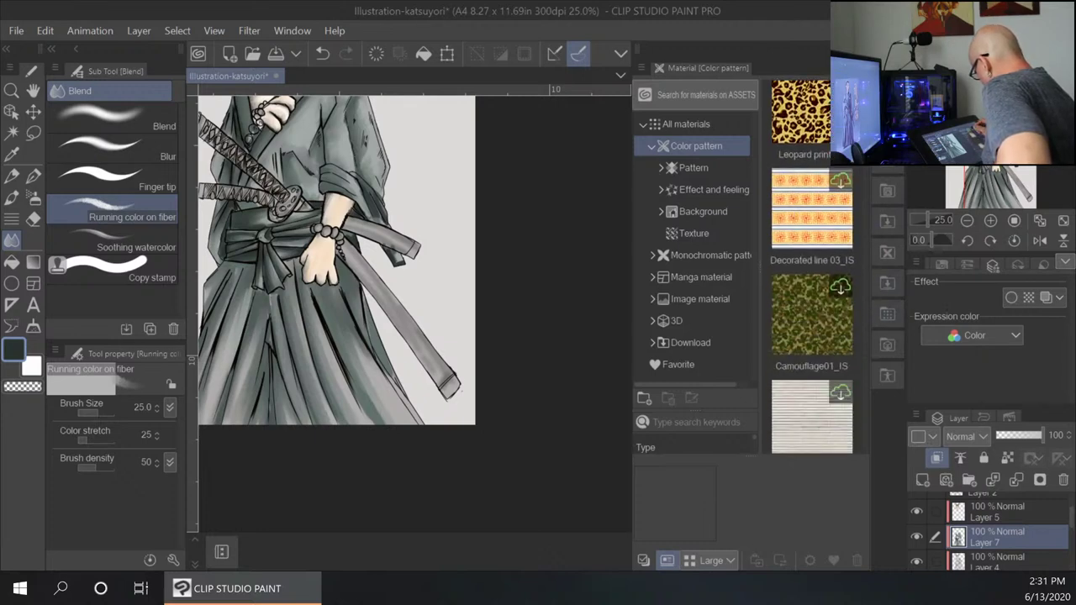
scroll(813, 267, "down", 1)
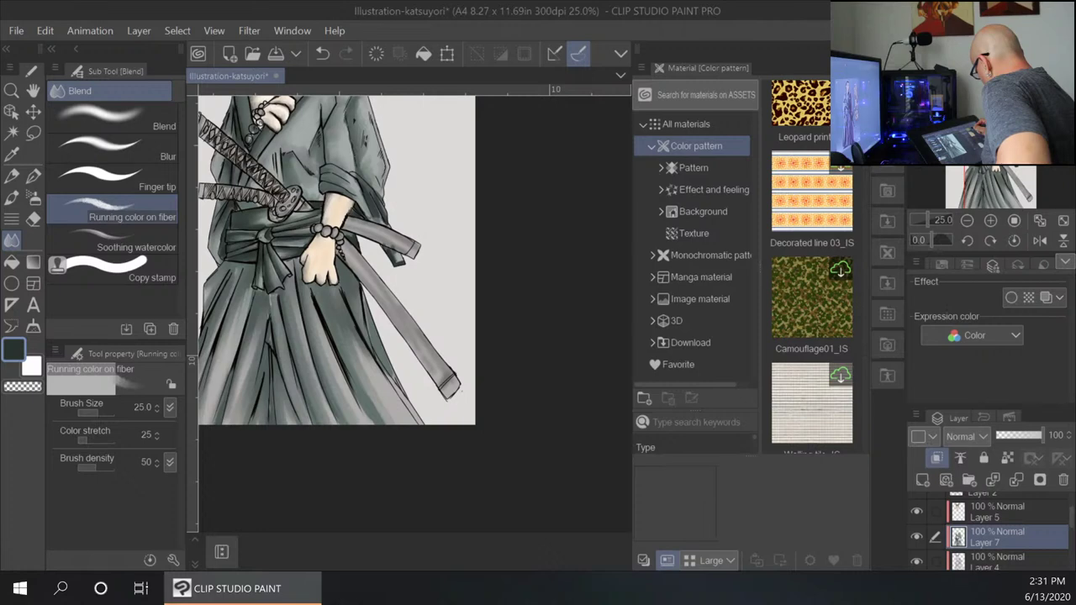
left_click(805, 199)
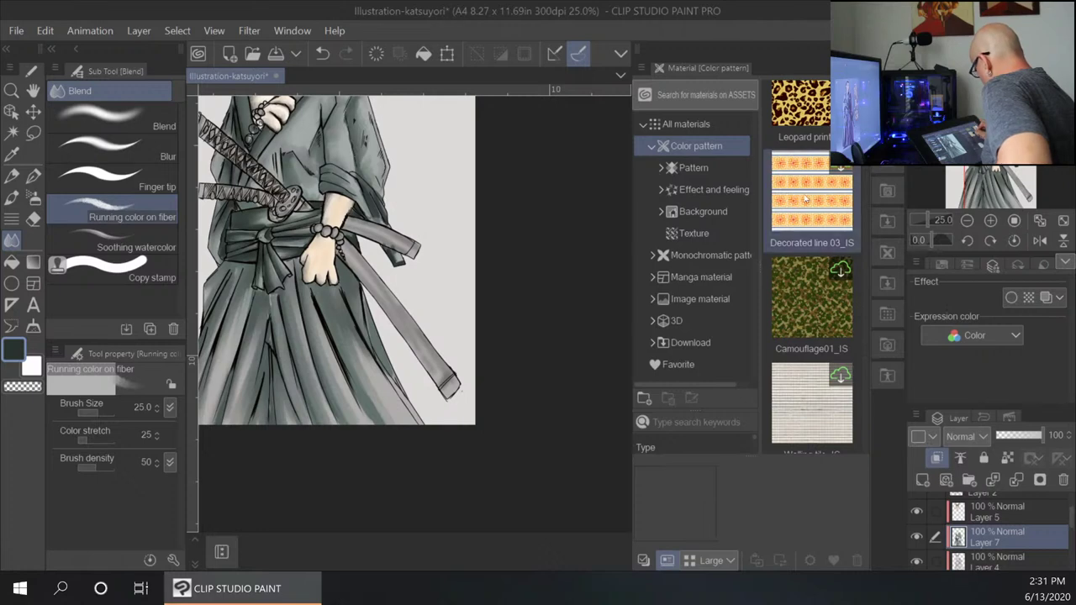
scroll(813, 266, "down", 4)
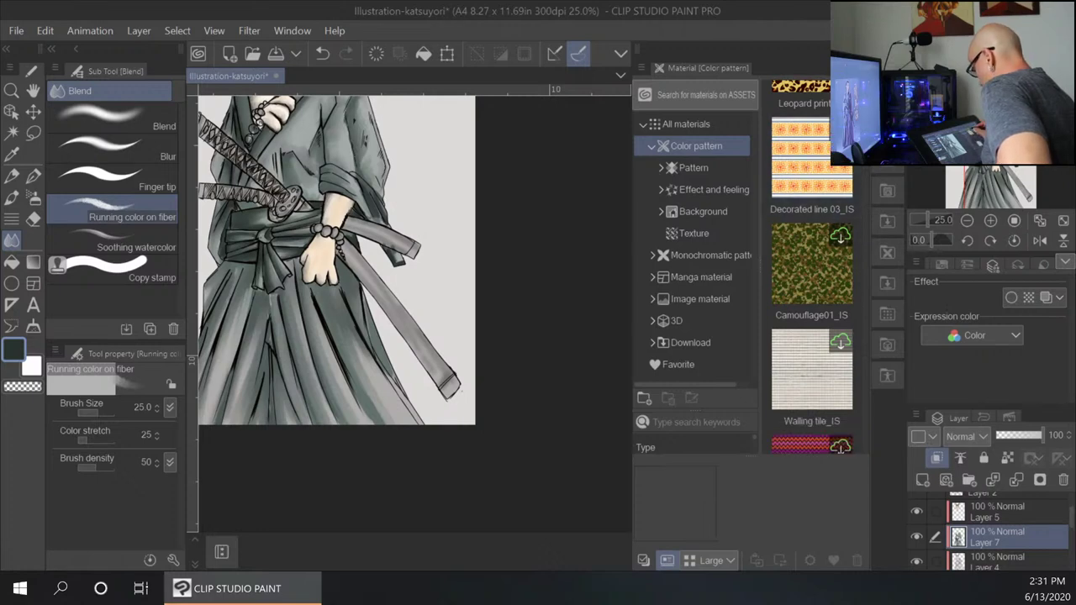
scroll(812, 267, "down", 10)
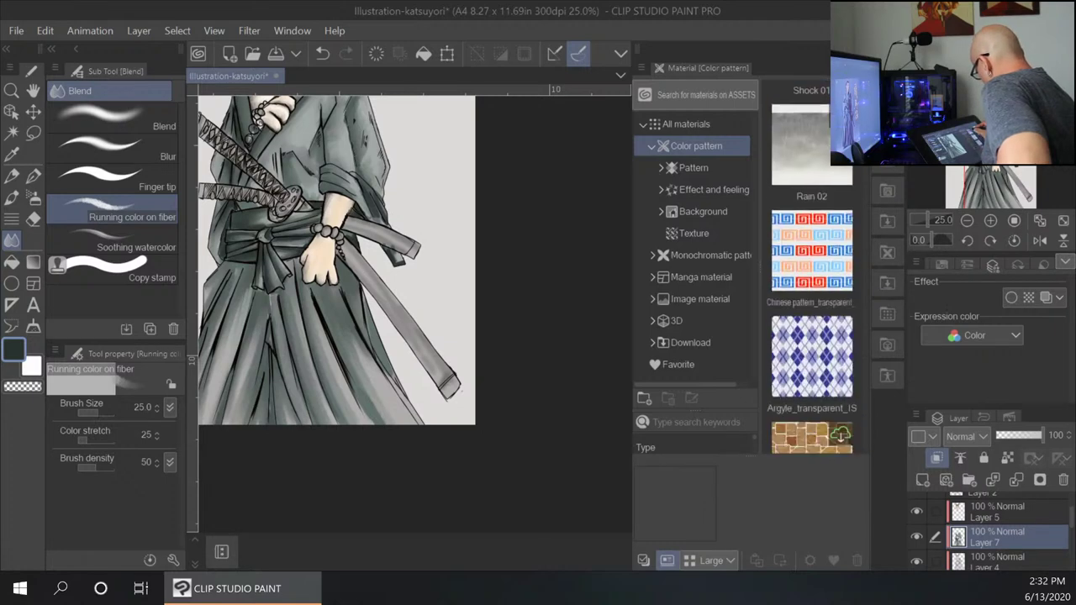
scroll(812, 267, "down", 10)
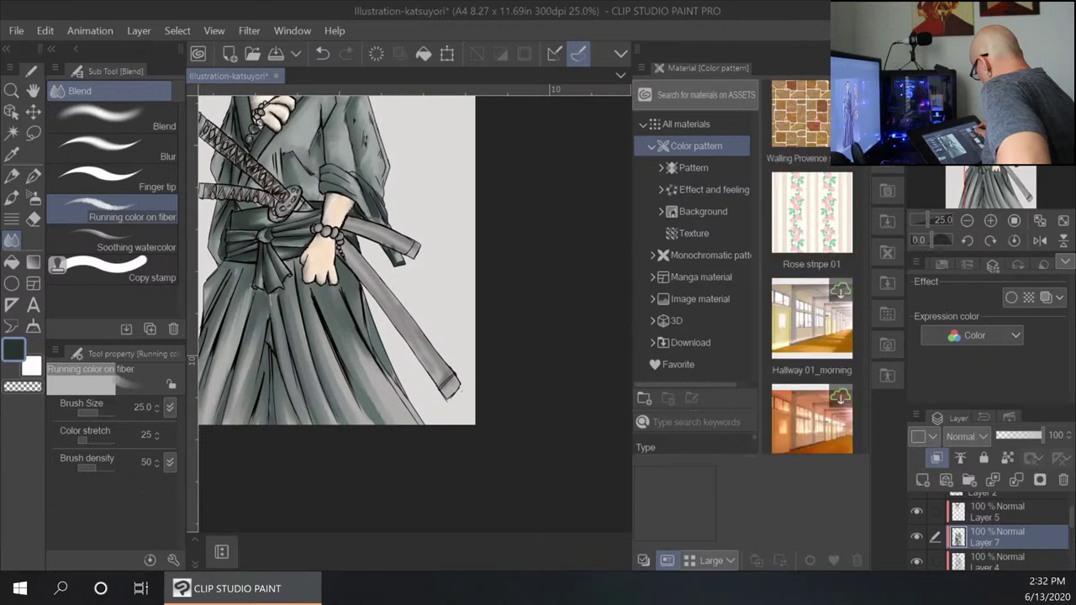
scroll(812, 266, "down", 10)
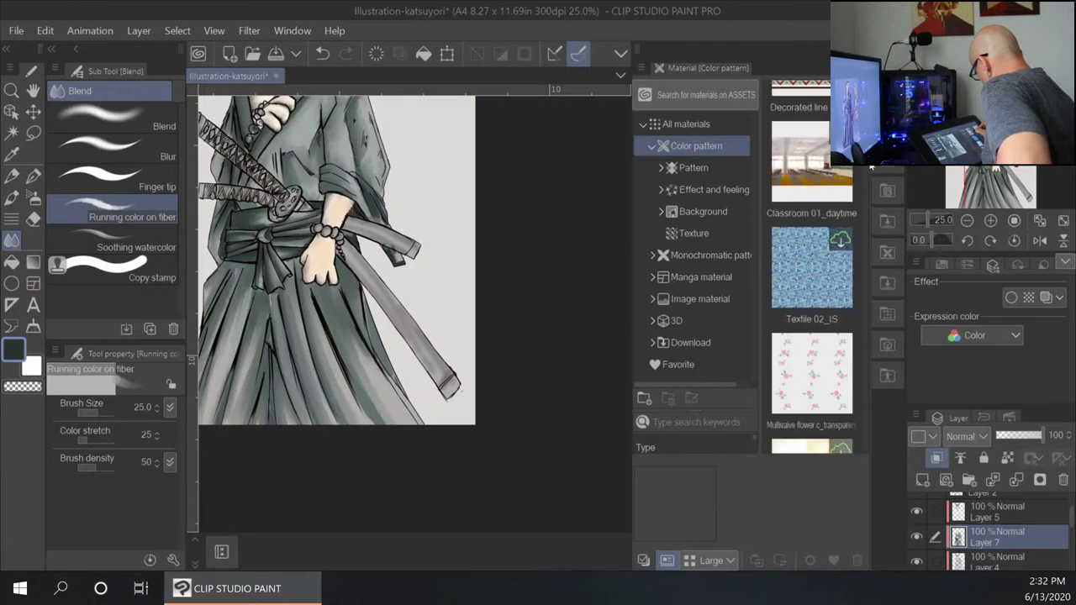
left_click_drag(868, 166, 869, 210)
left_click(829, 266)
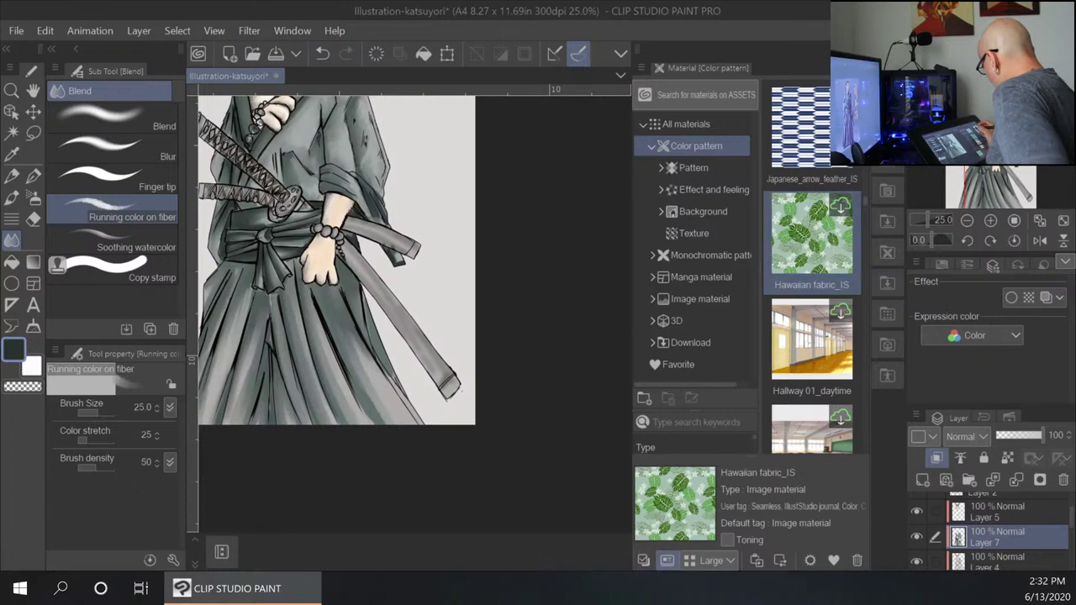
Download the Hawaiian fabric_IS material from the cloud through CLIP STUDIO, and return to the illustration in CLIP STUDIO PAINT.
left_click_drag(820, 240, 244, 445)
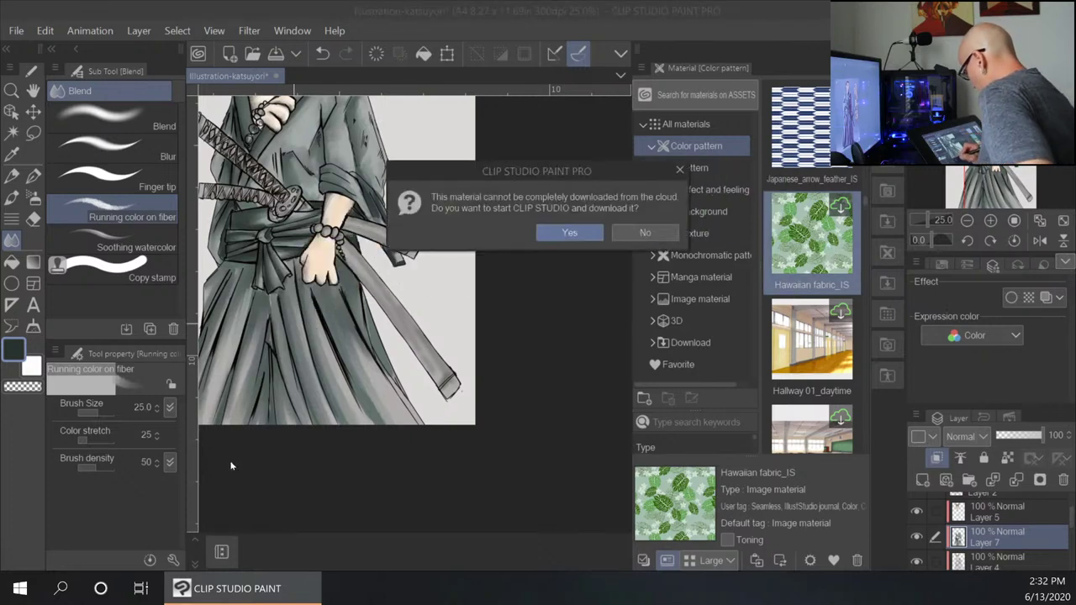
left_click(593, 232)
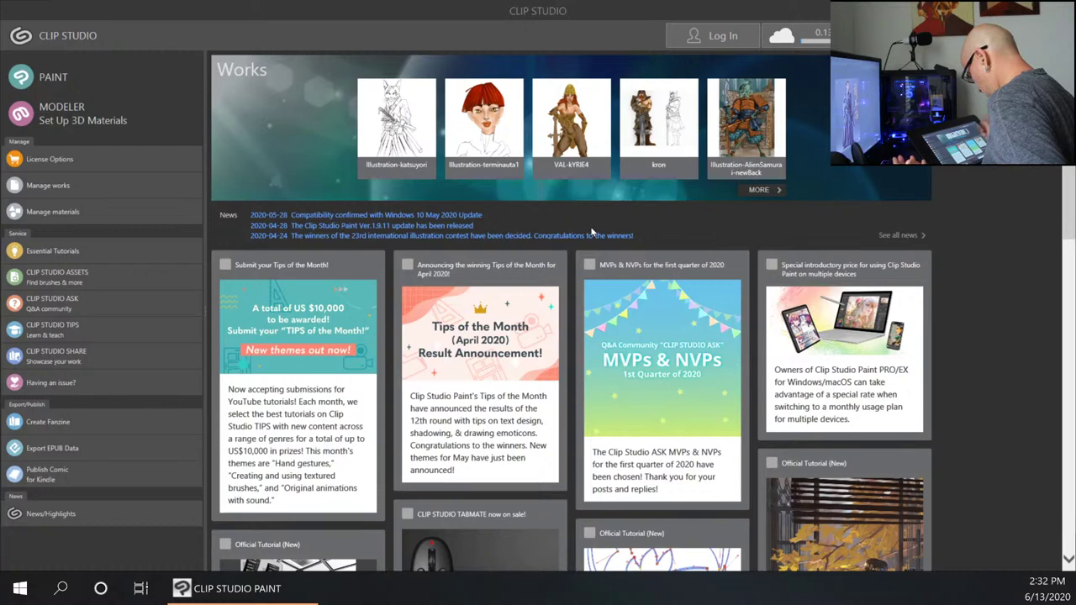
left_click(229, 589)
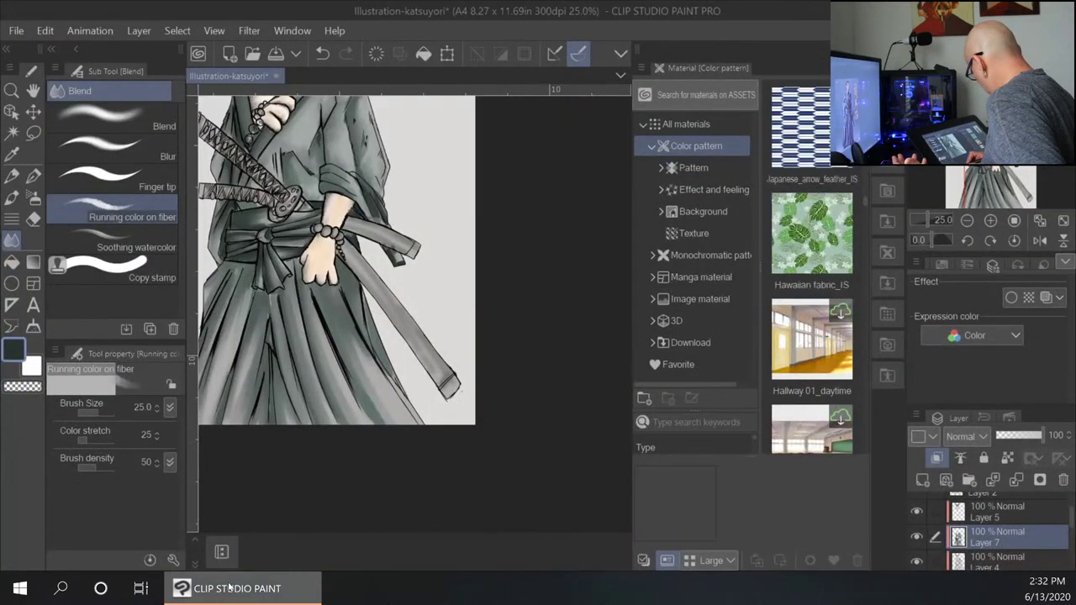
Edit the properties of Hawaiian fabric_IS and move its save location to Manga material.
left_click(815, 249)
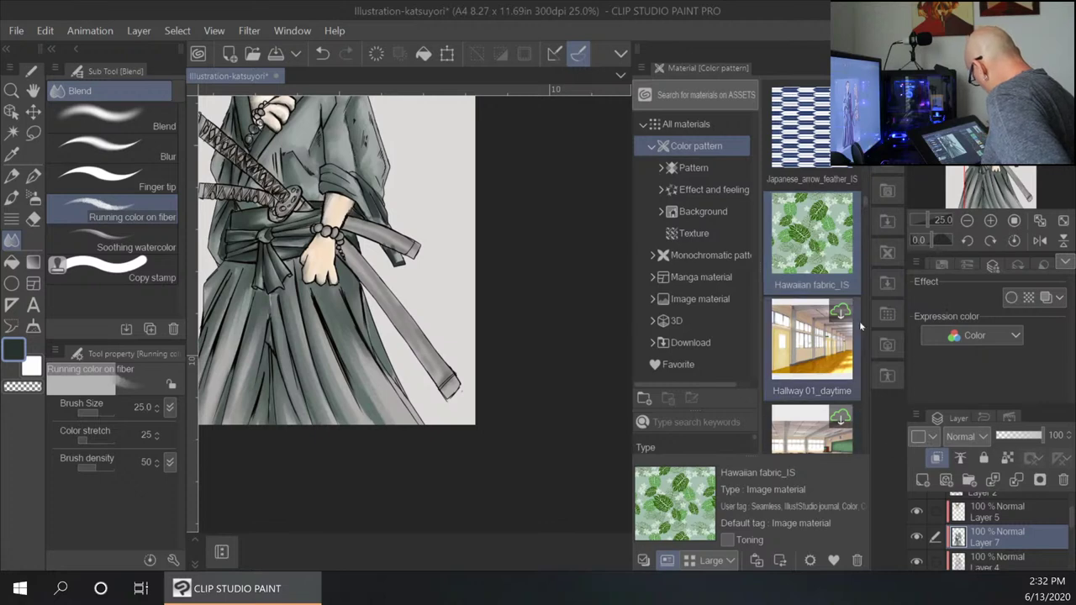
double_click(814, 245)
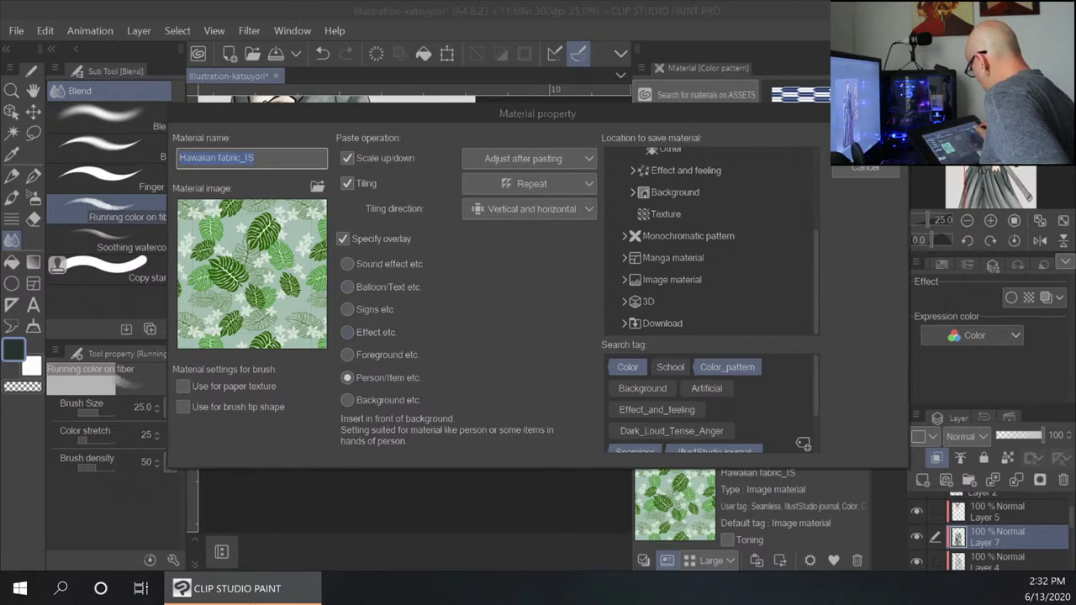
left_click_drag(818, 257, 817, 236)
left_click(690, 301)
left_click(865, 142)
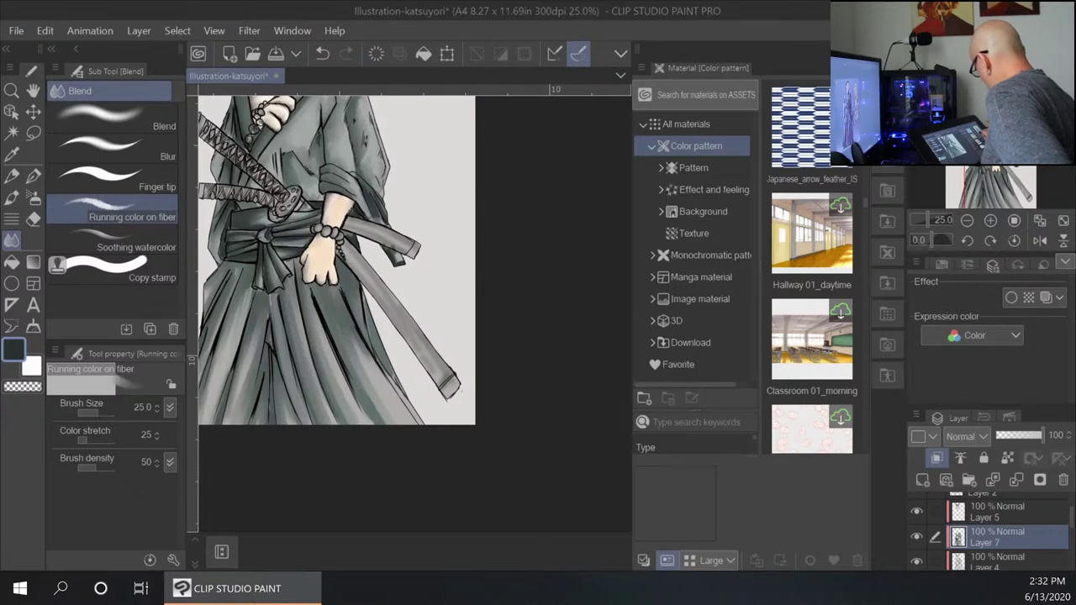
Find Hawaiian fabric_IS among the Manga materials and place it as a tiled pattern layer on the illustration.
left_click(701, 277)
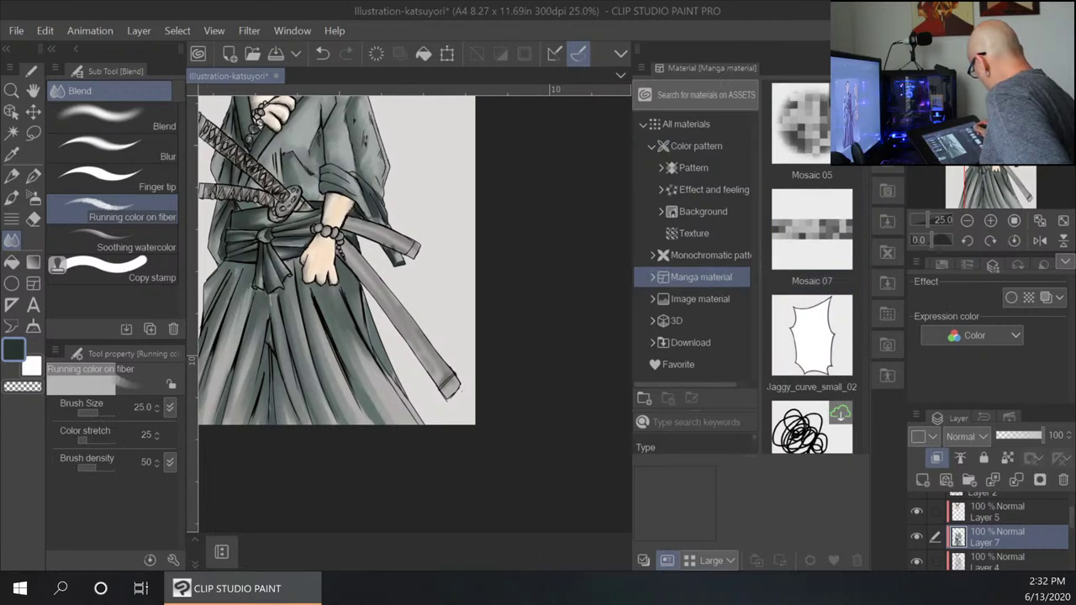
scroll(867, 254, "down", 10)
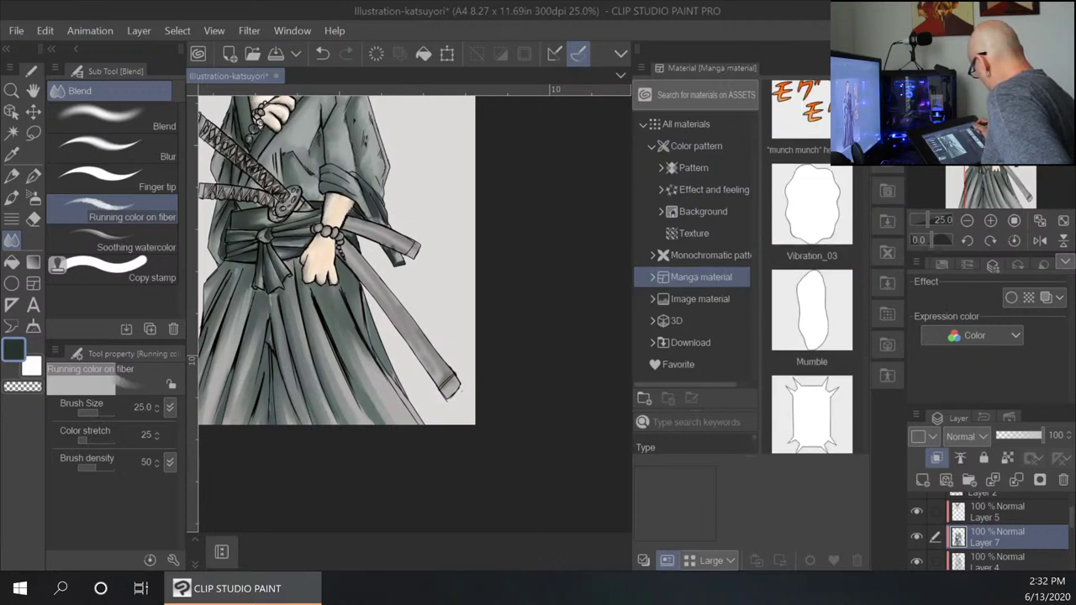
scroll(812, 252, "down", 10)
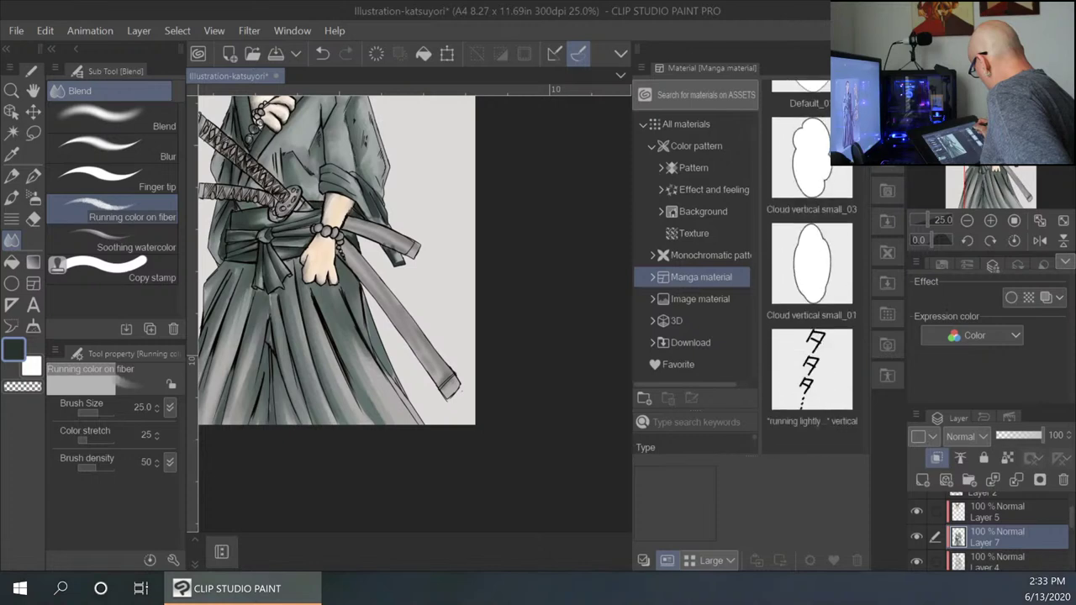
scroll(860, 174, "down", 10)
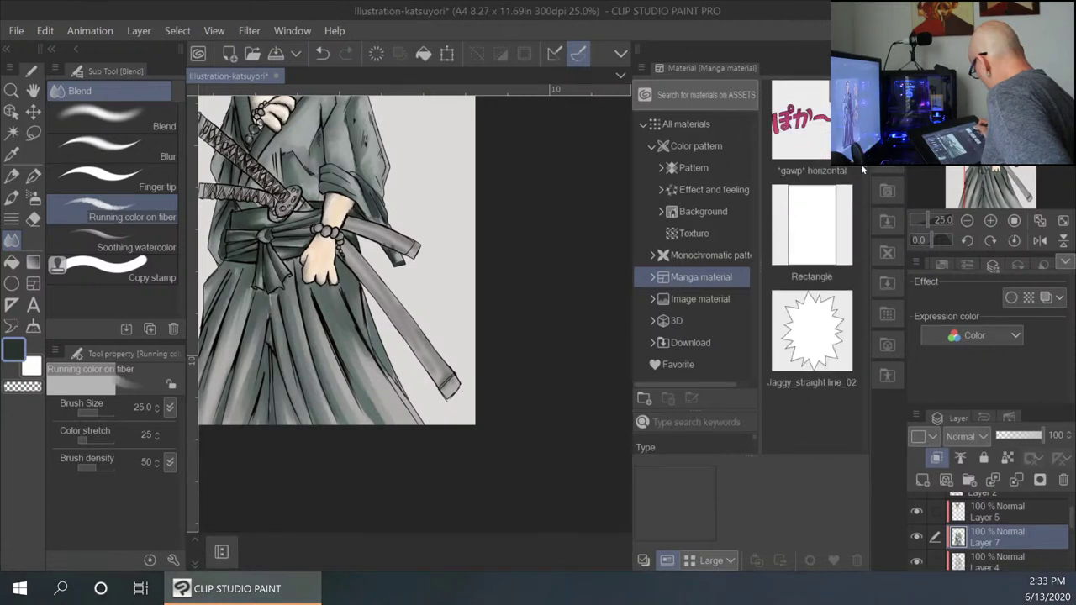
scroll(858, 185, "down", 10)
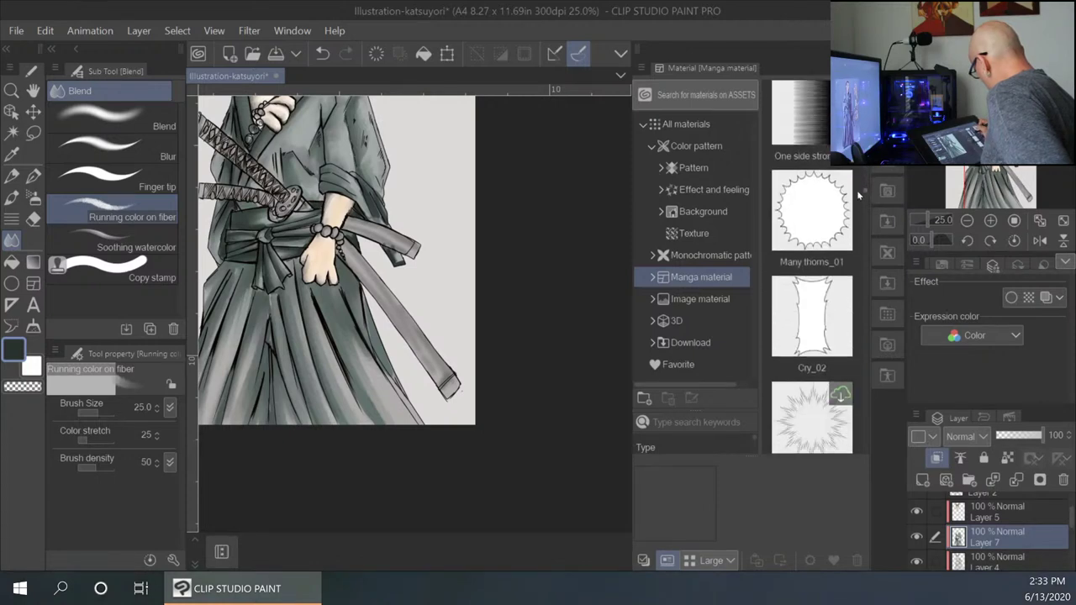
scroll(855, 202, "down", 10)
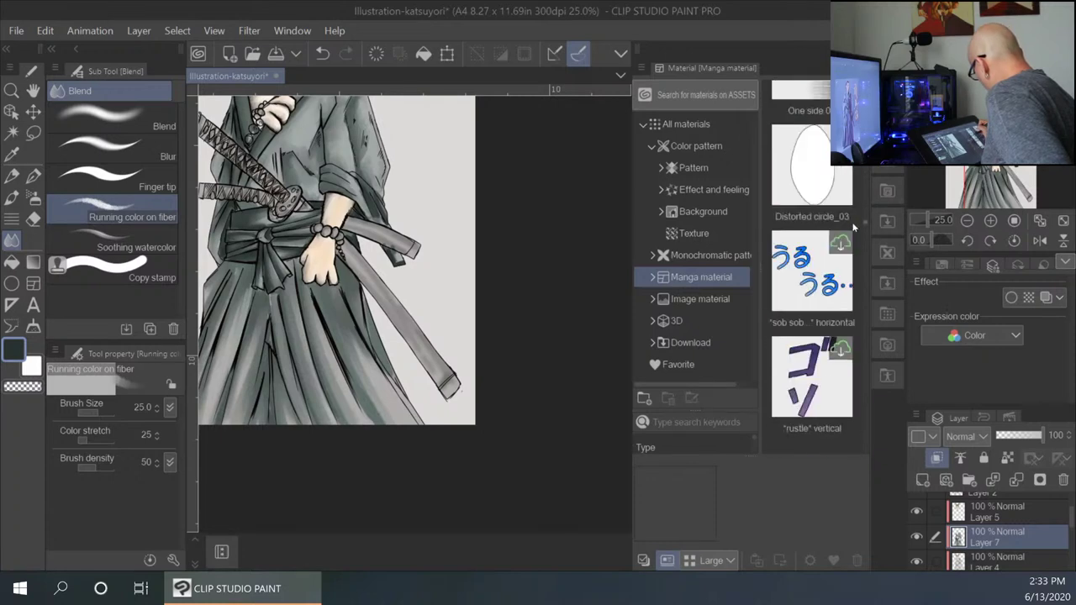
scroll(854, 244, "down", 10)
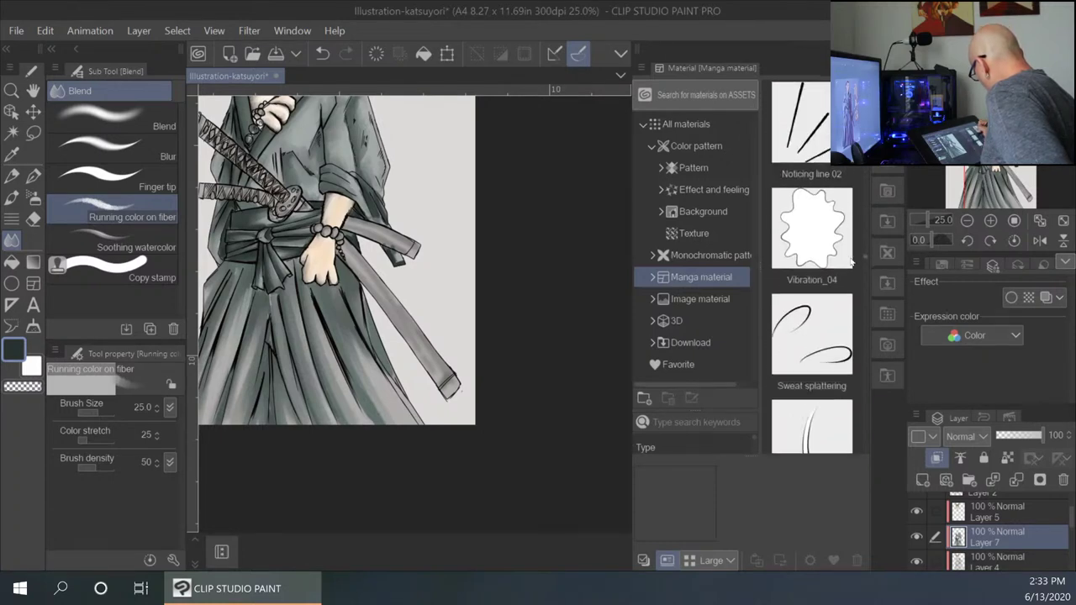
scroll(854, 261, "down", 10)
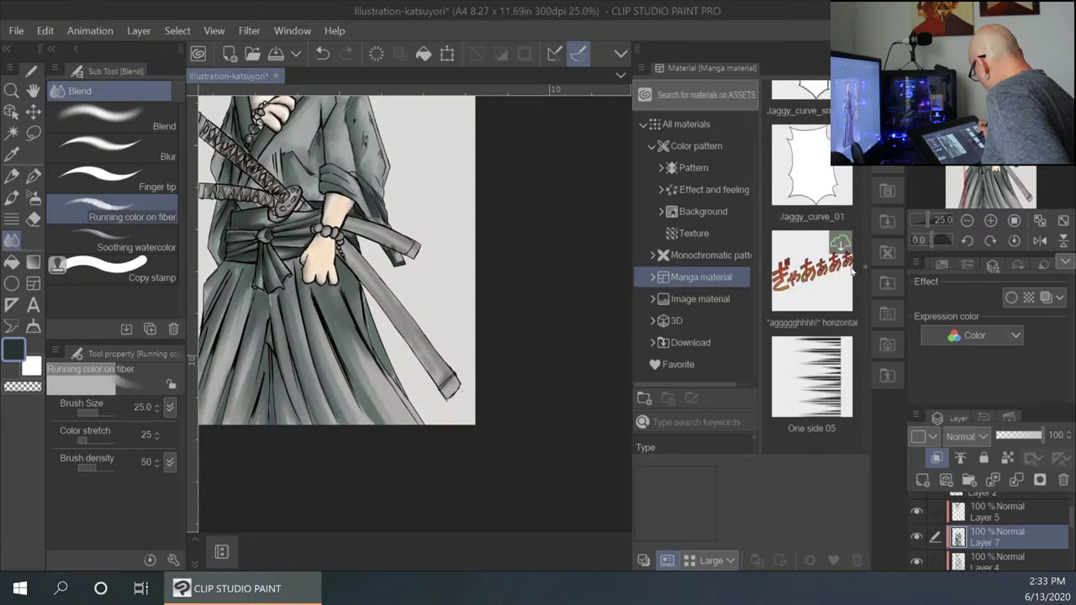
scroll(852, 286, "down", 10)
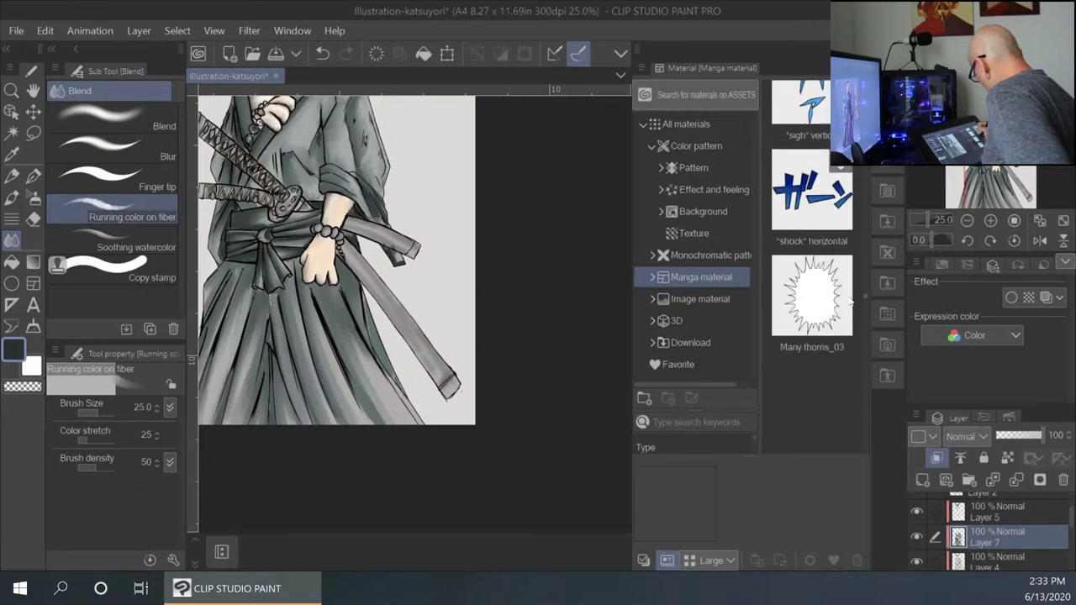
scroll(849, 312, "down", 5)
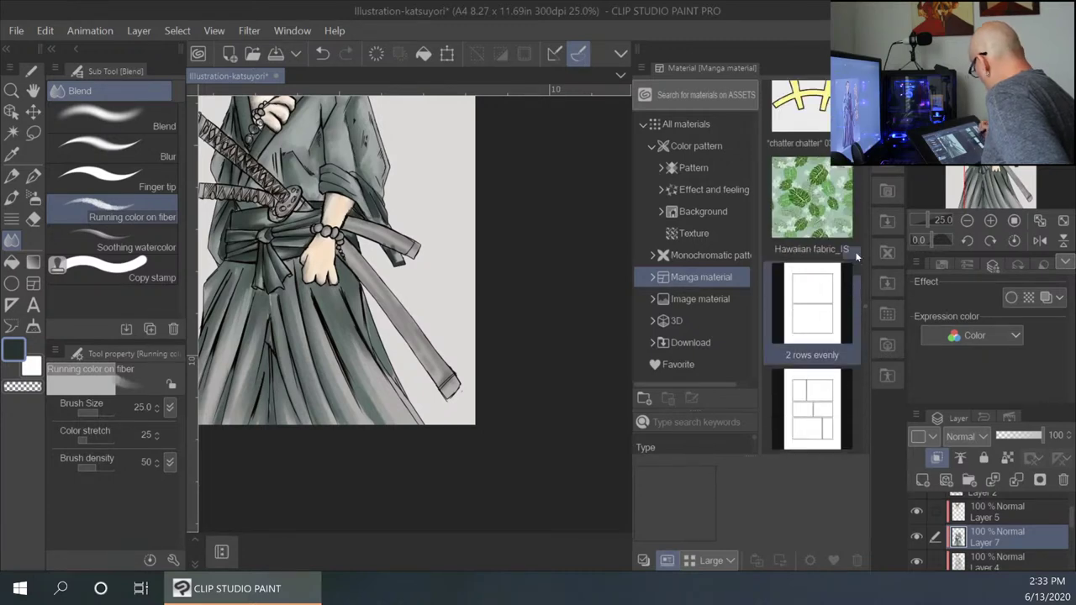
left_click_drag(824, 199, 290, 296)
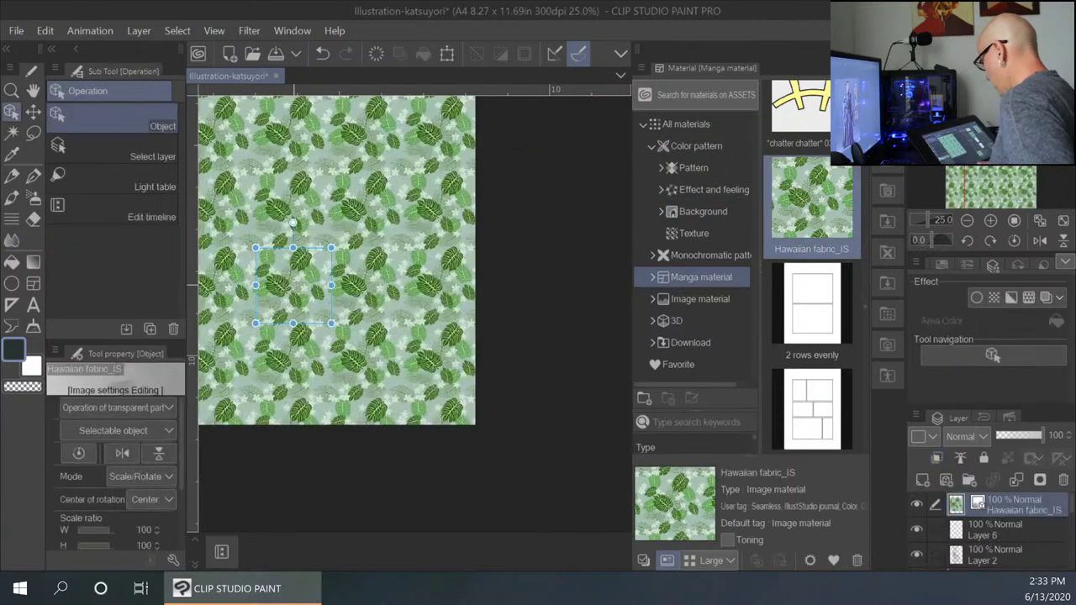
key("space")
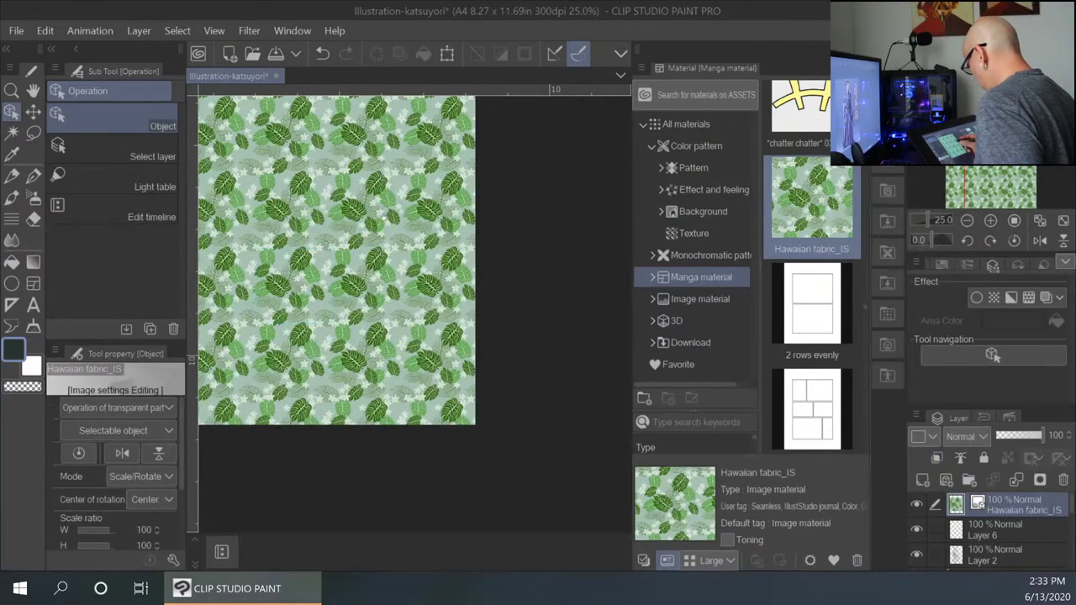
left_click_drag(362, 232, 429, 222)
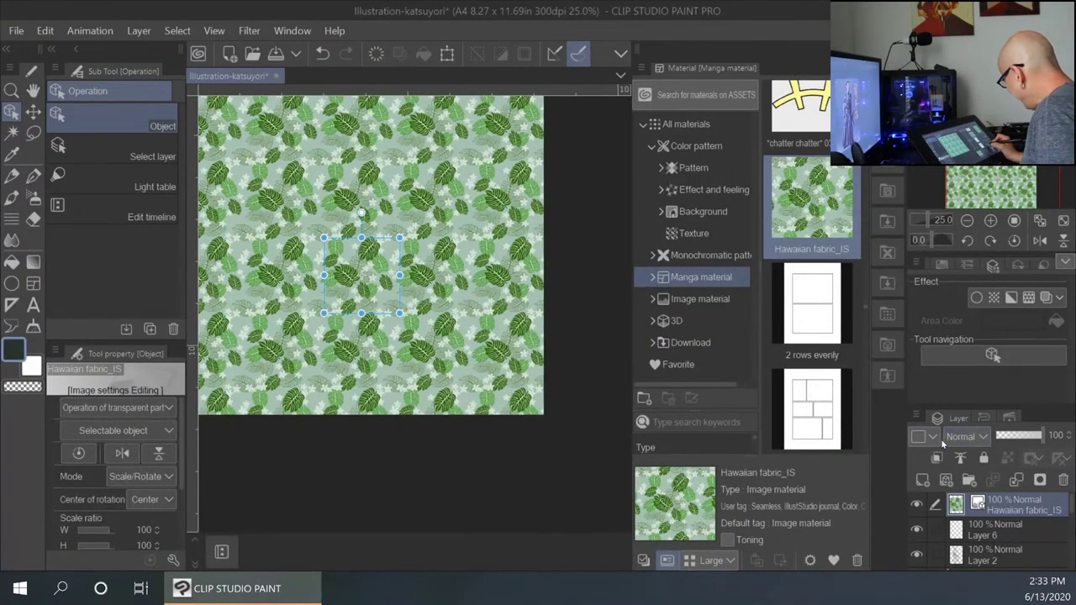
Lower the Hawaiian fabric_IS layer's opacity to 54% and rasterize the layer.
left_click_drag(1035, 438, 1024, 440)
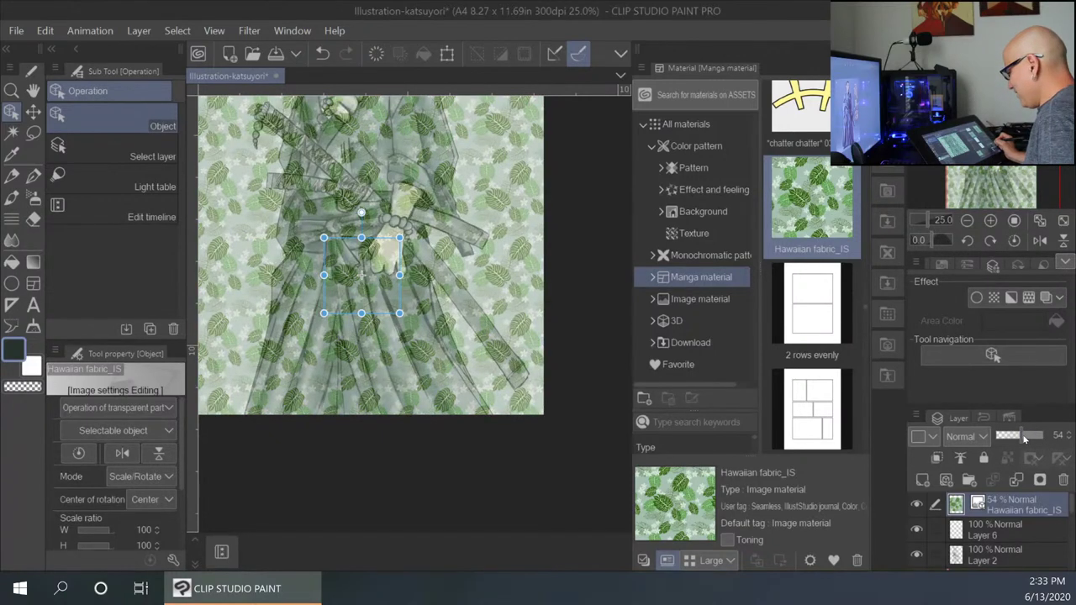
right_click(1018, 511)
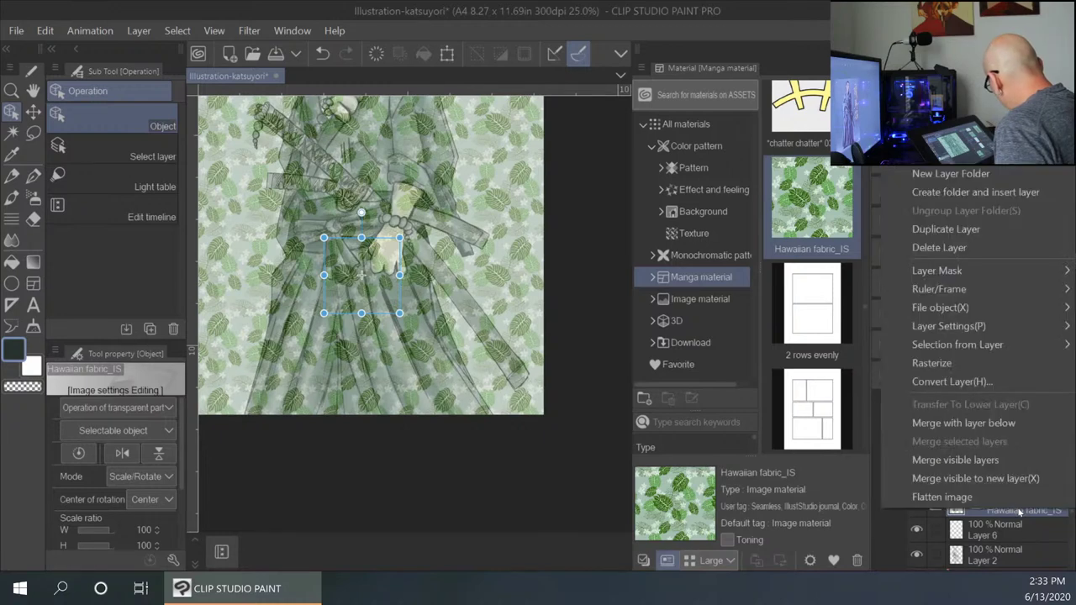
left_click(949, 363)
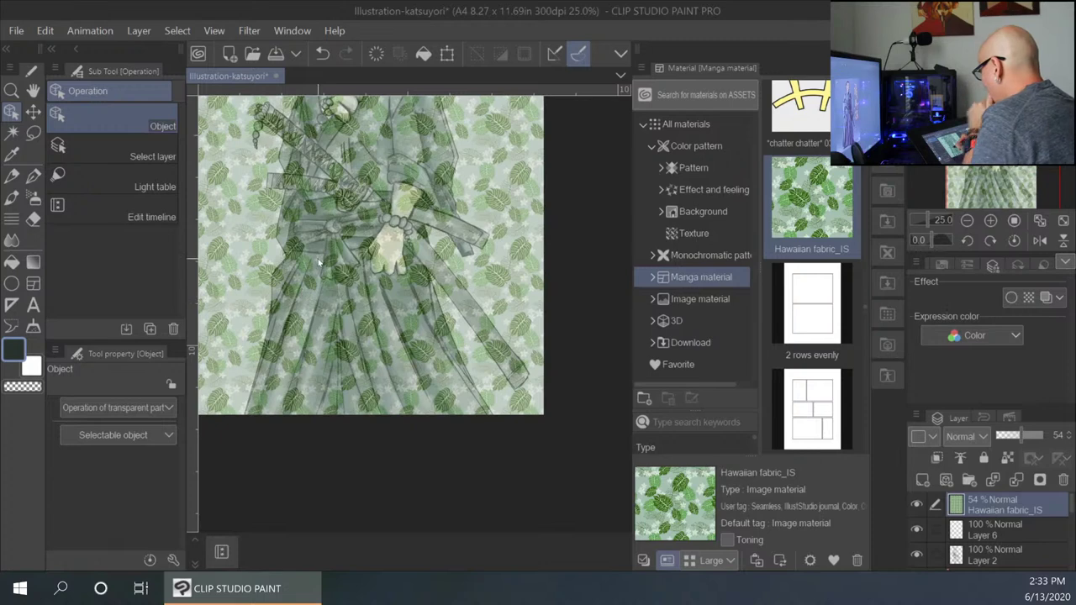
Erase the fabric pattern from the cat's head and neck and from the background around the upper body.
left_click_drag(499, 201, 526, 385)
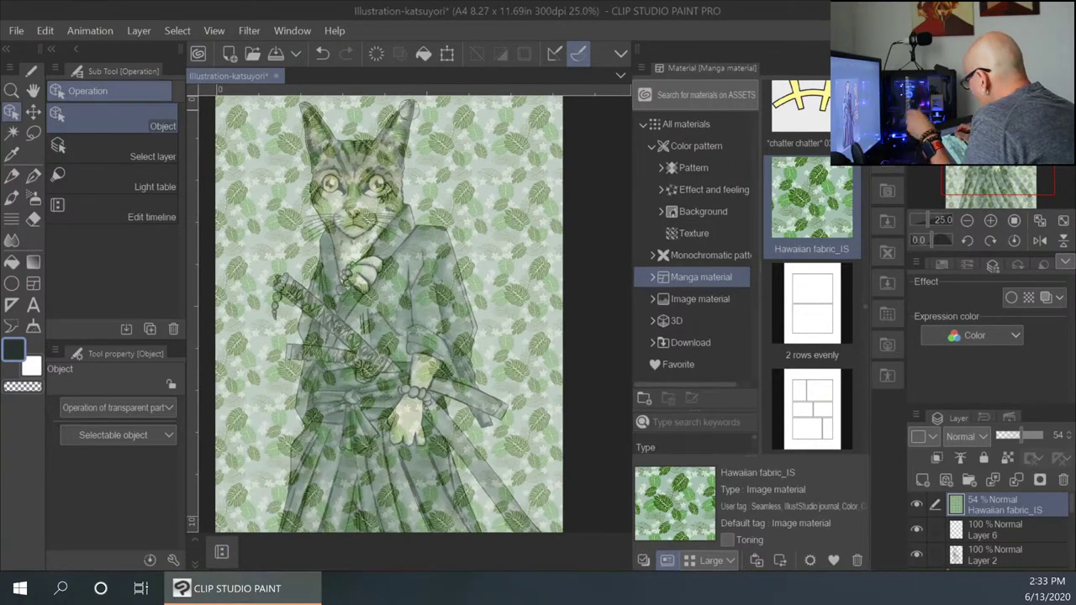
mouse_move(405, 111)
left_mouse_down()
mouse_move(348, 180)
mouse_move(364, 192)
mouse_move(359, 205)
mouse_move(384, 203)
mouse_move(381, 190)
mouse_move(364, 212)
mouse_move(347, 276)
mouse_move(365, 103)
mouse_move(390, 105)
mouse_move(254, 178)
mouse_move(241, 154)
mouse_move(259, 113)
mouse_move(220, 123)
mouse_move(238, 153)
mouse_move(316, 104)
mouse_move(270, 186)
mouse_move(296, 186)
mouse_move(304, 217)
mouse_move(389, 249)
mouse_move(298, 201)
mouse_move(304, 266)
mouse_move(276, 314)
mouse_move(251, 320)
mouse_move(227, 180)
mouse_move(257, 200)
left_mouse_up()
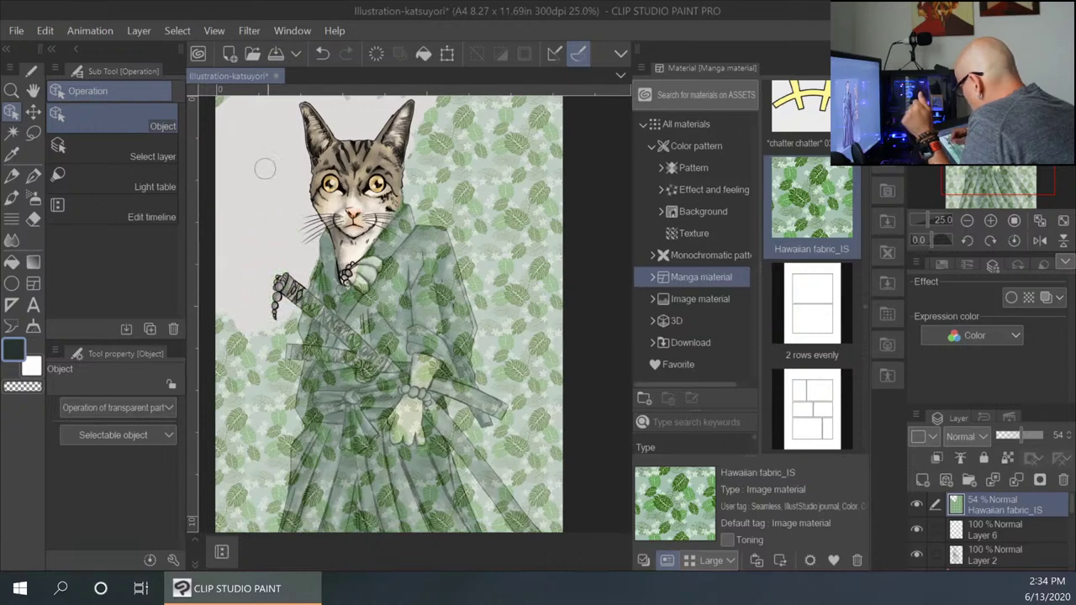
mouse_move(435, 126)
left_mouse_down()
mouse_move(418, 183)
mouse_move(412, 172)
mouse_move(416, 196)
mouse_move(423, 212)
mouse_move(453, 217)
mouse_move(433, 208)
mouse_move(451, 218)
mouse_move(491, 332)
mouse_move(494, 228)
mouse_move(482, 356)
mouse_move(500, 423)
mouse_move(536, 235)
mouse_move(521, 279)
mouse_move(542, 306)
mouse_move(541, 380)
left_mouse_up()
mouse_move(513, 306)
left_mouse_down()
mouse_move(512, 259)
mouse_move(488, 202)
mouse_move(471, 195)
mouse_move(463, 218)
mouse_move(439, 105)
mouse_move(418, 145)
mouse_move(422, 129)
mouse_move(499, 118)
mouse_move(487, 168)
mouse_move(498, 174)
mouse_move(563, 132)
mouse_move(575, 147)
mouse_move(529, 218)
mouse_move(562, 235)
left_mouse_up()
left_click_drag(345, 99, 359, 104)
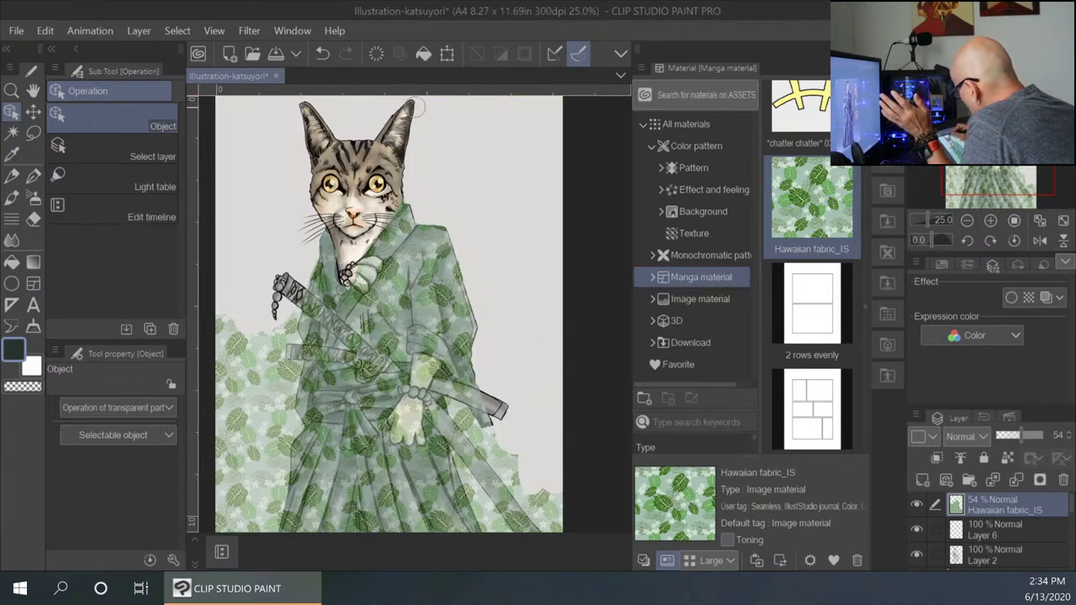
Erase the remaining fabric pattern from the background on both sides of the robe, the long lower scabbard and the protruding sword ends.
mouse_move(544, 360)
left_mouse_down()
mouse_move(529, 234)
mouse_move(528, 301)
left_mouse_up()
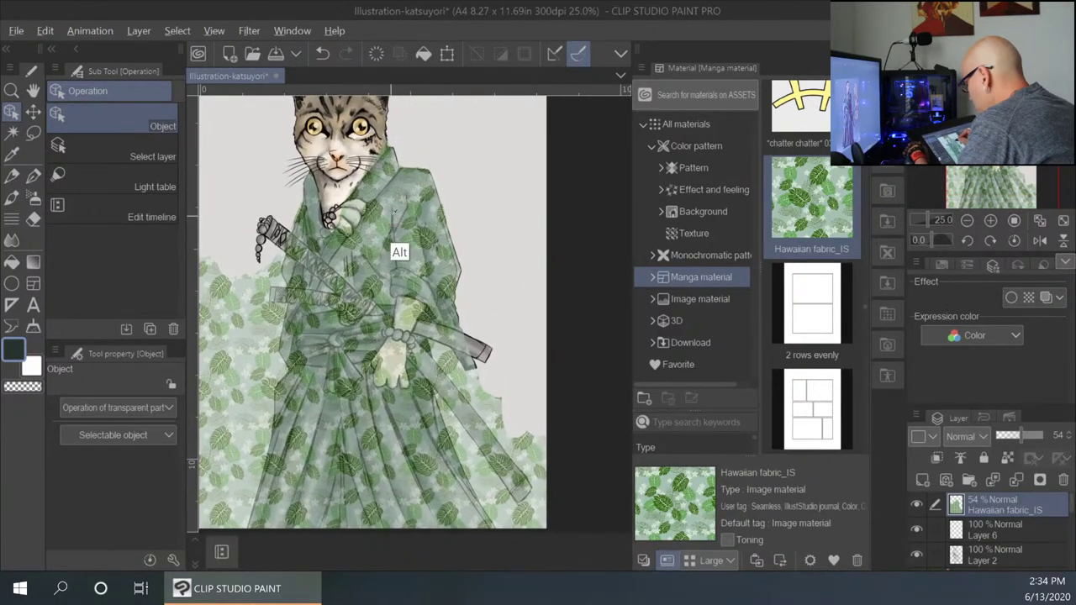
key("alt")
left_click_drag(449, 403, 491, 489)
left_click_drag(464, 451, 510, 518)
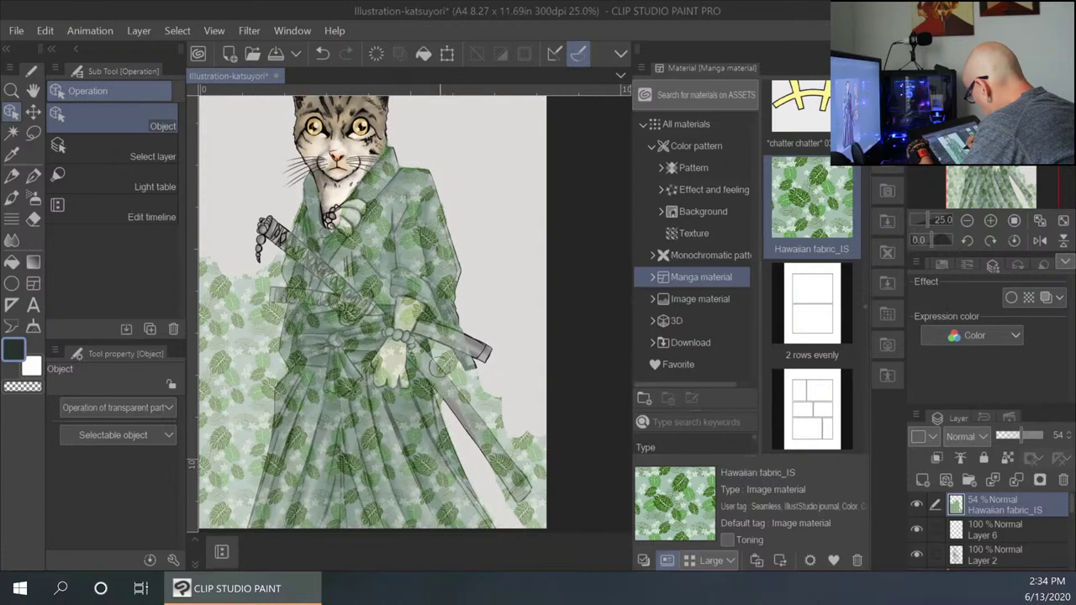
mouse_move(447, 380)
left_mouse_down()
mouse_move(482, 416)
mouse_move(468, 377)
left_mouse_up()
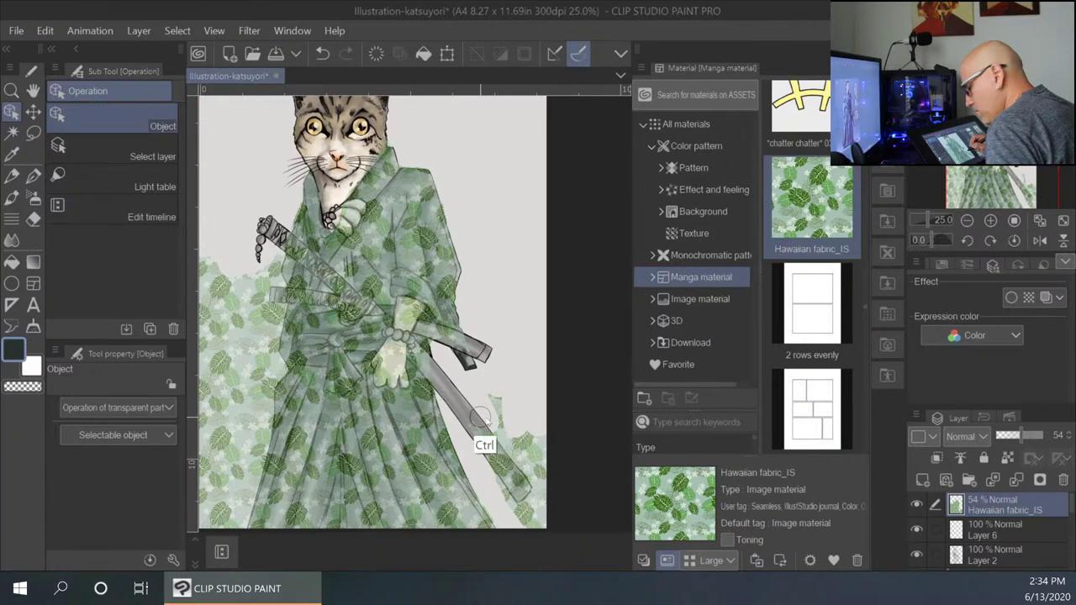
key("ctrl+z")
mouse_move(446, 364)
left_mouse_down()
mouse_move(474, 384)
mouse_move(486, 433)
mouse_move(530, 509)
mouse_move(523, 475)
mouse_move(545, 471)
mouse_move(547, 486)
mouse_move(523, 507)
left_mouse_up()
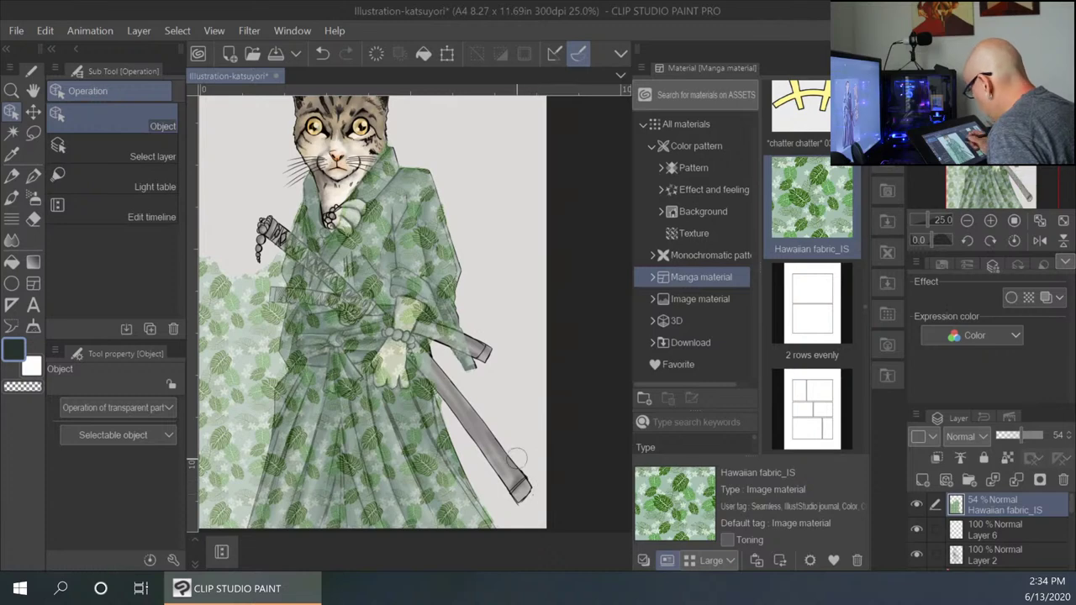
mouse_move(278, 368)
left_mouse_down()
mouse_move(234, 523)
mouse_move(250, 400)
mouse_move(244, 386)
mouse_move(220, 443)
mouse_move(206, 398)
mouse_move(206, 515)
mouse_move(238, 284)
mouse_move(271, 324)
left_mouse_up()
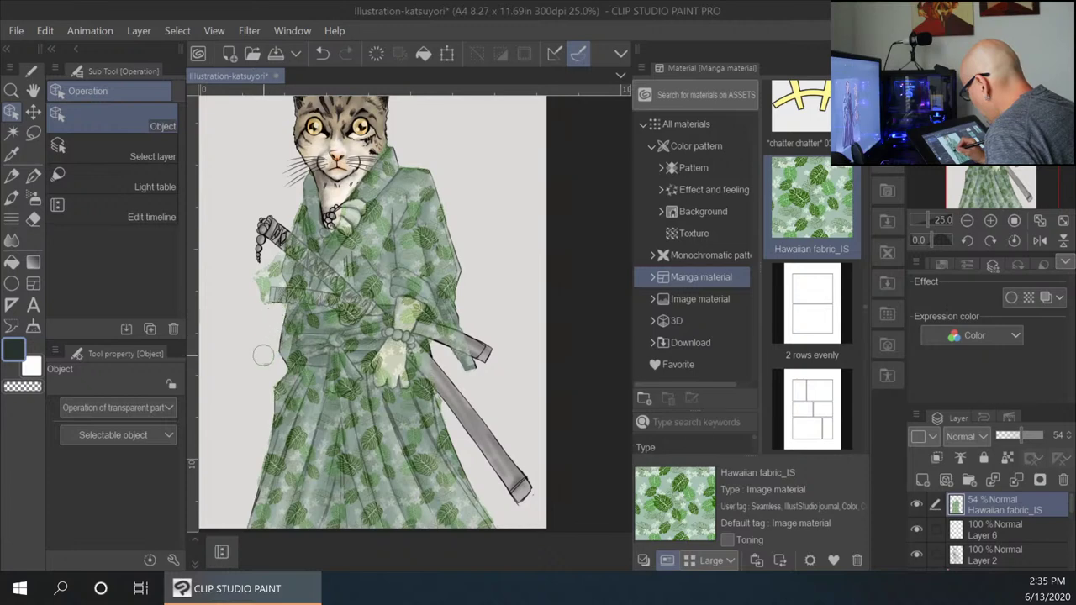
mouse_move(271, 282)
left_mouse_down()
mouse_move(274, 292)
mouse_move(270, 262)
mouse_move(290, 204)
left_mouse_up()
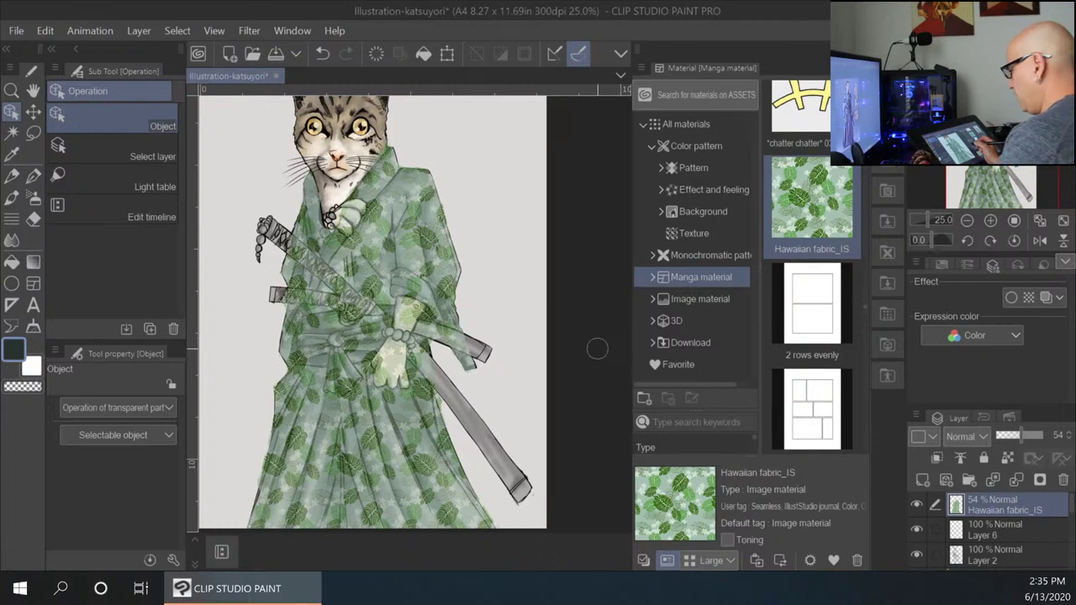
Erase the fabric pattern from the lowered forearm, the bead bracelet and the upper scabbard beside it.
scroll(581, 353, "up", 2)
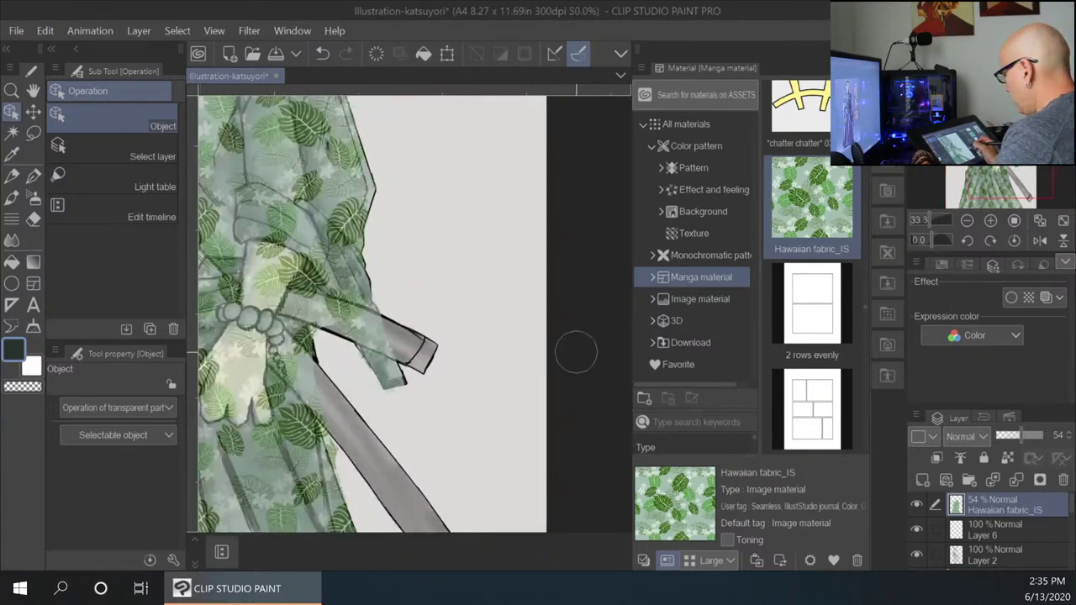
left_click_drag(425, 234, 529, 195)
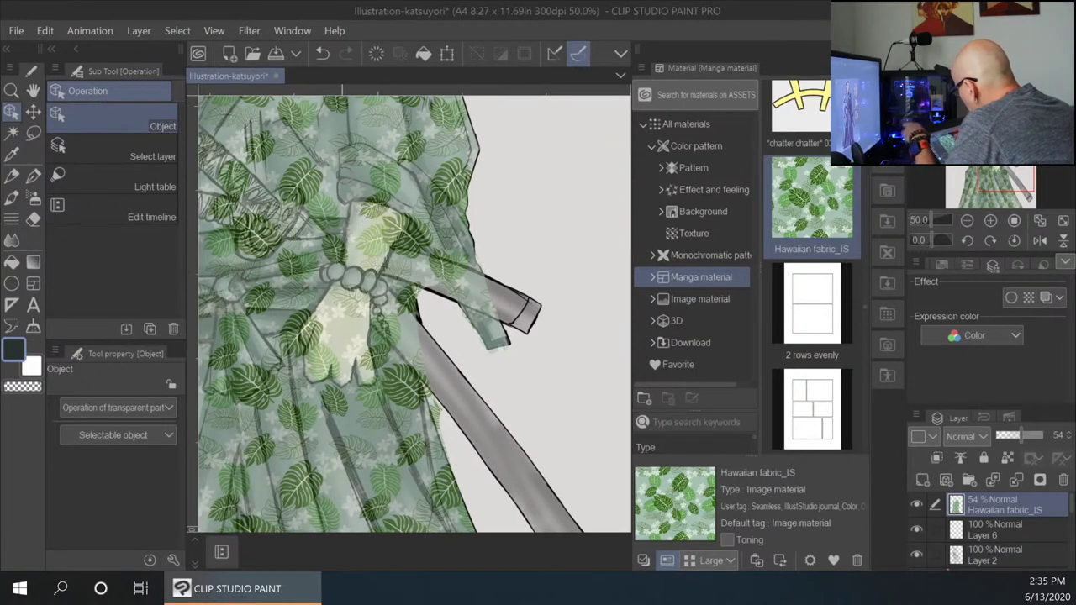
mouse_move(356, 207)
left_mouse_down()
mouse_move(352, 258)
mouse_move(358, 235)
mouse_move(389, 217)
mouse_move(370, 252)
mouse_move(391, 233)
left_mouse_up()
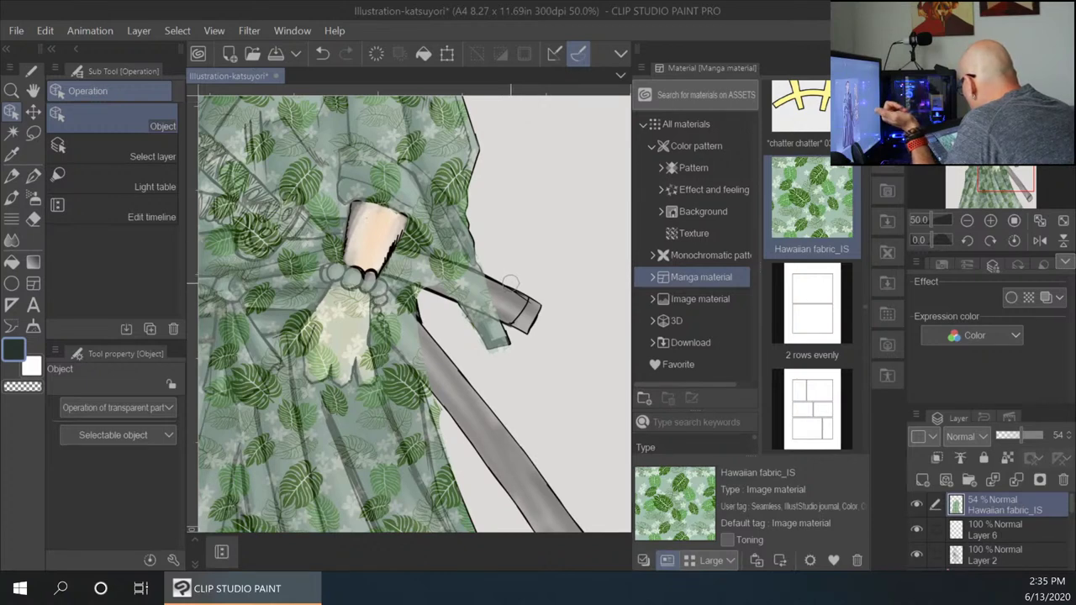
mouse_move(402, 259)
left_mouse_down()
mouse_move(471, 283)
mouse_move(400, 270)
mouse_move(504, 310)
mouse_move(491, 289)
mouse_move(497, 302)
mouse_move(453, 293)
mouse_move(514, 316)
mouse_move(476, 284)
left_mouse_up()
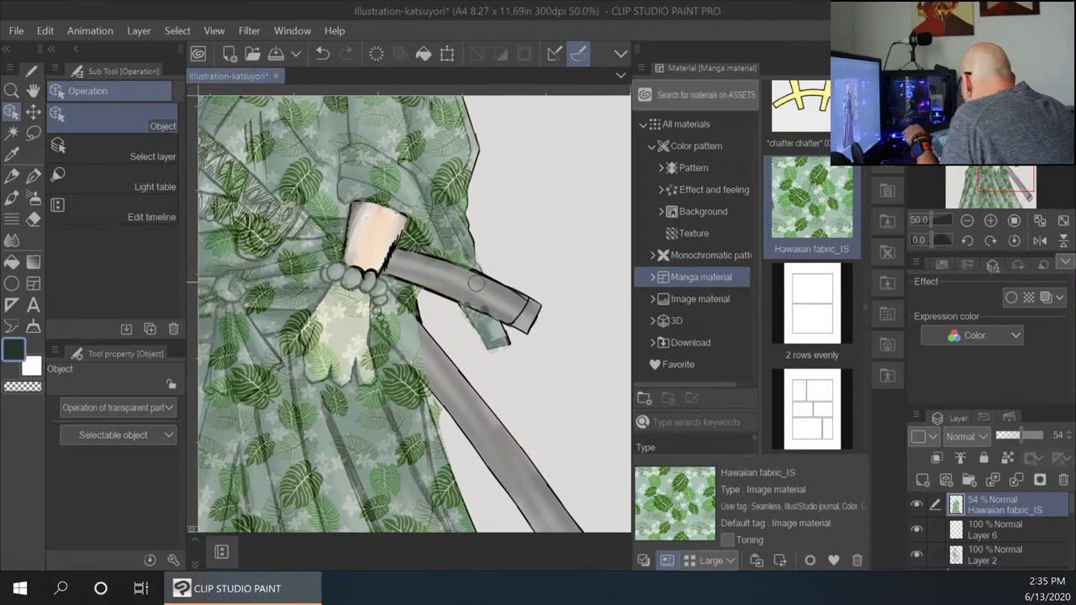
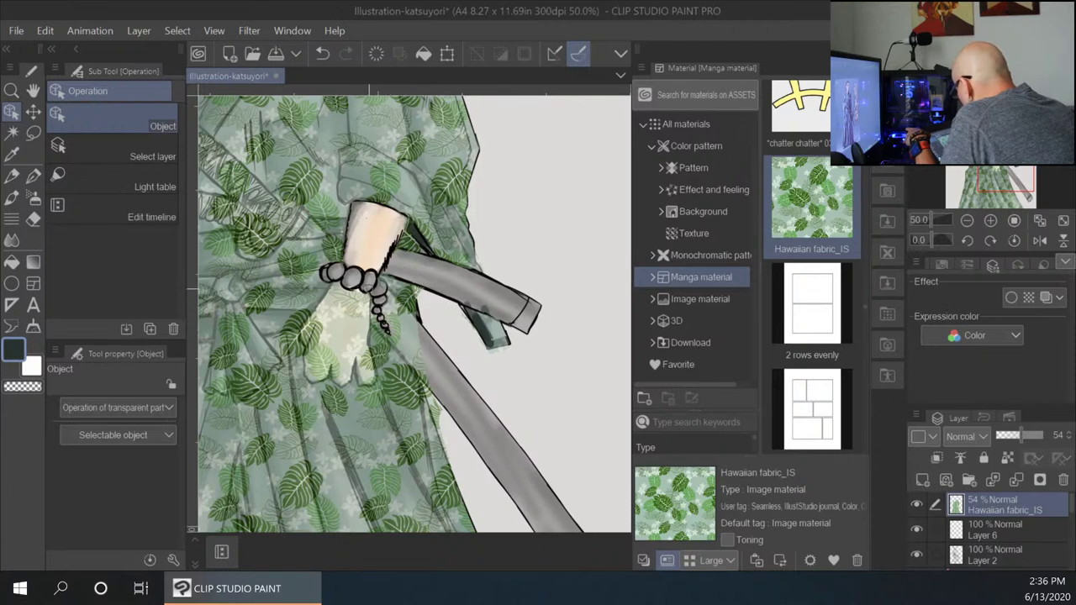
Erase the fabric pattern from the lowered hand and its fingers, and from the start of the lower scabbard.
mouse_move(367, 290)
left_mouse_down()
mouse_move(340, 332)
mouse_move(332, 297)
mouse_move(313, 326)
left_mouse_up()
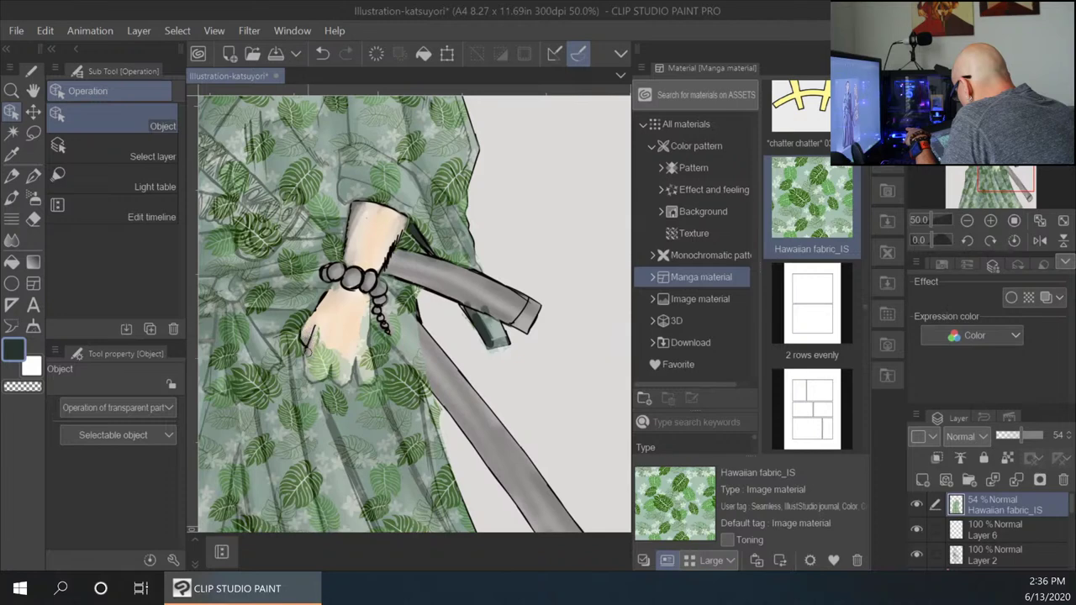
mouse_move(310, 374)
left_mouse_down()
mouse_move(317, 338)
mouse_move(311, 378)
mouse_move(327, 369)
left_mouse_up()
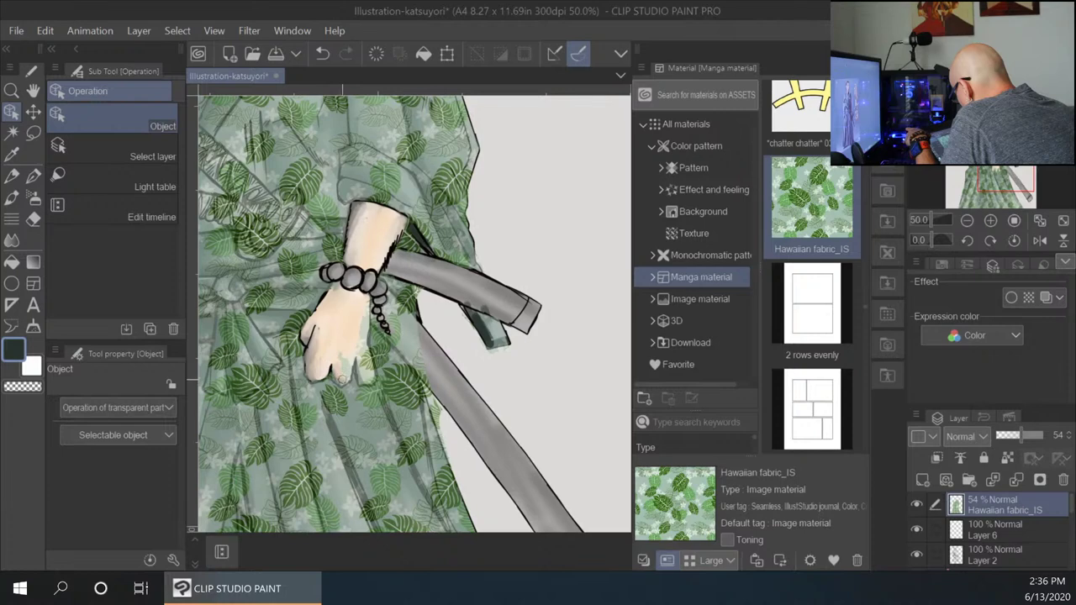
mouse_move(360, 359)
left_mouse_down()
mouse_move(364, 377)
mouse_move(362, 333)
left_mouse_up()
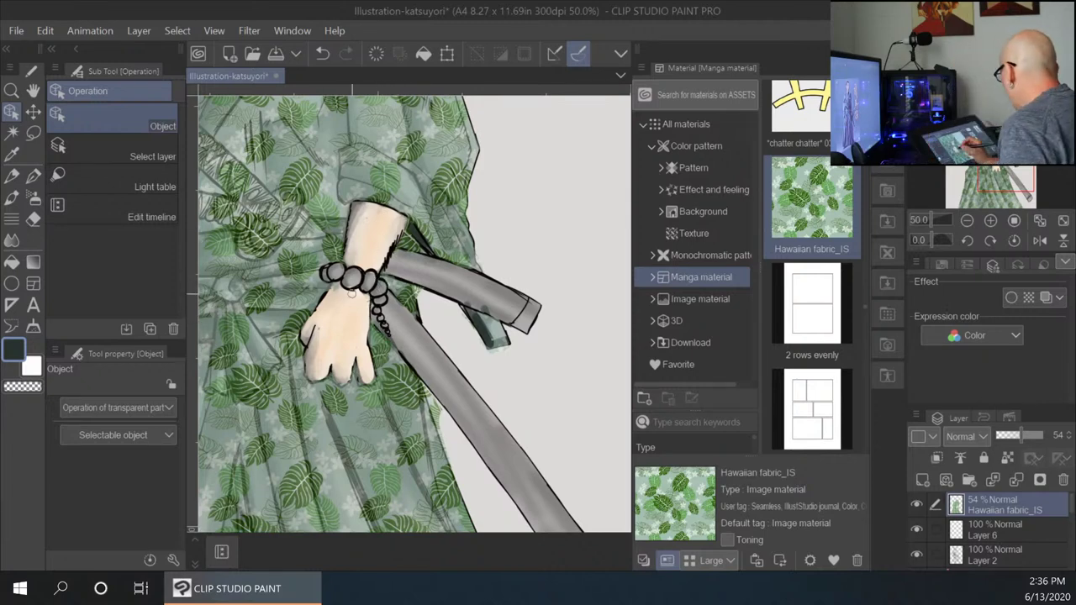
Erase the fabric pattern from the waist sash, including its knot, side folds and hanging ends, leaving it plain dark.
left_click_drag(366, 307, 488, 373)
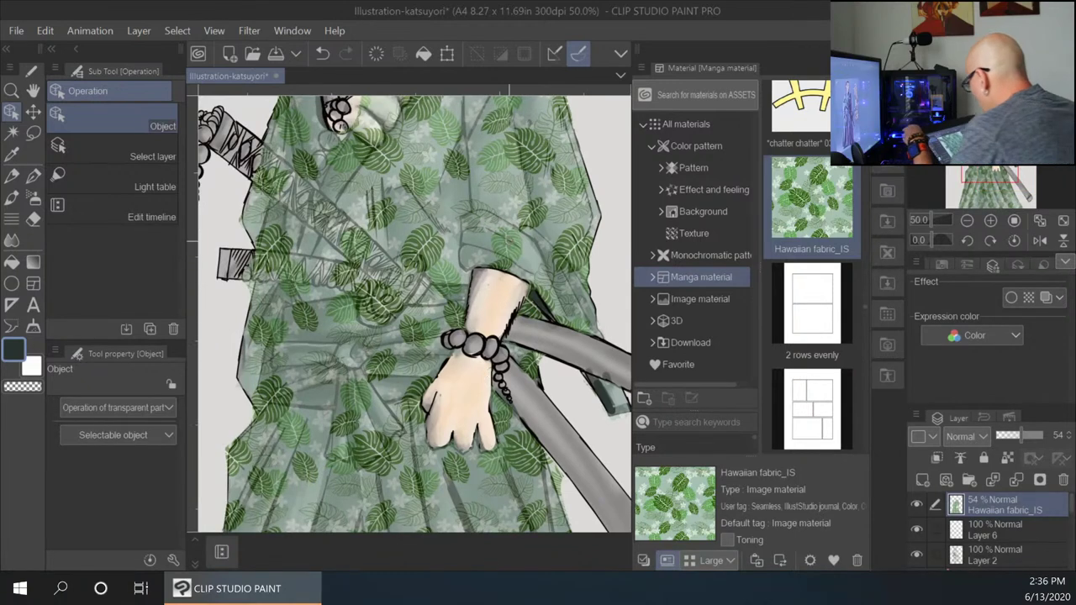
mouse_move(291, 311)
left_mouse_down()
mouse_move(330, 304)
mouse_move(289, 312)
mouse_move(288, 335)
mouse_move(291, 317)
mouse_move(331, 323)
mouse_move(467, 303)
mouse_move(447, 308)
mouse_move(461, 298)
mouse_move(455, 291)
mouse_move(439, 287)
mouse_move(444, 322)
mouse_move(433, 324)
mouse_move(451, 324)
mouse_move(368, 343)
mouse_move(391, 341)
mouse_move(373, 354)
mouse_move(427, 350)
mouse_move(374, 370)
mouse_move(370, 360)
mouse_move(447, 348)
left_mouse_up()
mouse_move(366, 377)
left_mouse_down()
mouse_move(410, 390)
mouse_move(383, 392)
mouse_move(413, 351)
mouse_move(359, 382)
mouse_move(393, 430)
mouse_move(384, 435)
mouse_move(385, 421)
mouse_move(351, 380)
mouse_move(353, 407)
left_mouse_up()
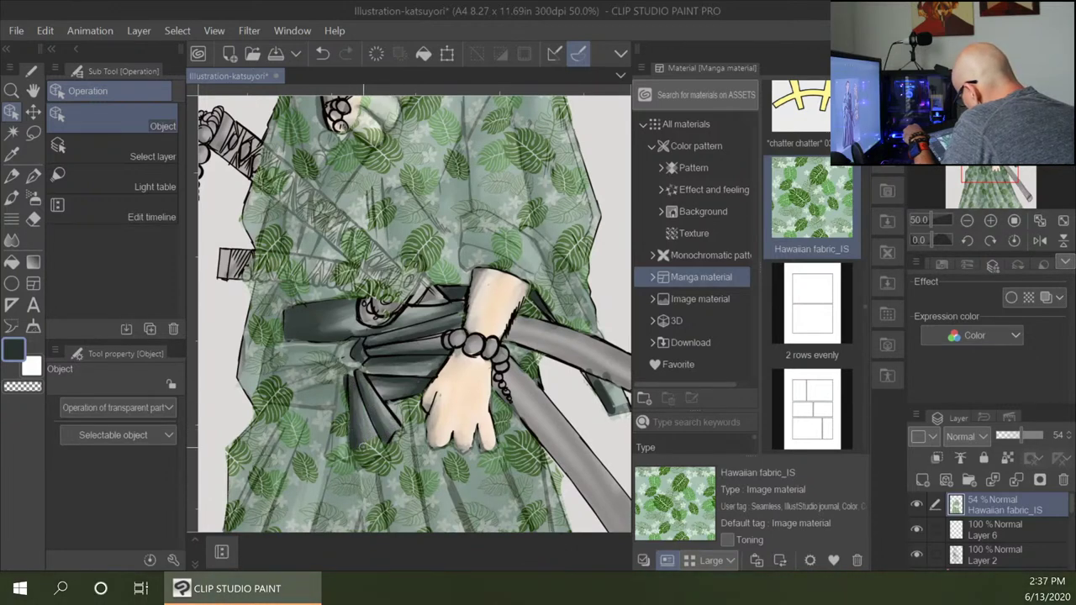
mouse_move(354, 448)
left_mouse_down()
mouse_move(358, 464)
mouse_move(381, 446)
left_mouse_up()
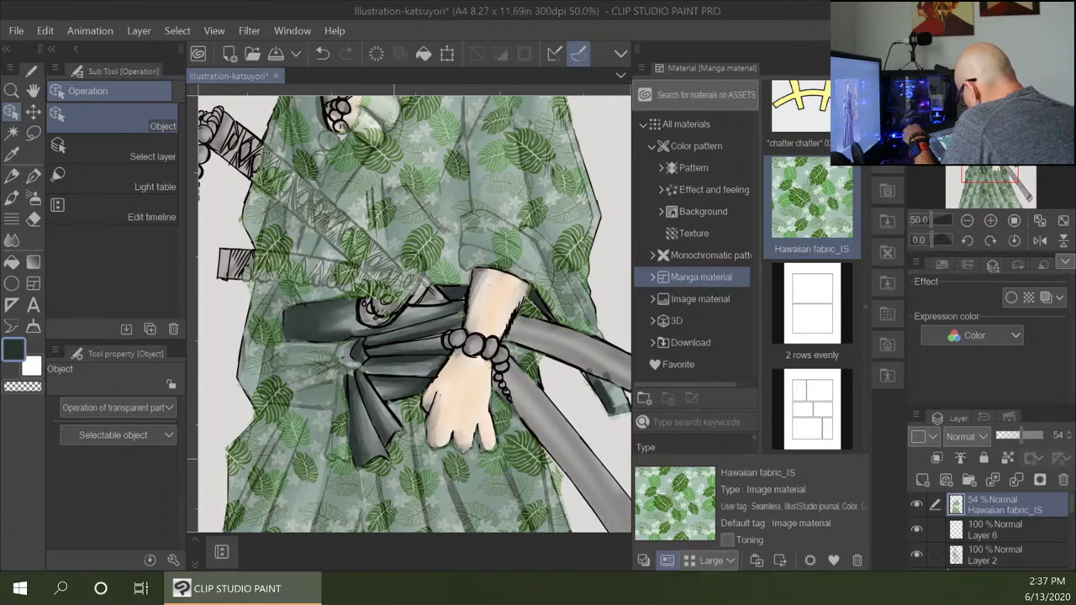
left_click_drag(348, 378, 328, 452)
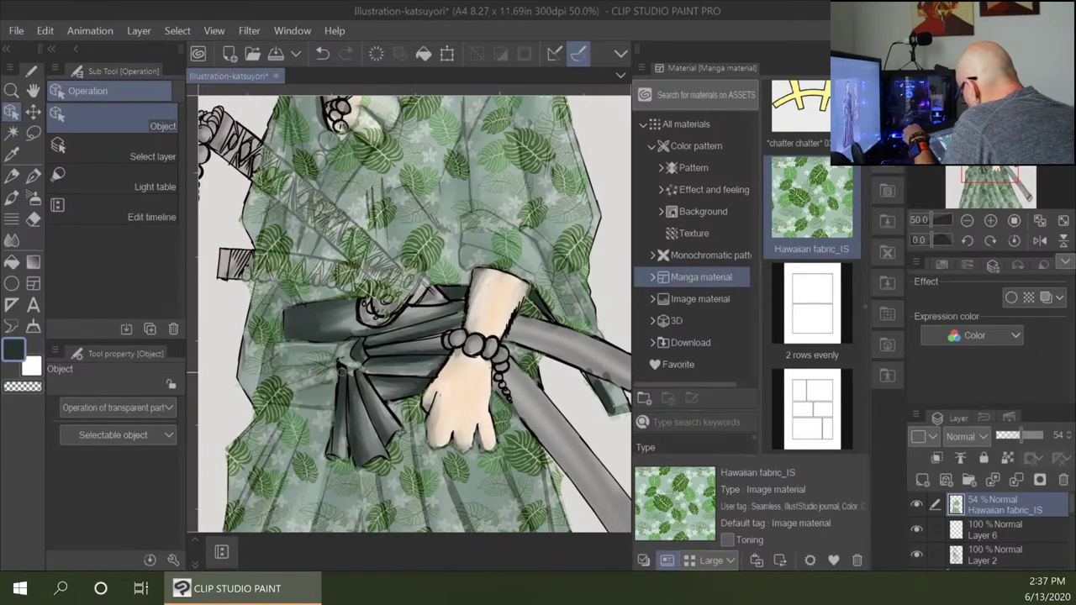
left_click_drag(351, 347, 348, 370)
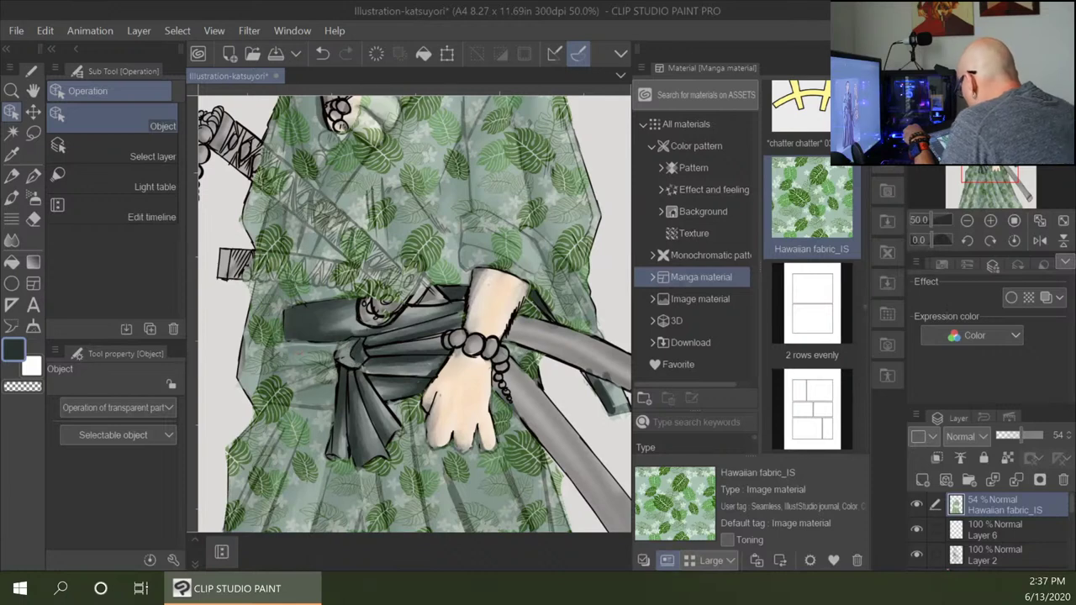
mouse_move(285, 345)
left_mouse_down()
mouse_move(339, 347)
mouse_move(281, 380)
mouse_move(297, 377)
left_mouse_up()
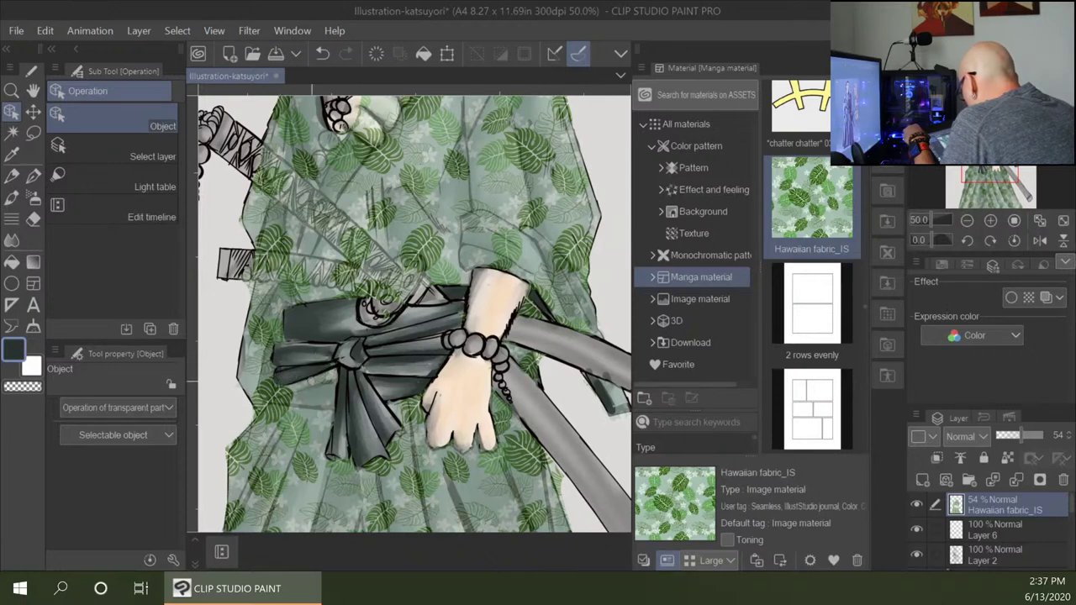
mouse_move(281, 392)
left_mouse_down()
mouse_move(336, 369)
mouse_move(282, 400)
mouse_move(331, 400)
left_mouse_up()
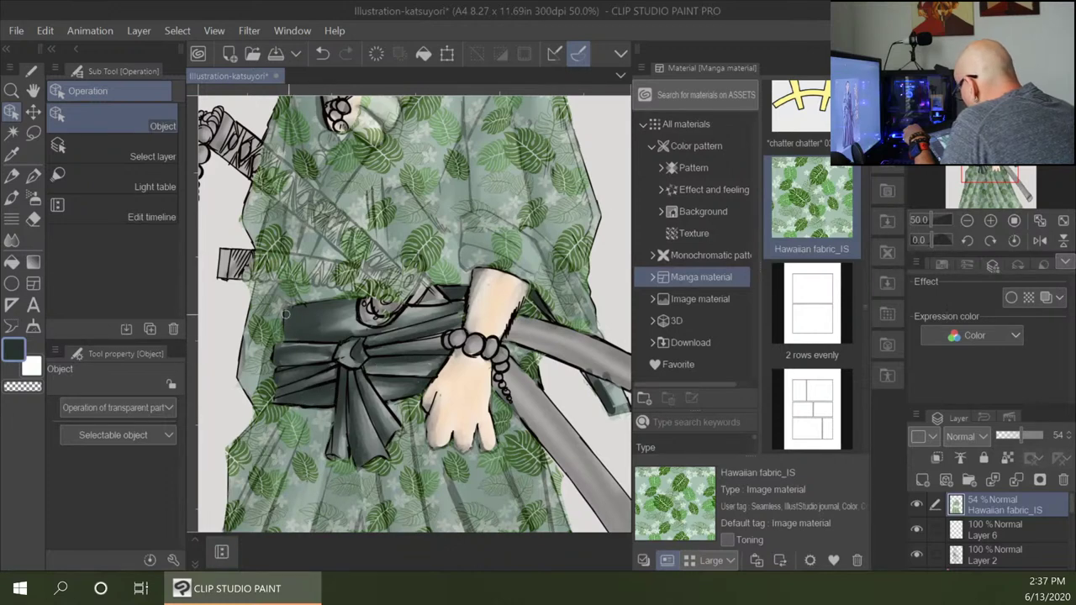
left_click_drag(283, 318, 270, 348)
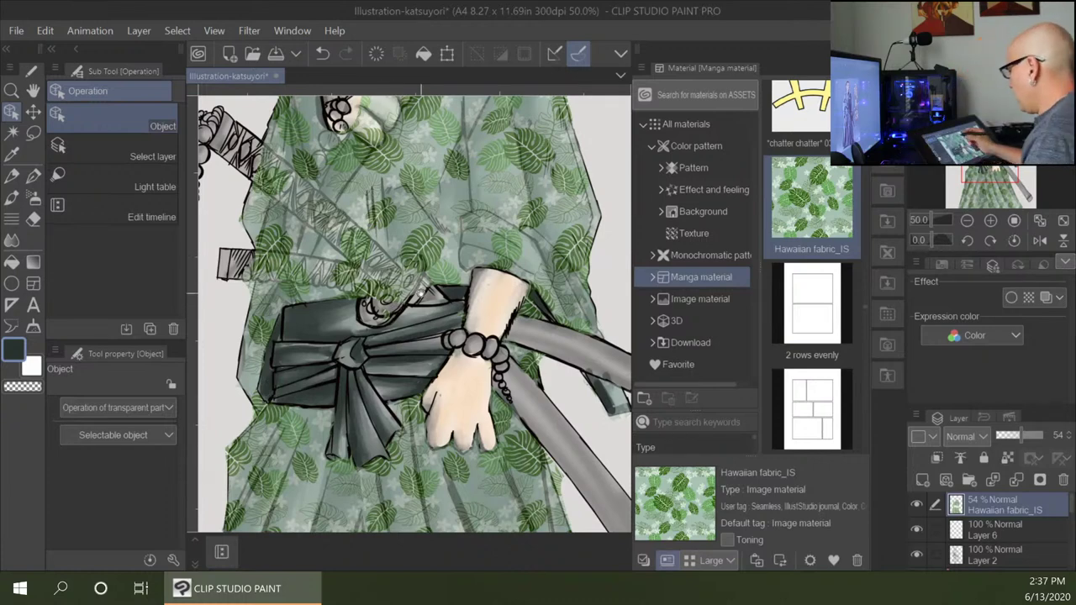
Erase the fabric pattern from the raised paw, both wrapped sword handles and the round sword guard.
left_click_drag(421, 314, 360, 423)
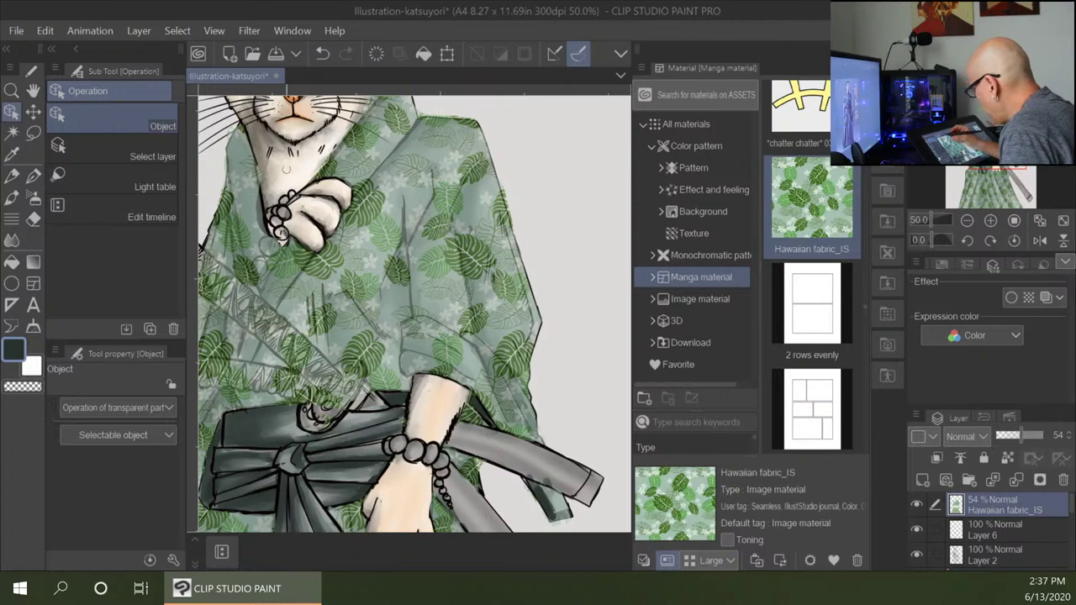
left_click_drag(311, 299, 404, 274)
mouse_move(292, 254)
left_mouse_down()
mouse_move(375, 325)
mouse_move(304, 239)
mouse_move(328, 277)
mouse_move(395, 319)
mouse_move(436, 365)
mouse_move(418, 343)
left_mouse_up()
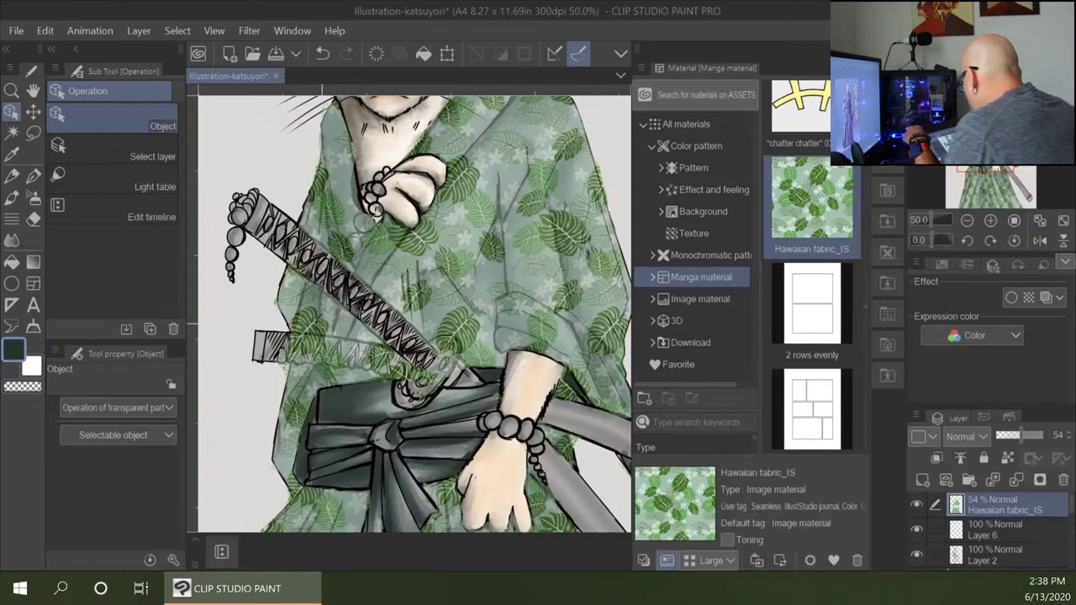
mouse_move(273, 341)
left_mouse_down()
mouse_move(397, 357)
mouse_move(278, 358)
mouse_move(395, 365)
mouse_move(360, 362)
left_mouse_up()
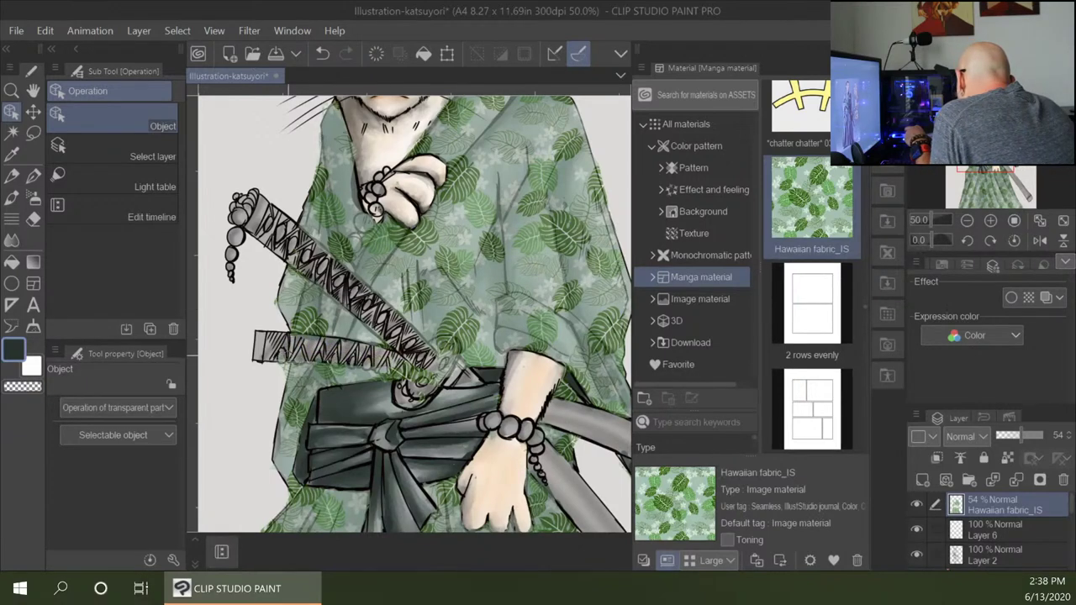
mouse_move(288, 356)
left_mouse_down()
mouse_move(428, 379)
mouse_move(446, 358)
mouse_move(434, 345)
mouse_move(445, 374)
mouse_move(471, 380)
left_mouse_up()
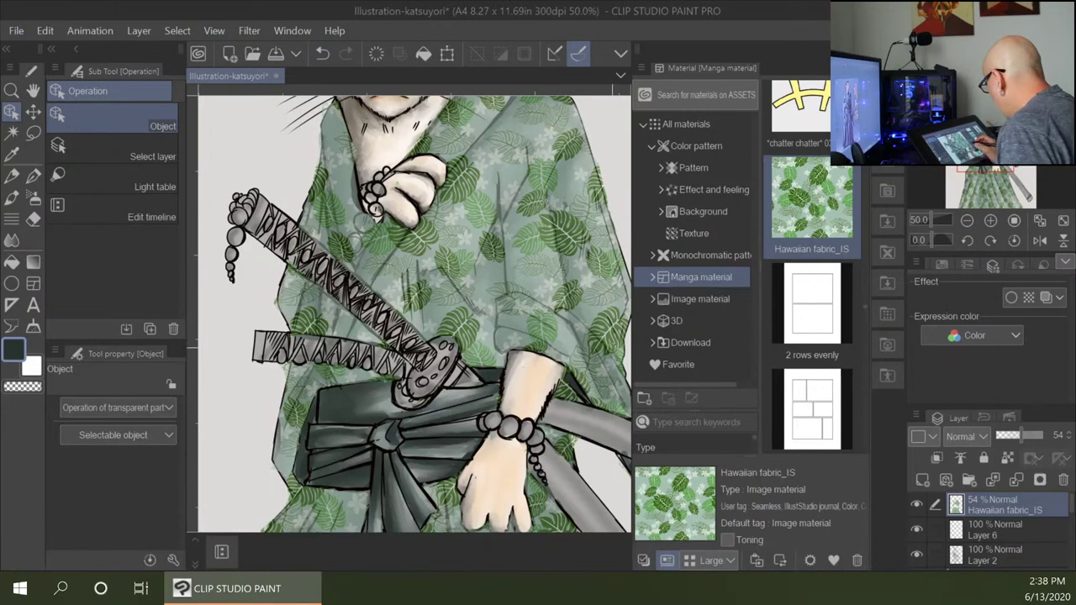
left_click_drag(559, 370, 471, 377)
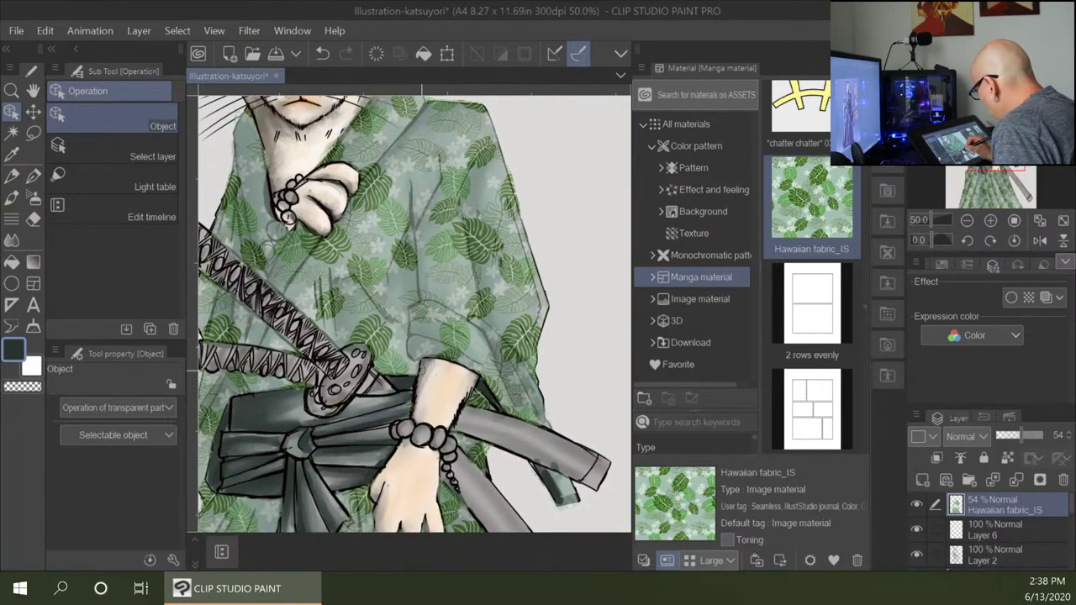
left_click_drag(598, 481, 632, 173)
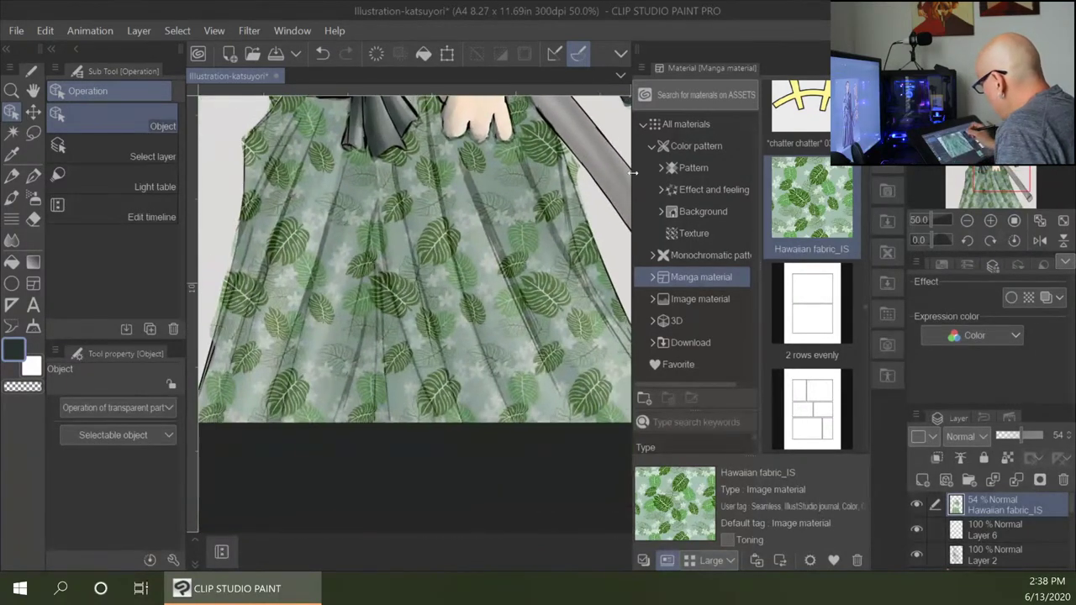
left_click_drag(460, 278, 458, 427)
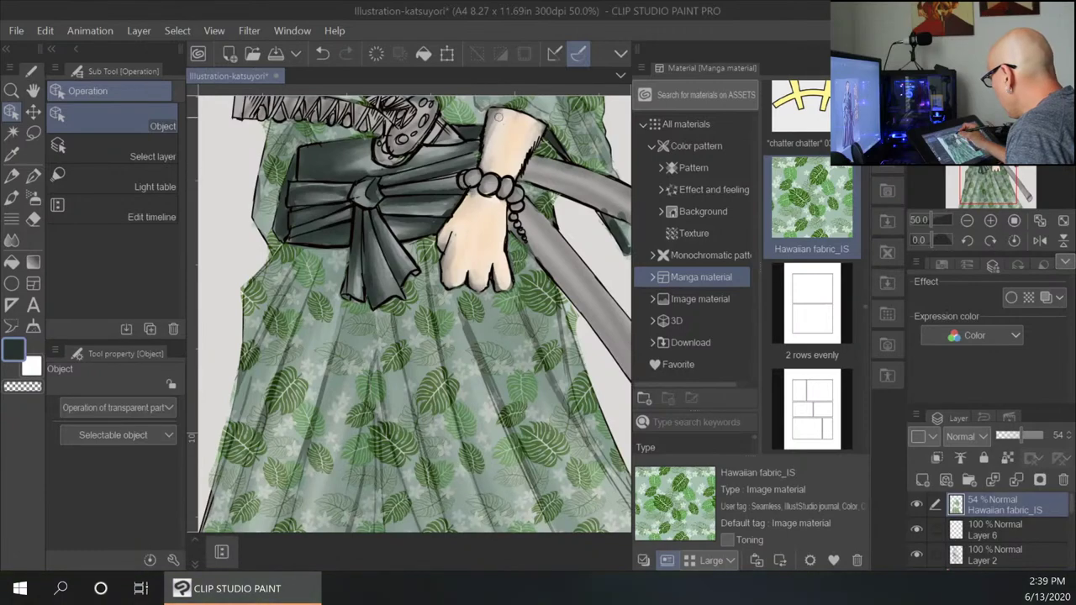
Set the blending mode of the Hawaiian fabric pattern layer to Multiply.
left_click_drag(503, 158, 534, 393)
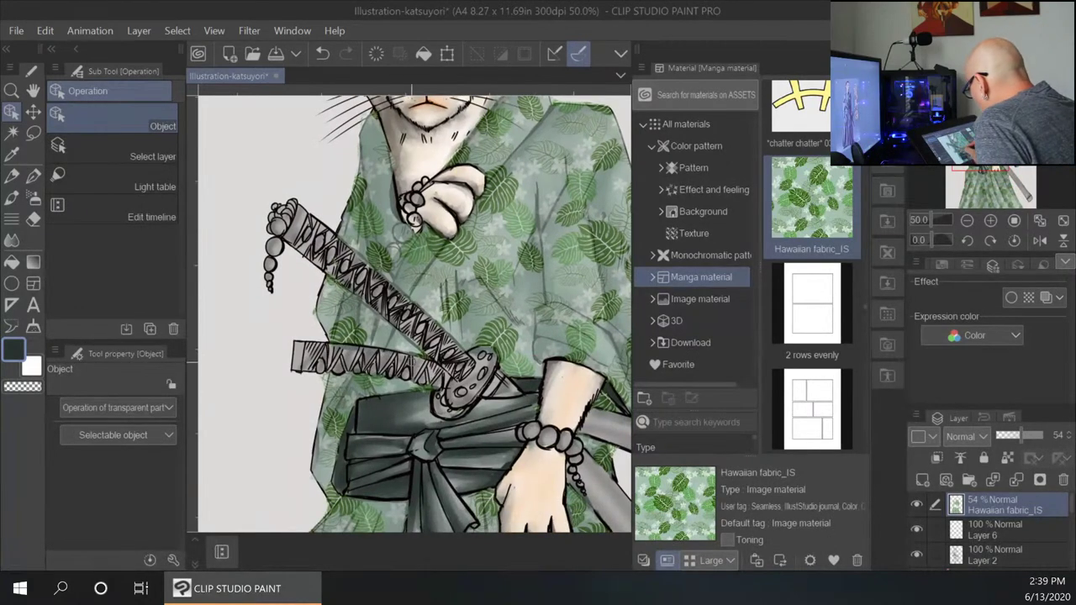
key("ctrl+minus")
key("ctrl+minus")
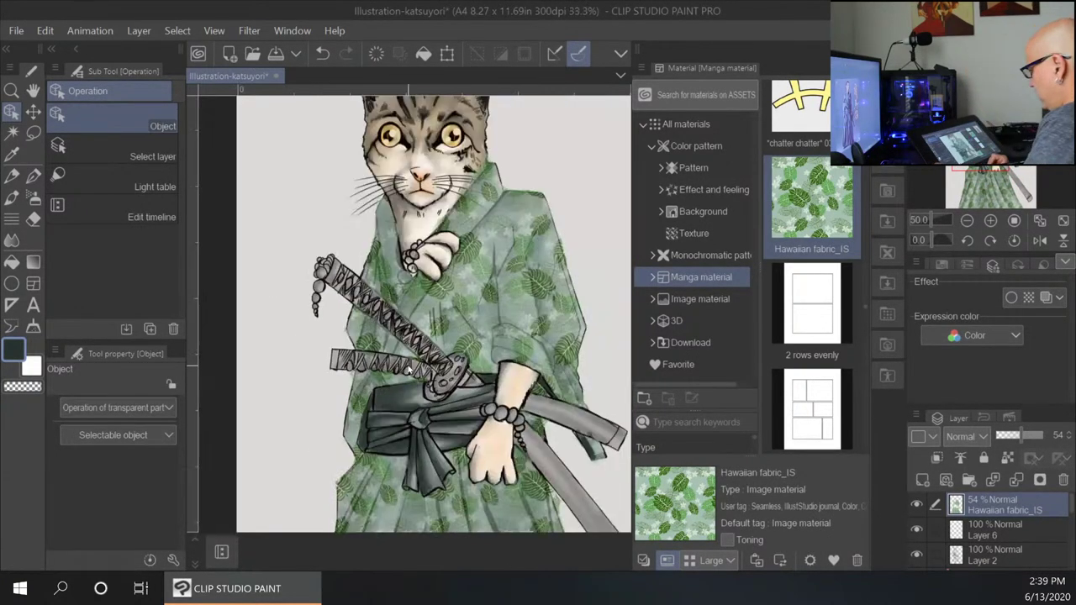
left_click_drag(593, 457, 491, 349)
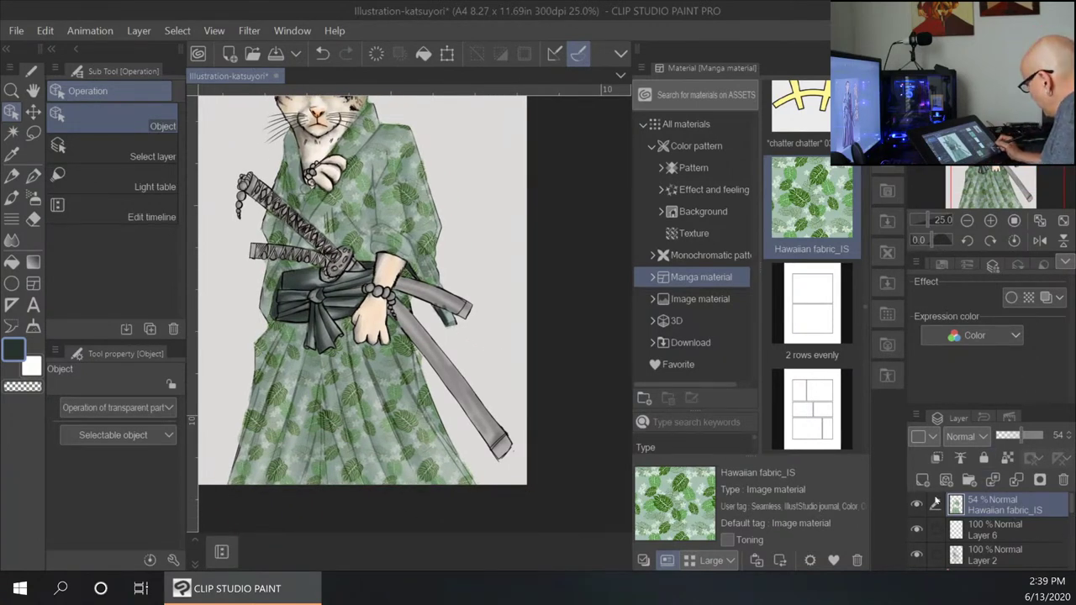
left_click(933, 437)
left_click(1060, 404)
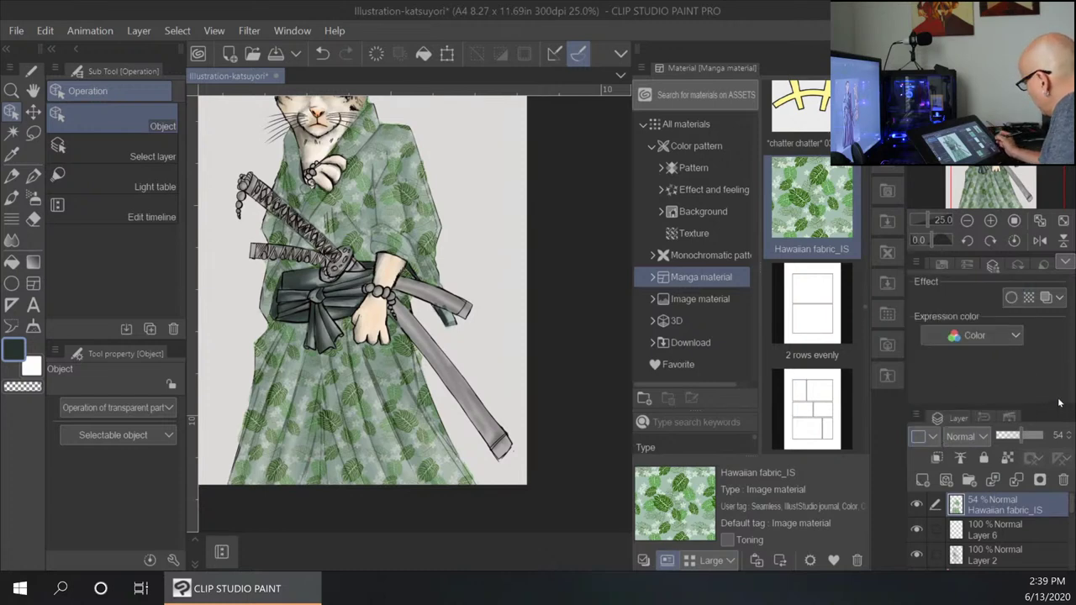
left_click(982, 438)
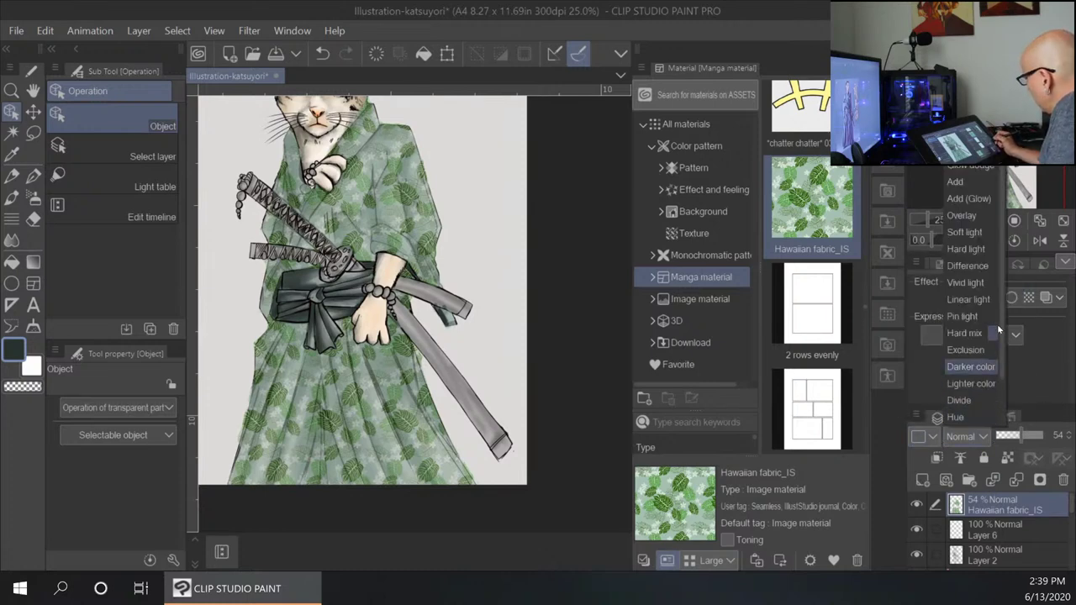
left_click(962, 47)
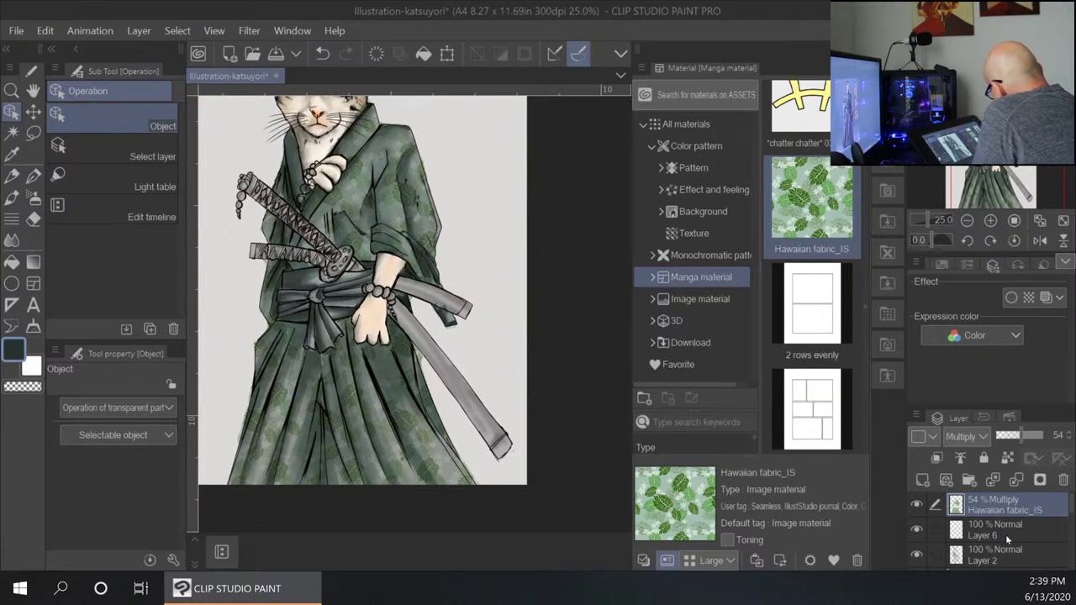
Add a new empty layer directly above Layer 7, below Layer 5.
left_click_drag(1072, 506, 1072, 523)
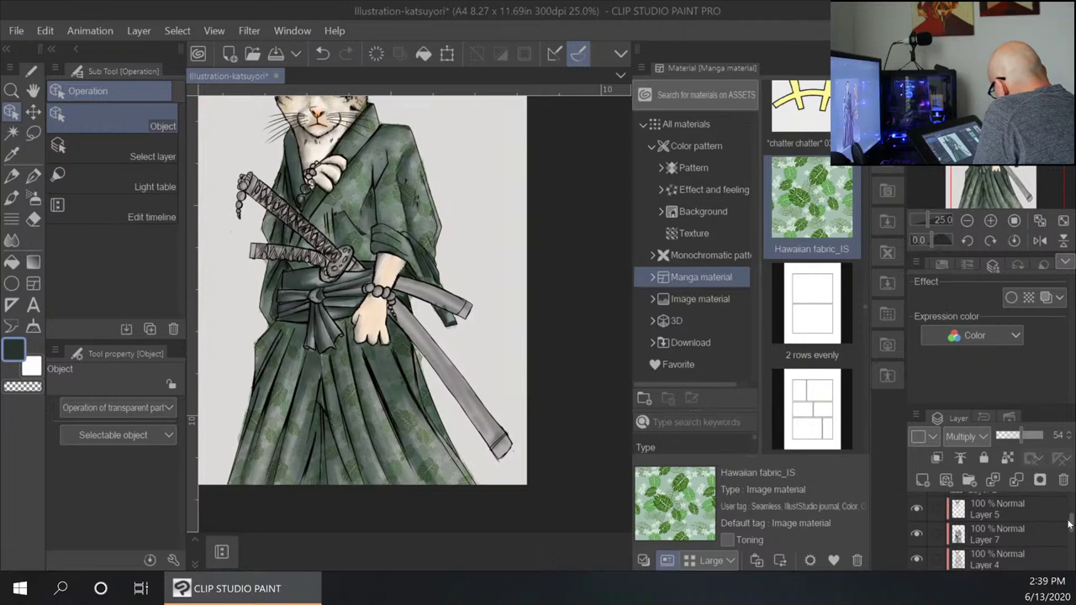
left_click(994, 533)
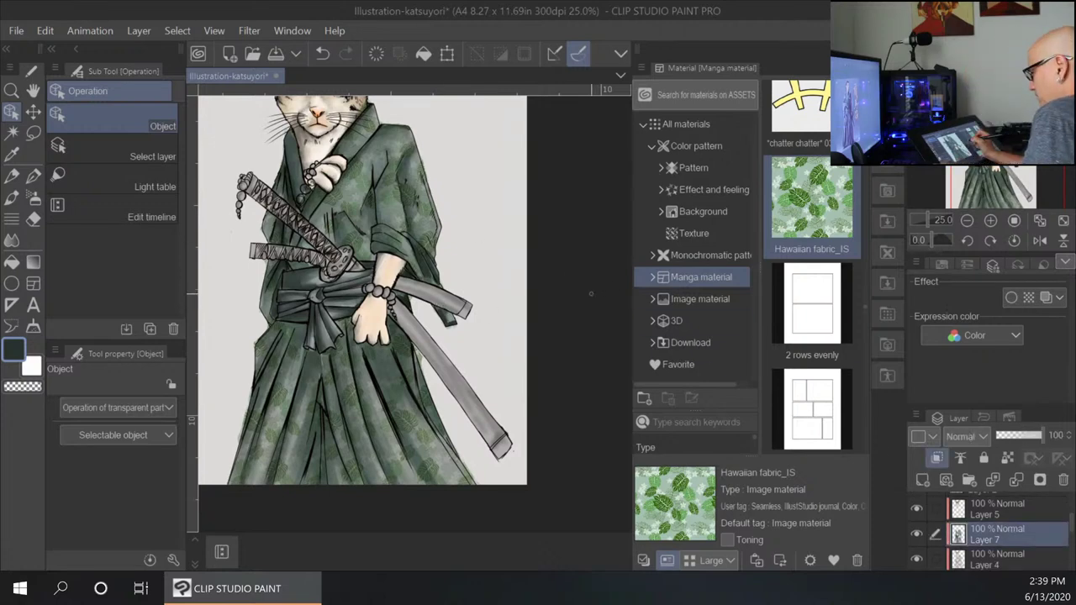
scroll(591, 292, "down", 2)
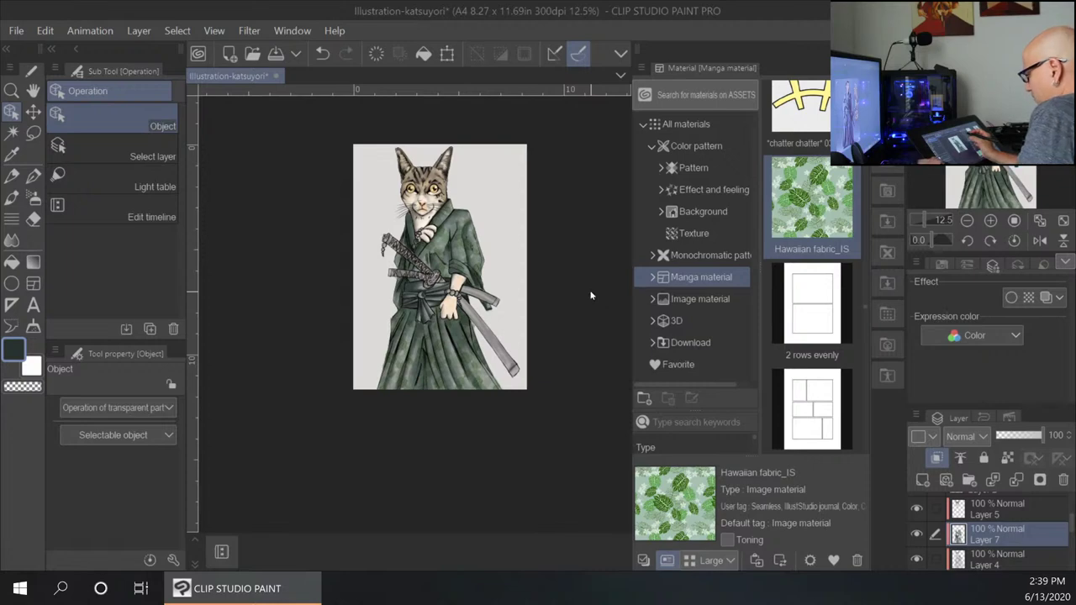
scroll(590, 295, "up", 3)
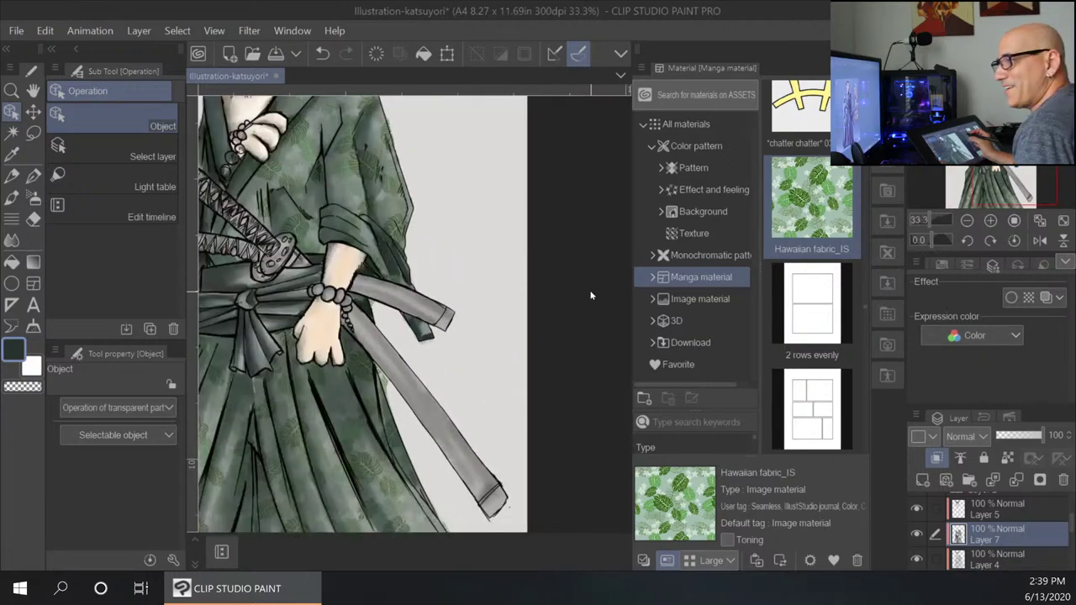
scroll(590, 296, "down", 1)
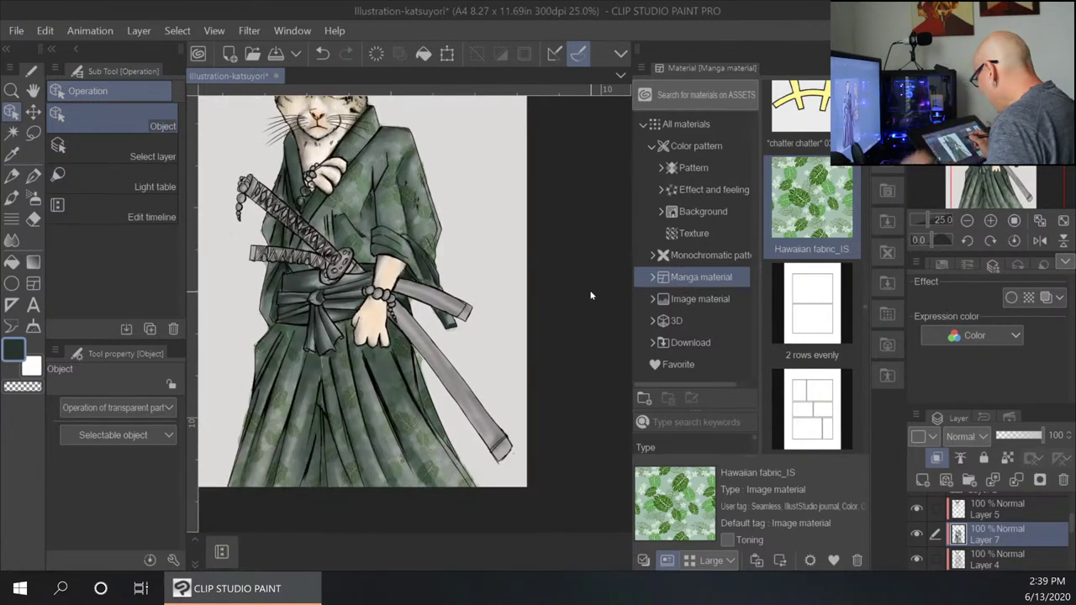
left_click_drag(470, 203, 496, 212)
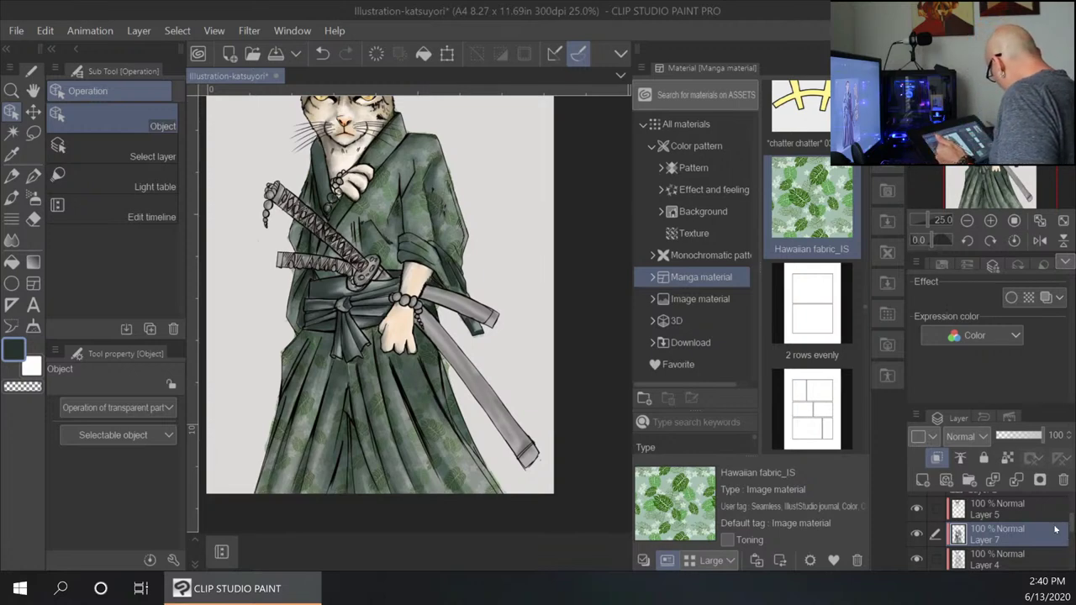
key("ctrl+shift+n")
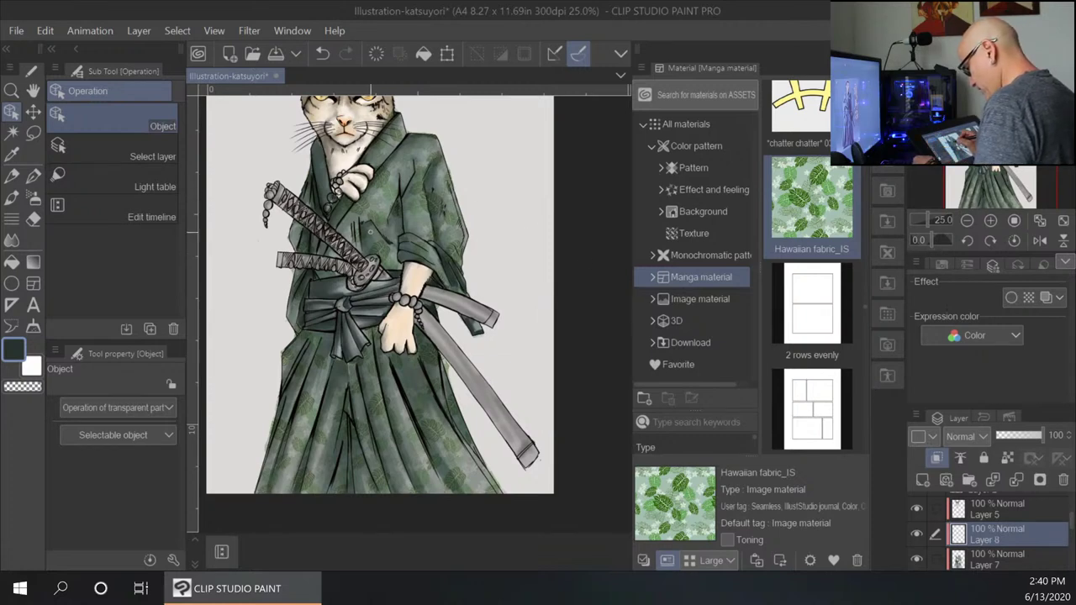
Choose the Dense watercolor brush and set the drawing color to a darker, near-black green.
scroll(374, 240, "up", 2)
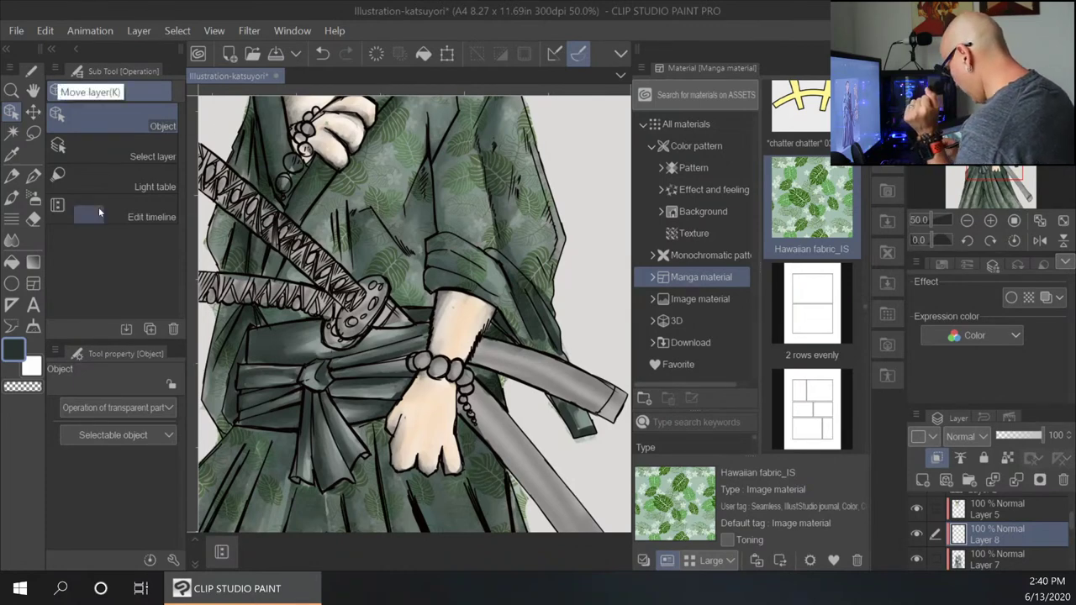
left_click(11, 198)
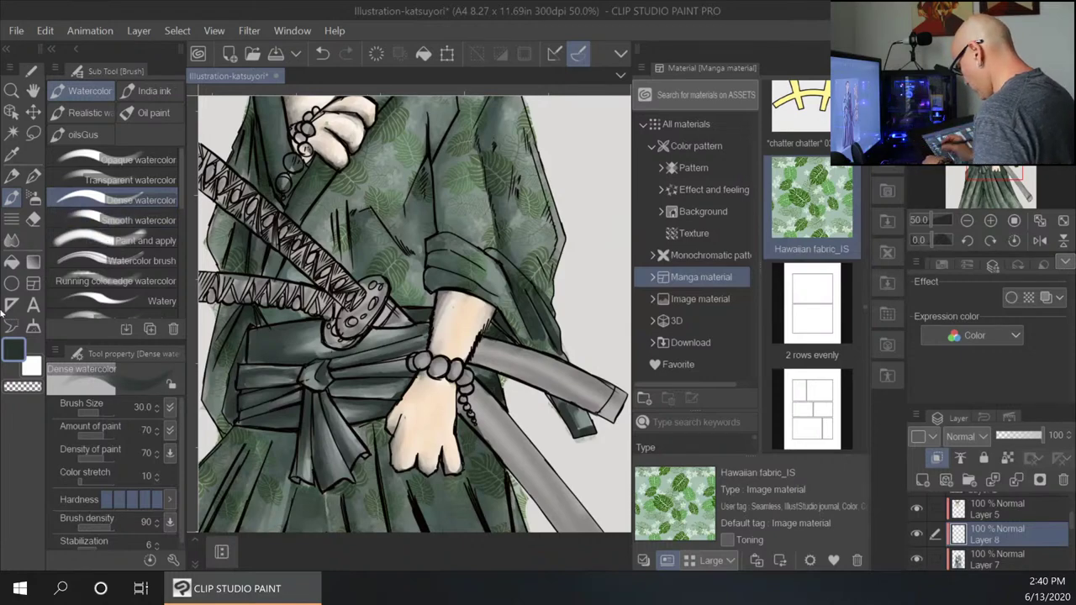
left_click(12, 351)
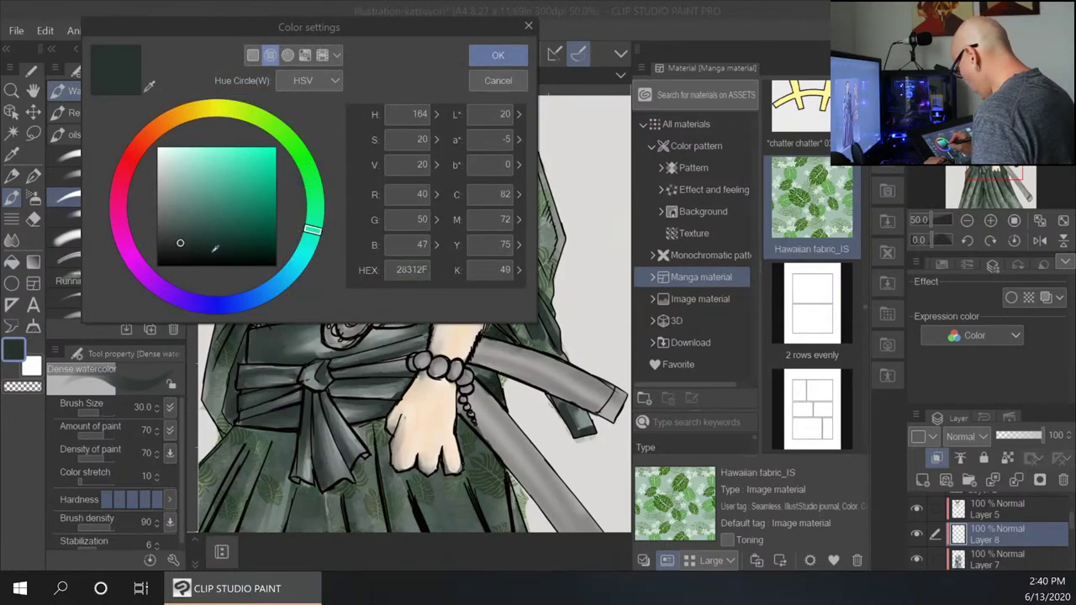
left_click(213, 251)
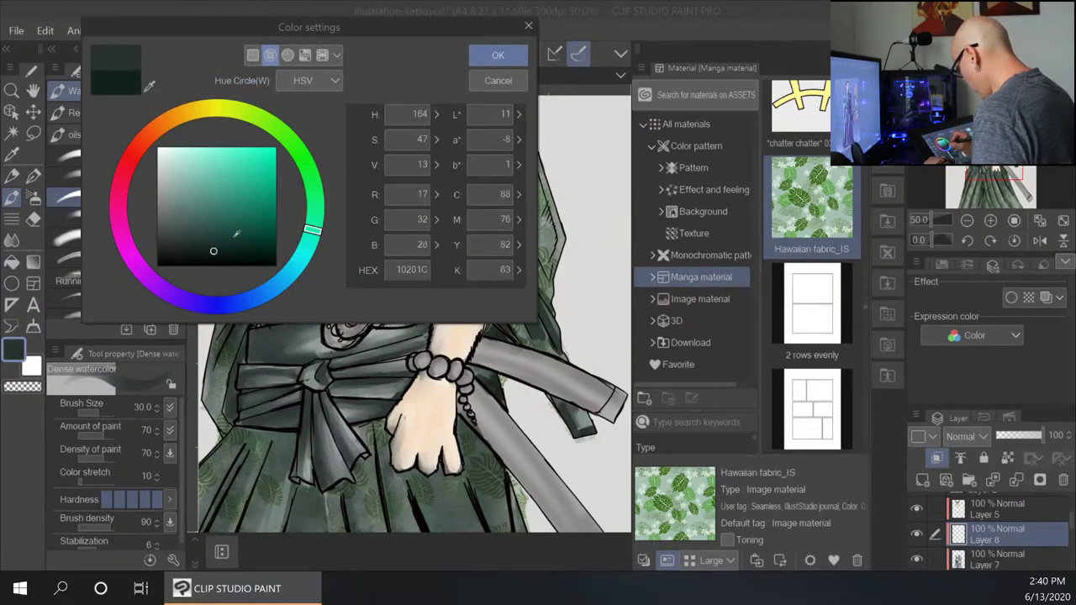
left_click(497, 55)
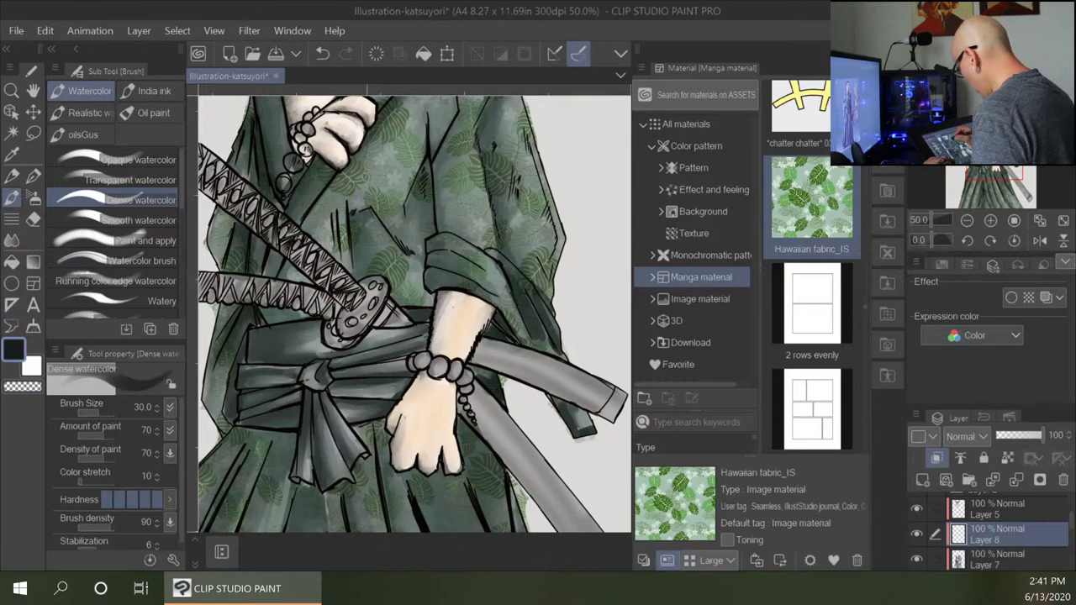
Paint a solid dark upright oval on the robe's chest, with a small dot above it and another below.
mouse_move(368, 178)
left_mouse_down()
mouse_move(357, 215)
mouse_move(358, 186)
mouse_move(385, 221)
mouse_move(354, 224)
mouse_move(370, 194)
mouse_move(370, 220)
left_mouse_up()
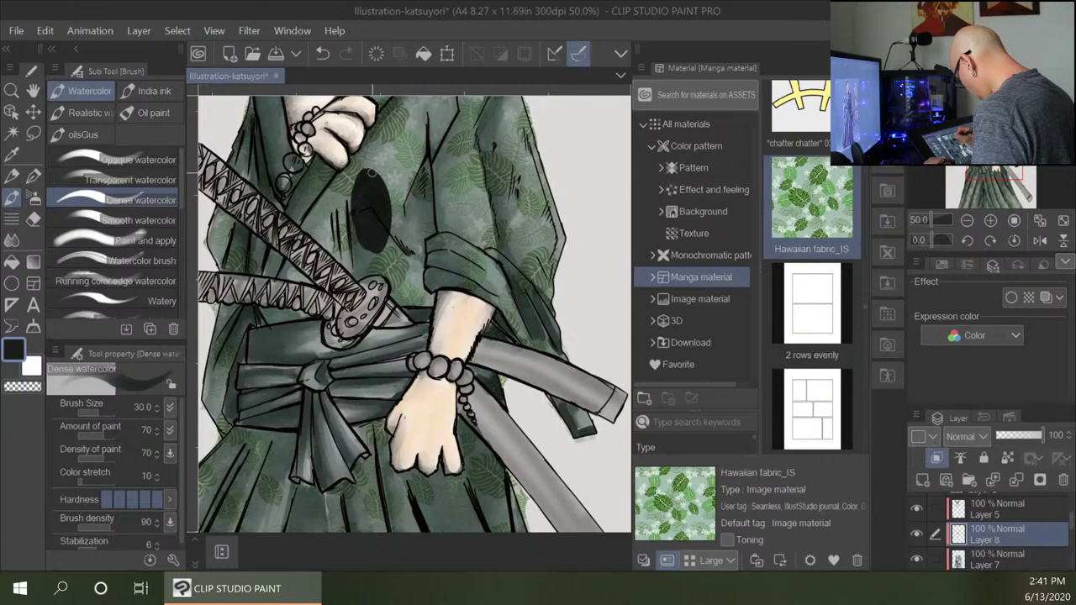
left_click_drag(371, 172, 368, 211)
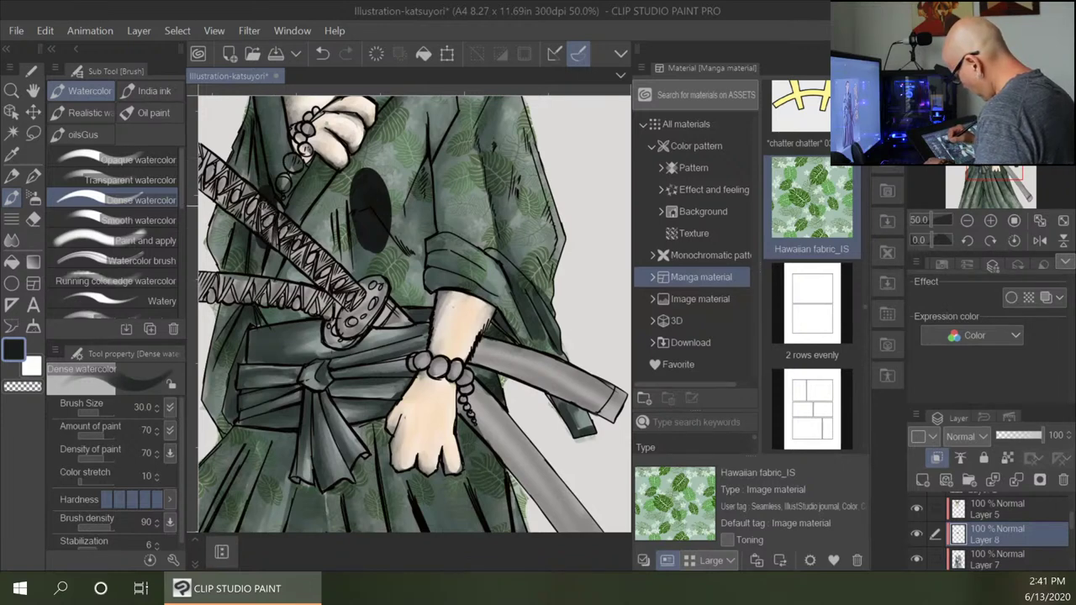
left_click(368, 156)
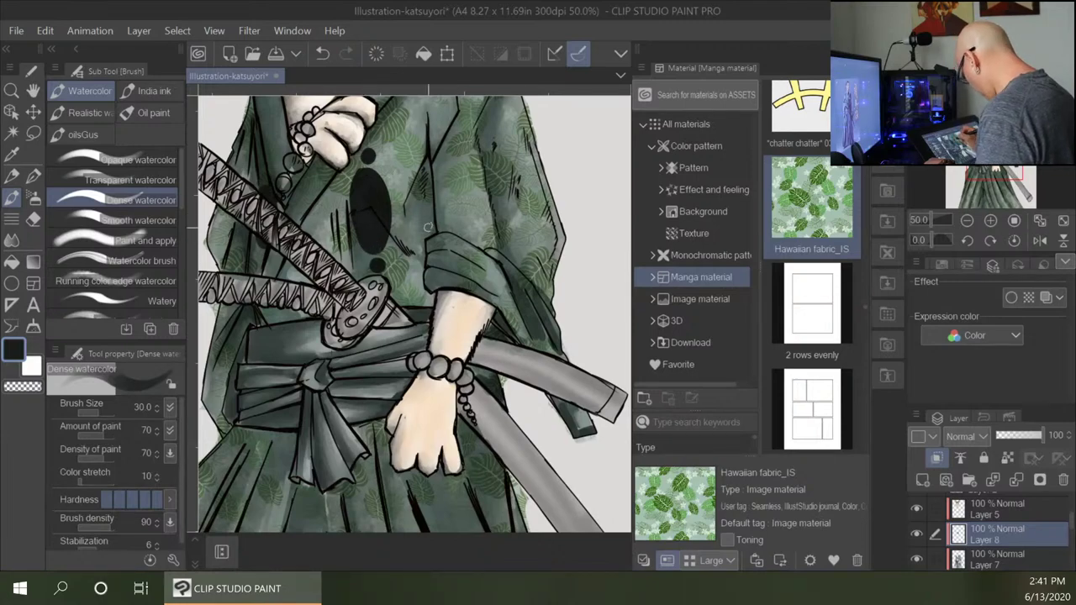
Lower the opacity of Layer 8, which holds the chest emblem, to 68 percent.
key("ctrl+minus")
key("ctrl+minus")
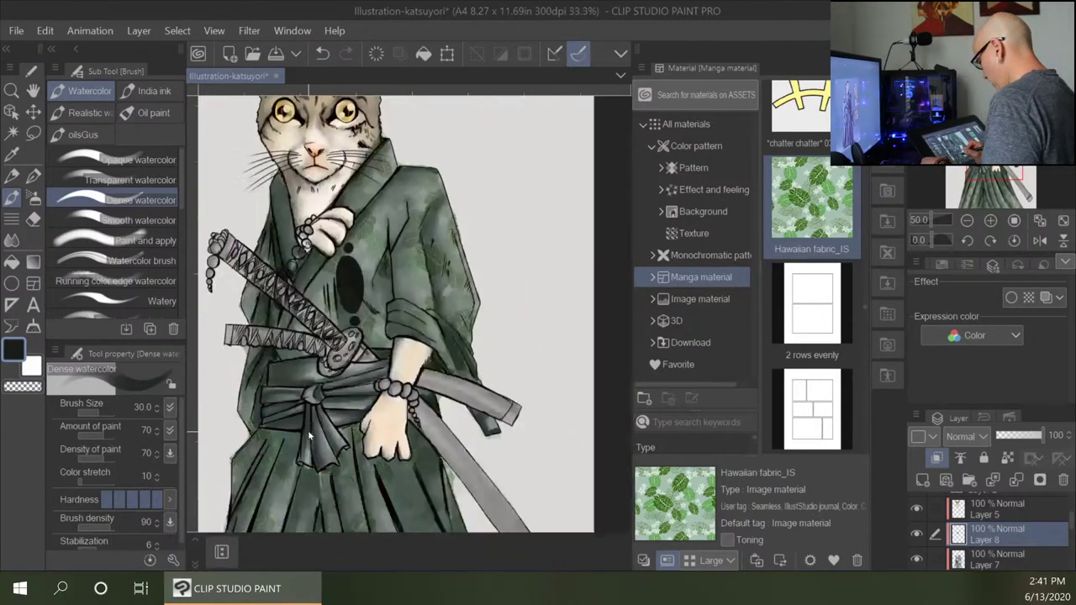
key("ctrl+plus")
key("ctrl+plus")
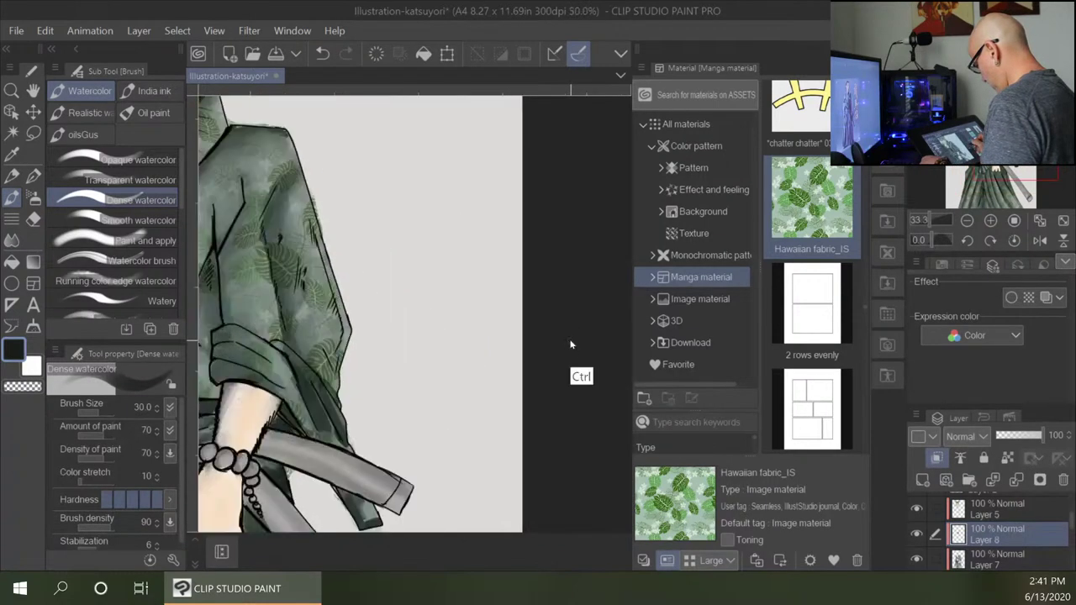
left_click_drag(390, 247, 573, 207)
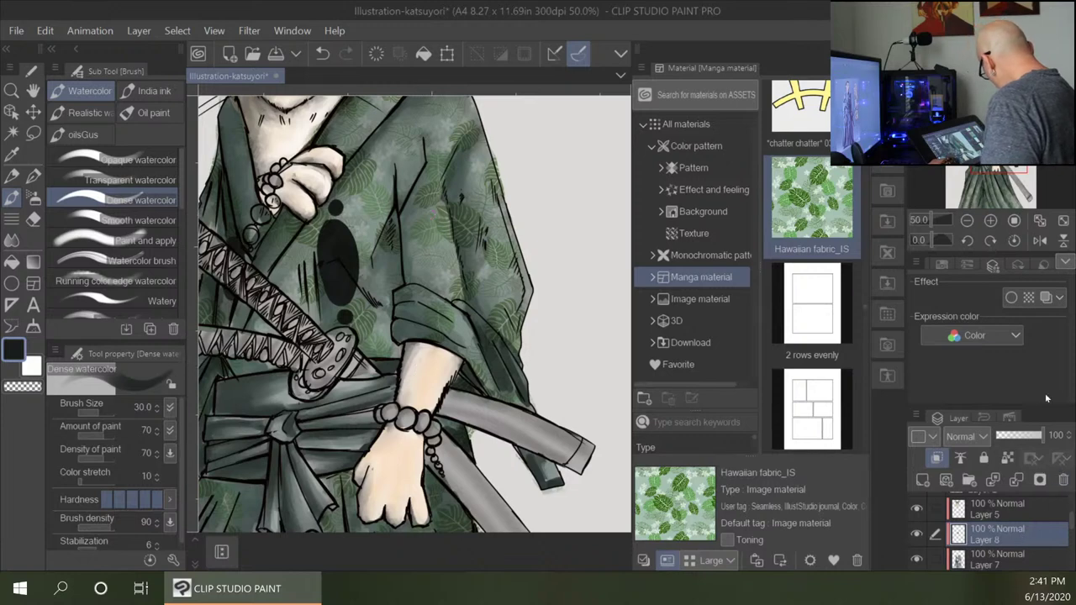
left_click_drag(1043, 436, 1029, 436)
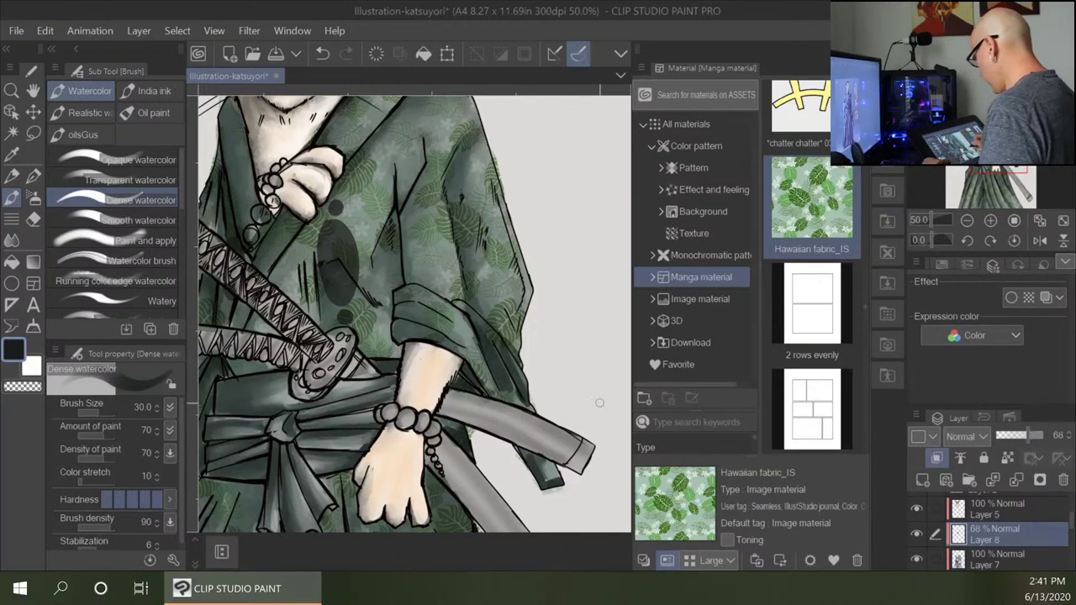
Paint a matching dark oval with small surrounding dots on the upper sleeve, at its outer edge.
key("ctrl+minus")
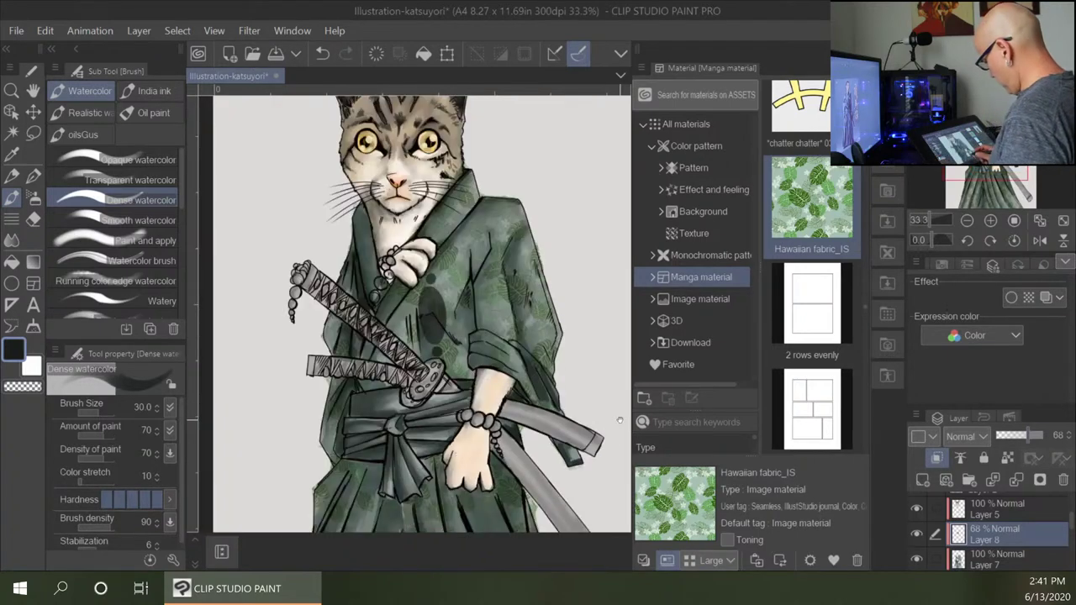
left_click_drag(593, 473, 472, 429)
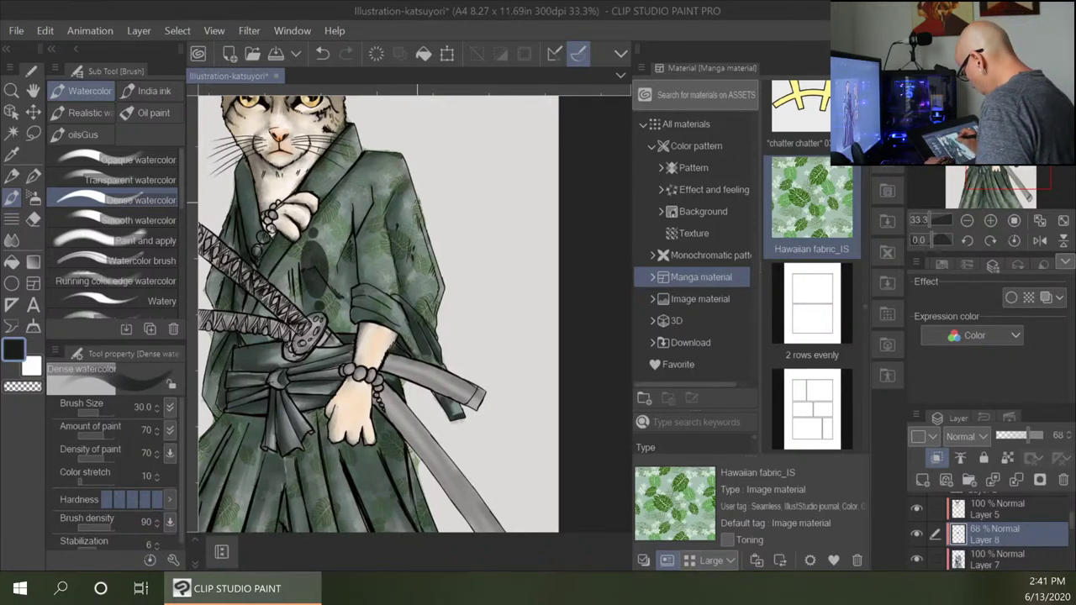
mouse_move(418, 204)
left_mouse_down()
mouse_move(412, 227)
mouse_move(418, 215)
mouse_move(429, 248)
left_mouse_up()
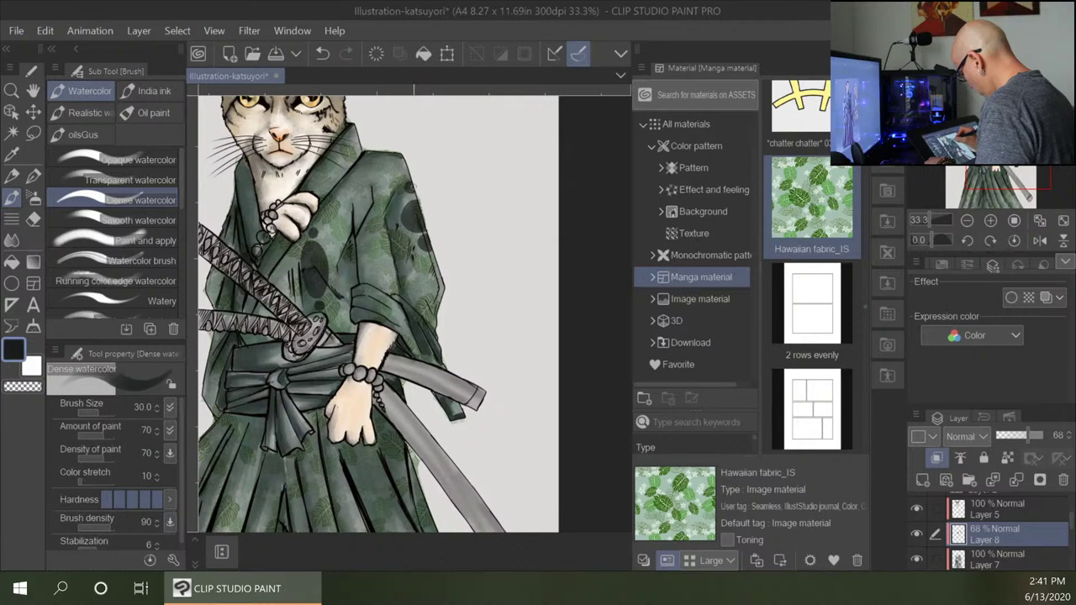
left_click_drag(396, 222, 396, 226)
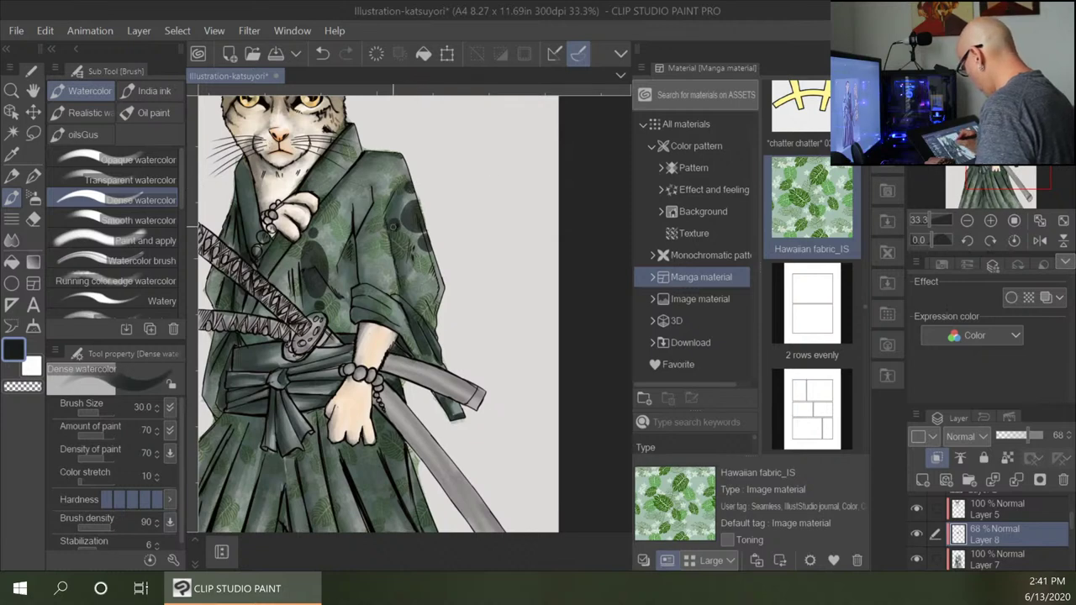
Make Layer 7 the active layer and examine the robe's chest and painted emblem up close.
scroll(386, 255, "down", 1)
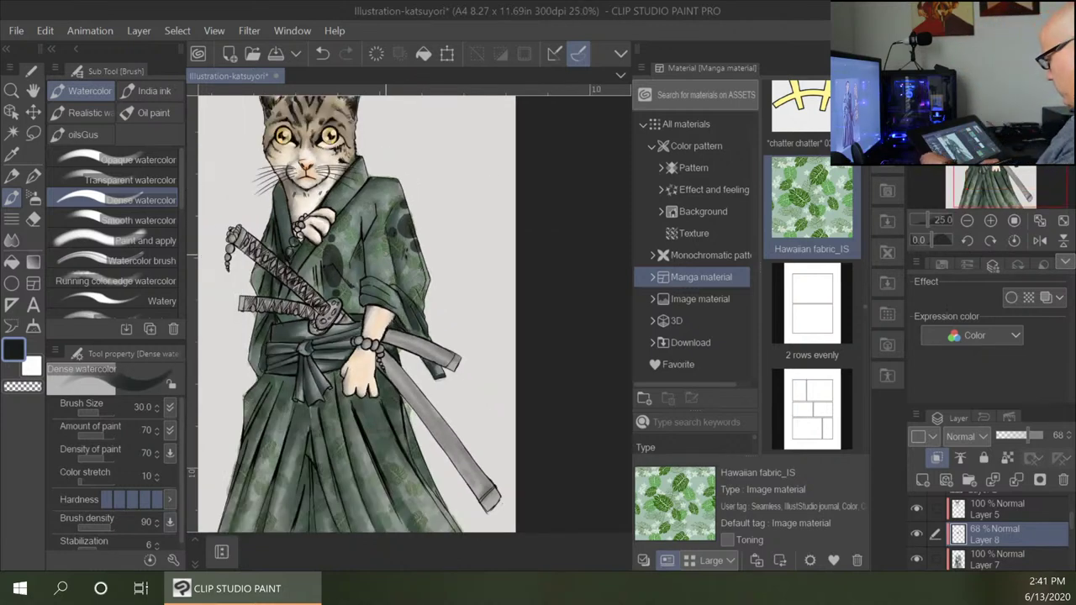
key("ctrl+minus")
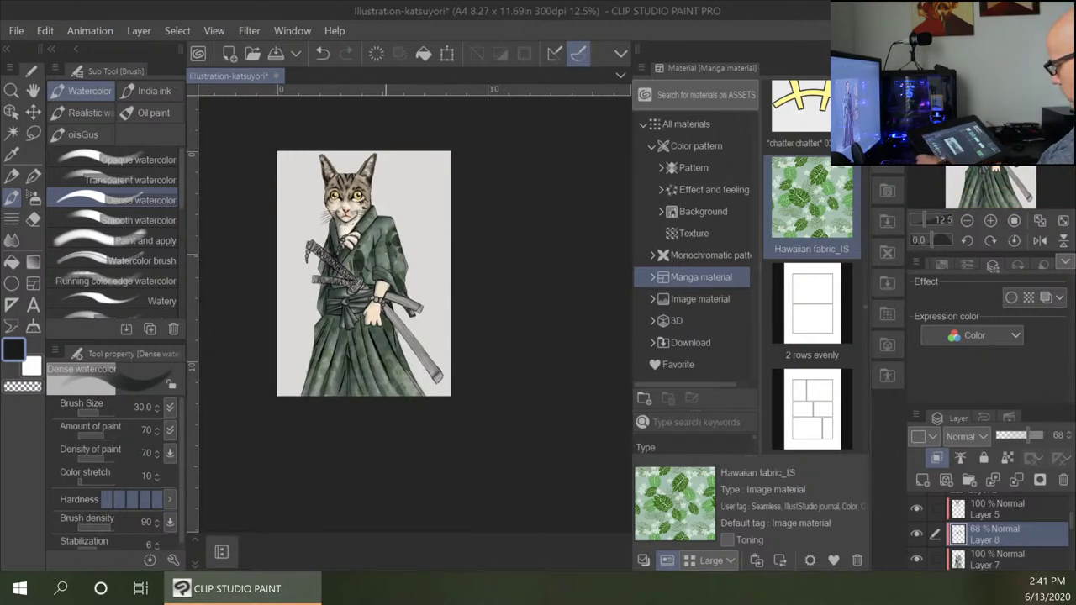
key("ctrl+plus")
key("ctrl+plus")
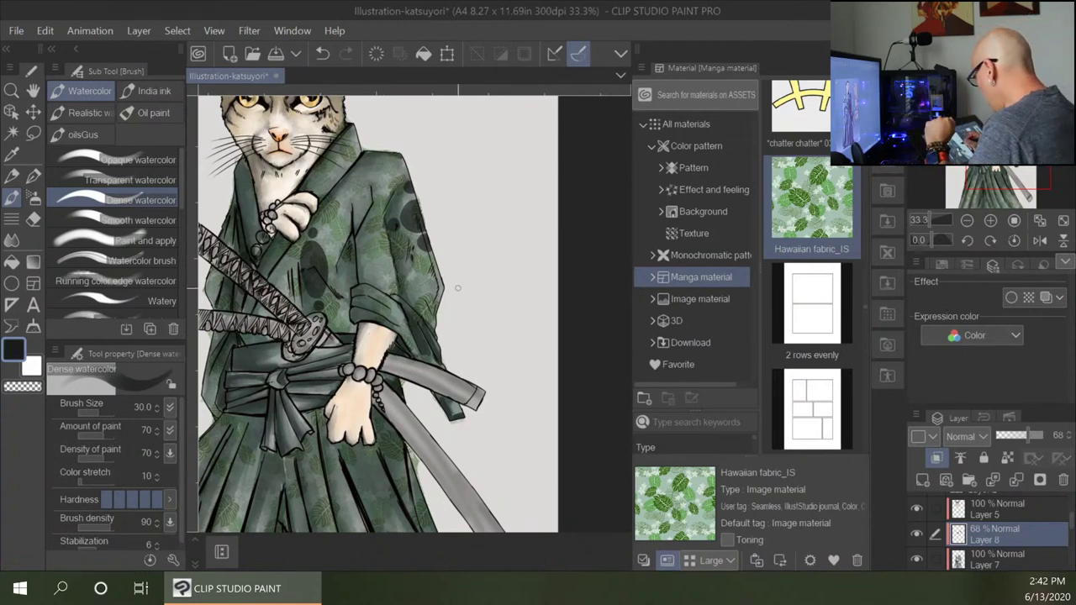
mouse_move(497, 415)
left_mouse_down()
mouse_move(534, 128)
mouse_move(519, 432)
mouse_move(508, 428)
left_mouse_up()
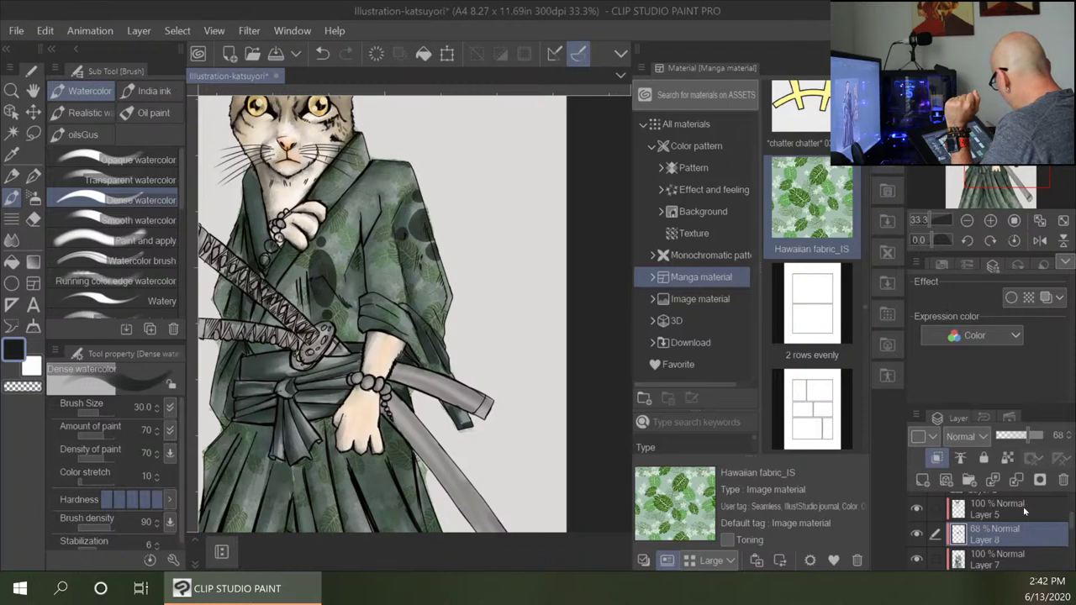
left_click(1026, 557)
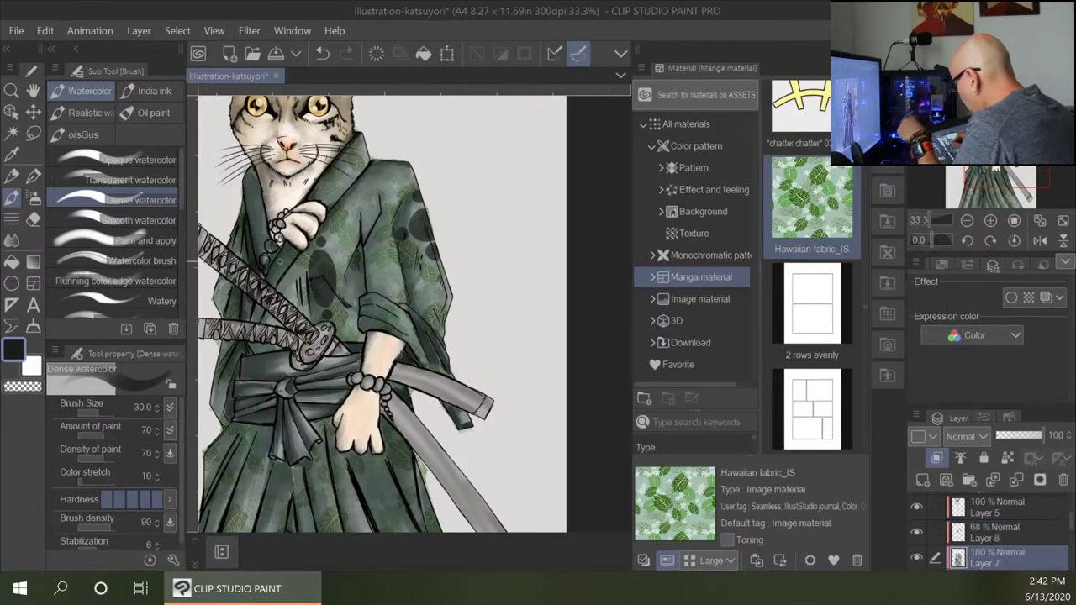
scroll(382, 312, "down", 3)
scroll(382, 311, "up", 3)
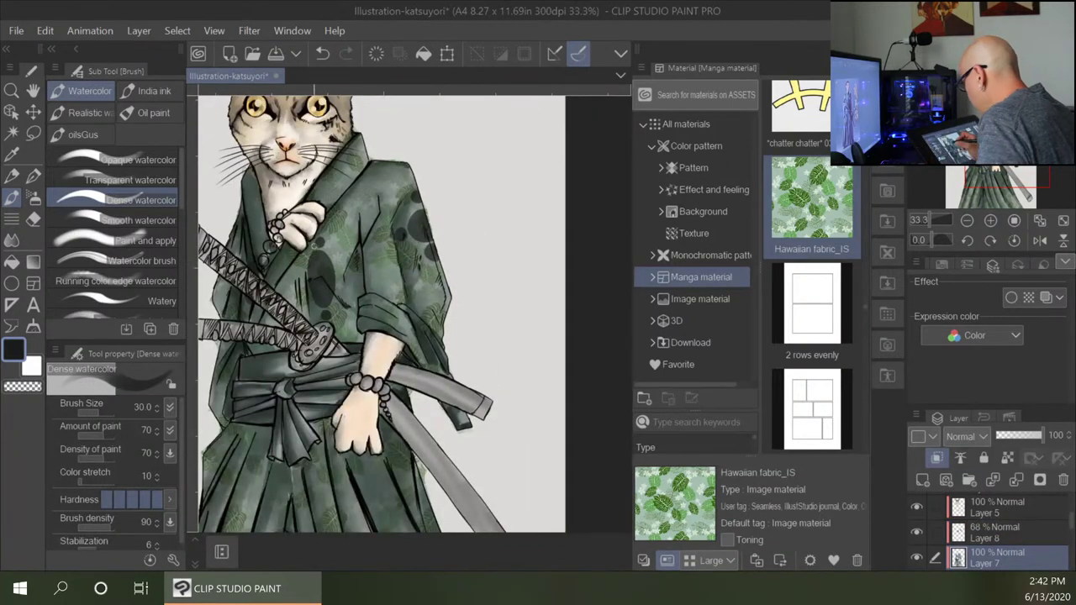
scroll(311, 246, "up", 2)
left_click_drag(334, 227, 440, 205)
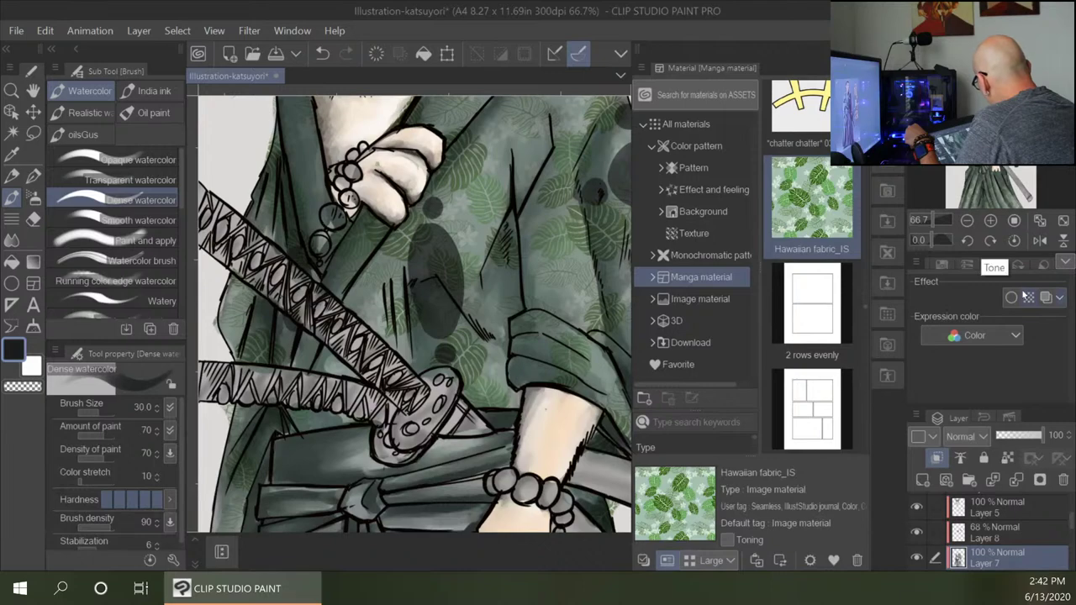
Collapse the Material palette and set the drawing colour to medium brown, hex 644622.
left_click(864, 49)
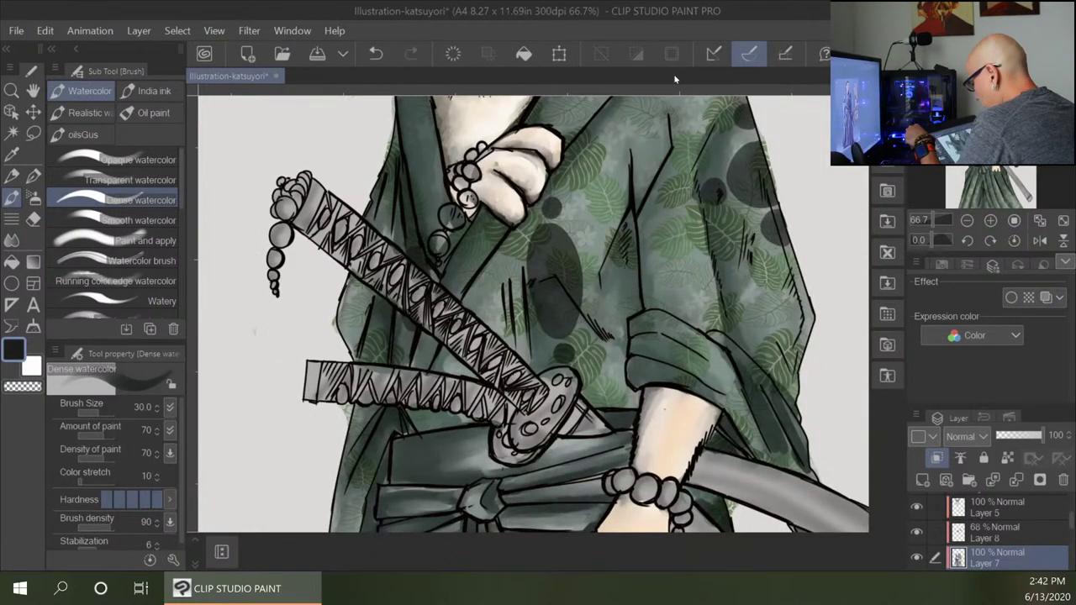
double_click(13, 355)
left_click(165, 126)
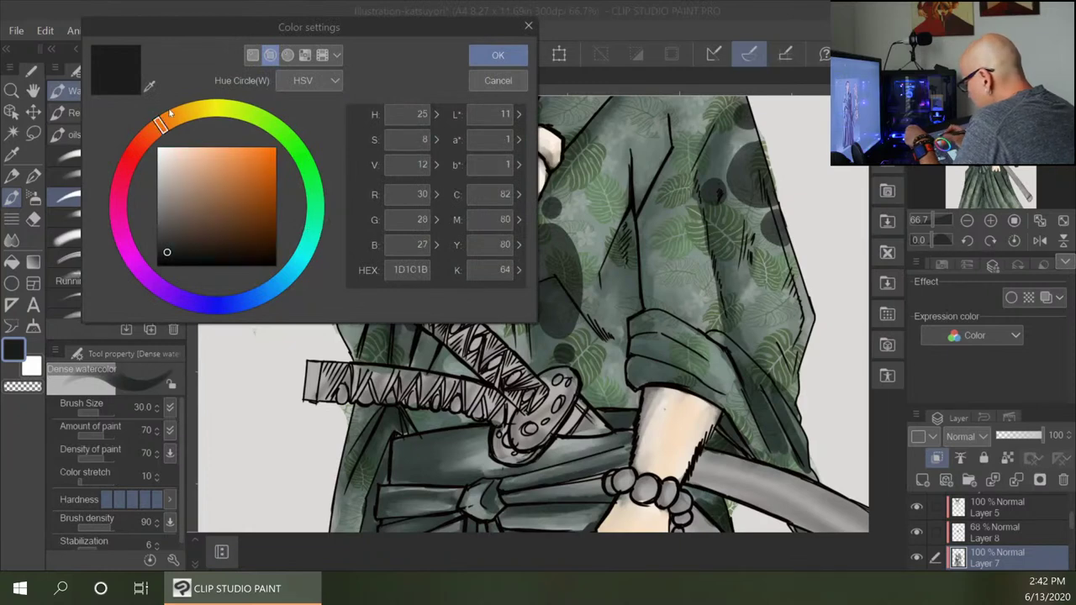
left_click(171, 118)
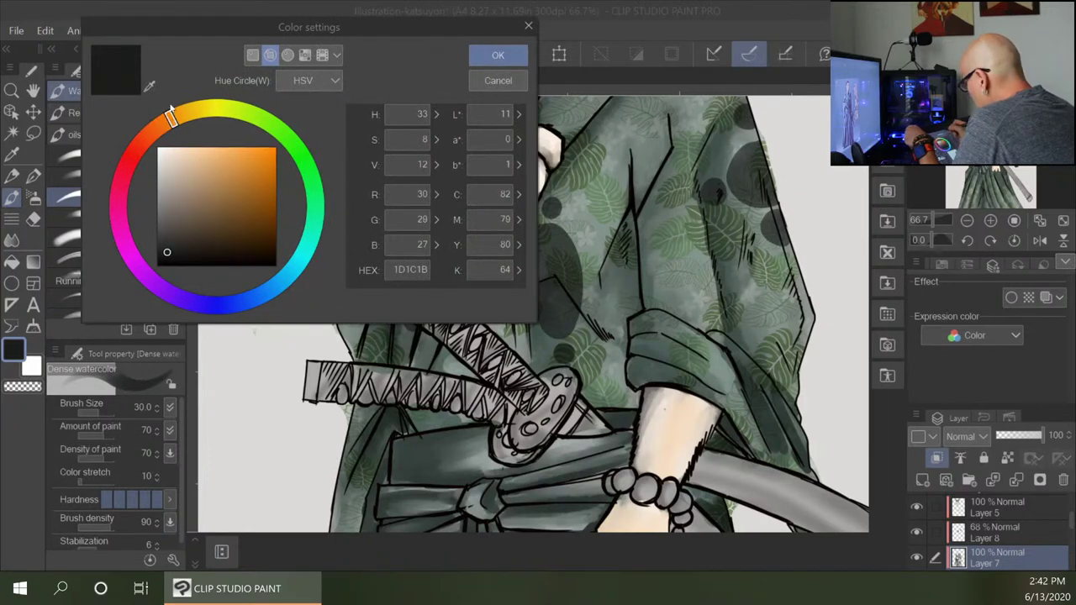
left_click(199, 156)
left_click_drag(202, 160, 237, 219)
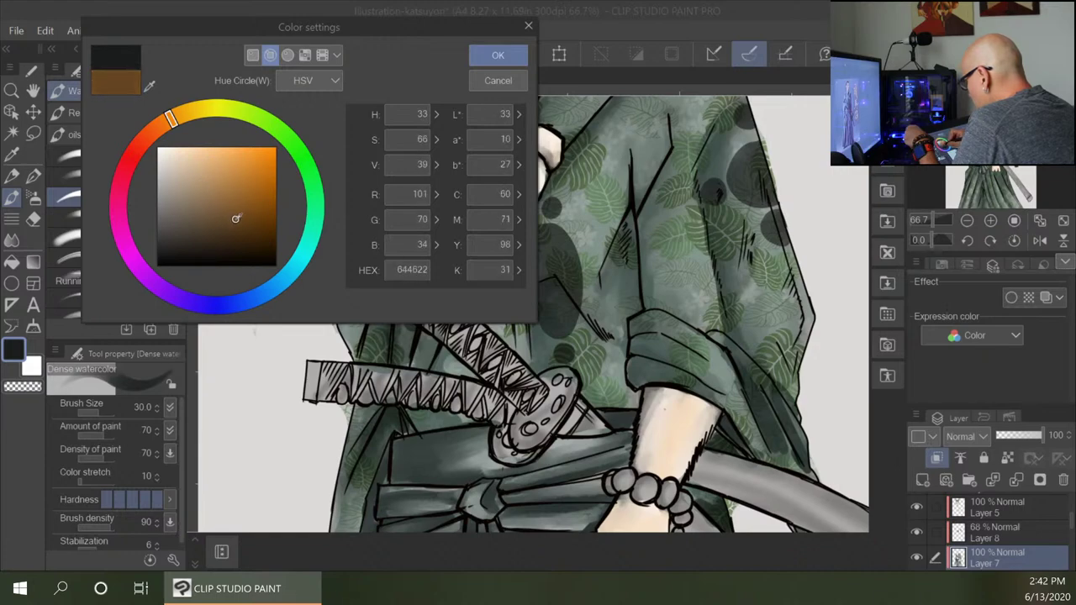
left_click(515, 53)
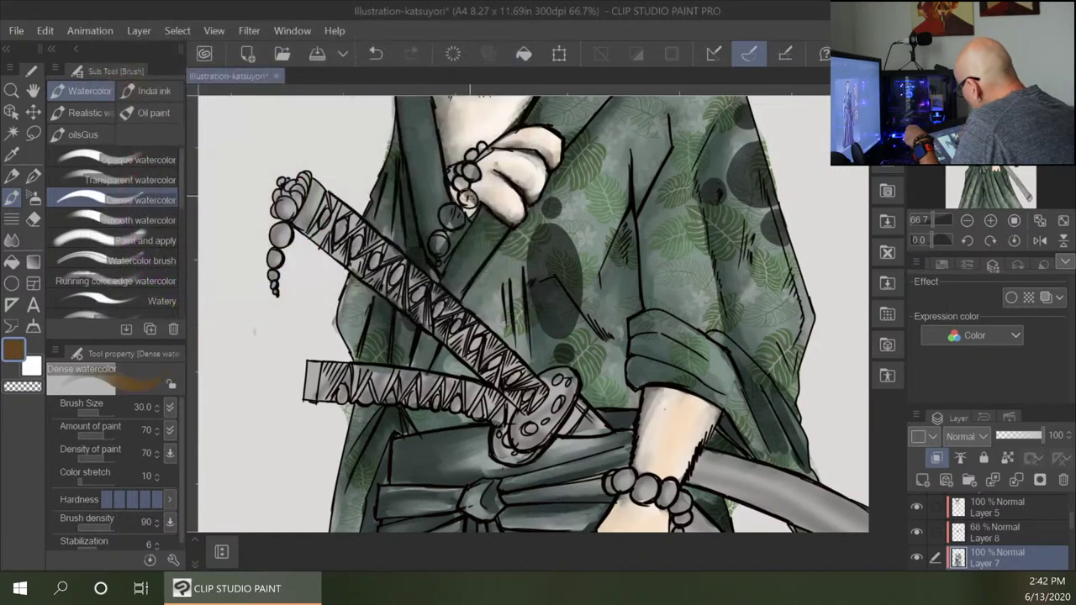
Paint the beads at the raised hand, around the lowered wrist and hanging from the sword pommel in flat brown.
mouse_move(465, 192)
left_mouse_down()
mouse_move(469, 203)
mouse_move(467, 172)
mouse_move(455, 169)
mouse_move(475, 151)
mouse_move(454, 218)
mouse_move(467, 224)
mouse_move(474, 173)
left_mouse_up()
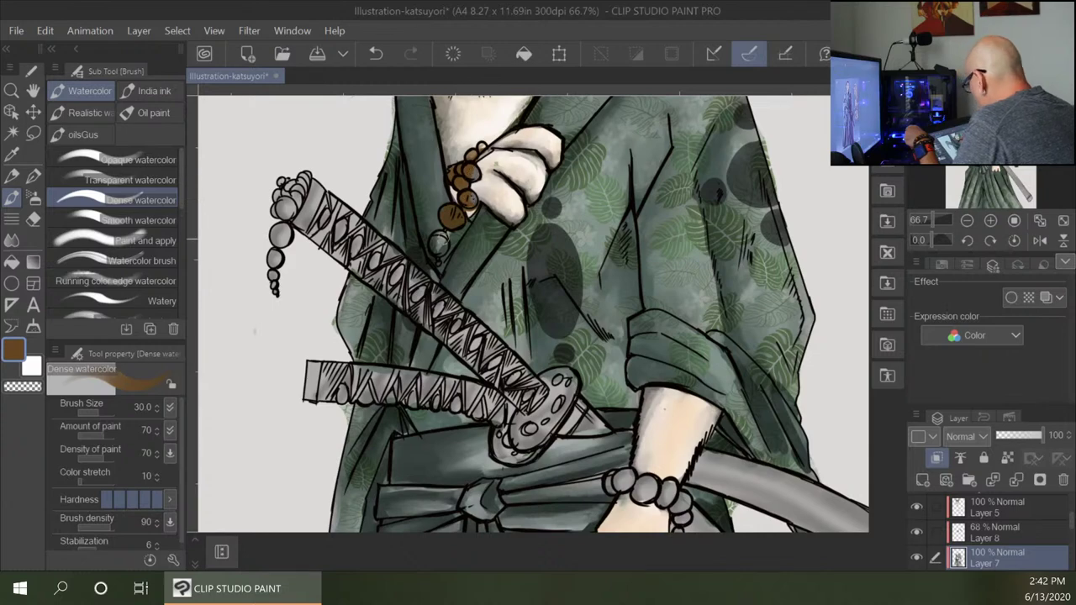
left_click_drag(442, 239, 435, 244)
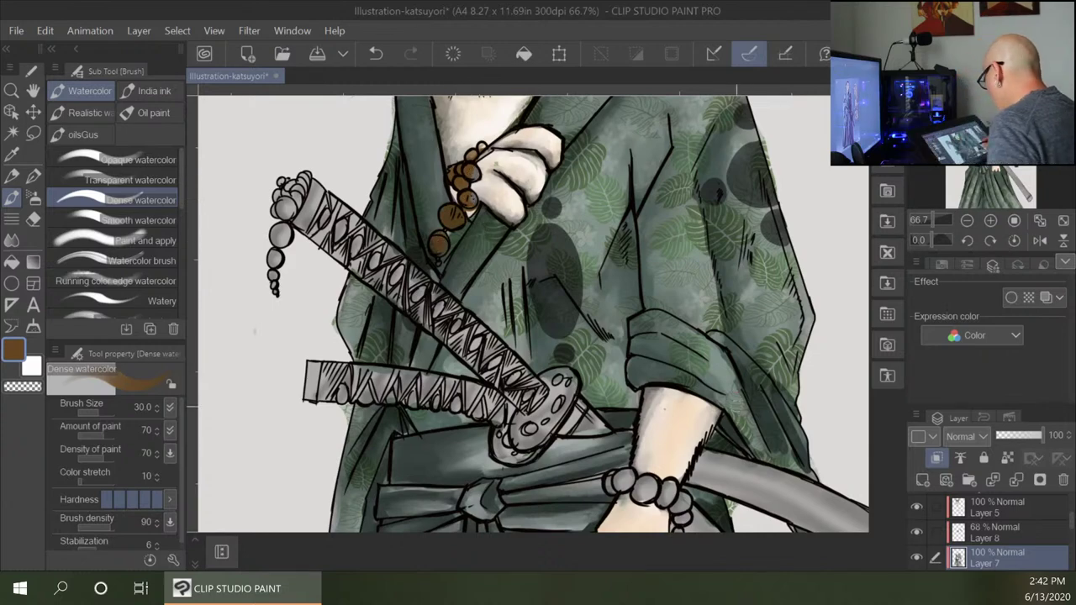
left_click_drag(795, 487, 725, 314)
mouse_move(545, 309)
left_mouse_down()
mouse_move(582, 312)
mouse_move(579, 325)
mouse_move(596, 317)
mouse_move(594, 327)
mouse_move(601, 311)
mouse_move(627, 316)
mouse_move(608, 327)
mouse_move(628, 396)
left_mouse_up()
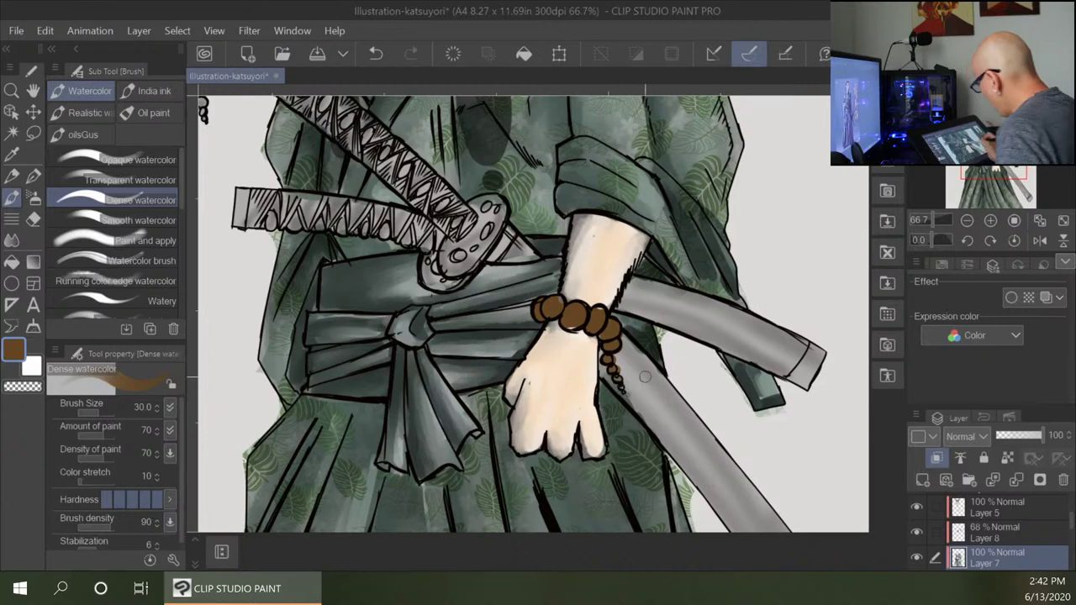
mouse_move(596, 168)
left_mouse_down()
mouse_move(599, 193)
mouse_move(709, 344)
left_mouse_up()
left_click_drag(328, 229, 318, 297)
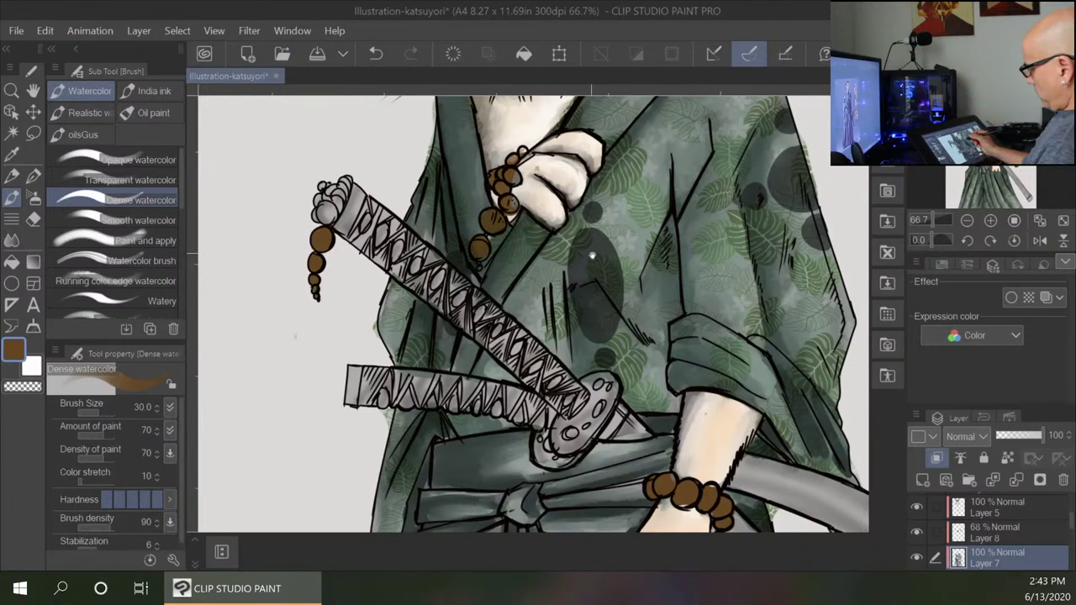
Shade the beads at the raised hand and sword pommel with darker brown 462D0E at brush size 17.
left_click_drag(592, 266, 516, 327)
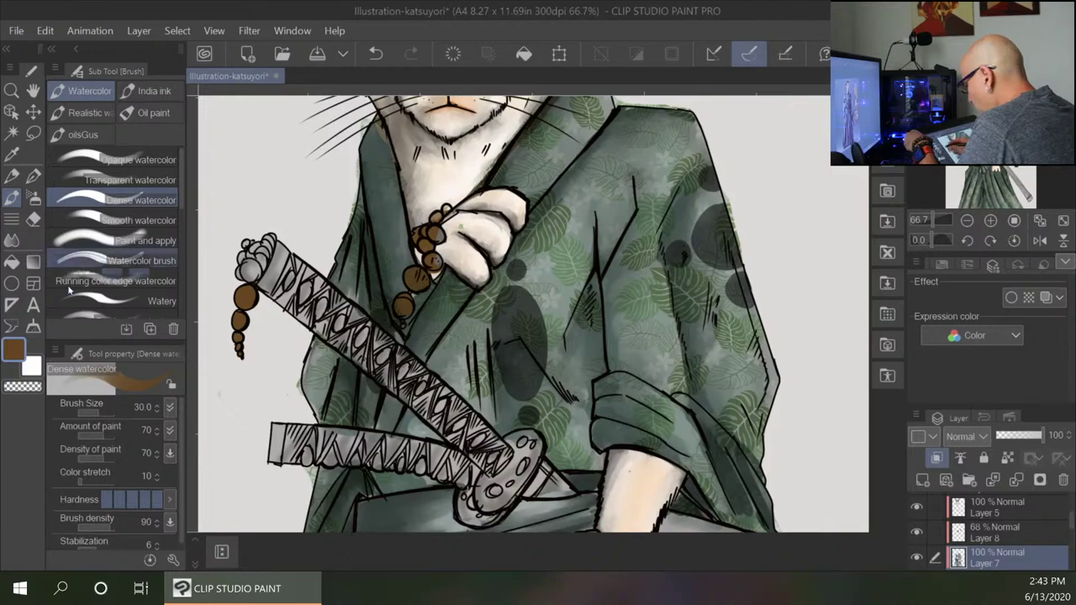
double_click(11, 352)
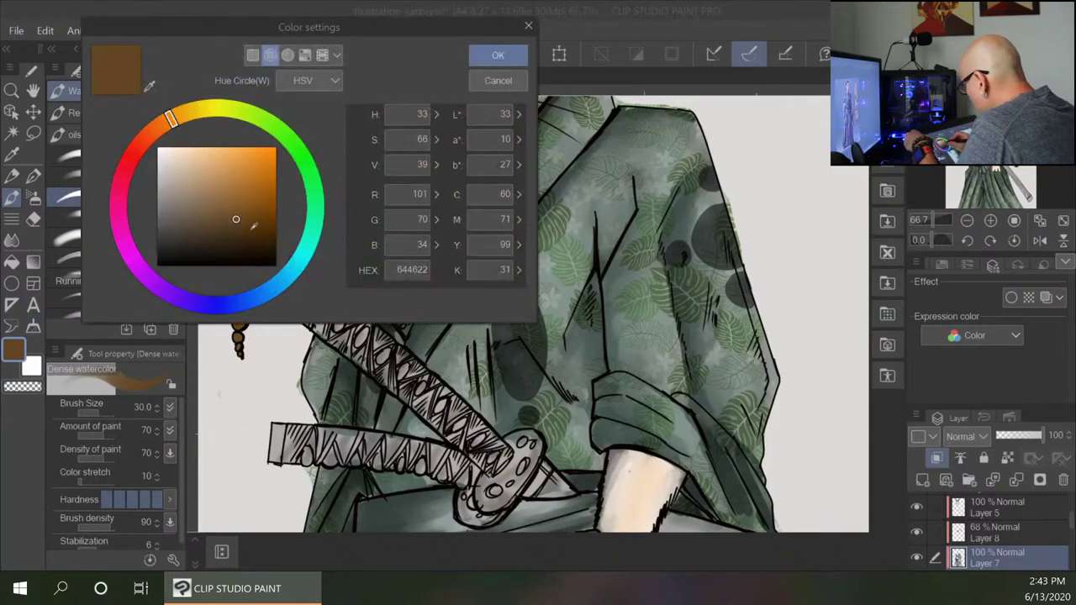
left_click(253, 227)
left_click(497, 55)
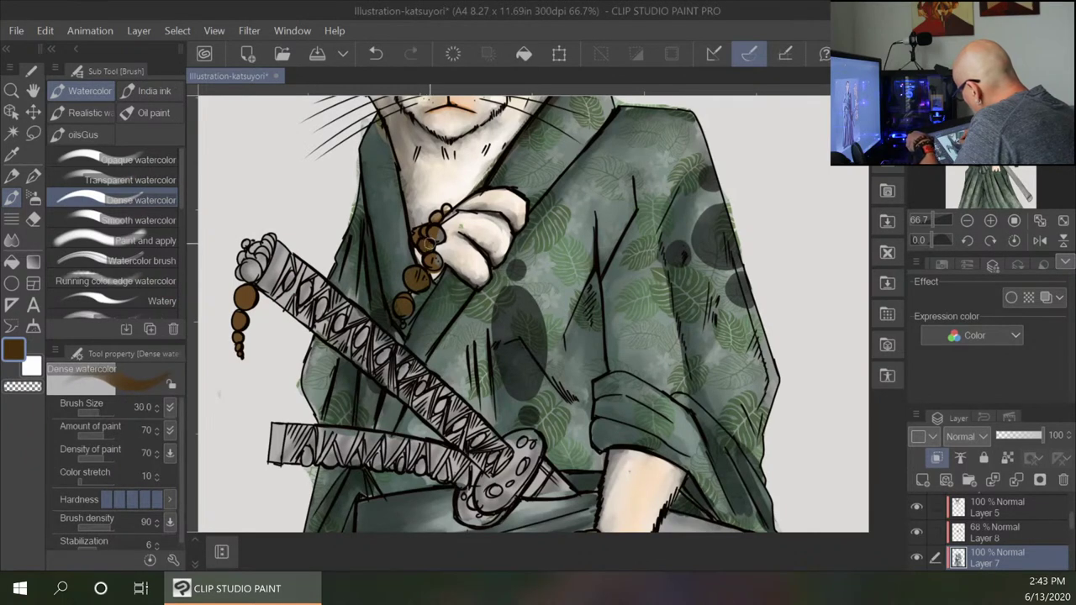
key("bracketleft")
key("bracketleft")
key("bracketleft")
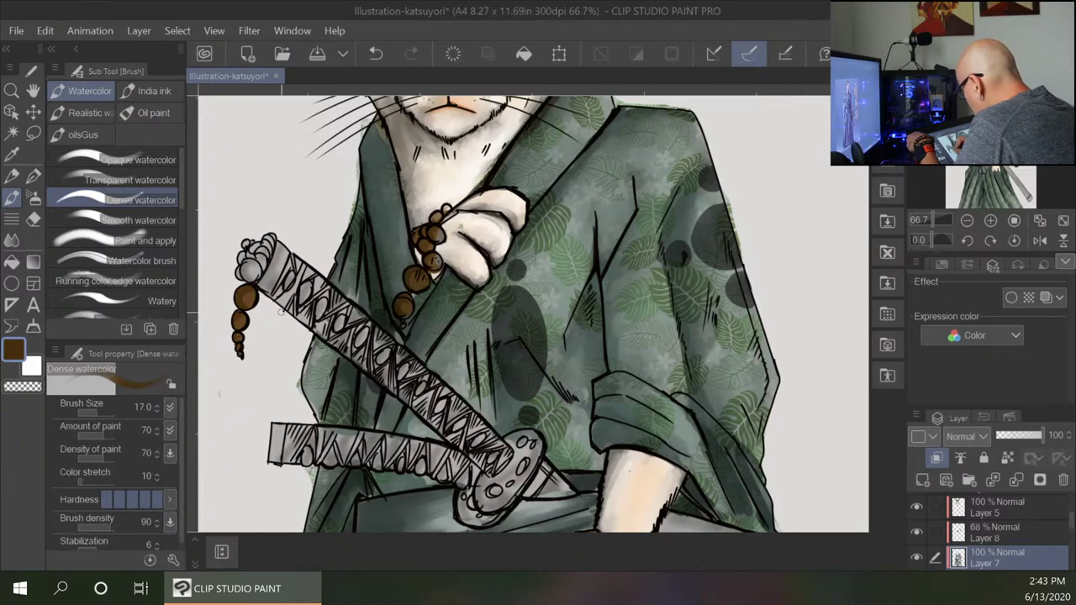
Shade the edges of the wrist bracelet's beads and its small dangling beads with the dark brown.
left_click_drag(818, 454, 660, 117)
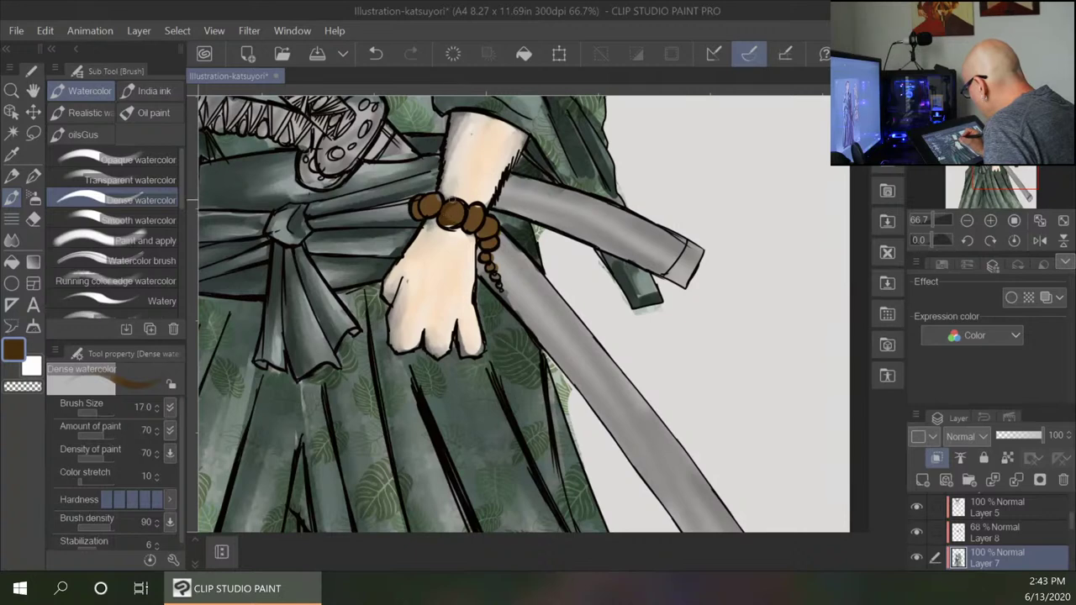
mouse_move(433, 196)
left_mouse_down()
mouse_move(479, 208)
mouse_move(494, 240)
left_mouse_up()
left_click(490, 265)
left_click(495, 275)
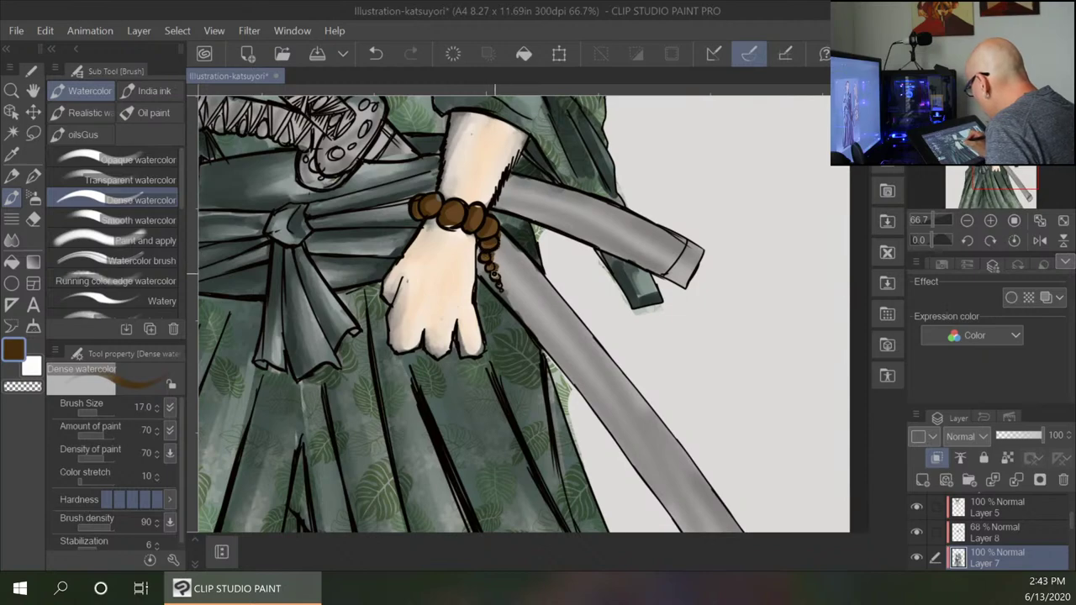
left_click(502, 286)
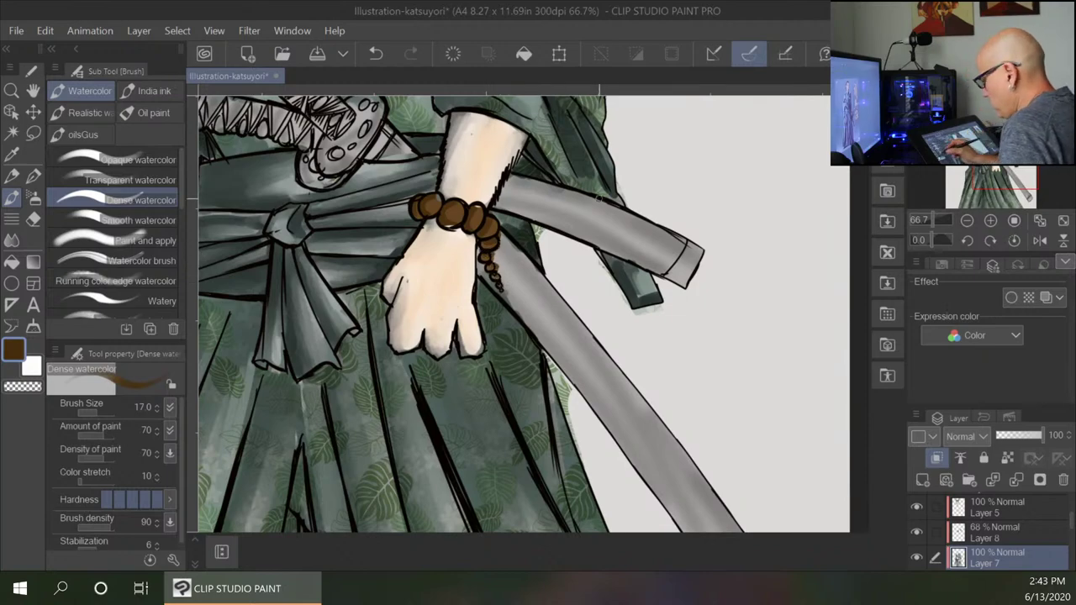
Deepen the shadows on the wrist bracelet's beads with a near-black brown at brush size 15.
left_click(13, 350)
left_click(265, 247)
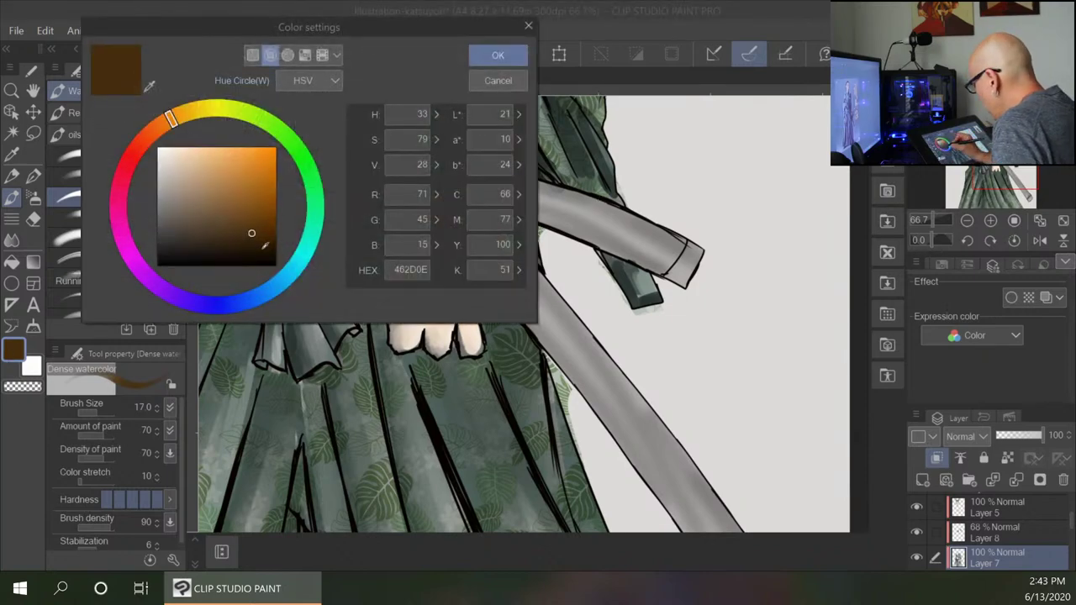
left_click(498, 55)
left_click_drag(448, 262, 533, 355)
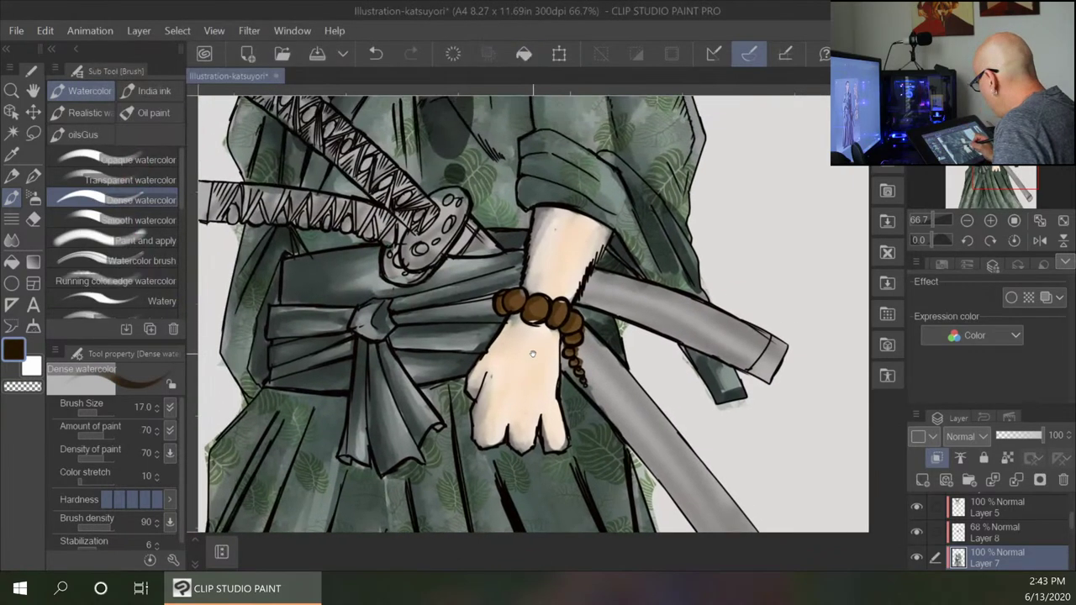
scroll(520, 297, "up", 1)
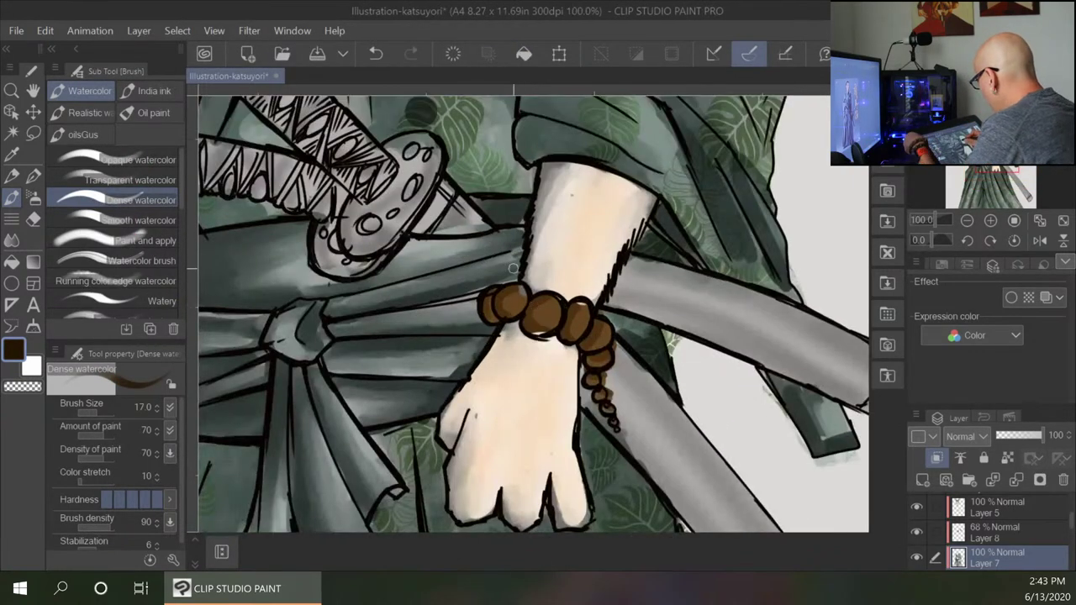
key("]")
key("bracketleft")
key("bracketleft")
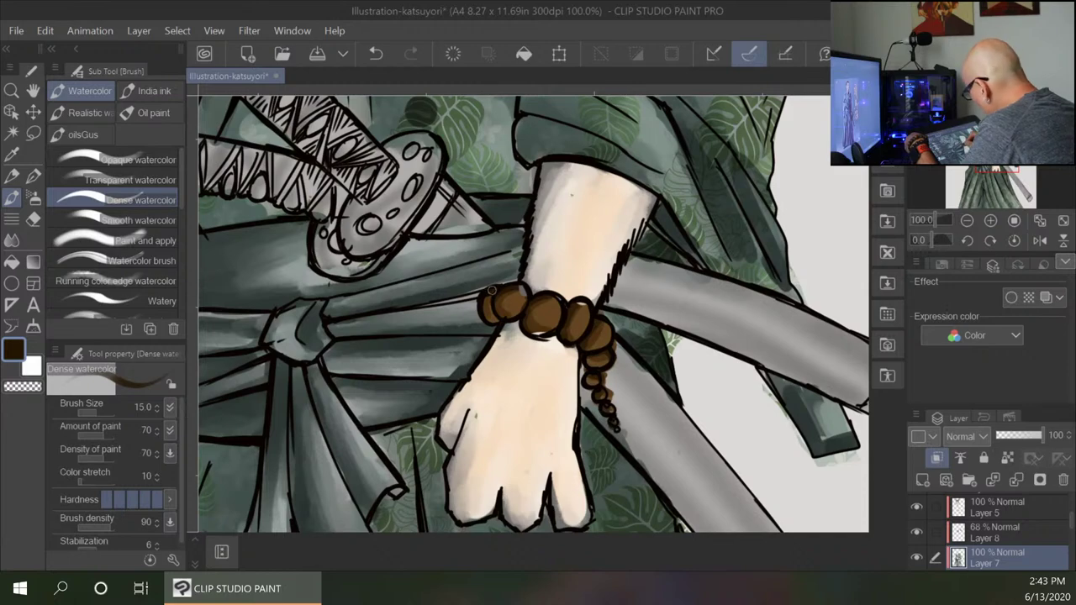
Deepen the shadows on the sword pommel's beads and the raised hand's beads with the near-black brown.
mouse_move(334, 251)
left_mouse_down()
mouse_move(722, 269)
mouse_move(527, 522)
left_mouse_up()
left_click_drag(431, 296, 512, 369)
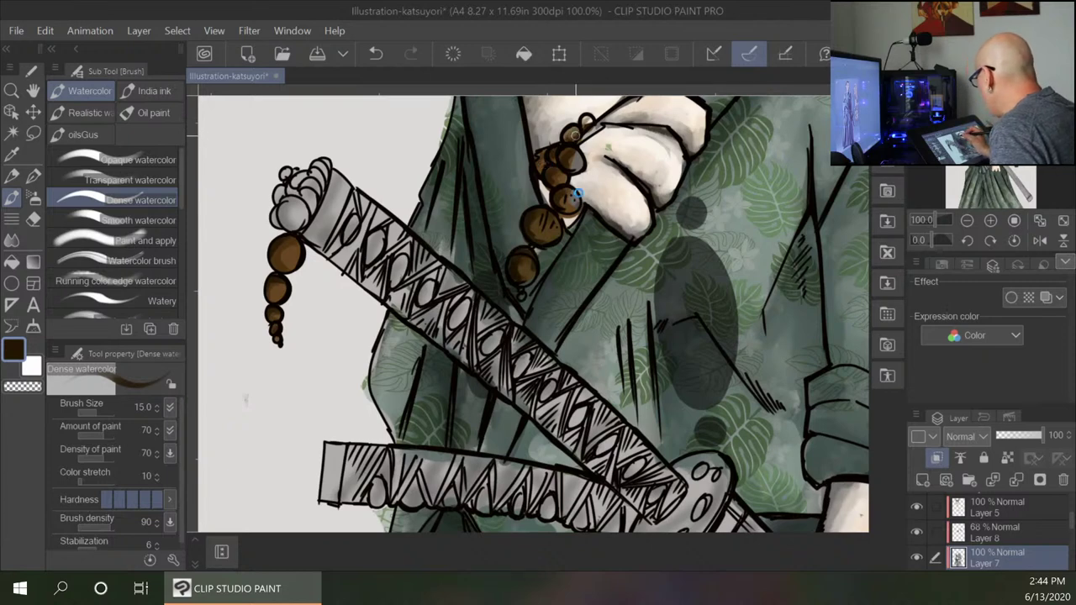
left_click(575, 135)
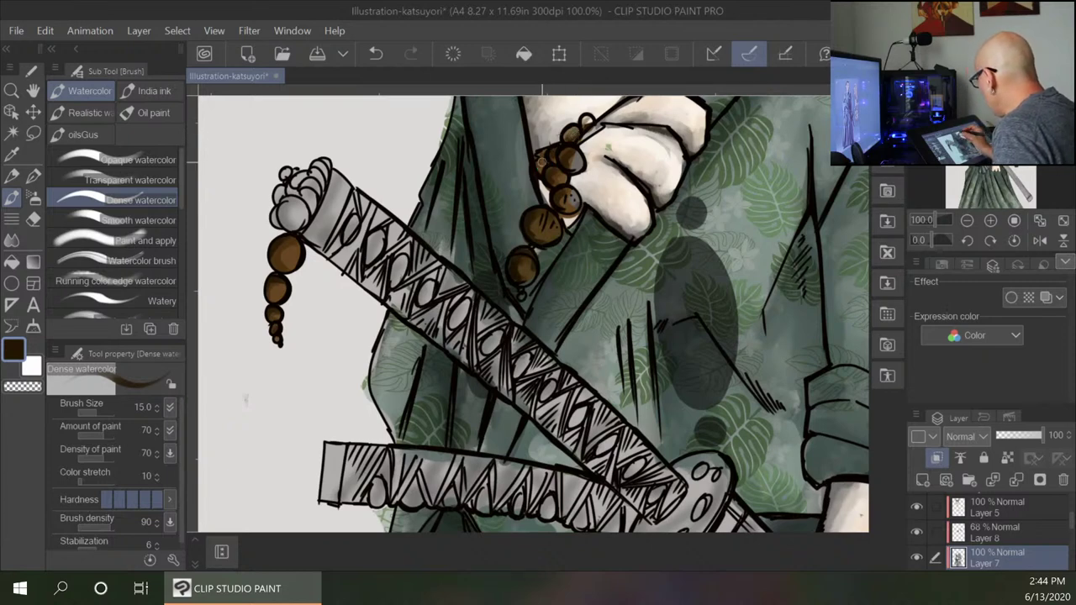
Set the drawing colour to pale cream E8DAC9 and add highlights to the beads at the raised hand.
left_click_drag(721, 380, 622, 388)
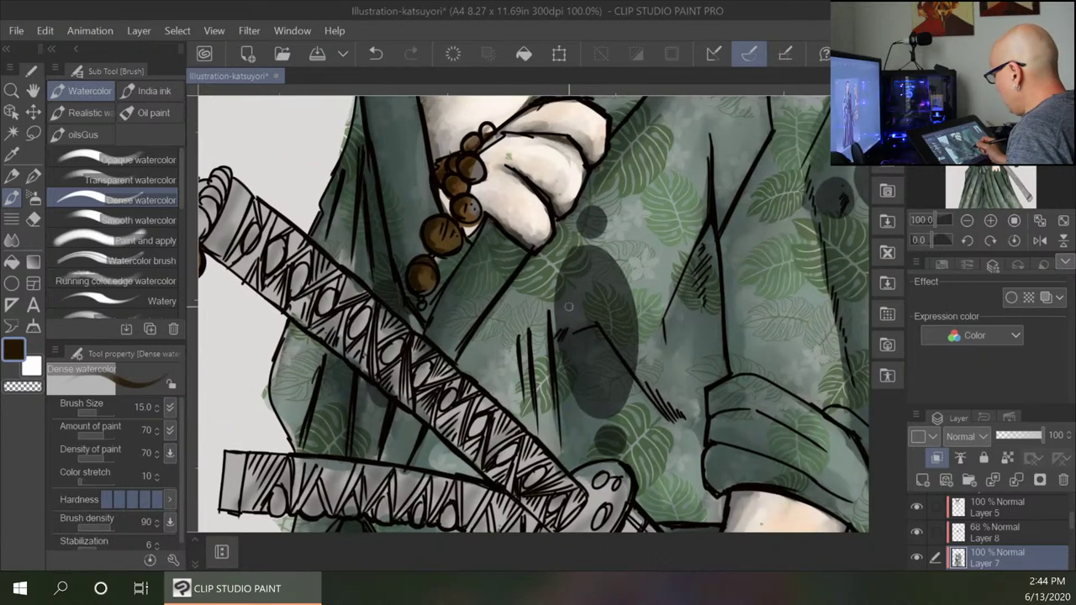
double_click(12, 349)
left_click(172, 158)
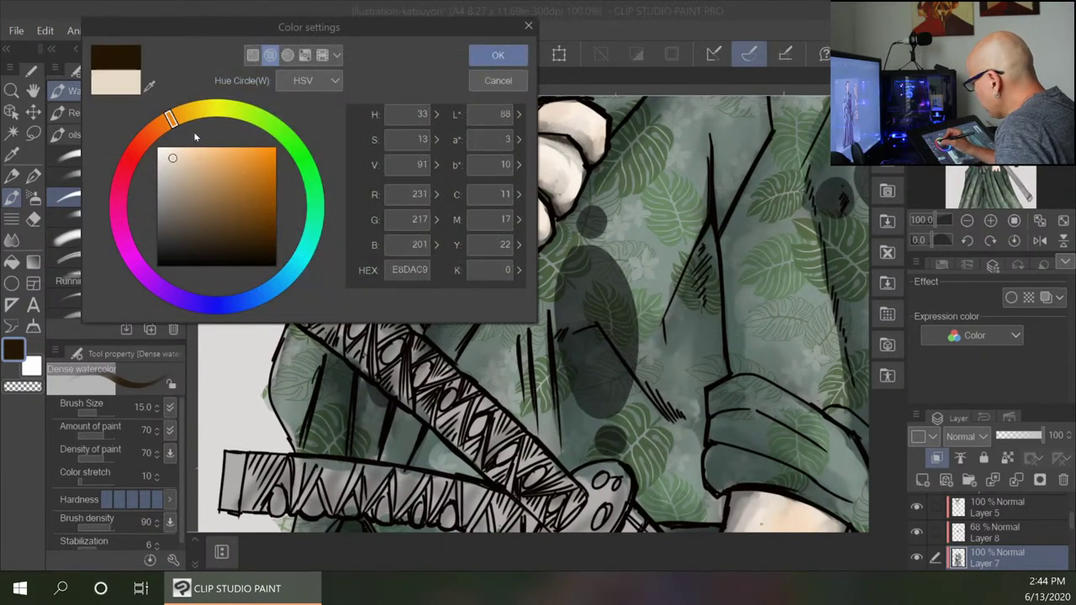
left_click(498, 55)
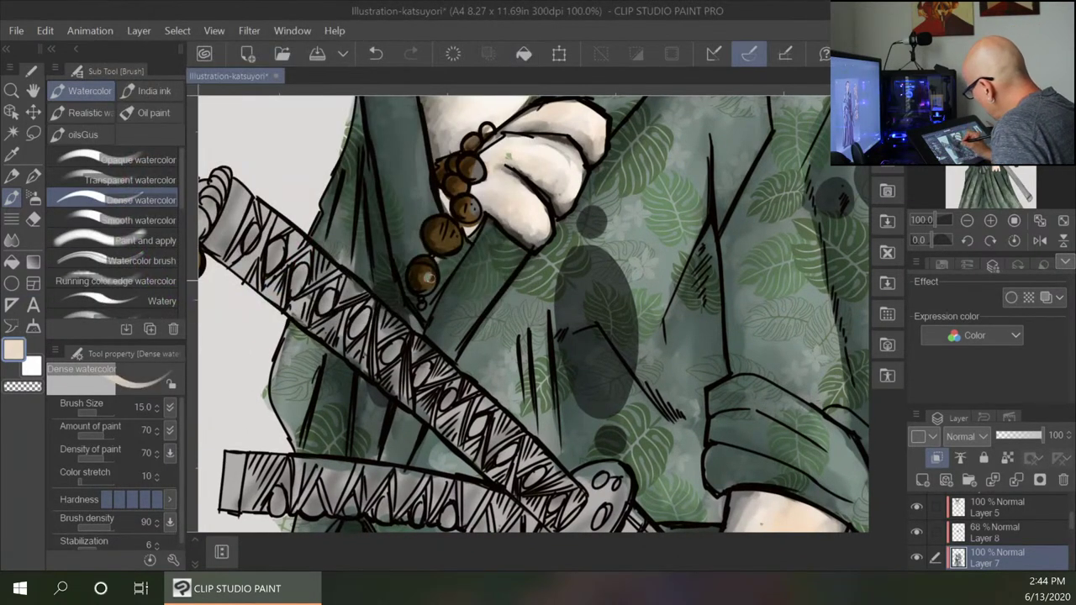
left_click_drag(428, 277, 420, 276)
left_click_drag(448, 239, 476, 216)
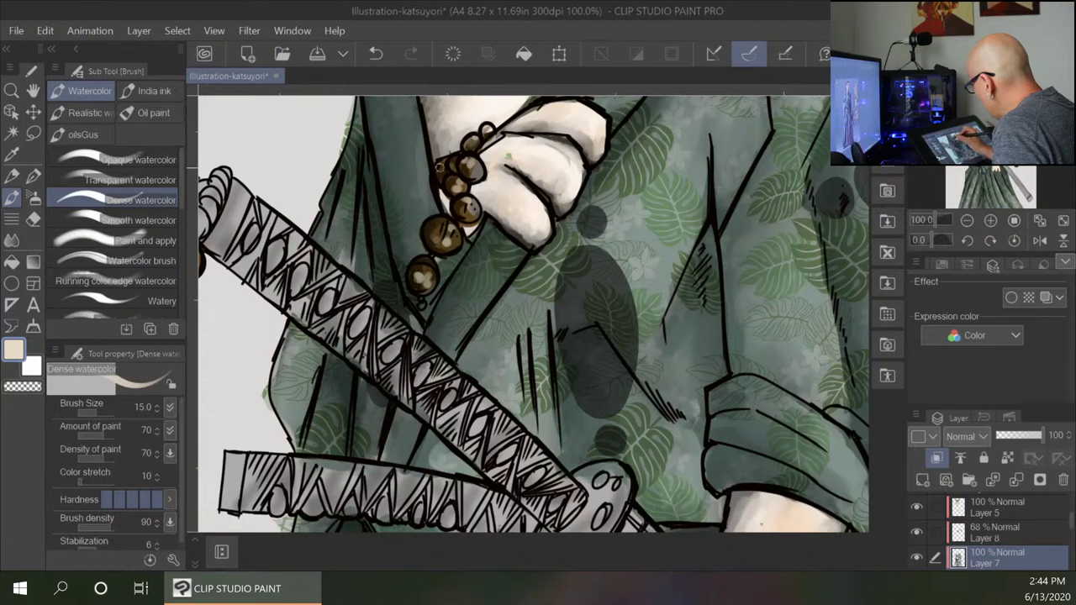
Add pale cream highlights to the beads of the bracelet on the lowered wrist.
left_click_drag(720, 442, 678, 373)
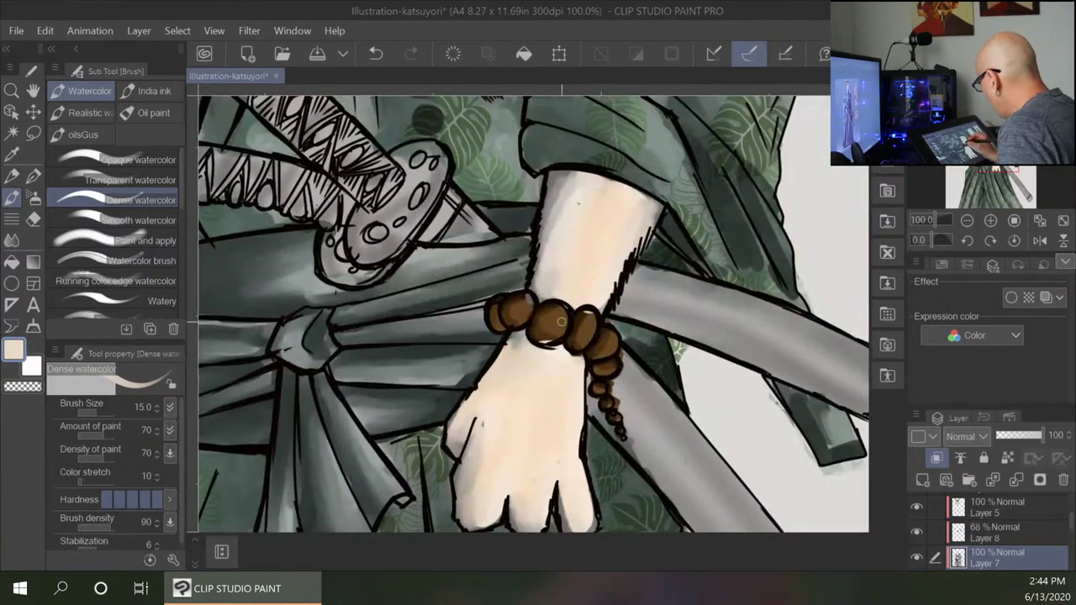
left_click_drag(567, 316, 563, 331)
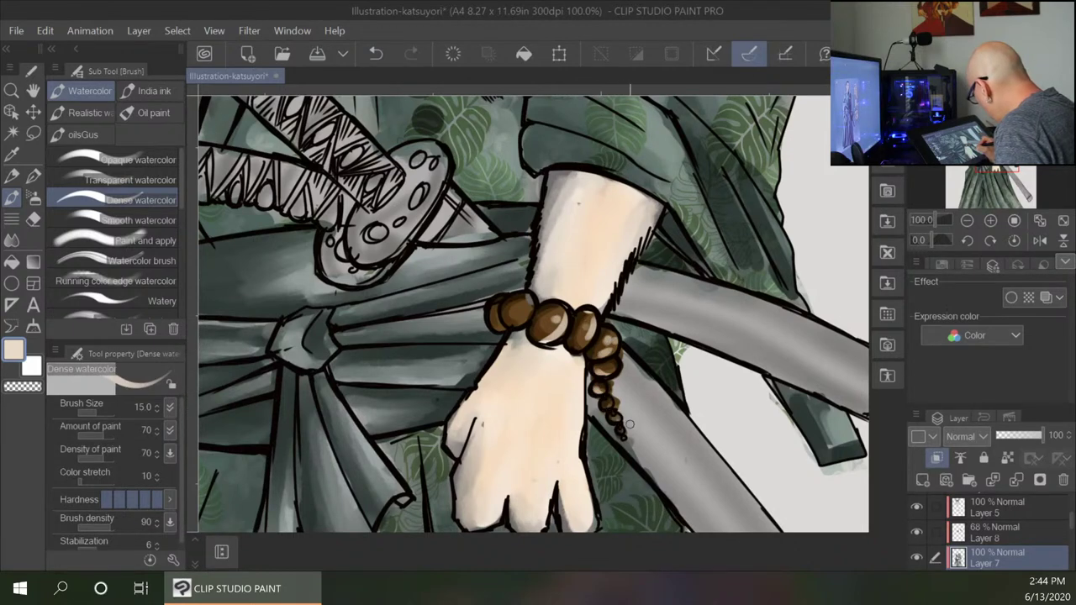
left_click_drag(529, 307, 518, 309)
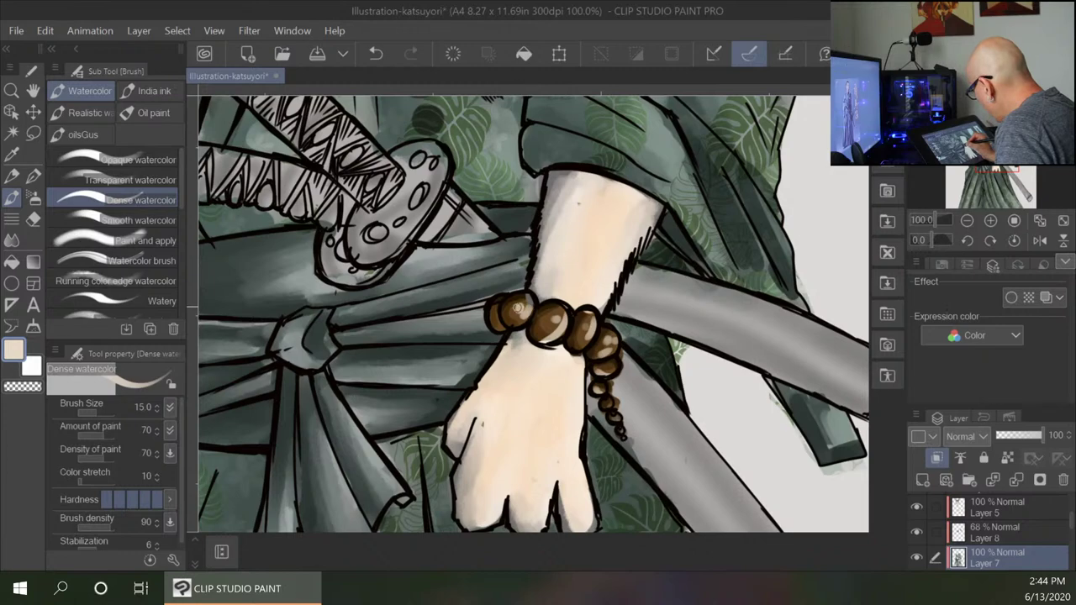
Add pale cream highlights to the string of beads hanging from the sword pommel.
scroll(496, 310, "down", 3)
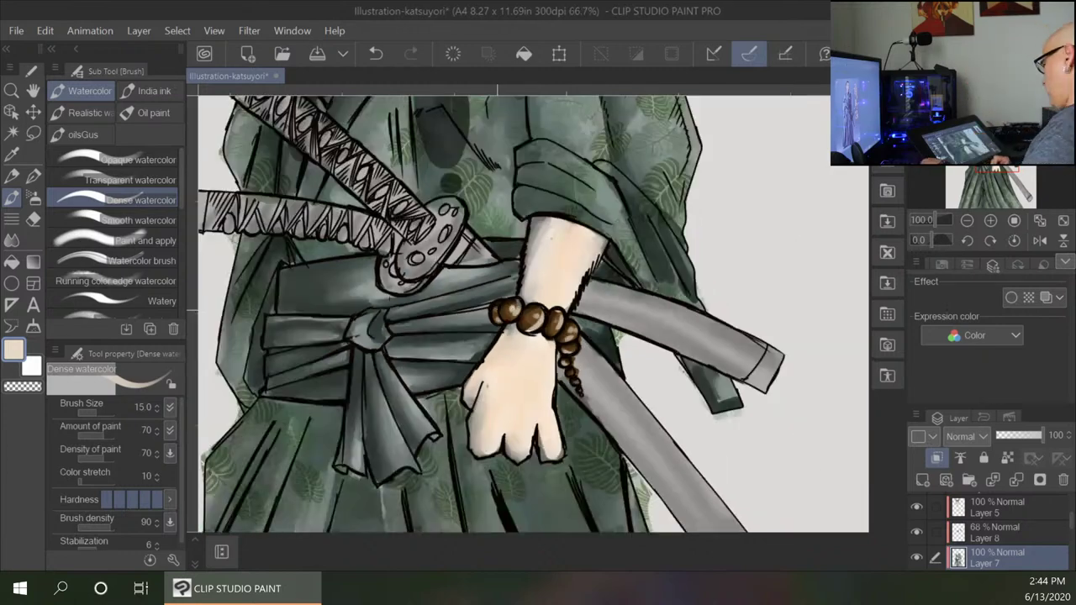
left_click_drag(611, 220, 595, 332)
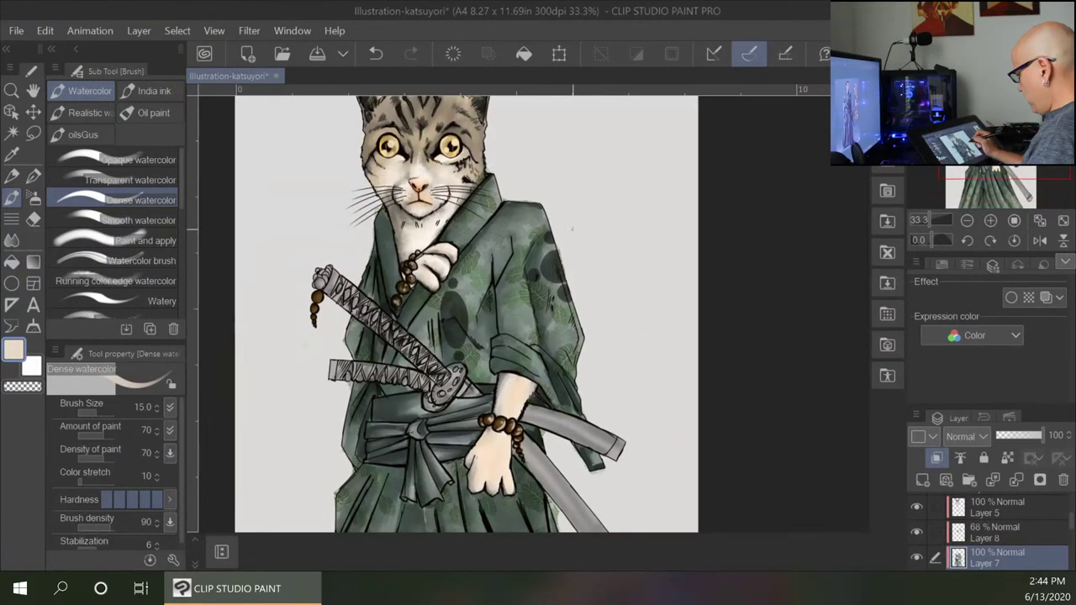
scroll(486, 220, "up", 1)
scroll(465, 285, "up", 2)
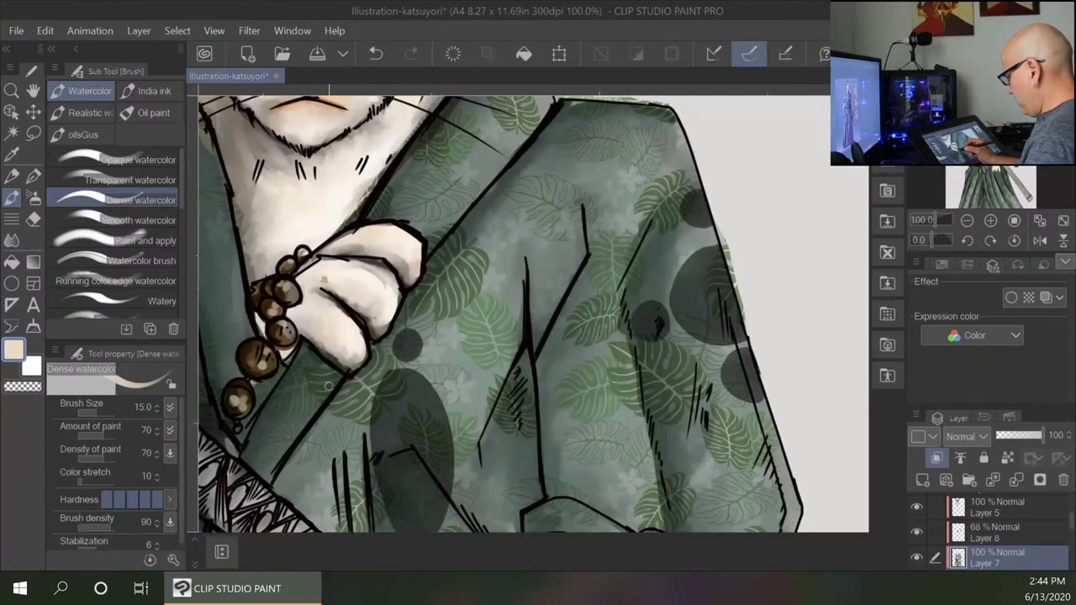
left_click_drag(325, 402, 722, 282)
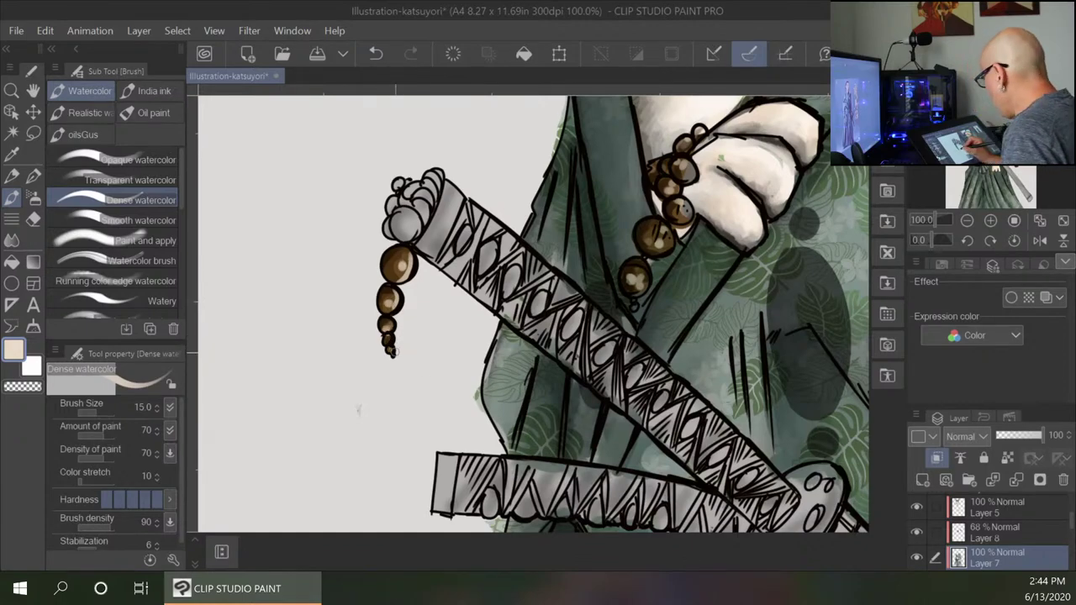
scroll(635, 341, "down", 2)
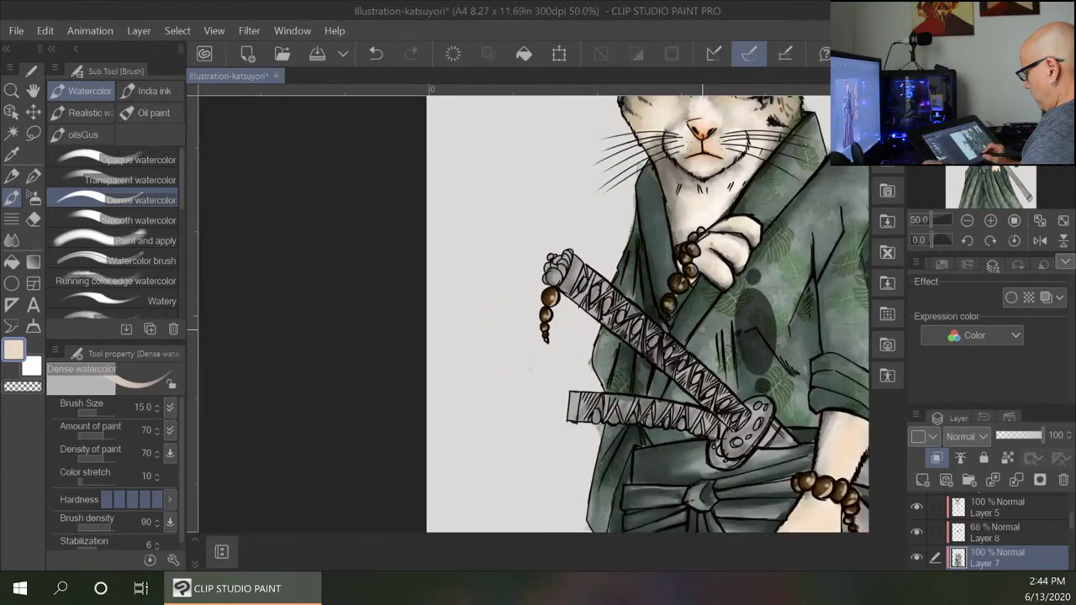
left_click_drag(794, 466, 460, 278)
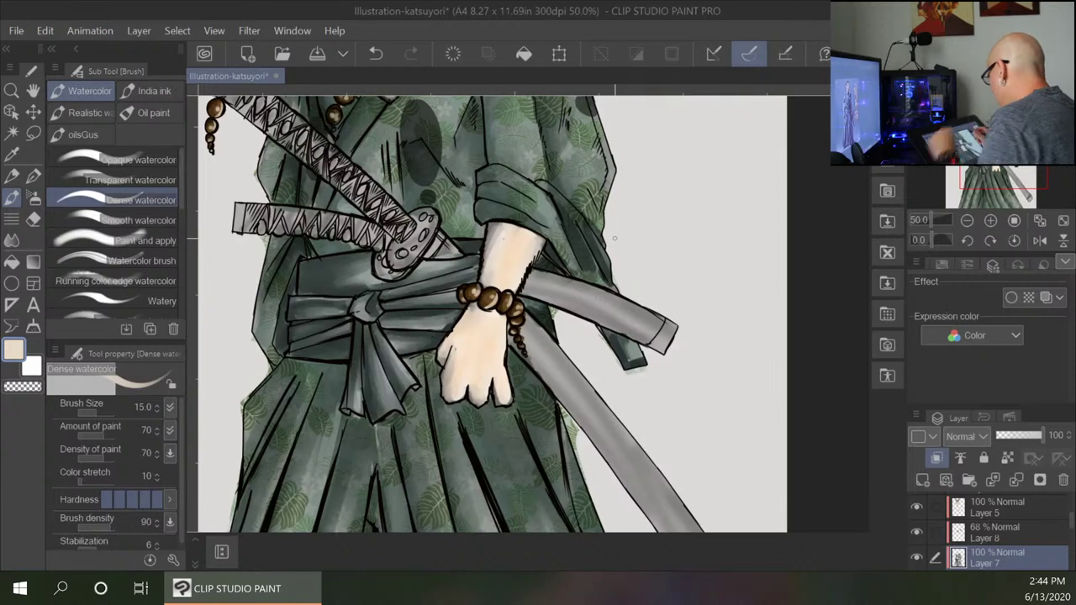
Make Layer 8 the active layer and set the drawing colour to near-black 171615.
left_click_drag(619, 191, 626, 302)
scroll(615, 297, "down", 2)
left_click_drag(674, 435, 580, 303)
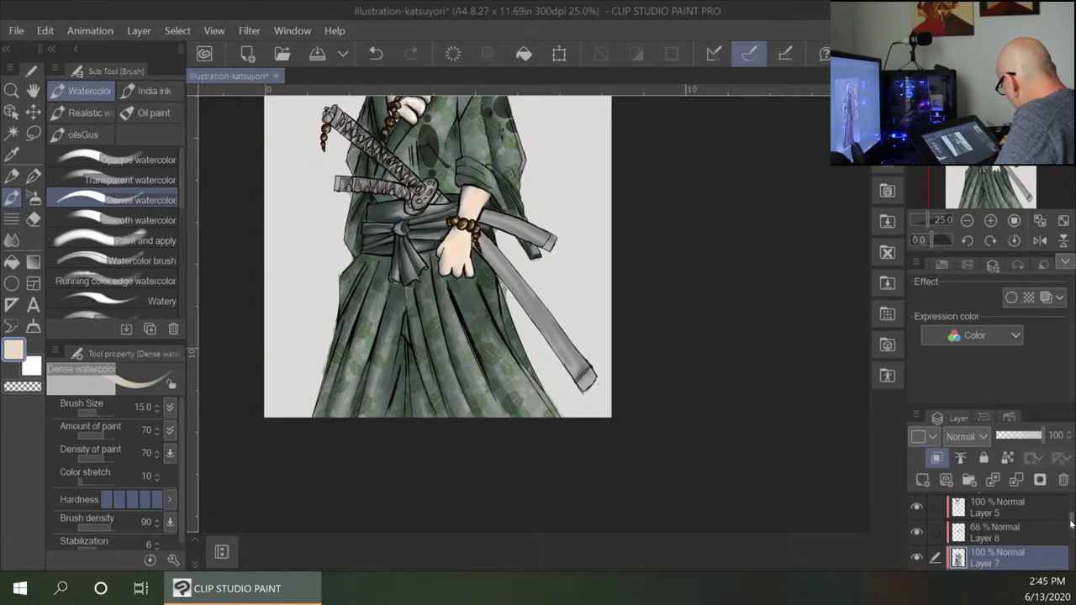
left_click(1034, 531)
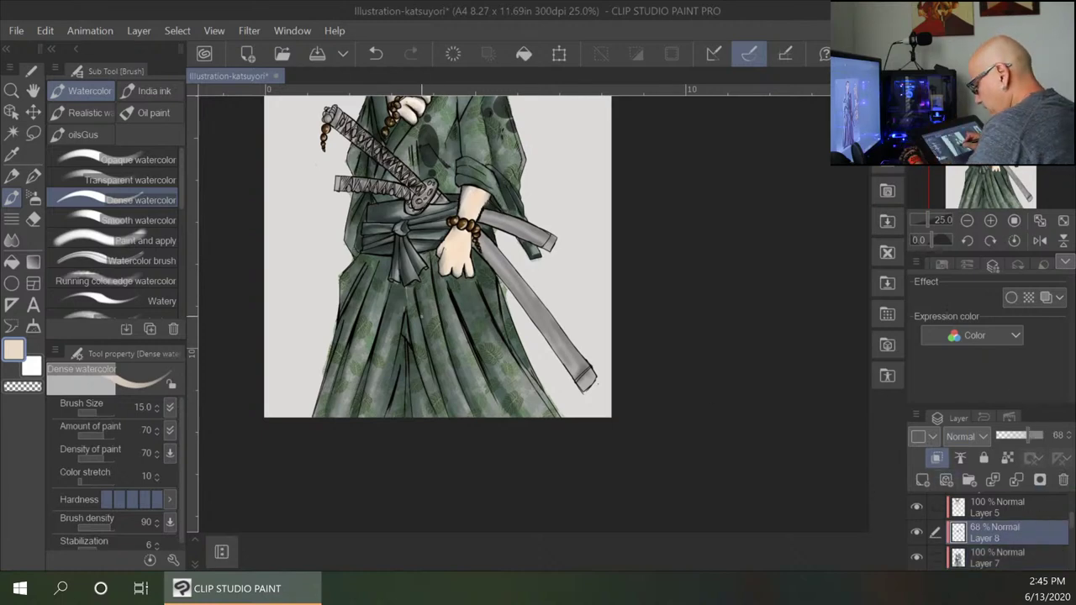
scroll(436, 335, "up", 3)
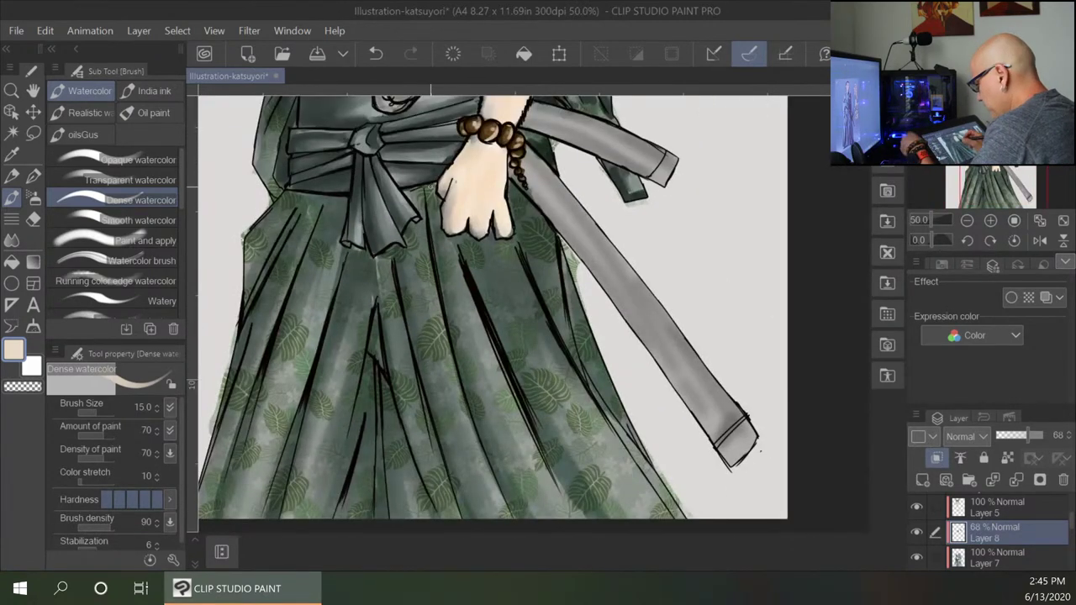
double_click(13, 353)
left_click(171, 252)
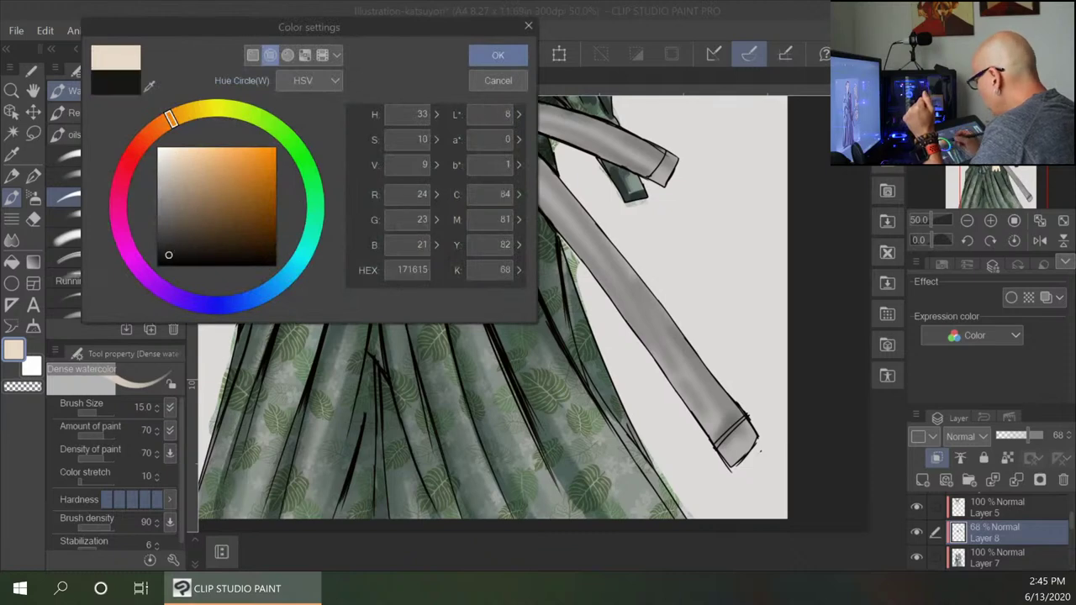
left_click(497, 55)
Enlarge the Dense watercolor brush to size 60 and paint dark shadows along the skirt's central folds.
key("bracketright")
key("bracketright")
key("bracketright")
key("bracketright")
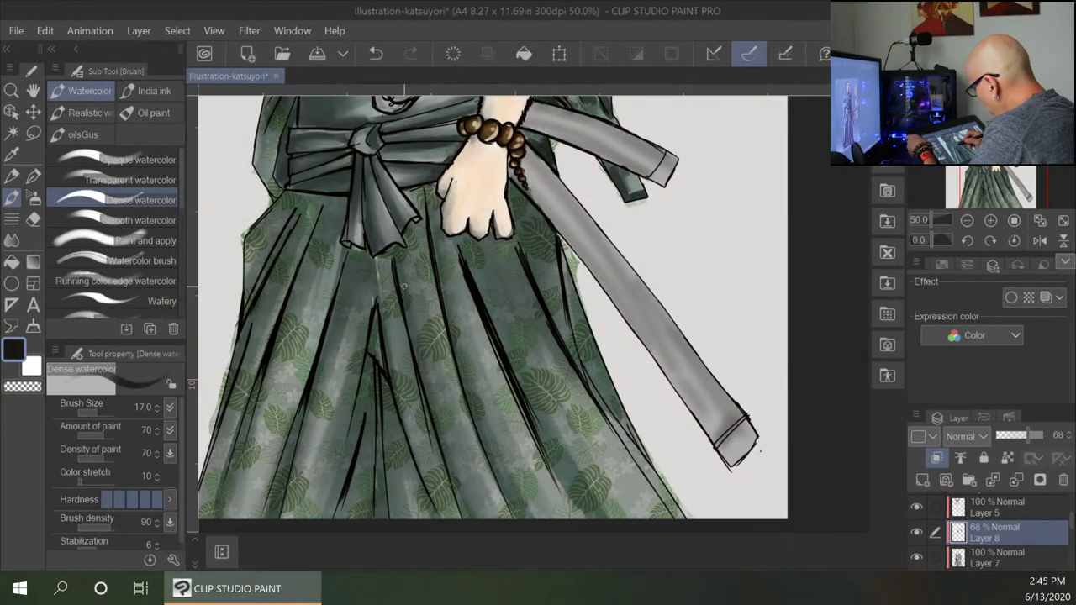
key("bracketright")
left_click_drag(402, 254, 448, 449)
mouse_move(420, 289)
left_mouse_down()
mouse_move(429, 373)
mouse_move(491, 517)
left_mouse_up()
left_click_drag(440, 414, 478, 528)
left_click_drag(381, 276, 400, 508)
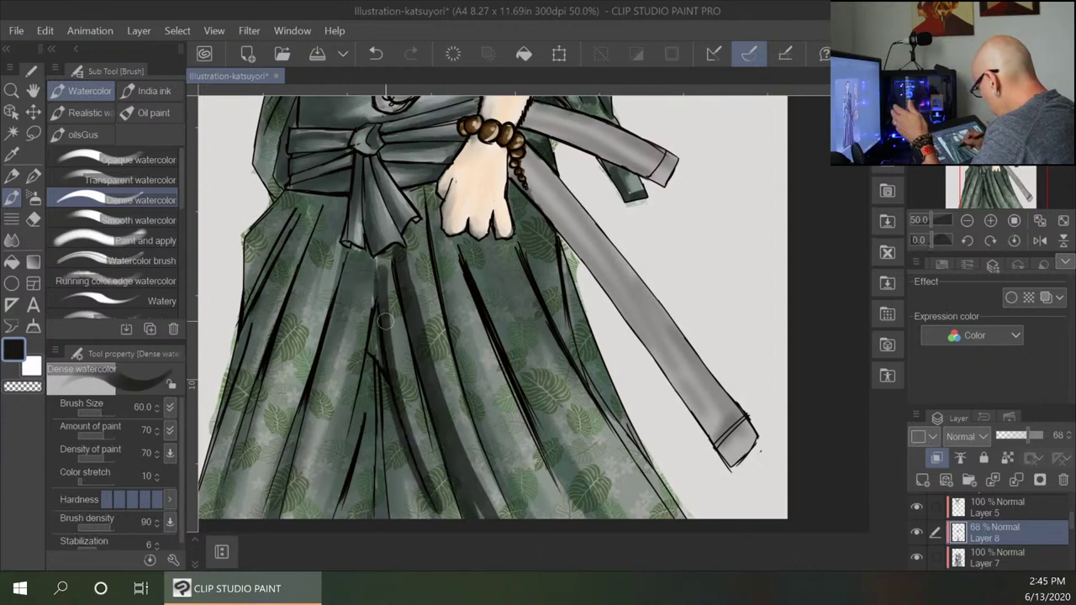
left_click_drag(390, 383, 395, 521)
mouse_move(385, 322)
left_mouse_down()
mouse_move(368, 361)
mouse_move(375, 335)
mouse_move(371, 447)
left_mouse_up()
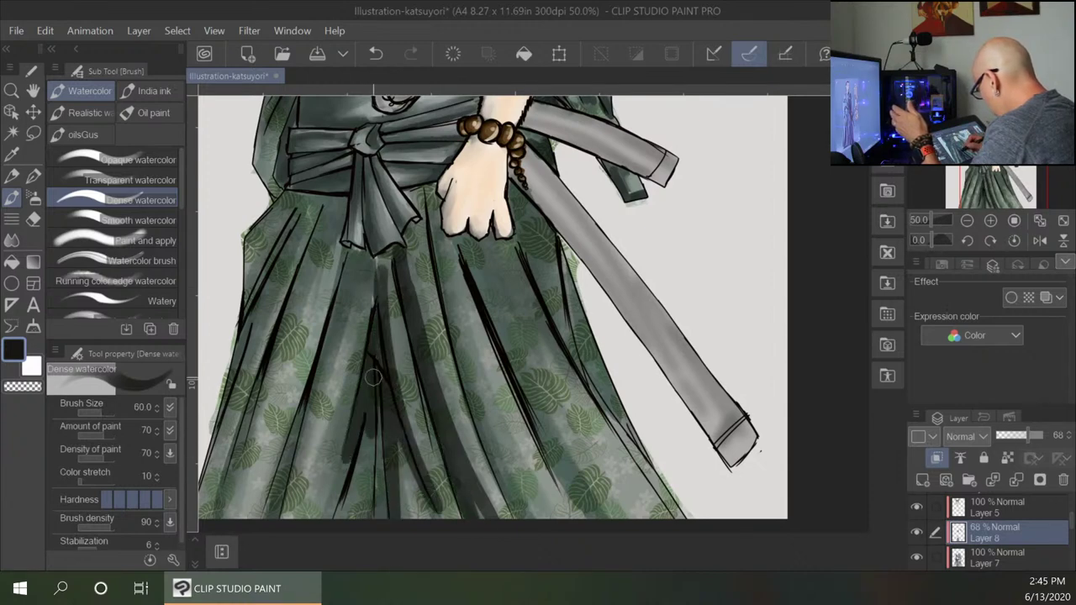
Paint near-black shadows along the skirt's left-hand folds and across the waist just below the sash.
left_click_drag(375, 377, 370, 517)
left_click_drag(366, 414, 328, 526)
left_click_drag(352, 271, 281, 514)
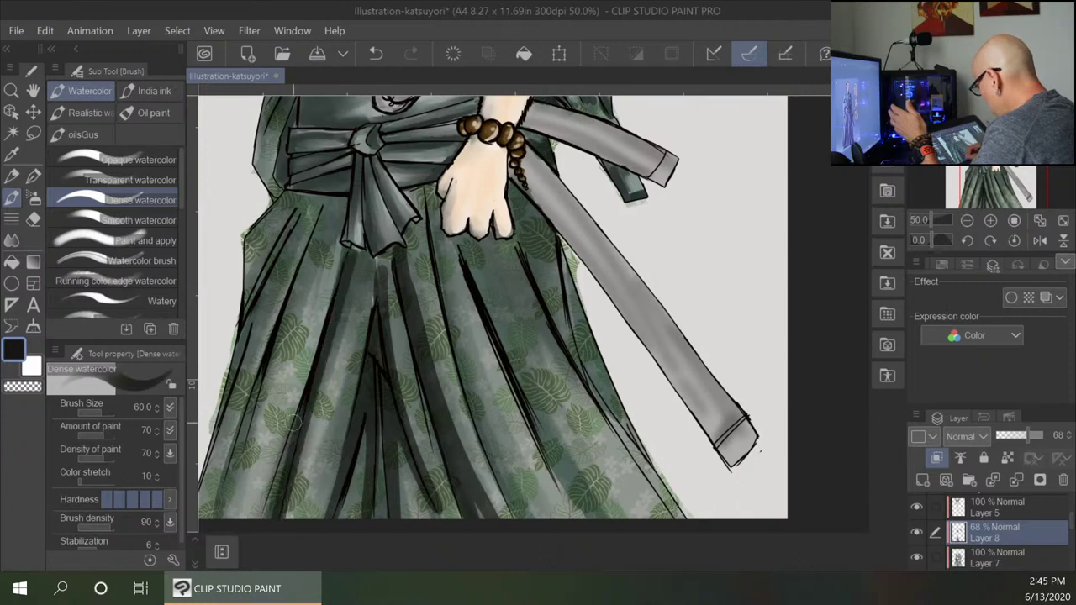
mouse_move(334, 210)
left_mouse_down()
mouse_move(219, 505)
mouse_move(294, 292)
left_mouse_up()
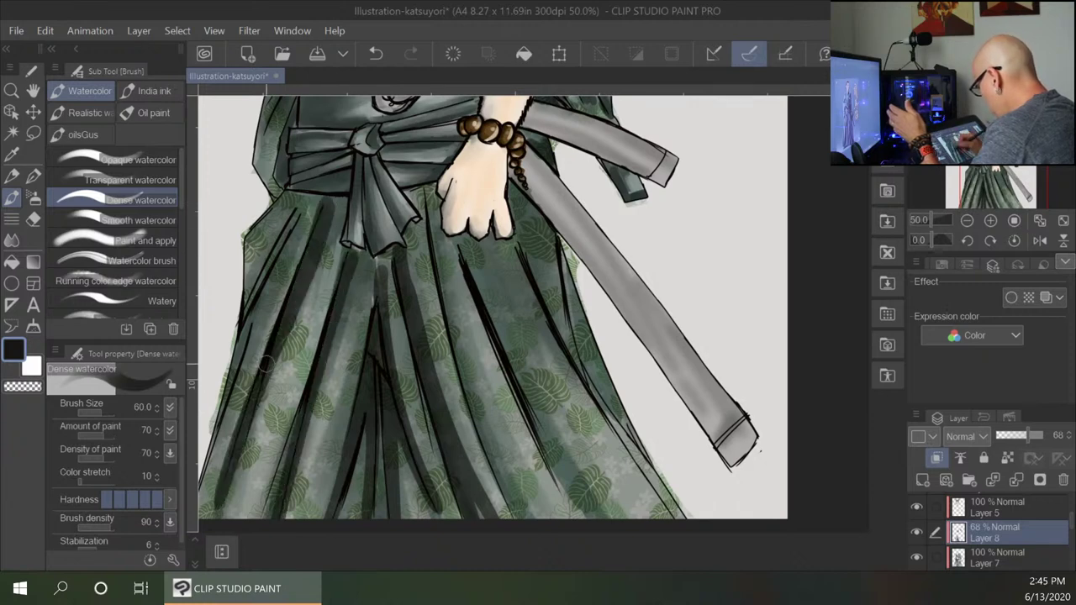
left_click_drag(283, 344, 229, 513)
mouse_move(303, 203)
left_mouse_down()
mouse_move(235, 333)
mouse_move(235, 385)
left_mouse_up()
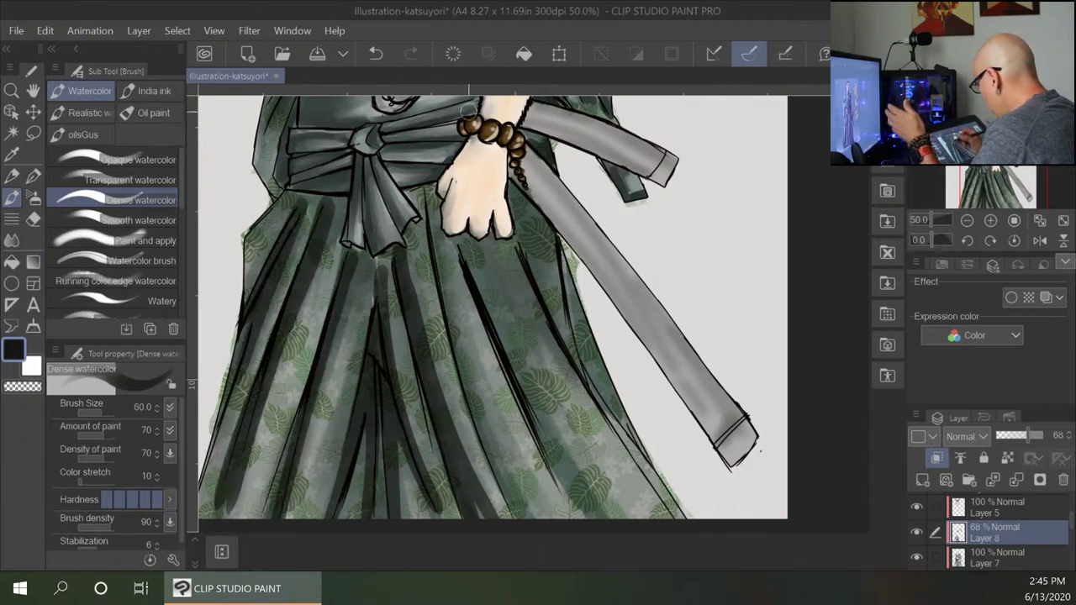
mouse_move(295, 197)
left_mouse_down()
mouse_move(339, 202)
mouse_move(340, 225)
left_mouse_up()
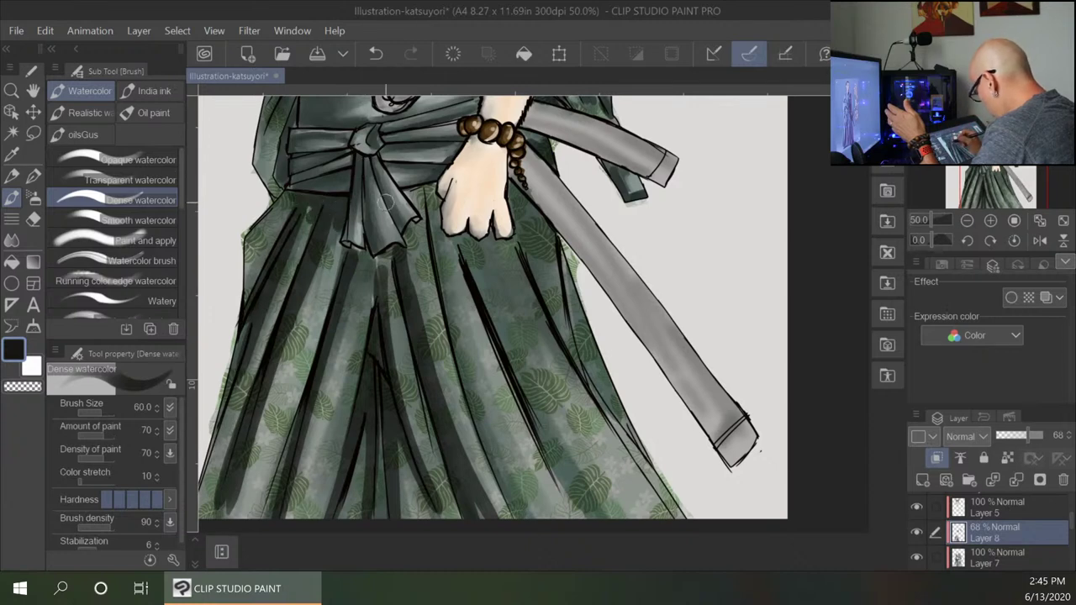
Shade the skirt beneath the lowered hand and along its right-hand folds with near-black strokes.
mouse_move(438, 186)
left_mouse_down()
mouse_move(408, 187)
mouse_move(430, 202)
mouse_move(431, 274)
left_mouse_up()
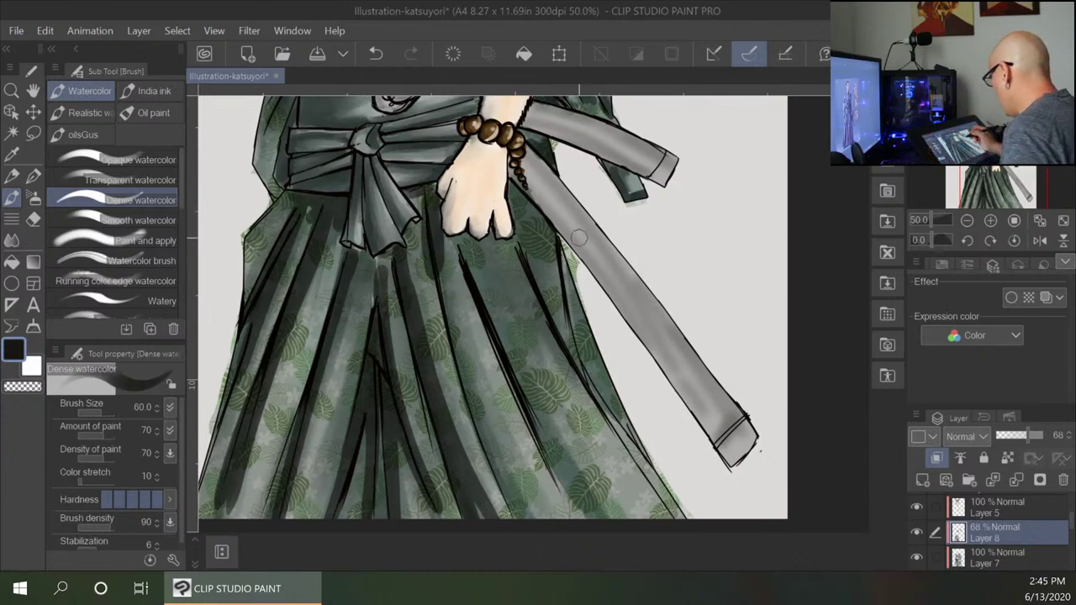
left_click_drag(459, 238, 479, 275)
left_click_drag(464, 240, 489, 305)
left_click_drag(512, 239, 540, 294)
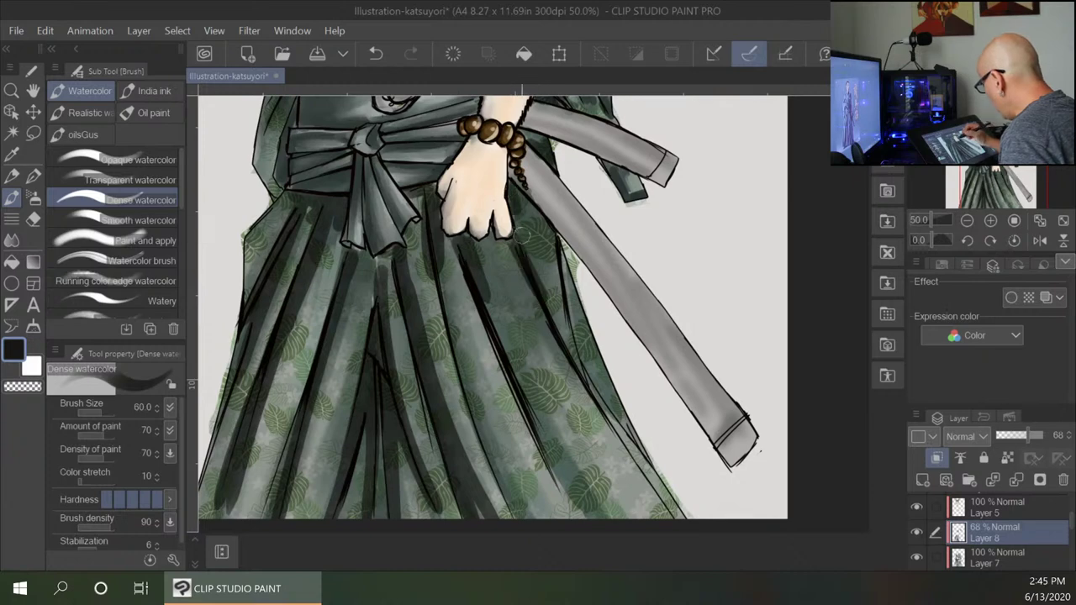
left_click_drag(517, 193, 537, 279)
left_click_drag(520, 192, 544, 221)
left_click_drag(558, 259, 606, 407)
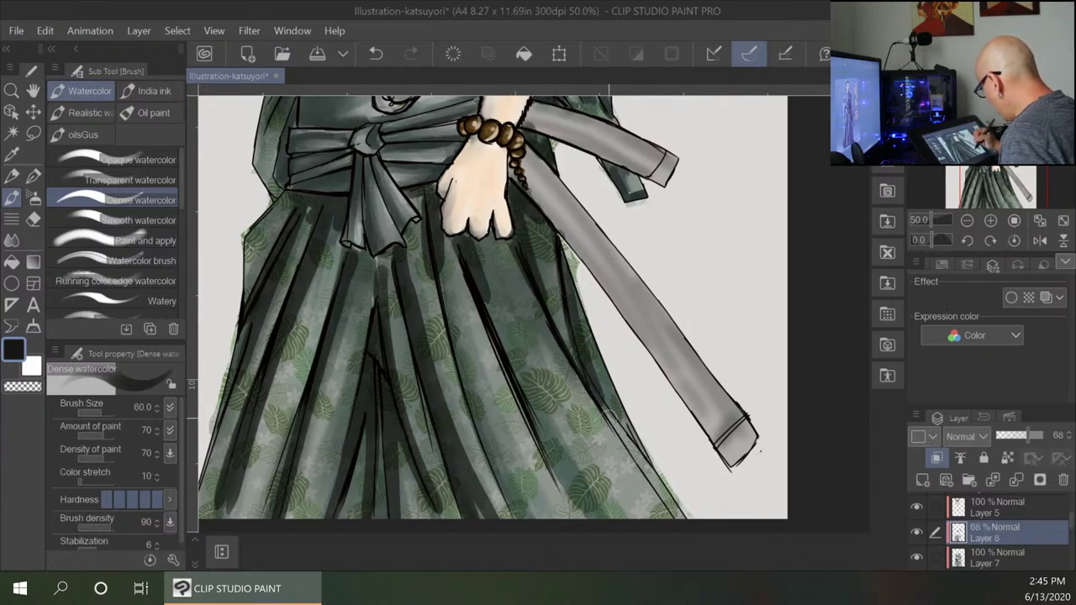
left_click_drag(711, 460, 672, 324)
left_click_drag(476, 232, 551, 378)
left_click_drag(445, 170, 525, 378)
left_click_drag(556, 246, 644, 383)
Paint near-black shadows on the robe's chest, the sleeve folds and the shoulder beside the collar.
left_click_drag(488, 152, 592, 479)
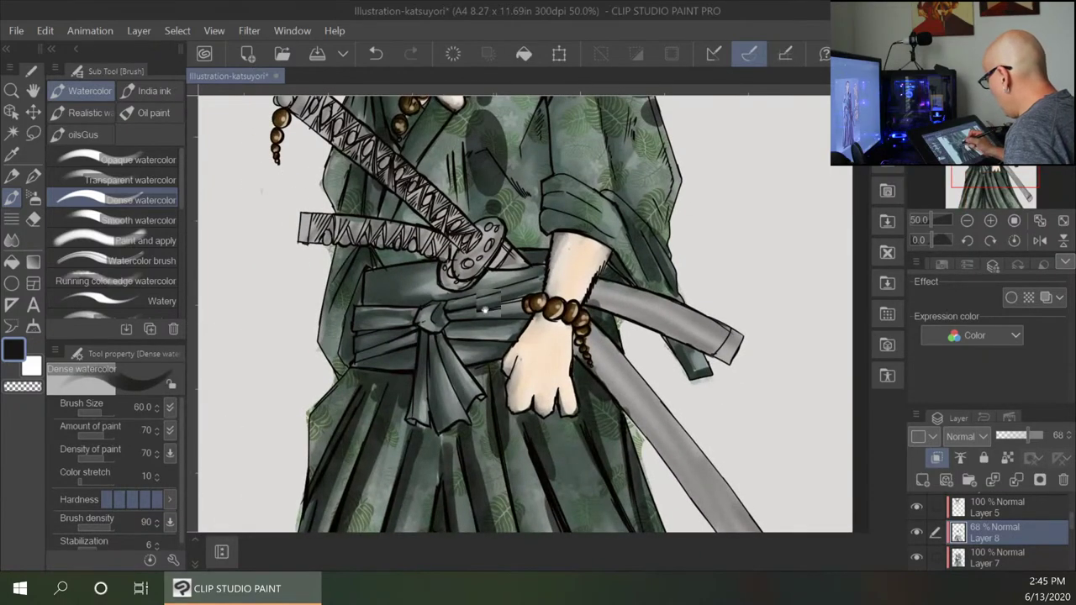
left_click_drag(485, 306, 447, 438)
mouse_move(408, 256)
left_mouse_down()
mouse_move(365, 351)
mouse_move(369, 386)
mouse_move(382, 384)
left_mouse_up()
mouse_move(403, 309)
left_mouse_down()
mouse_move(398, 318)
mouse_move(417, 258)
mouse_move(409, 330)
left_mouse_up()
left_click_drag(566, 234, 599, 343)
mouse_move(515, 317)
left_mouse_down()
mouse_move(536, 351)
mouse_move(512, 360)
left_mouse_up()
left_click_drag(520, 244, 516, 292)
mouse_move(542, 175)
left_mouse_down()
mouse_move(517, 302)
mouse_move(538, 309)
left_mouse_up()
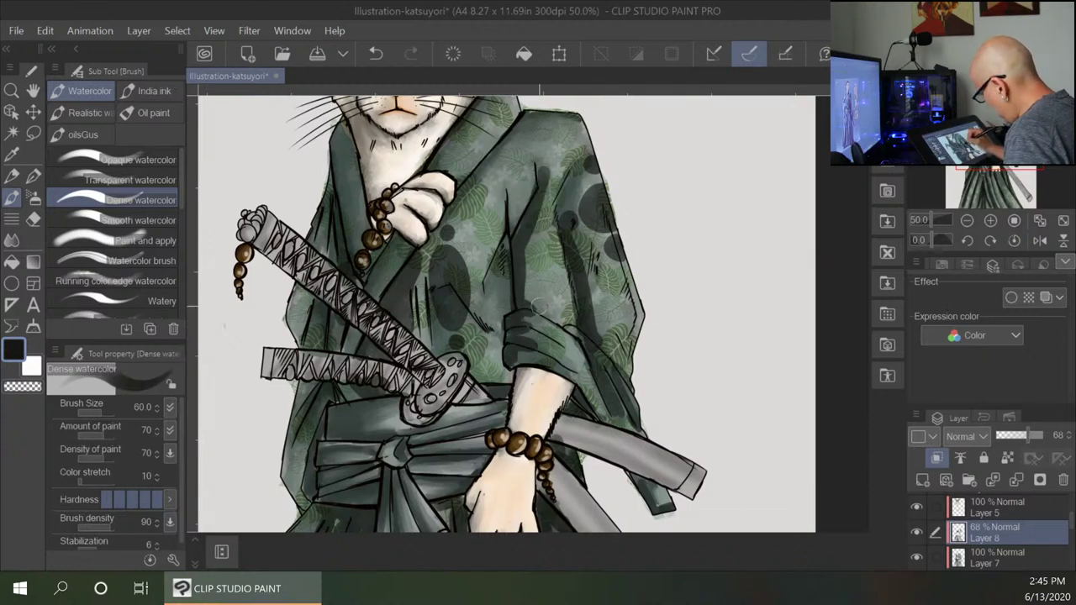
mouse_move(510, 192)
left_mouse_down()
mouse_move(542, 134)
mouse_move(531, 116)
mouse_move(483, 174)
mouse_move(513, 145)
mouse_move(580, 116)
left_mouse_up()
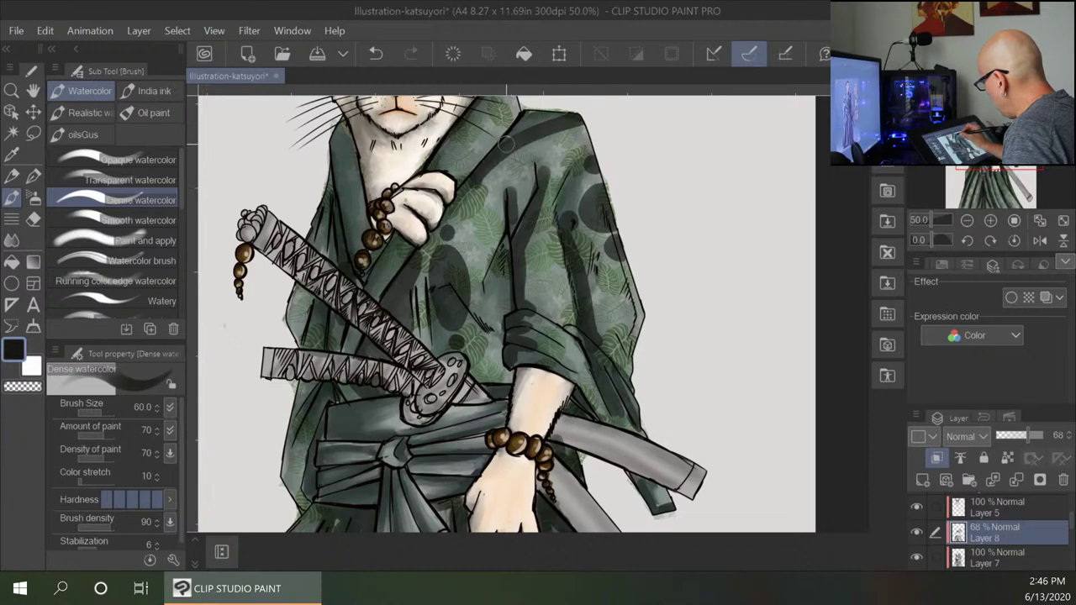
mouse_move(507, 143)
left_mouse_down()
mouse_move(523, 122)
mouse_move(579, 114)
left_mouse_up()
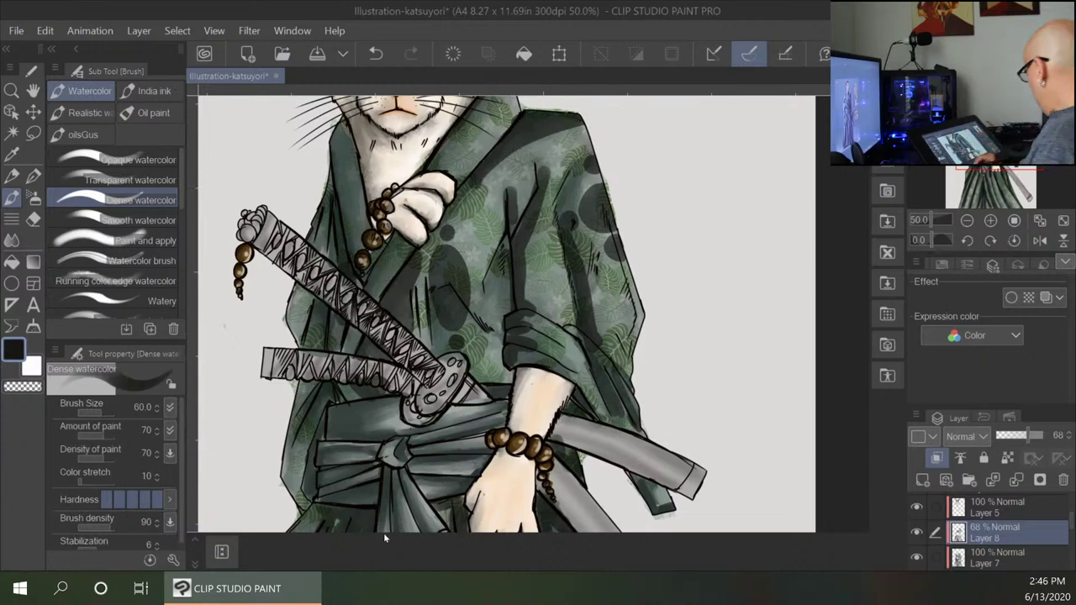
Blend the shadows on the robe's shoulder, chest and sleeve using Running color on fiber at size 50.
left_click(12, 242)
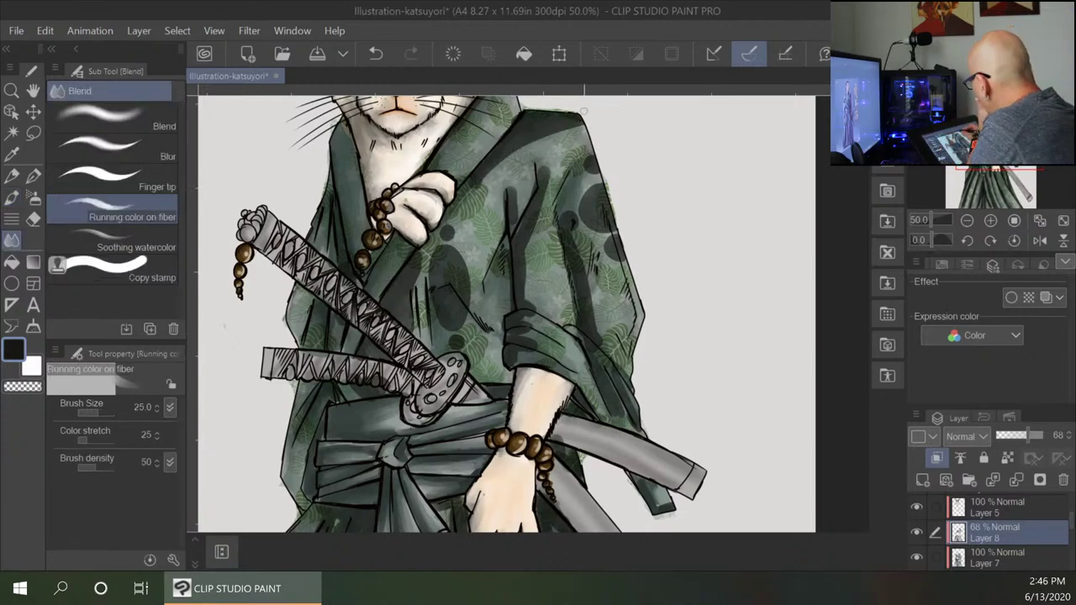
key("bracketright")
key("bracketright")
key("bracketright")
mouse_move(581, 128)
left_mouse_down()
mouse_move(548, 127)
mouse_move(541, 142)
mouse_move(556, 131)
mouse_move(495, 170)
mouse_move(514, 166)
mouse_move(547, 132)
mouse_move(464, 191)
mouse_move(567, 120)
left_mouse_up()
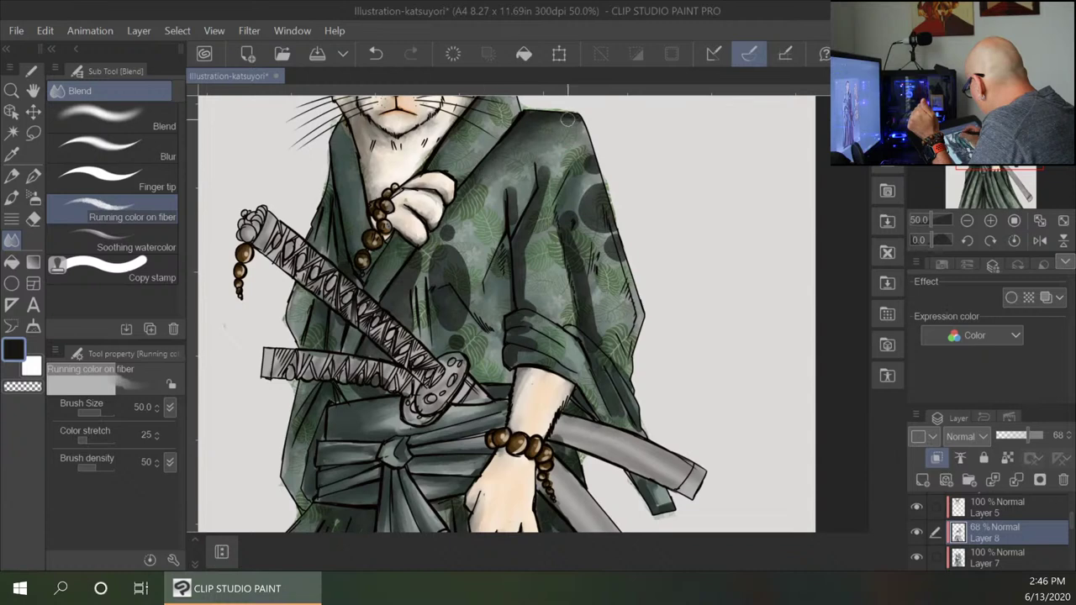
mouse_move(433, 260)
left_mouse_down()
mouse_move(415, 297)
mouse_move(413, 268)
mouse_move(416, 334)
mouse_move(405, 274)
mouse_move(403, 336)
mouse_move(361, 394)
mouse_move(370, 381)
left_mouse_up()
mouse_move(507, 185)
left_mouse_down()
mouse_move(509, 218)
mouse_move(525, 196)
mouse_move(534, 201)
mouse_move(529, 300)
mouse_move(545, 327)
mouse_move(530, 337)
mouse_move(559, 348)
mouse_move(521, 358)
mouse_move(535, 363)
left_mouse_up()
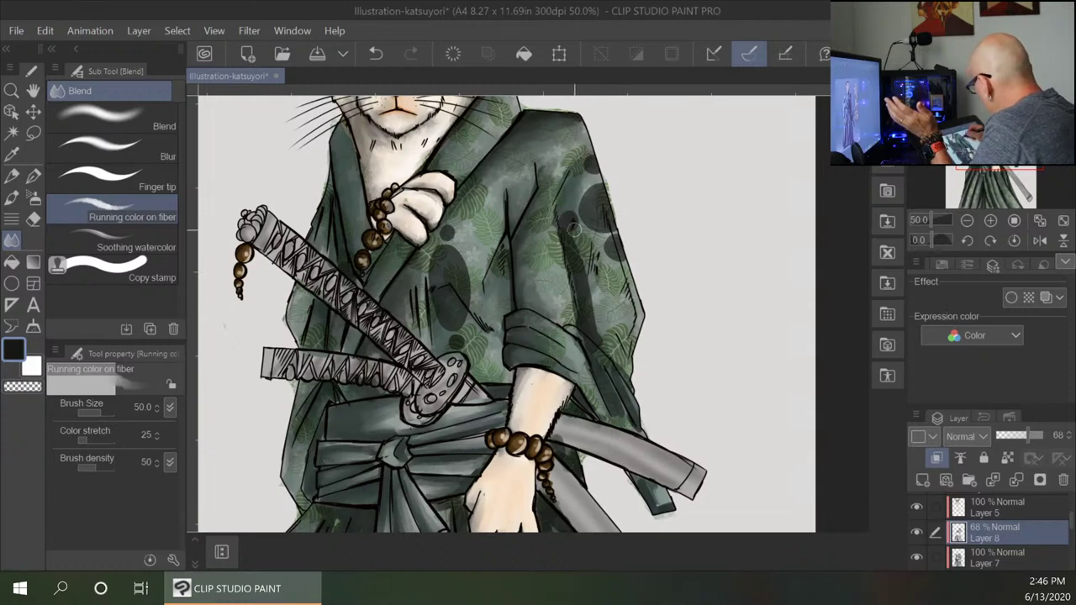
left_click_drag(575, 231, 611, 338)
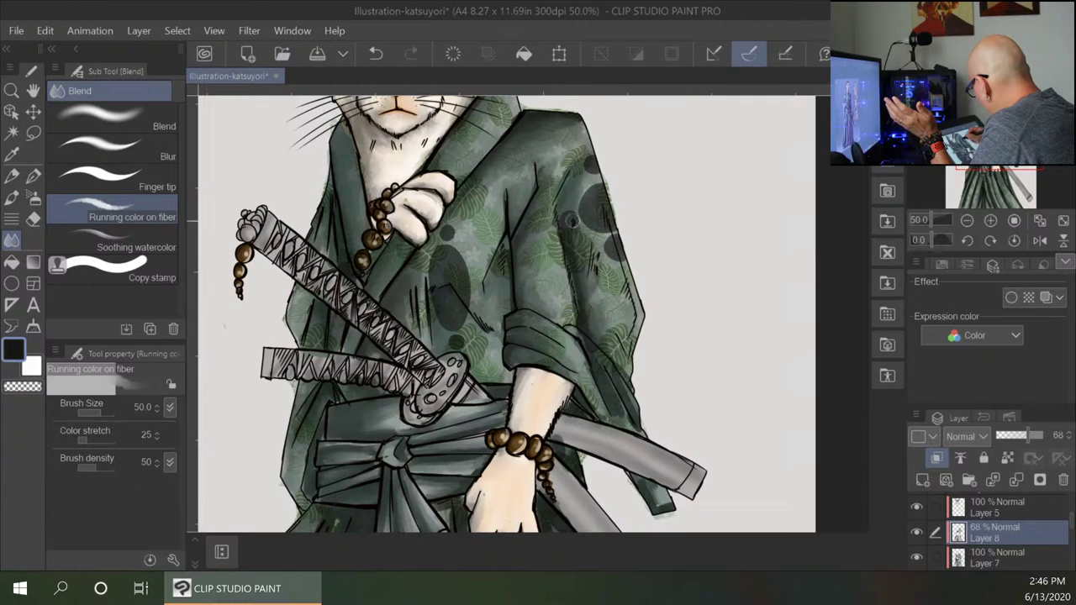
left_click_drag(572, 226, 652, 491)
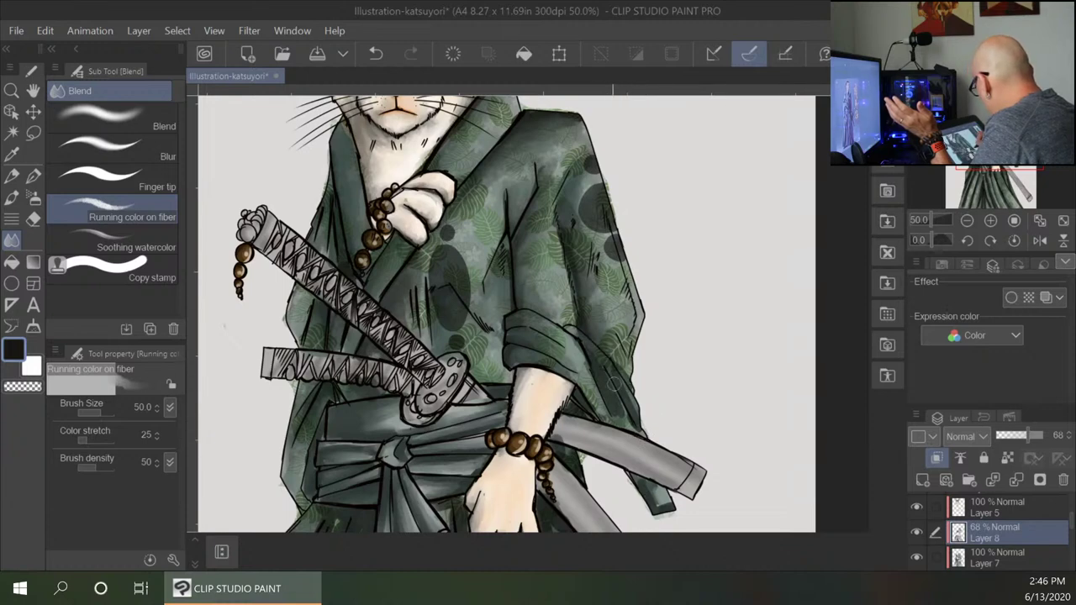
Blend the shadows of the skirt folds running from the lowered hand down to the hem.
left_click_drag(685, 454, 732, 200)
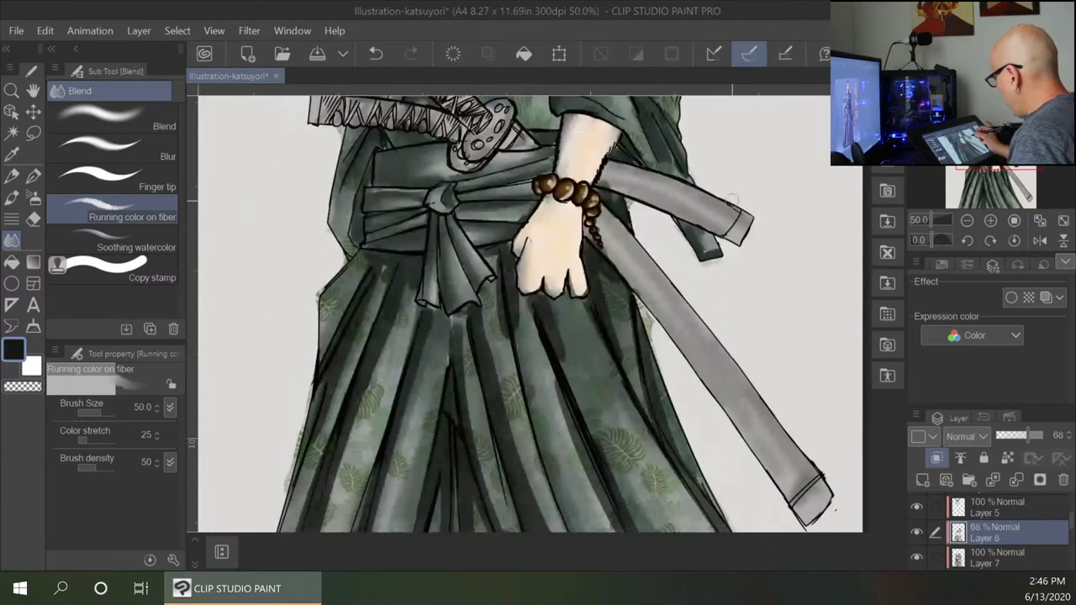
left_click_drag(513, 264, 526, 370)
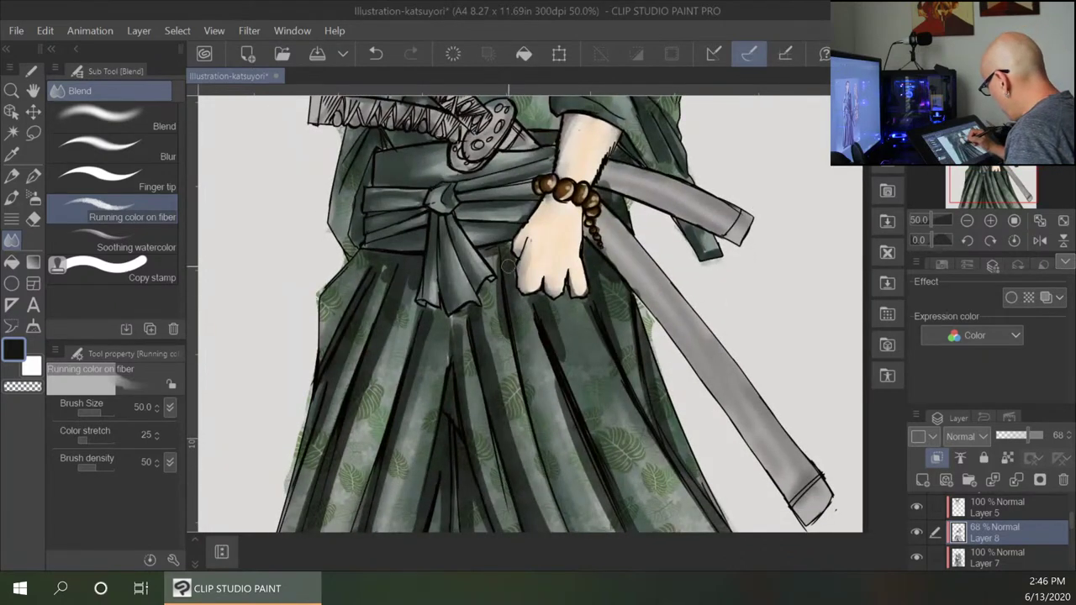
mouse_move(508, 265)
left_mouse_down()
mouse_move(517, 343)
mouse_move(492, 299)
mouse_move(508, 425)
mouse_move(496, 379)
mouse_move(537, 505)
mouse_move(559, 532)
left_mouse_up()
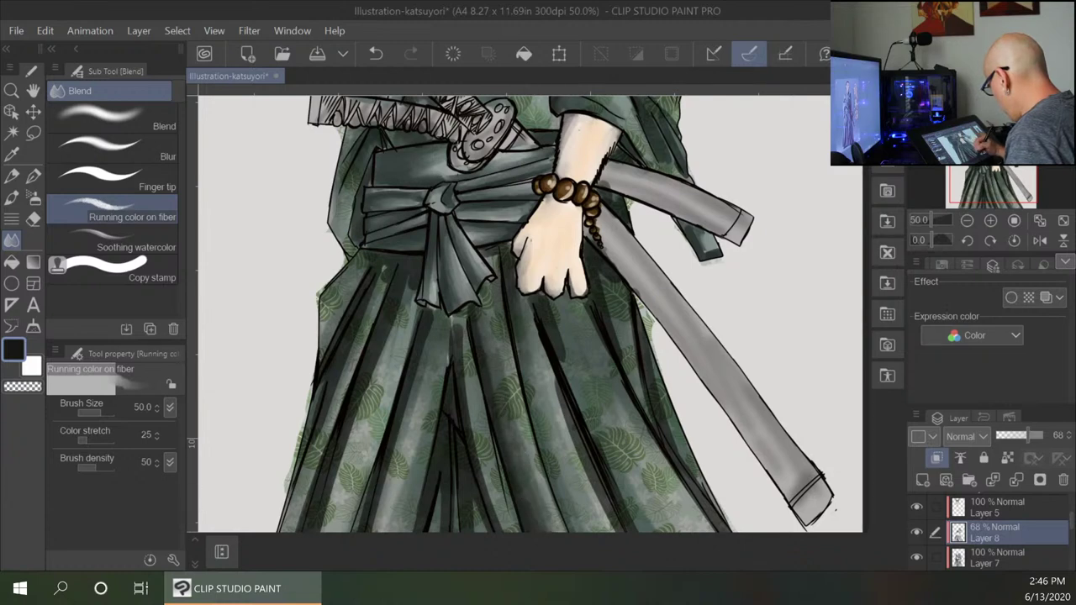
left_click_drag(603, 492, 589, 374)
left_click_drag(530, 336, 552, 452)
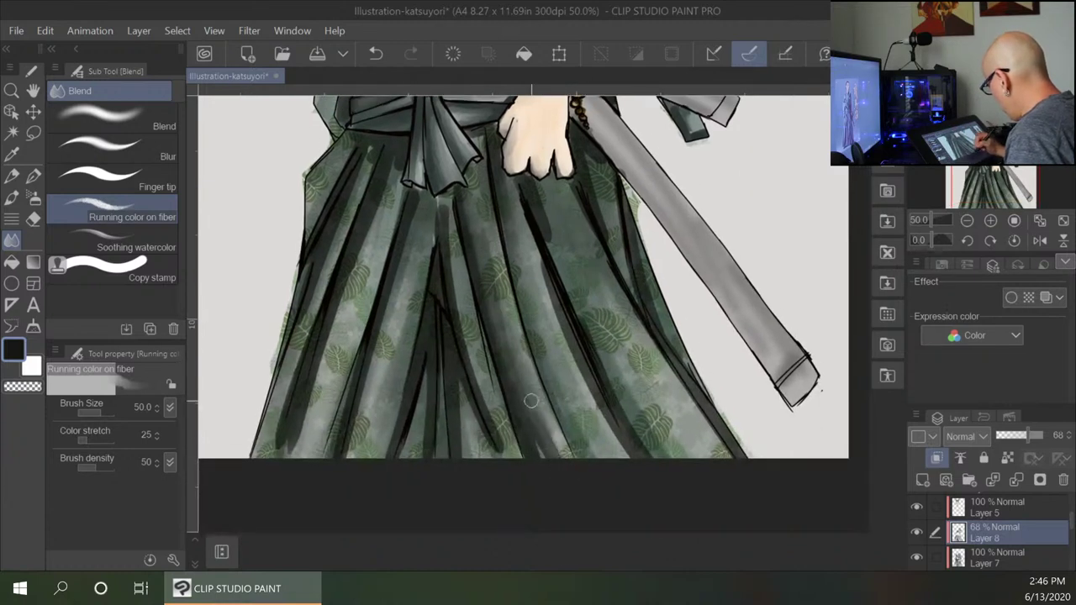
mouse_move(530, 403)
left_mouse_down()
mouse_move(550, 449)
mouse_move(530, 442)
left_mouse_up()
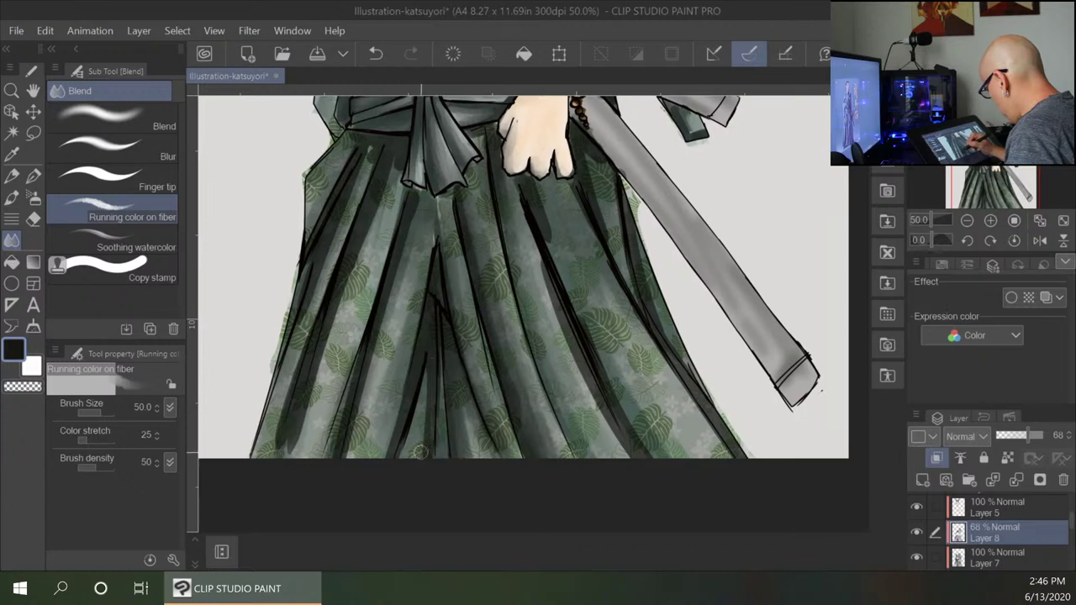
Blend the shadows around the skirt's central opening near the hem.
left_click_drag(428, 354, 425, 436)
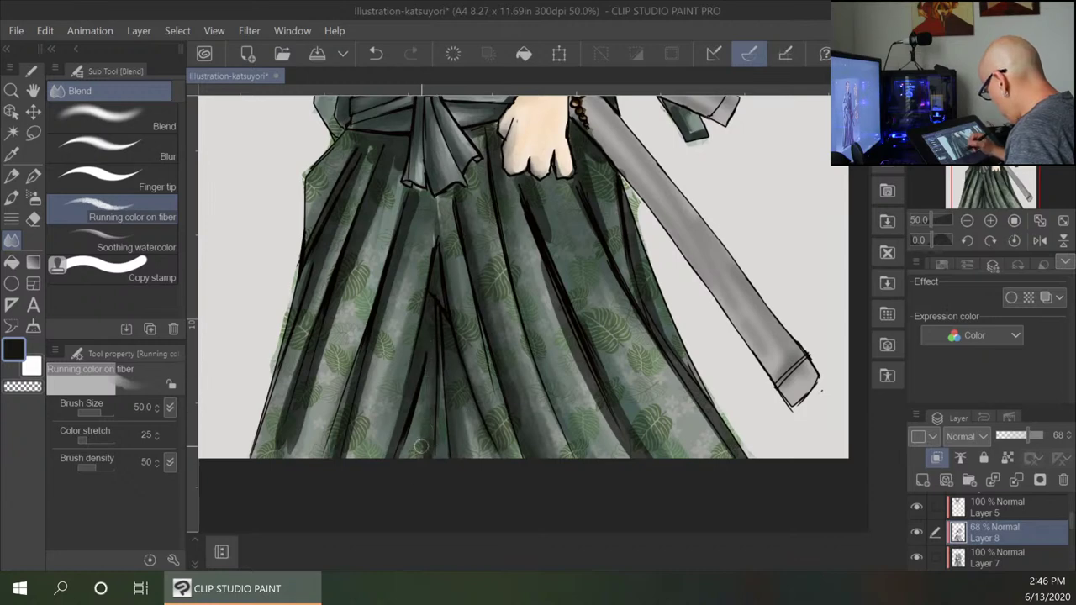
mouse_move(433, 341)
left_mouse_down()
mouse_move(417, 447)
mouse_move(427, 453)
left_mouse_up()
left_click_drag(433, 299, 429, 413)
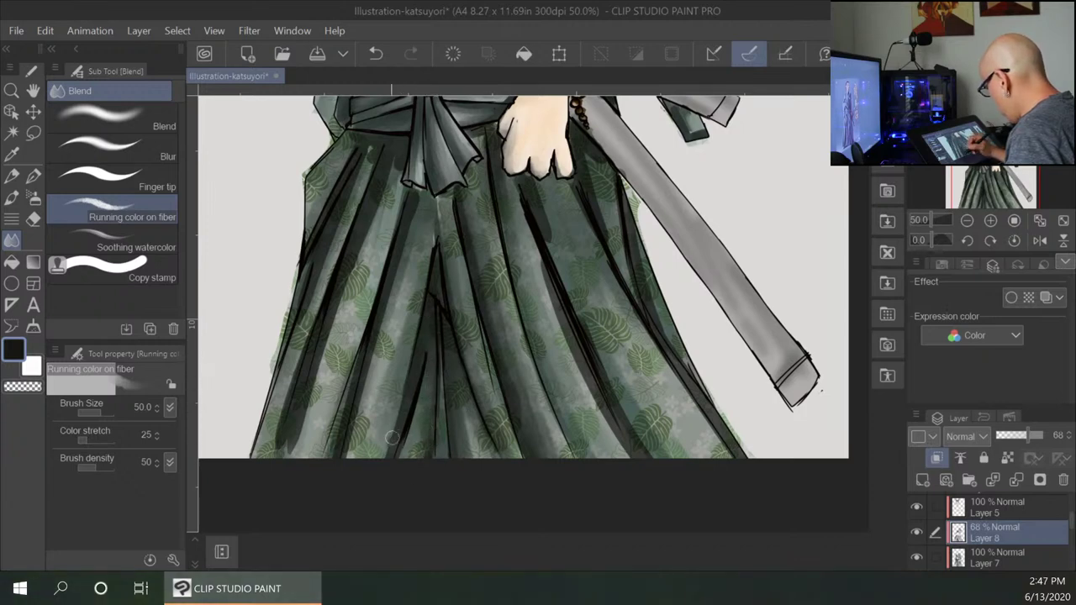
left_click_drag(419, 289, 384, 455)
mouse_move(412, 319)
left_mouse_down()
mouse_move(373, 466)
mouse_move(386, 438)
left_mouse_up()
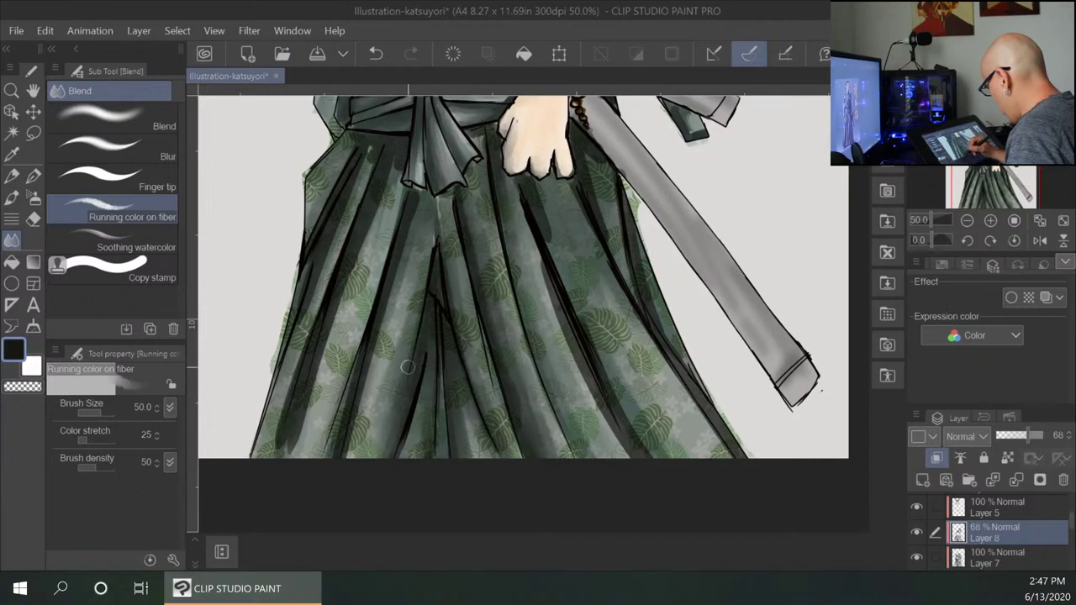
Blend the shadows of the skirt folds running from beneath the sash knot down to the hem, left of the central opening.
left_click_drag(412, 212, 384, 336)
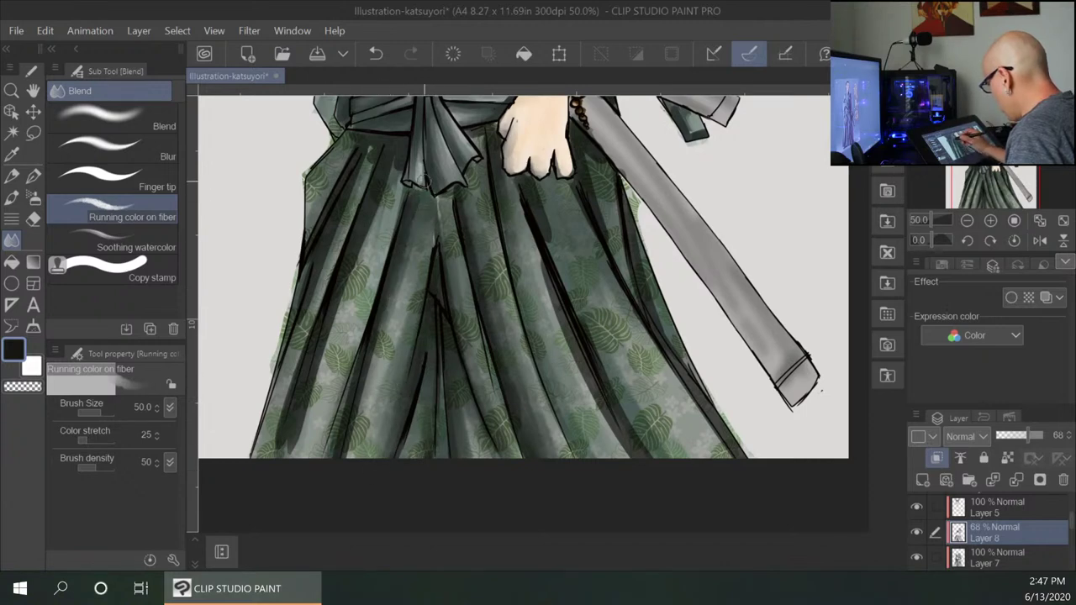
left_click_drag(415, 195, 362, 410)
left_click_drag(389, 301, 347, 426)
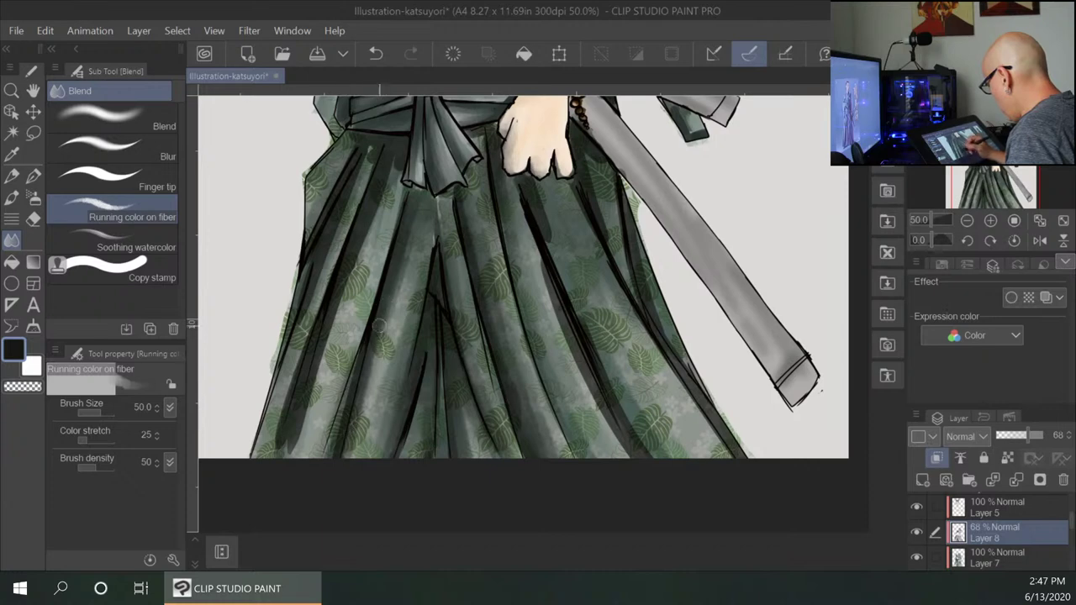
left_click_drag(379, 326, 346, 493)
left_click_drag(384, 335, 355, 455)
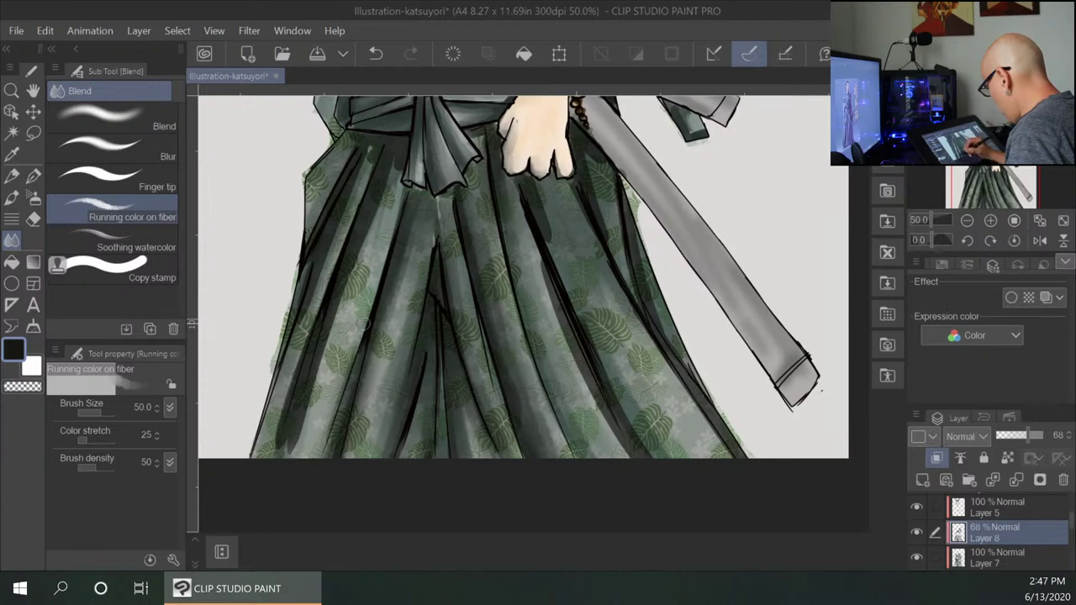
left_click_drag(394, 168, 348, 288)
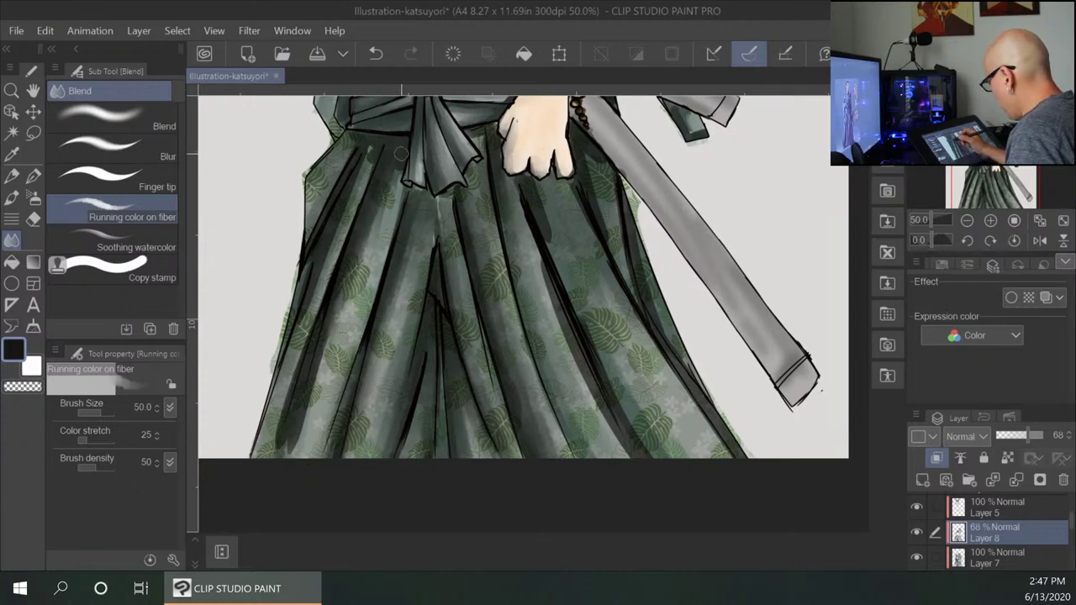
left_click_drag(401, 170, 403, 195)
Blend the shadows of the outermost folds along the skirt's left edge, from the waist to the hem.
left_click_drag(319, 348, 293, 432)
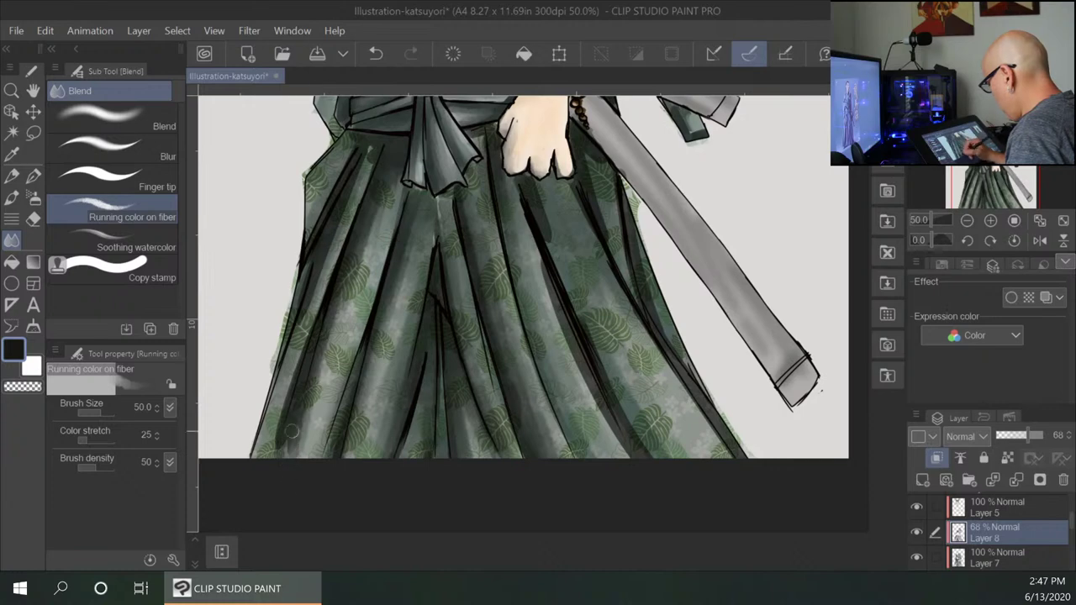
mouse_move(318, 299)
left_mouse_down()
mouse_move(264, 463)
mouse_move(271, 477)
left_mouse_up()
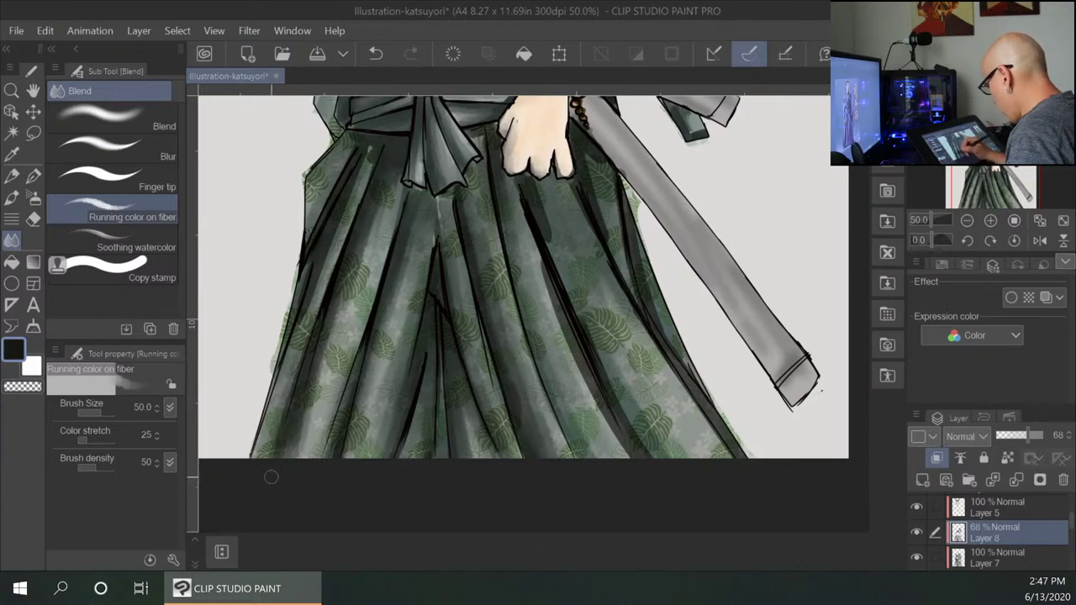
left_click_drag(354, 187, 299, 328)
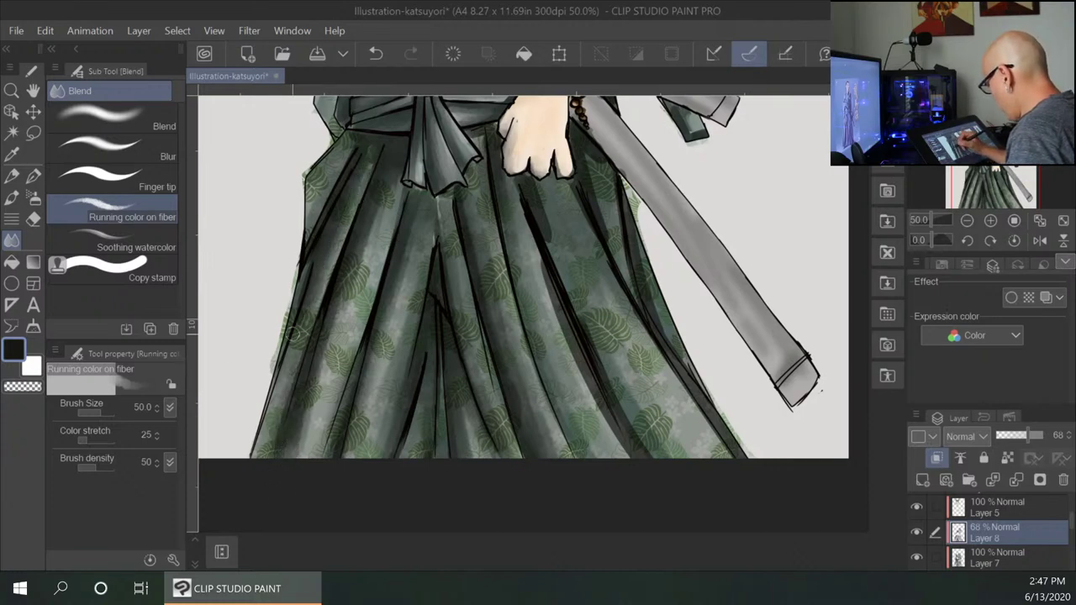
left_click_drag(362, 154, 305, 268)
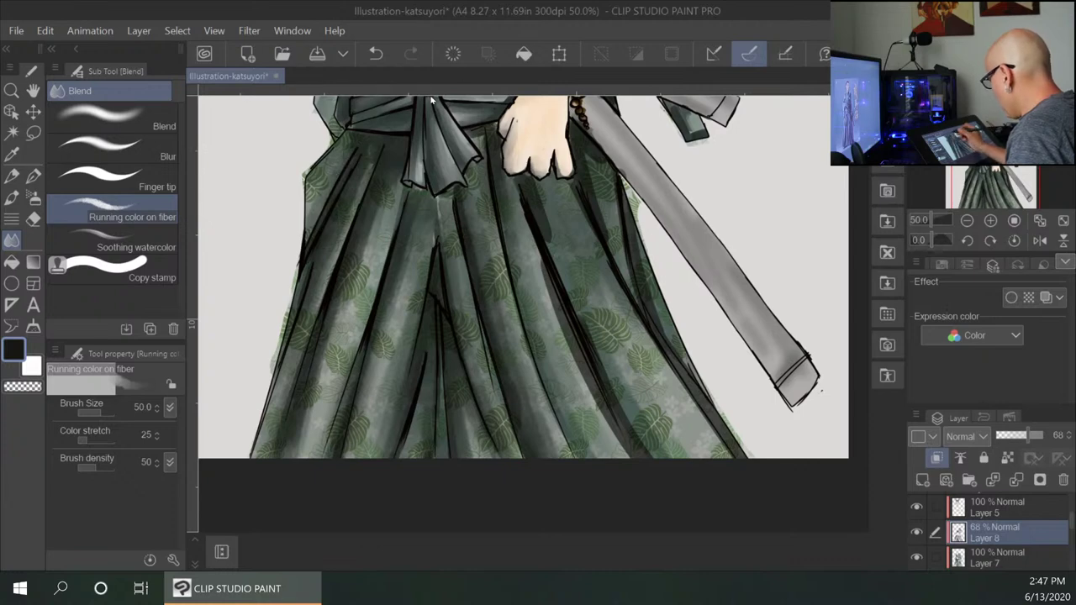
Smooth the dark fold shadow running from the lowered hand to the hem.
mouse_move(518, 190)
left_mouse_down()
mouse_move(577, 351)
mouse_move(550, 218)
mouse_move(604, 427)
left_mouse_up()
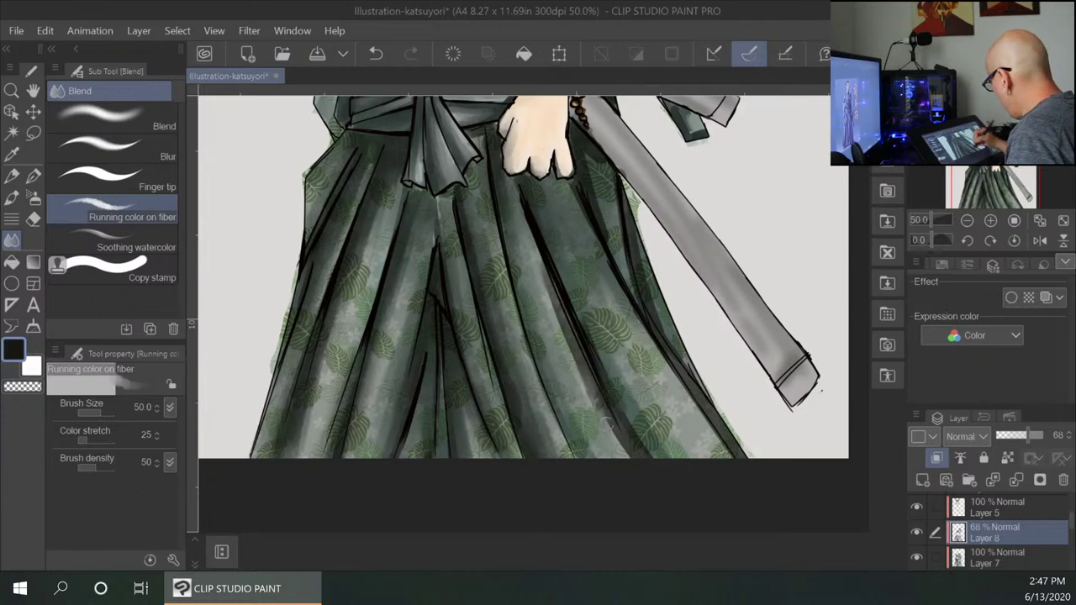
left_click_drag(564, 327, 601, 419)
left_click_drag(578, 349, 624, 451)
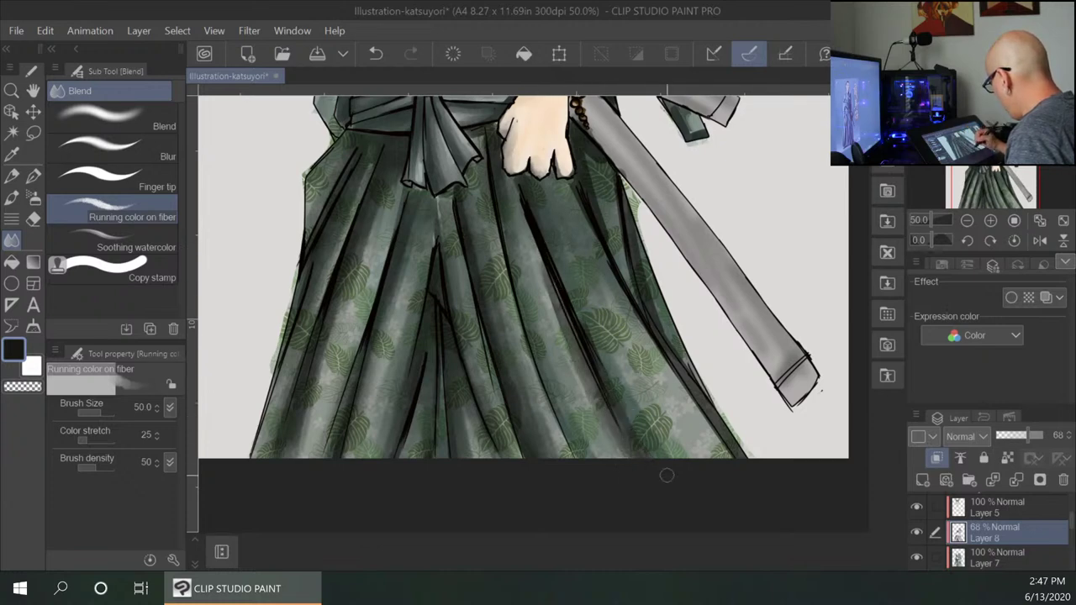
Blend the shadows along the skirt's right edge beside the long scabbard, from below the bracelet toward the hem.
left_click_drag(688, 377, 581, 475)
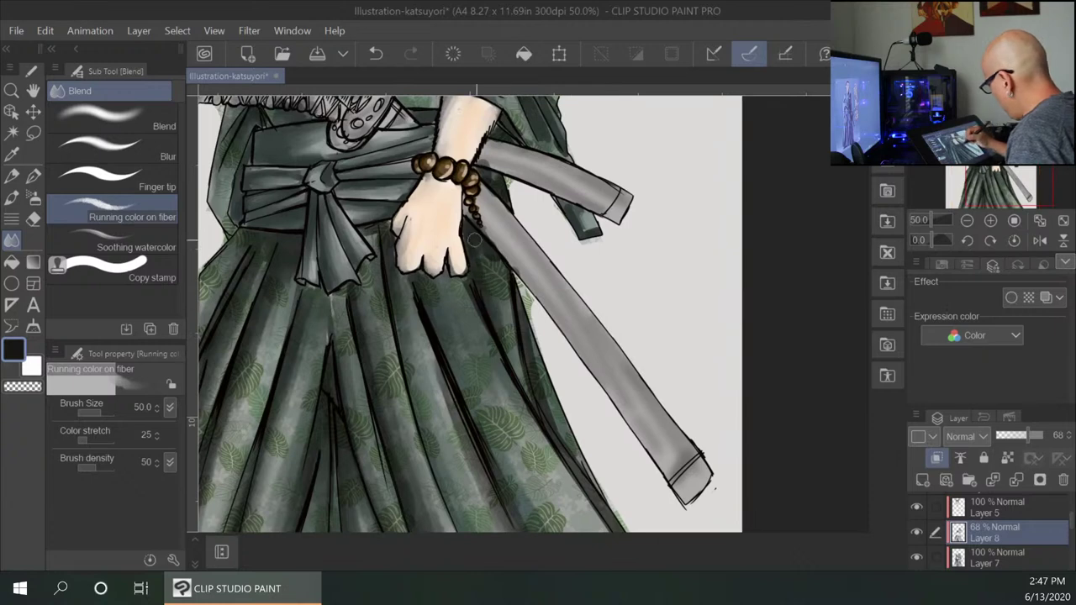
left_click_drag(474, 241, 508, 290)
left_click_drag(512, 341, 541, 411)
left_click_drag(521, 298, 552, 422)
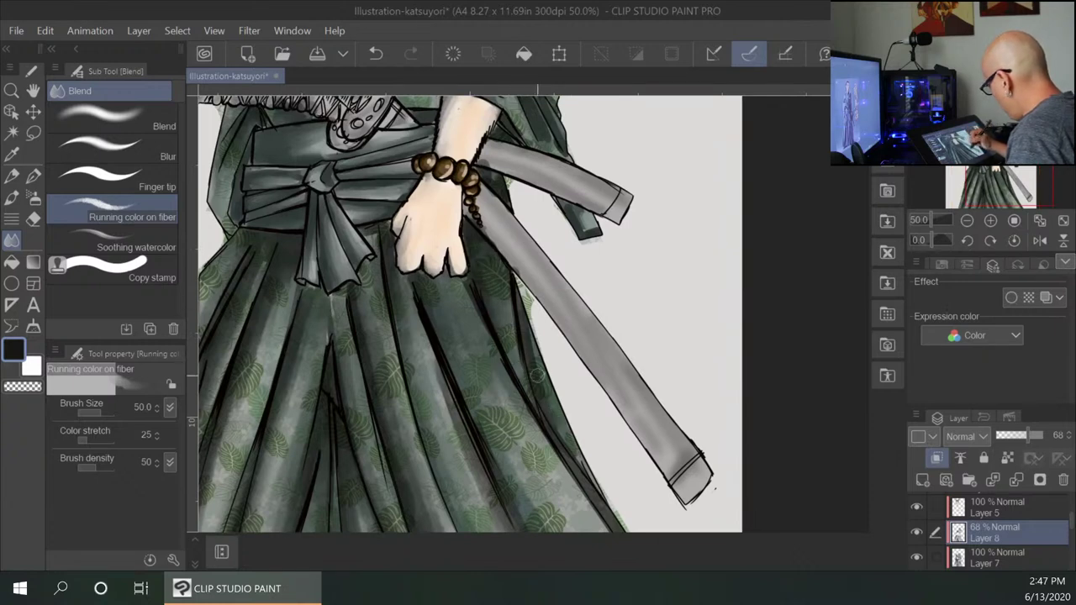
mouse_move(530, 317)
left_mouse_down()
mouse_move(539, 393)
mouse_move(576, 466)
left_mouse_up()
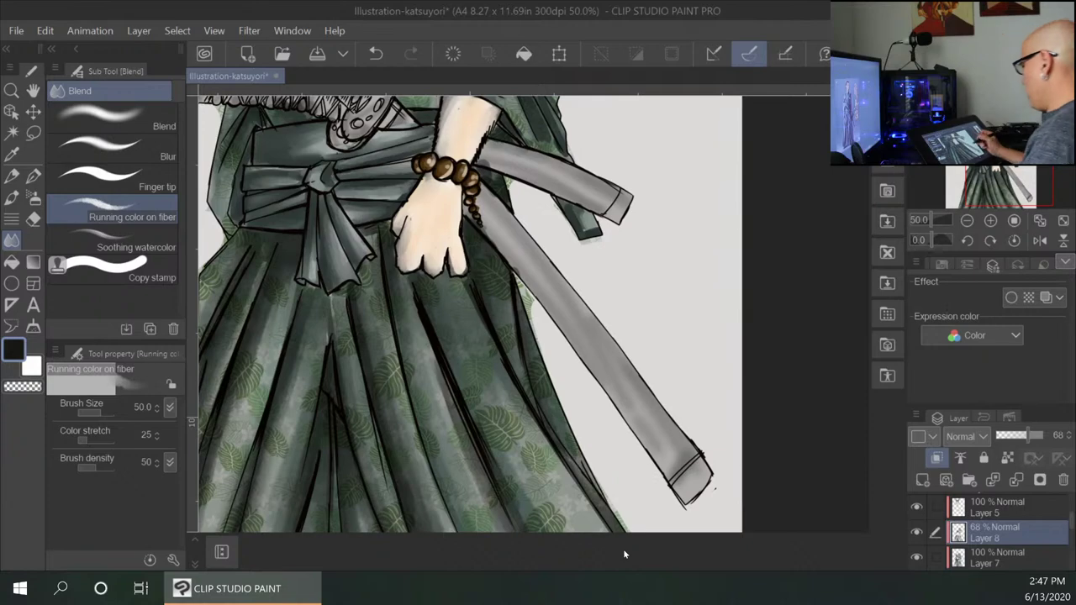
Compare the robe and skirt with and without the shadows by hiding Layer 8 and showing it again.
scroll(631, 447, "down", 1)
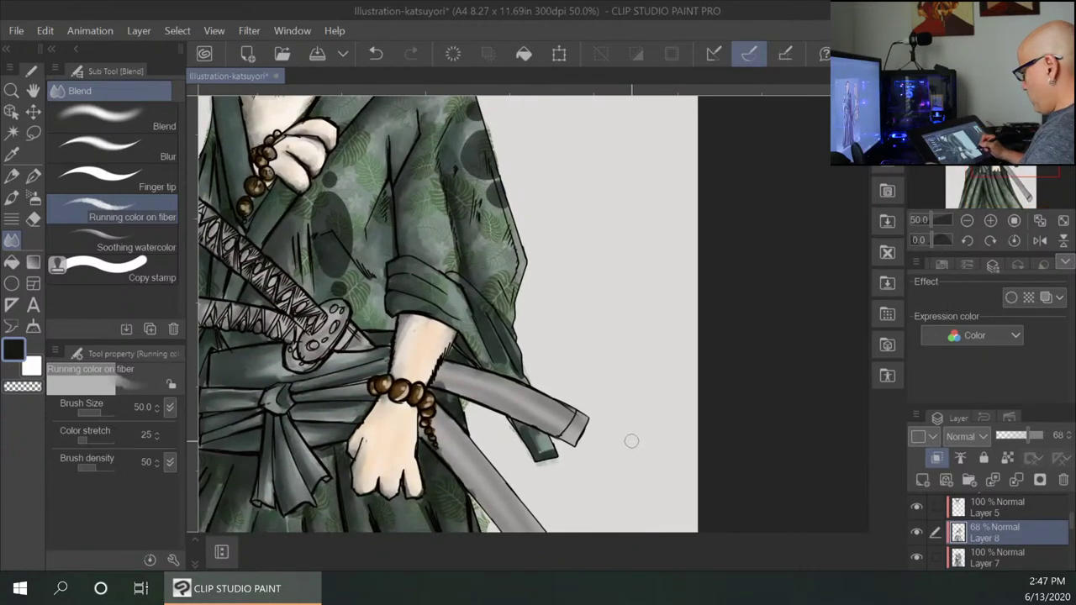
scroll(643, 449, "down", 1)
left_click_drag(644, 449, 603, 246)
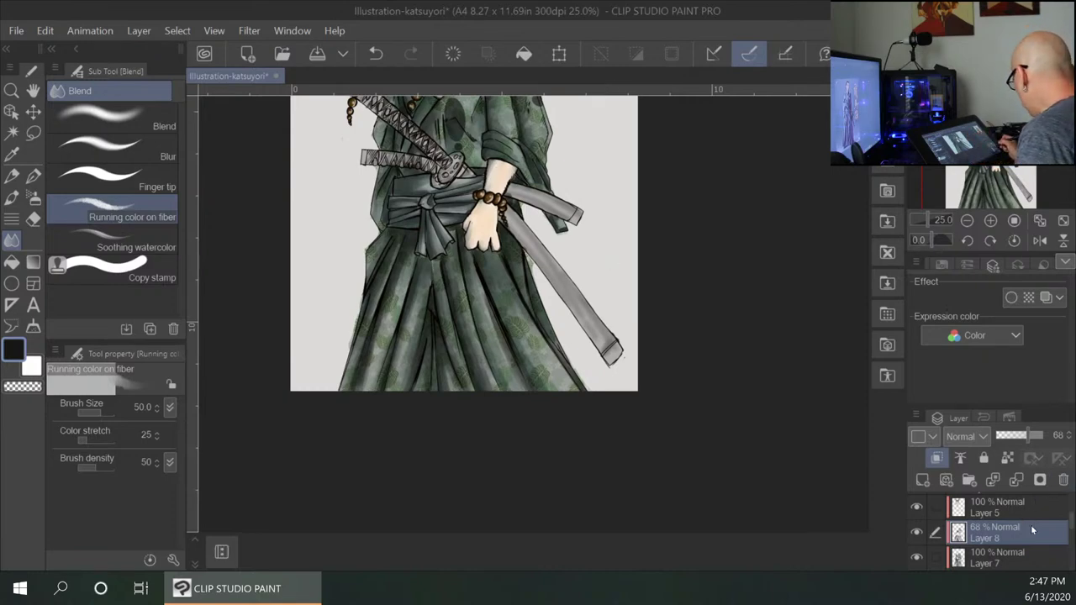
left_click(917, 533)
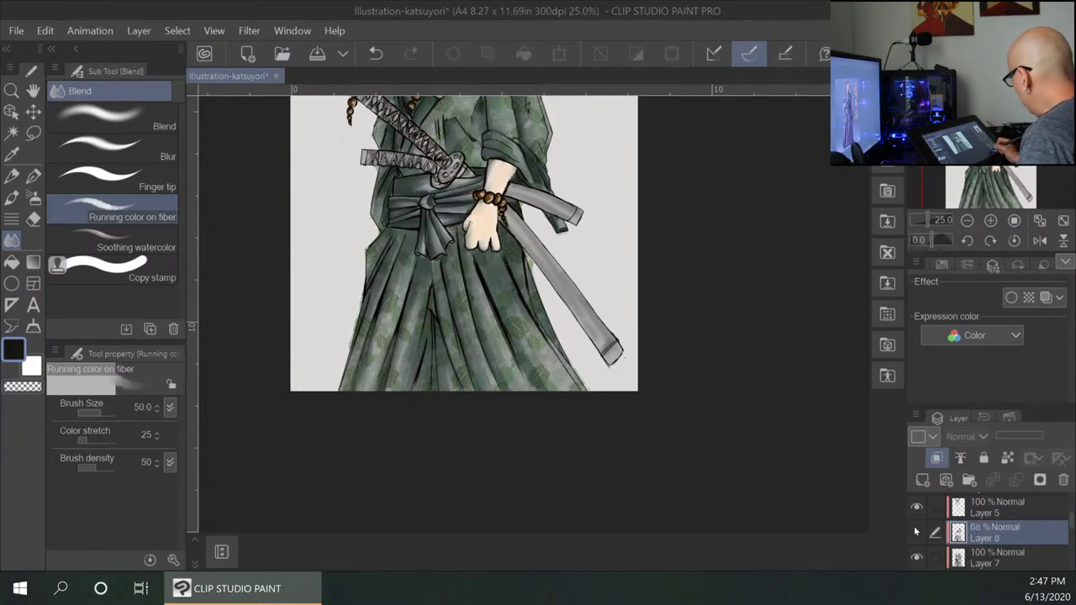
left_click_drag(785, 416, 746, 456)
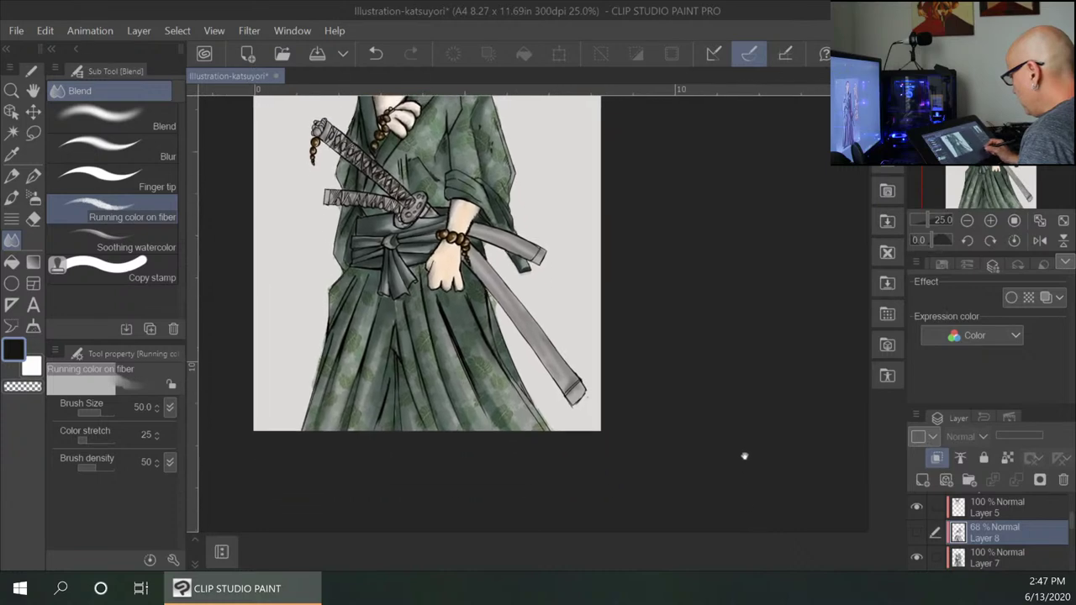
left_click(918, 533)
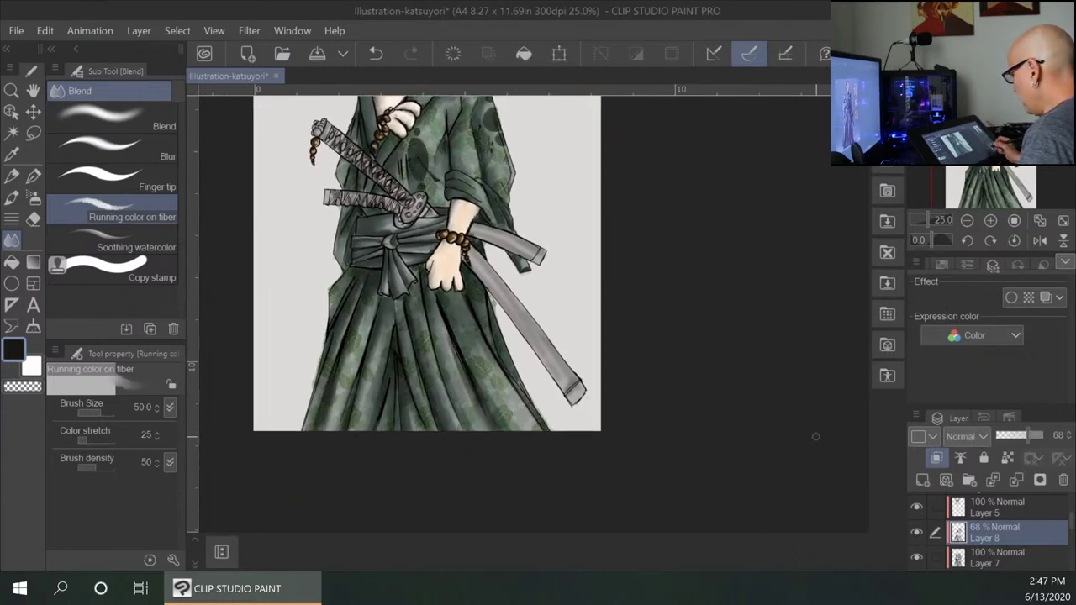
Undo the last blending stroke on the robe and blend the shadow at the sleeve's lower edge.
left_click_drag(627, 292, 629, 404)
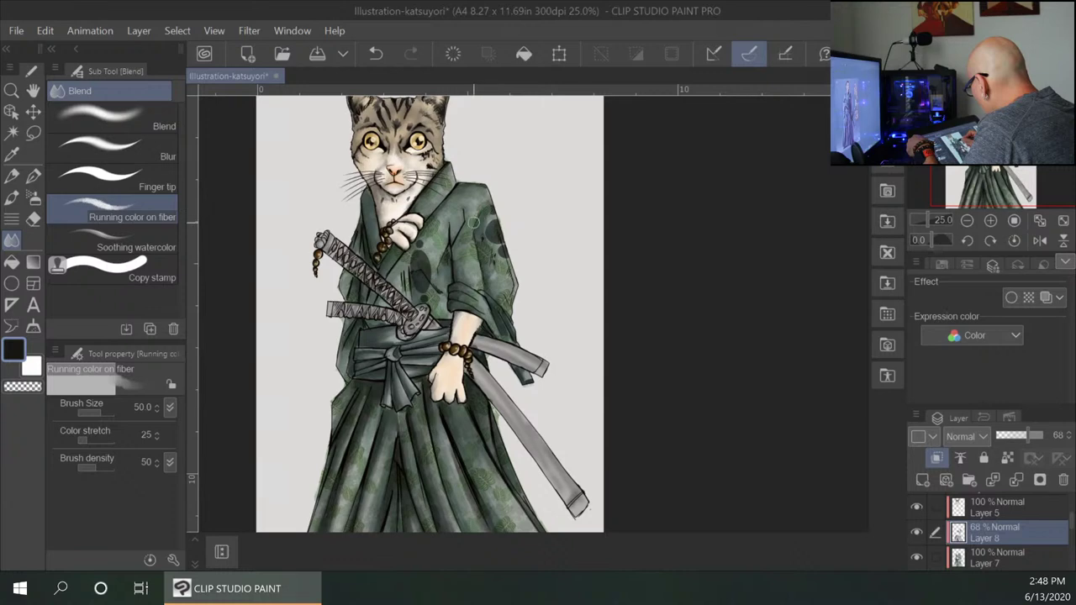
key("ctrl+z")
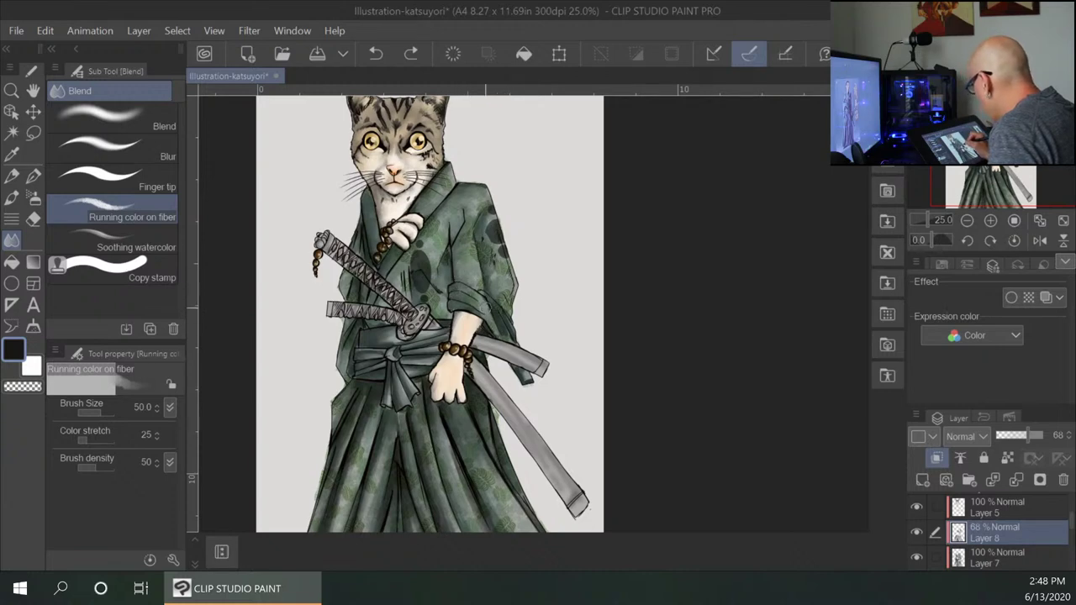
left_click_drag(508, 312, 498, 302)
key("alt")
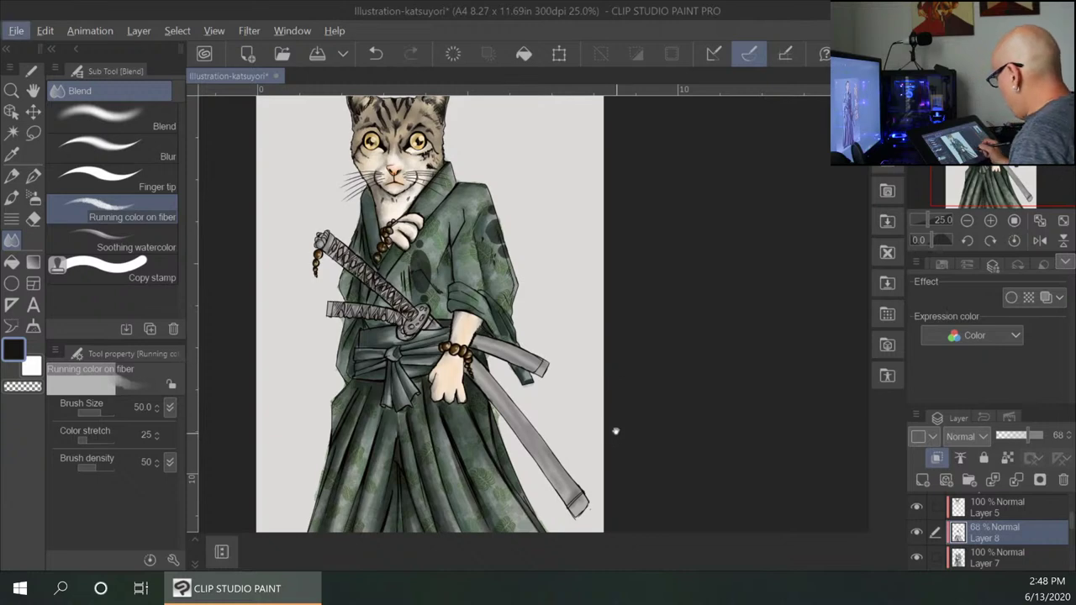
Blend the shadows across the skirt folds from the waistband to the hem with Running color on fiber at size 50.
left_click_drag(615, 431, 637, 294)
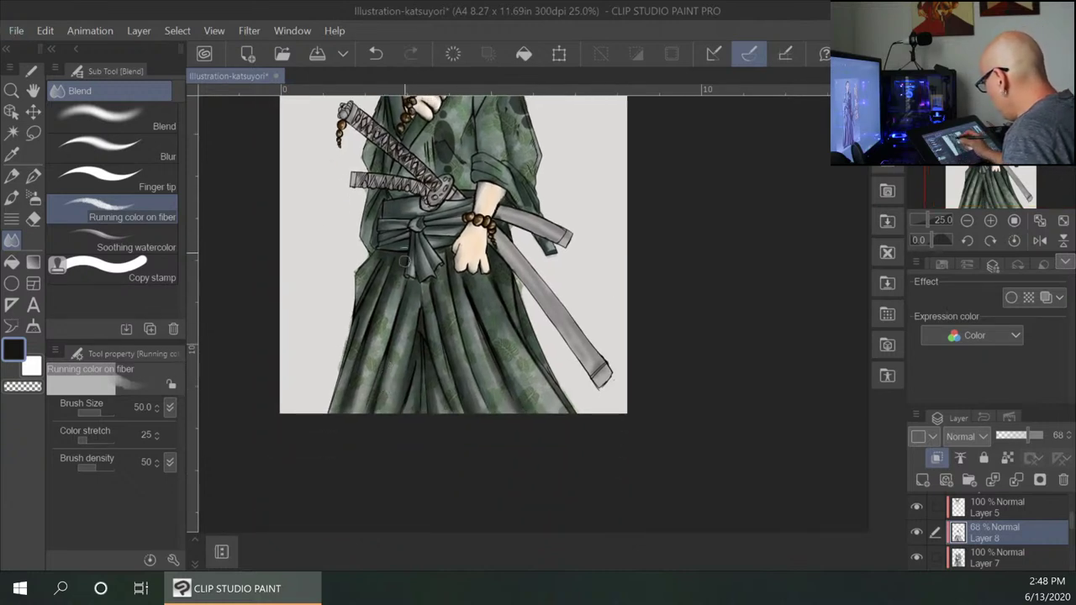
left_click_drag(405, 263, 325, 495)
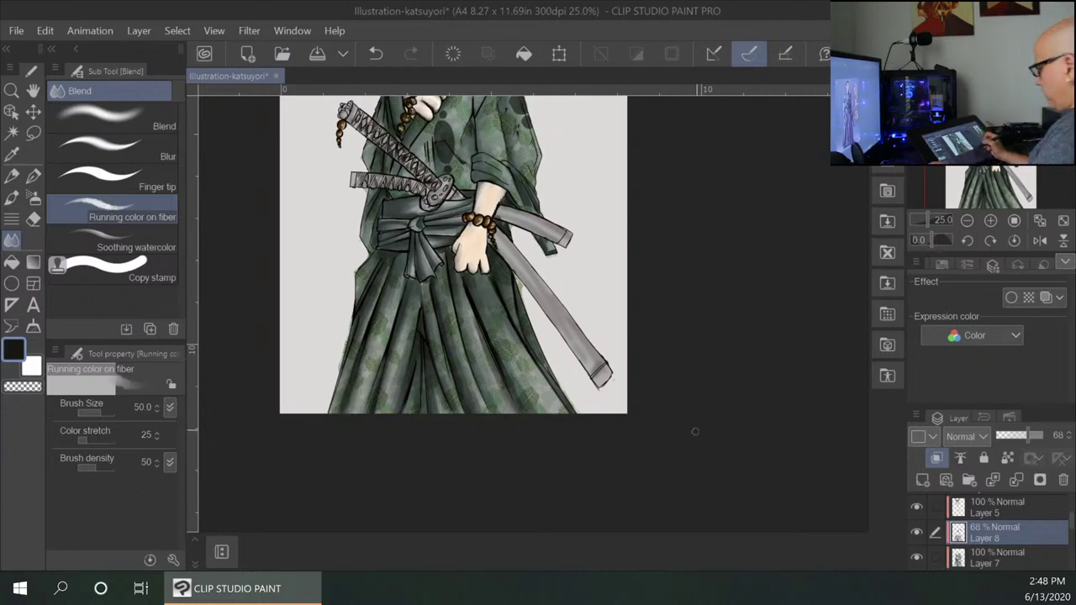
key("ctrl+minus")
left_click_drag(724, 341, 593, 307)
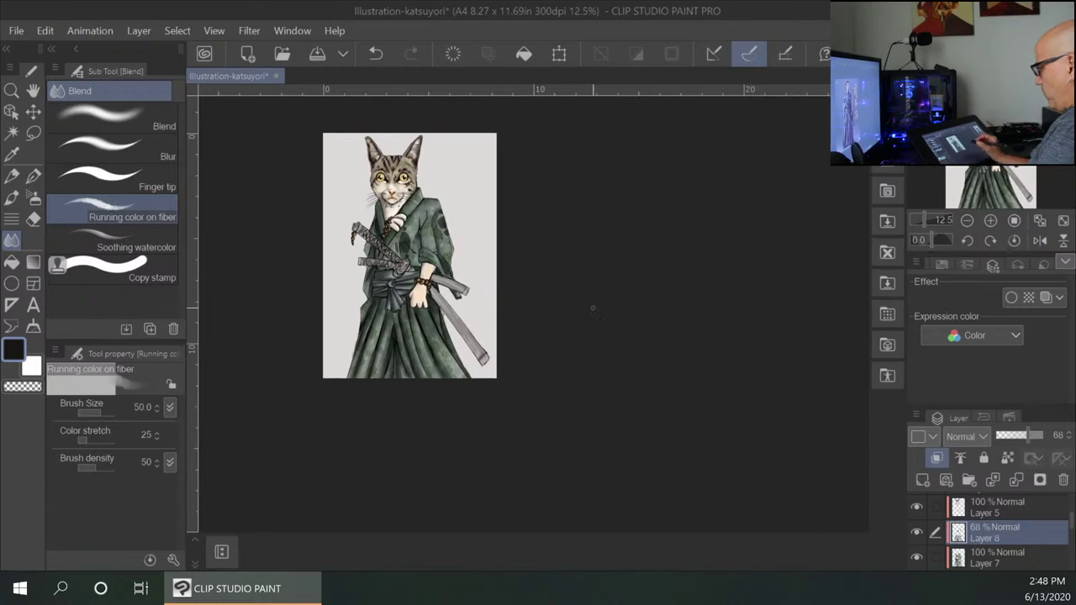
Add a new layer directly above Layer 8.
key("ctrl+plus")
key("ctrl+plus")
key("ctrl+plus")
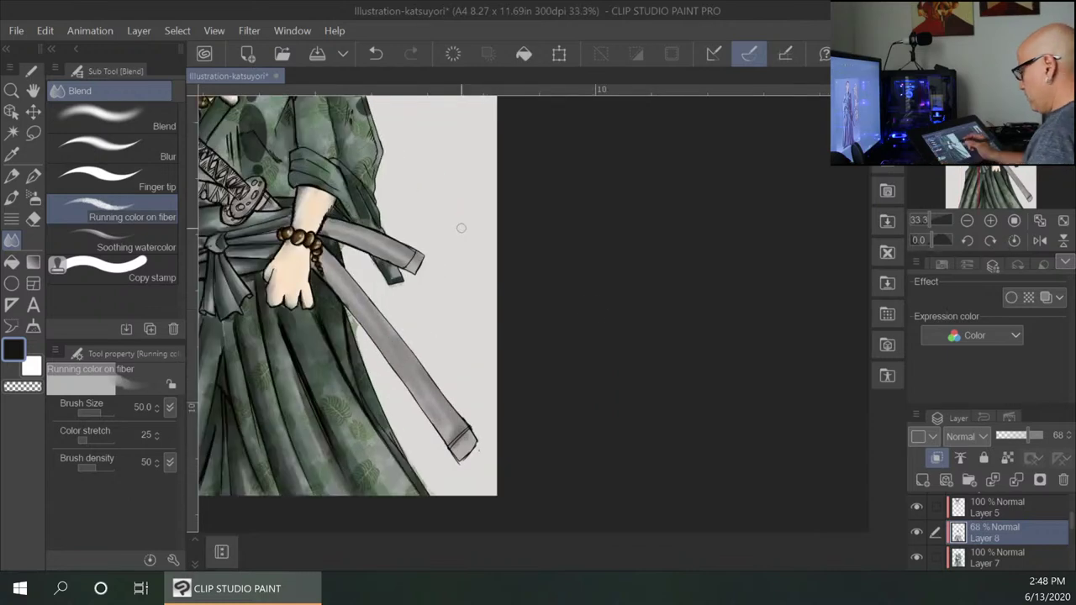
left_click_drag(477, 328, 560, 224)
left_click_drag(595, 360, 585, 418)
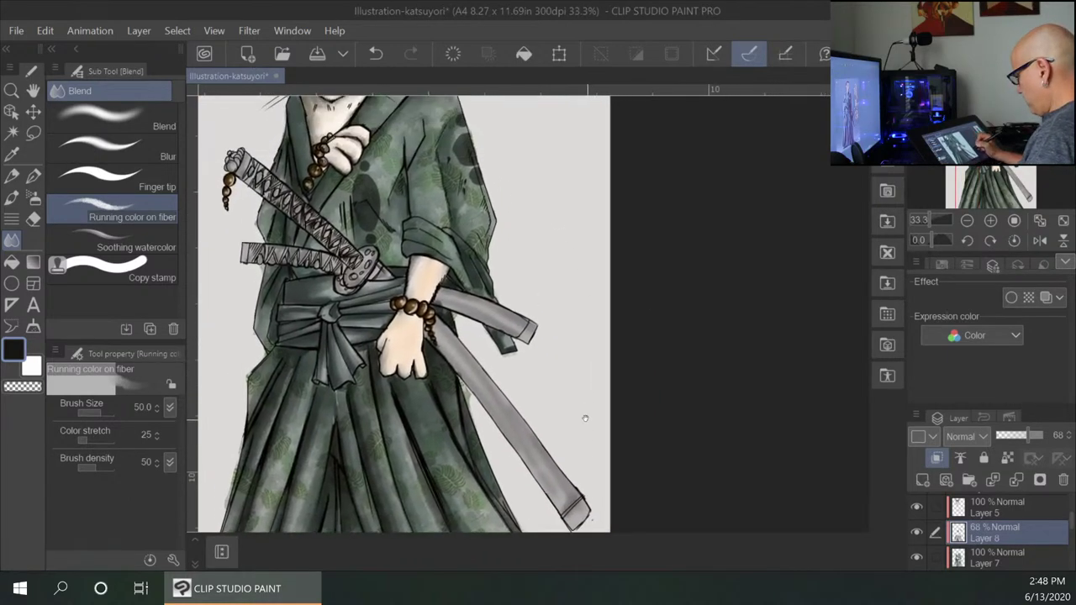
left_click_drag(1072, 525, 1072, 530)
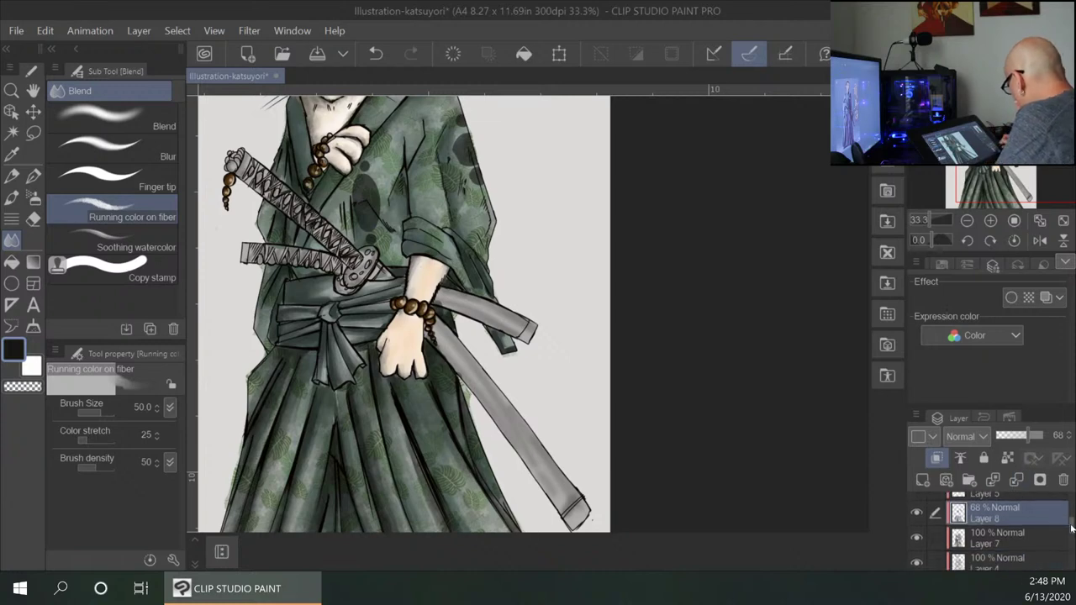
left_click(922, 479)
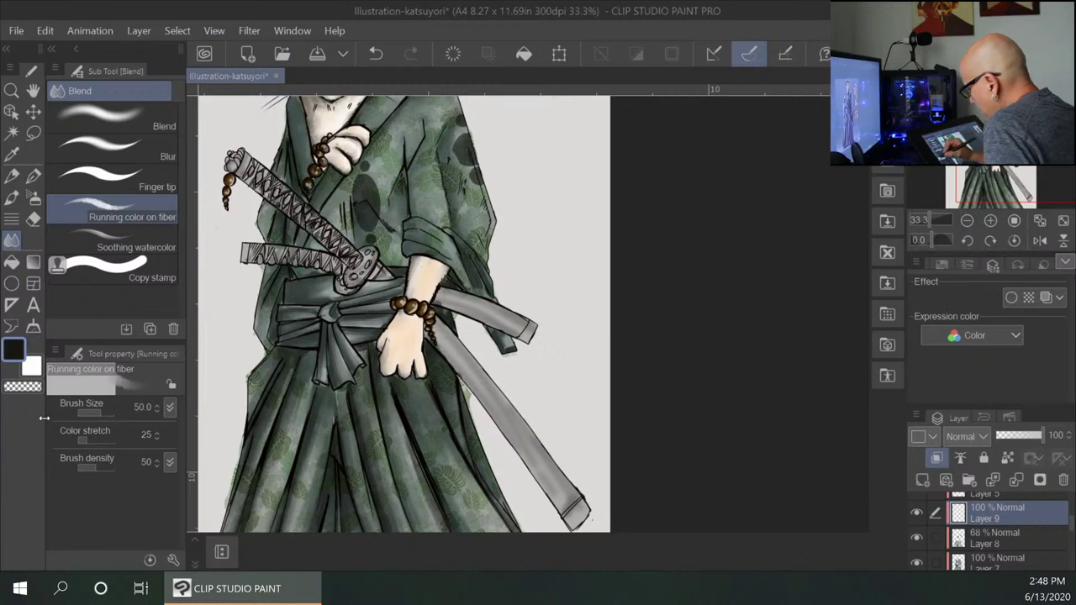
Paint both scabbards near-black on the new layer with the Dense watercolor brush at size 60.
left_click(12, 199)
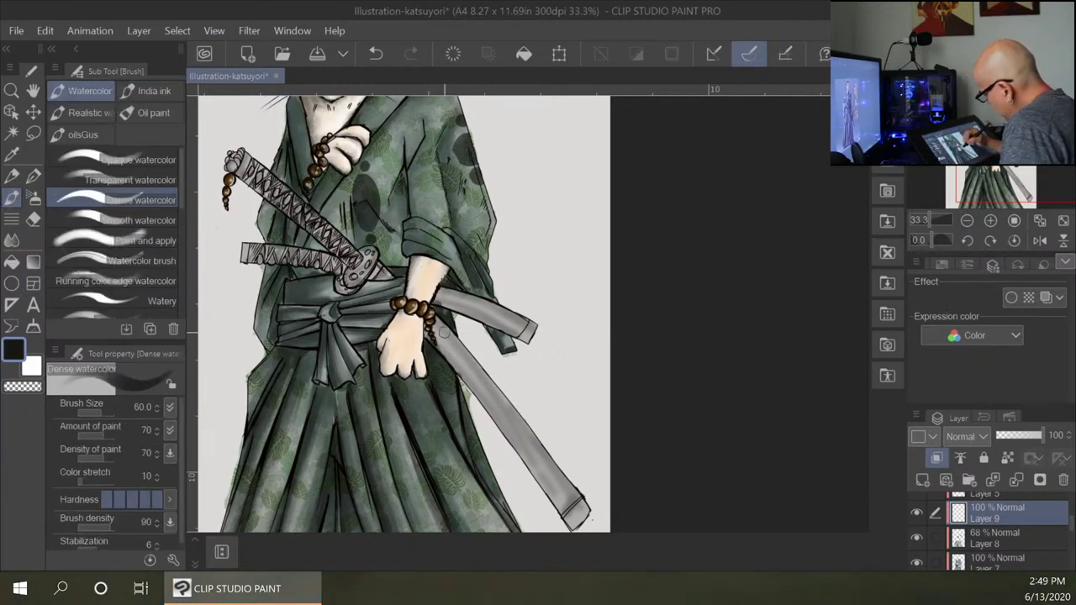
mouse_move(437, 329)
left_mouse_down()
mouse_move(552, 475)
mouse_move(500, 391)
mouse_move(581, 506)
mouse_move(519, 437)
mouse_move(578, 507)
left_mouse_up()
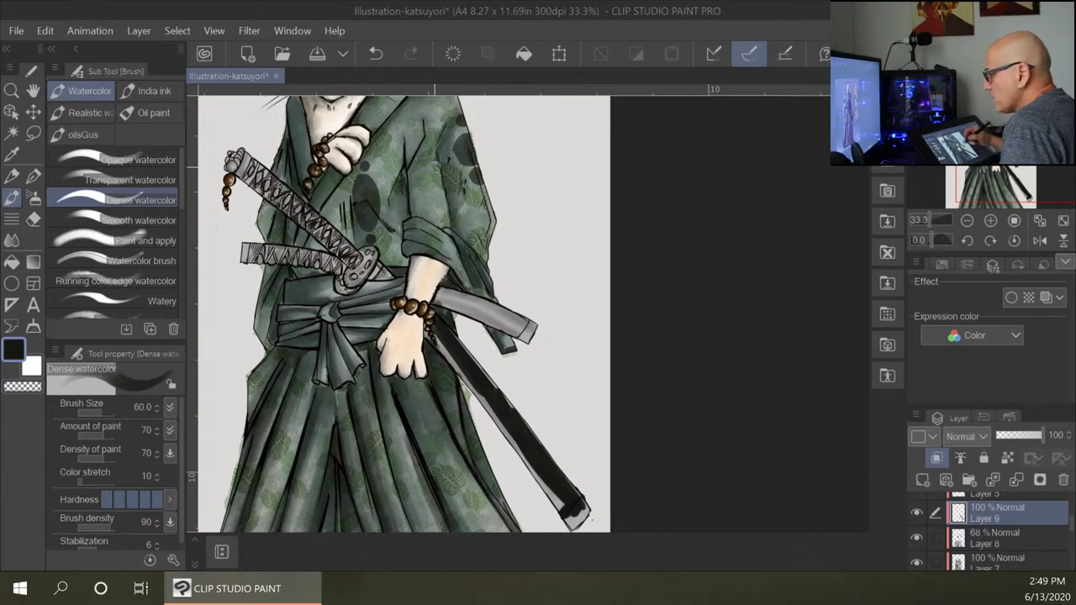
mouse_move(435, 296)
left_mouse_down()
mouse_move(530, 329)
mouse_move(517, 330)
left_mouse_up()
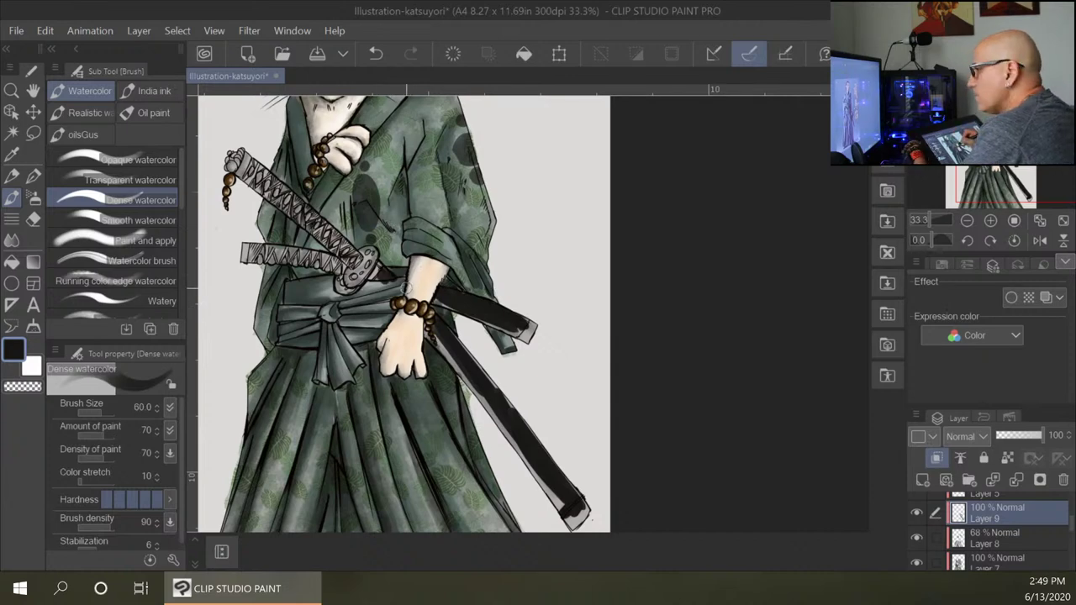
Paint the sword guard and both wrapped hilts near-black with the Dense watercolor brush at size 30.
scroll(406, 289, "up", 2)
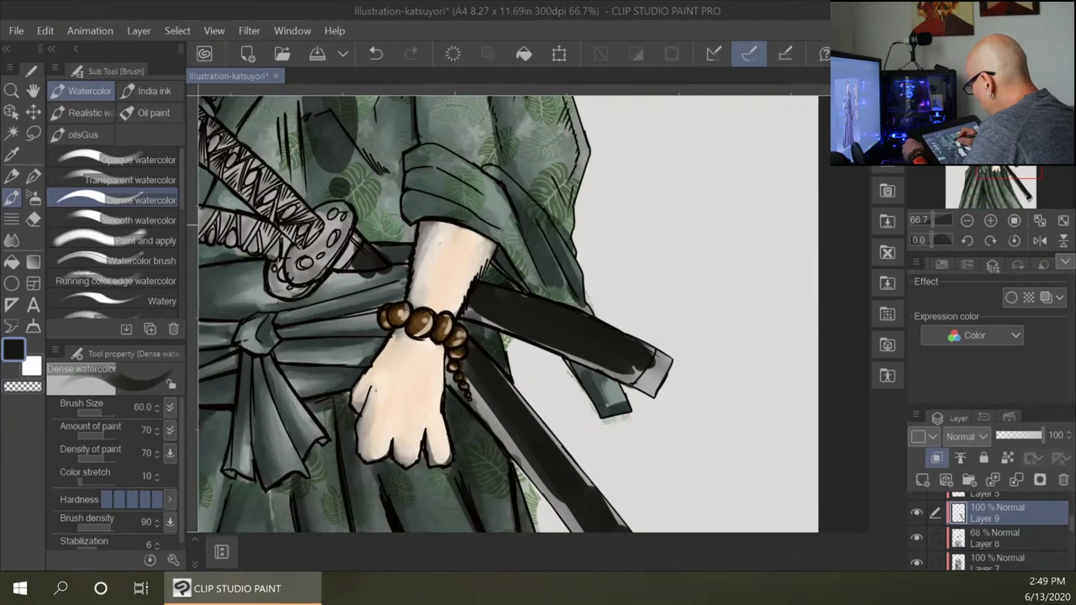
key("bracketleft")
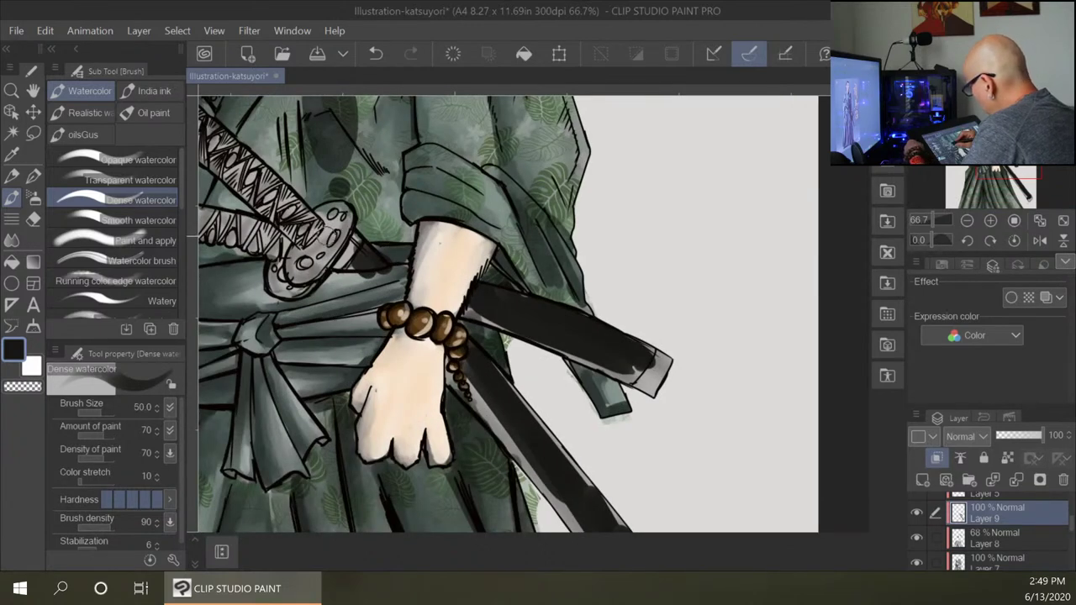
mouse_move(330, 227)
left_mouse_down()
mouse_move(309, 252)
mouse_move(324, 263)
mouse_move(321, 236)
mouse_move(298, 256)
left_mouse_up()
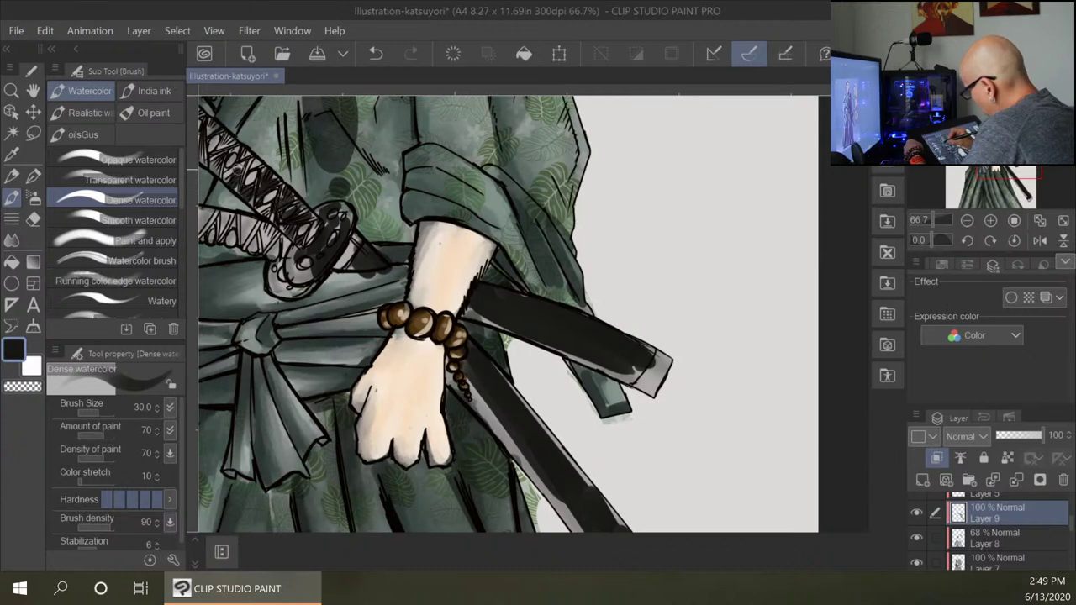
left_click_drag(280, 107, 351, 163)
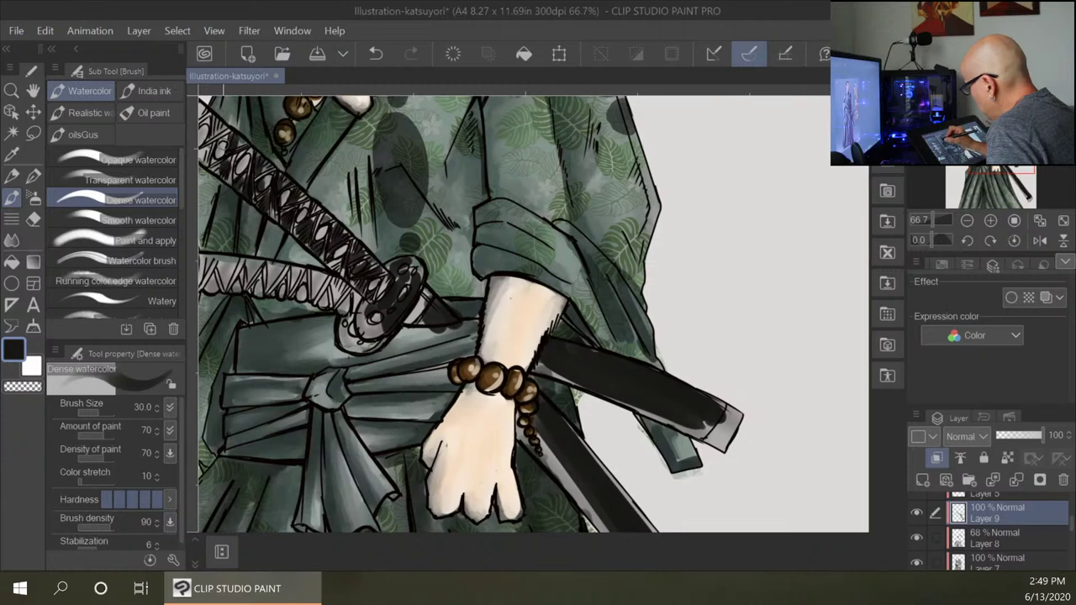
mouse_move(253, 174)
left_mouse_down()
mouse_move(278, 219)
mouse_move(242, 171)
mouse_move(262, 170)
left_mouse_up()
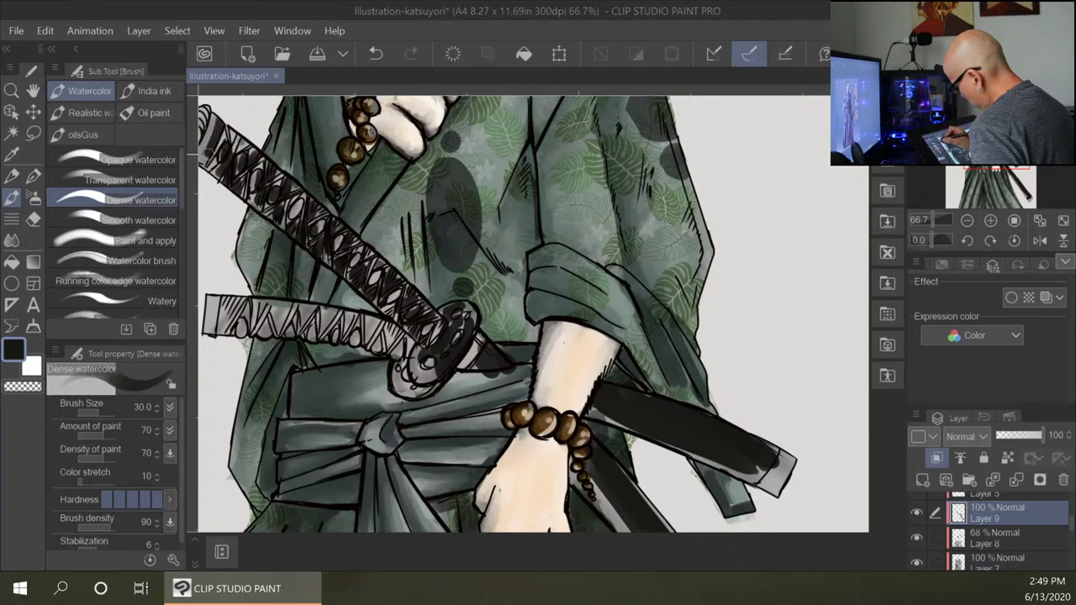
mouse_move(190, 131)
left_mouse_down()
mouse_move(286, 167)
mouse_move(294, 146)
mouse_move(288, 154)
left_mouse_up()
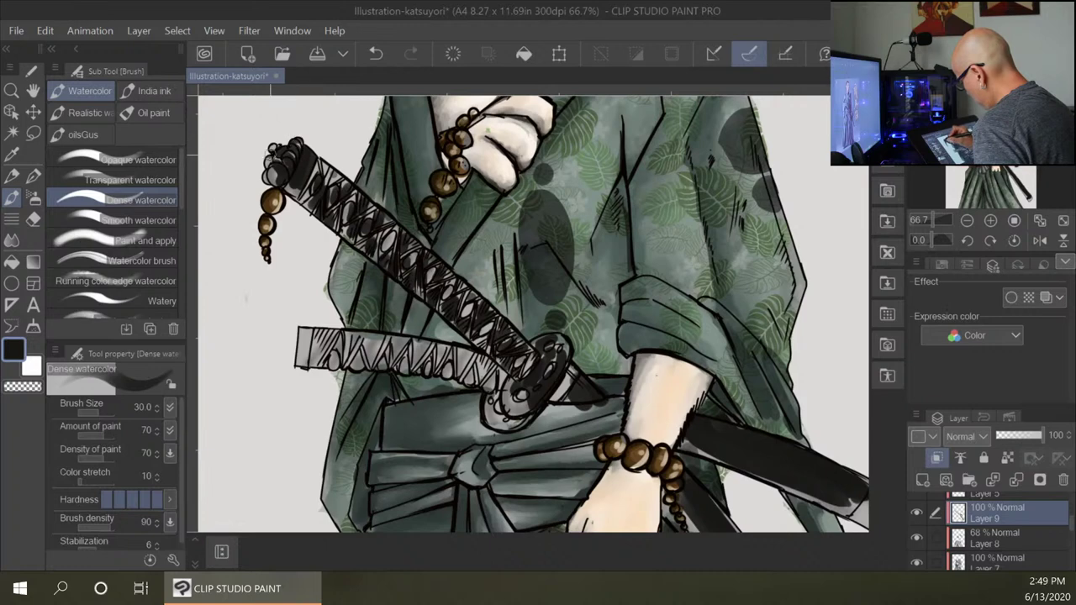
mouse_move(316, 335)
left_mouse_down()
mouse_move(314, 361)
mouse_move(301, 357)
mouse_move(302, 340)
mouse_move(363, 356)
mouse_move(383, 346)
mouse_move(425, 358)
mouse_move(406, 360)
mouse_move(432, 373)
mouse_move(446, 357)
mouse_move(461, 370)
mouse_move(467, 357)
mouse_move(492, 367)
mouse_move(479, 379)
mouse_move(502, 384)
left_mouse_up()
mouse_move(559, 346)
left_mouse_down()
mouse_move(513, 423)
mouse_move(574, 388)
mouse_move(572, 398)
left_mouse_up()
Set the drawing colour to a mid grey and paint it along the upper part of the long scabbard, below the bracelet.
left_click_drag(814, 498, 554, 130)
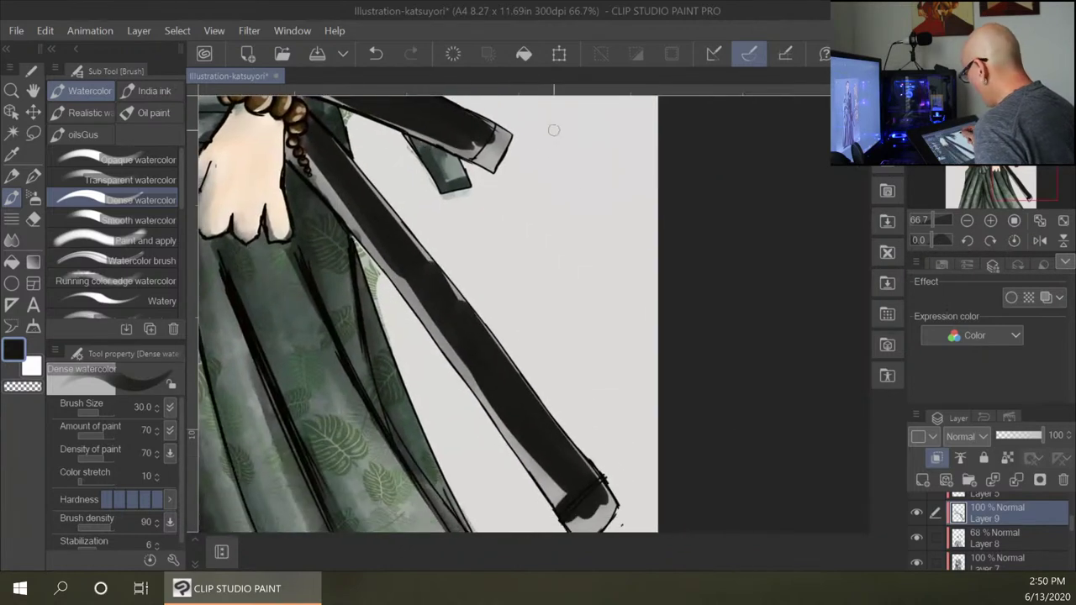
left_click_drag(454, 196, 639, 246)
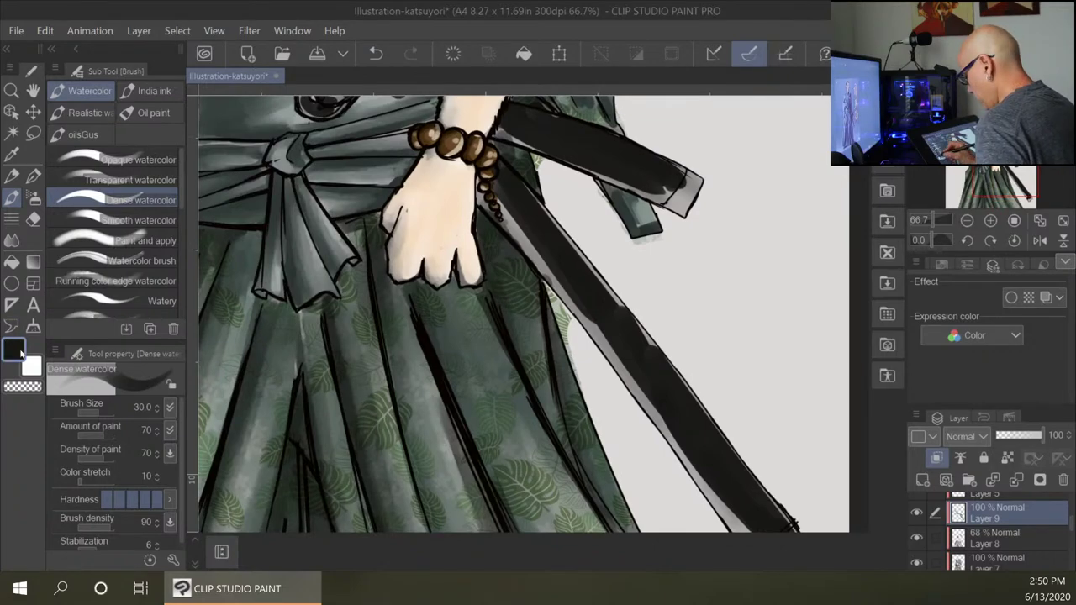
left_click(20, 353)
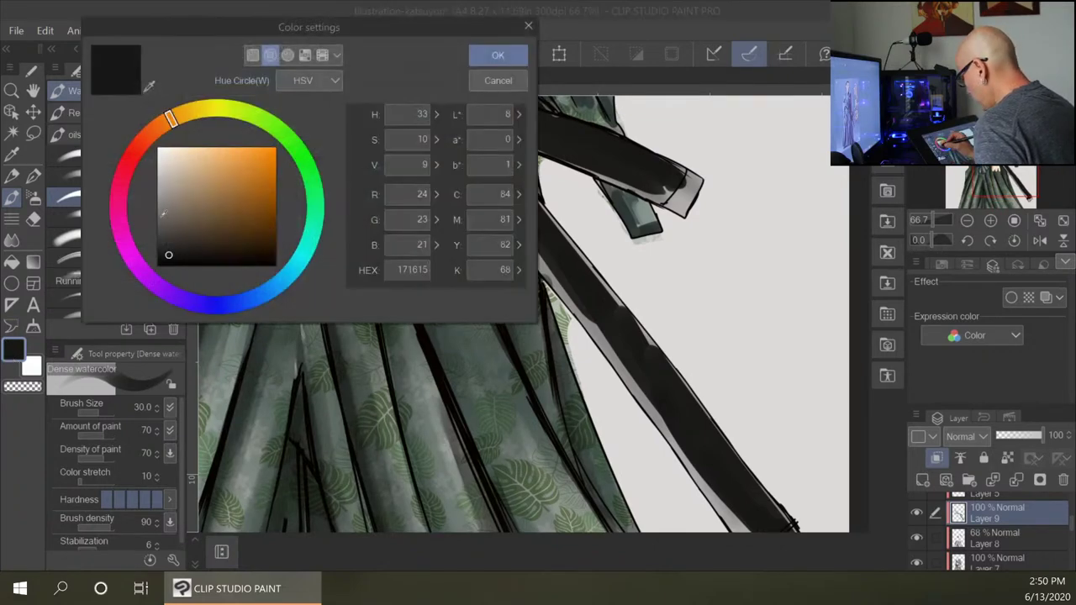
left_click(164, 213)
left_click(498, 55)
left_click_drag(684, 362, 589, 351)
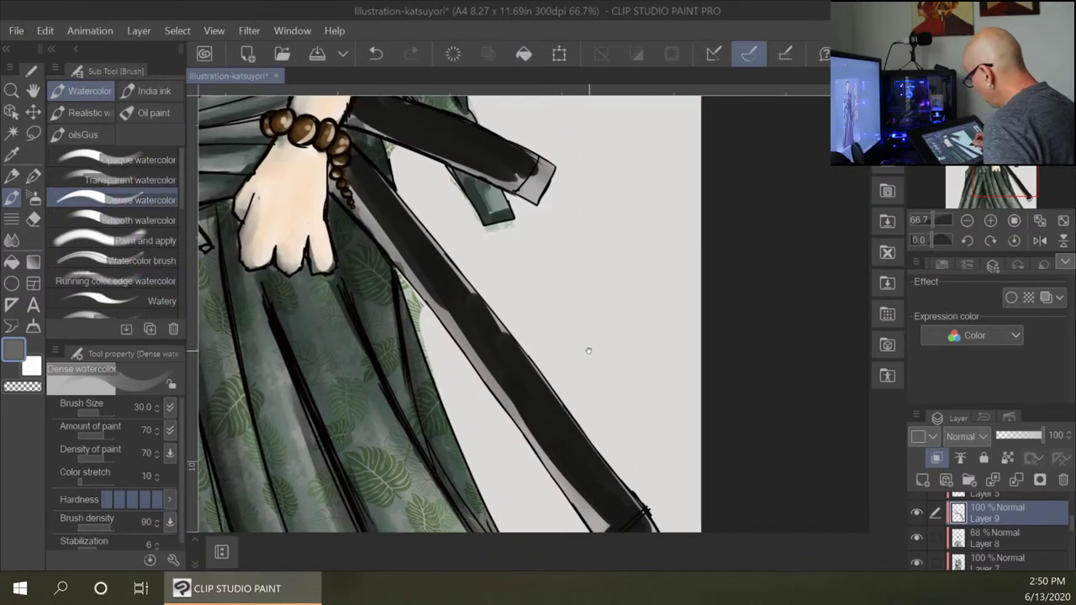
mouse_move(346, 186)
left_mouse_down()
mouse_move(581, 476)
mouse_move(540, 433)
mouse_move(589, 515)
mouse_move(621, 530)
mouse_move(334, 188)
mouse_move(395, 242)
left_mouse_up()
left_click_drag(345, 149, 407, 251)
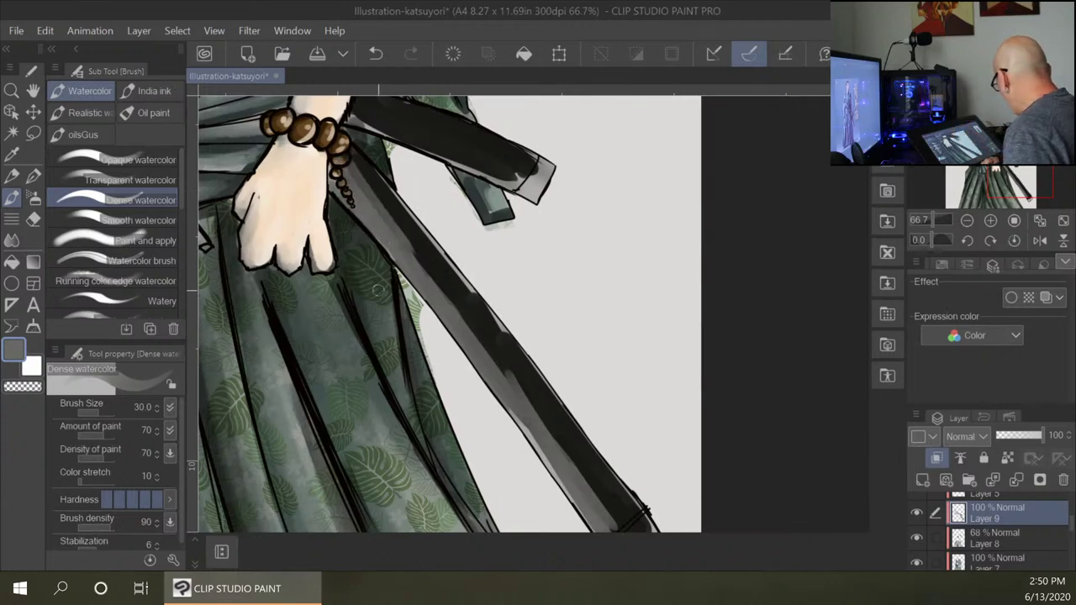
Move Layer 9 down the layer stack, beneath Layer 8 and Layer 7.
left_click_drag(1024, 519, 1025, 545)
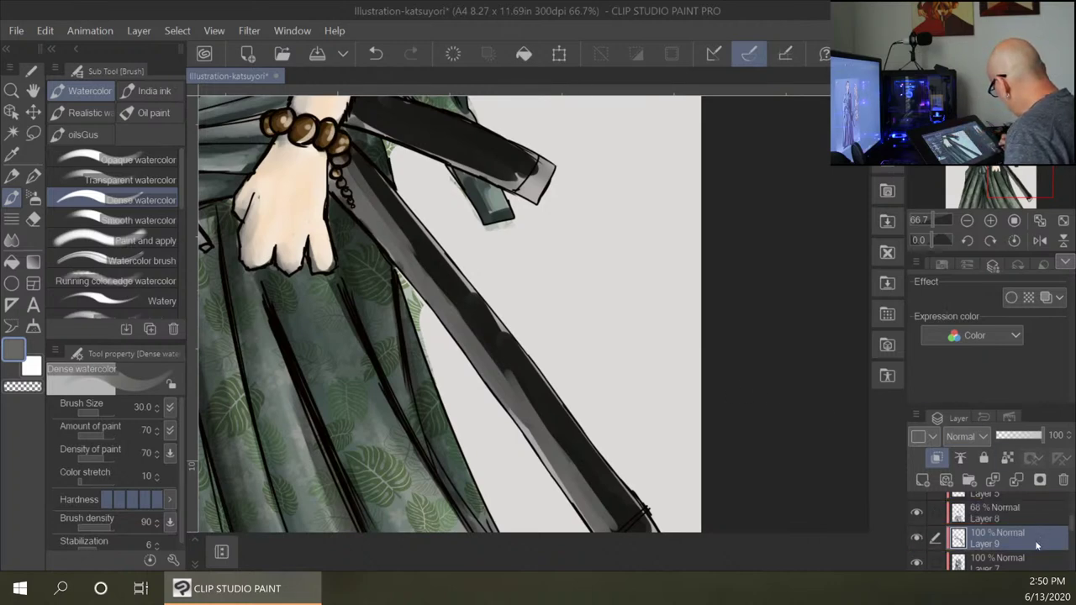
scroll(1037, 546, "down", 1)
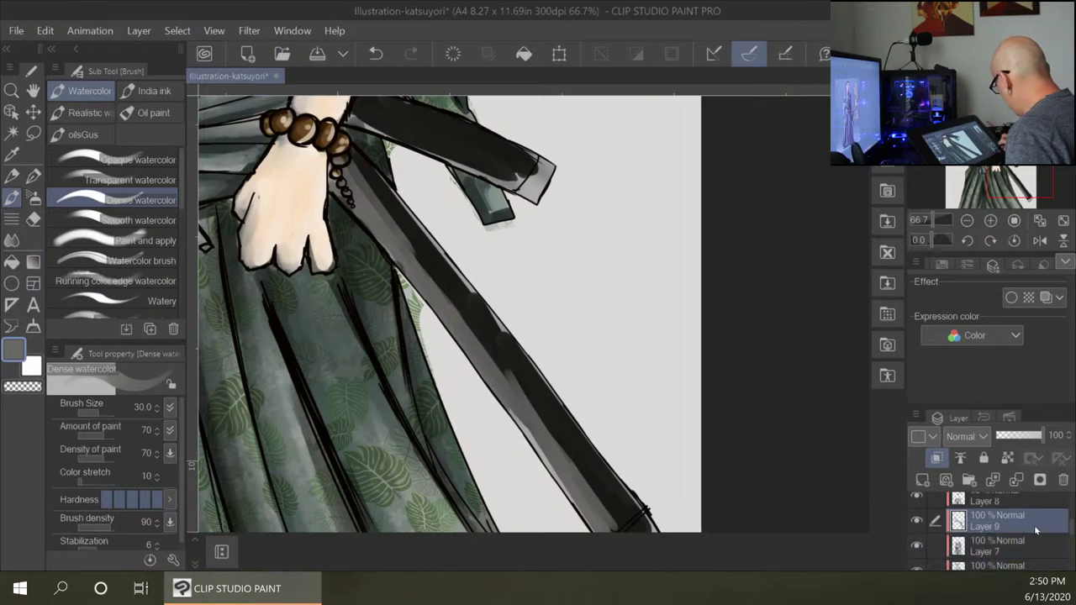
left_click_drag(1037, 530, 1032, 551)
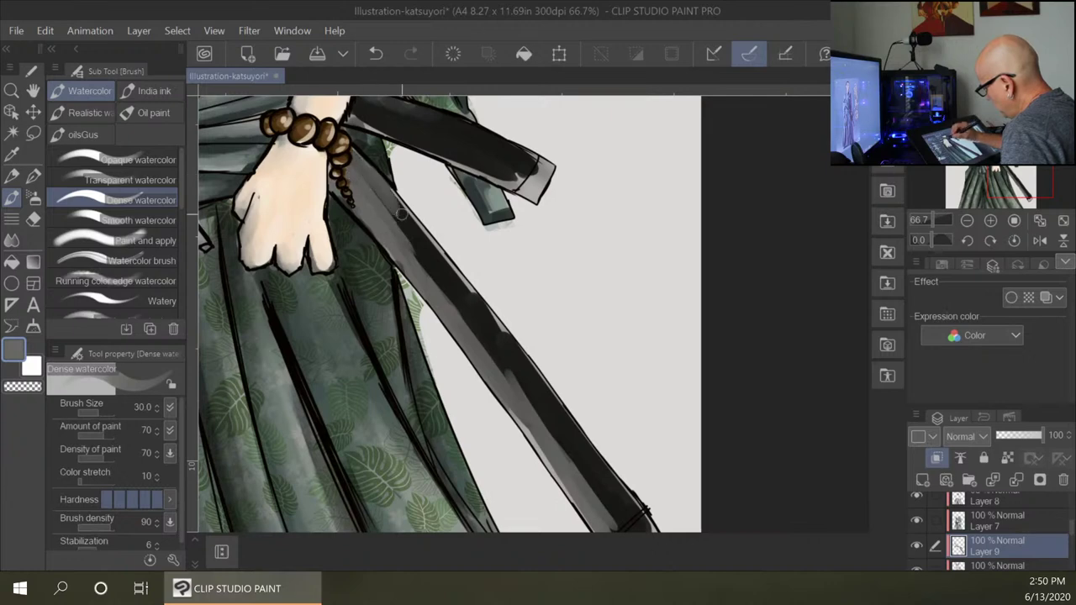
Extend the mid-grey highlight strokes down the length of the long scabbard on Layer 9.
left_click_drag(392, 220, 549, 465)
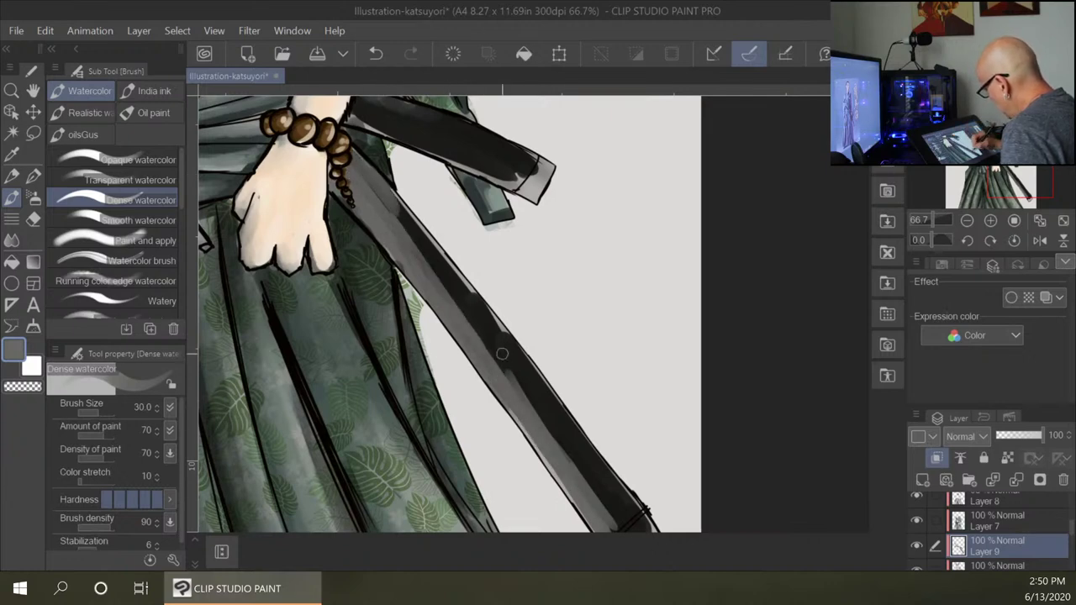
left_click_drag(484, 316, 577, 469)
left_click_drag(669, 457, 594, 308)
mouse_move(535, 401)
left_mouse_down()
mouse_move(549, 423)
mouse_move(568, 399)
left_mouse_up()
Paint mid-grey highlights along the short scabbard and over its end cap.
left_click_drag(512, 194, 625, 468)
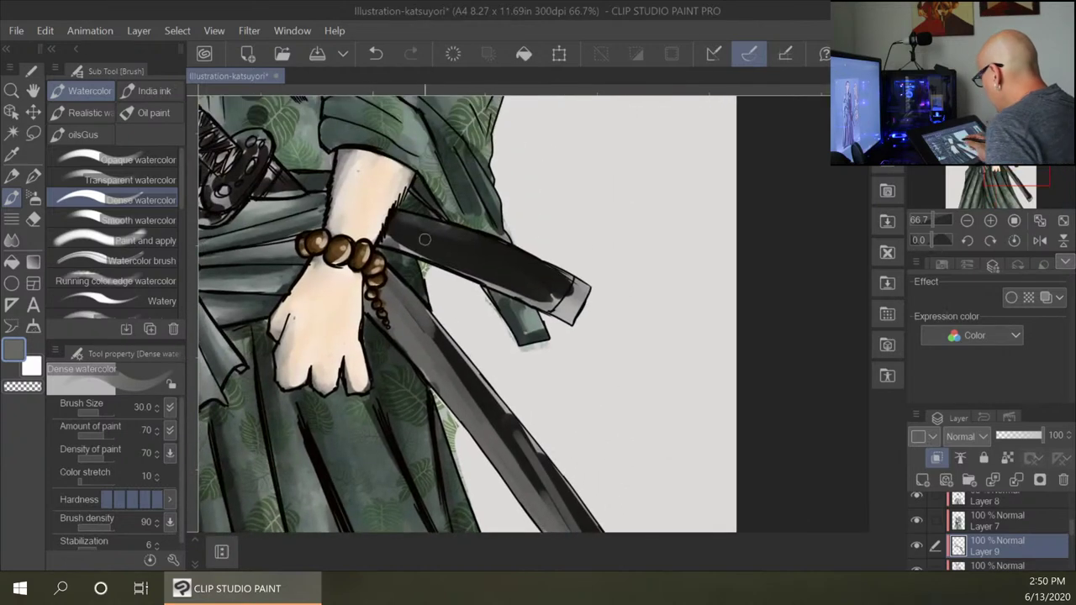
left_click_drag(390, 239, 578, 316)
mouse_move(420, 249)
left_mouse_down()
mouse_move(590, 337)
mouse_move(582, 313)
mouse_move(549, 293)
mouse_move(581, 291)
left_mouse_up()
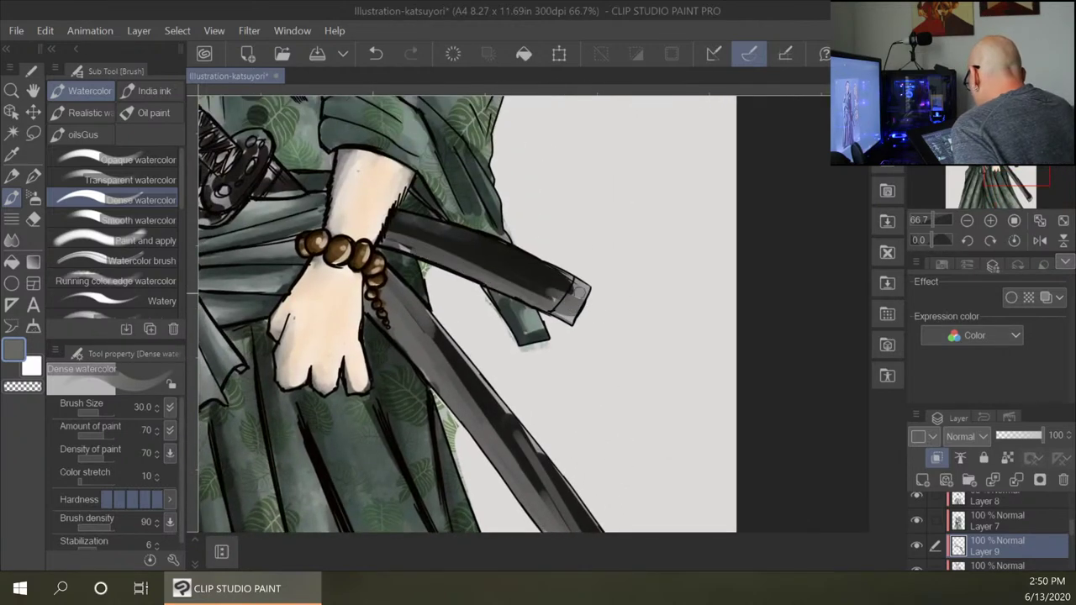
Paint mid-grey highlights on the sword guard's face and rim and on the collar beside it.
left_click_drag(422, 274, 661, 364)
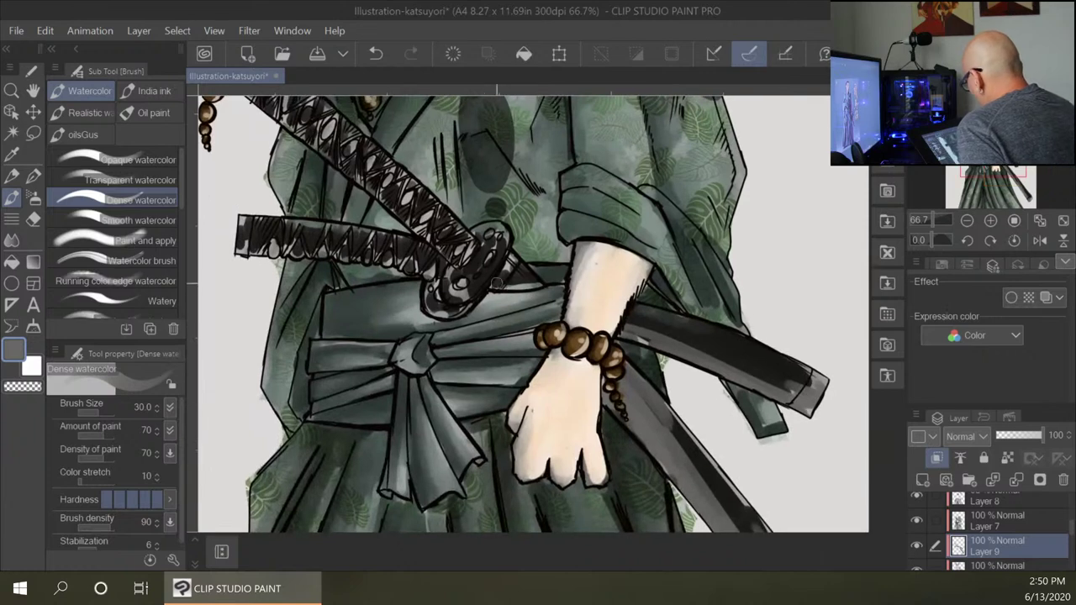
mouse_move(517, 277)
left_mouse_down()
mouse_move(502, 287)
mouse_move(460, 283)
left_mouse_up()
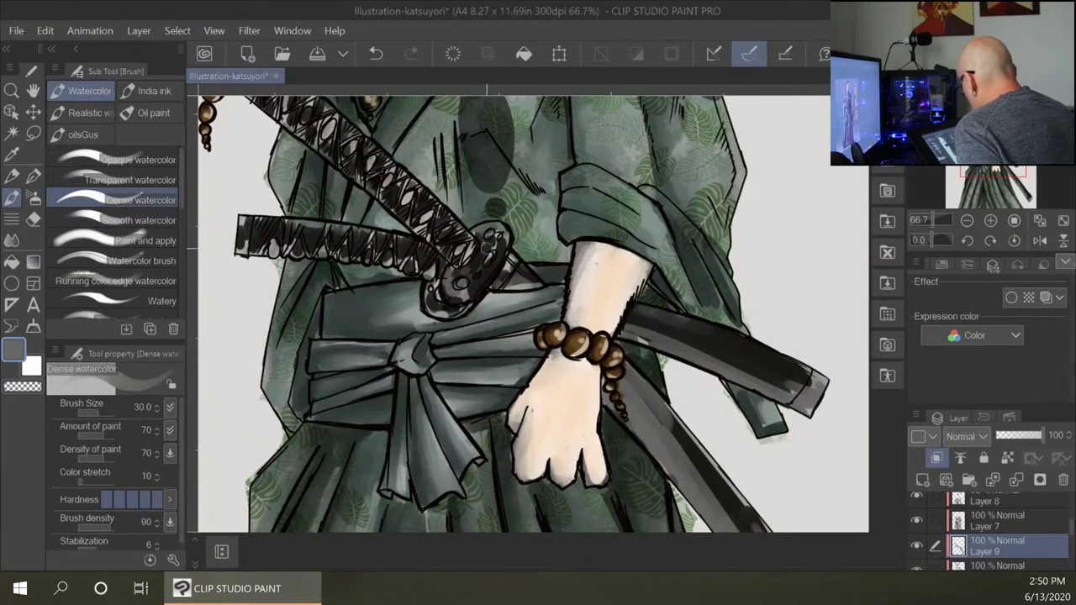
mouse_move(485, 248)
left_mouse_down()
mouse_move(499, 243)
mouse_move(496, 229)
left_mouse_up()
left_click_drag(437, 294, 447, 312)
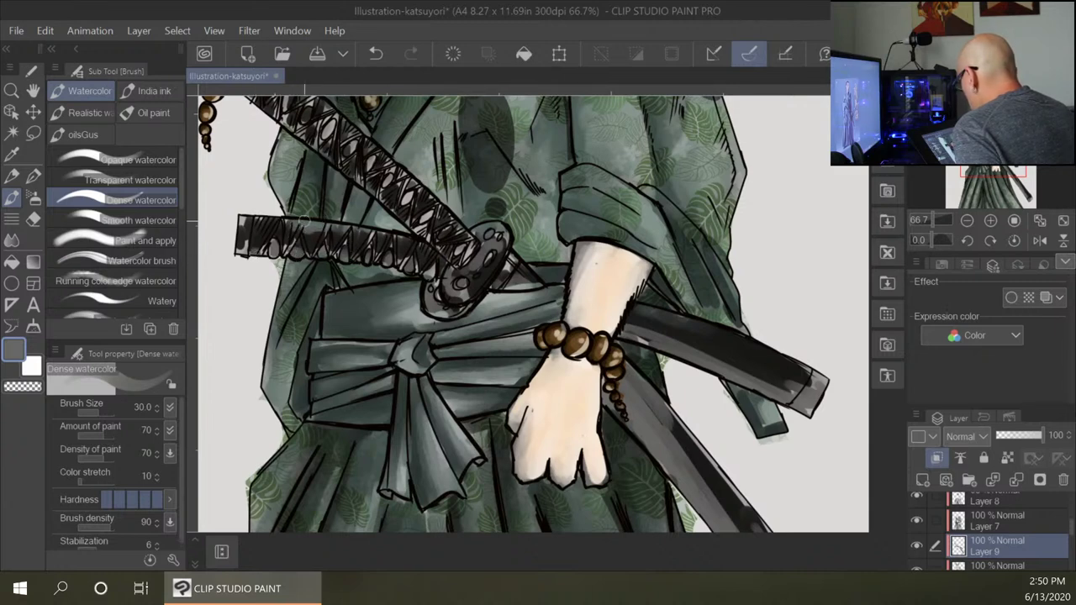
On Layer 7, undo the last stroke, retouch the tip of the bracelet's hanging beads, and make Layer 9 active again.
left_click(1030, 522)
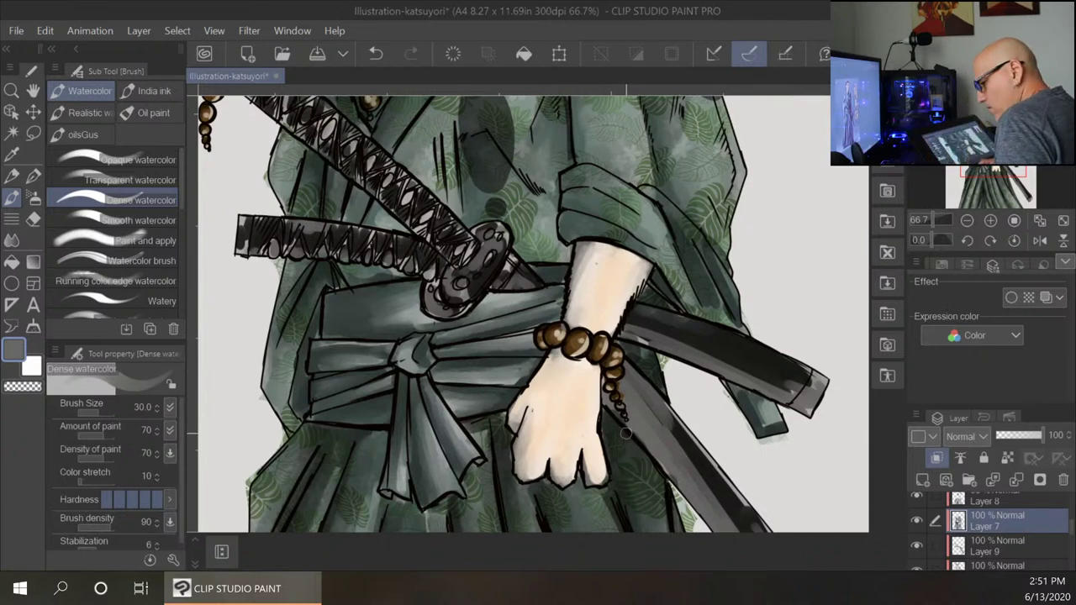
key("ctrl+z")
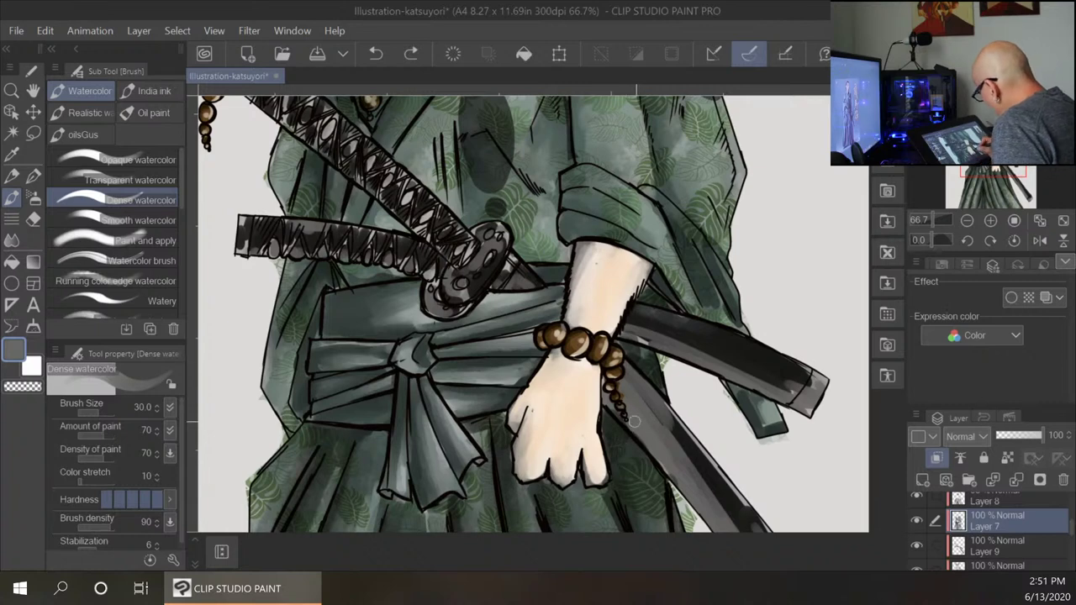
left_click_drag(633, 419, 609, 407)
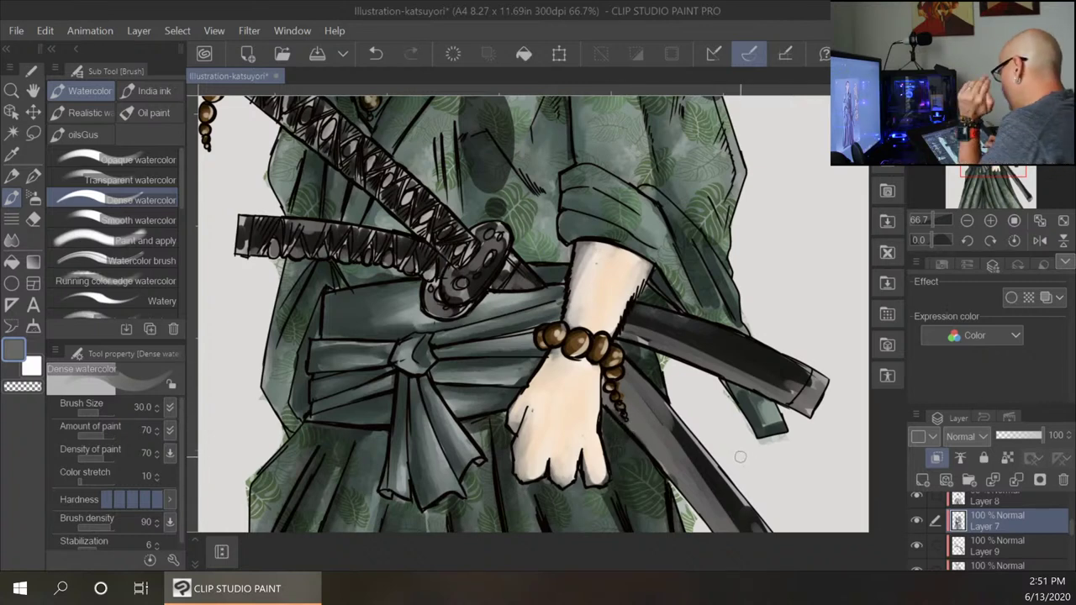
left_click(1038, 549)
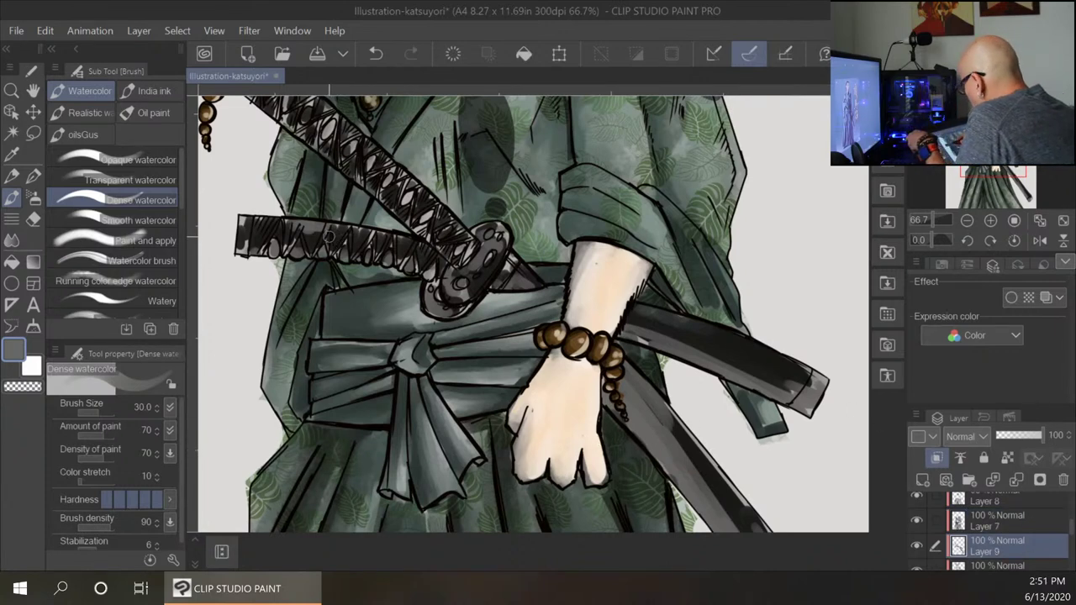
Set the drawing colour to light grey CBCACA and the Dense watercolor brush to size 15.
left_click(11, 242)
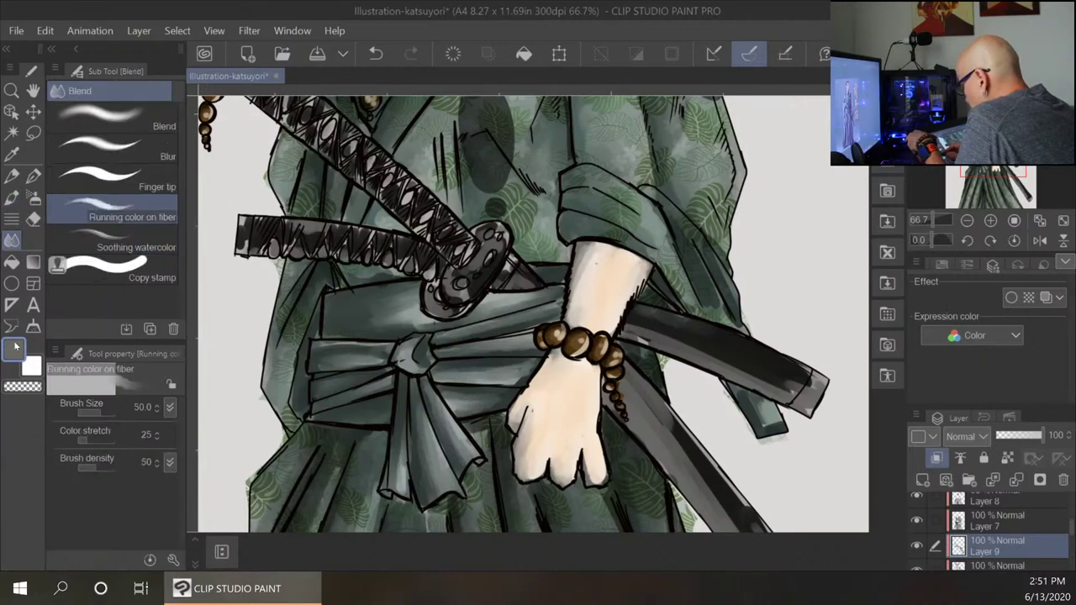
left_click(14, 345)
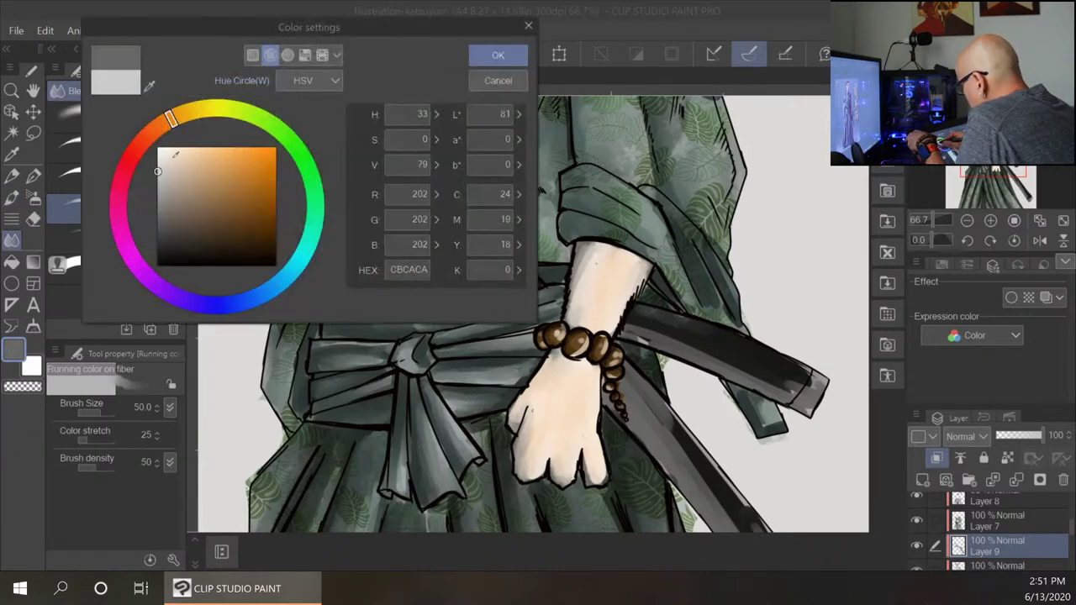
left_click(498, 55)
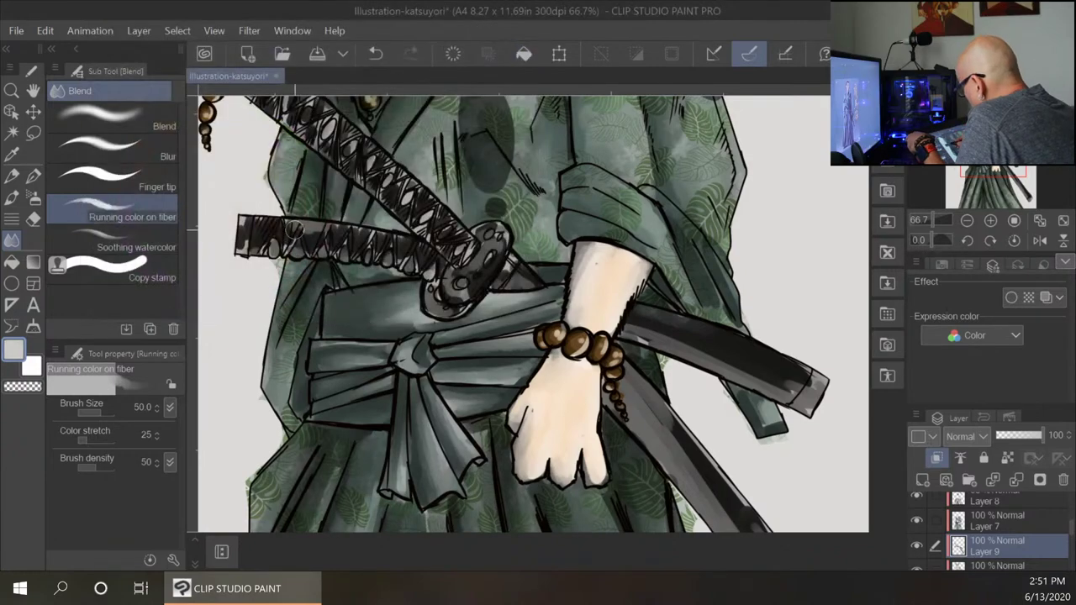
key("bracketleft")
key("bracketleft")
key("bracketleft")
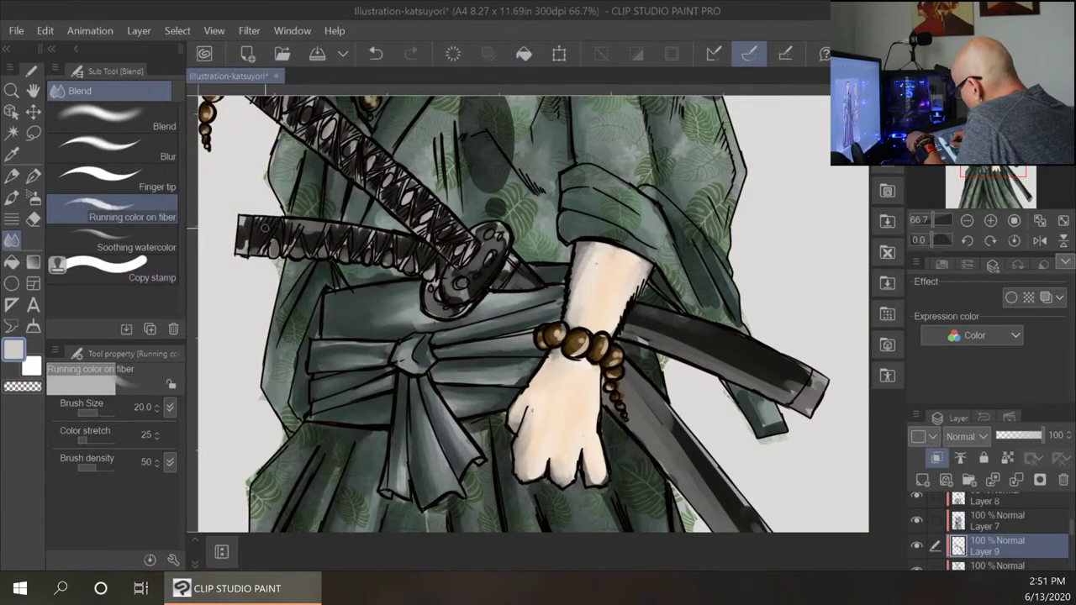
key("b")
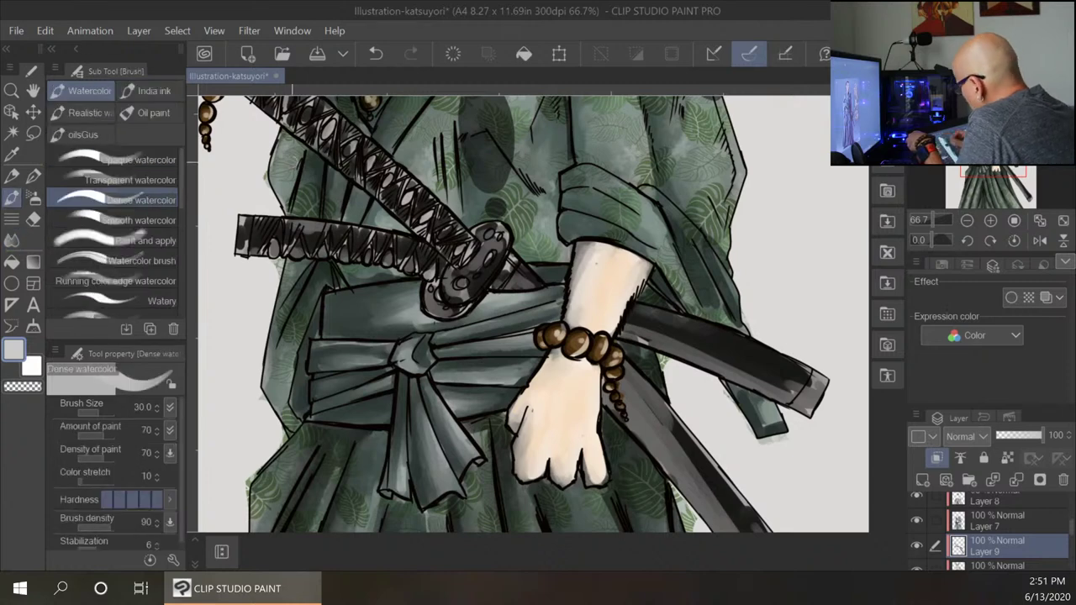
key("bracketleft")
key("bracketleft")
key("bracketleft")
key("bracketleft")
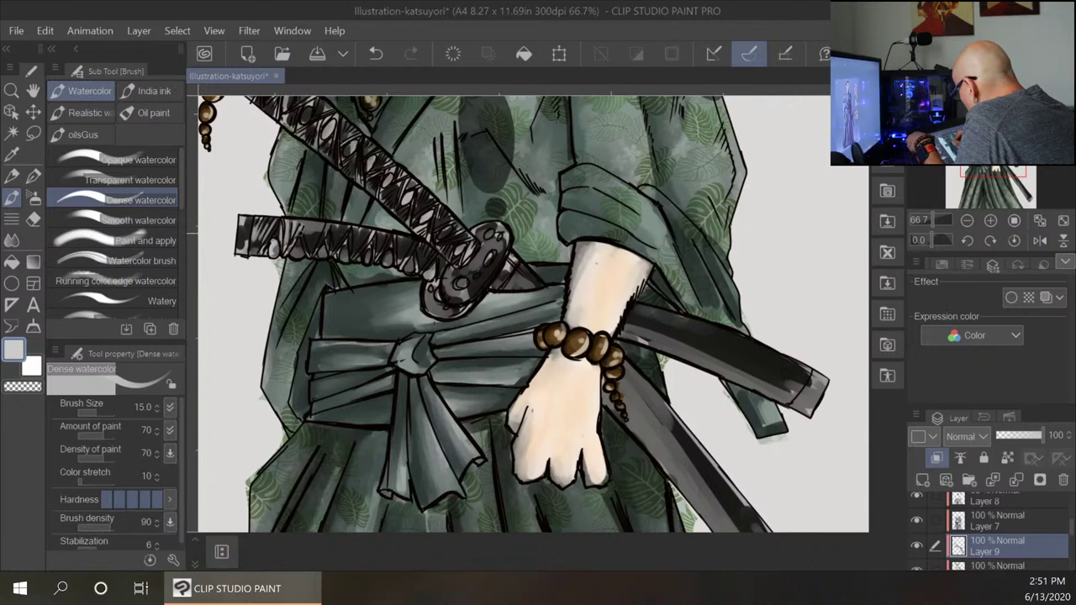
Paint light-grey highlights on the wrapping of both hilts, the guard and the collar beside it.
mouse_move(301, 234)
left_mouse_down()
mouse_move(304, 246)
mouse_move(313, 240)
left_mouse_up()
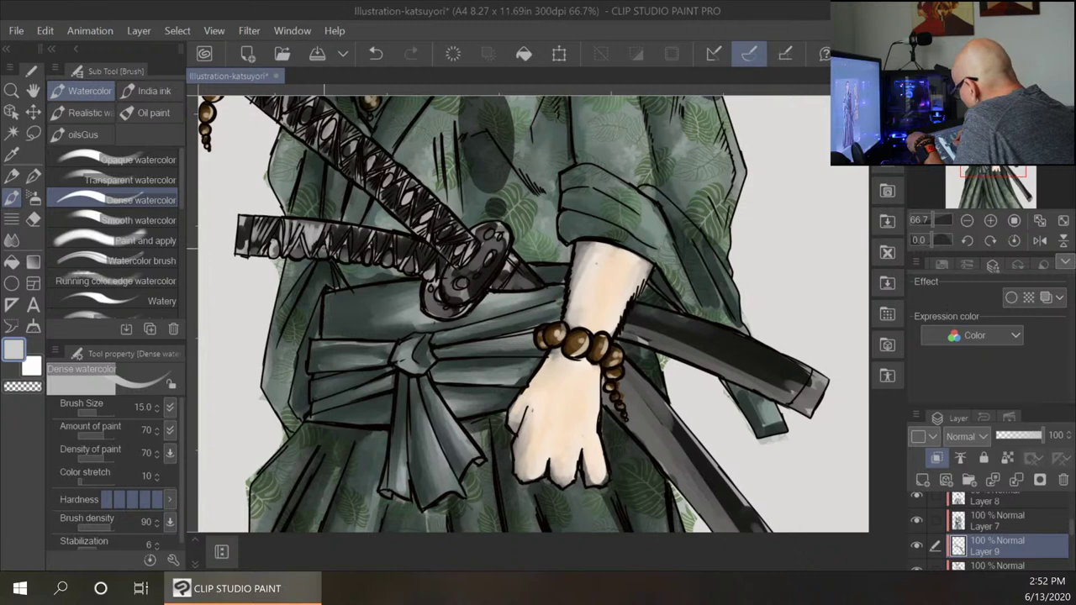
left_click_drag(337, 231, 345, 259)
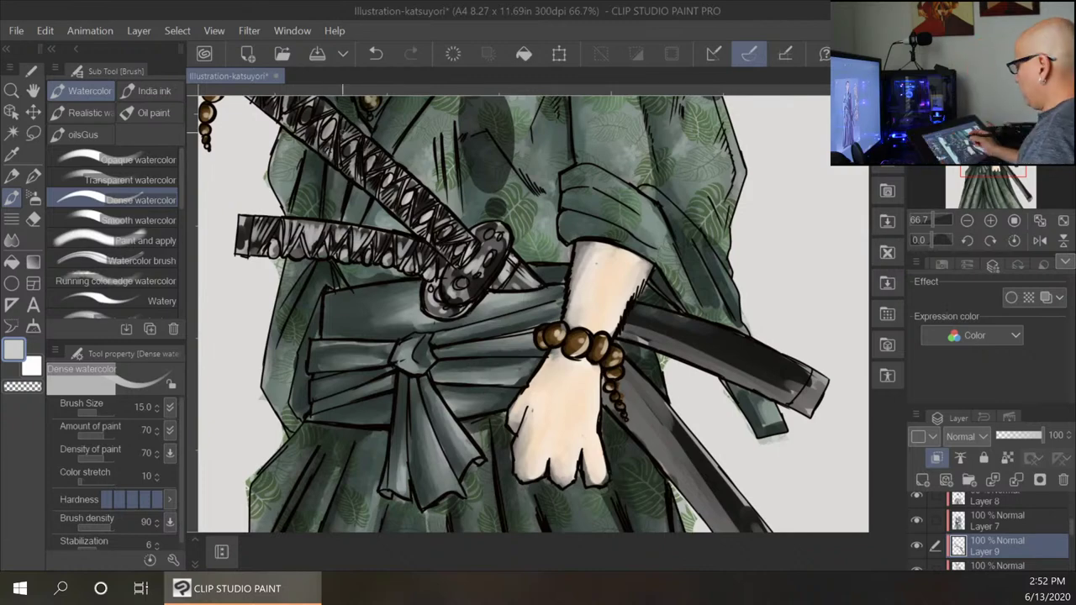
left_click_drag(464, 235, 499, 399)
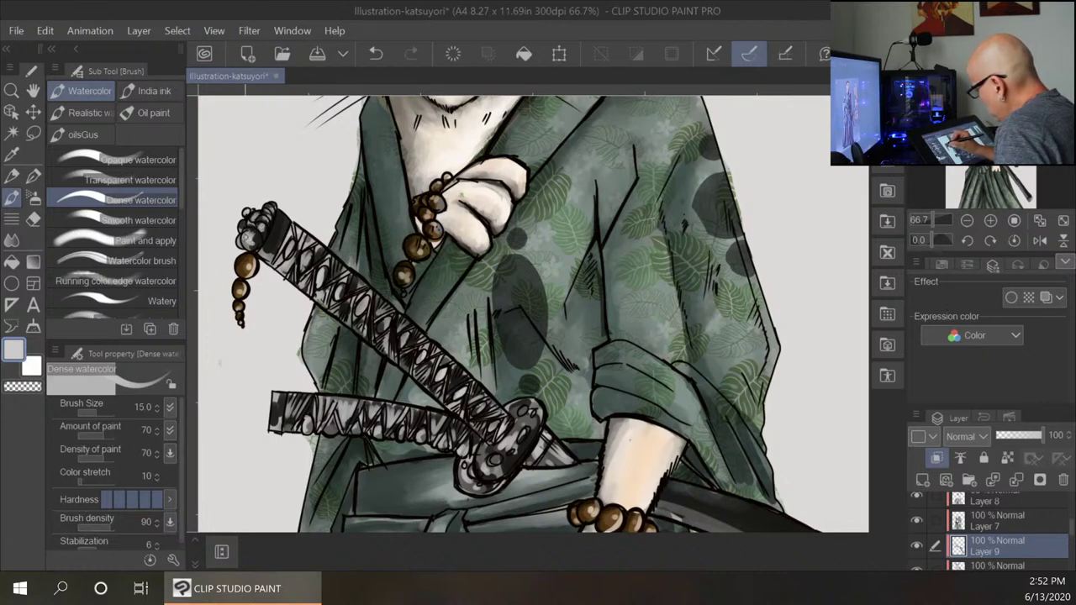
Paint thin light-grey highlight lines along the length of the long scabbard.
left_click_drag(715, 468, 591, 184)
left_click_drag(729, 420, 587, 291)
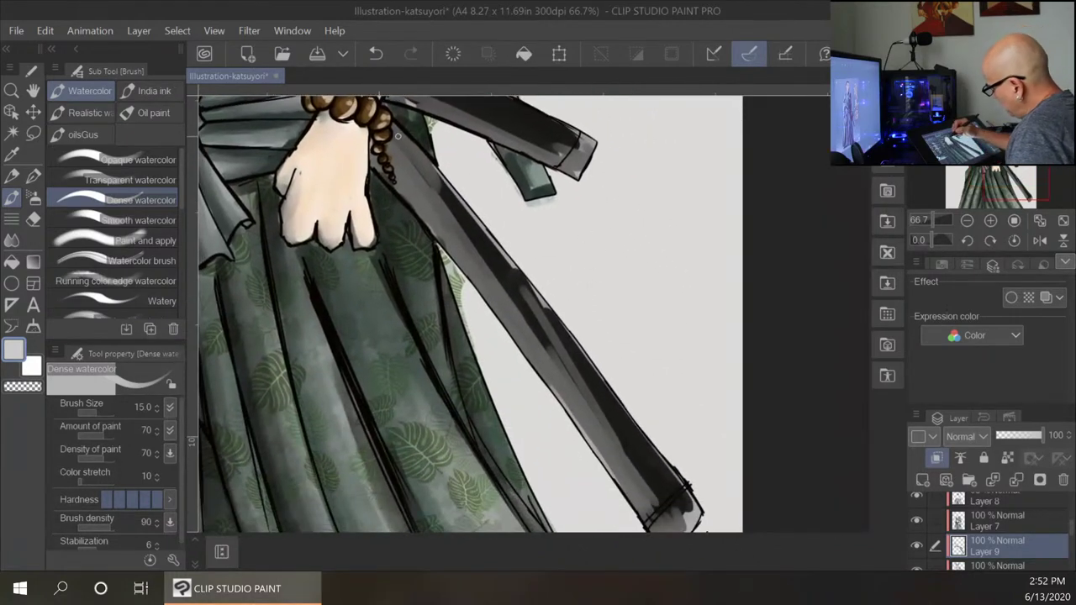
mouse_move(398, 135)
left_mouse_down()
mouse_move(526, 317)
mouse_move(436, 197)
mouse_move(553, 371)
left_mouse_up()
left_click_drag(420, 169, 626, 453)
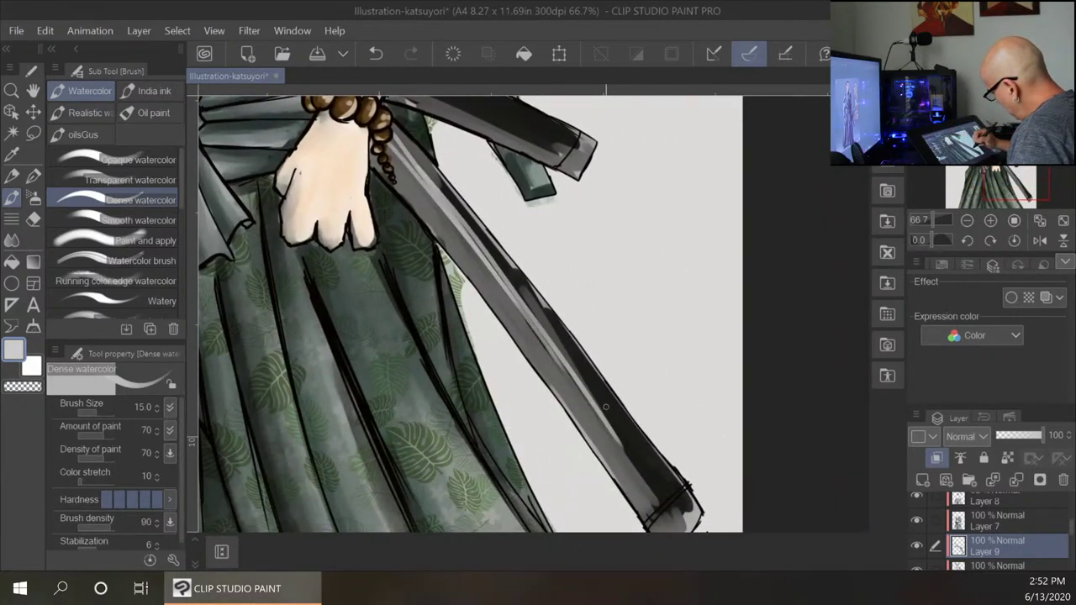
Paint light-grey highlights on the lower end of the long scabbard and along the short scabbard and its tip.
left_click_drag(607, 408, 656, 484)
mouse_move(615, 411)
left_mouse_down()
mouse_move(673, 498)
mouse_move(641, 444)
mouse_move(671, 486)
mouse_move(698, 518)
left_mouse_up()
left_click_drag(618, 286, 578, 445)
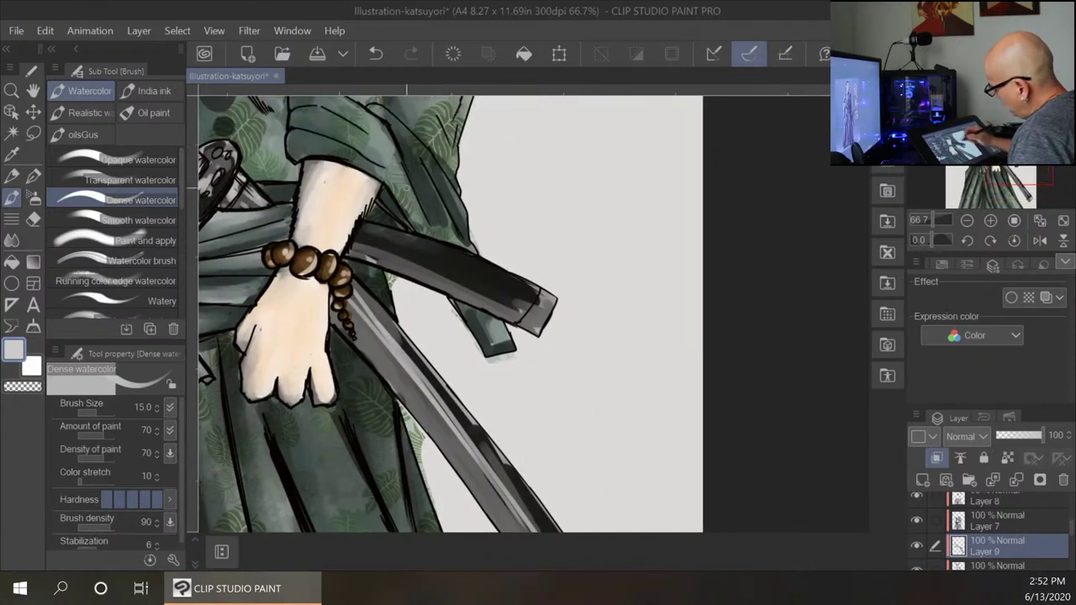
mouse_move(358, 232)
left_mouse_down()
mouse_move(511, 294)
mouse_move(493, 275)
left_mouse_up()
left_click_drag(429, 249, 511, 279)
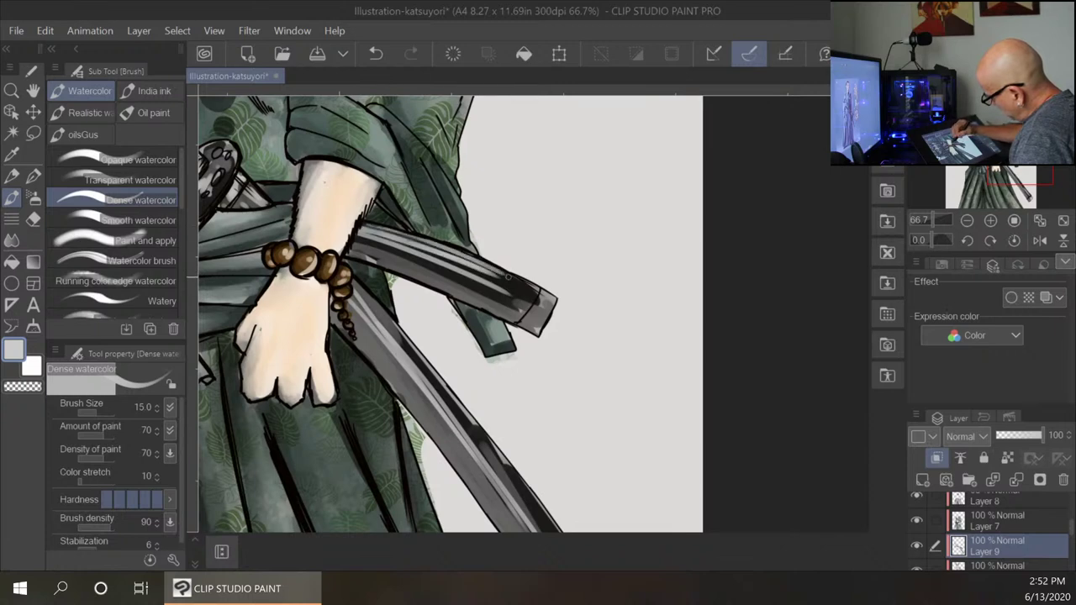
mouse_move(390, 225)
left_mouse_down()
mouse_move(561, 312)
mouse_move(548, 299)
mouse_move(529, 318)
left_mouse_up()
left_click_drag(461, 277, 515, 313)
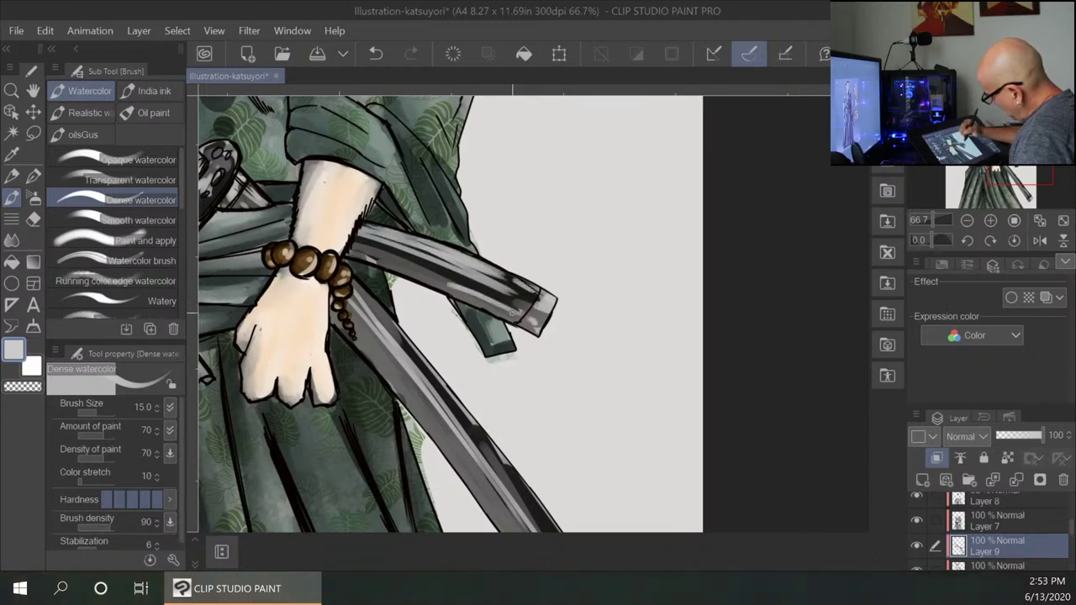
Set the drawing colour to near-white FBF8F5.
left_click_drag(518, 396, 696, 370)
scroll(697, 370, "down", 3)
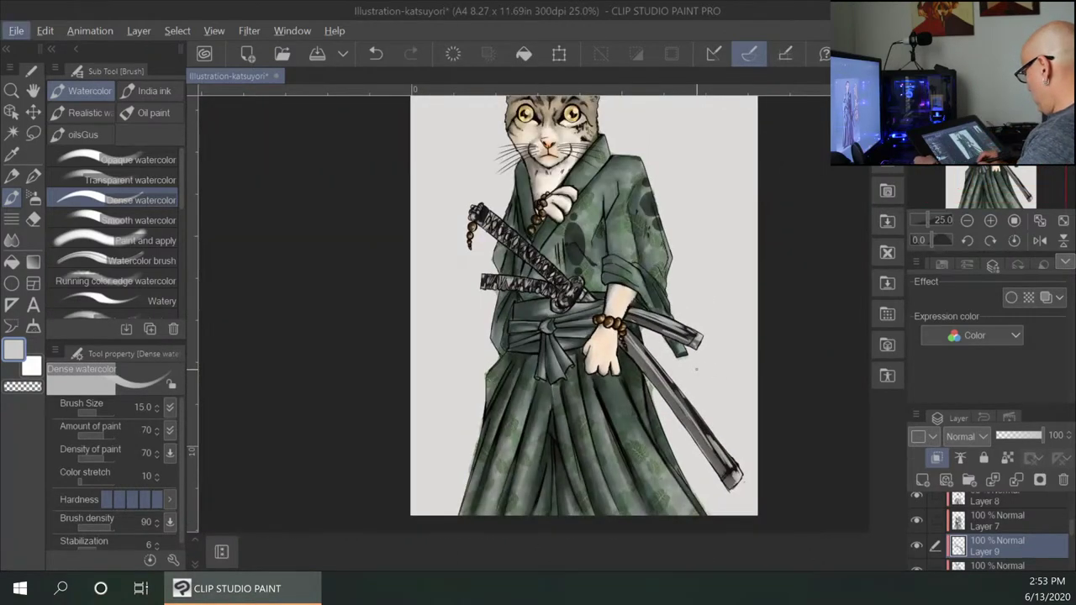
scroll(697, 369, "up", 4)
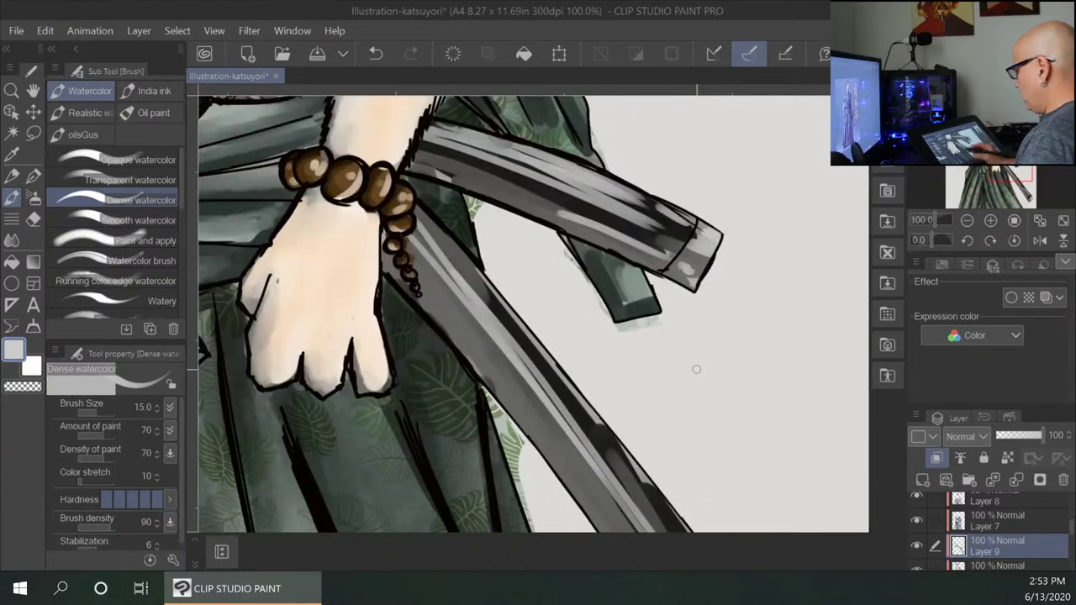
left_click_drag(367, 114, 512, 360)
double_click(12, 351)
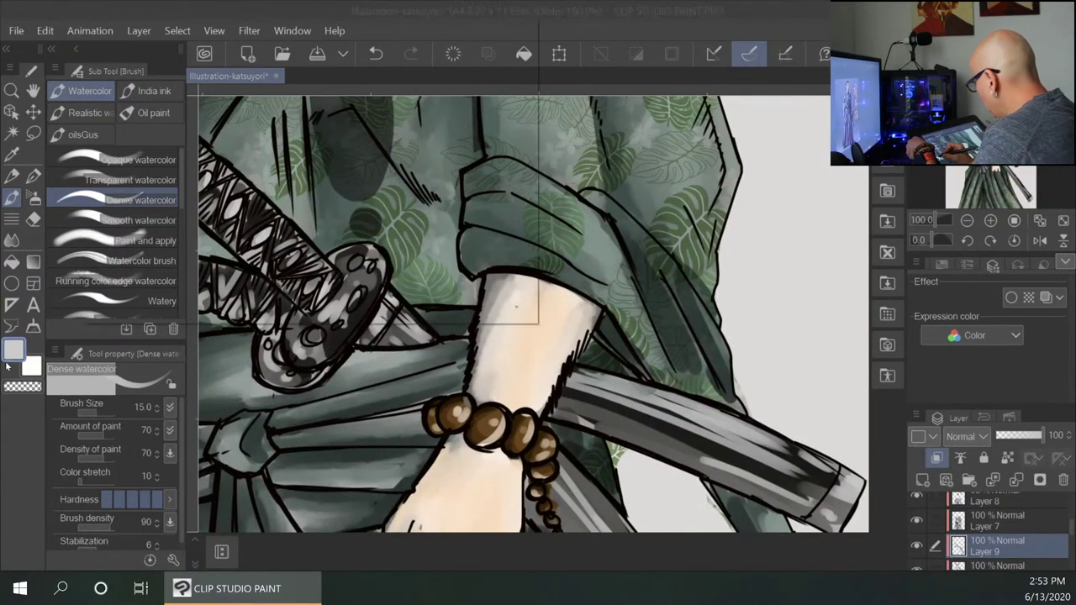
left_click(165, 147)
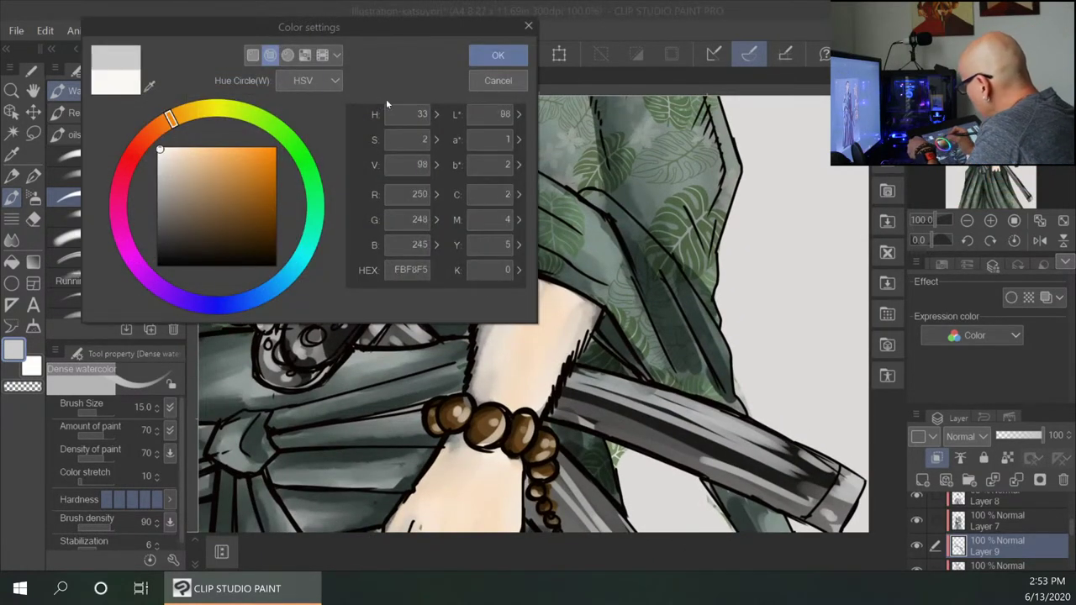
left_click(498, 55)
Paint near-white highlights in the oval gaps along the long hilt's wrapping and on the knot at its pommel.
left_click_drag(337, 249, 448, 226)
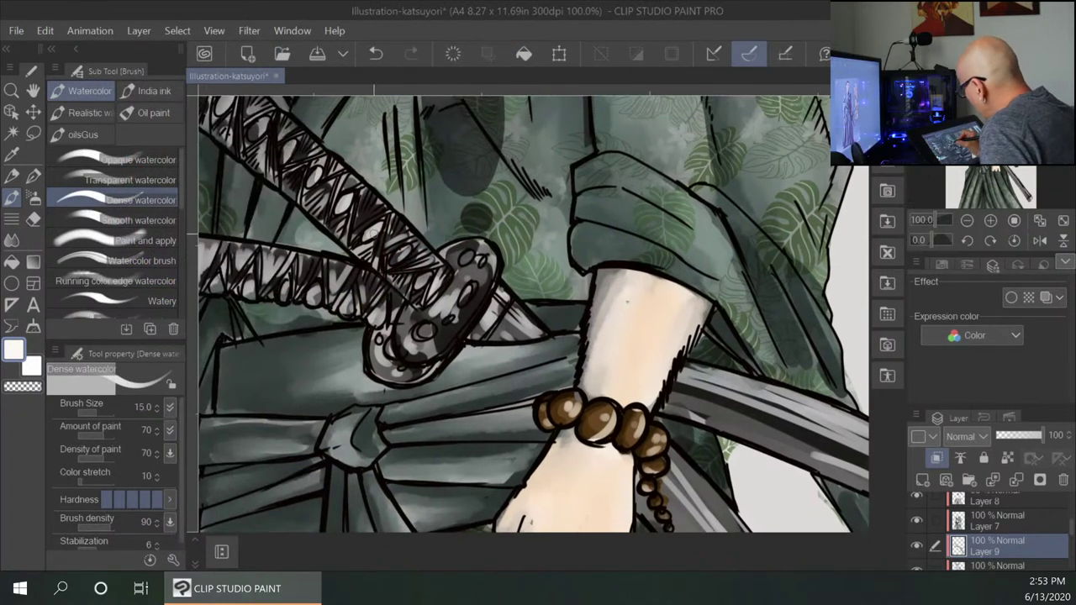
mouse_move(375, 231)
left_mouse_down()
mouse_move(402, 228)
mouse_move(403, 252)
mouse_move(450, 254)
mouse_move(422, 278)
mouse_move(446, 261)
left_mouse_up()
left_click_drag(316, 179, 312, 180)
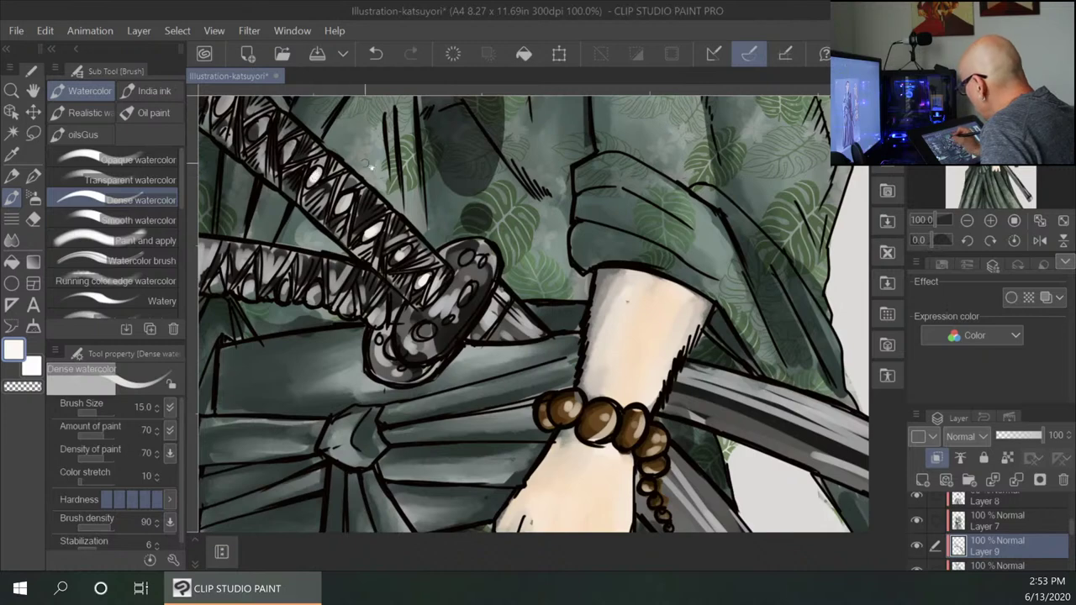
left_click_drag(377, 221, 434, 269)
left_click_drag(348, 194, 313, 180)
left_click_drag(286, 142, 279, 156)
left_click_drag(253, 119, 246, 132)
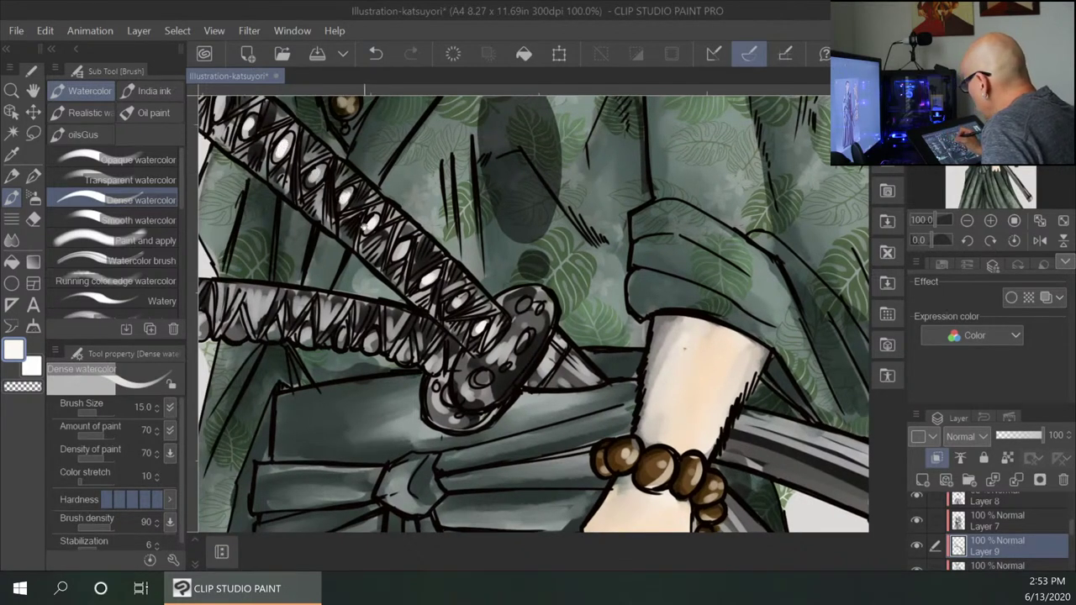
left_click_drag(364, 228, 461, 300)
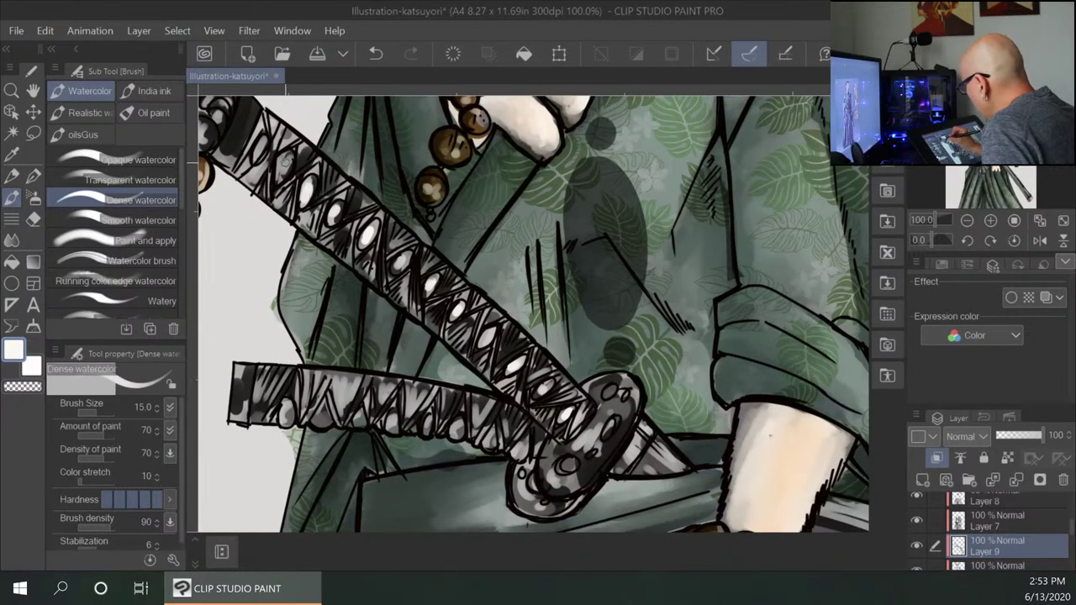
mouse_move(287, 160)
left_mouse_down()
mouse_move(282, 174)
mouse_move(258, 158)
left_mouse_up()
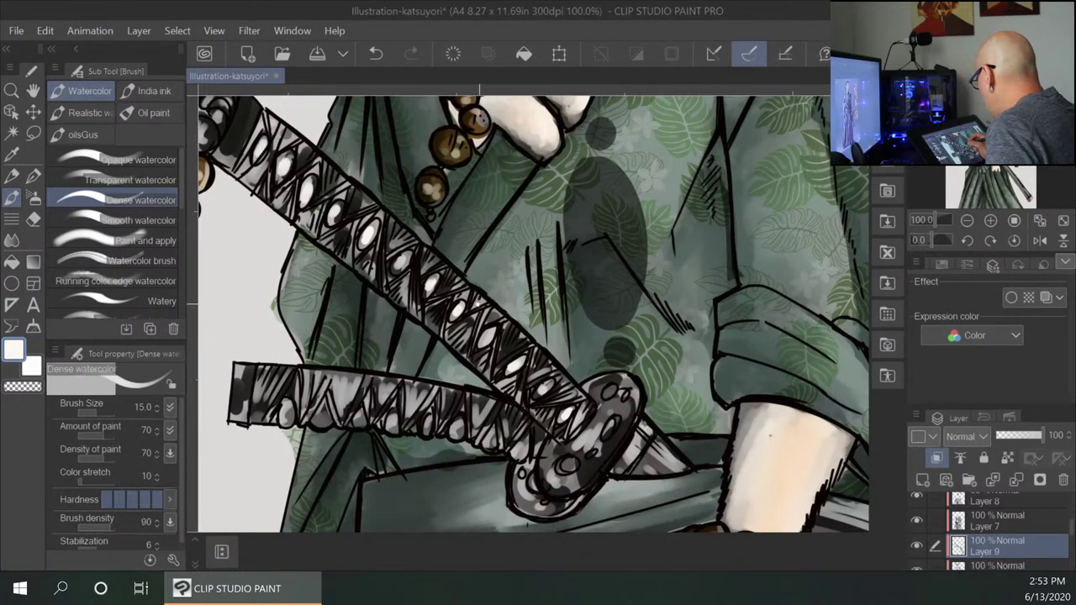
left_click_drag(457, 284, 580, 377)
mouse_move(325, 221)
left_mouse_down()
mouse_move(324, 230)
mouse_move(340, 203)
mouse_move(333, 193)
mouse_move(349, 181)
left_mouse_up()
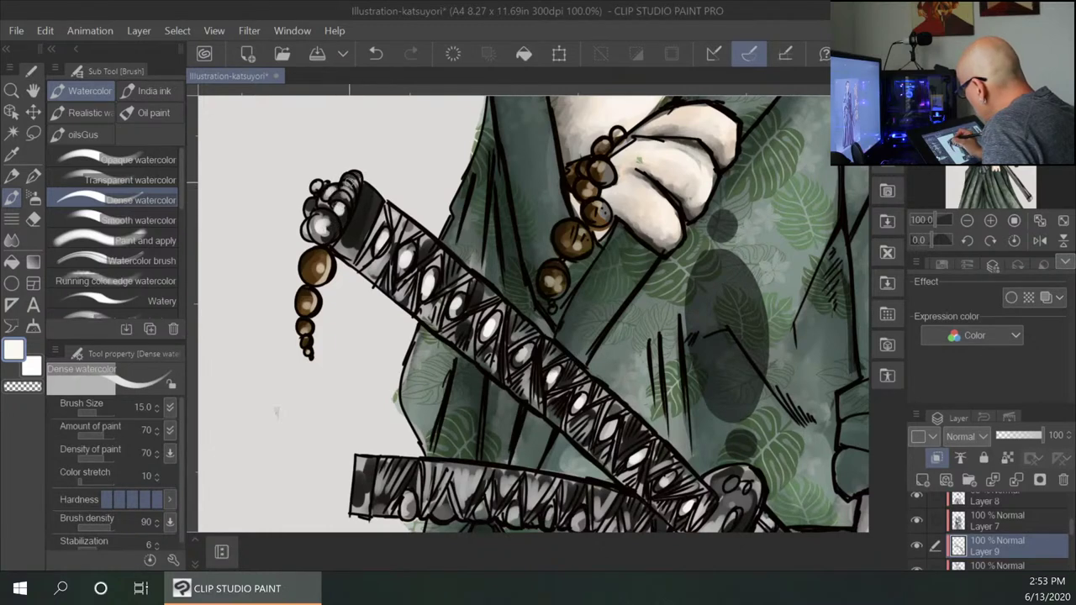
left_click_drag(315, 214, 317, 207)
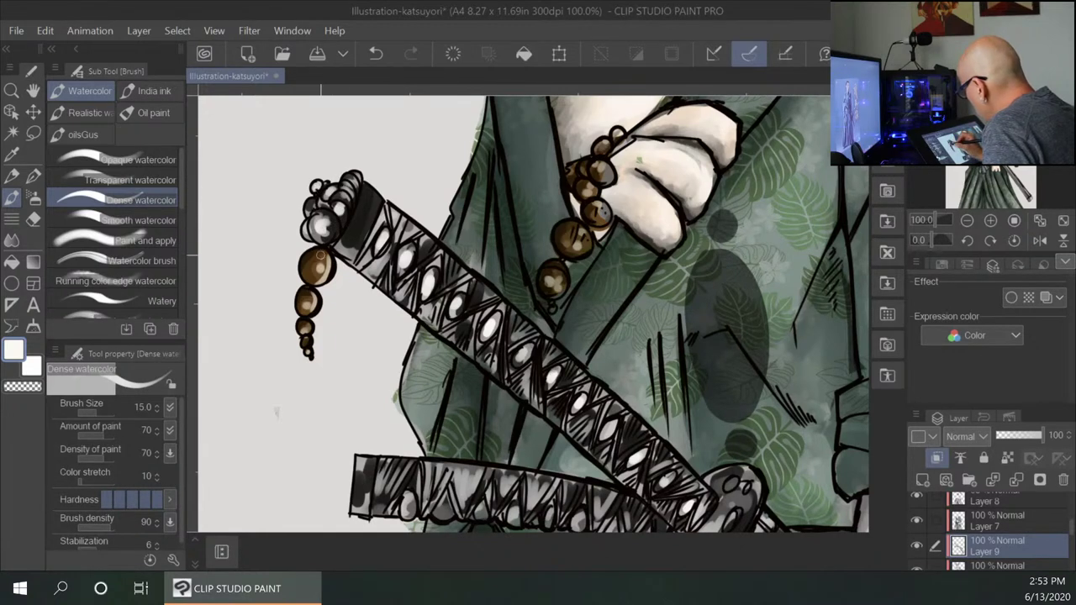
Paint near-white highlights on the rounded gaps of the short hilt's wrapping, the guard and the collar beside it.
left_click_drag(512, 405, 434, 181)
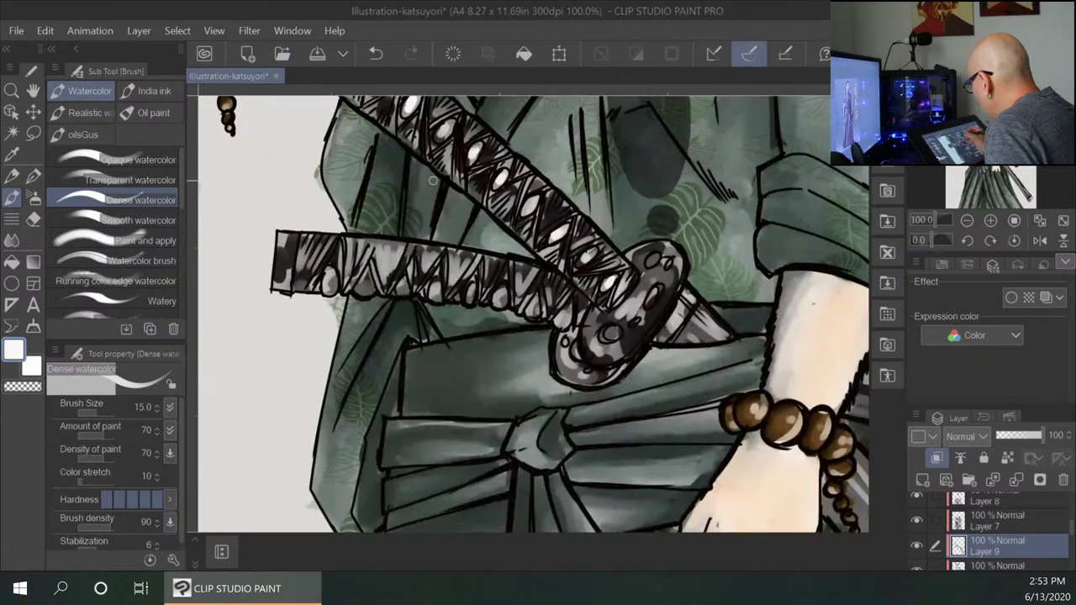
left_click_drag(335, 289, 330, 276)
left_click(366, 288)
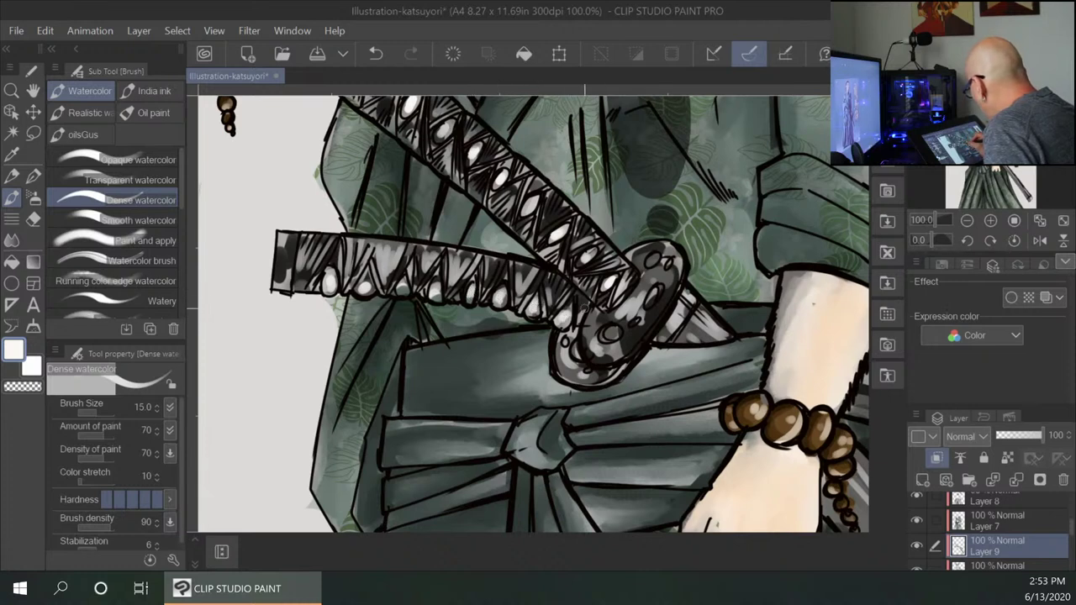
mouse_move(564, 369)
left_mouse_down()
mouse_move(601, 381)
mouse_move(633, 345)
left_mouse_up()
mouse_move(676, 281)
left_mouse_down()
mouse_move(635, 350)
mouse_move(678, 317)
mouse_move(711, 338)
left_mouse_up()
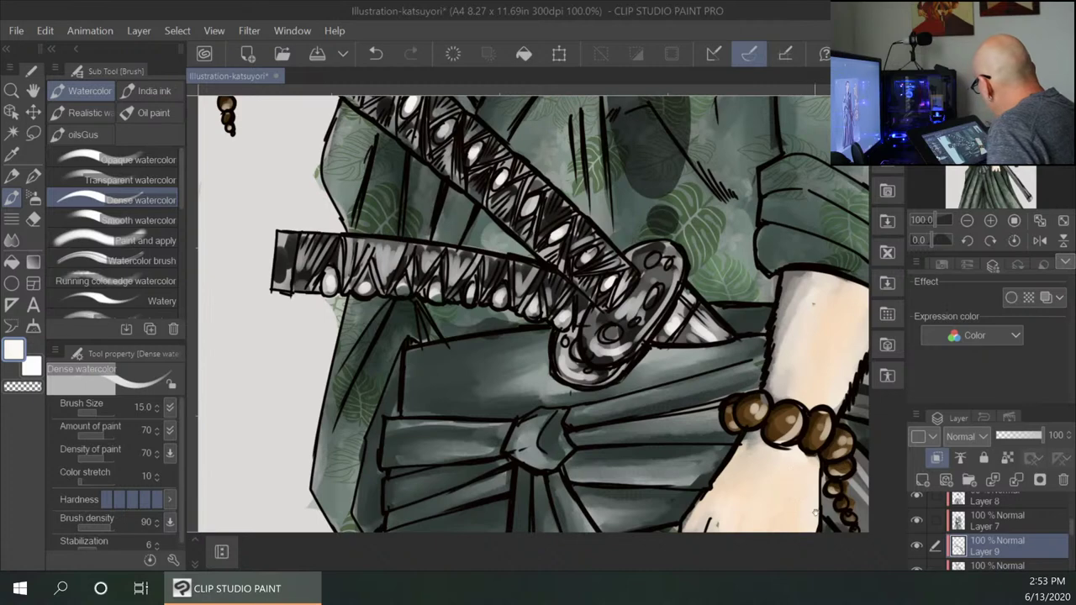
Paint near-white highlight streaks along the long scabbard, from below the bracelet to its end cap.
left_click_drag(816, 512, 345, 285)
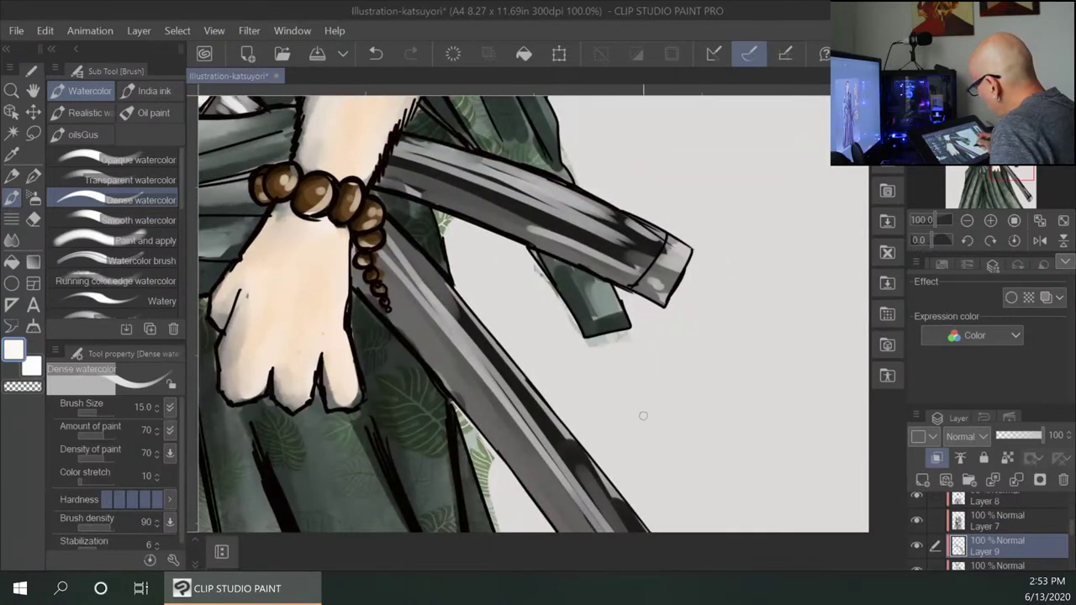
scroll(653, 429, "down", 1)
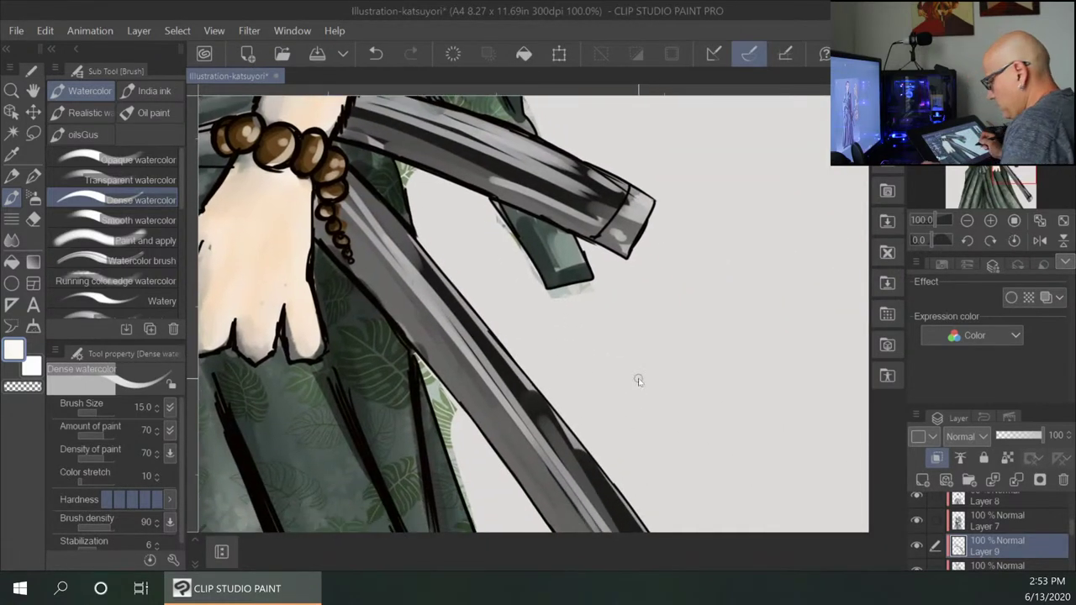
scroll(639, 387, "down", 1)
left_click_drag(702, 435, 563, 288)
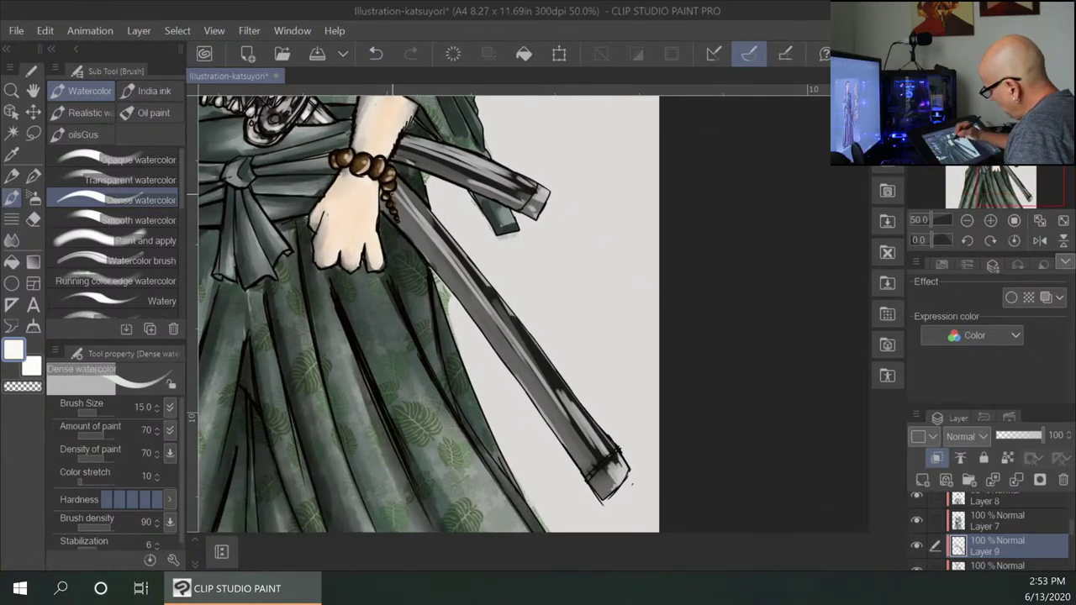
mouse_move(392, 193)
left_mouse_down()
mouse_move(490, 328)
mouse_move(441, 250)
mouse_move(459, 268)
left_mouse_up()
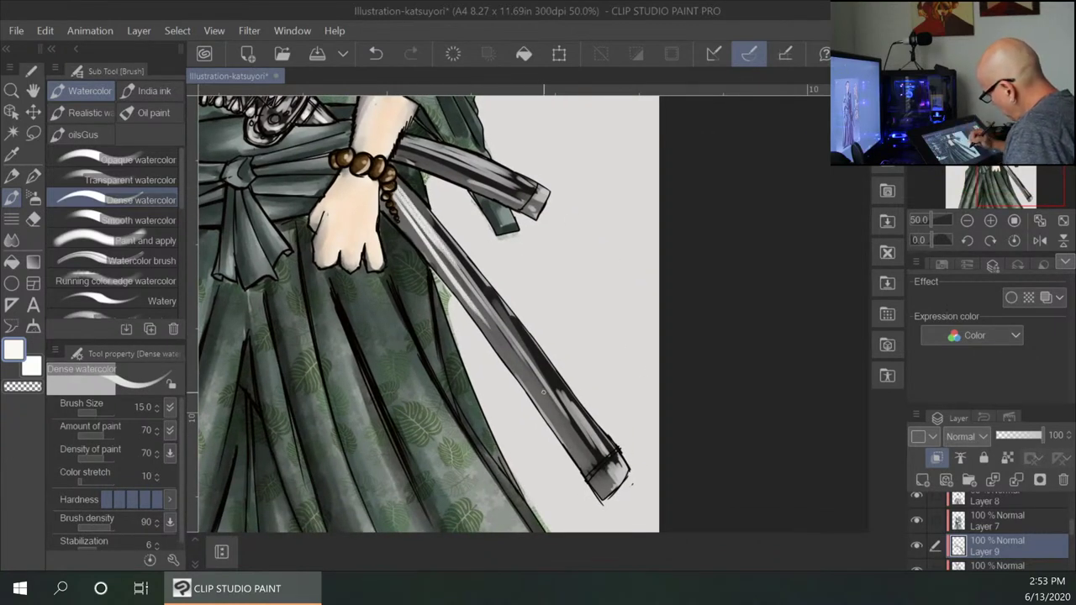
left_click_drag(523, 367, 609, 495)
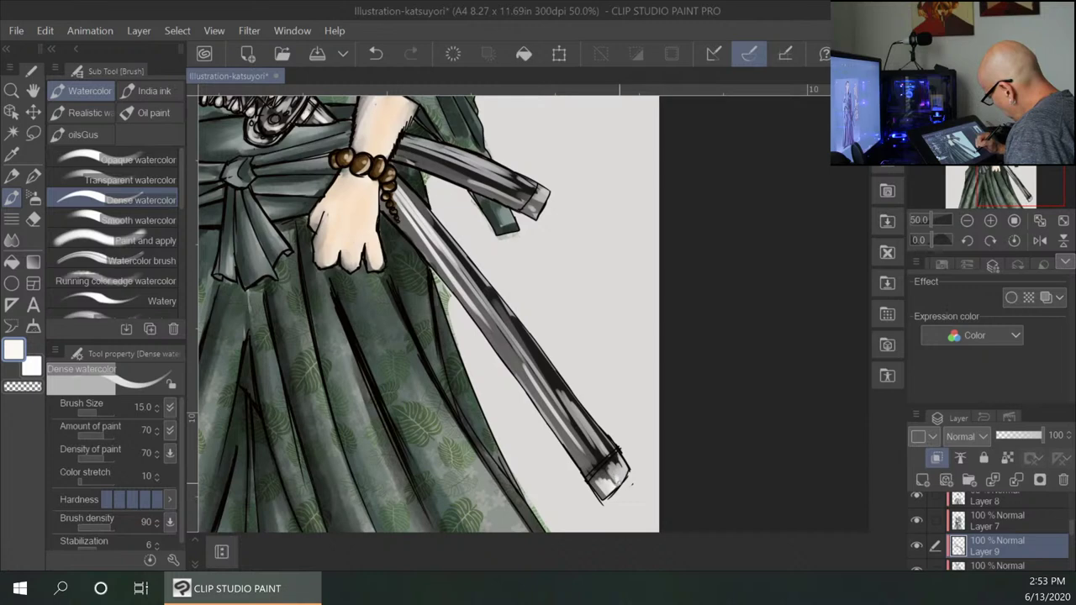
left_click_drag(565, 394, 604, 453)
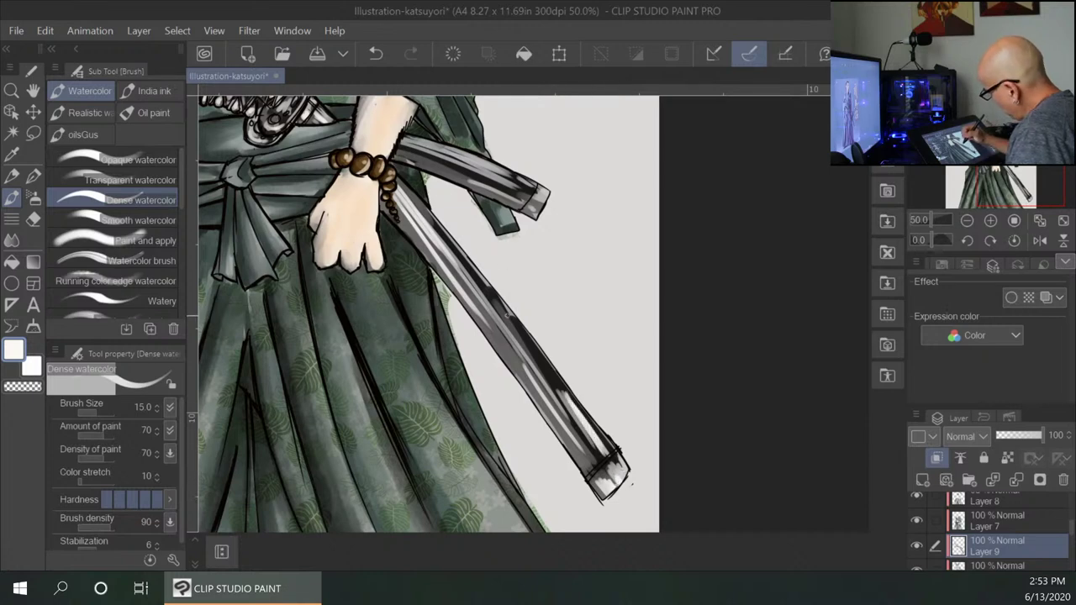
Paint near-white highlight streaks along the short scabbard.
left_click_drag(397, 150, 498, 194)
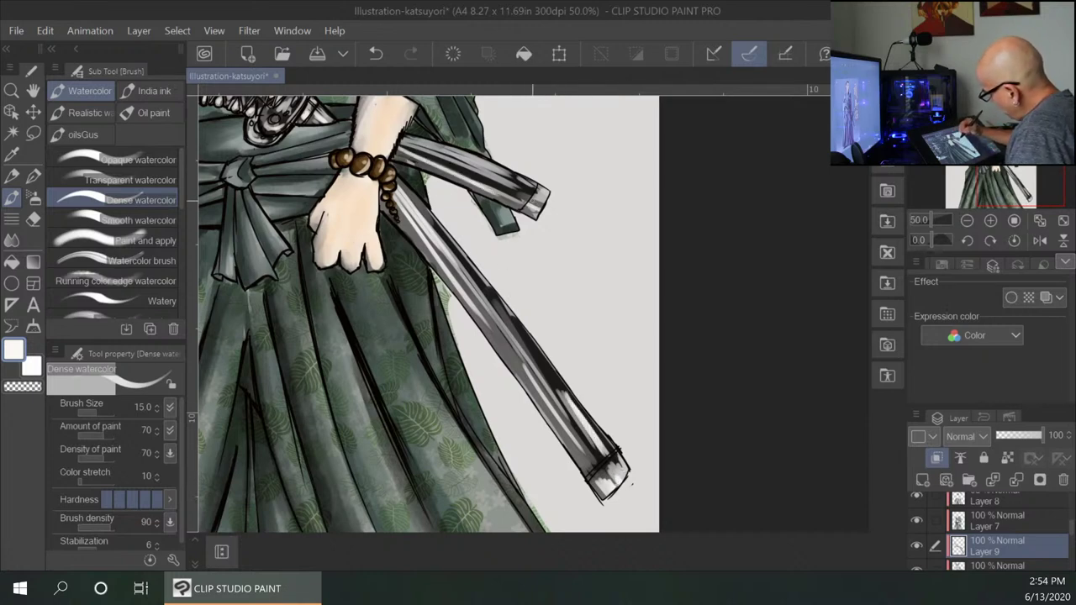
left_click_drag(424, 146, 515, 183)
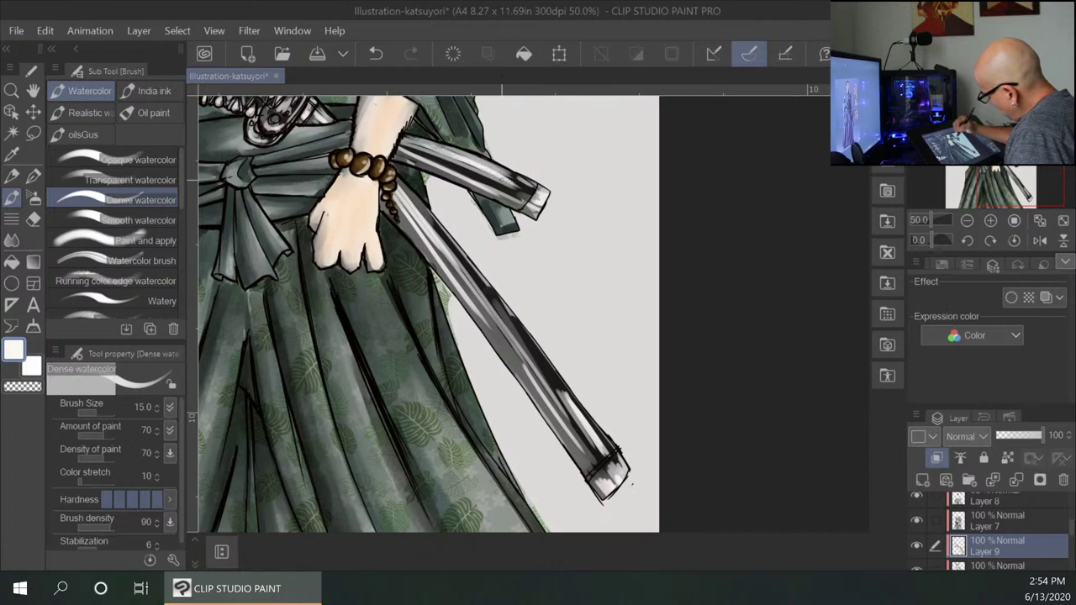
Set the drawing colour to near-black 262423 and the Dense watercolor brush to size 8.
left_click_drag(482, 288, 633, 481)
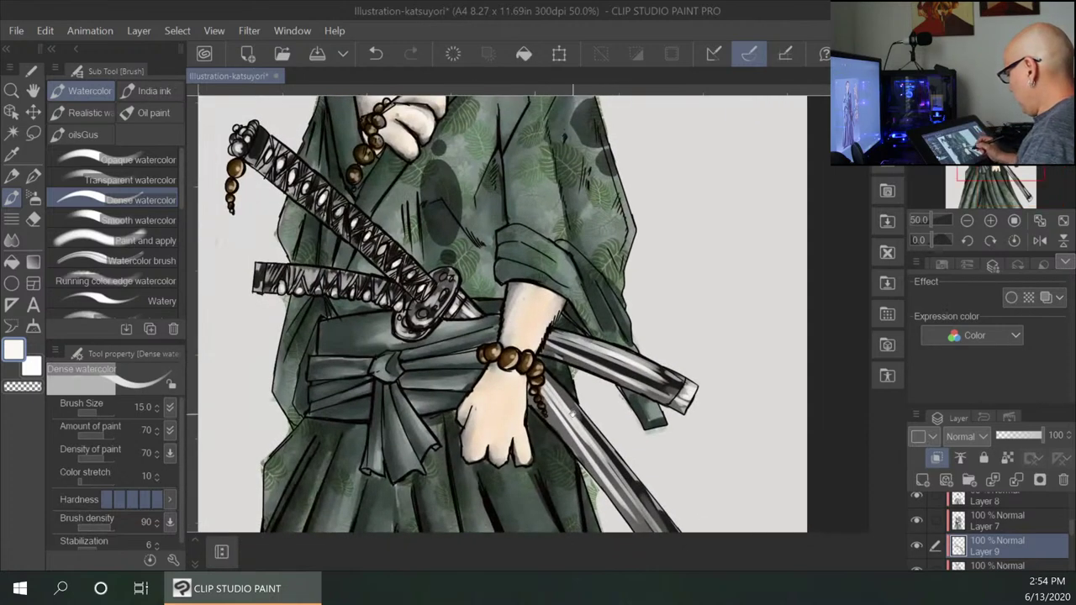
left_click_drag(573, 414, 590, 432)
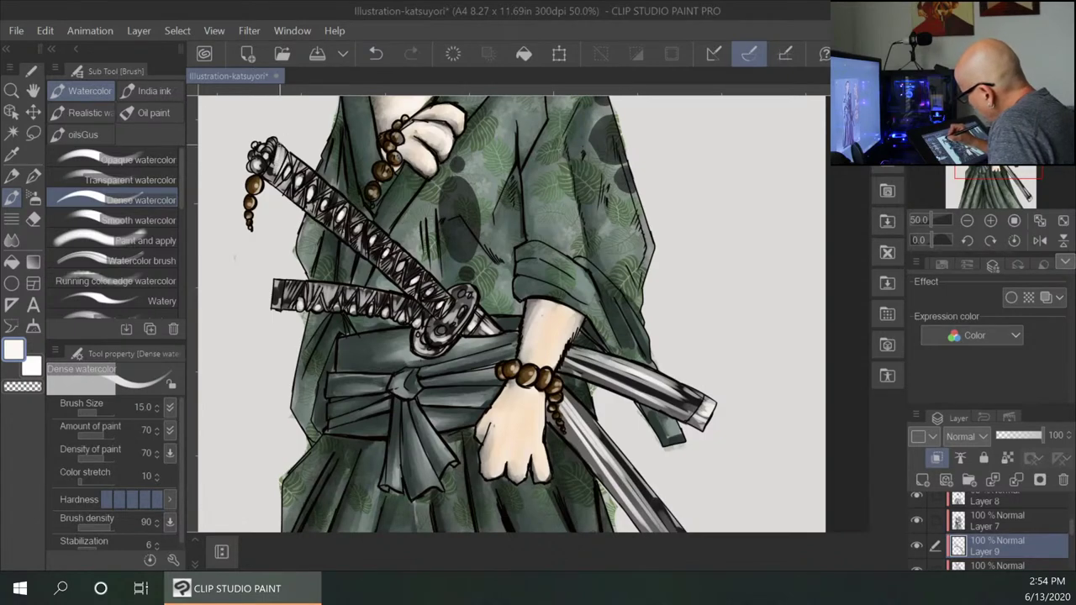
double_click(13, 351)
left_click(167, 248)
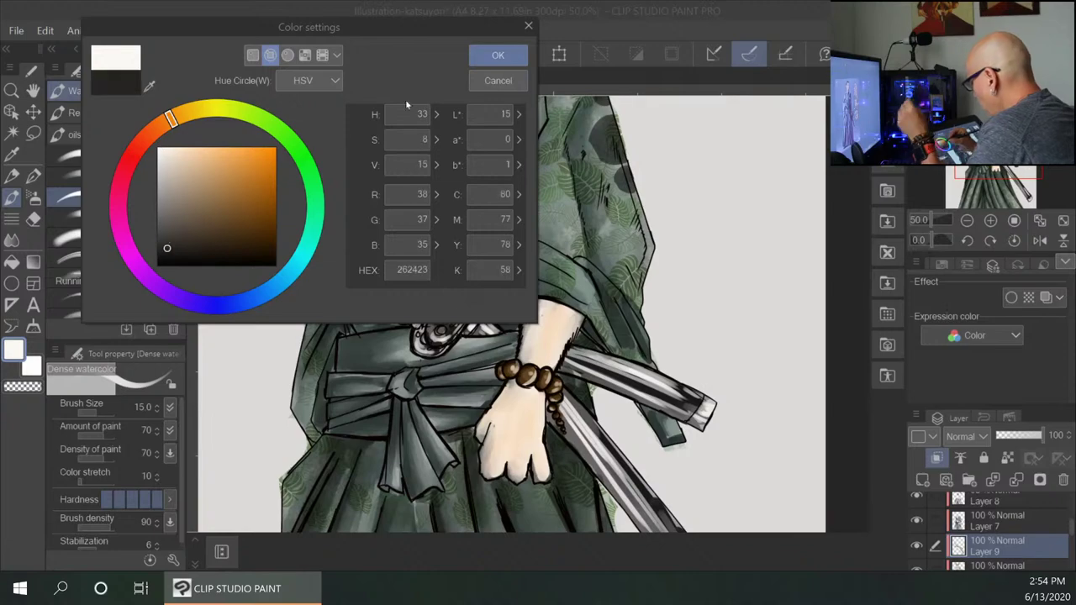
left_click(498, 55)
scroll(279, 183, "up", 5)
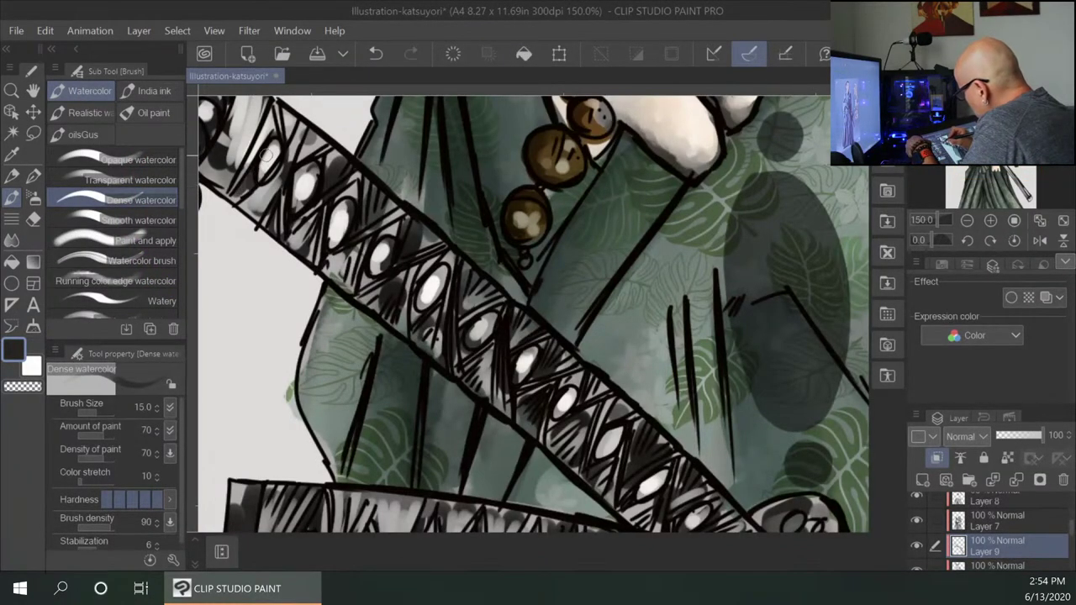
key("bracketleft")
key("bracketleft")
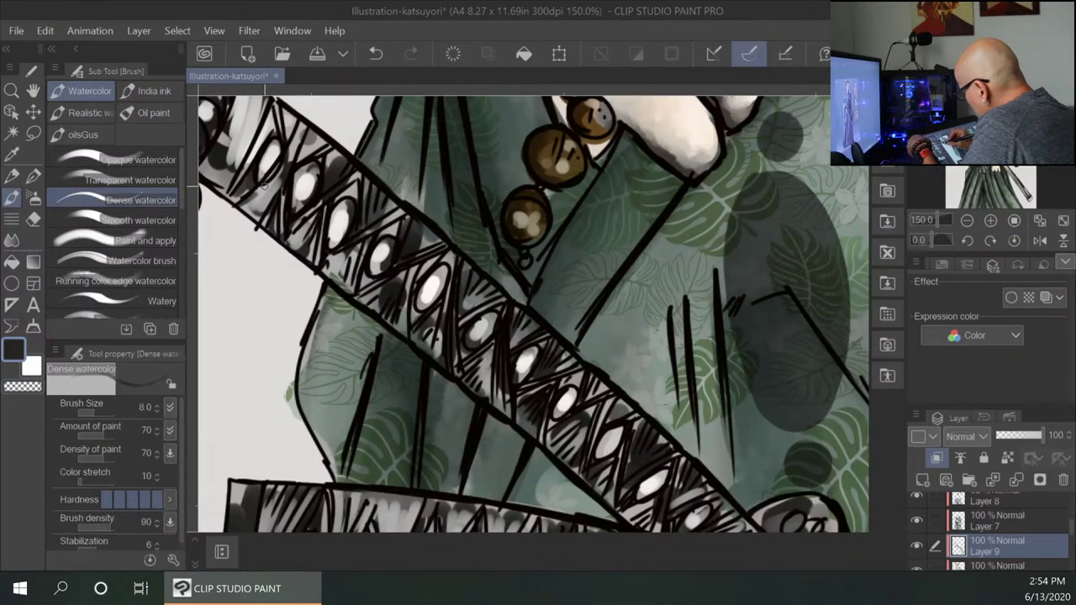
key("bracketleft")
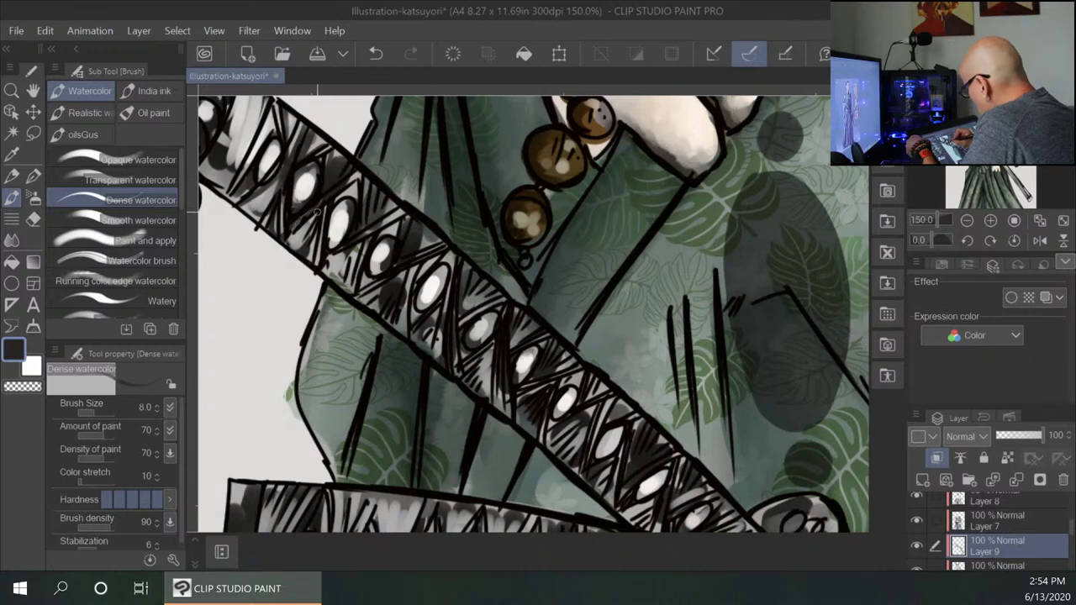
Paint near-black shading between the rounded gaps of the long hilt's wrapping, along its middle stretch.
mouse_move(317, 212)
left_mouse_down()
mouse_move(298, 240)
mouse_move(312, 257)
left_mouse_up()
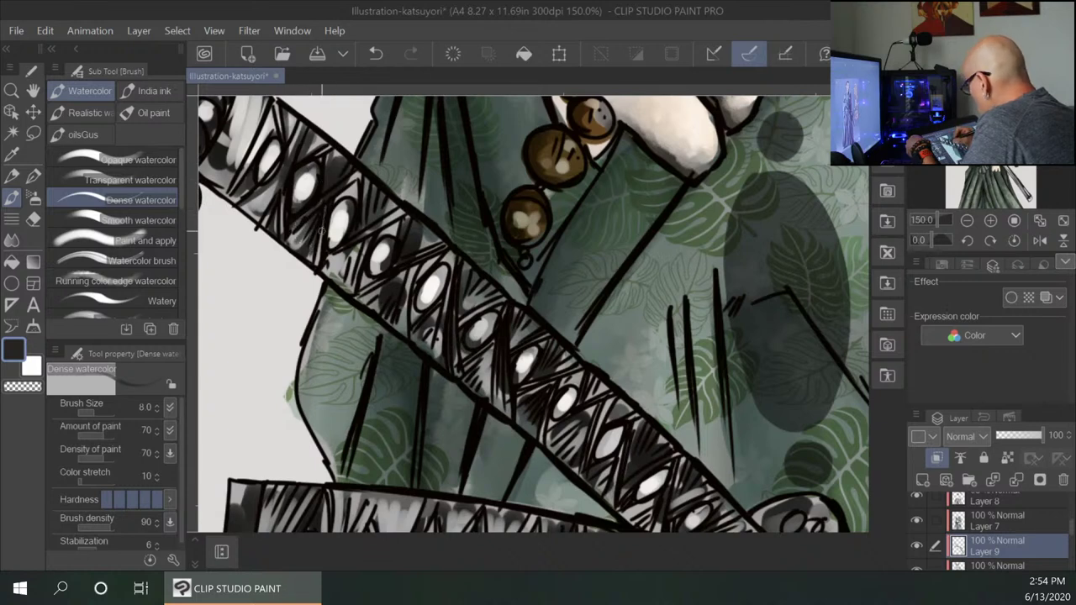
mouse_move(331, 207)
left_mouse_down()
mouse_move(356, 189)
mouse_move(345, 224)
mouse_move(325, 238)
mouse_move(323, 277)
left_mouse_up()
mouse_move(370, 237)
left_mouse_down()
mouse_move(333, 270)
mouse_move(366, 243)
mouse_move(358, 254)
left_mouse_up()
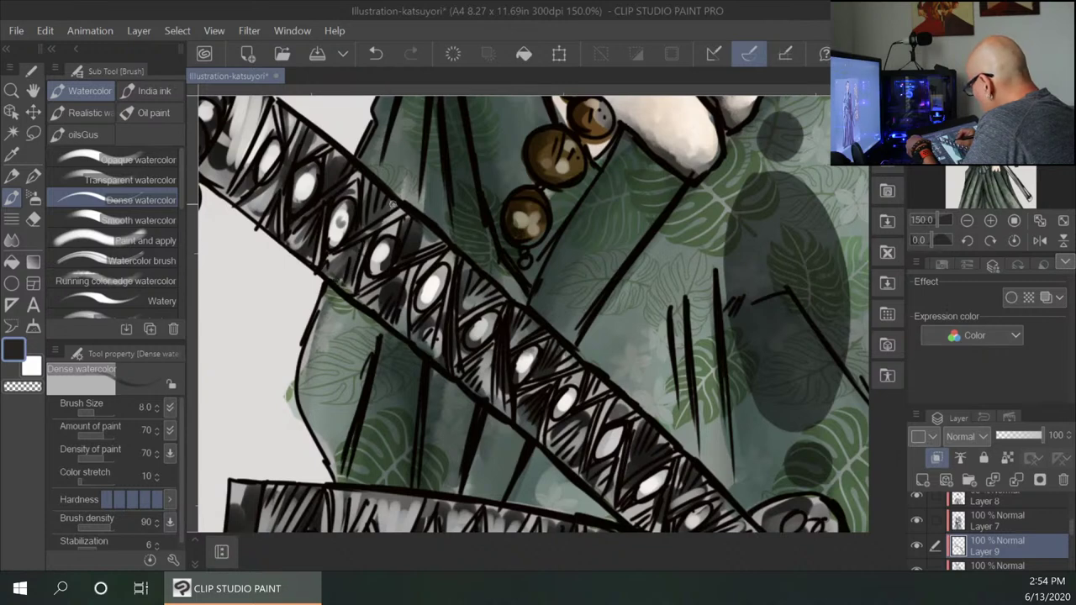
left_click_drag(399, 217, 380, 236)
mouse_move(357, 296)
left_mouse_down()
mouse_move(389, 274)
mouse_move(365, 305)
left_mouse_up()
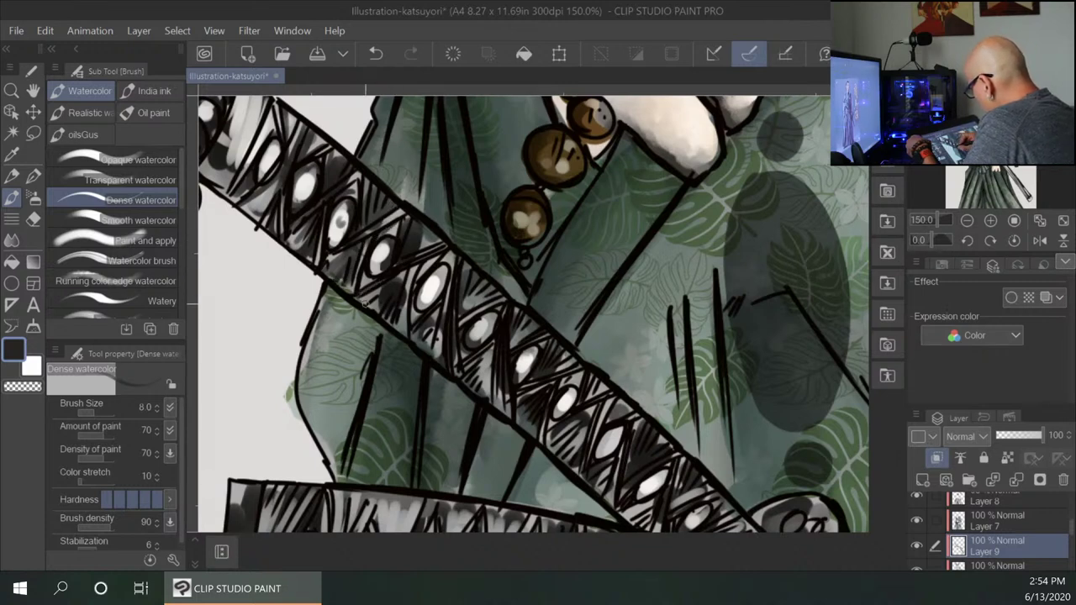
mouse_move(435, 260)
left_mouse_down()
mouse_move(402, 320)
mouse_move(411, 298)
left_mouse_up()
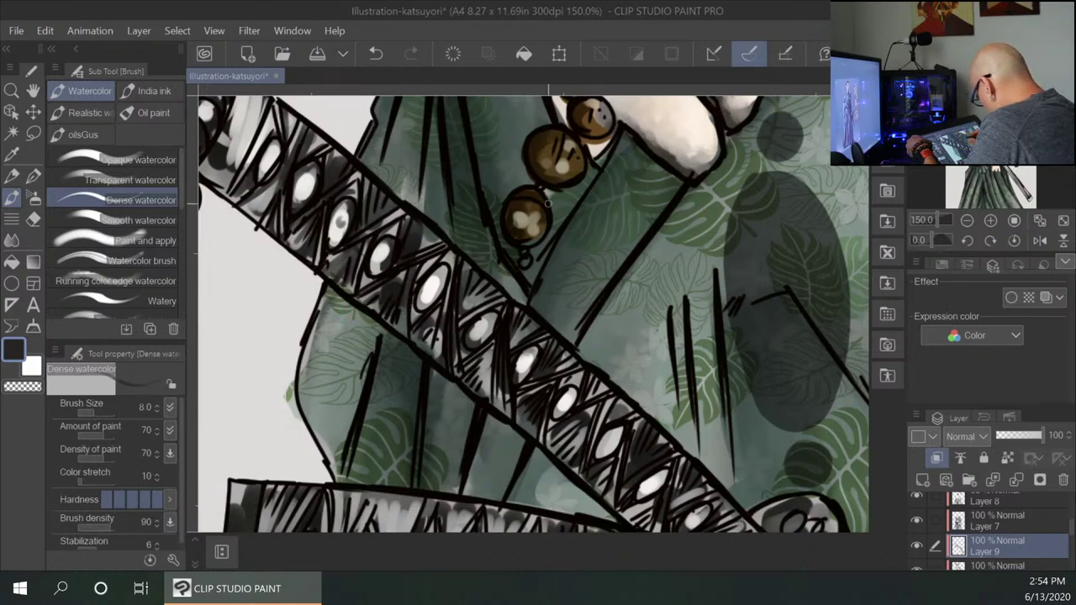
left_click_drag(455, 254, 445, 315)
mouse_move(457, 258)
left_mouse_down()
mouse_move(441, 351)
mouse_move(455, 375)
left_mouse_up()
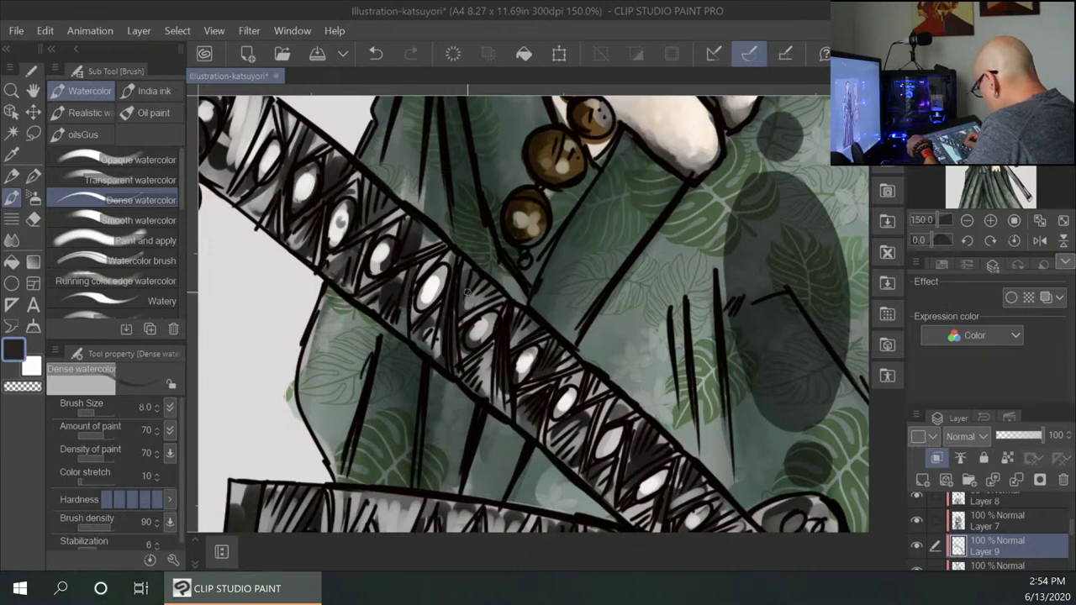
mouse_move(467, 291)
left_mouse_down()
mouse_move(527, 267)
mouse_move(497, 286)
mouse_move(483, 343)
mouse_move(497, 317)
mouse_move(516, 347)
mouse_move(495, 347)
mouse_move(488, 395)
left_mouse_up()
mouse_move(488, 353)
left_mouse_down()
mouse_move(482, 380)
mouse_move(498, 398)
left_mouse_up()
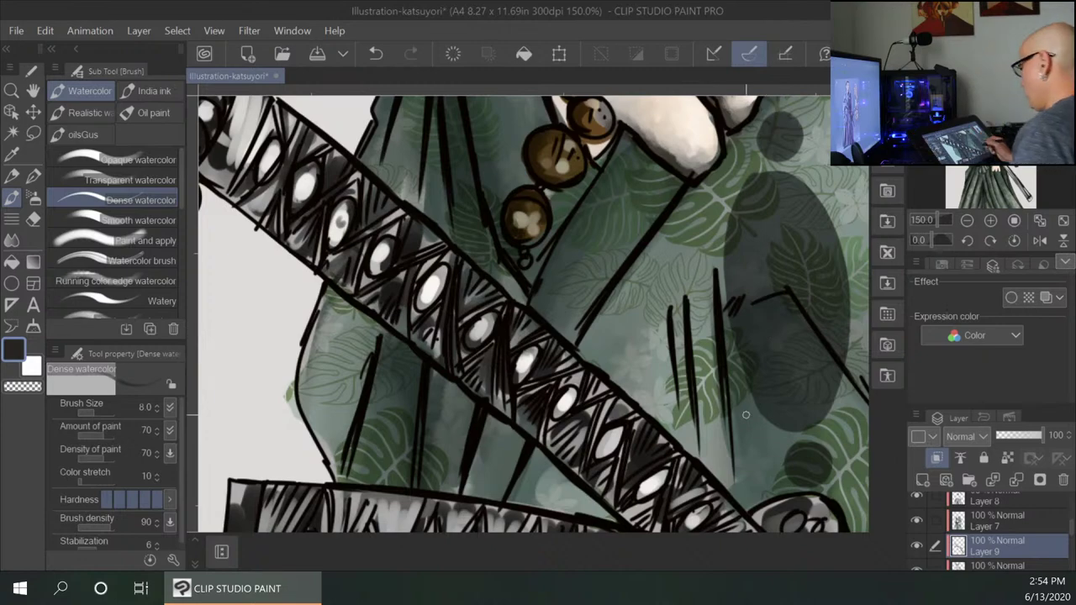
Paint near-black shading on the sword guard around its holes and on the collar beside it.
mouse_move(746, 461)
left_mouse_down()
mouse_move(677, 436)
mouse_move(623, 399)
left_mouse_up()
scroll(623, 399, "down", 3)
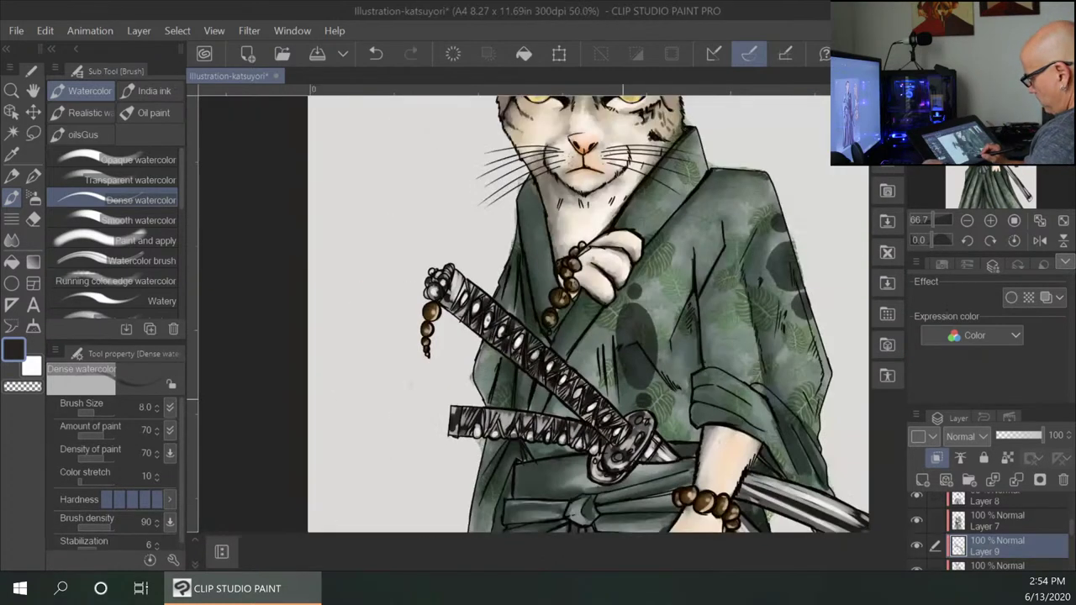
left_click_drag(757, 447, 575, 327)
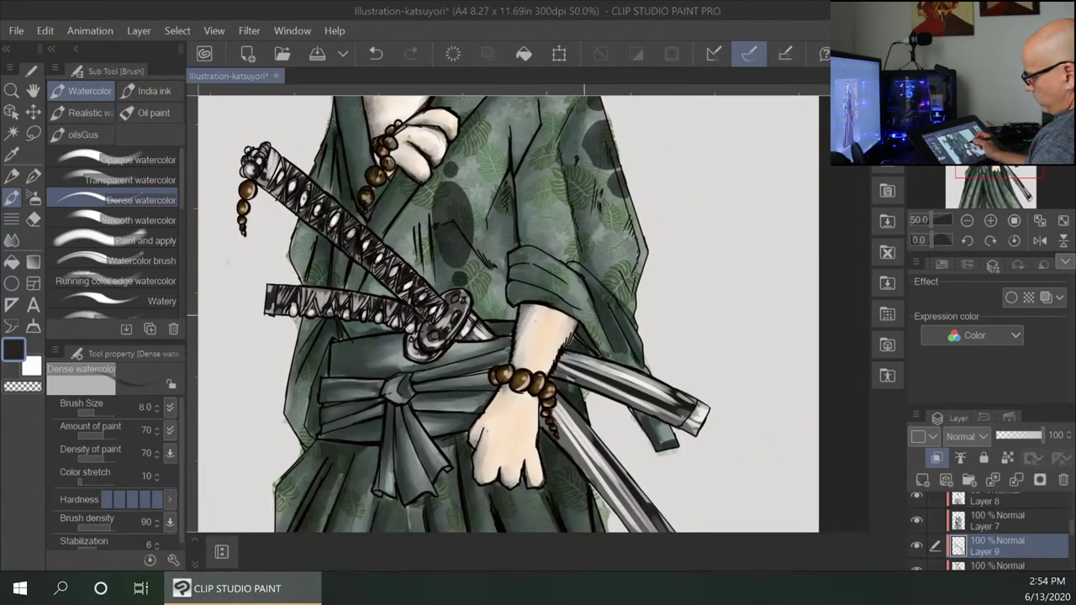
scroll(584, 327, "up", 1)
scroll(583, 326, "up", 3)
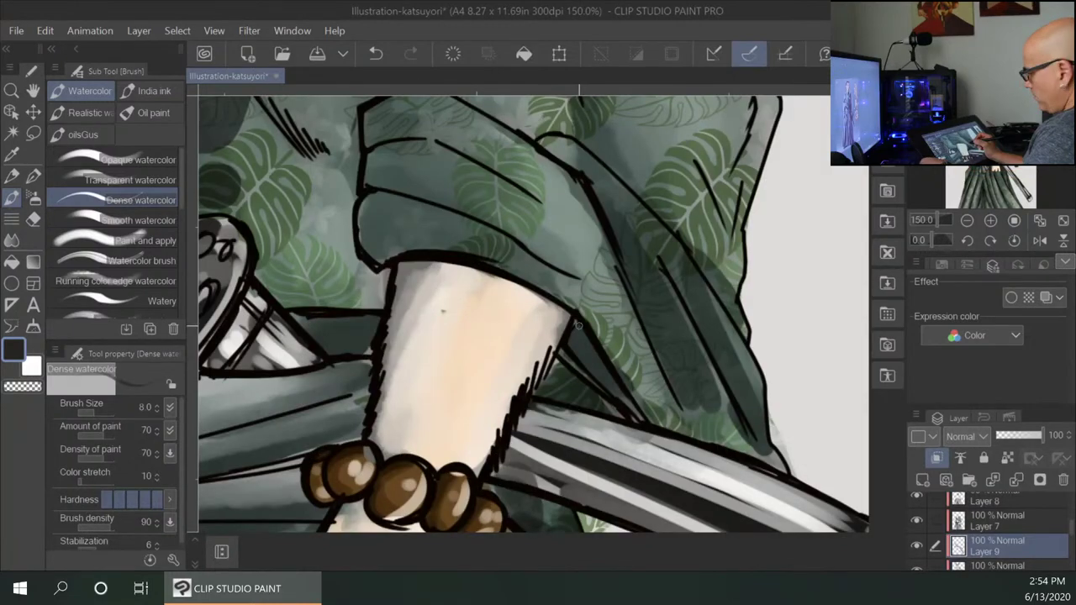
left_click_drag(348, 317, 615, 321)
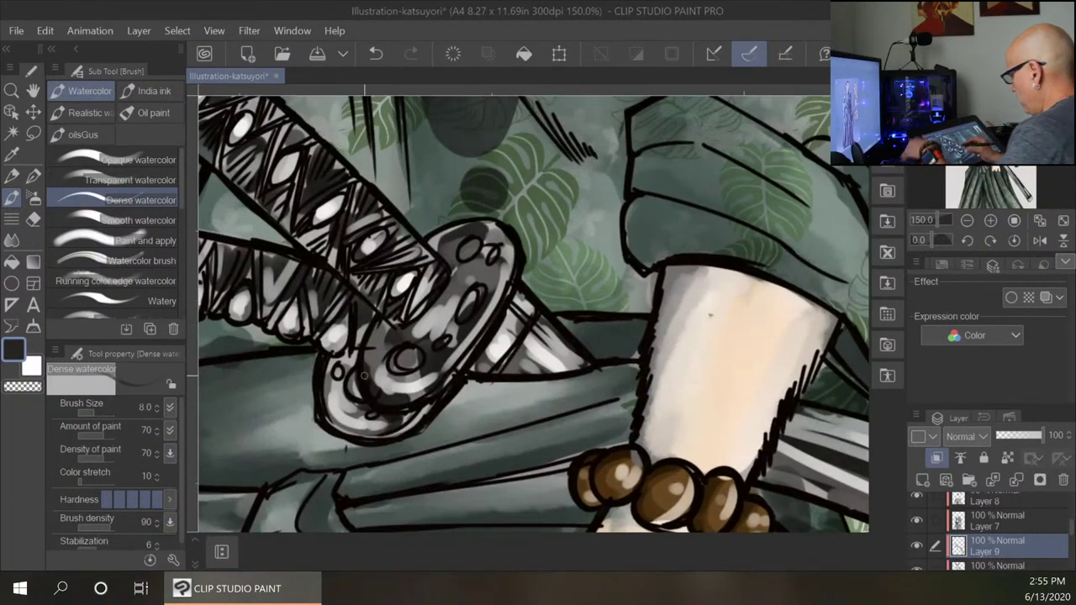
mouse_move(384, 329)
left_mouse_down()
mouse_move(376, 389)
mouse_move(382, 348)
mouse_move(367, 369)
mouse_move(381, 335)
mouse_move(371, 371)
mouse_move(386, 362)
mouse_move(402, 395)
mouse_move(394, 300)
mouse_move(406, 362)
left_mouse_up()
mouse_move(415, 323)
left_mouse_down()
mouse_move(454, 287)
mouse_move(460, 308)
mouse_move(478, 289)
mouse_move(467, 321)
left_mouse_up()
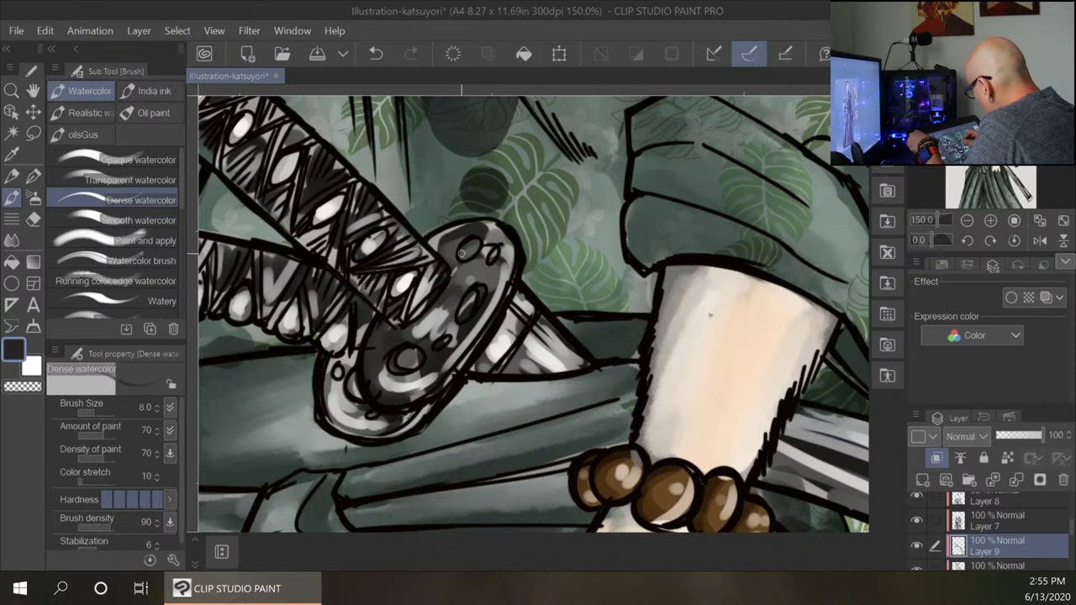
mouse_move(461, 252)
left_mouse_down()
mouse_move(521, 213)
mouse_move(495, 229)
mouse_move(510, 297)
mouse_move(513, 255)
mouse_move(450, 376)
mouse_move(489, 326)
mouse_move(470, 349)
mouse_move(476, 328)
mouse_move(520, 345)
mouse_move(507, 338)
mouse_move(536, 322)
mouse_move(502, 382)
mouse_move(550, 320)
mouse_move(509, 370)
mouse_move(534, 374)
mouse_move(694, 301)
mouse_move(592, 228)
mouse_move(550, 335)
mouse_move(579, 373)
mouse_move(535, 333)
mouse_move(587, 361)
left_mouse_up()
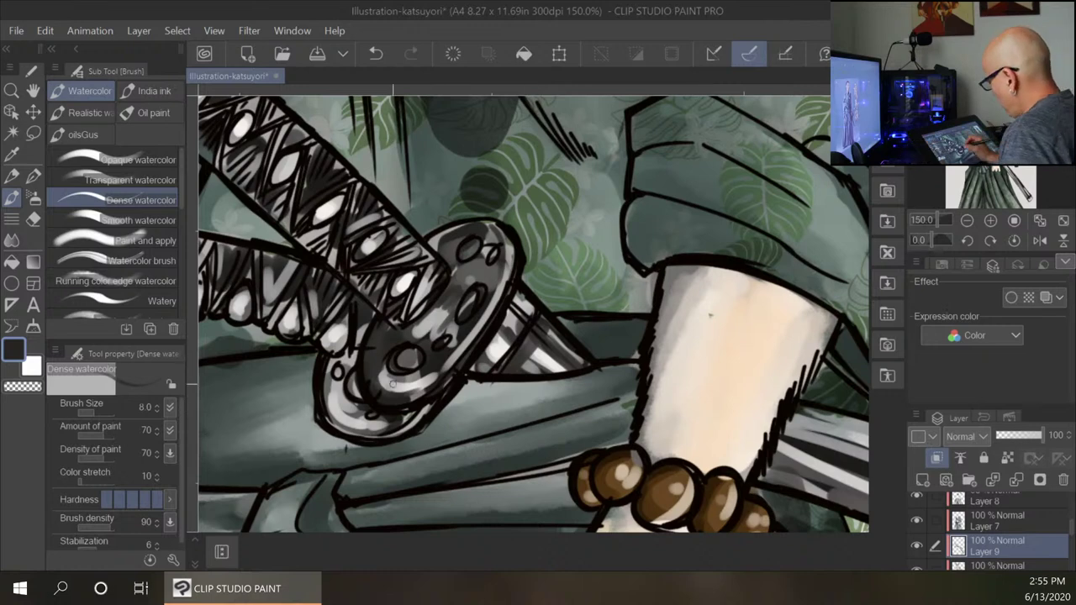
Paint near-black shading along the short hilt's wrapping, from the guard out to the end cap.
left_click_drag(465, 397, 525, 382)
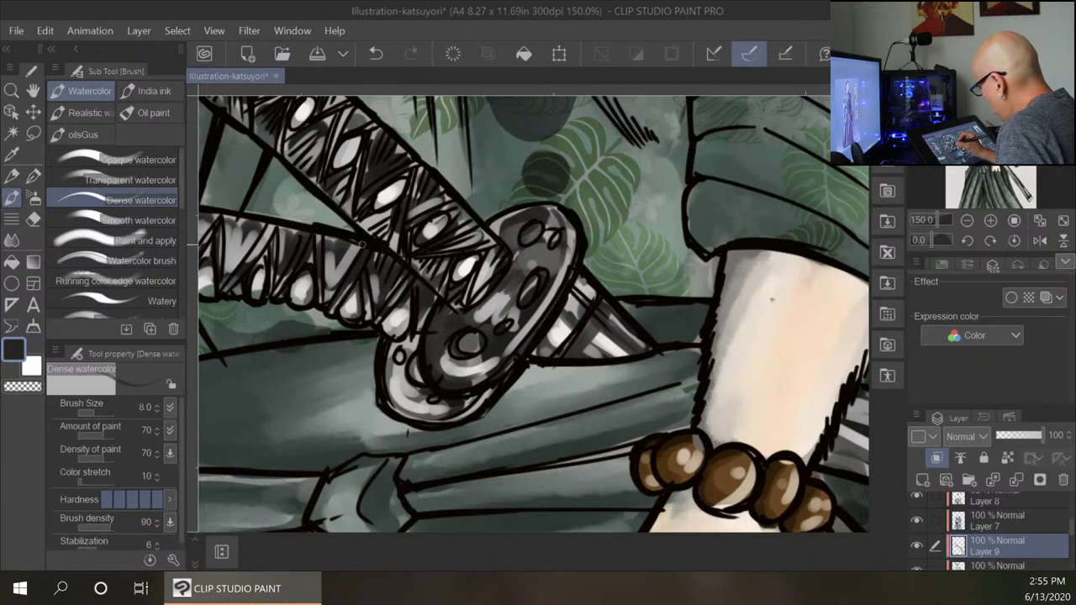
left_click_drag(362, 244, 321, 304)
left_click_drag(349, 250, 339, 276)
left_click_drag(290, 251, 459, 311)
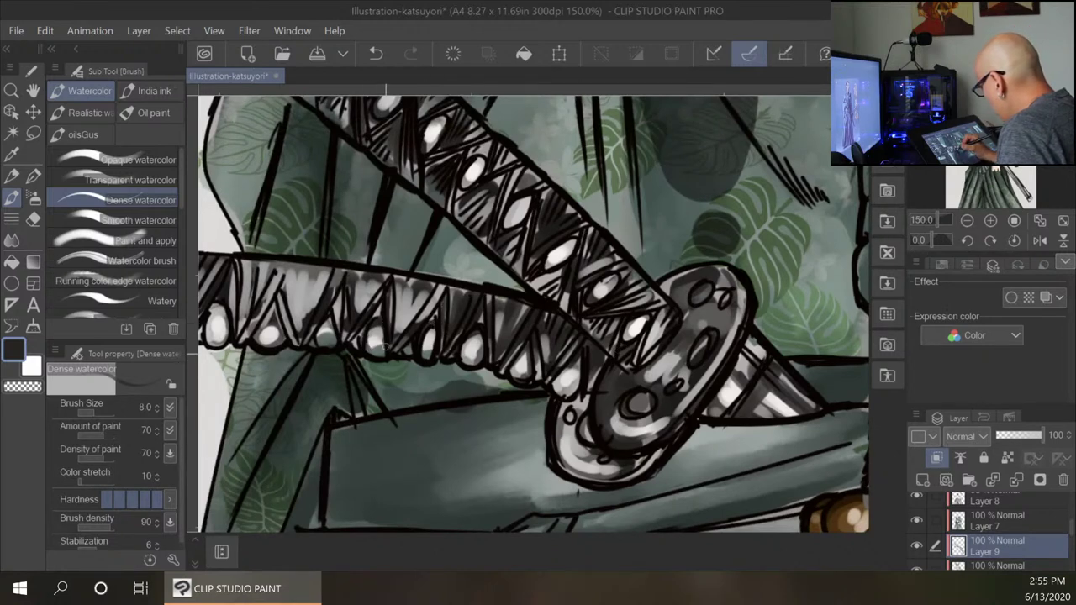
mouse_move(398, 280)
left_mouse_down()
mouse_move(393, 342)
mouse_move(411, 326)
left_mouse_up()
mouse_move(348, 271)
left_mouse_down()
mouse_move(344, 323)
mouse_move(331, 289)
mouse_move(316, 314)
left_mouse_up()
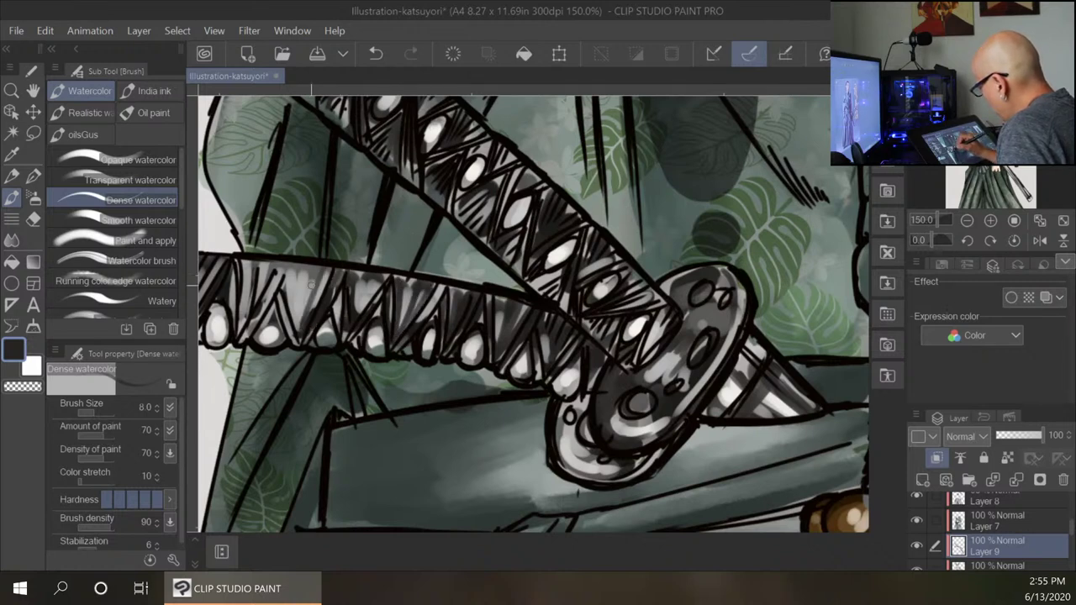
left_click_drag(313, 276, 293, 328)
mouse_move(269, 259)
left_mouse_down()
mouse_move(310, 273)
mouse_move(321, 297)
mouse_move(401, 312)
mouse_move(399, 321)
mouse_move(366, 291)
mouse_move(360, 324)
left_mouse_up()
left_click_drag(364, 255, 363, 315)
mouse_move(366, 262)
left_mouse_down()
mouse_move(365, 293)
mouse_move(351, 253)
mouse_move(314, 298)
left_mouse_up()
left_click_drag(323, 243, 294, 296)
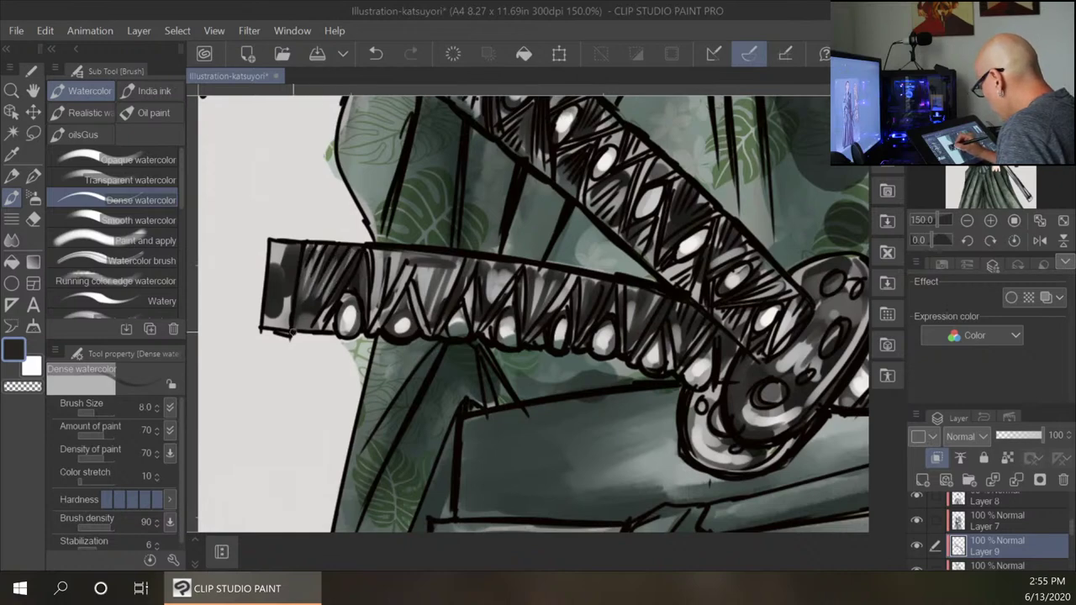
left_click_drag(296, 244, 277, 247)
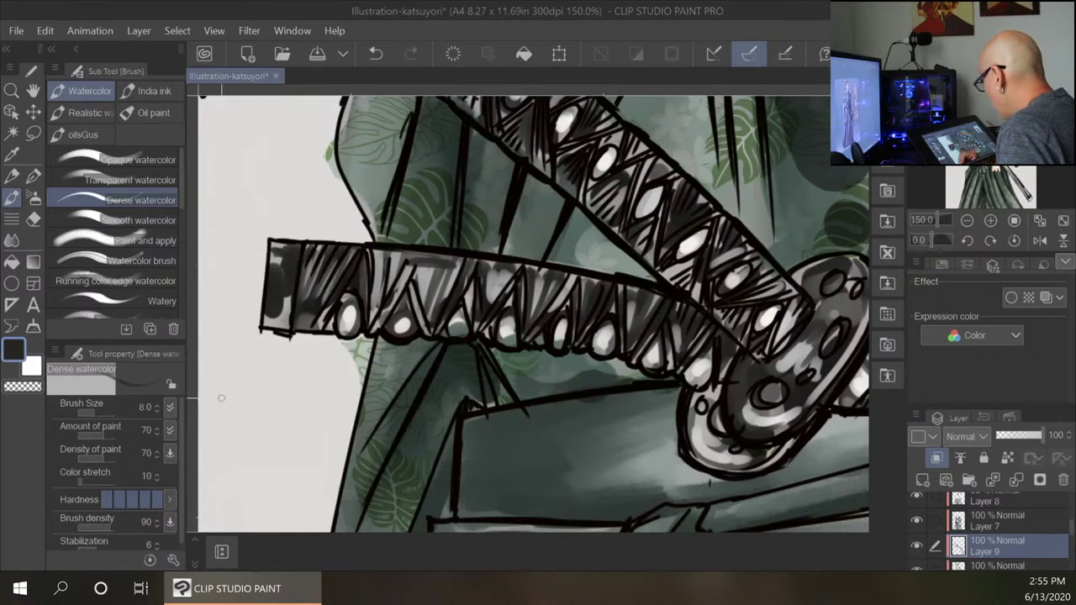
Set the drawing colour to a warm near-white and paint highlights on the short hilt's end cap and along its upper and lower edges.
left_click_drag(337, 327, 406, 273)
double_click(10, 353)
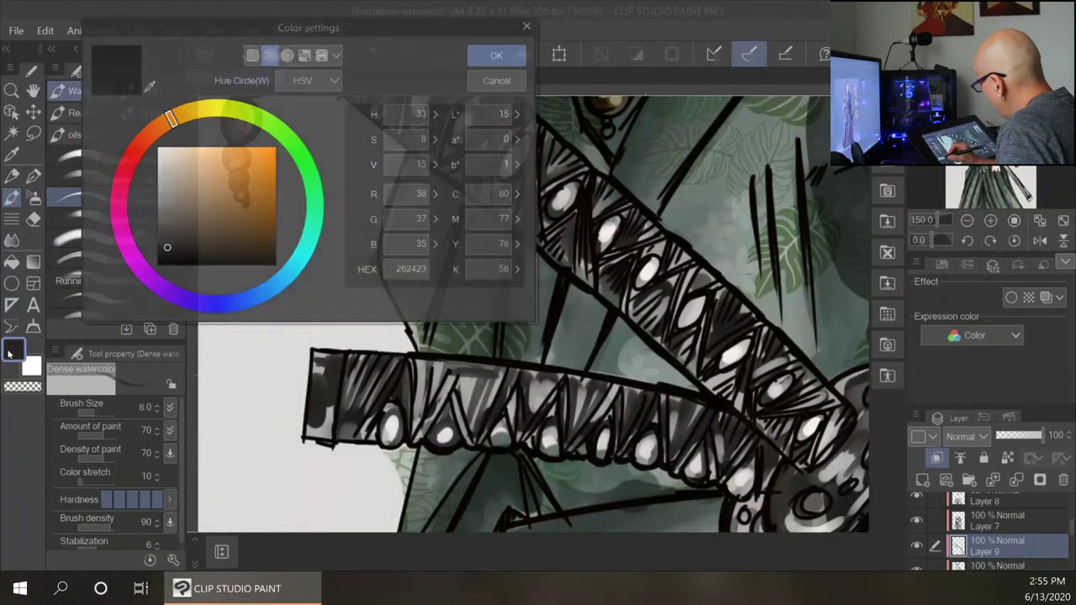
left_click(171, 146)
left_click(497, 54)
mouse_move(313, 388)
left_mouse_down()
mouse_move(324, 405)
mouse_move(333, 388)
mouse_move(324, 429)
mouse_move(336, 402)
mouse_move(351, 412)
mouse_move(364, 388)
left_mouse_up()
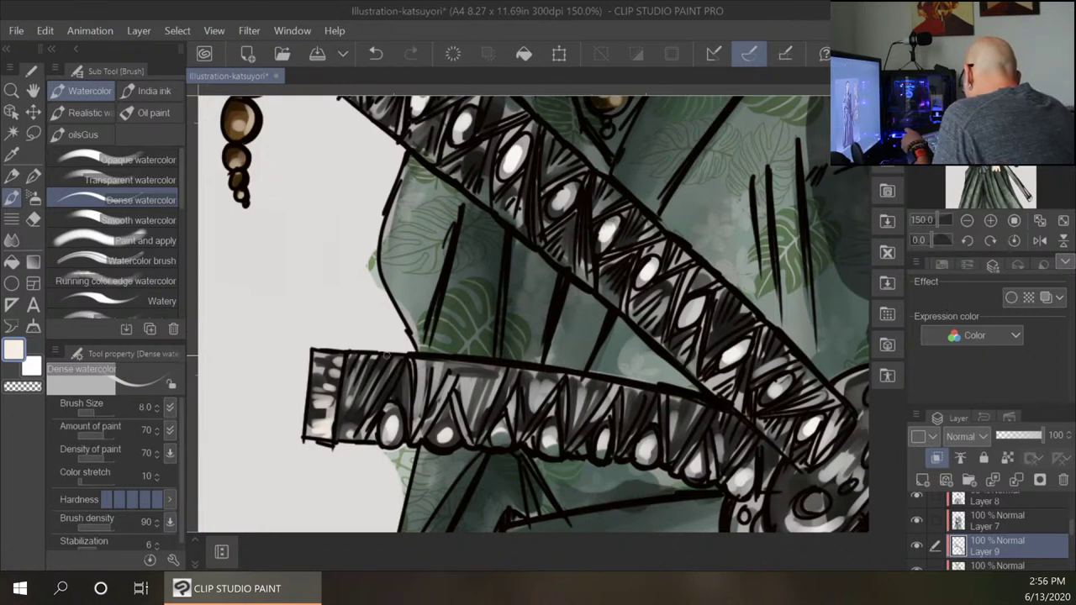
mouse_move(449, 362)
left_mouse_down()
mouse_move(672, 386)
mouse_move(635, 387)
mouse_move(707, 401)
left_mouse_up()
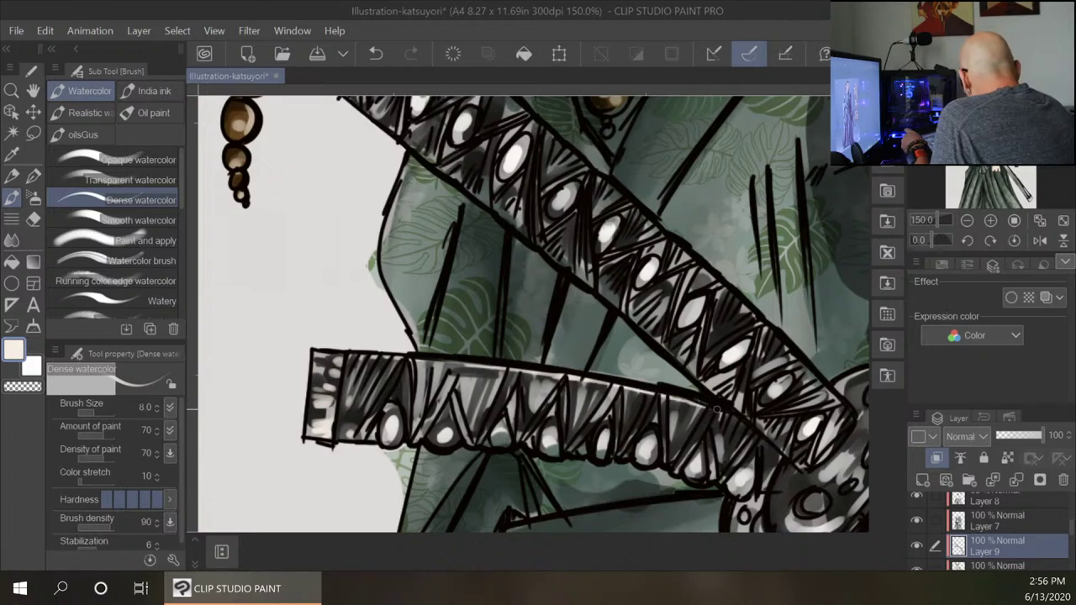
left_click_drag(341, 436, 441, 442)
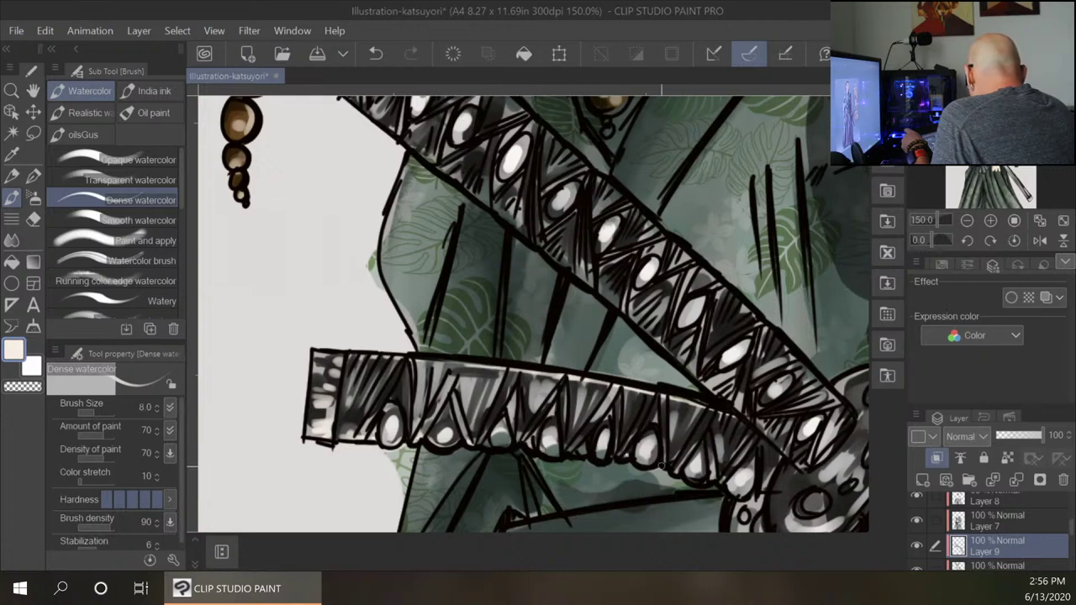
left_click_drag(644, 460, 755, 496)
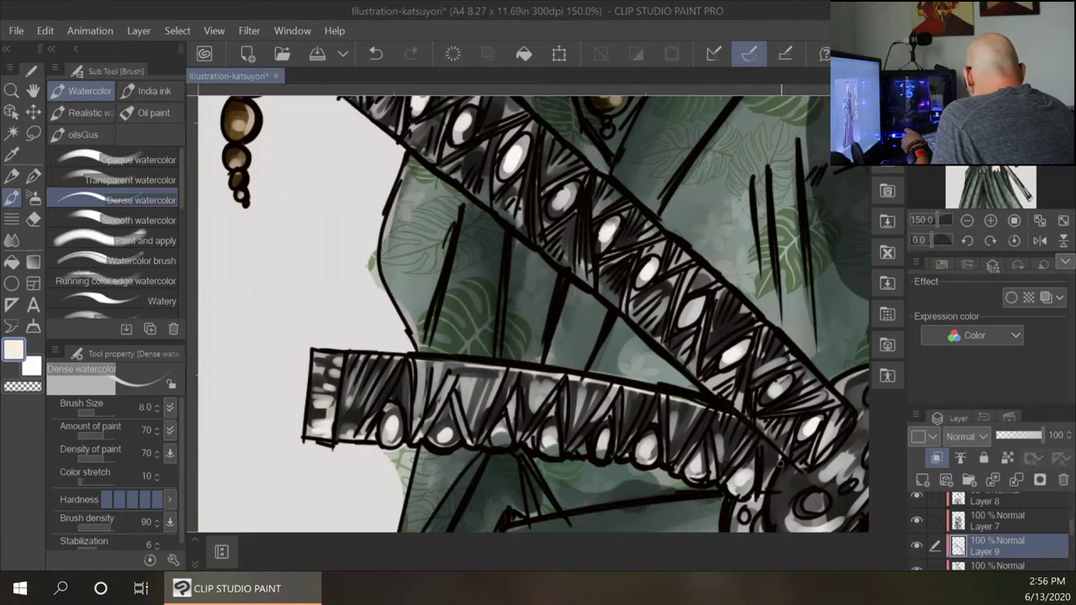
Paint a thin near-white highlight along the upper edge of the long hilt.
mouse_move(741, 233)
left_mouse_down()
mouse_move(730, 251)
mouse_move(564, 336)
left_mouse_up()
left_click_drag(211, 145, 344, 250)
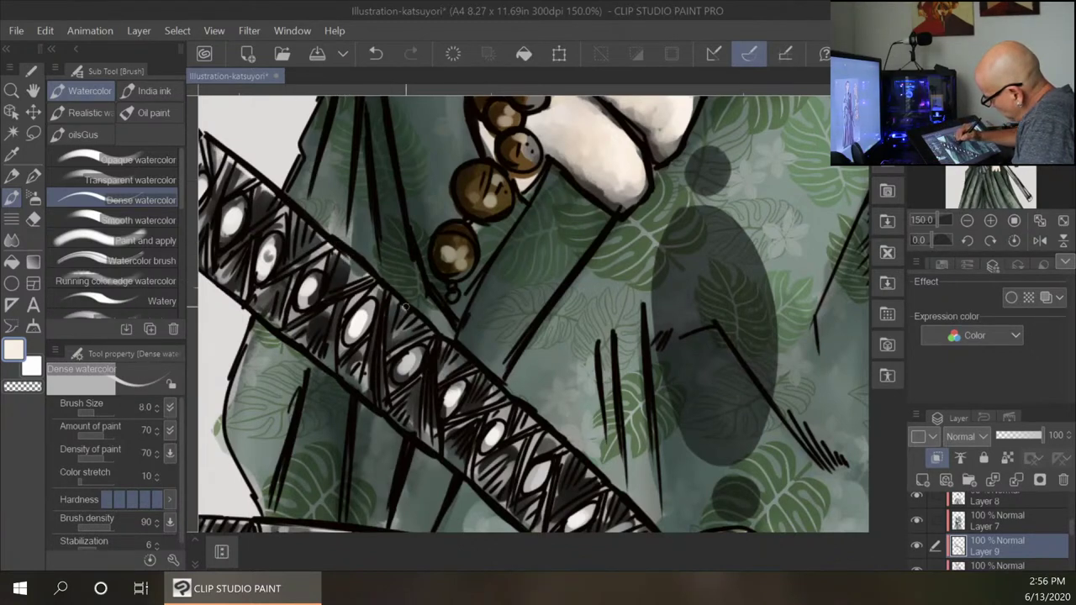
left_click_drag(483, 377, 646, 526)
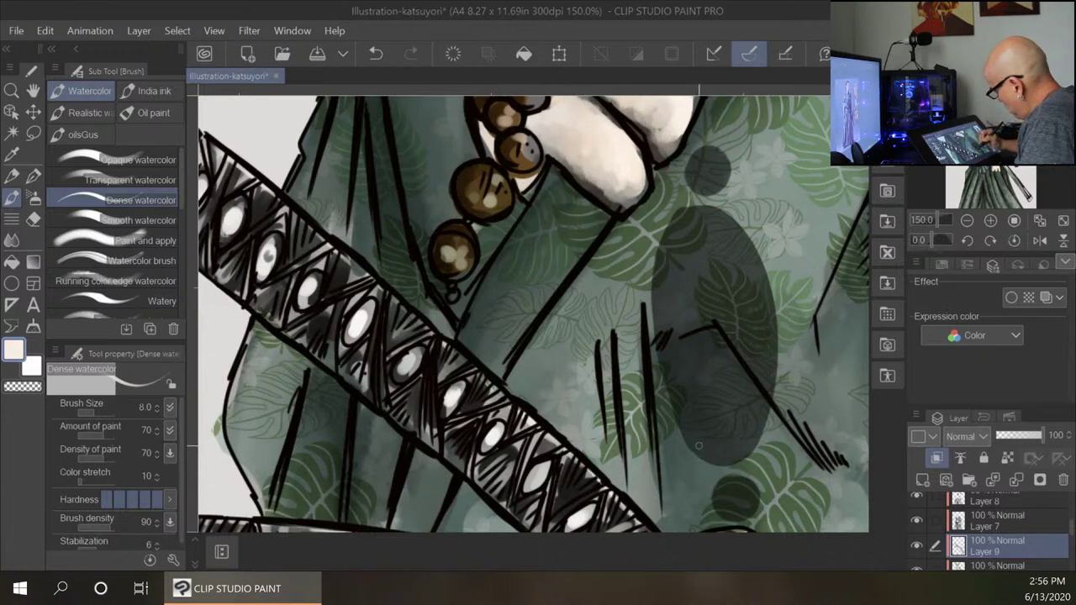
Paint thin near-white highlights along the lower edge of the long hilt, from the guard up to the pommel.
left_click_drag(717, 456, 669, 295)
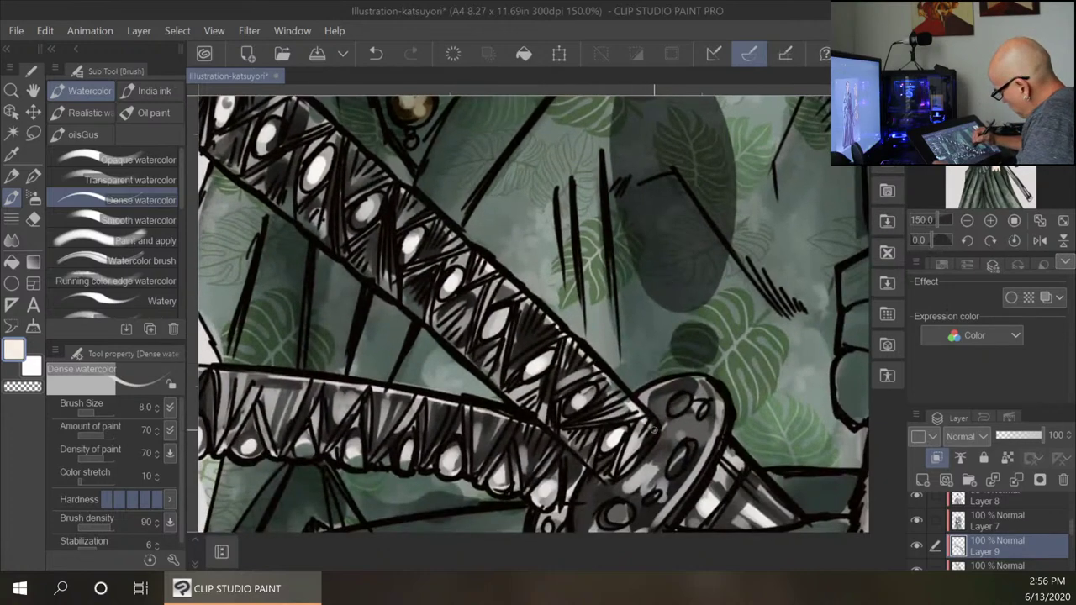
left_click_drag(511, 386, 603, 473)
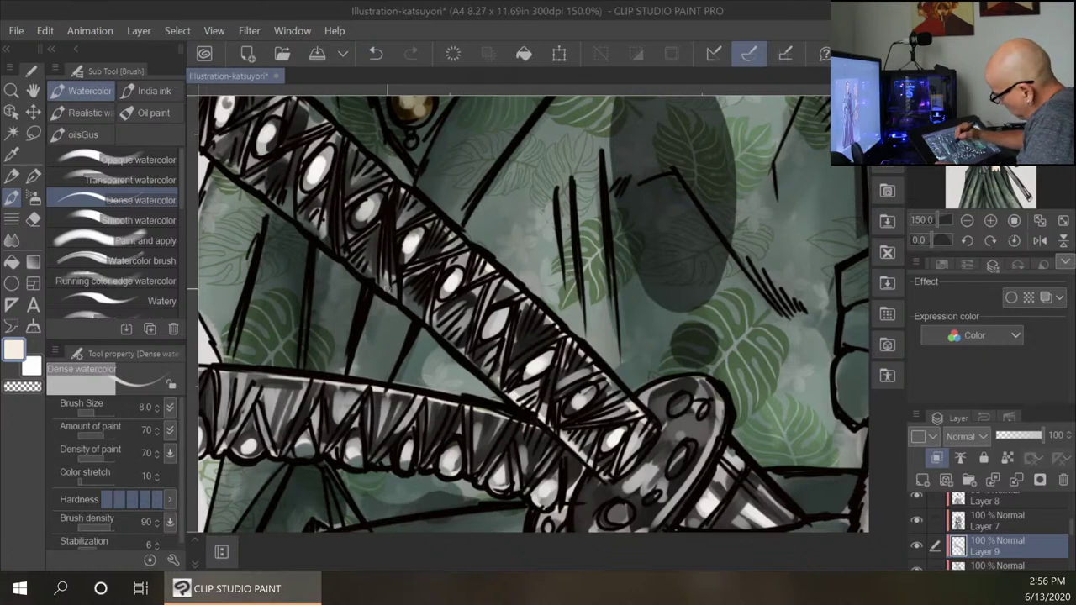
mouse_move(388, 289)
left_mouse_down()
mouse_move(463, 353)
mouse_move(452, 345)
left_mouse_up()
left_click_drag(303, 216, 341, 252)
mouse_move(328, 212)
left_mouse_down()
mouse_move(420, 273)
mouse_move(357, 254)
left_mouse_up()
left_click_drag(302, 210, 403, 288)
left_click_drag(362, 251, 457, 343)
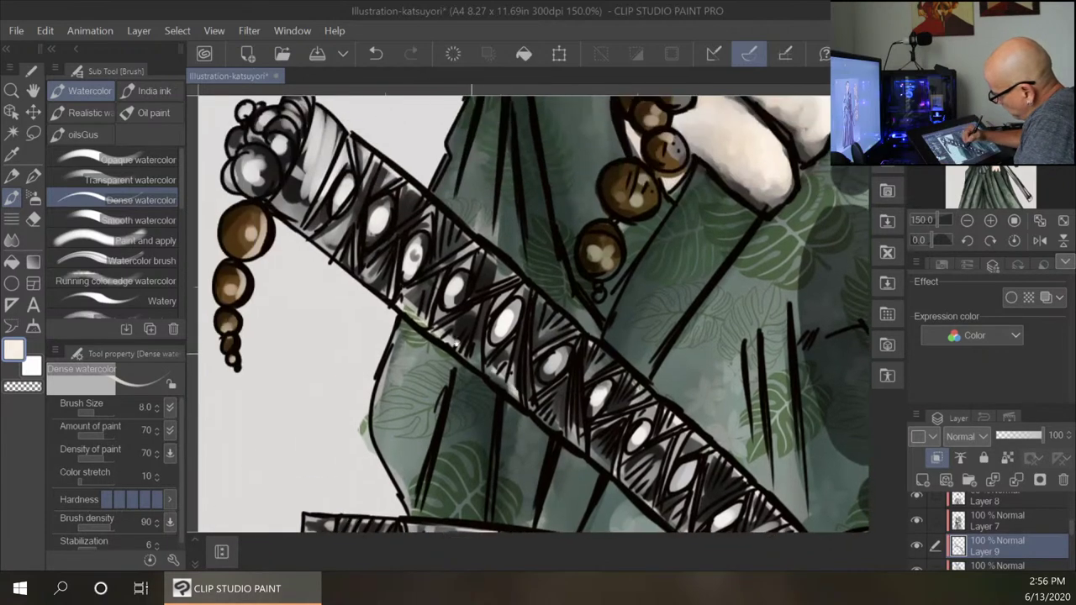
left_click_drag(324, 238, 386, 292)
left_click_drag(281, 202, 391, 293)
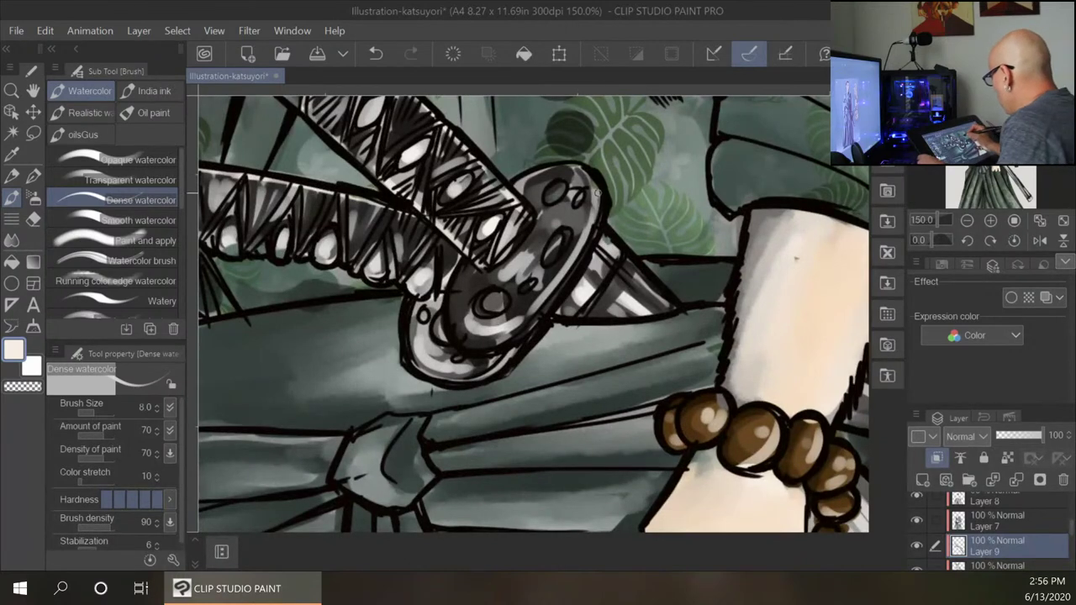
Paint near-white edge highlights around the sword guard's rim and on the collar beside it.
mouse_move(599, 172)
left_mouse_down()
mouse_move(599, 223)
mouse_move(584, 248)
mouse_move(537, 315)
mouse_move(468, 340)
mouse_move(478, 344)
mouse_move(484, 292)
mouse_move(453, 291)
mouse_move(477, 261)
mouse_move(486, 269)
mouse_move(508, 254)
mouse_move(484, 270)
left_mouse_up()
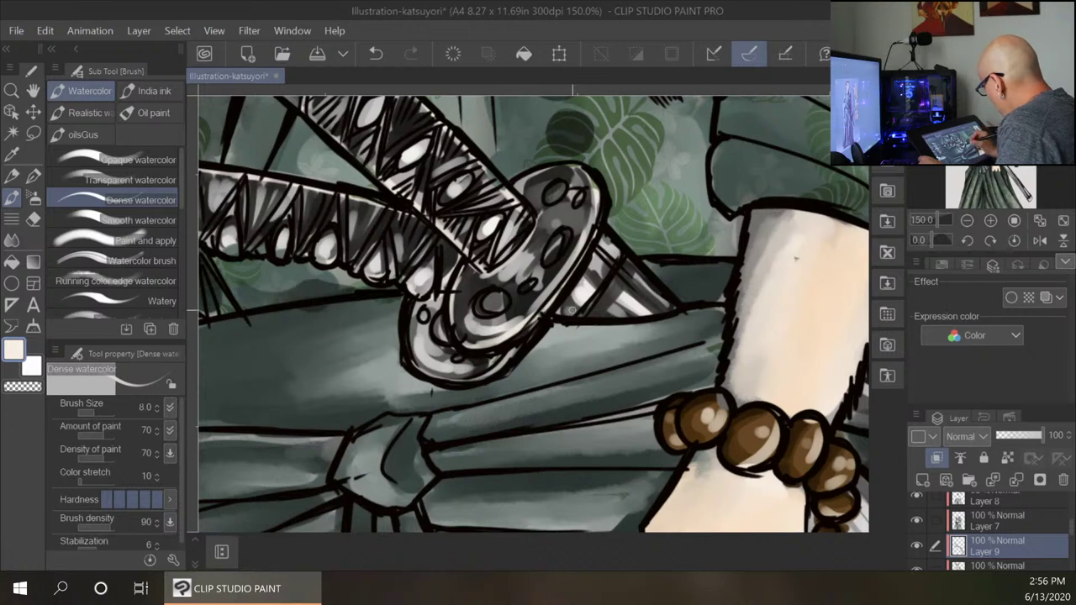
left_click_drag(620, 309, 610, 318)
left_click_drag(648, 249, 586, 319)
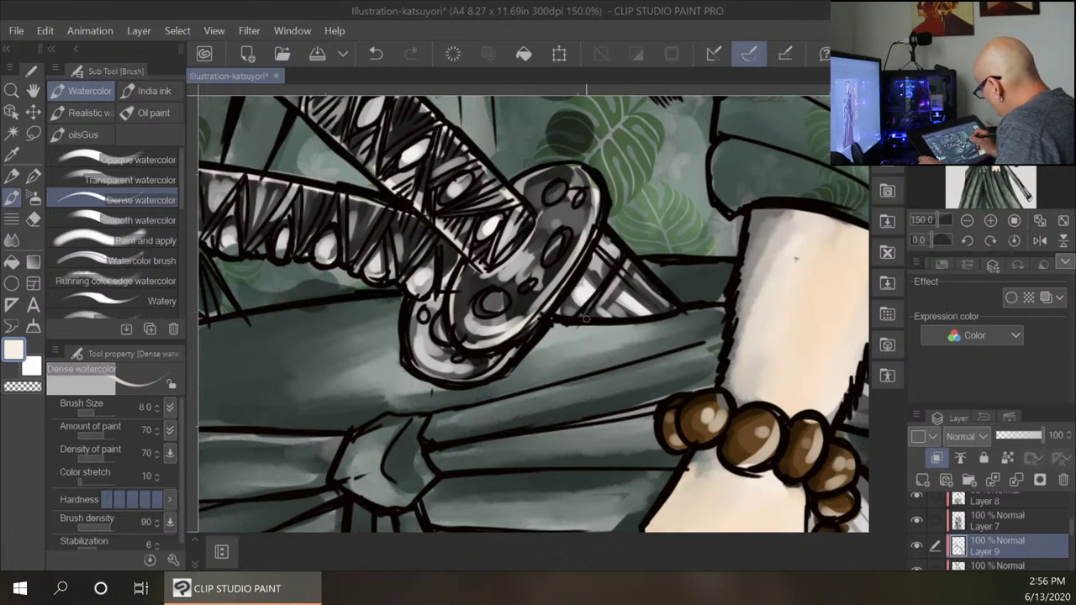
left_click_drag(642, 267, 666, 291)
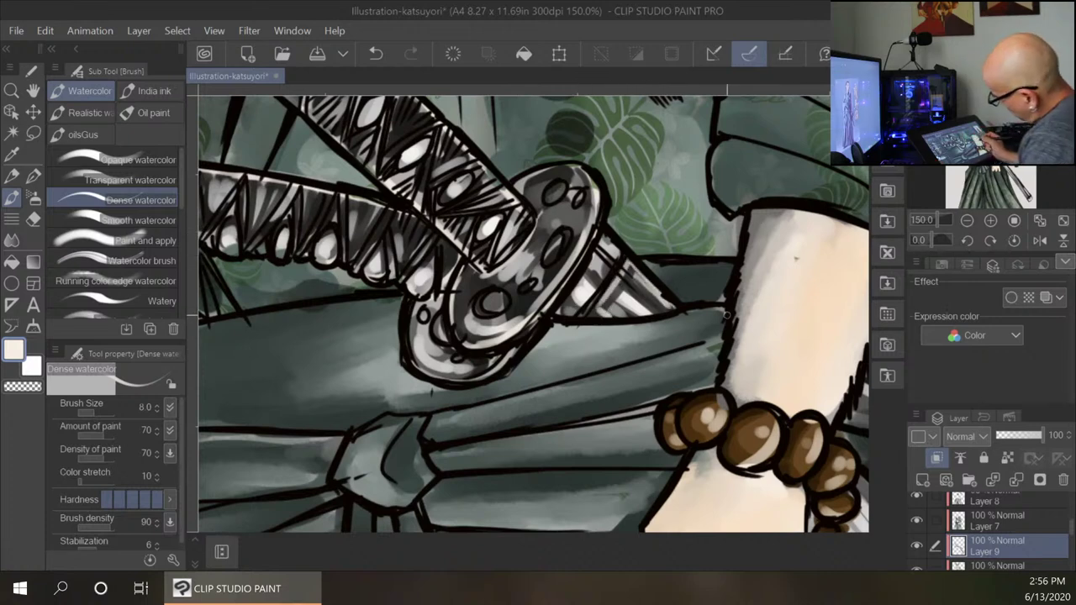
mouse_move(414, 347)
left_mouse_down()
mouse_move(486, 378)
mouse_move(514, 349)
left_mouse_up()
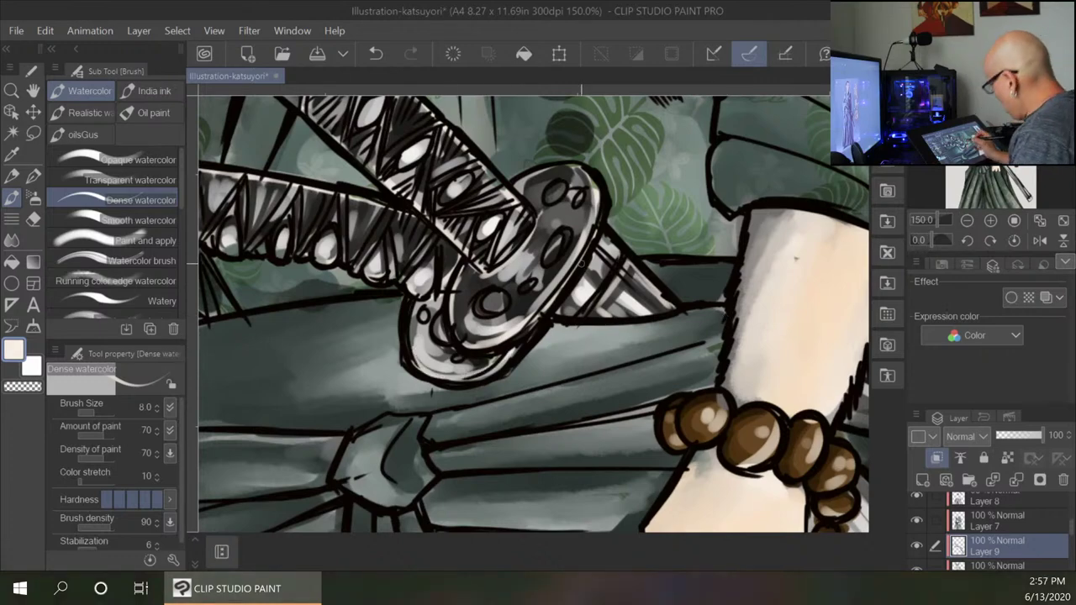
Set the drawing colour to the dark warm grey 33312E.
scroll(582, 264, "down", 2)
key("ctrl+minus")
key("ctrl+minus")
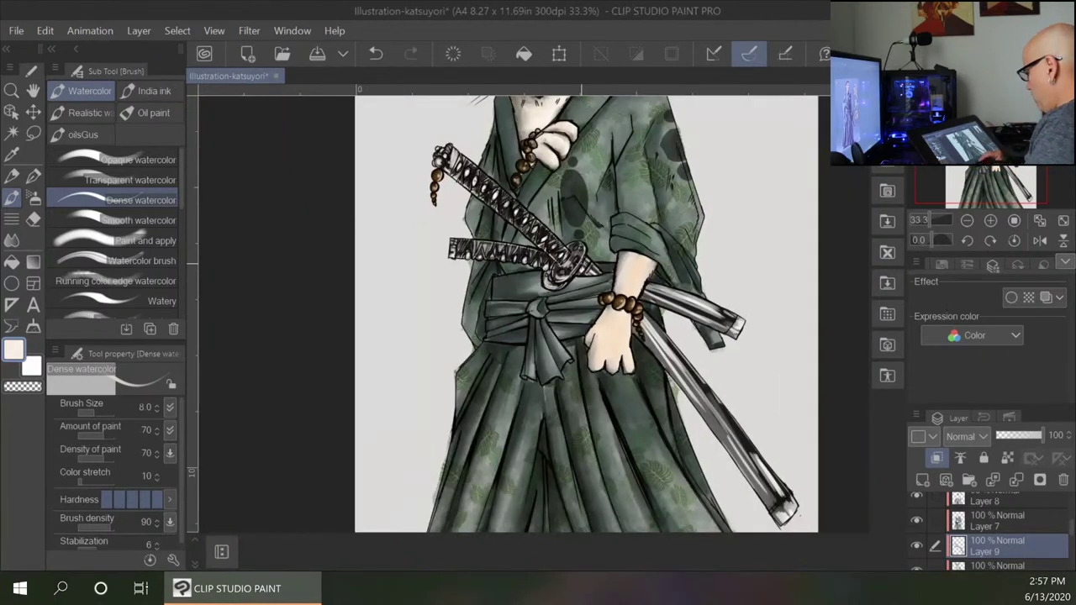
left_click_drag(778, 401, 556, 363)
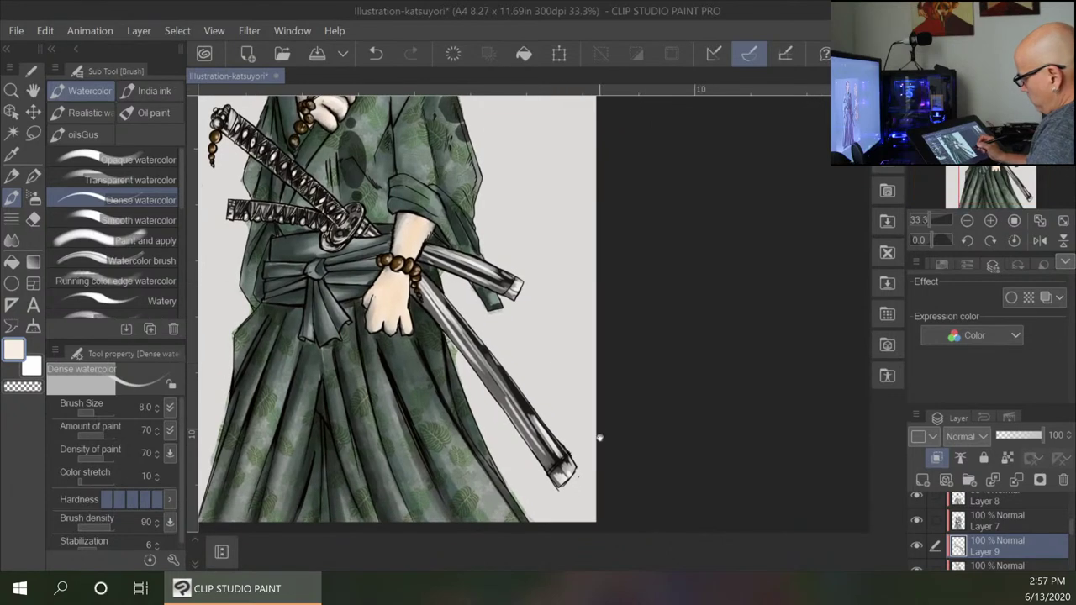
double_click(10, 354)
left_click(175, 236)
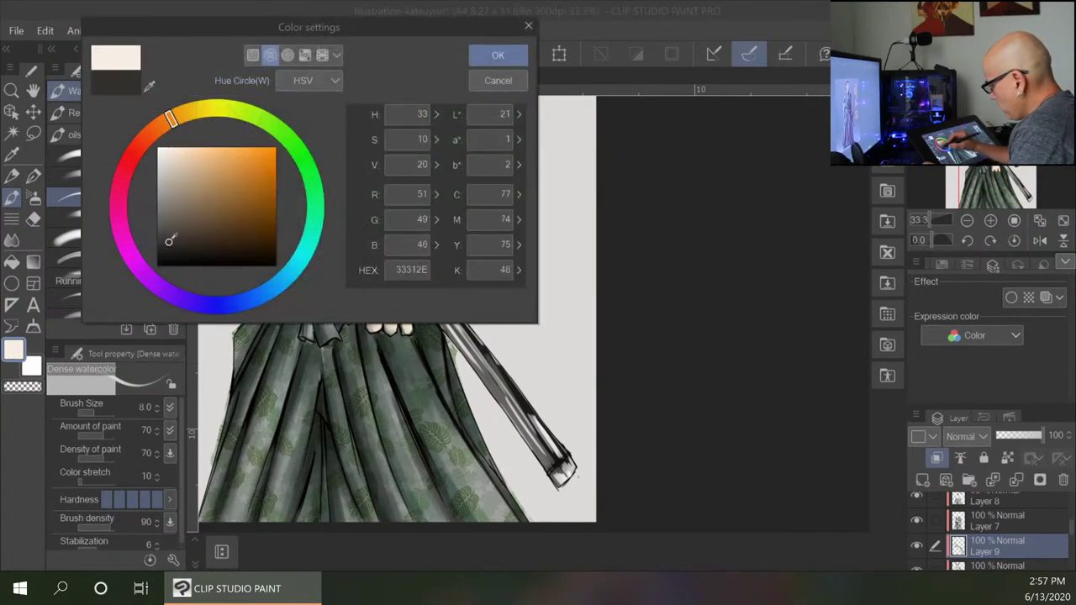
left_click(498, 54)
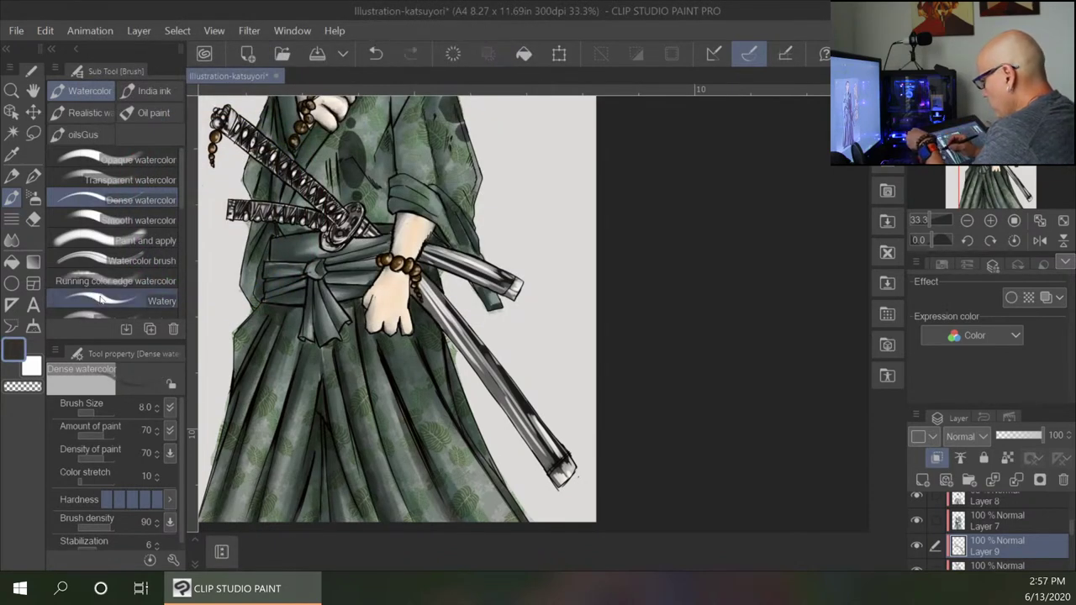
Shade the long and short scabbards on Layer 9 with the Soft airbrush at brush size 80.
left_click(34, 197)
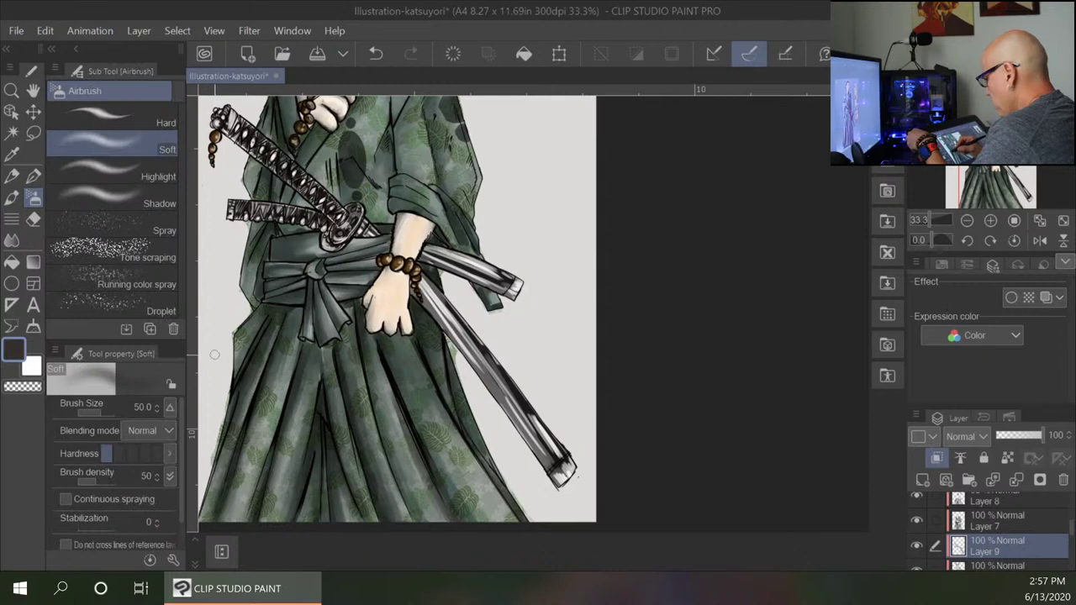
key("bracketright")
key("bracketright")
key("bracketright")
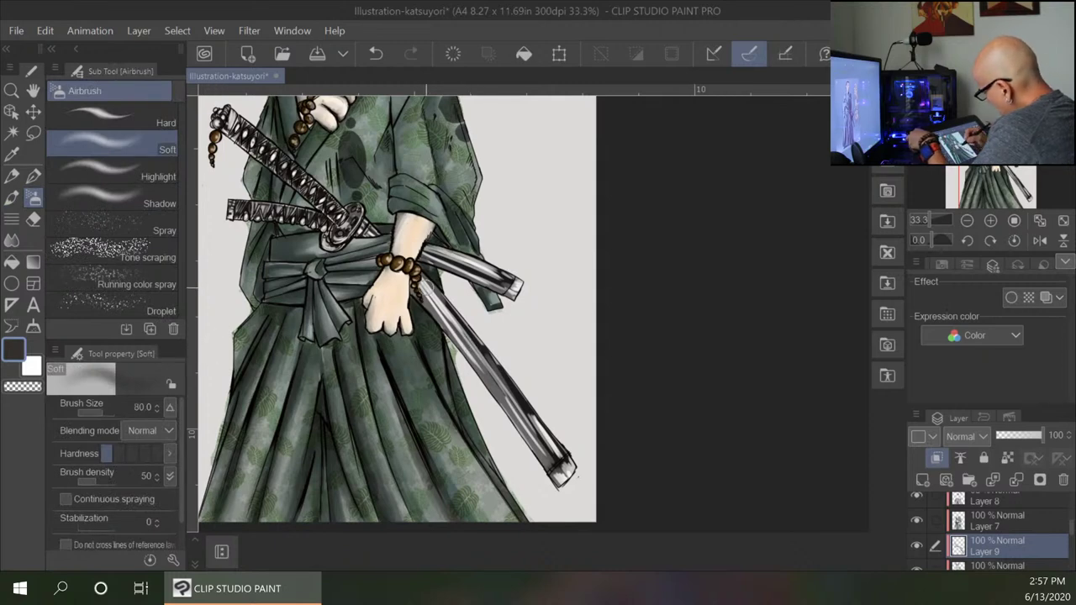
left_click_drag(426, 290, 519, 432)
left_click_drag(470, 355, 551, 475)
left_click_drag(506, 390, 555, 475)
left_click_drag(513, 405, 557, 472)
left_click_drag(523, 442, 560, 476)
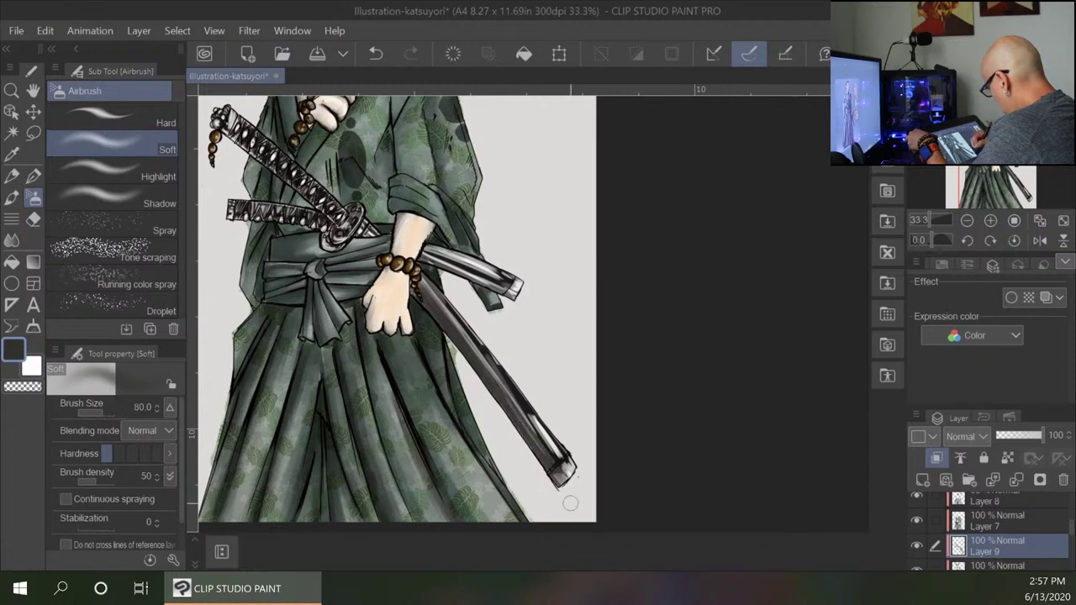
left_click_drag(511, 413, 559, 478)
left_click_drag(433, 258, 506, 288)
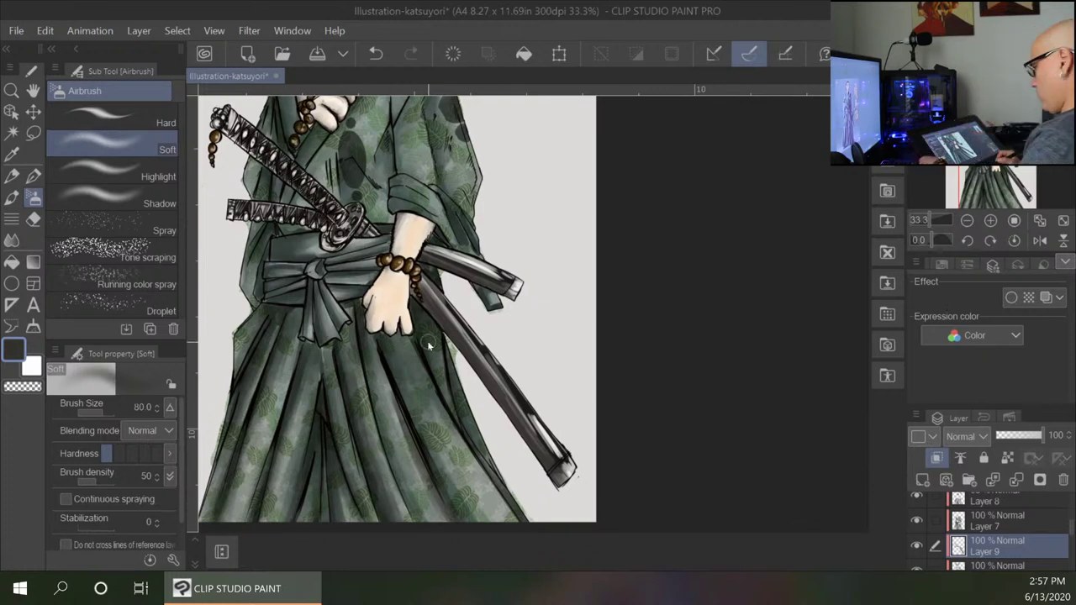
Examine the whole illustration from the cat's head down to the scabbards.
scroll(428, 342, "up", 1)
scroll(428, 342, "down", 3)
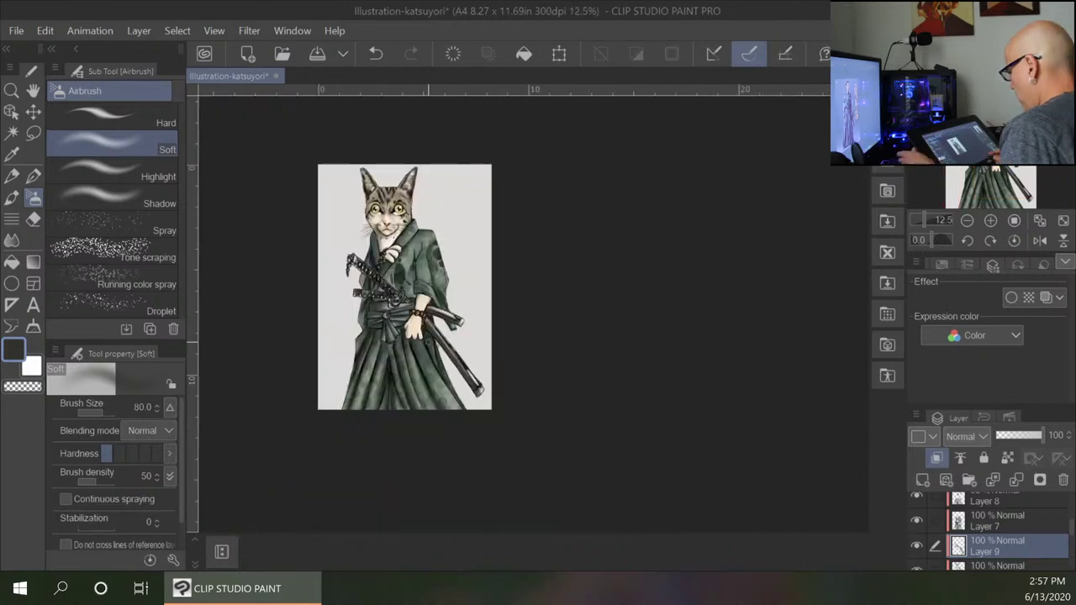
mouse_move(525, 338)
left_mouse_down()
mouse_move(500, 317)
mouse_move(476, 328)
left_mouse_up()
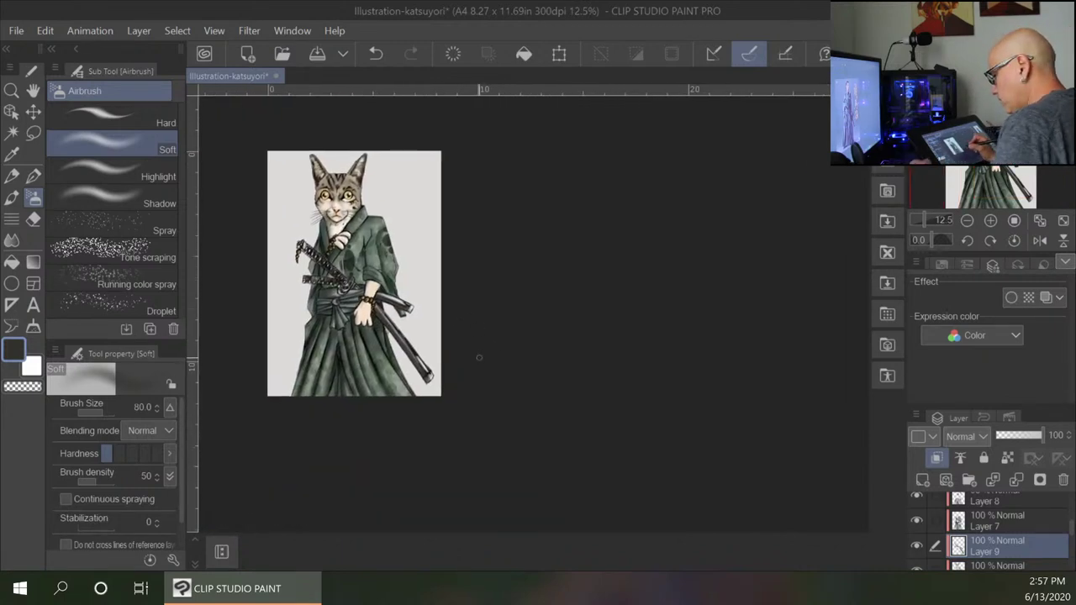
scroll(480, 357, "up", 2)
left_click_drag(413, 238, 548, 335)
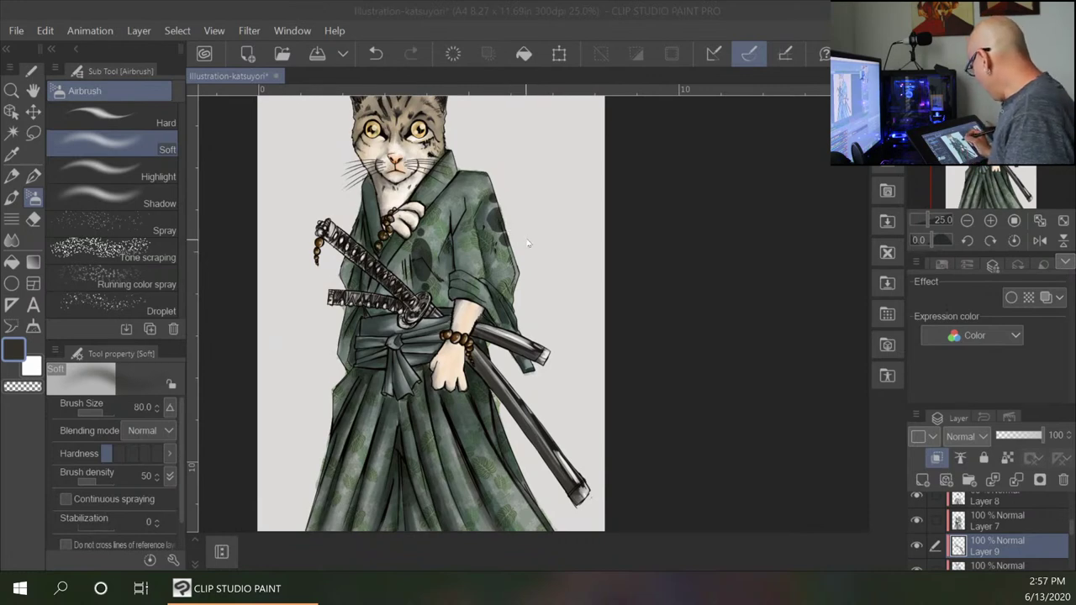
left_click_drag(539, 237, 550, 294)
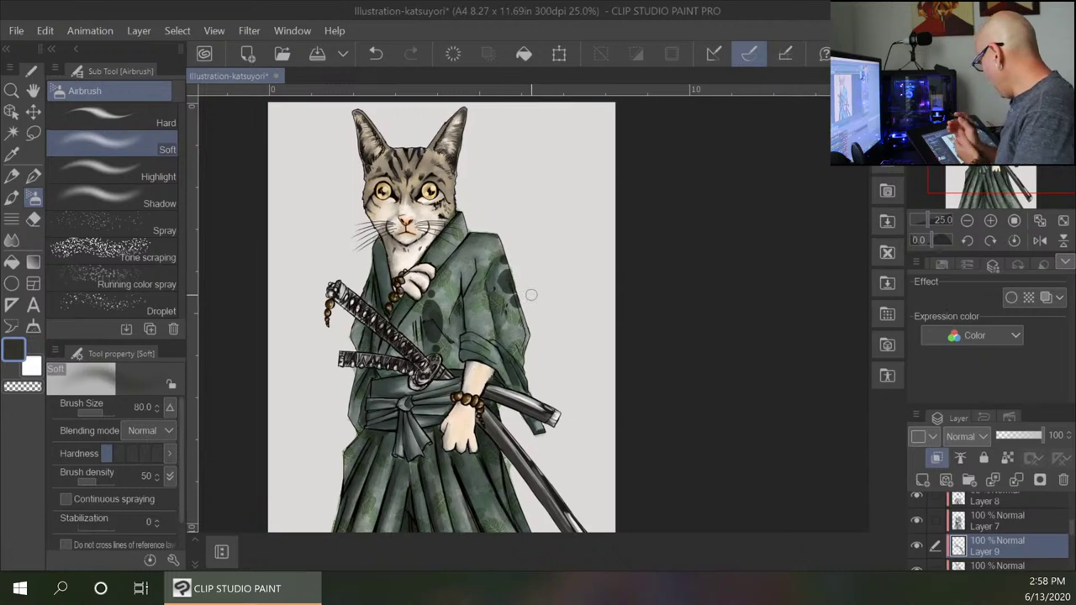
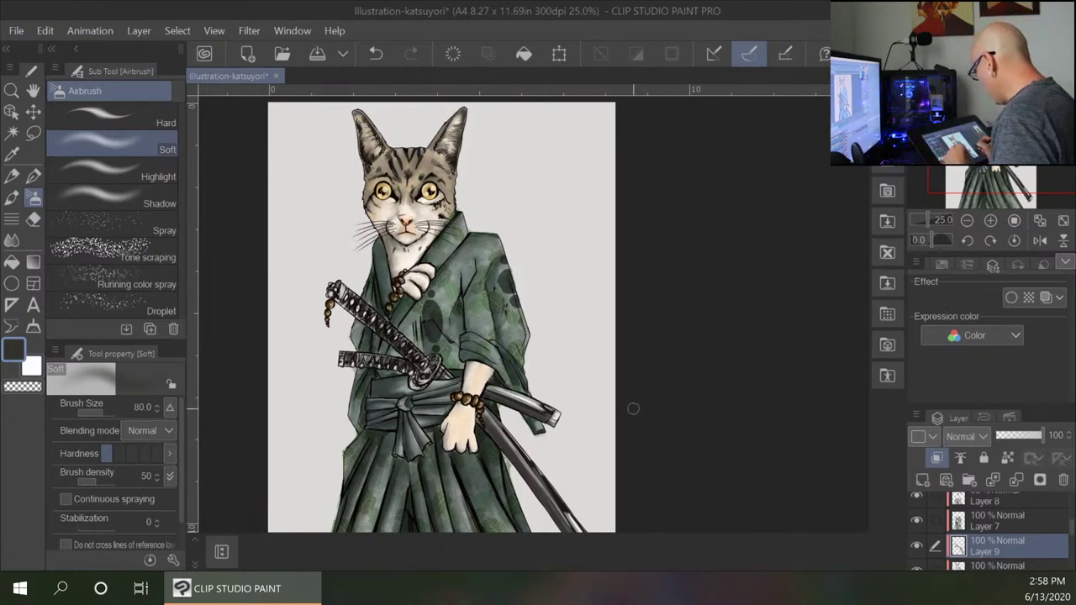
left_click_drag(594, 423, 530, 391)
Check the line art by hiding and showing Layer 2, and add a new layer above it clipped to it.
left_click_drag(1072, 526, 1071, 506)
scroll(1066, 507, "down", 2)
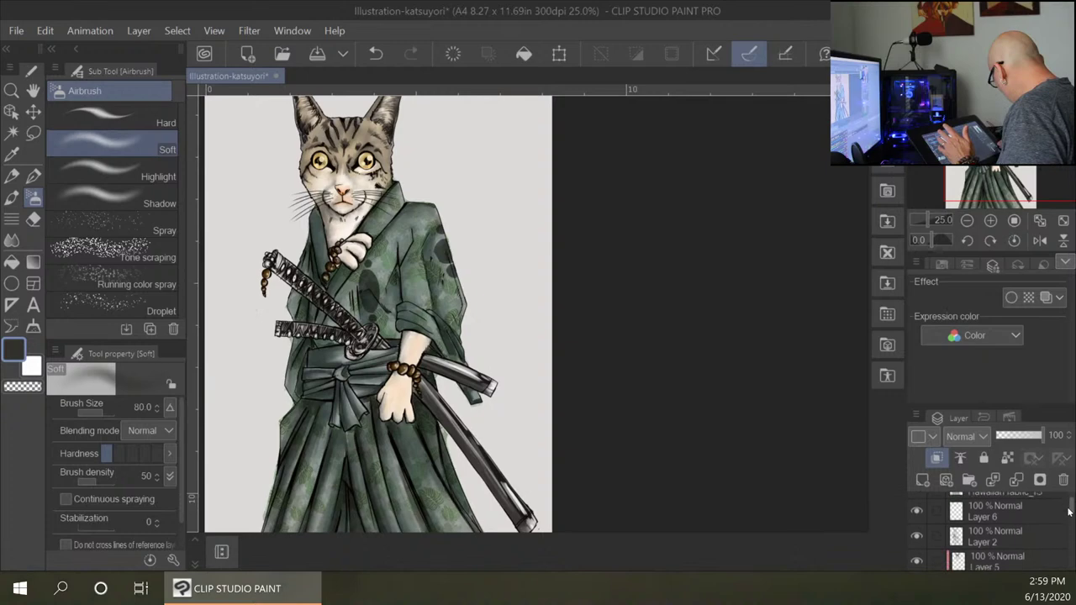
left_click(1006, 511)
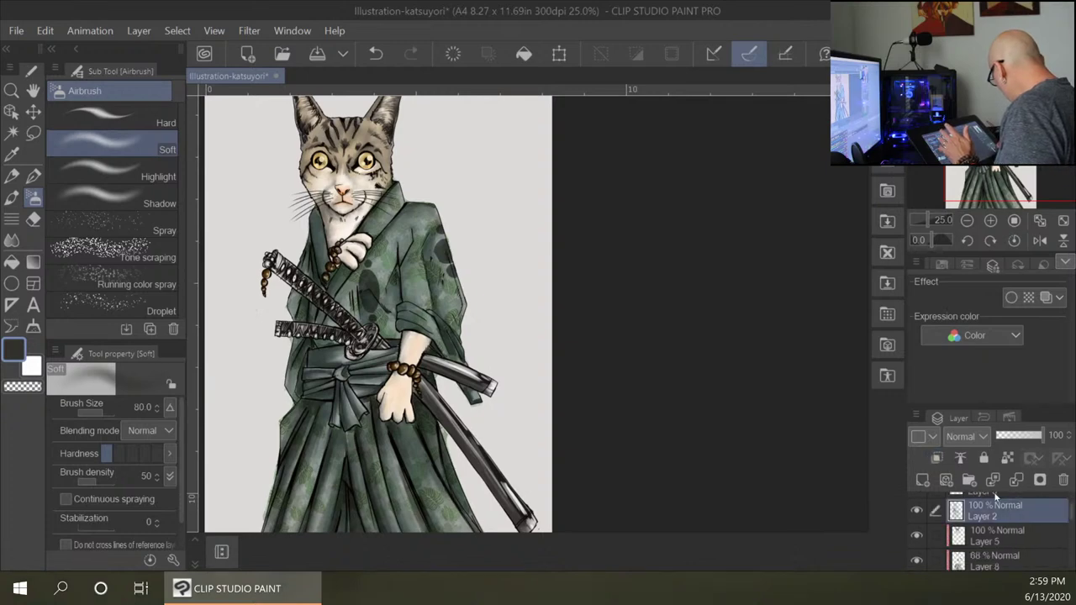
left_click(917, 512)
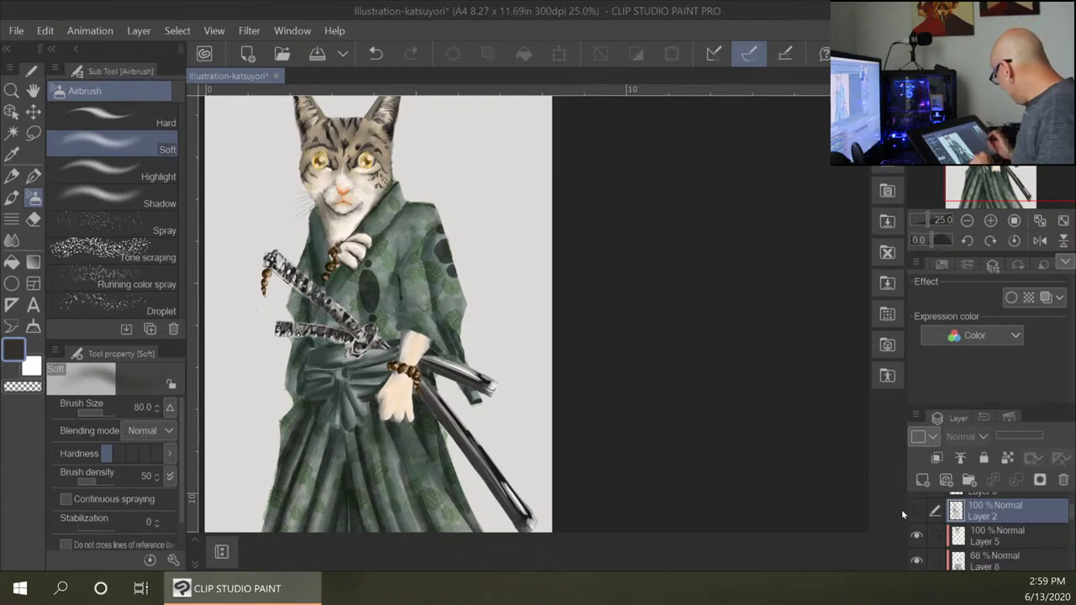
left_click(917, 512)
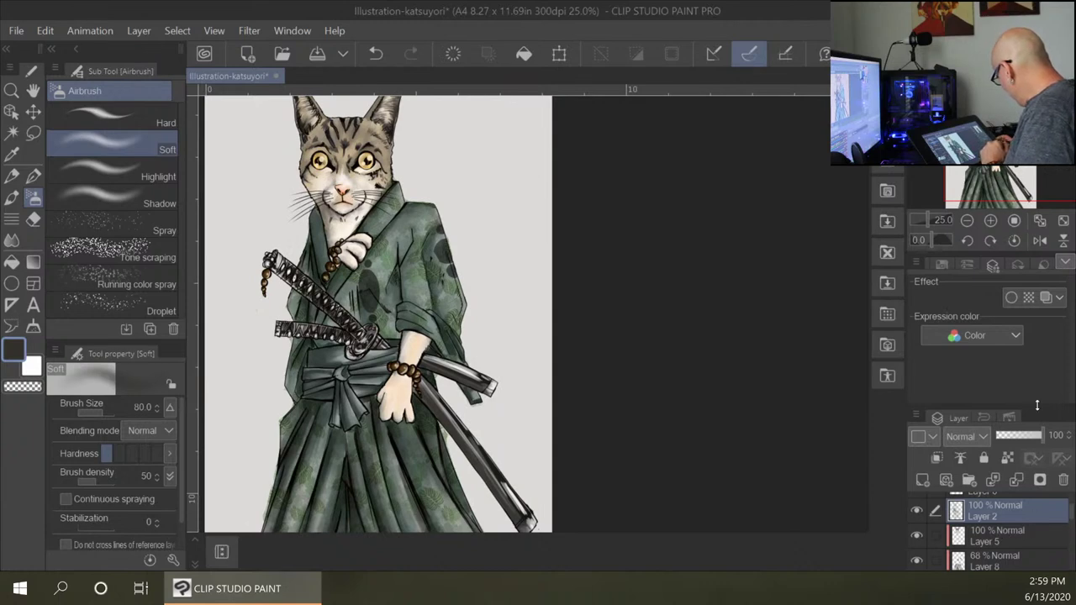
left_click(923, 481)
left_click(937, 458)
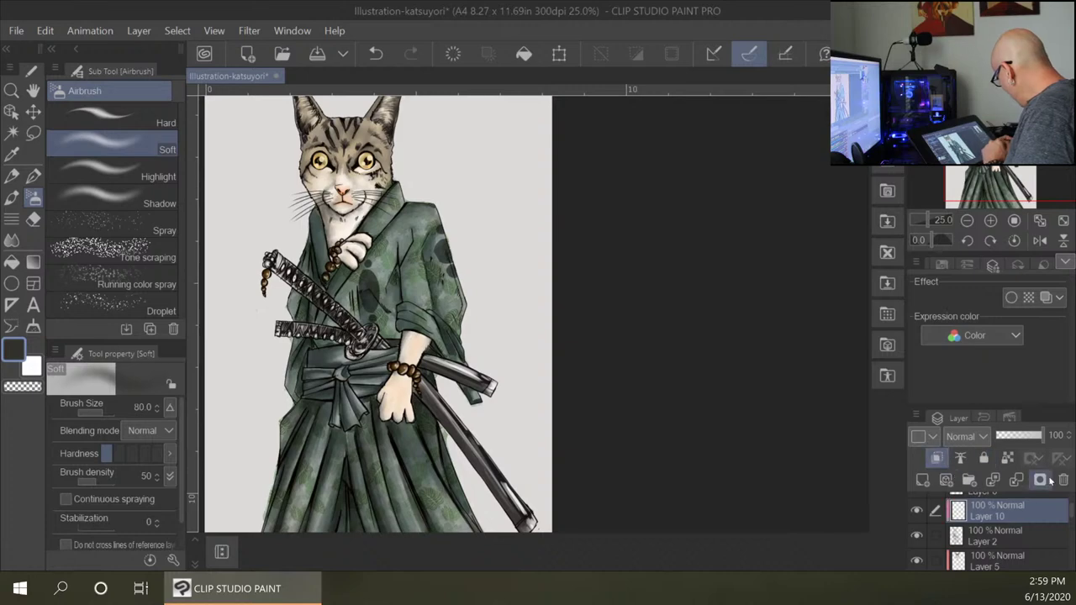
Choose the Dense watercolor brush and set the drawing colour to the dark brown 322C24.
scroll(411, 189, "up", 2)
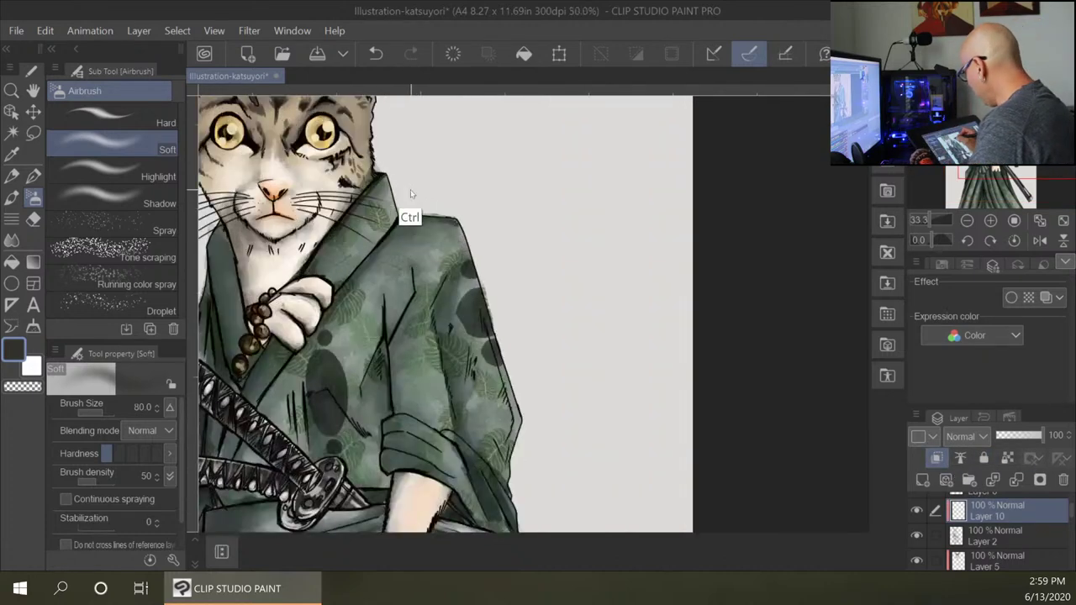
scroll(411, 190, "up", 2)
left_click_drag(318, 111, 518, 383)
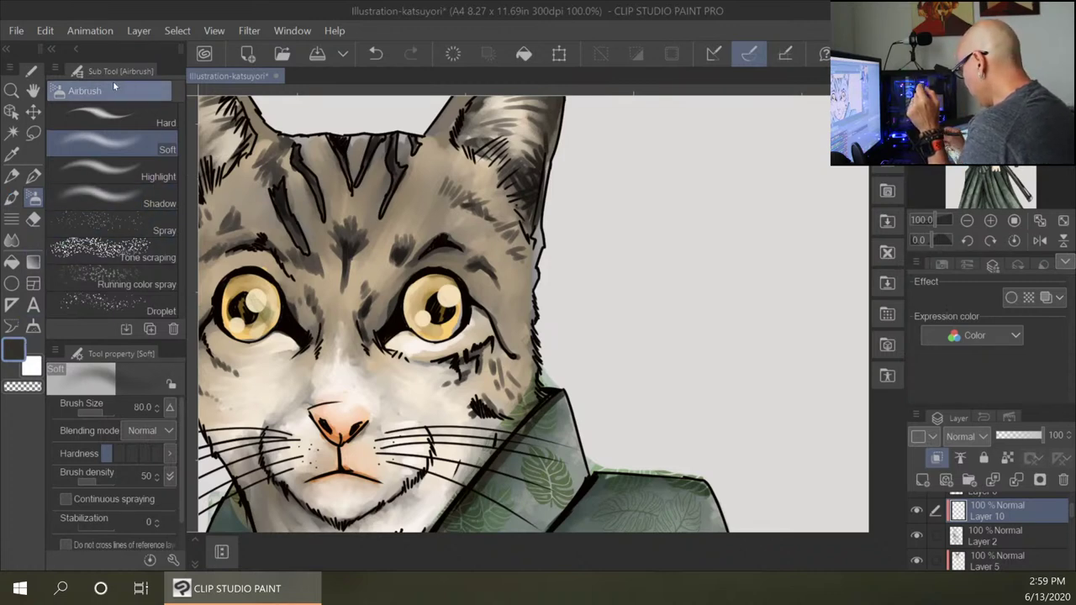
left_click(11, 202)
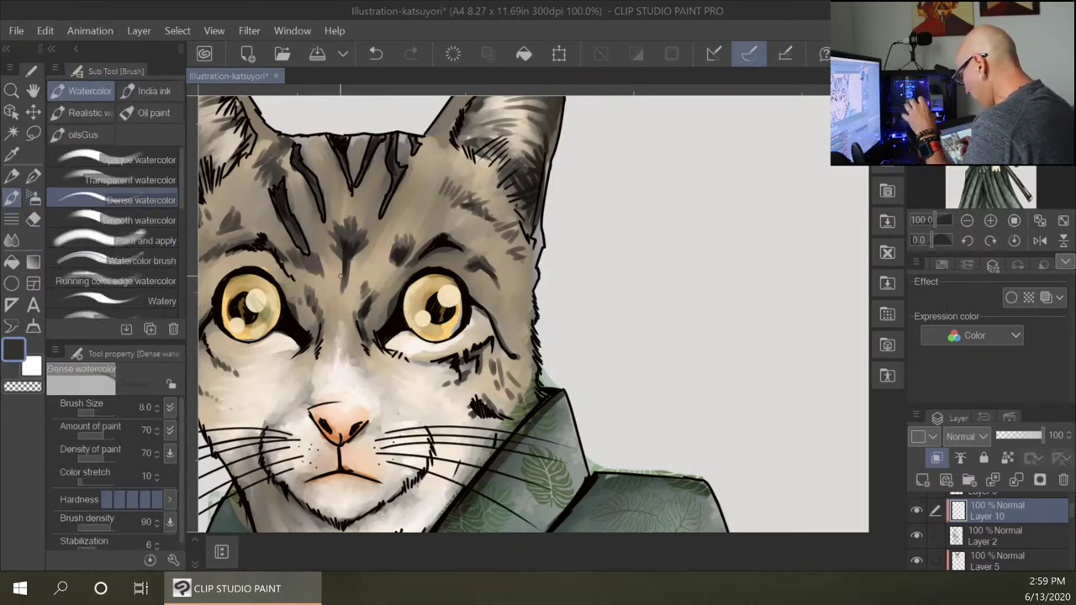
double_click(14, 353)
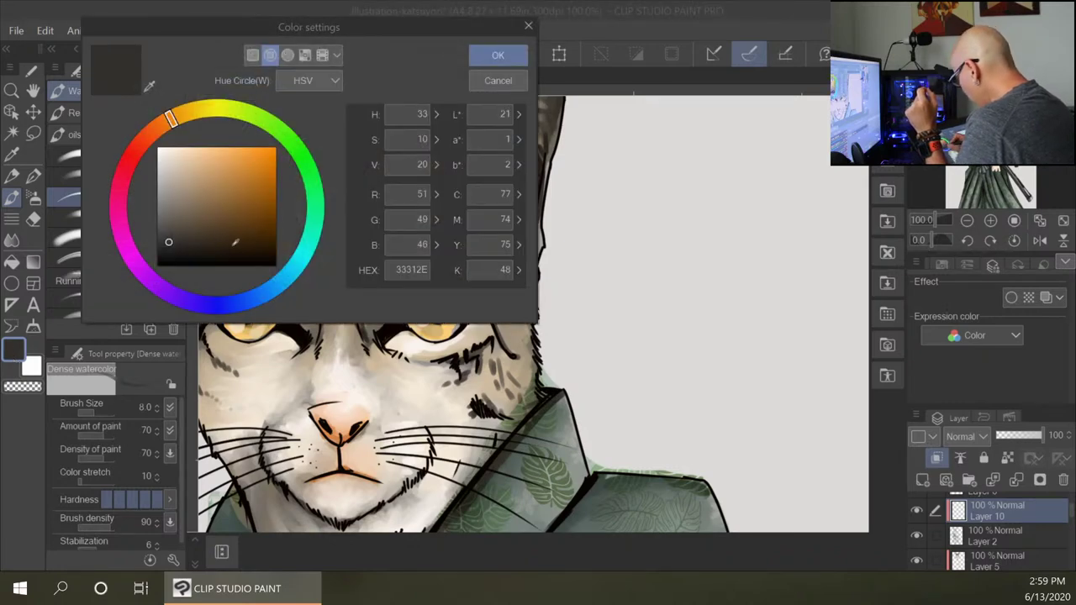
left_click(201, 245)
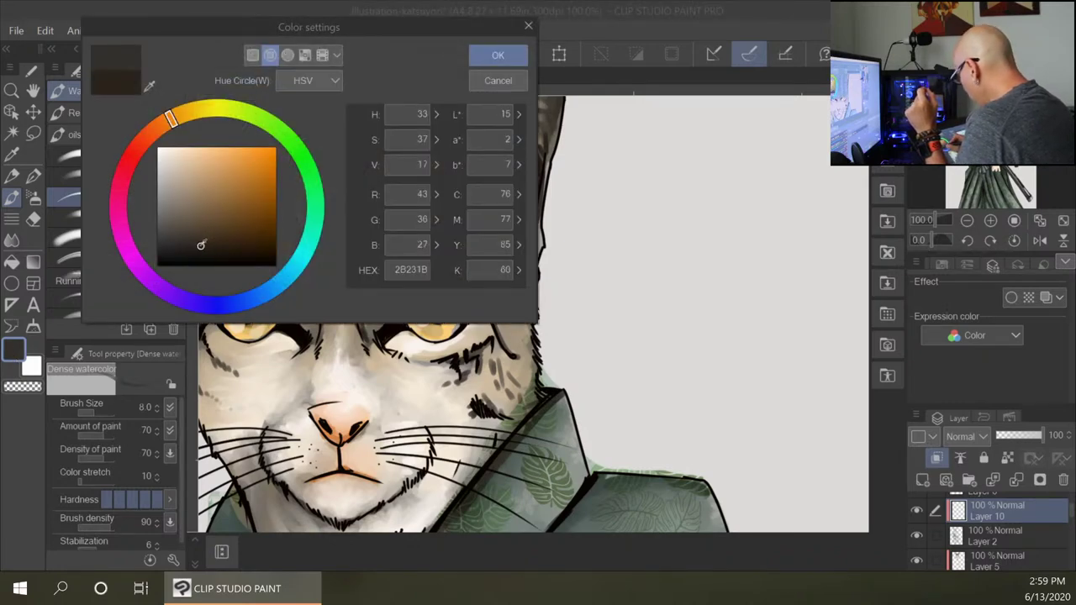
left_click(188, 242)
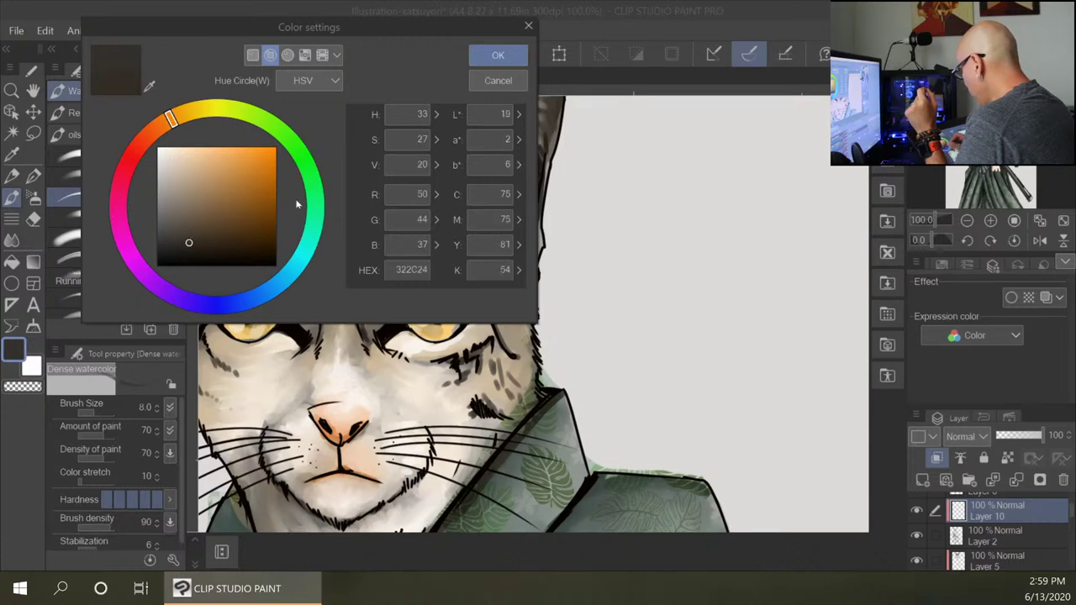
left_click(497, 55)
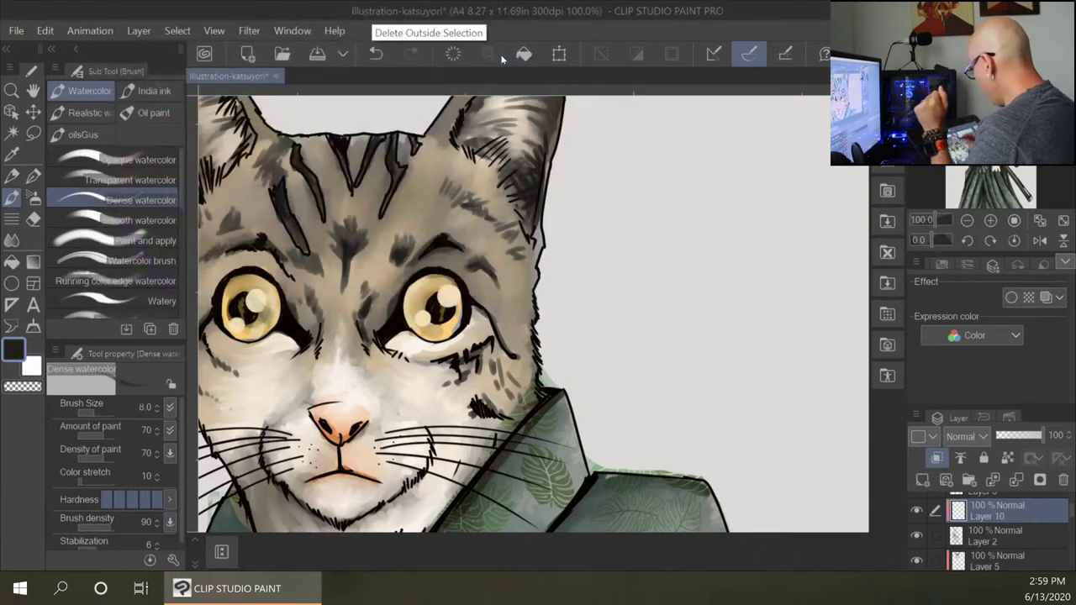
Tint the line art on the cat's forehead, ears and face dark brown with the Dense watercolor brush at size 20.
key("[")
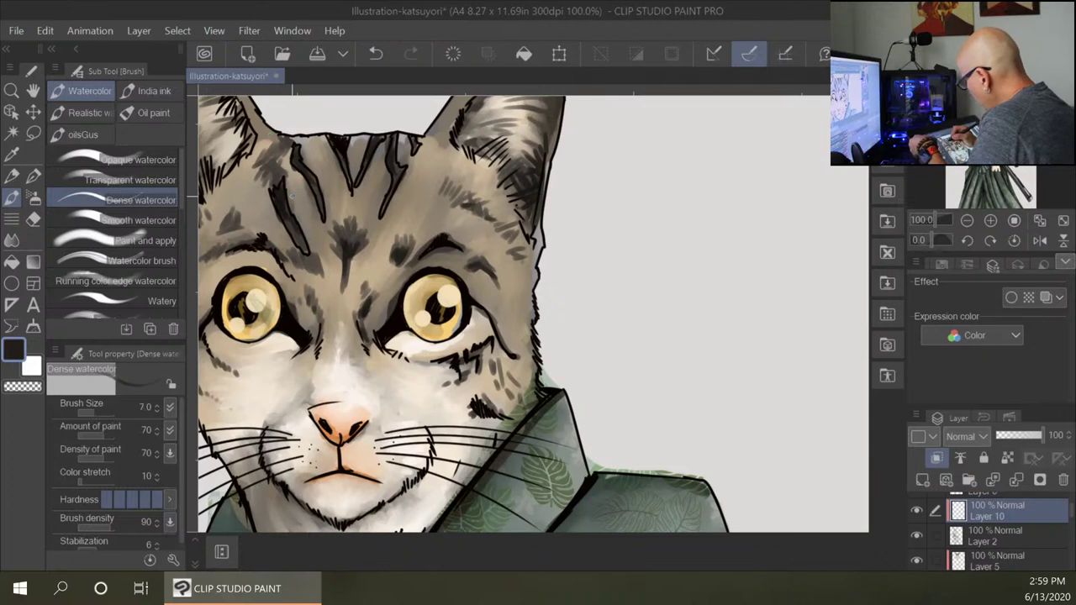
key("bracketleft")
key("bracketleft")
key("bracketright")
key("bracketright")
key("bracketright")
key("bracketright")
key("bracketright")
key("bracketright")
key("bracketright")
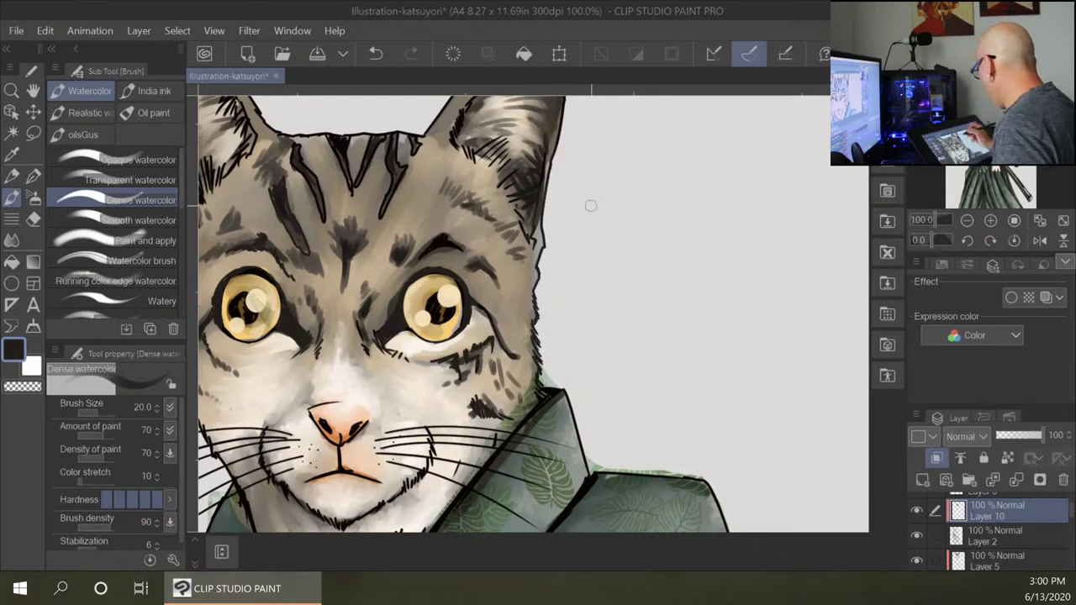
left_click_drag(591, 207, 533, 361)
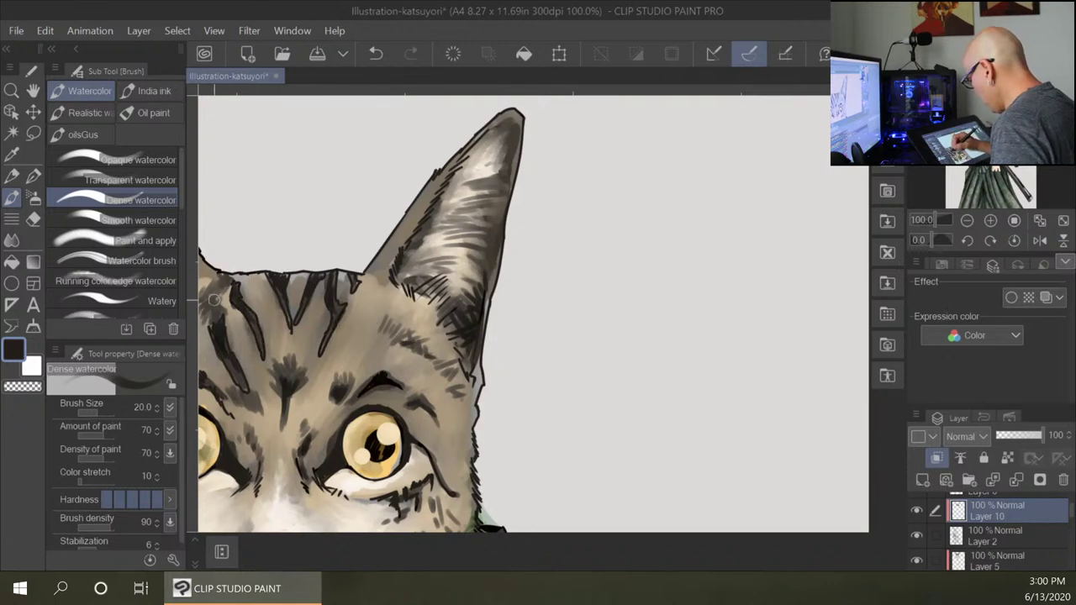
left_click_drag(287, 311, 449, 342)
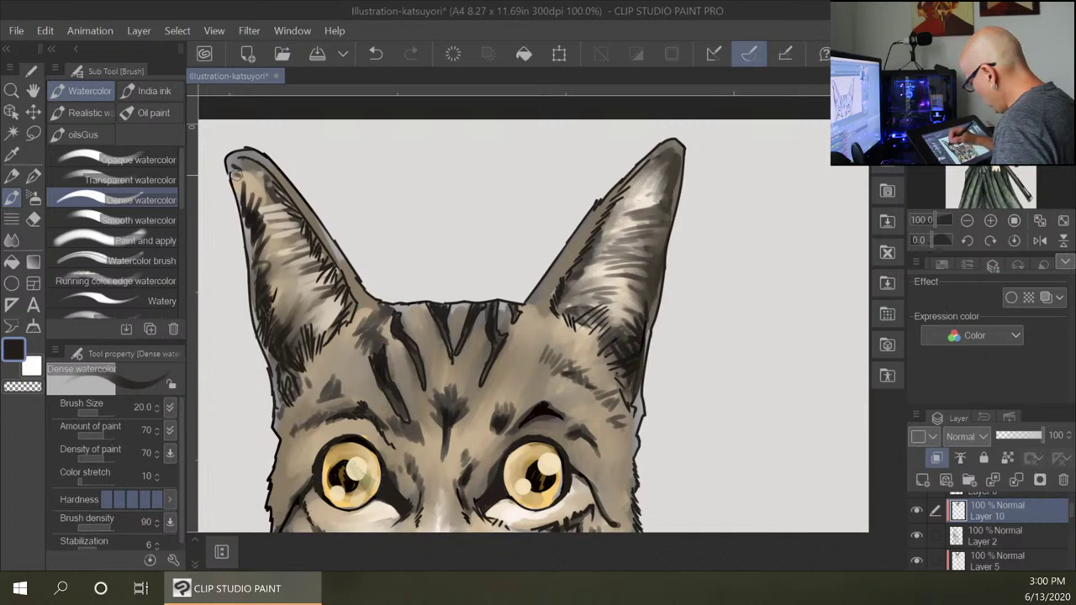
left_click_drag(353, 410, 435, 181)
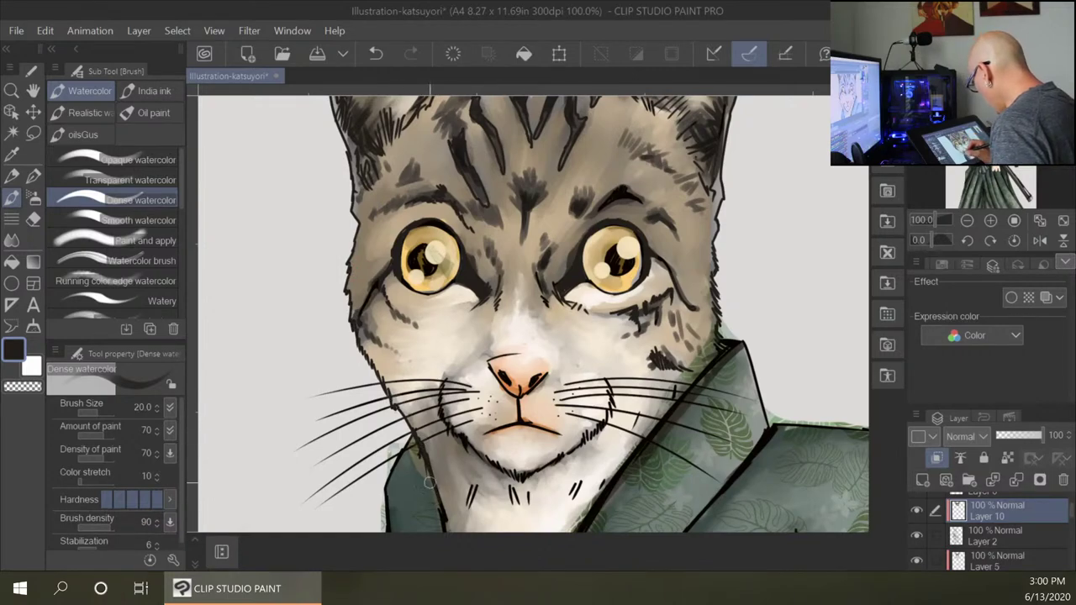
Continue tinting the line art dark brown on the cat's neck, hands and wrist.
left_click_drag(544, 476, 540, 311)
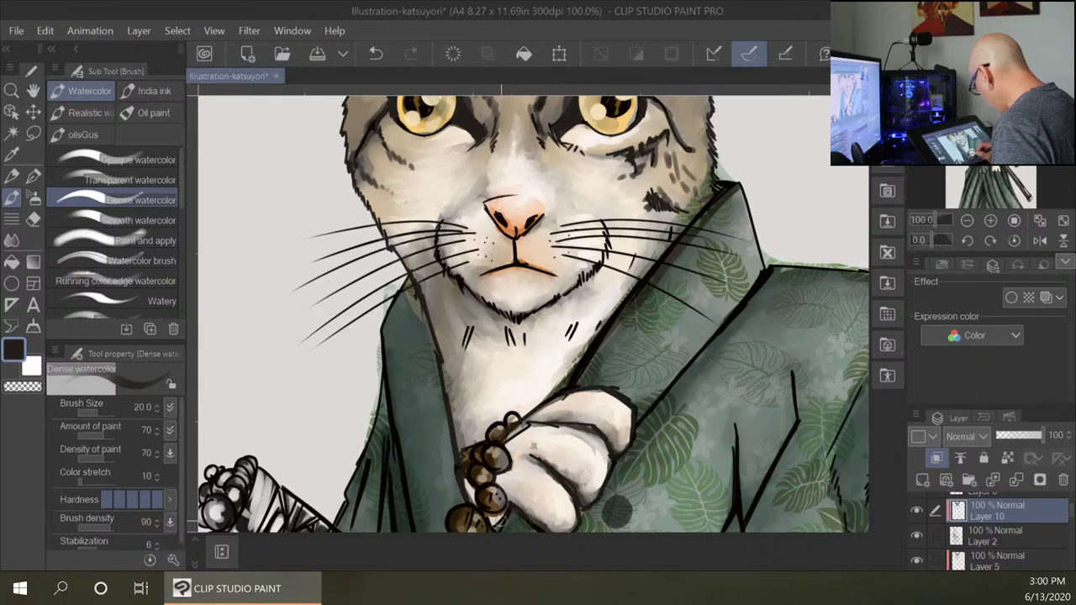
left_click_drag(703, 456, 449, 48)
left_click_drag(627, 342, 613, 259)
left_click_drag(467, 242, 446, 346)
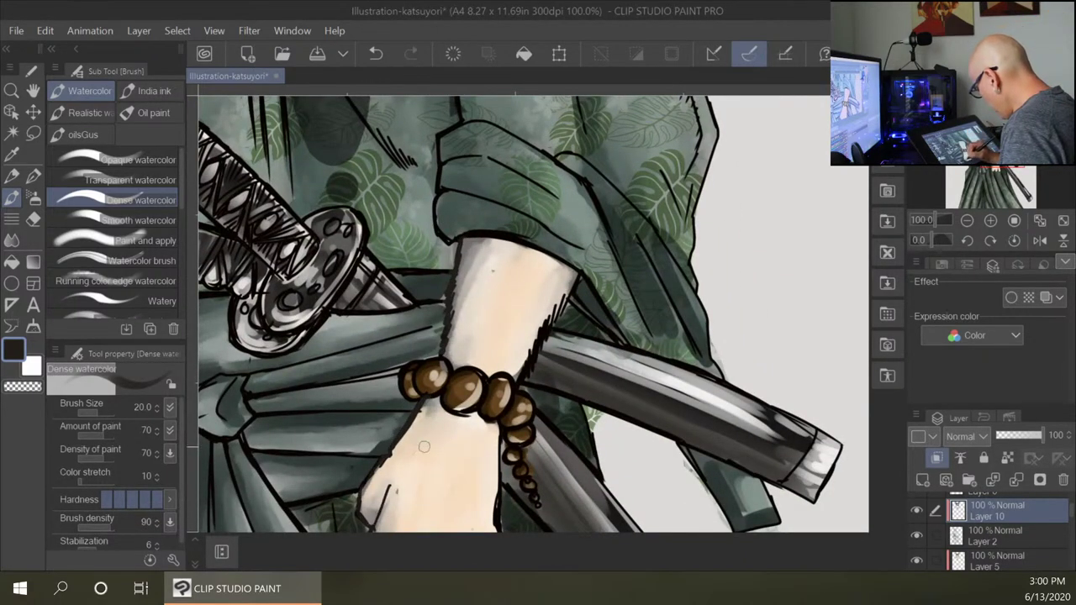
scroll(425, 447, "down", 8)
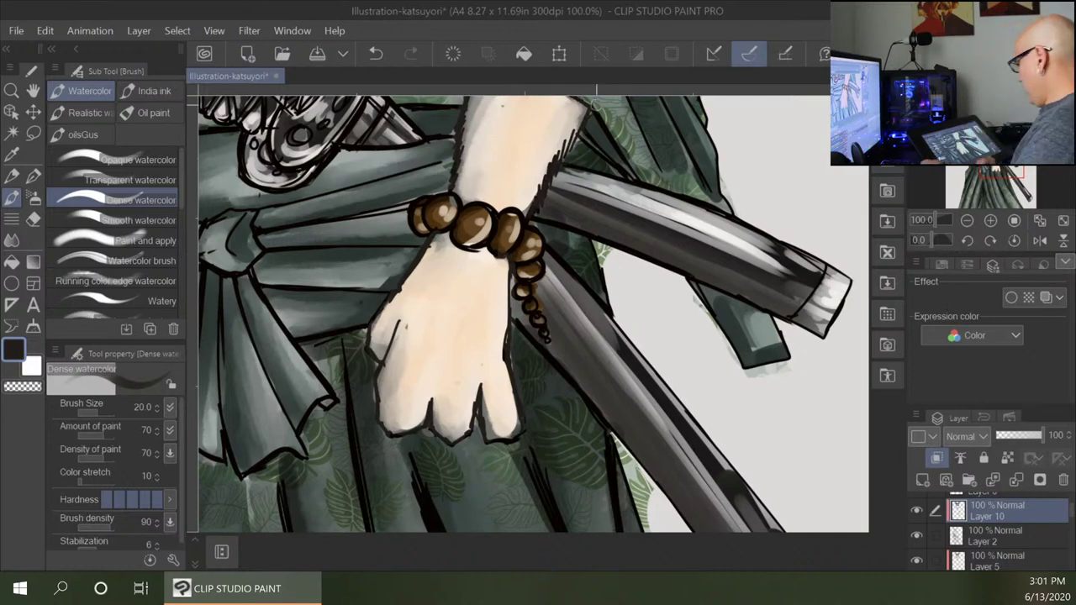
key("ctrl+minus")
left_click_drag(535, 489, 531, 508)
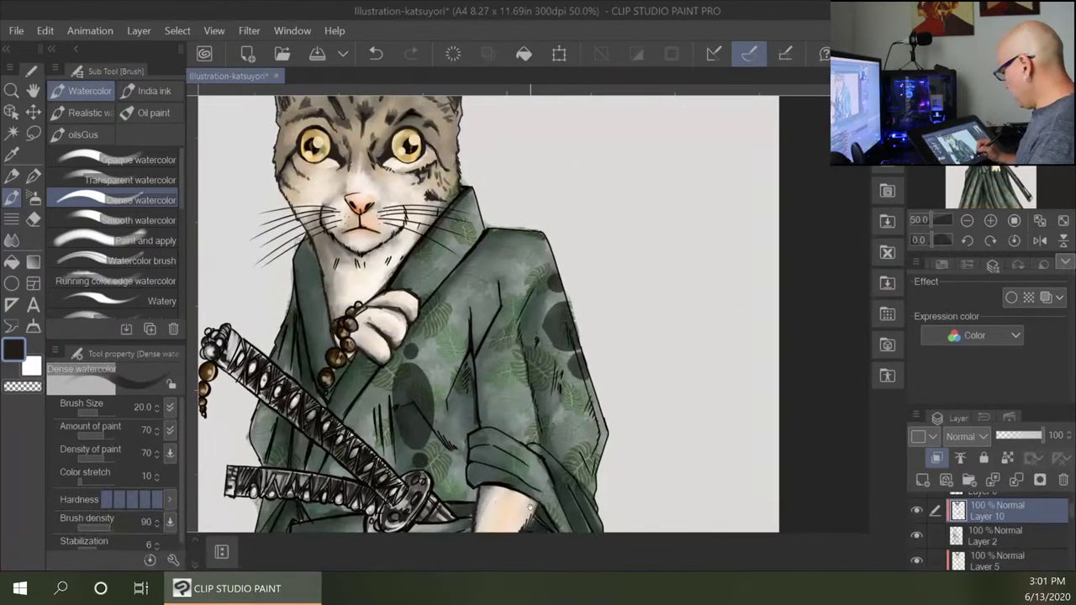
left_click_drag(546, 343, 569, 434)
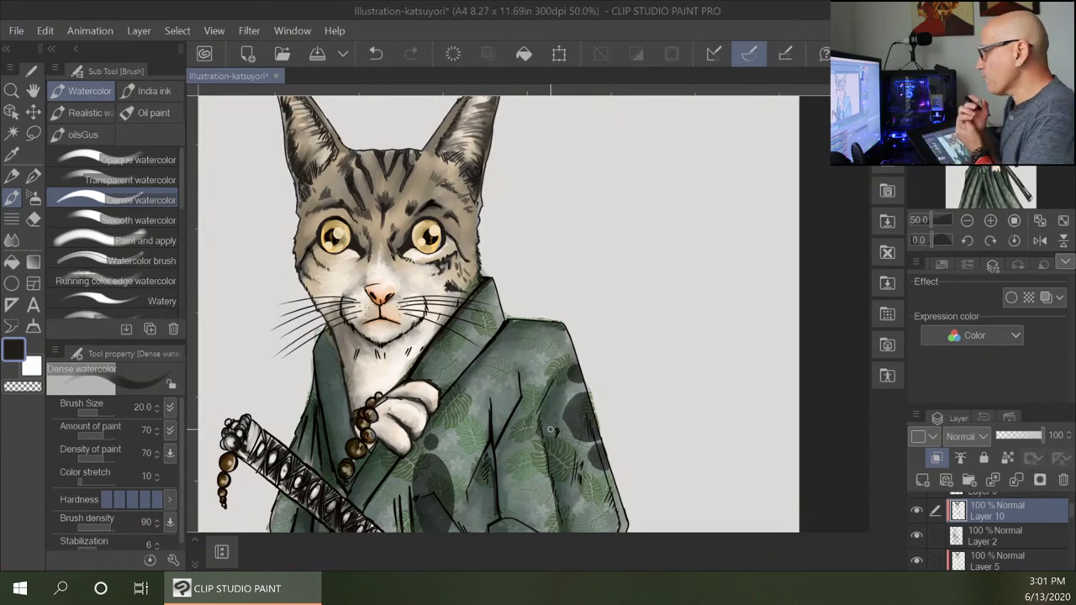
Tint the line art of the cat's nose and mouth with a darker orange-brown based on the sampled nose colour.
scroll(467, 286, "up", 3)
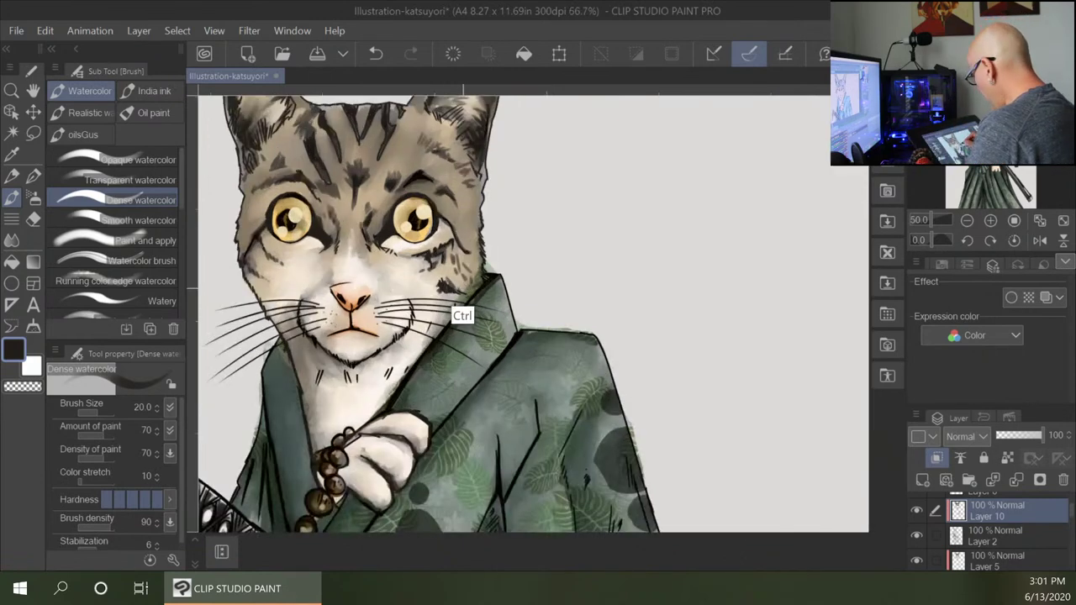
left_click_drag(308, 357, 446, 318)
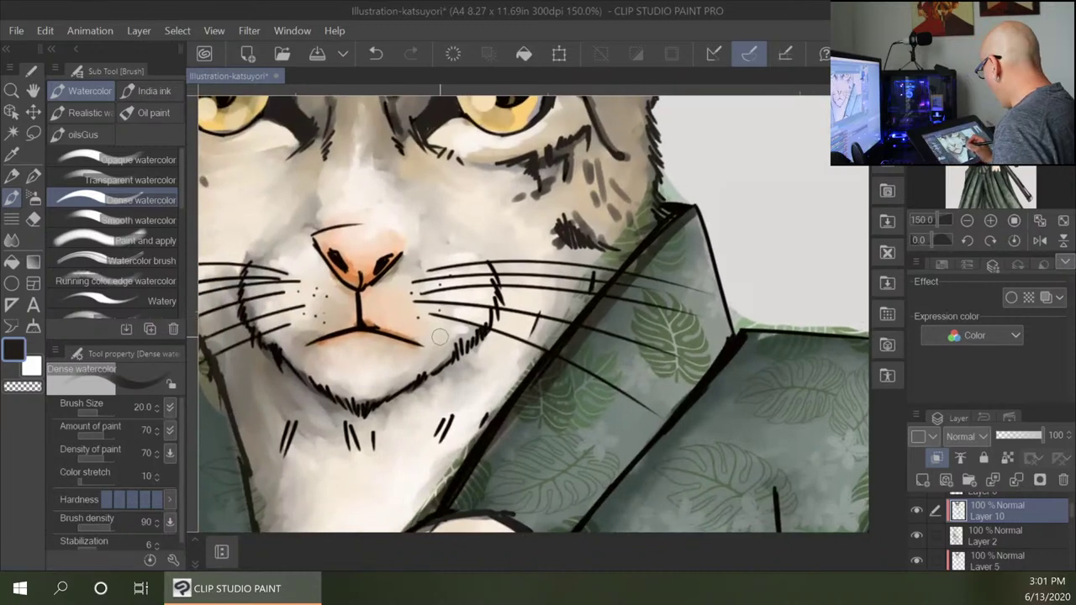
left_click(357, 265, "alt")
left_click(17, 352)
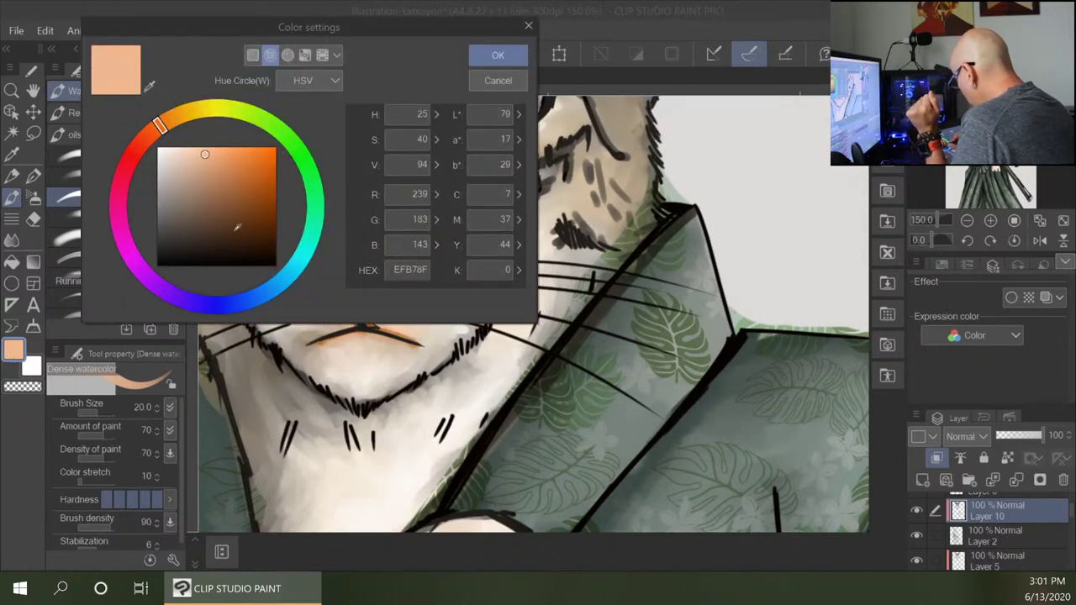
left_click(223, 227)
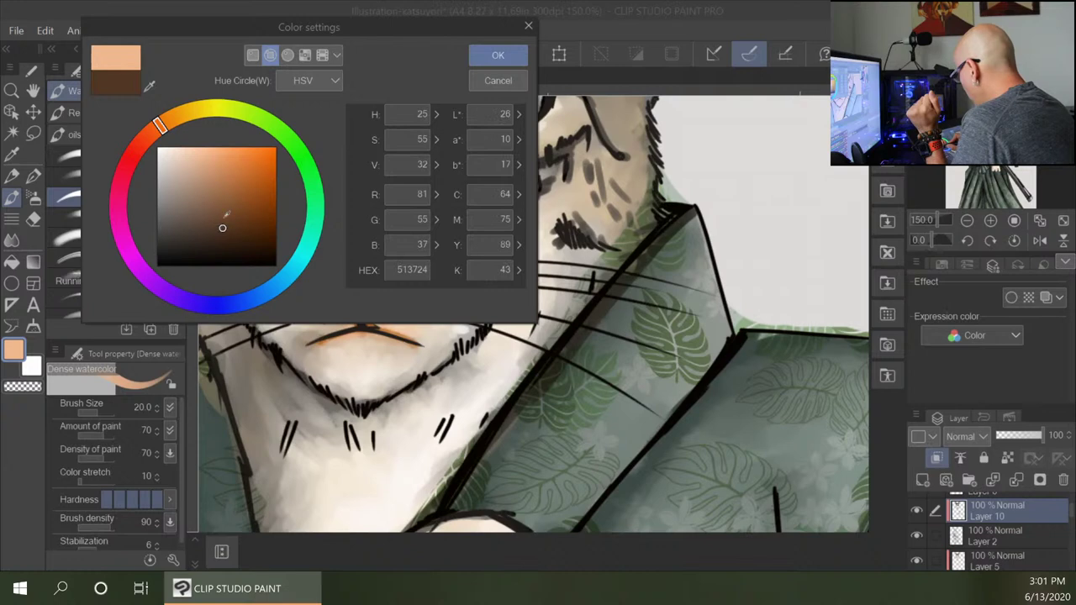
left_click(498, 55)
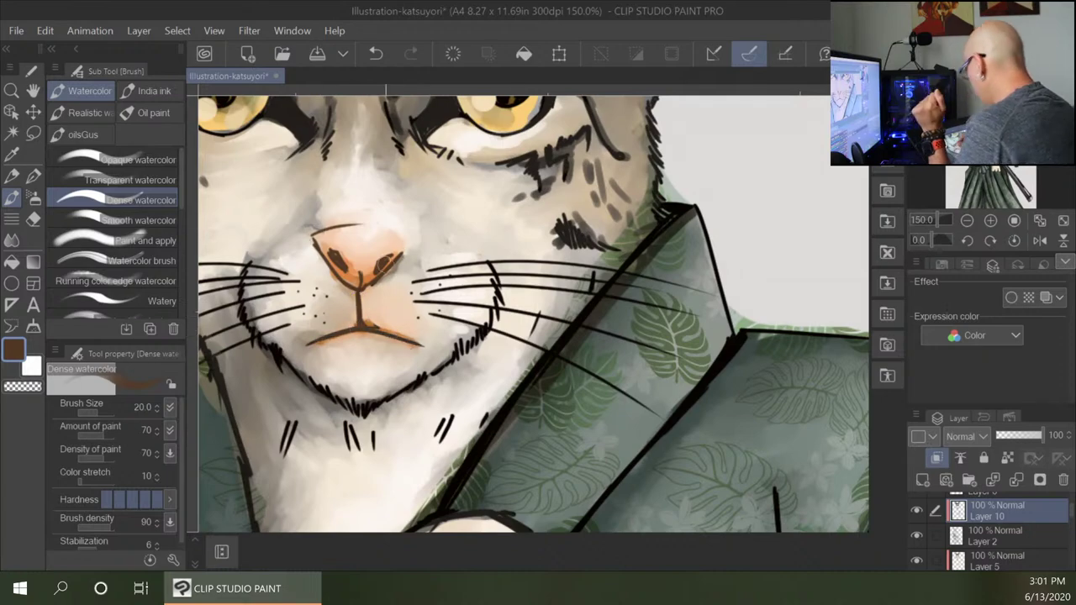
key("ctrl+minus")
key("ctrl+minus")
key("ctrl+minus")
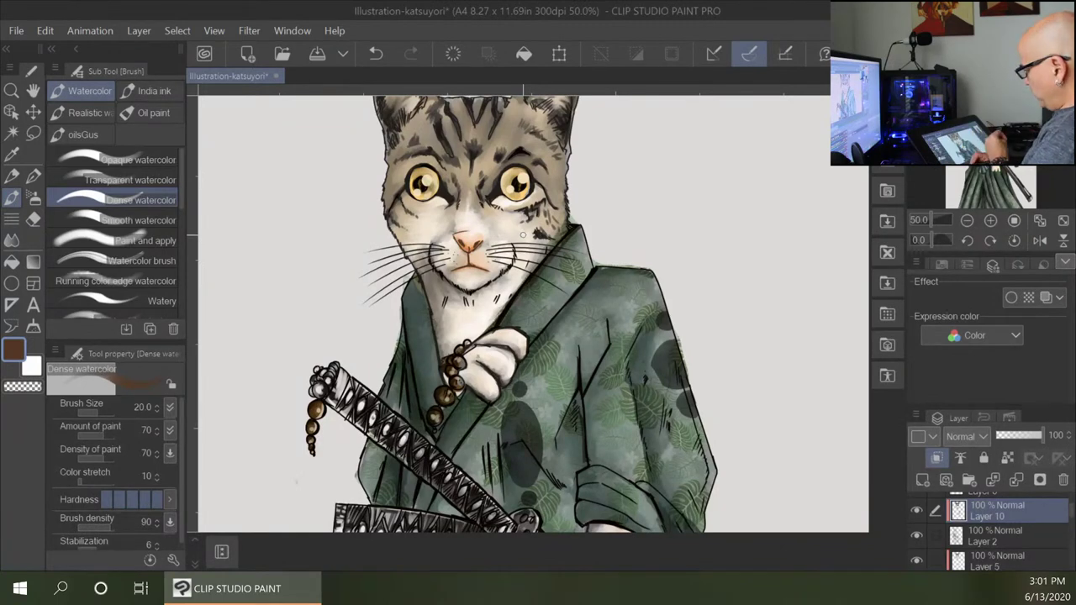
key("ctrl+plus")
key("ctrl+plus")
key("ctrl+plus")
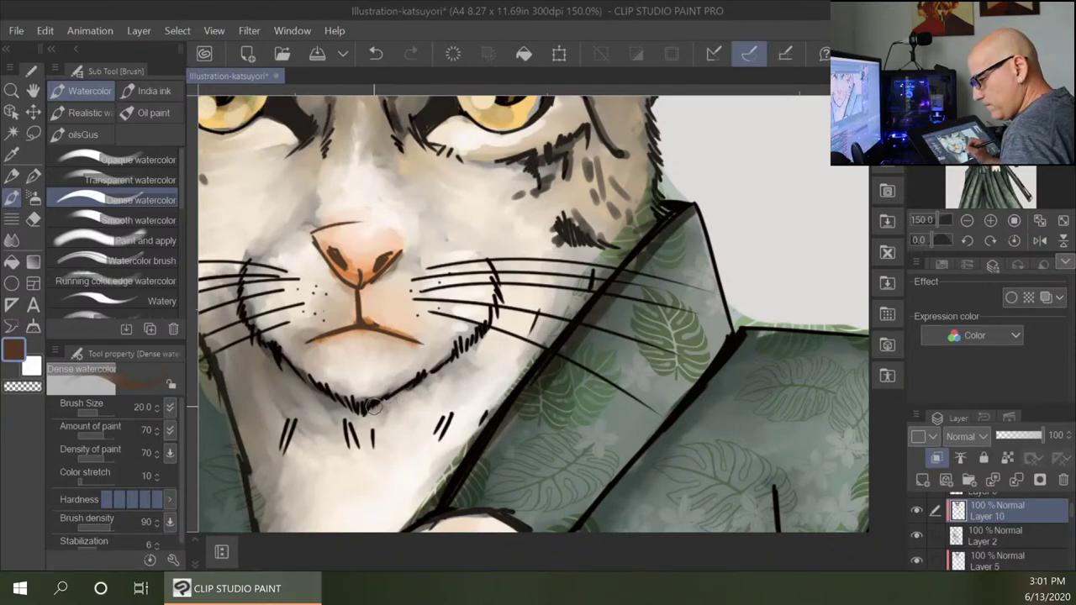
Sample the grey-brown of the cheek stripes and soften the chin and muzzle outline with it, undoing unwanted strokes.
left_click(591, 174, "alt")
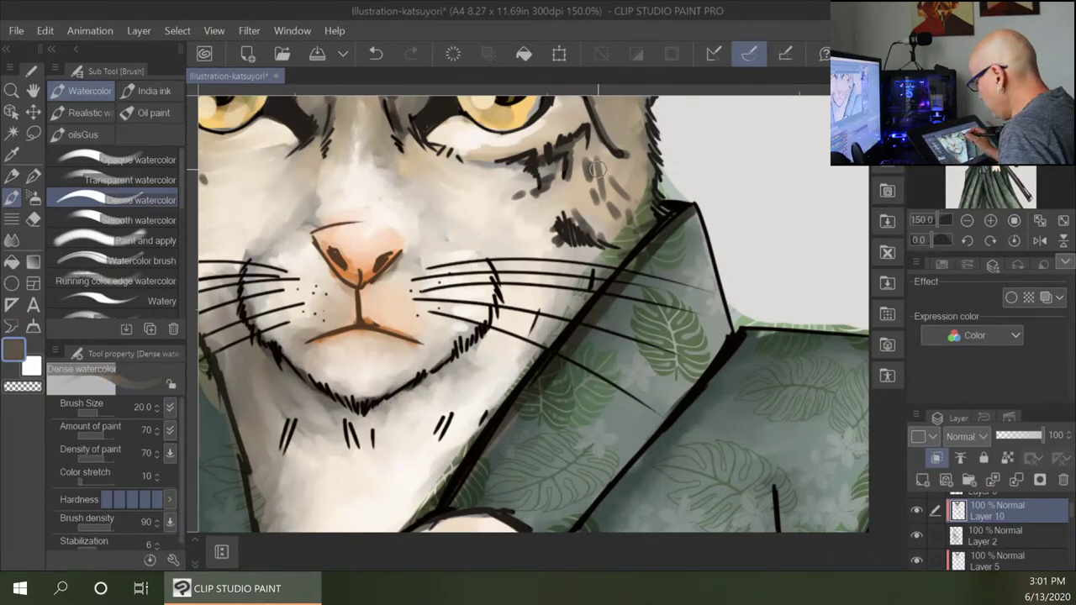
mouse_move(467, 336)
left_mouse_down()
mouse_move(446, 364)
mouse_move(354, 415)
mouse_move(271, 342)
mouse_move(267, 358)
mouse_move(284, 299)
mouse_move(245, 335)
mouse_move(252, 310)
left_mouse_up()
key("ctrl+z")
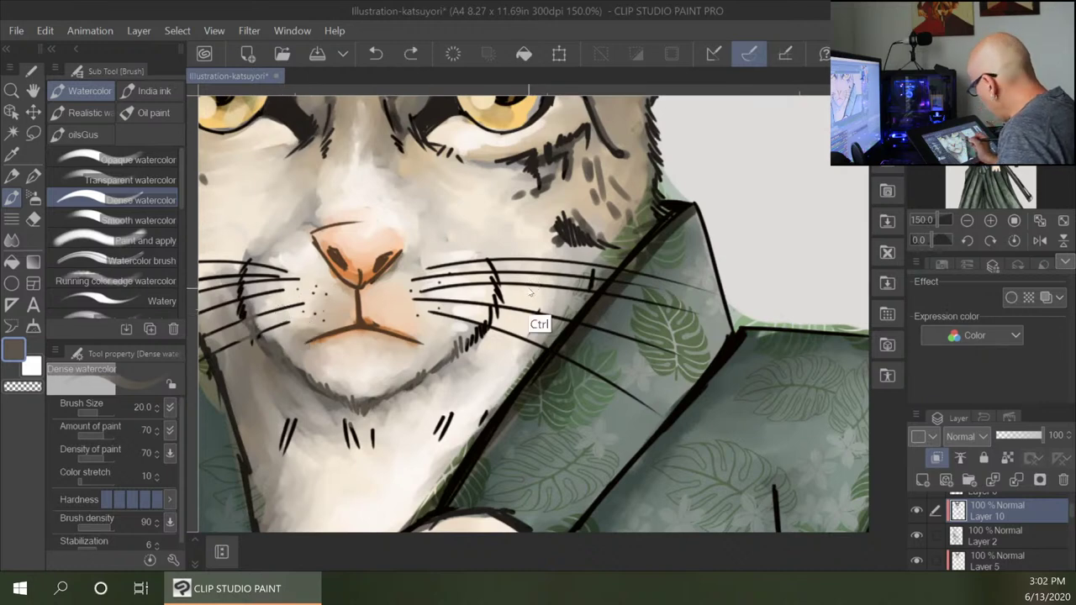
key("ctrl+z")
mouse_move(254, 330)
left_mouse_down()
mouse_move(281, 314)
mouse_move(237, 314)
left_mouse_up()
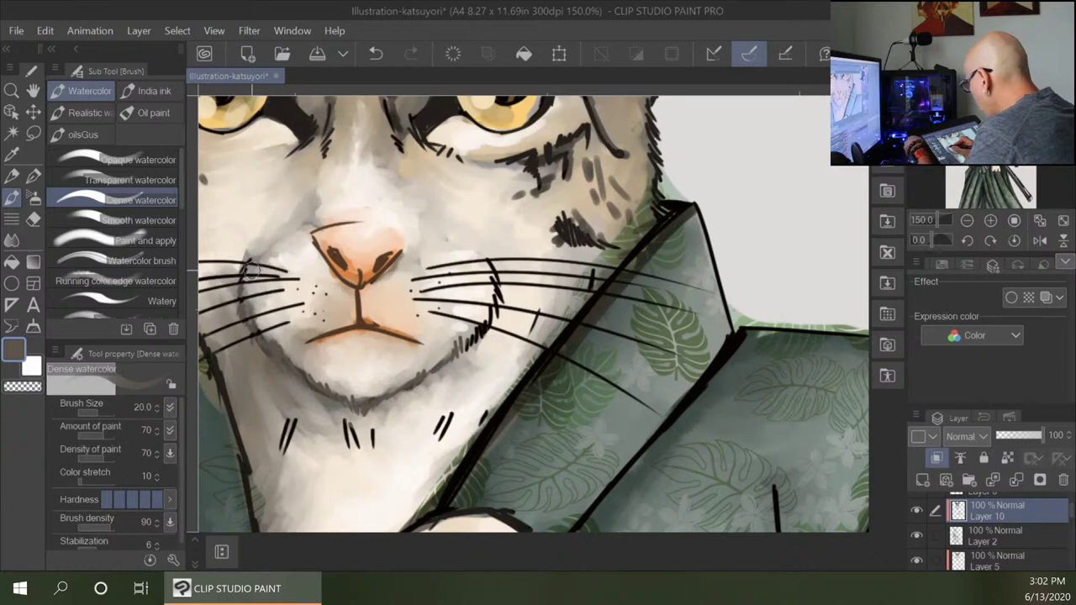
Reduce the brush size to 8 and tint the remaining muzzle outline, cheek markings and short neck fur lines grey-brown.
key("bracketleft")
key("bracketleft")
key("bracketleft")
key("bracketleft")
key("bracketleft")
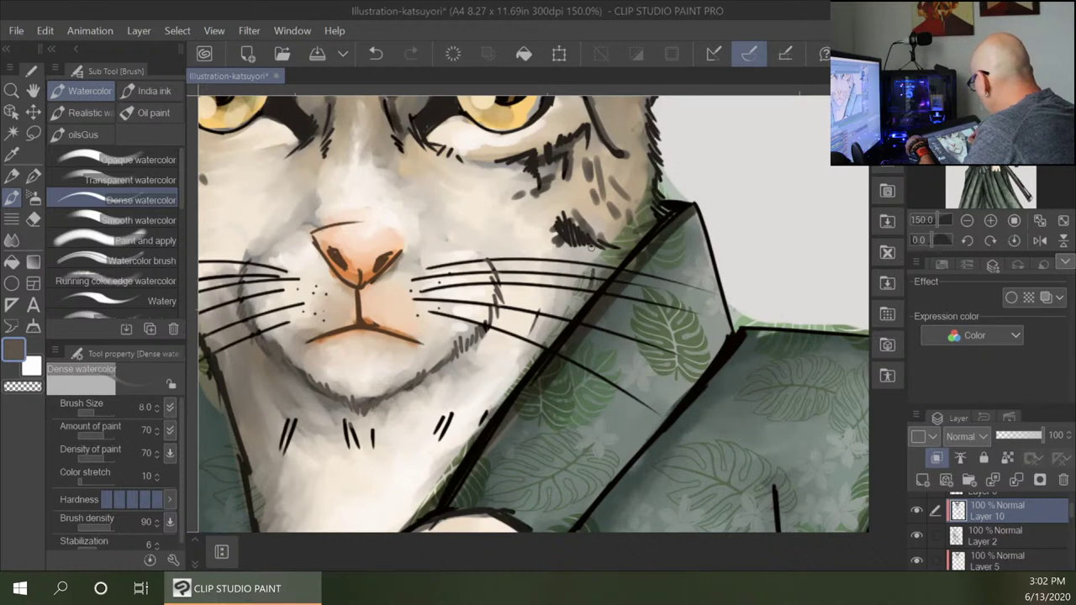
left_click_drag(590, 239, 559, 221)
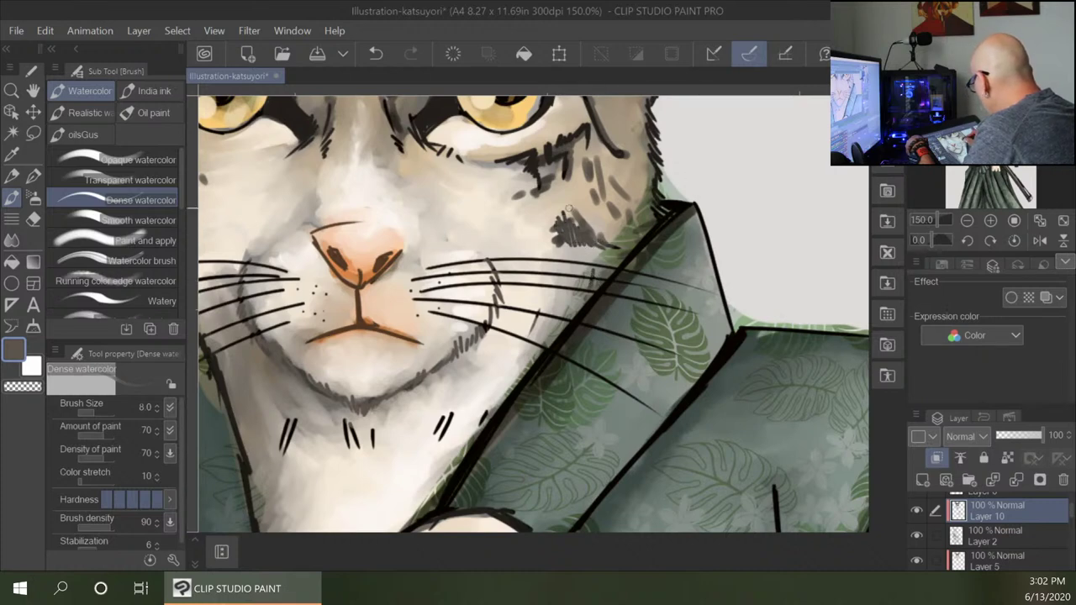
mouse_move(508, 162)
left_mouse_down()
mouse_move(549, 152)
mouse_move(534, 175)
left_mouse_up()
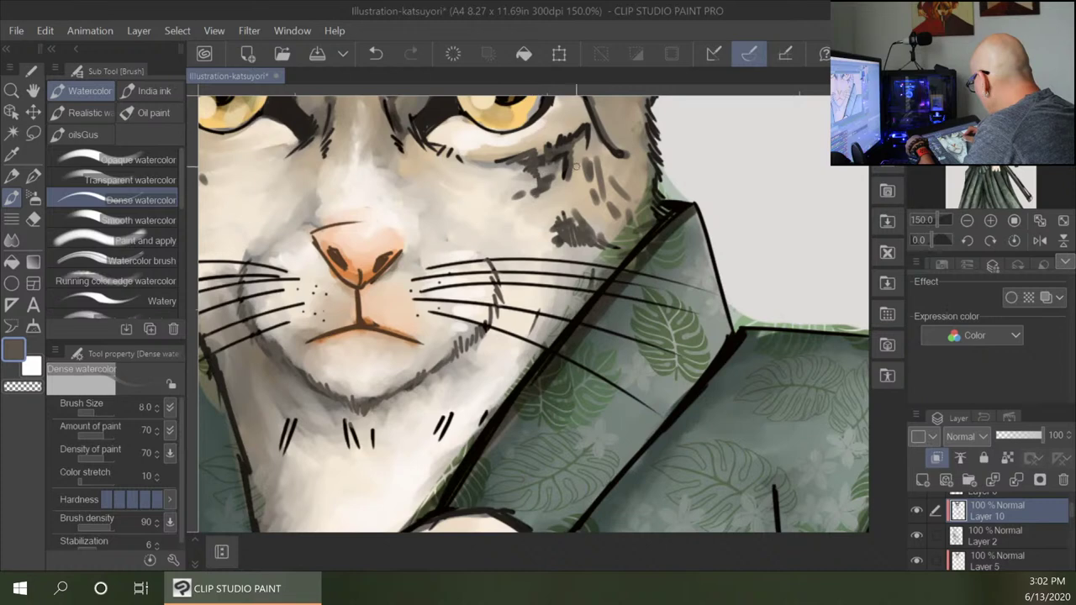
mouse_move(450, 412)
left_mouse_down()
mouse_move(438, 446)
mouse_move(487, 409)
mouse_move(435, 433)
mouse_move(378, 430)
mouse_move(363, 446)
mouse_move(345, 420)
mouse_move(347, 447)
left_mouse_up()
left_click_drag(320, 411, 286, 416)
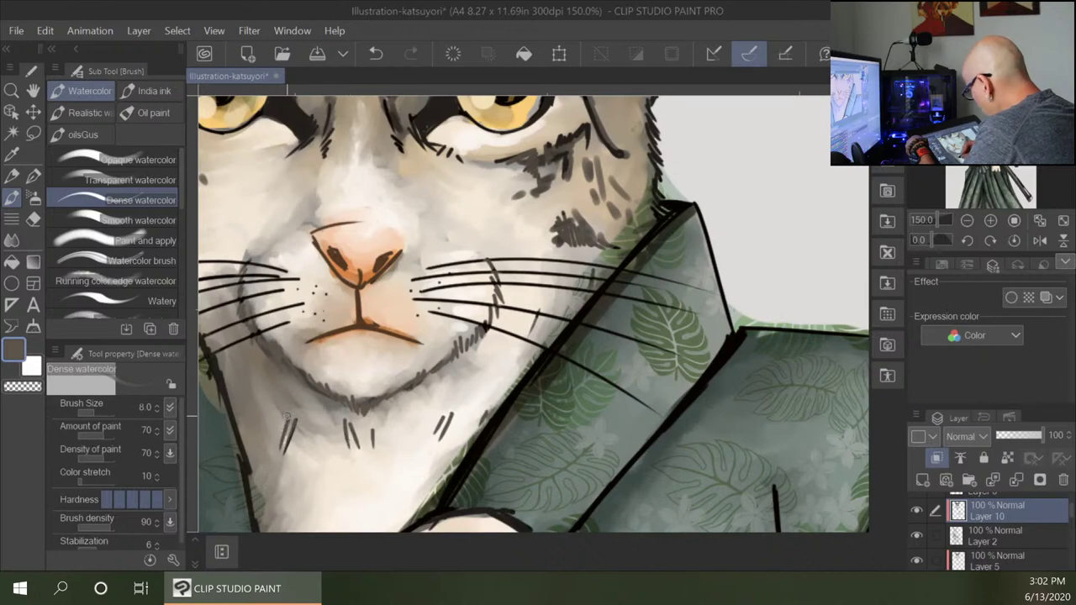
Examine the whole figure from the head down to the robe, scabbards and sleeve to check the line art.
key("ctrl+minus")
key("ctrl+minus")
key("ctrl+minus")
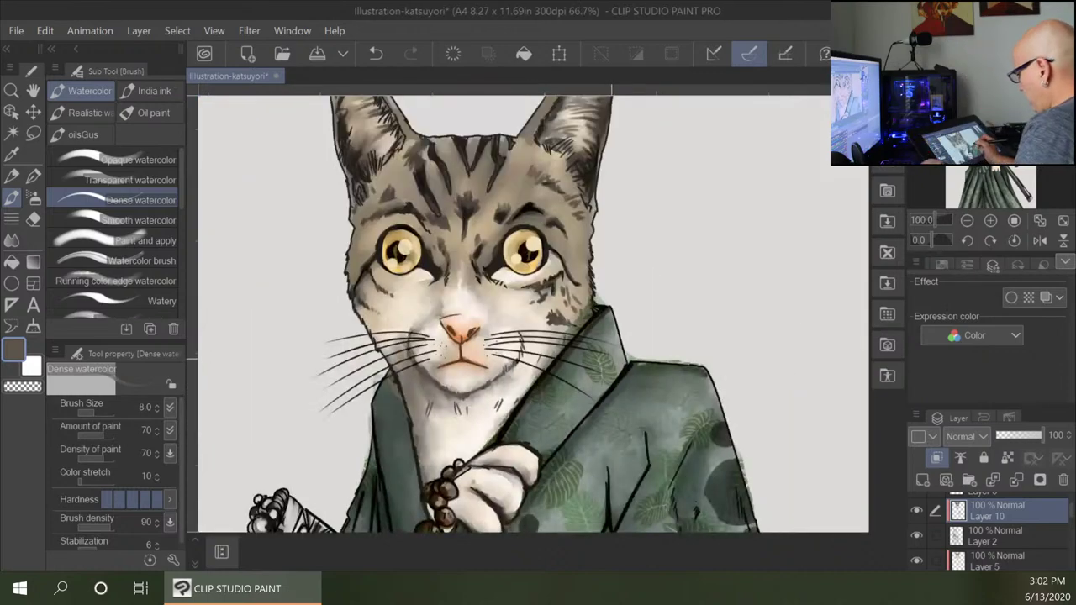
scroll(612, 359, "down", 1)
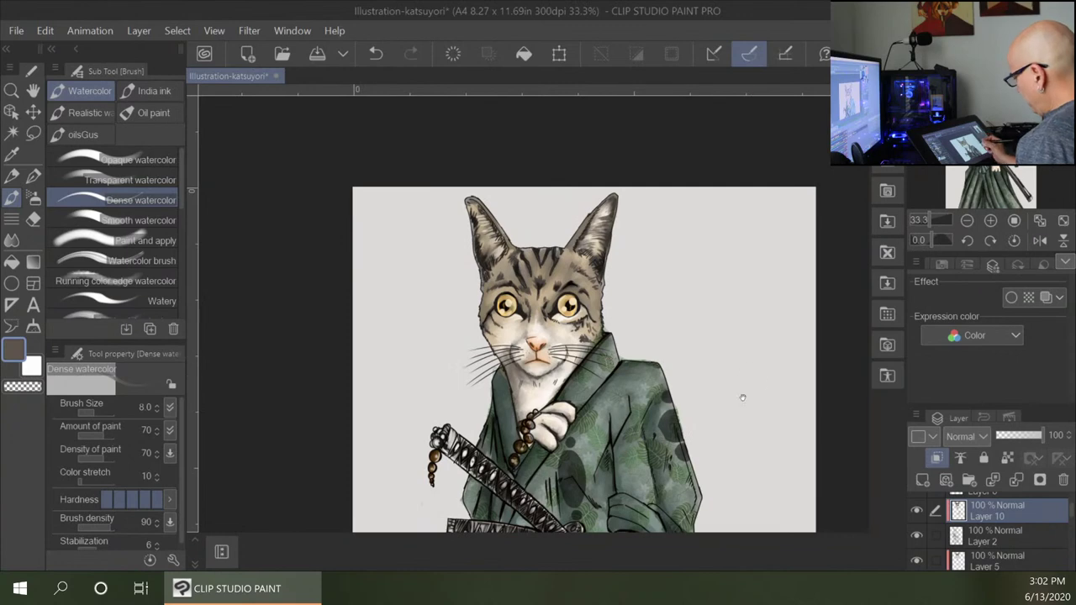
mouse_move(722, 456)
left_mouse_down()
mouse_move(639, 342)
mouse_move(624, 338)
left_mouse_up()
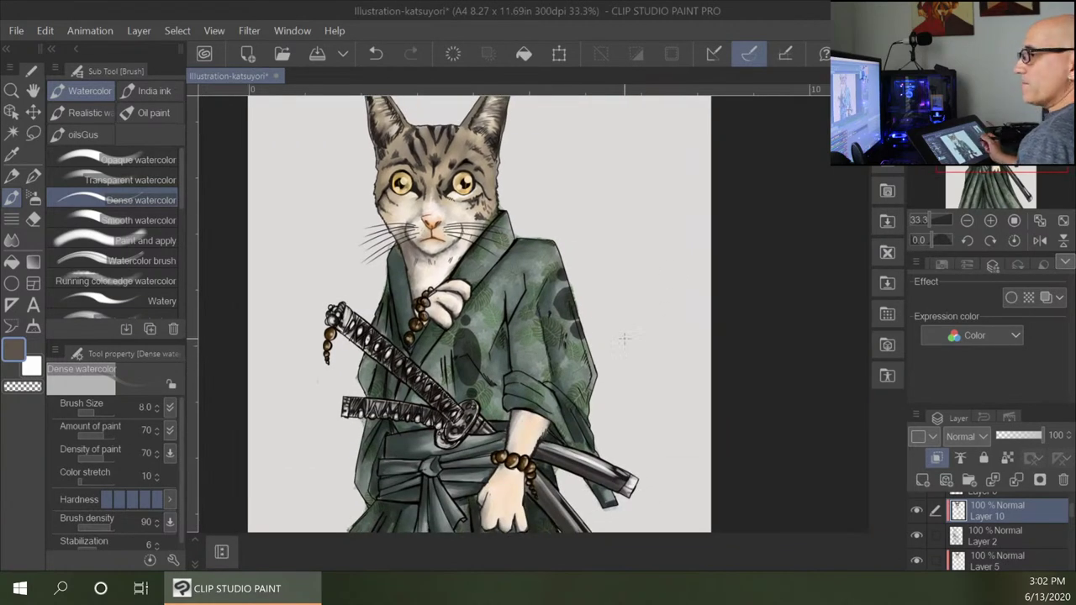
left_click_drag(645, 414, 598, 204)
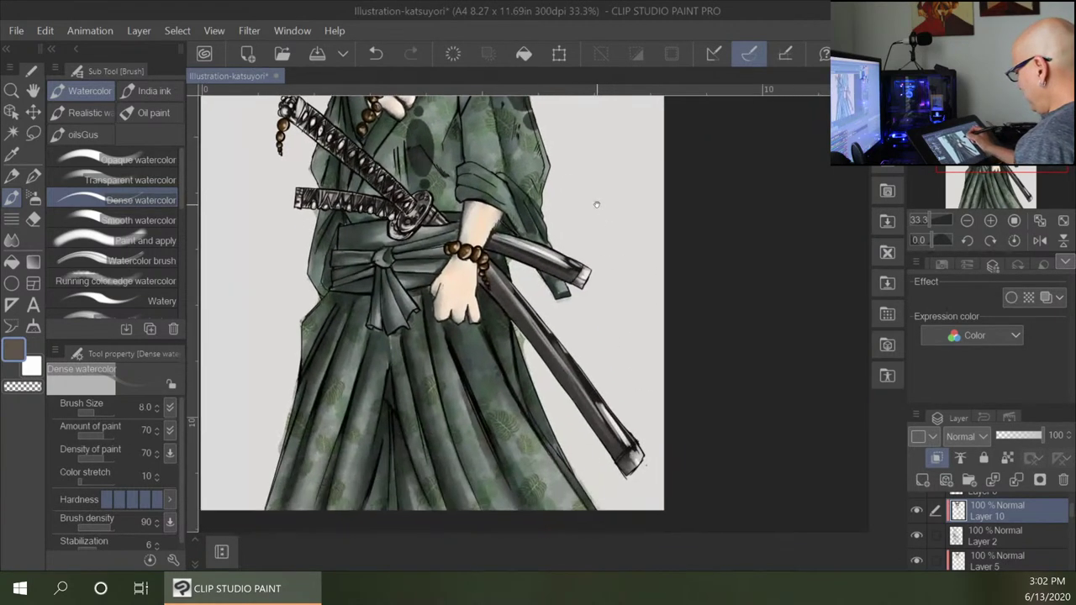
left_click_drag(616, 316, 597, 435)
scroll(597, 435, "up", 3)
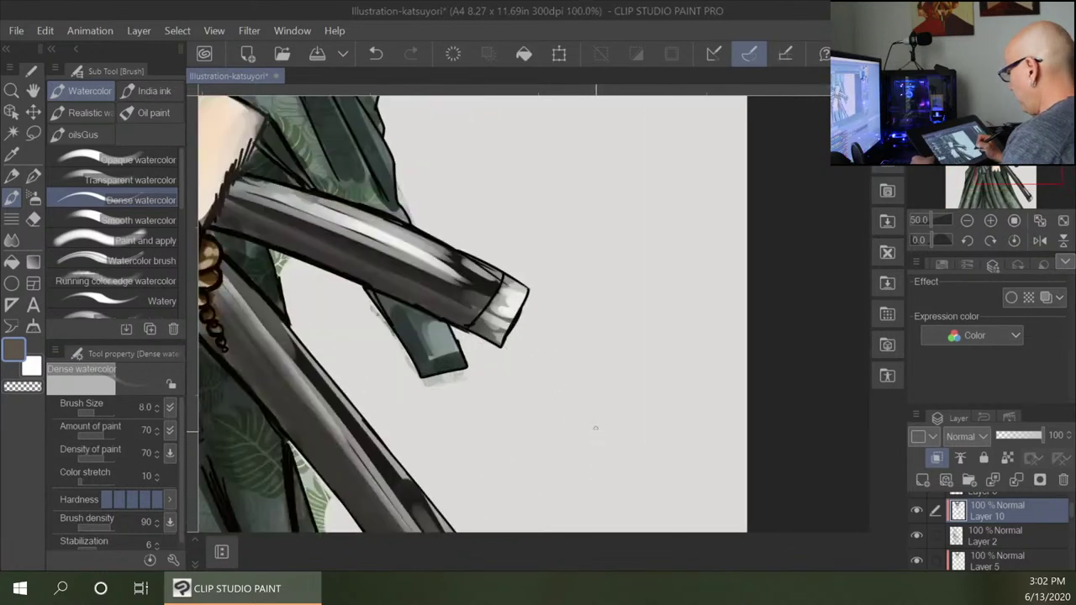
left_click_drag(483, 170, 640, 409)
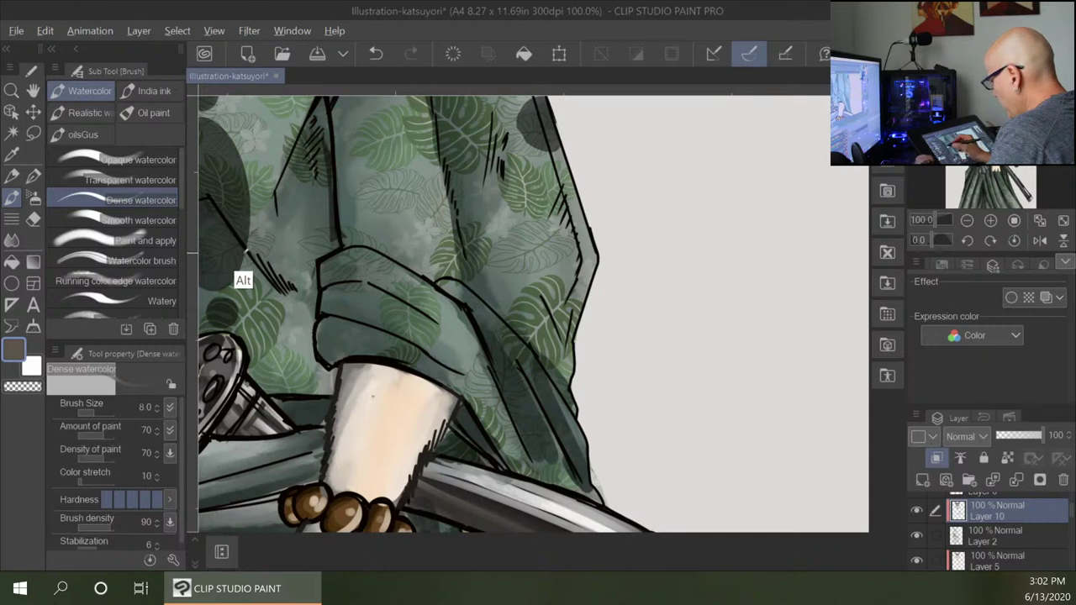
Try tinting the sleeve's fold and cuff lines with a dark grey-green sampled from the kimono, and undo the strokes.
left_click(236, 267, "alt")
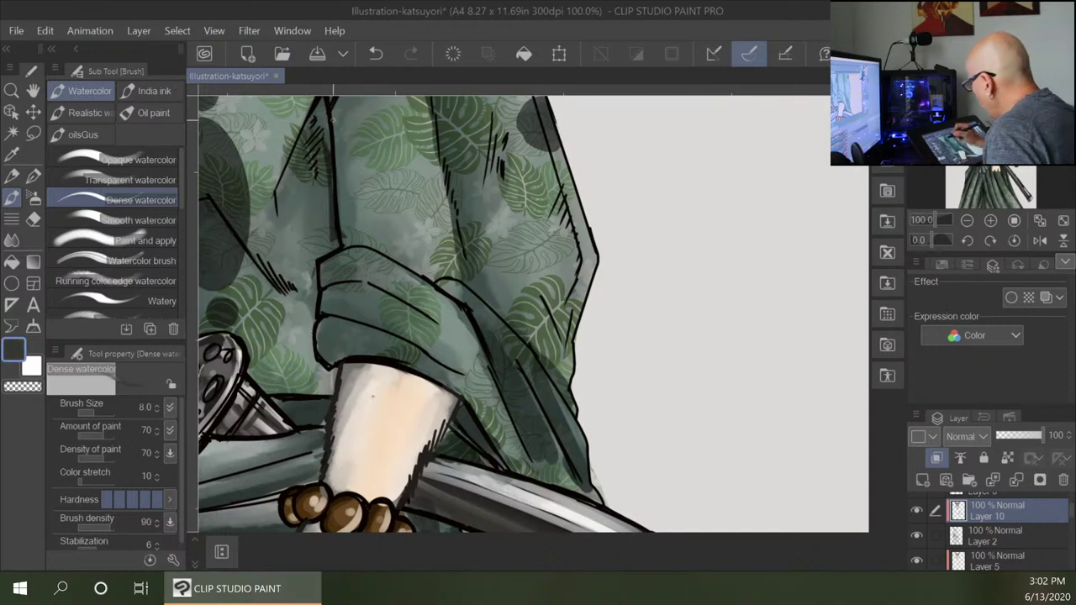
left_click_drag(333, 194, 342, 244)
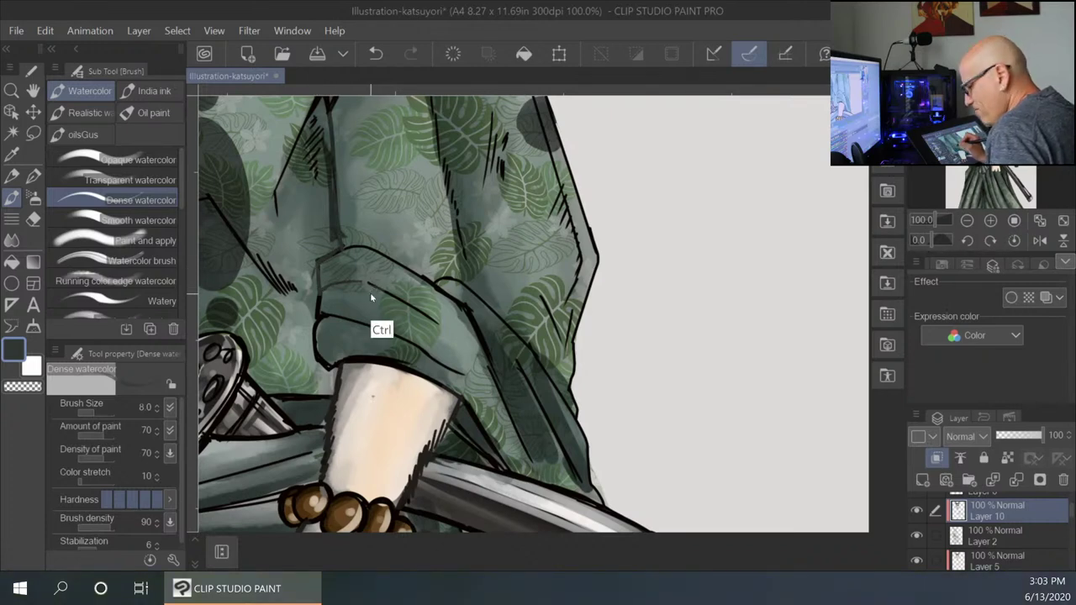
key("ctrl+z")
key("ctrl+z")
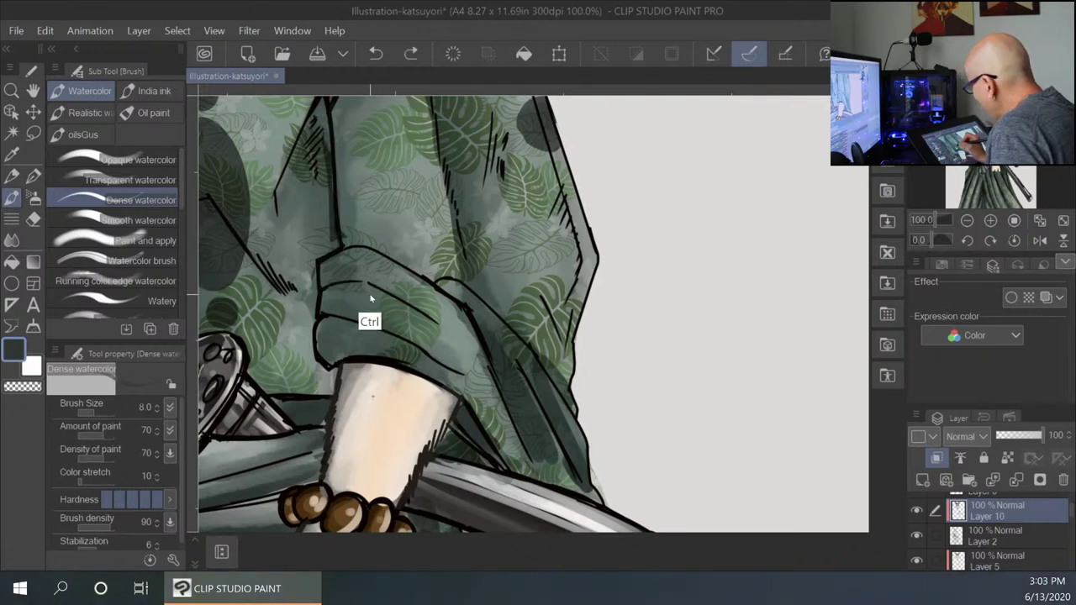
Choose a deeper dark green, set the brush size to 17, and tint the line art of the sleeve's rolled cuff.
double_click(14, 349)
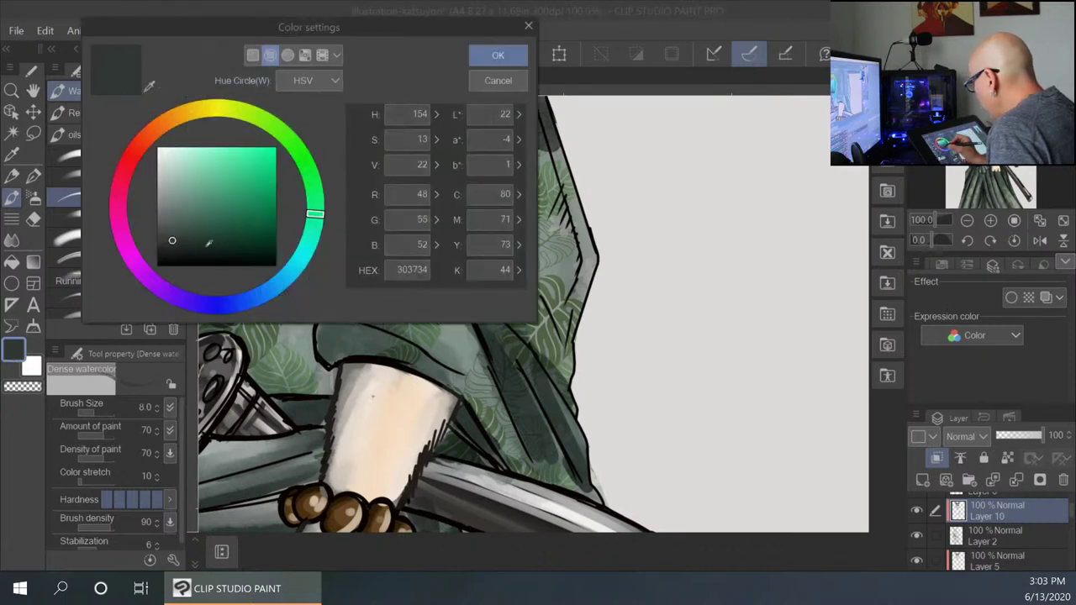
left_click(498, 55)
key("bracketright")
key("bracketright")
key("bracketright")
key("bracketright")
mouse_move(342, 248)
left_mouse_down()
mouse_move(320, 263)
mouse_move(321, 356)
mouse_move(334, 368)
mouse_move(402, 365)
mouse_move(471, 397)
left_mouse_up()
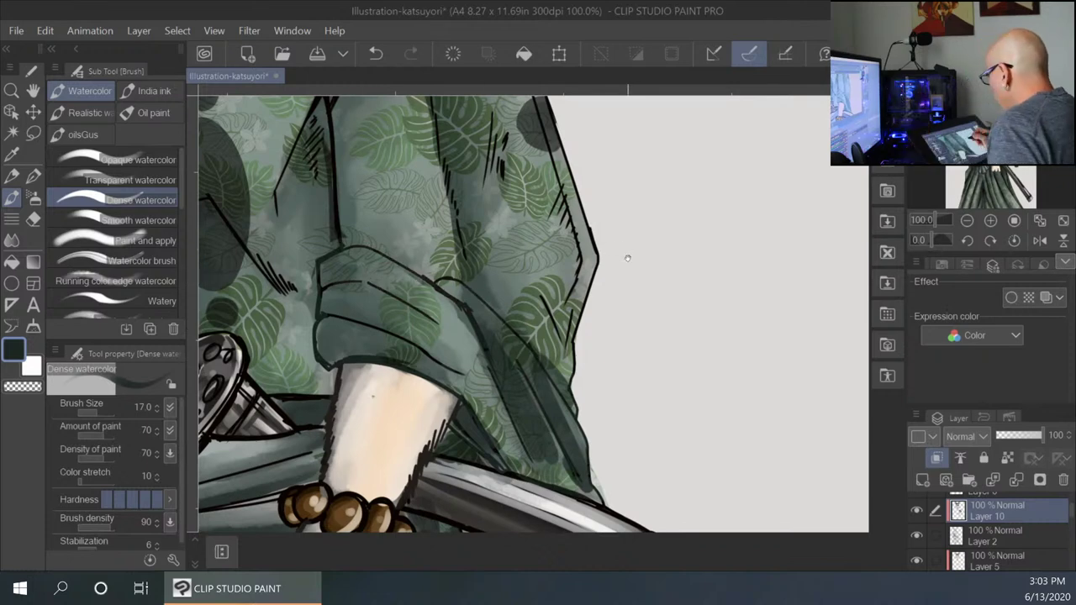
Tint the kimono's upper sleeve fold lines and outer sleeve edge with the dark green.
left_click_drag(627, 257, 666, 433)
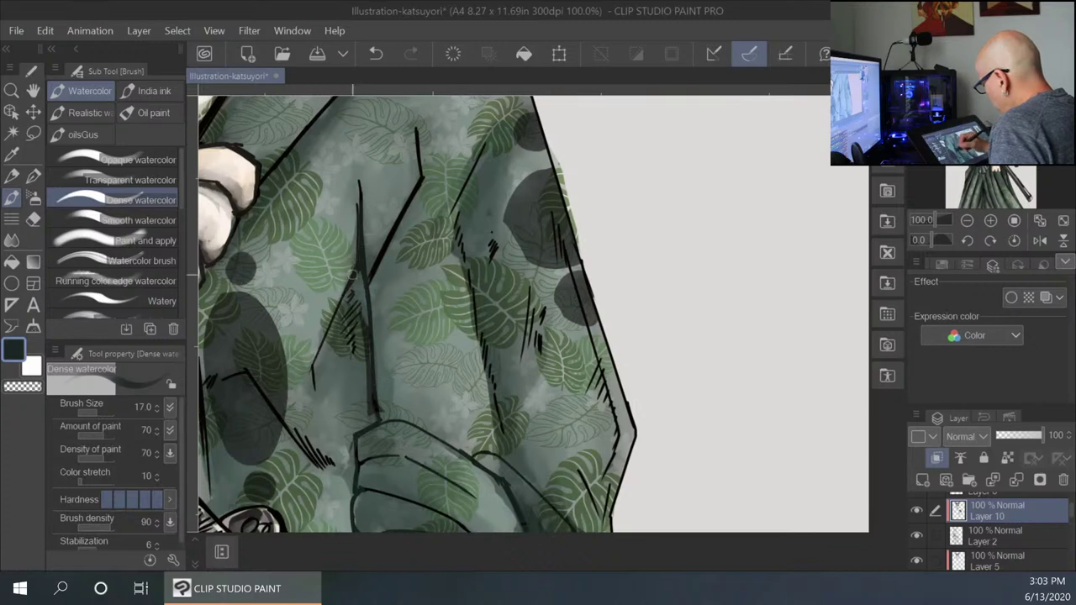
left_click_drag(375, 241, 390, 246)
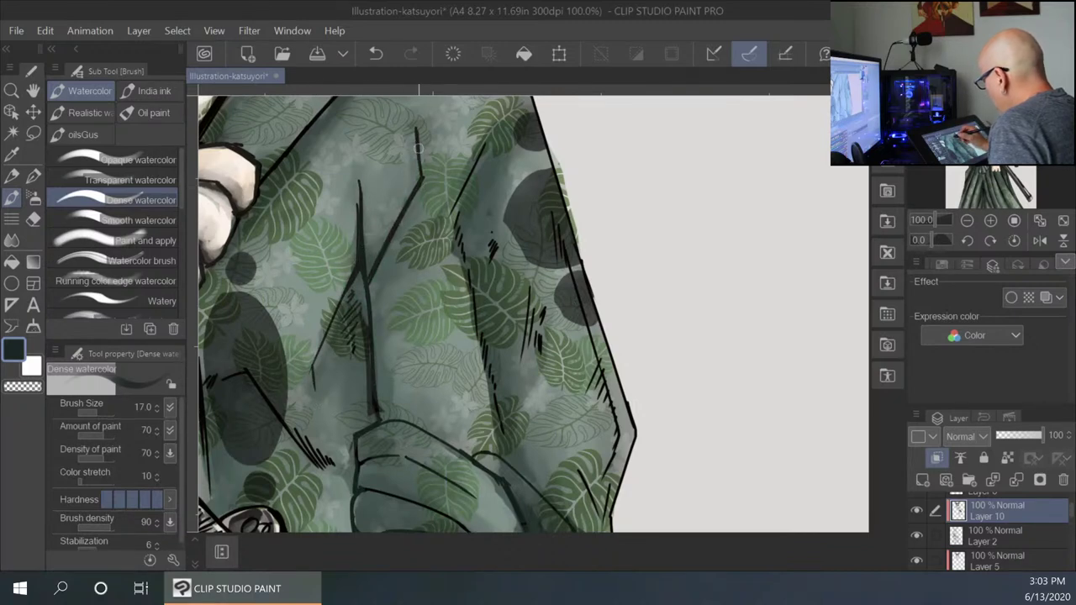
left_click_drag(482, 150, 459, 198)
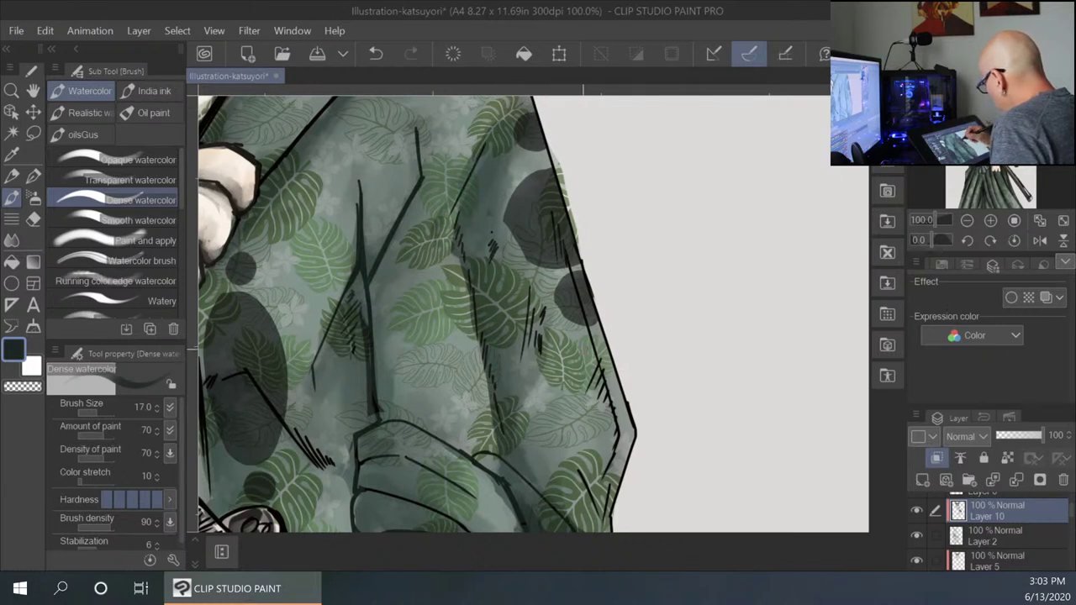
left_click_drag(576, 284, 617, 421)
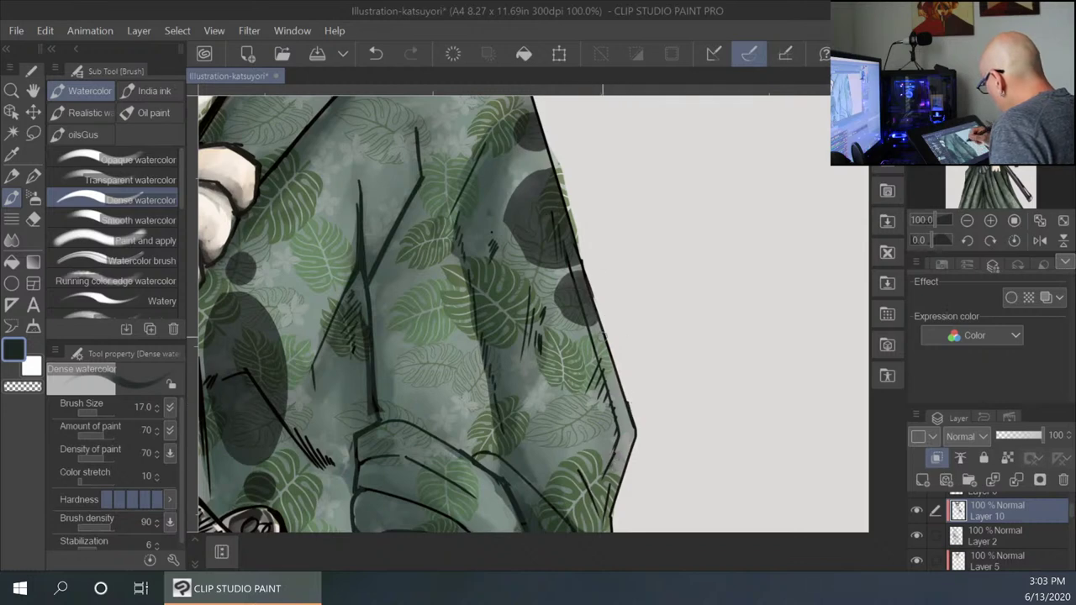
left_click_drag(575, 217, 554, 172)
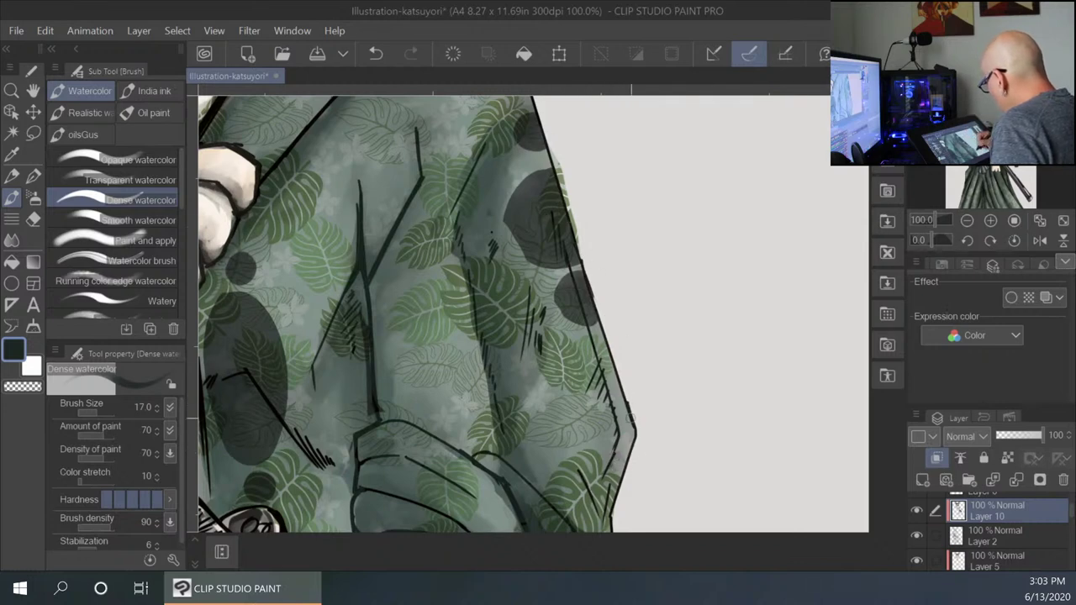
Tint the line art of the sash knot and the sash folds towards the wrist dark green.
left_click_drag(670, 447, 693, 258)
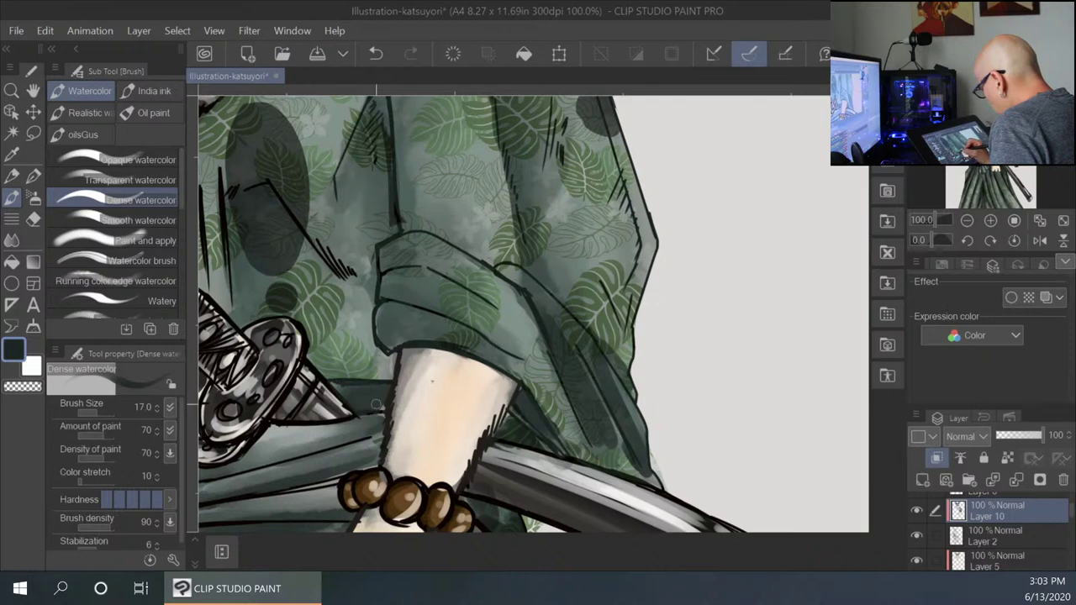
mouse_move(367, 415)
left_mouse_down()
mouse_move(440, 380)
mouse_move(642, 328)
left_mouse_up()
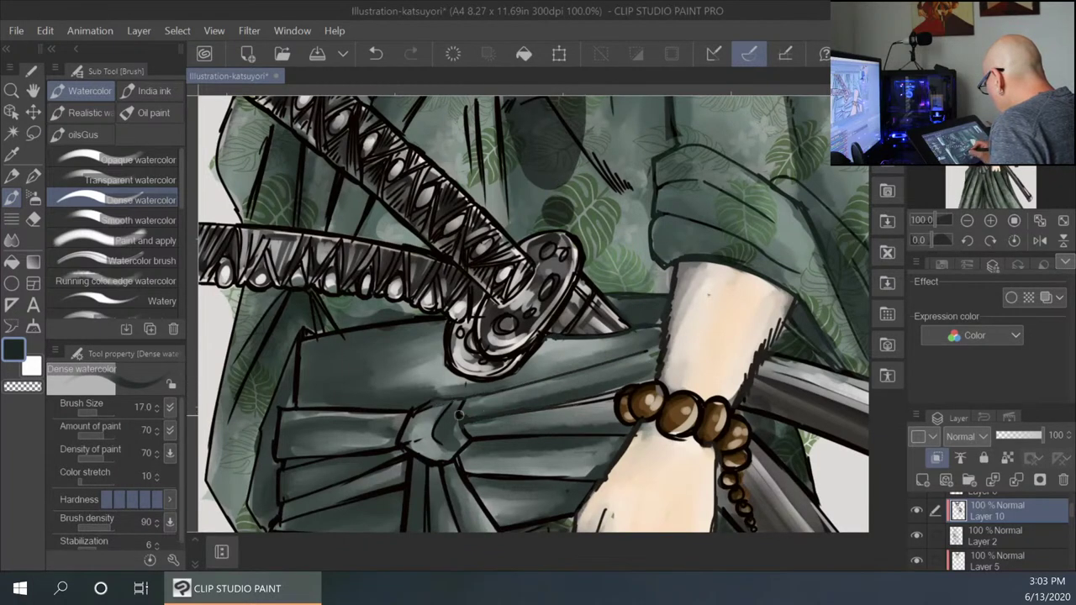
mouse_move(449, 407)
left_mouse_down()
mouse_move(421, 415)
mouse_move(465, 404)
mouse_move(405, 453)
mouse_move(482, 432)
mouse_move(441, 468)
mouse_move(460, 445)
mouse_move(618, 433)
left_mouse_up()
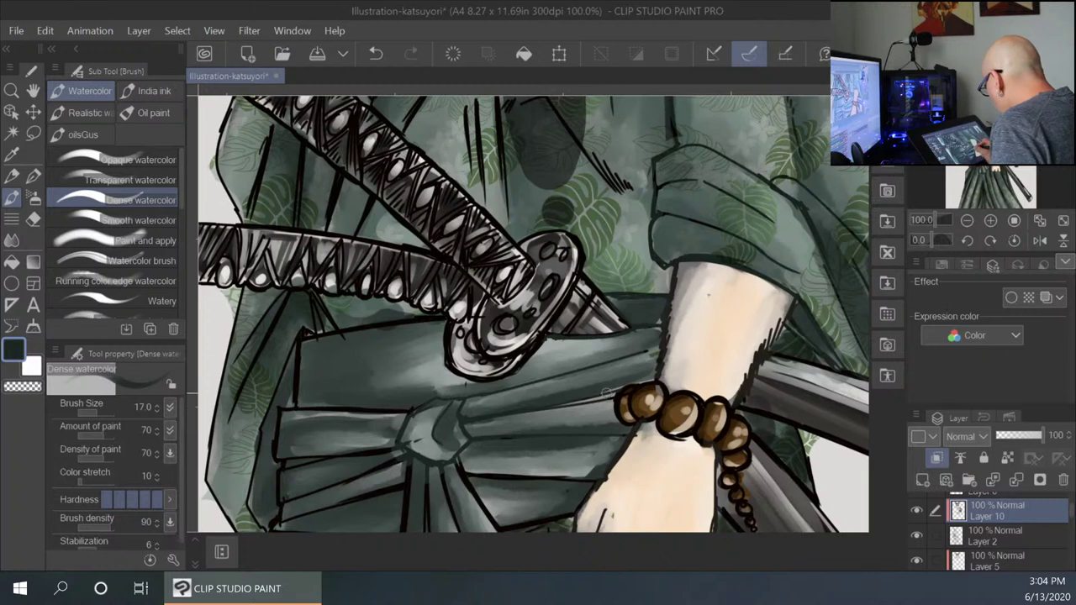
mouse_move(602, 473)
left_mouse_down()
mouse_move(462, 477)
mouse_move(501, 523)
left_mouse_up()
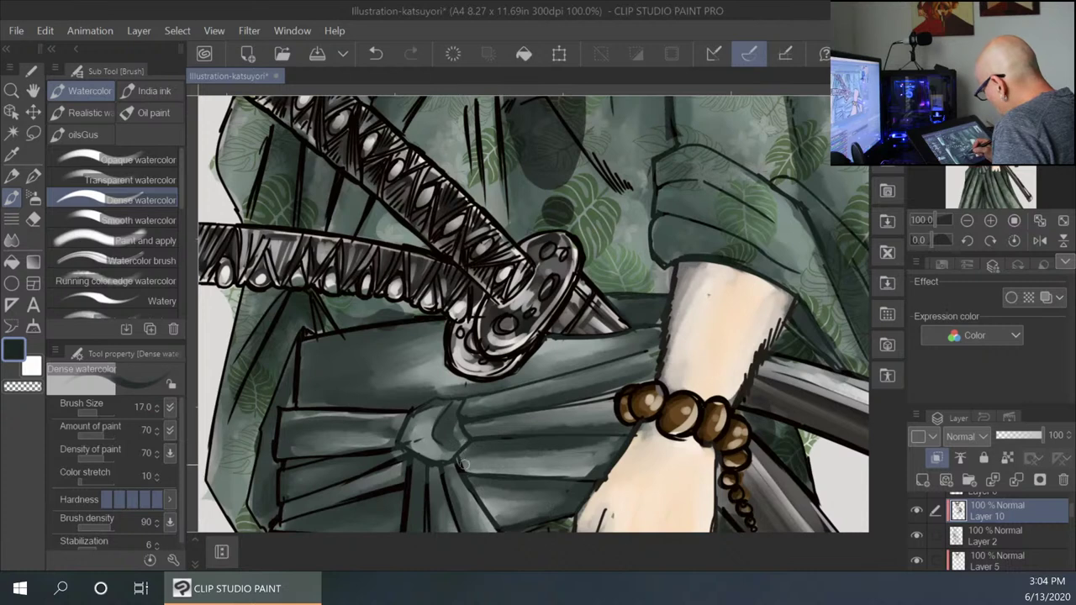
mouse_move(428, 530)
left_mouse_down()
mouse_move(428, 487)
mouse_move(406, 532)
left_mouse_up()
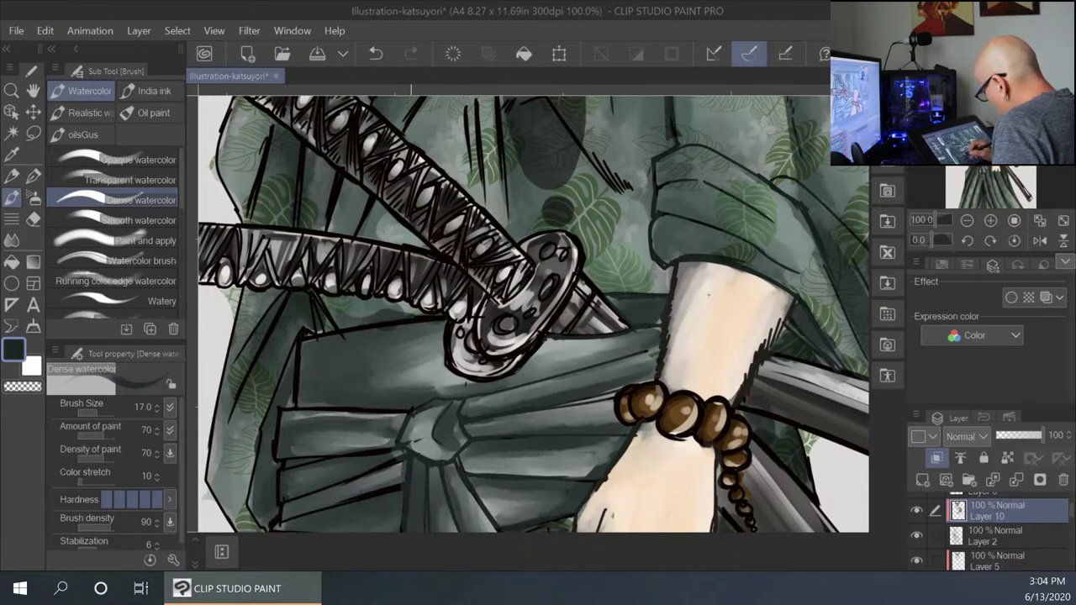
Tint the line art of the sash folds on the side away from the wrist, including the outer and upper edges, dark green.
mouse_move(403, 460)
left_mouse_down()
mouse_move(303, 494)
mouse_move(276, 516)
left_mouse_up()
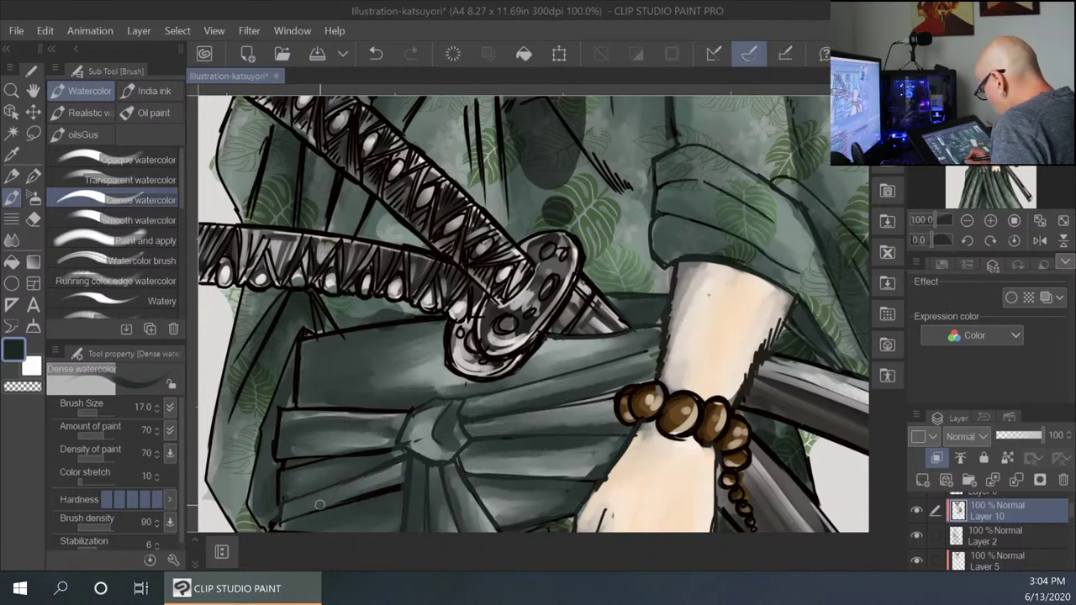
mouse_move(401, 487)
left_mouse_down()
mouse_move(309, 511)
mouse_move(286, 470)
mouse_move(282, 427)
mouse_move(275, 435)
mouse_move(320, 409)
left_mouse_up()
left_click_drag(325, 447, 376, 452)
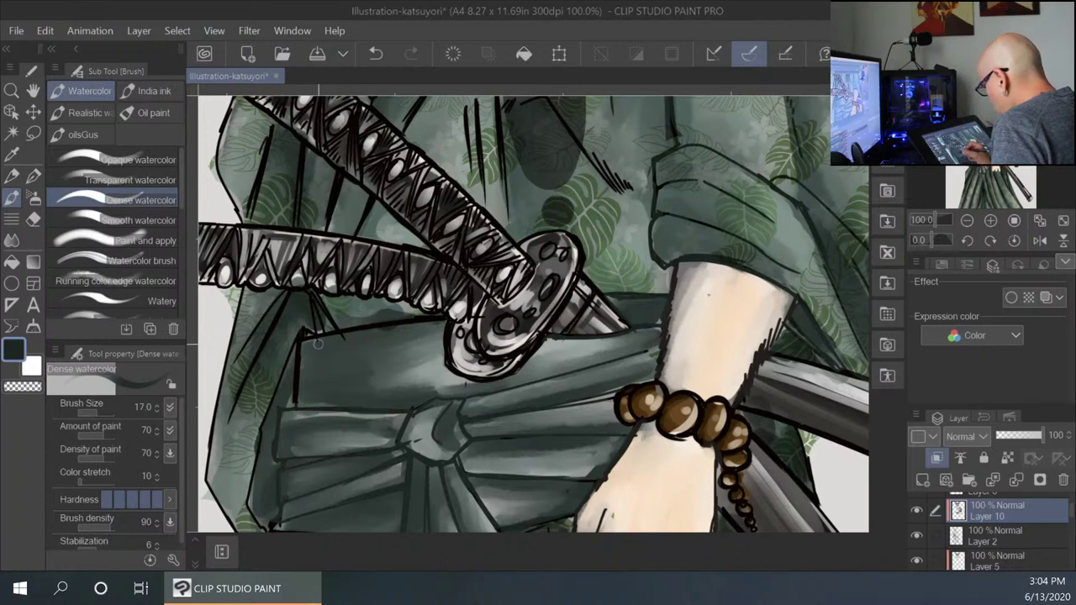
left_click_drag(318, 343, 289, 380)
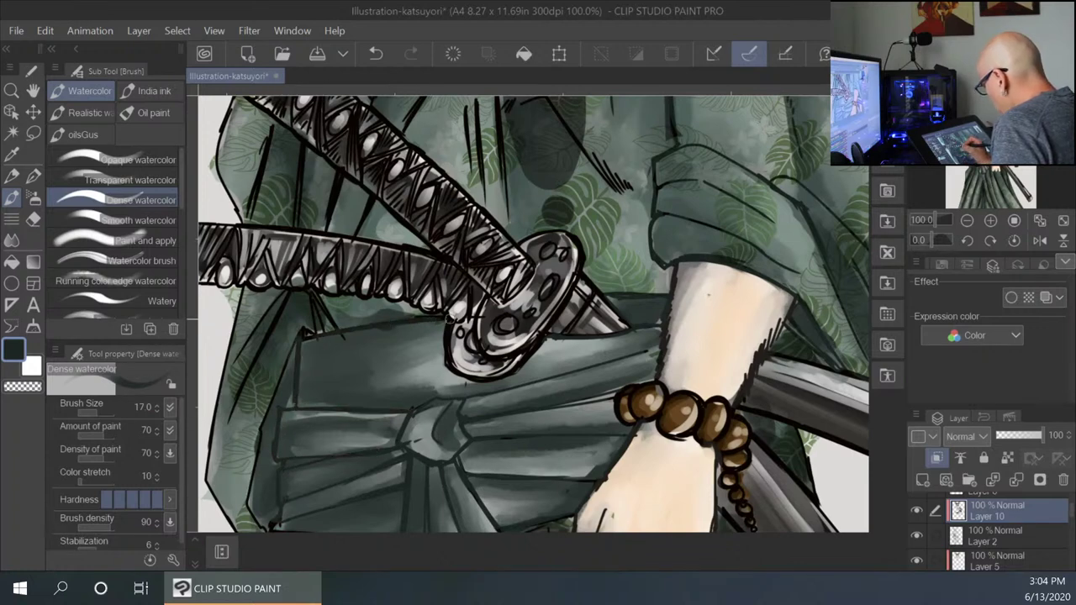
scroll(508, 407, "down", 1)
scroll(507, 407, "down", 1)
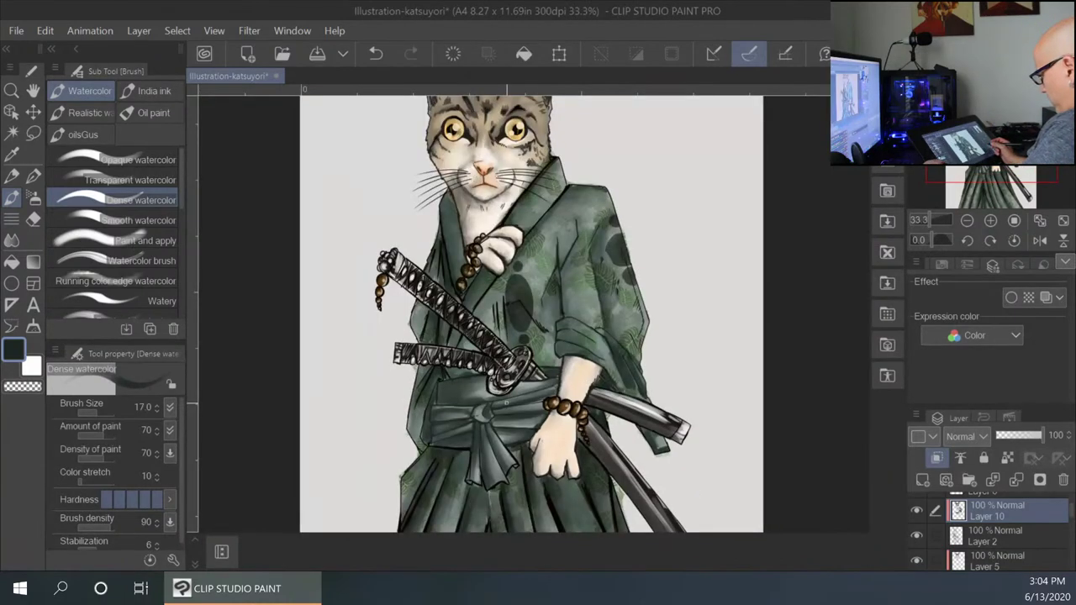
scroll(507, 407, "up", 3)
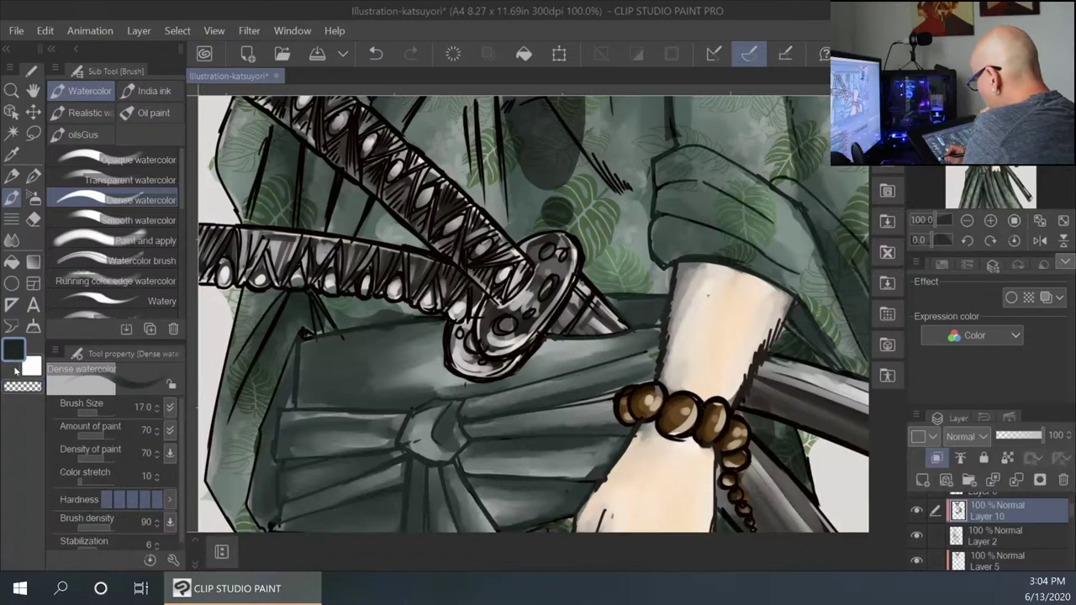
Set the paint colour to dark green 0E1713 and tint the sash fold lines between the knot and the wrist.
left_click(9, 356)
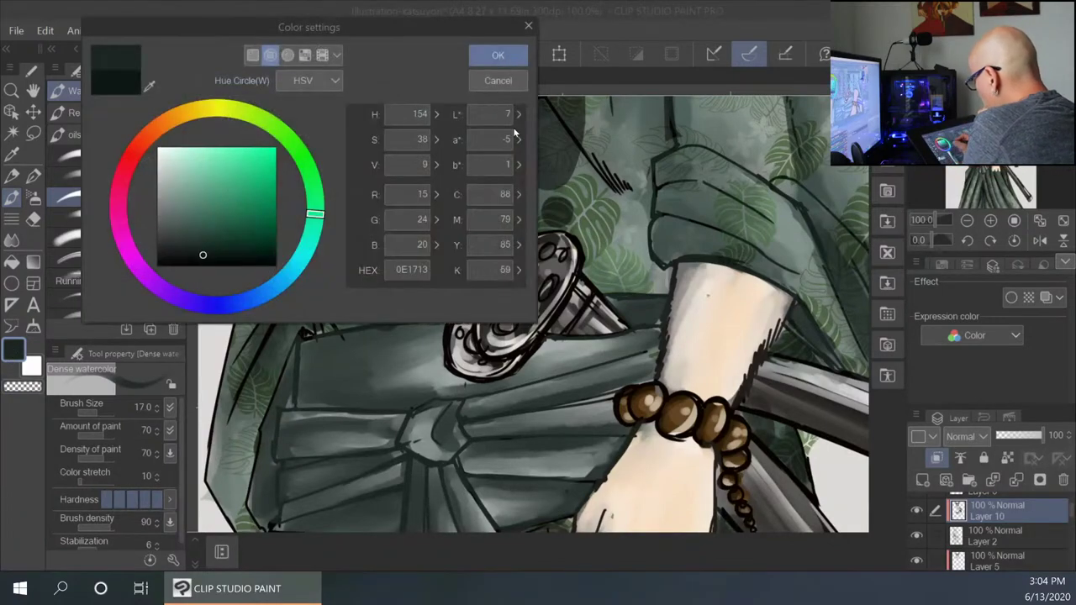
left_click(498, 55)
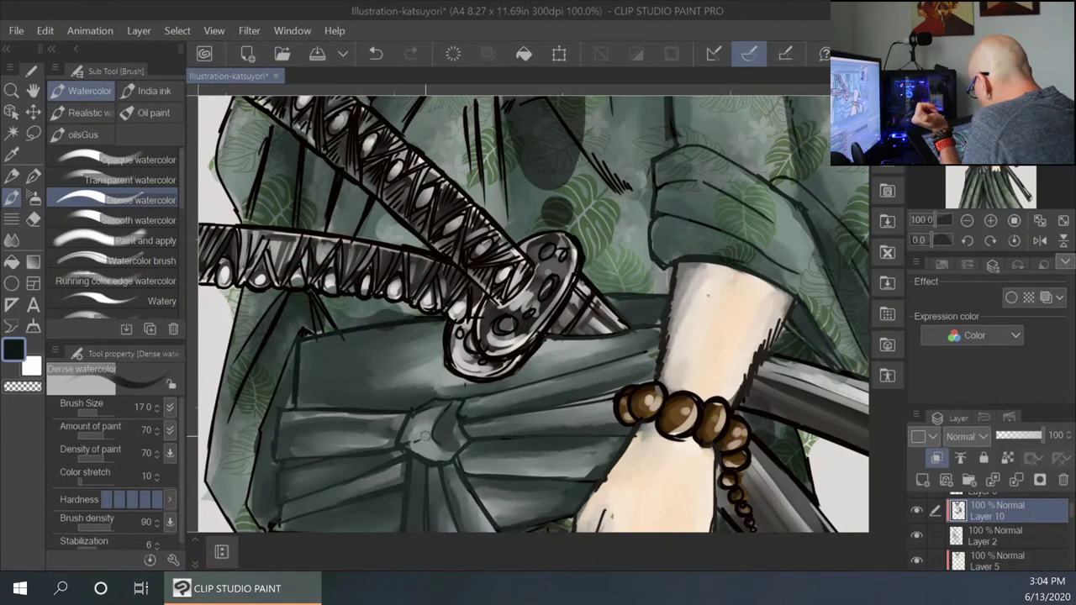
left_click_drag(467, 422, 494, 417)
mouse_move(465, 440)
left_mouse_down()
mouse_move(520, 425)
mouse_move(557, 436)
left_mouse_up()
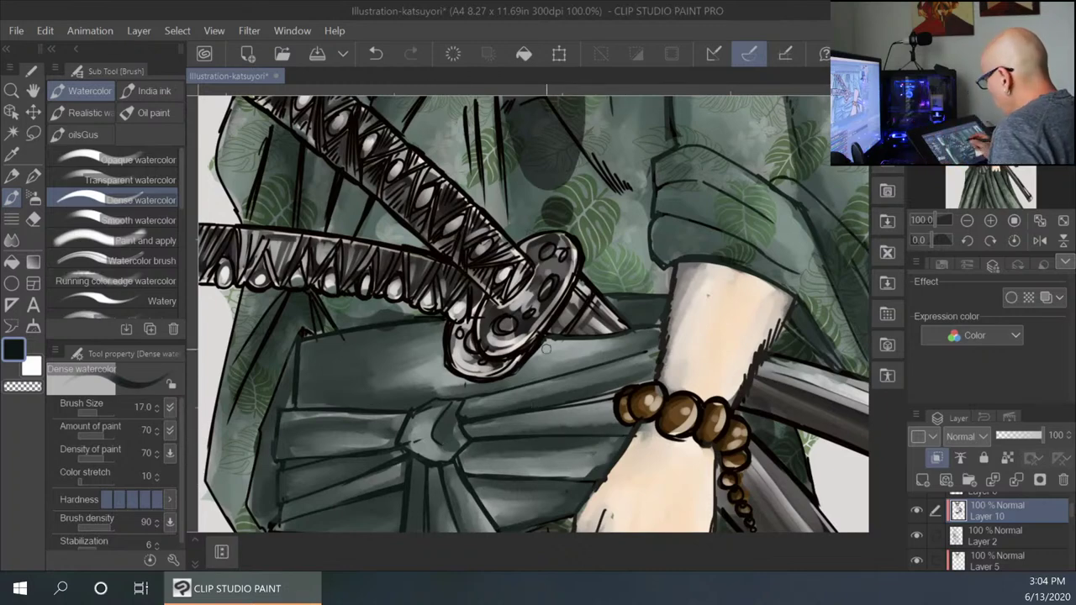
left_click_drag(409, 326, 348, 504)
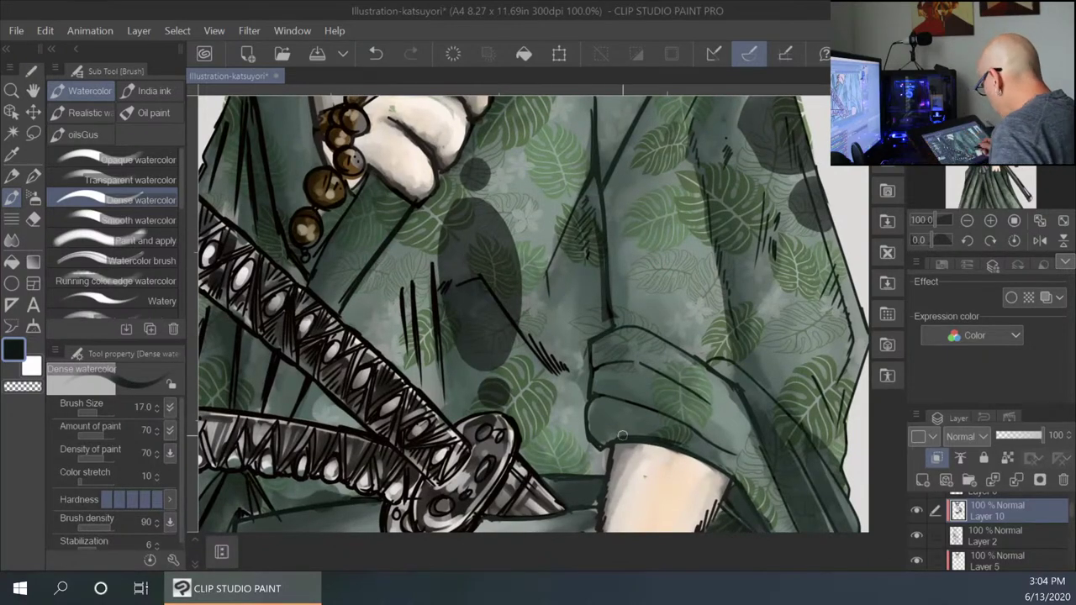
mouse_move(616, 467)
left_mouse_down()
mouse_move(654, 247)
mouse_move(651, 262)
left_mouse_up()
left_click_drag(533, 316, 563, 316)
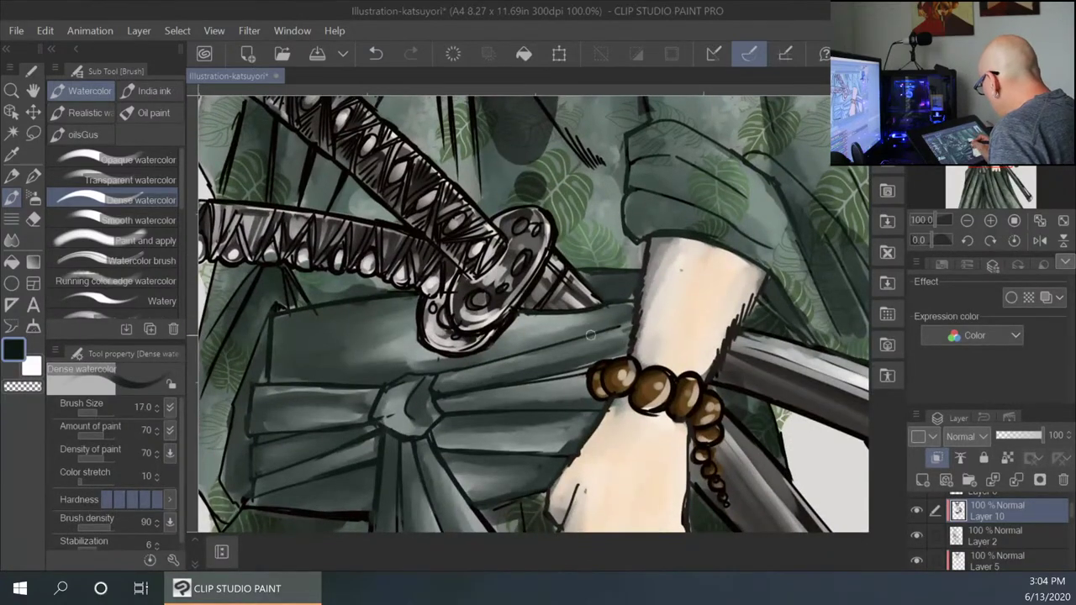
left_click_drag(382, 240, 407, 366)
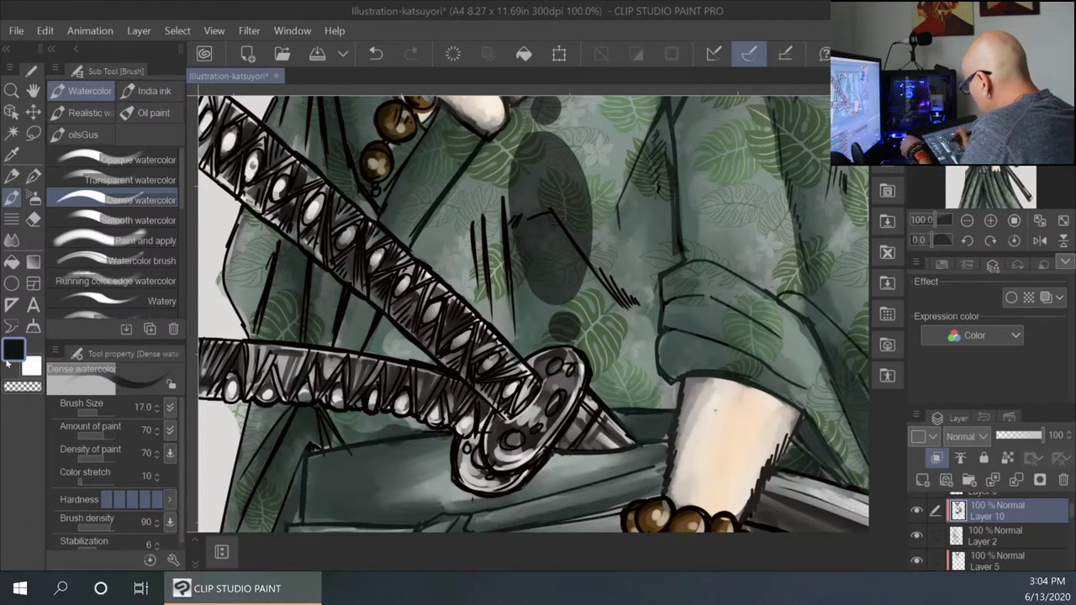
Set the paint colour to dark green 1C2722 and tint the kimono's fold lines around the sword handles and below the collar.
left_click(10, 351)
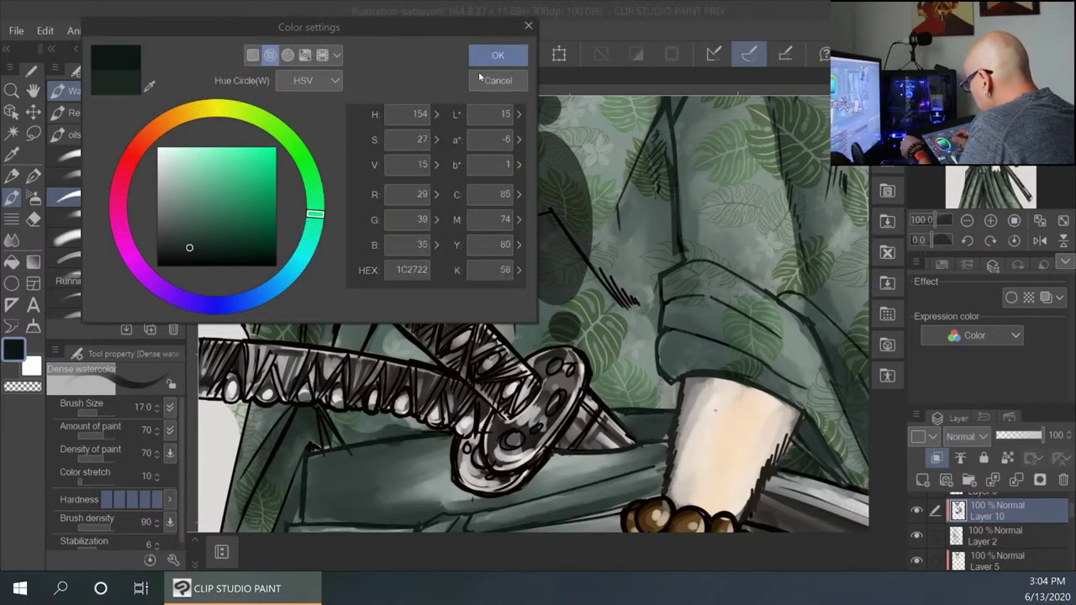
left_click(498, 55)
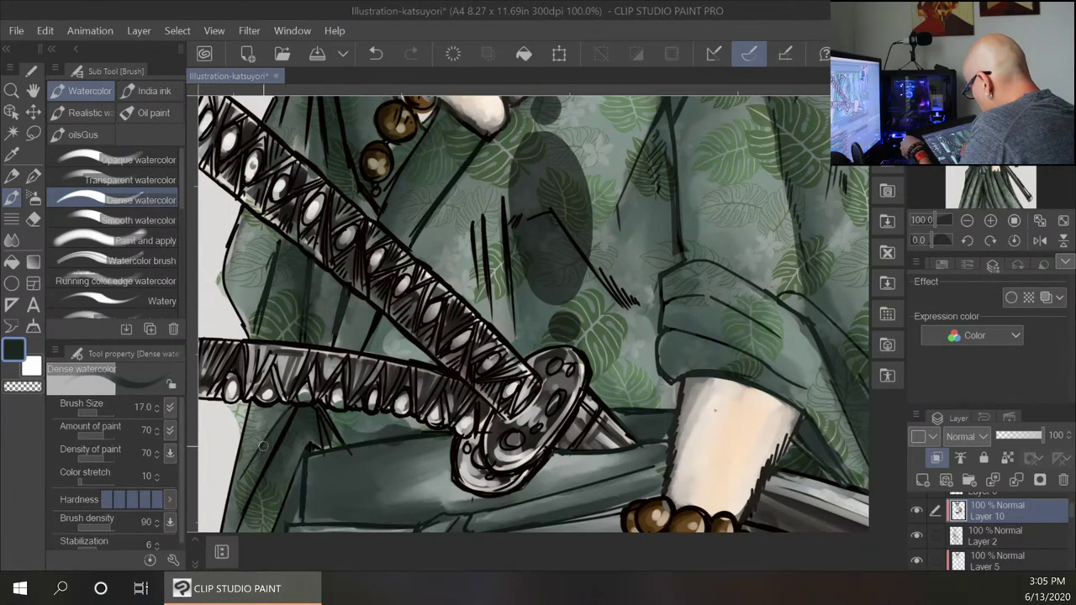
left_click_drag(484, 204, 456, 359)
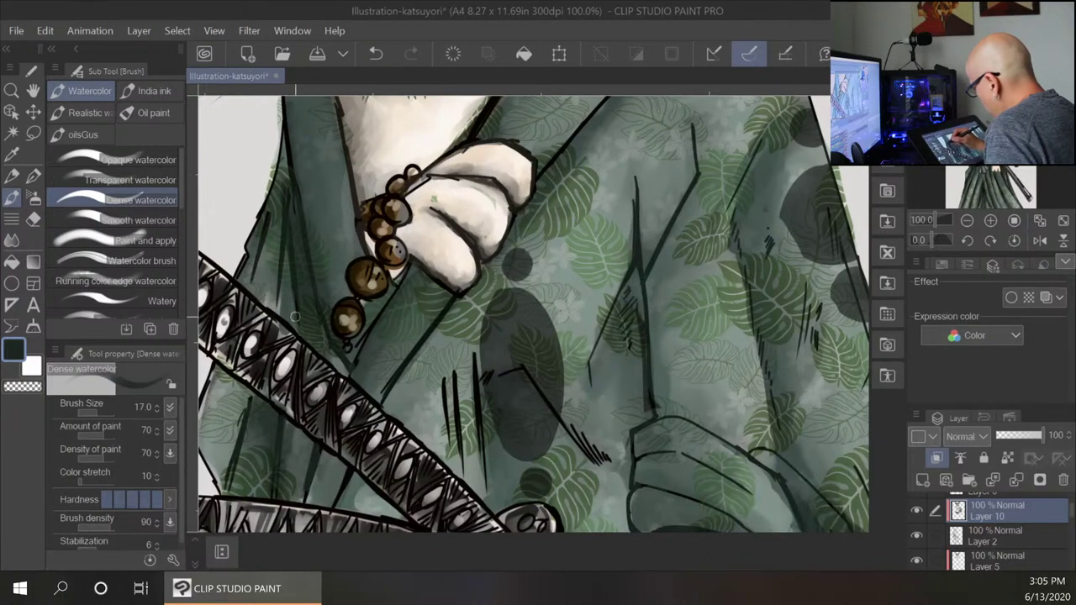
mouse_move(332, 194)
left_mouse_down()
mouse_move(339, 342)
mouse_move(352, 374)
left_mouse_up()
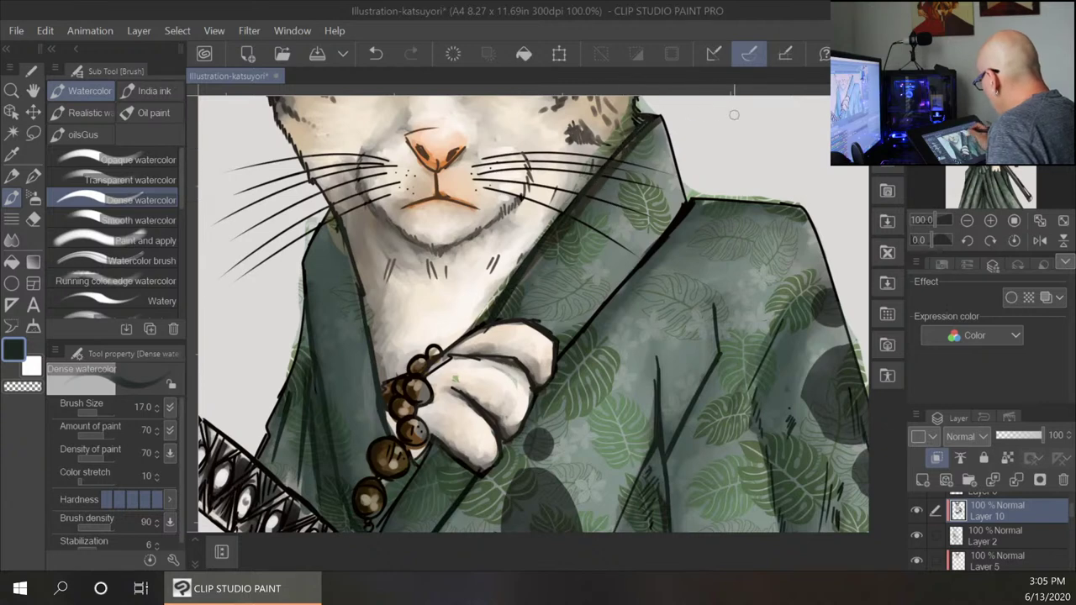
mouse_move(606, 392)
left_mouse_down()
mouse_move(567, 474)
mouse_move(608, 98)
mouse_move(628, 233)
left_mouse_up()
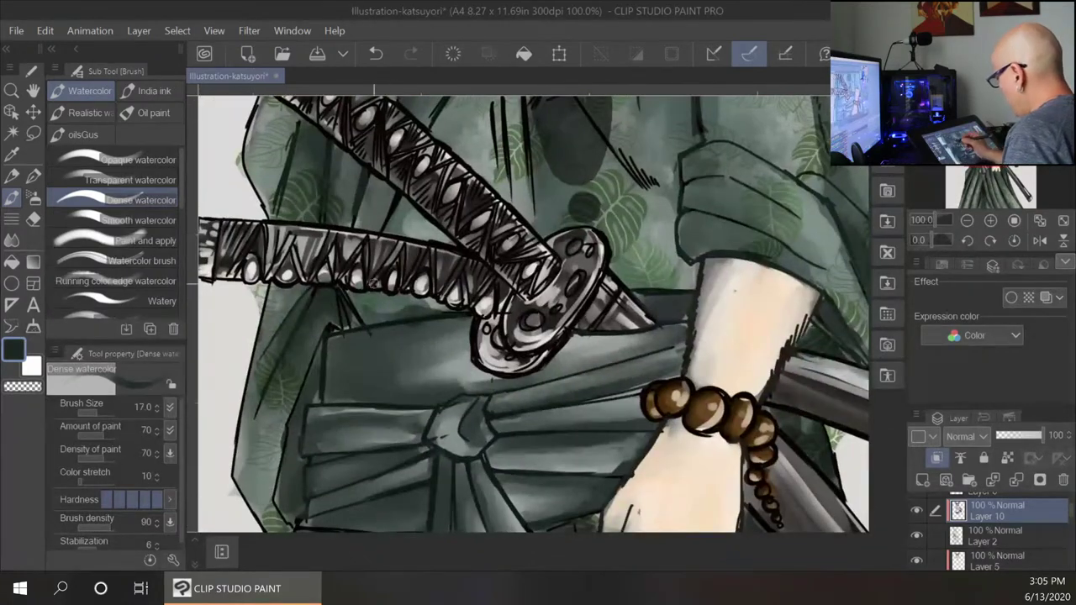
left_click_drag(513, 400, 572, 140)
left_click_drag(334, 171, 348, 266)
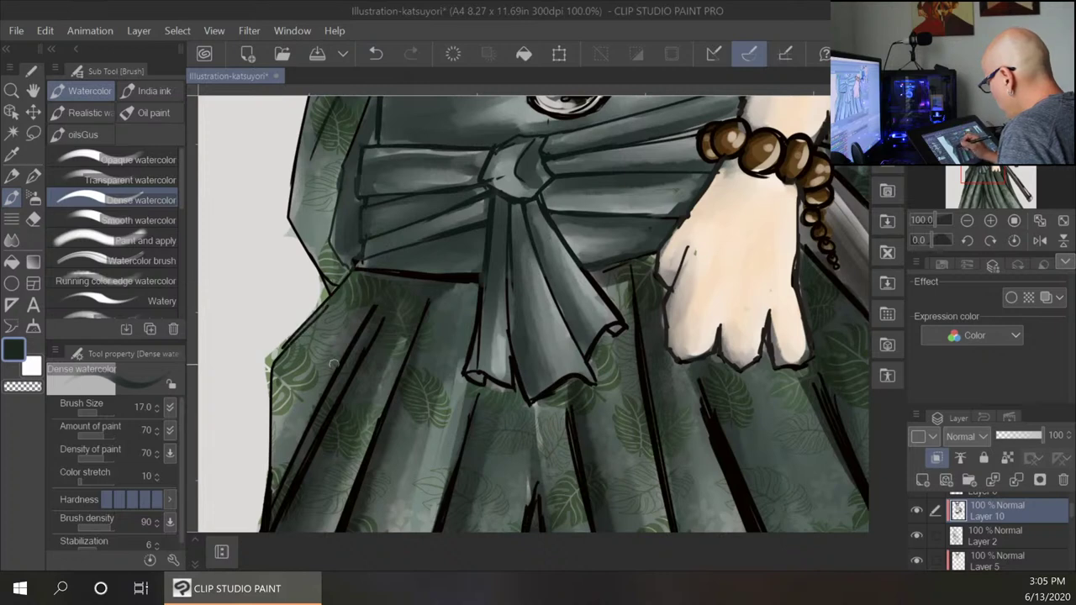
Try tinting the skirt's outer pleat lines below the sash with the current dark green, and undo the strokes.
left_click_drag(383, 318, 281, 522)
left_click_drag(428, 306, 350, 516)
left_click_drag(364, 463, 343, 517)
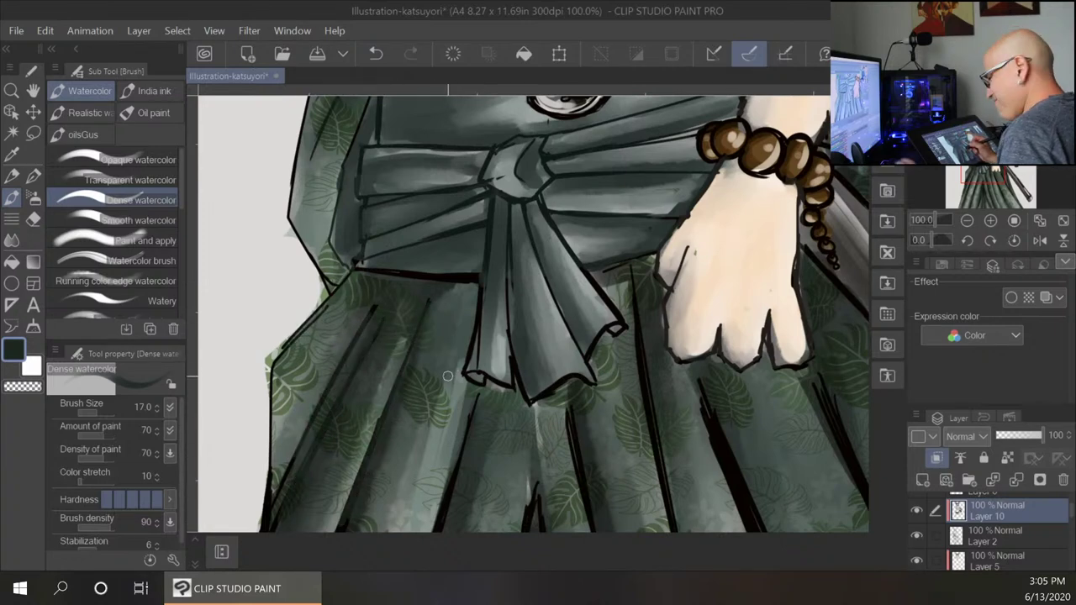
key("ctrl+z")
key("ctrl+z")
key("ctrl+z")
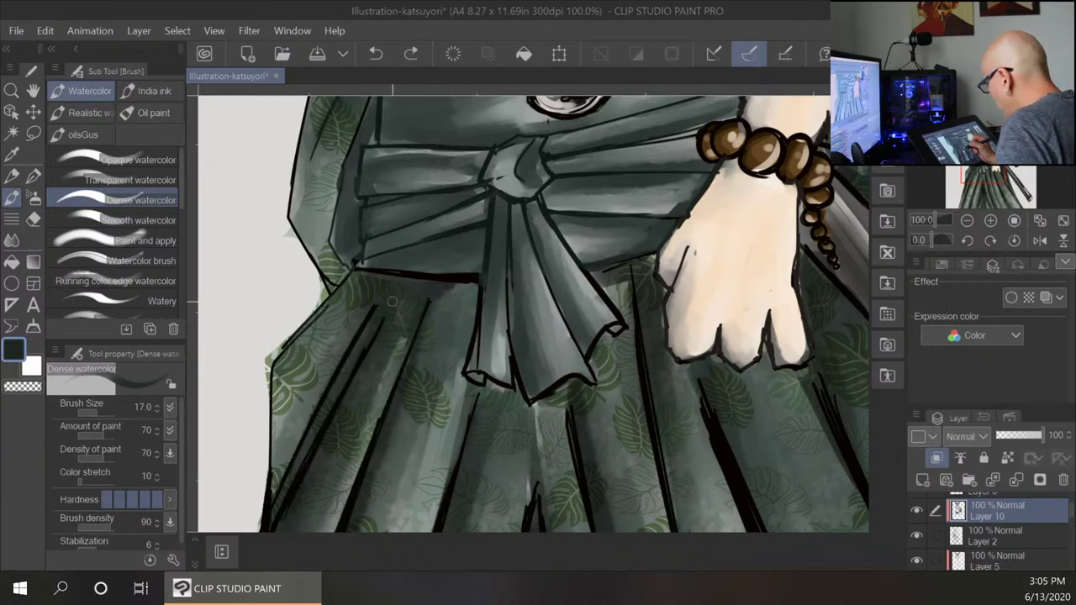
Set the paint colour to the deeper green 0E1A15 and tint the skirt's outer pleat lines below the sash.
double_click(12, 354)
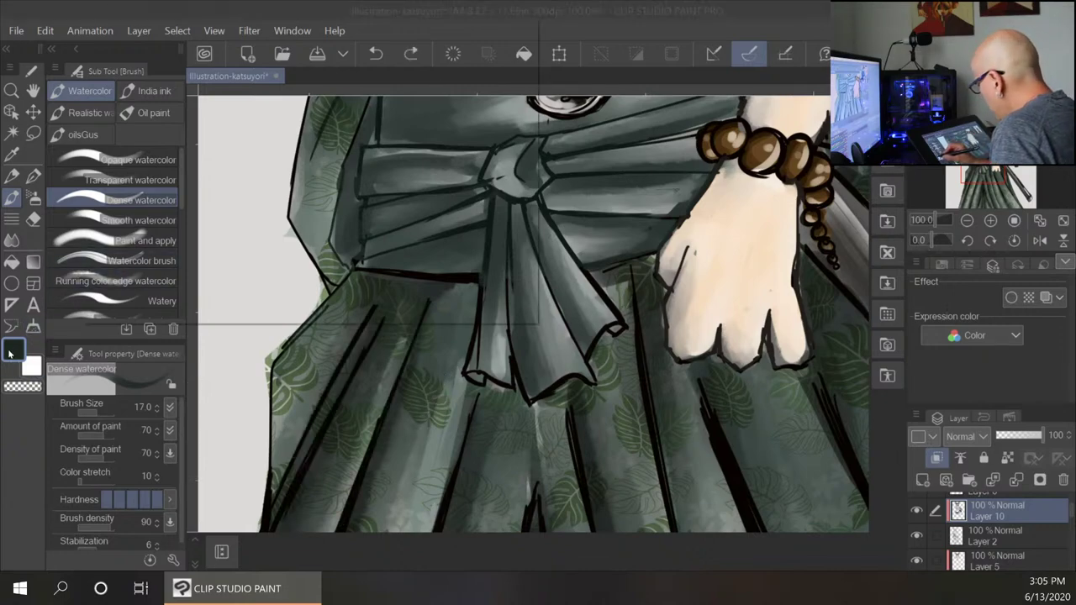
left_click(212, 249)
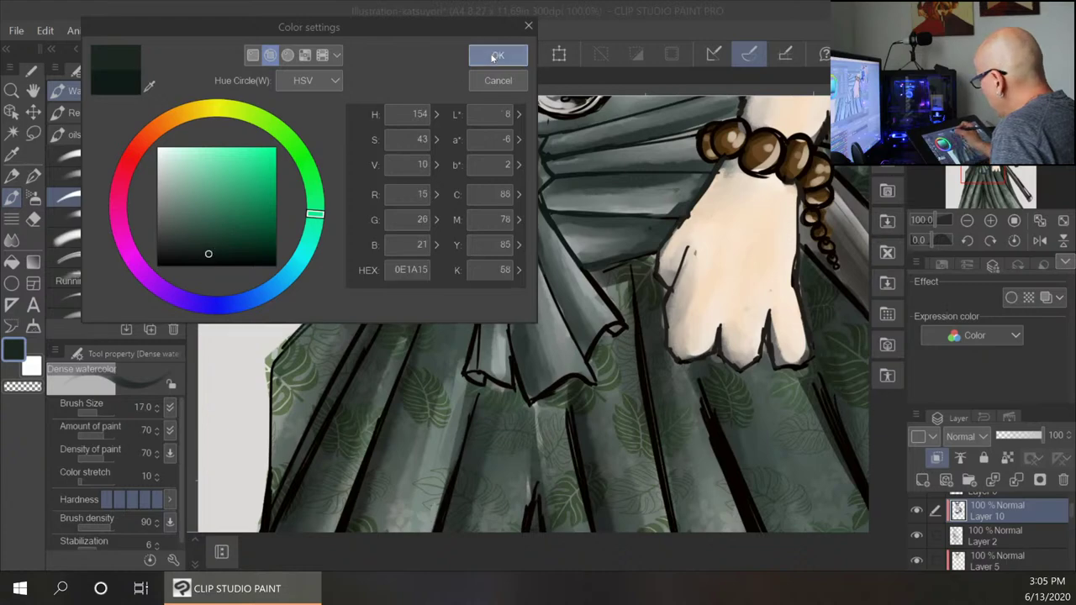
left_click(498, 54)
left_click_drag(304, 441, 294, 488)
left_click_drag(359, 359, 301, 486)
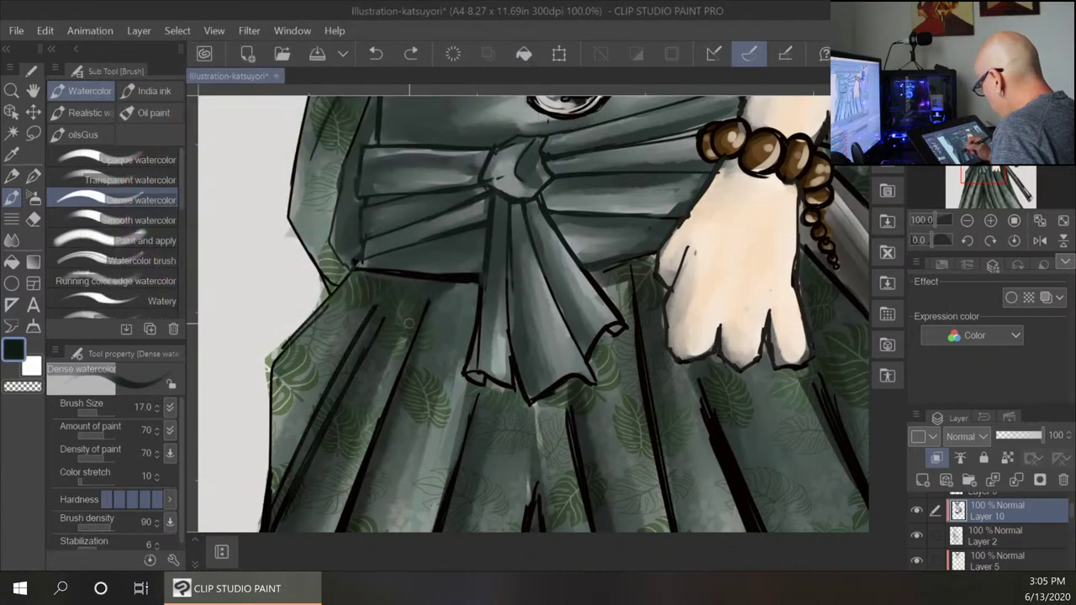
left_click_drag(409, 323, 347, 522)
mouse_move(517, 439)
left_mouse_down()
mouse_move(540, 278)
mouse_move(417, 512)
left_mouse_up()
left_click_drag(439, 447, 414, 527)
Tint the lower skirt's pleat lines near the hem with the deep green.
scroll(447, 514, "down", 4)
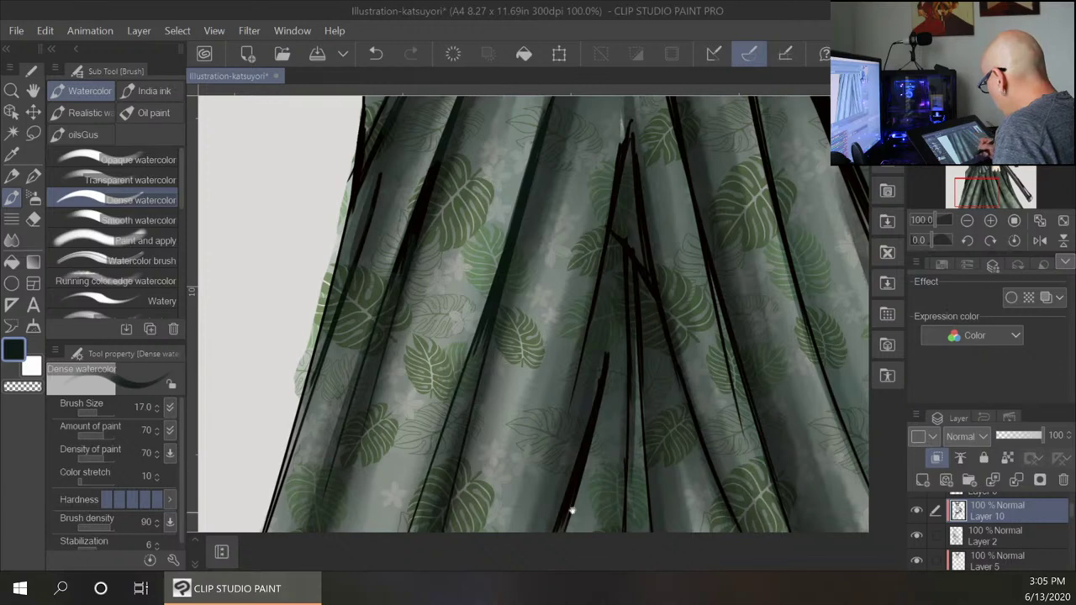
scroll(573, 511, "down", 4)
left_click_drag(621, 146, 563, 328)
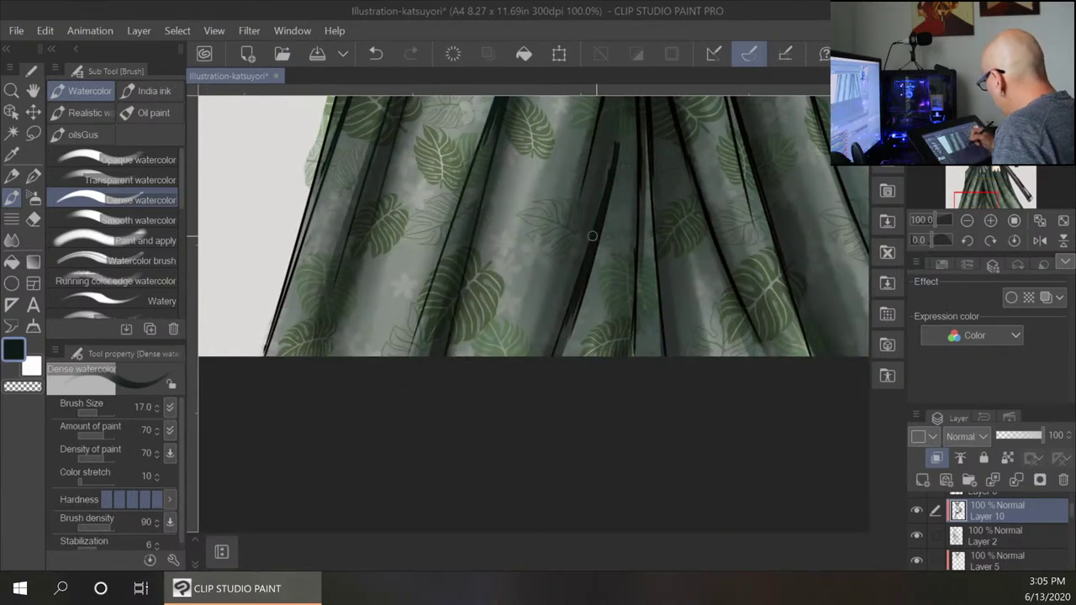
left_click_drag(619, 409, 540, 446)
scroll(540, 445, "up", 1)
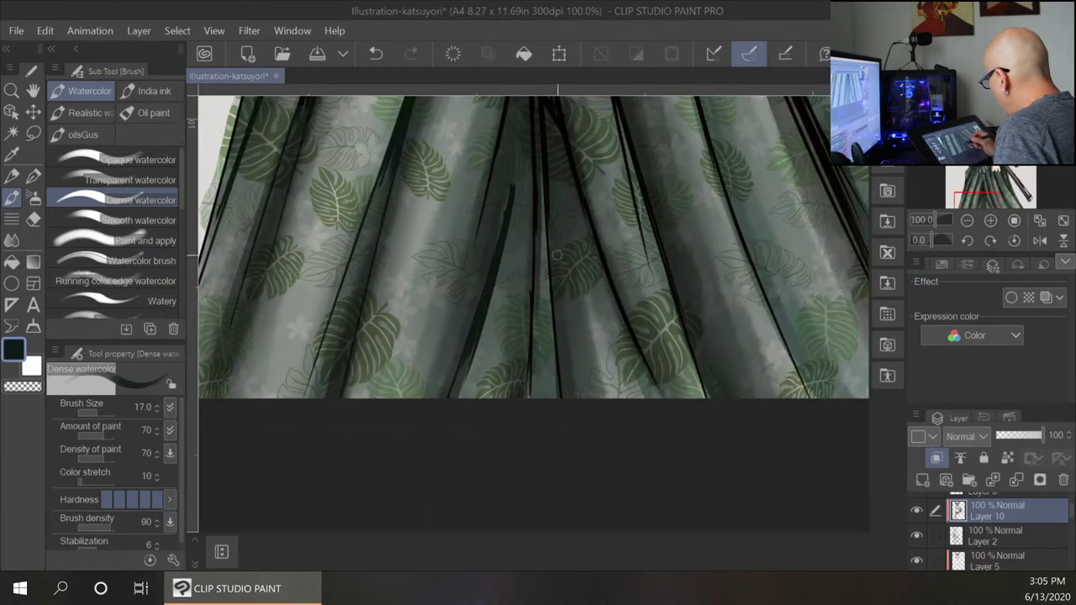
mouse_move(561, 325)
left_mouse_down()
mouse_move(553, 404)
mouse_move(512, 529)
left_mouse_up()
Tint the skirt's central forked pleat lines and the neighbouring long pleat line down to the hem deep green.
left_click_drag(485, 283, 495, 338)
left_click_drag(482, 178, 469, 225)
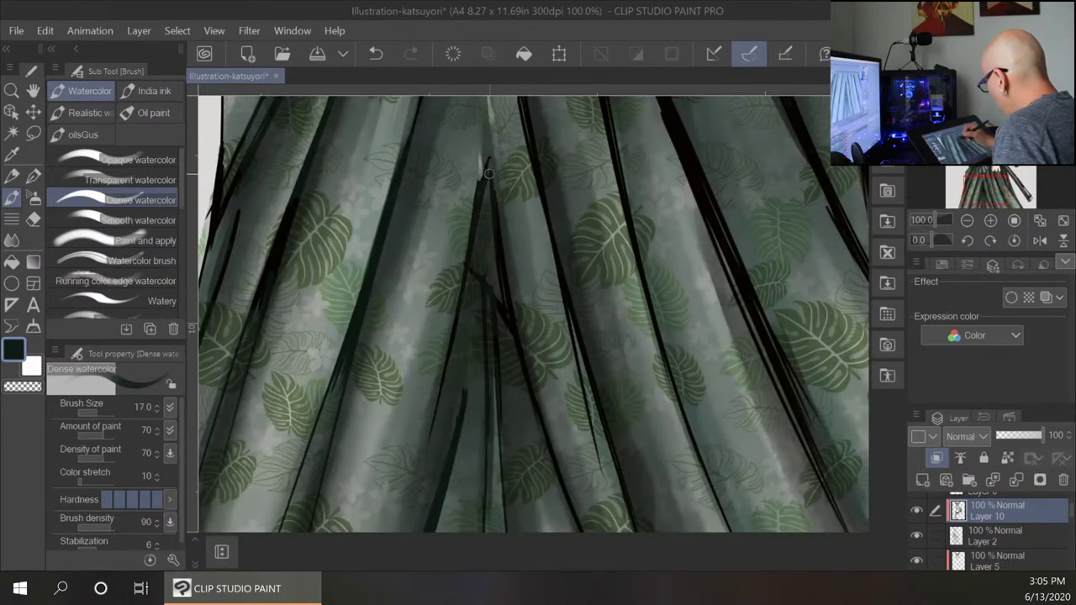
left_click_drag(490, 175, 545, 438)
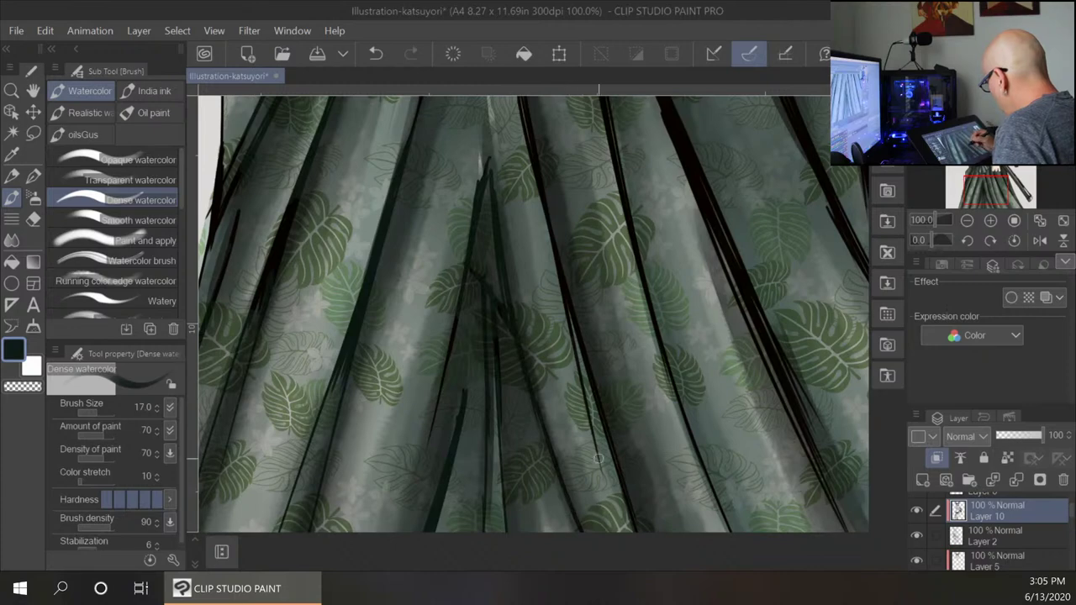
left_click_drag(567, 298, 615, 459)
scroll(558, 319, "down", 2)
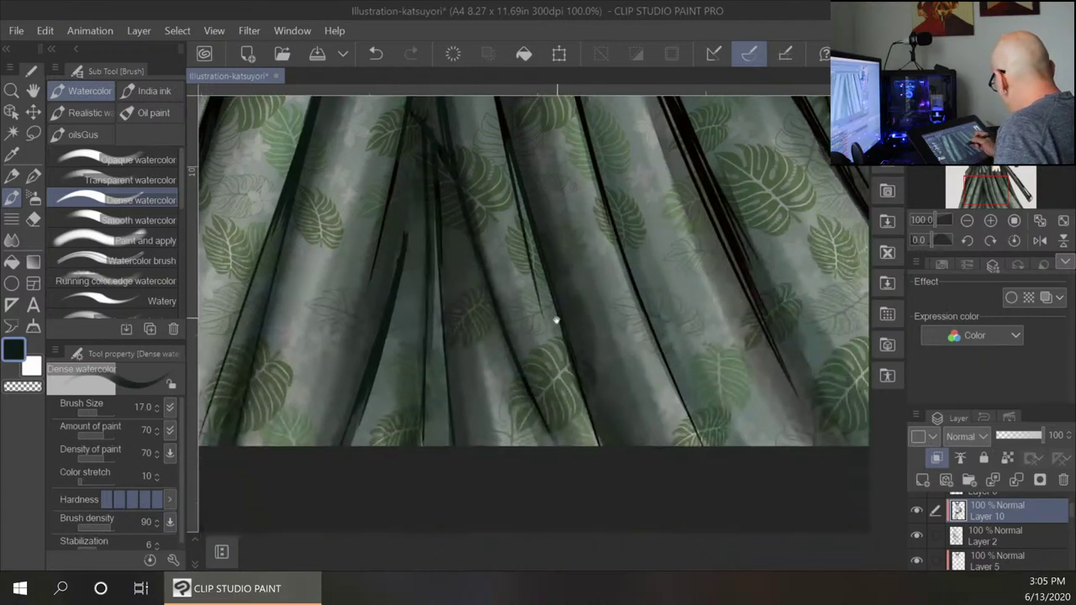
left_click_drag(537, 226, 522, 561)
left_click_drag(442, 265, 467, 387)
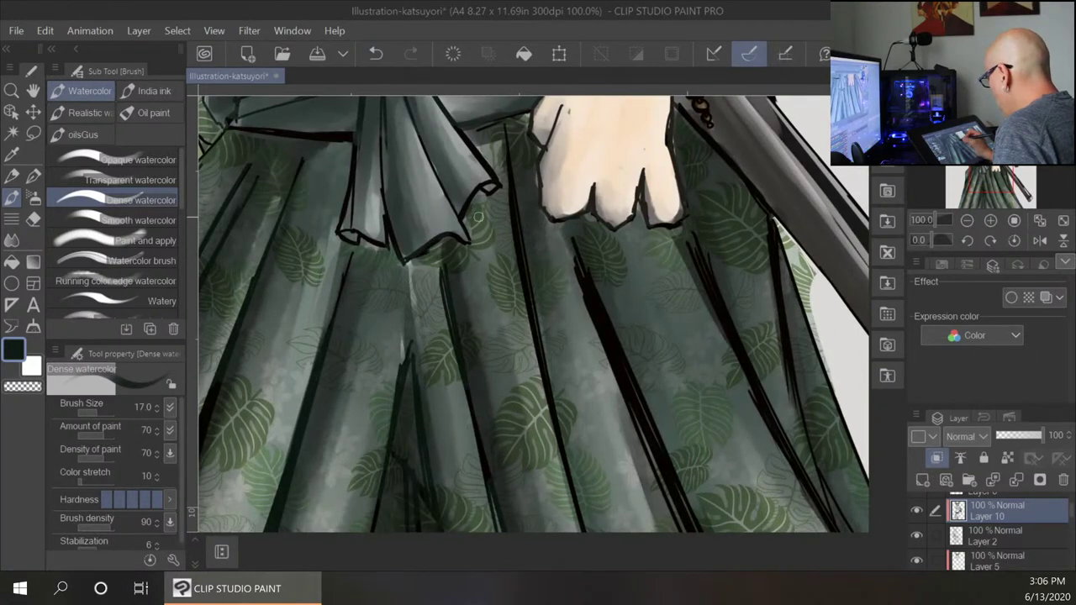
Tint the line art of the sash's hanging tails and its lower edge deep green.
left_click_drag(507, 223, 457, 340)
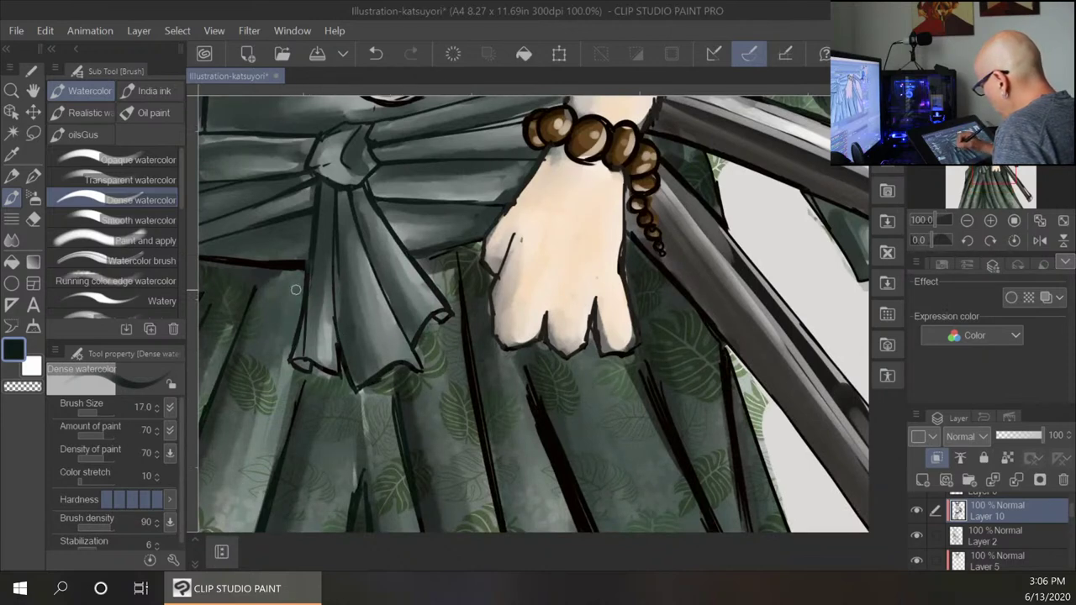
left_click_drag(376, 359, 544, 401)
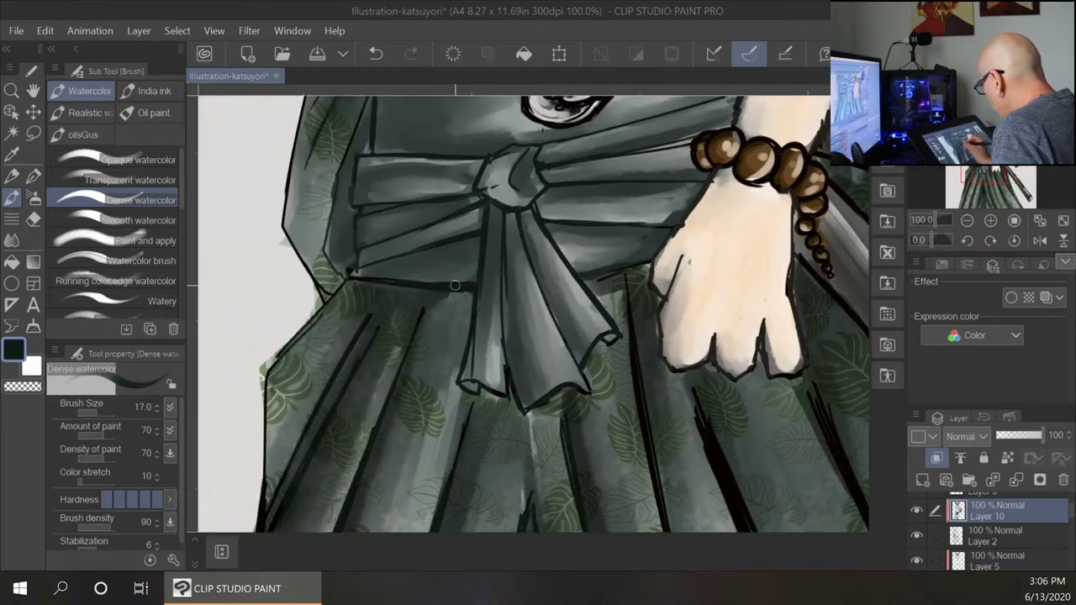
left_click_drag(573, 262, 438, 463)
Tint the thick pleat line below the lowered paw and the long thin pleat line beside it deep green.
left_click_drag(647, 482, 420, 129)
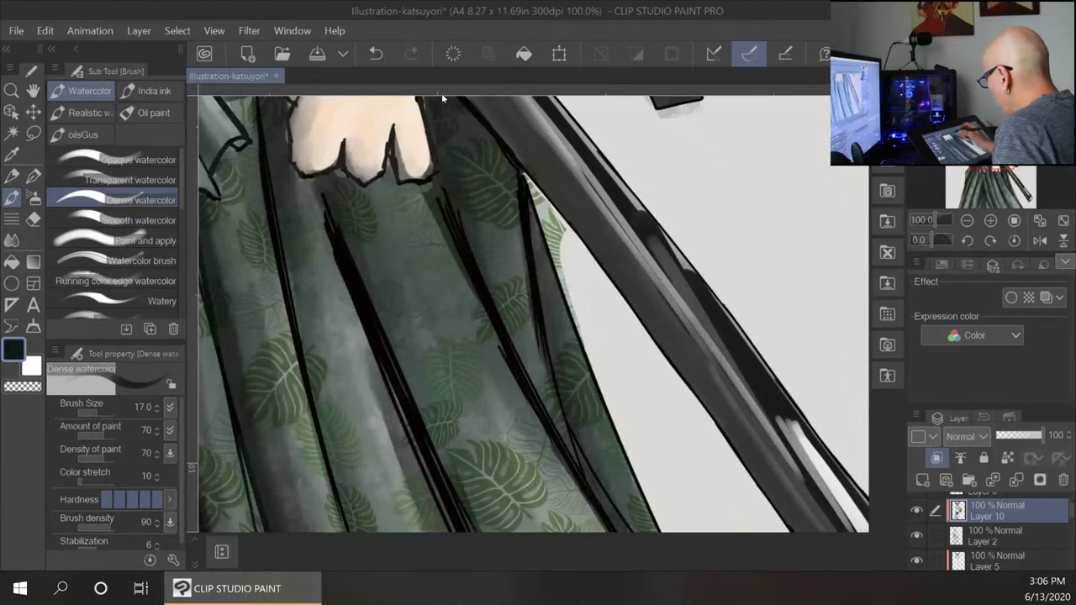
mouse_move(378, 329)
left_mouse_down()
mouse_move(432, 464)
mouse_move(404, 383)
mouse_move(439, 514)
left_mouse_up()
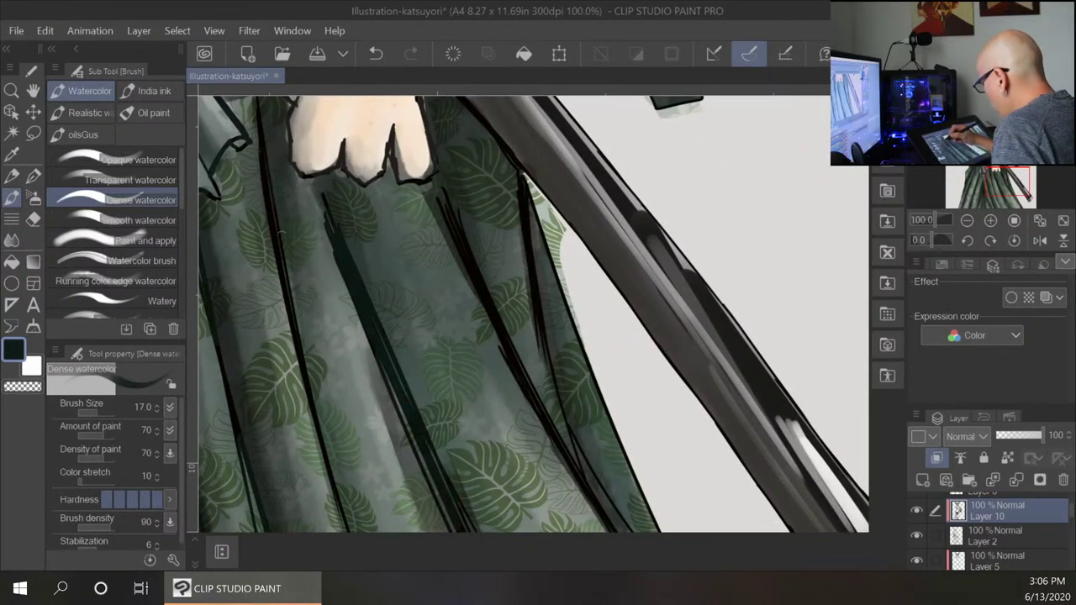
left_click_drag(287, 310, 265, 206)
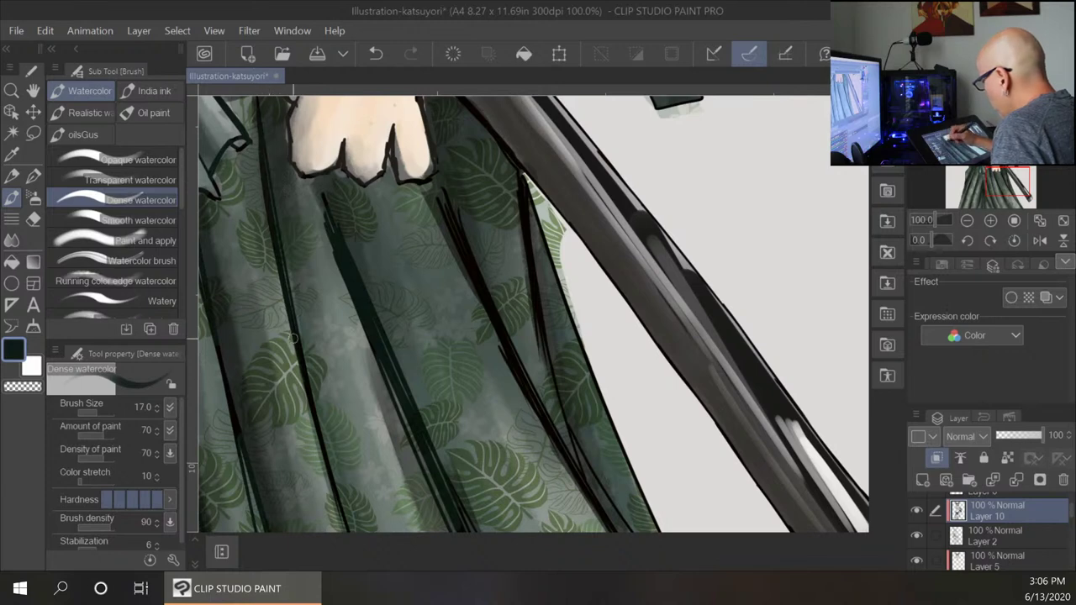
Tint the skirt's outer pleat lines beside the long scabbard deep green, from below the paw down towards the hem.
left_click_drag(570, 424, 485, 417)
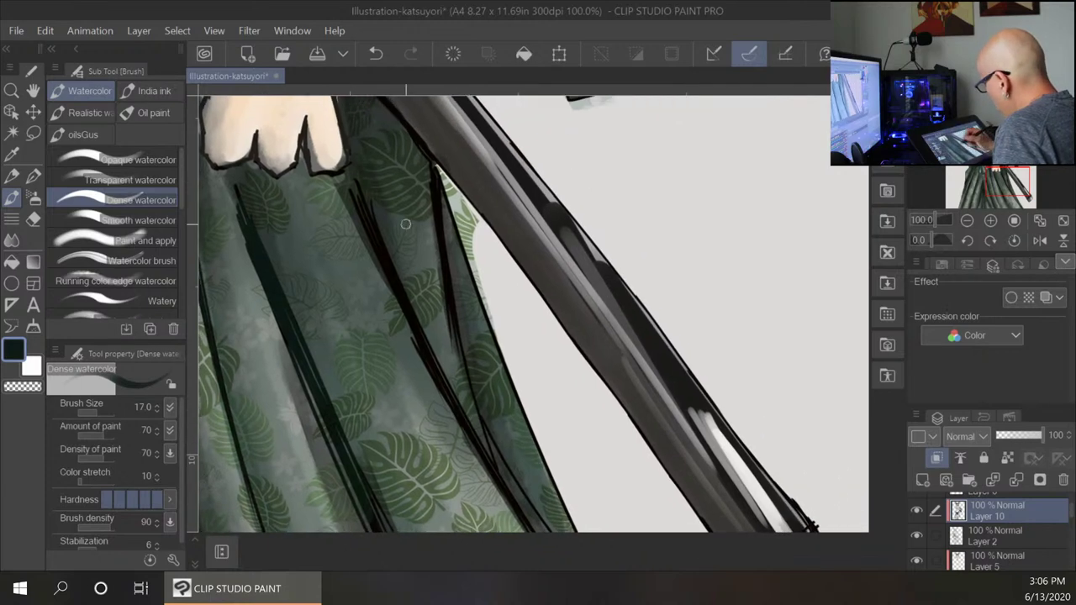
left_click_drag(365, 217, 468, 429)
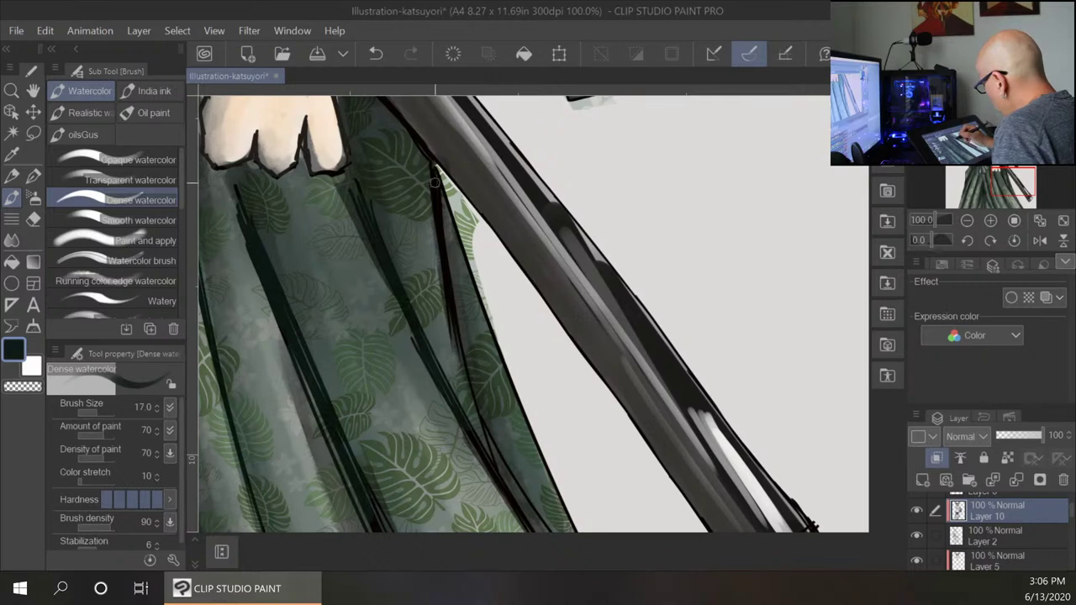
left_click_drag(435, 182, 450, 290)
left_click_drag(472, 386, 509, 485)
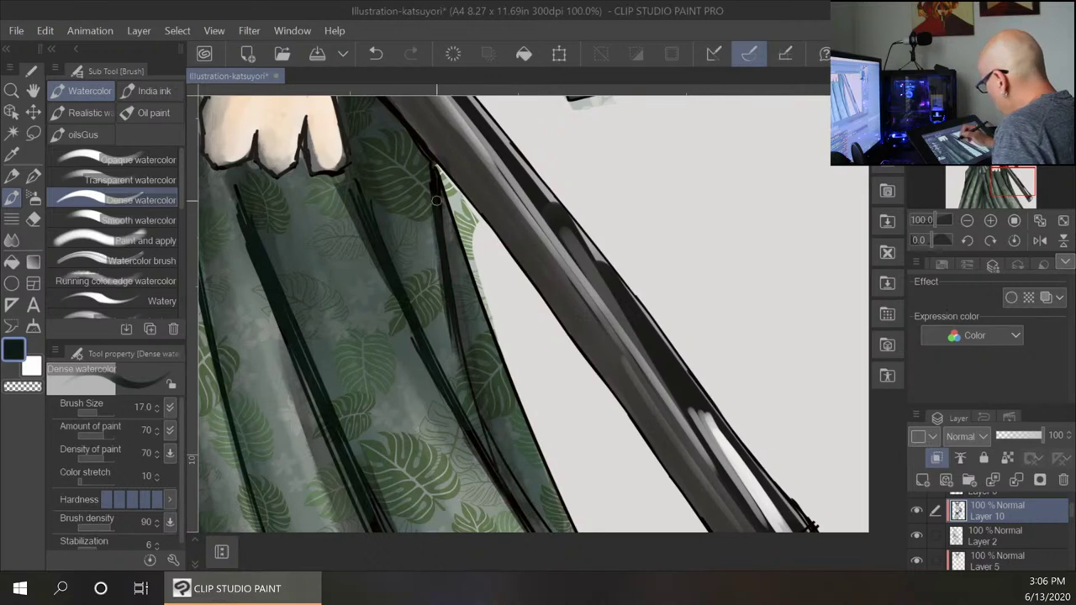
mouse_move(437, 182)
left_mouse_down()
mouse_move(496, 342)
mouse_move(522, 440)
left_mouse_up()
left_click_drag(575, 491, 487, 308)
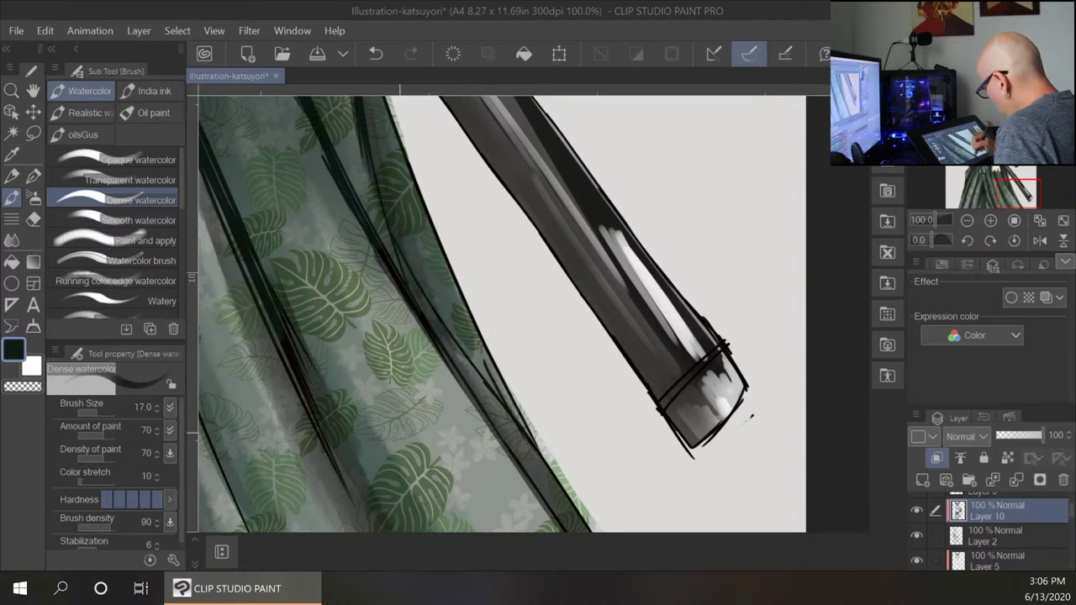
left_click_drag(361, 463, 441, 384)
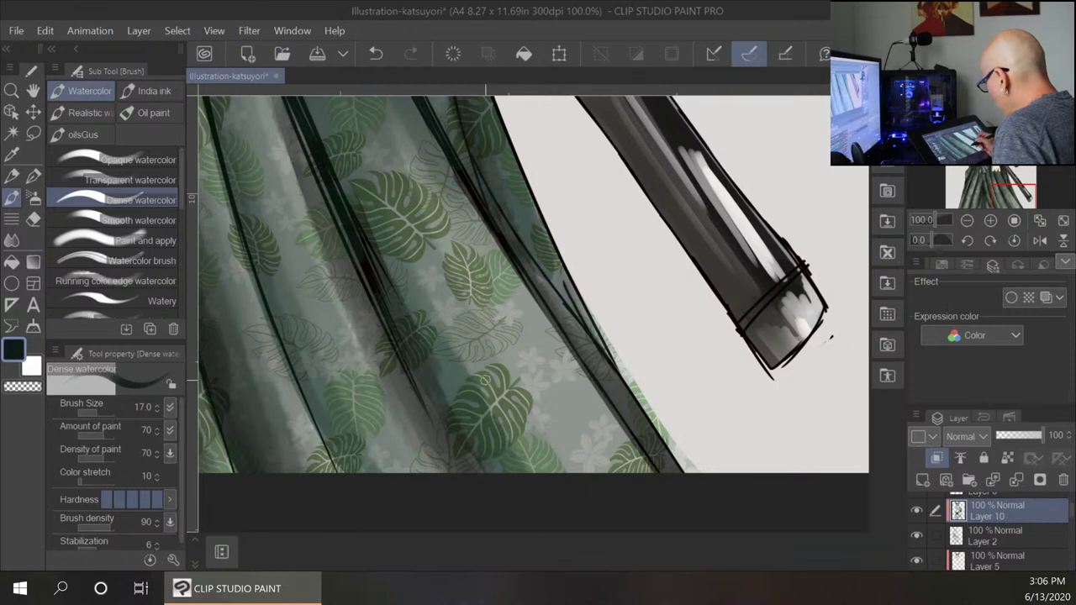
Examine the tinted line art across the whole figure, including the skirt, robe sleeve, cat's face, sword handles and sash.
scroll(453, 381, "down", 4)
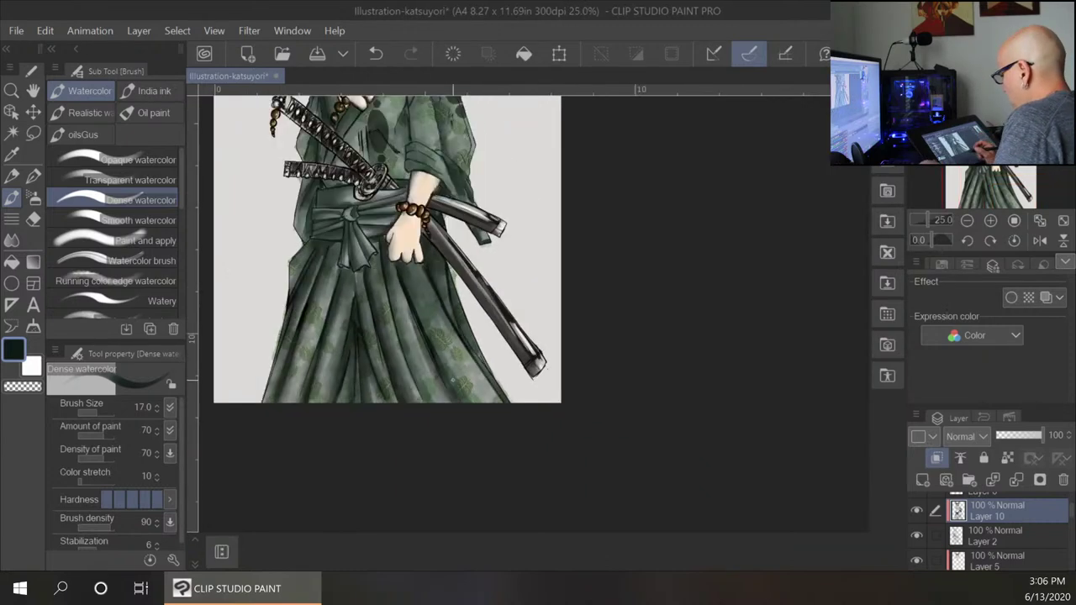
left_click_drag(505, 159, 488, 291)
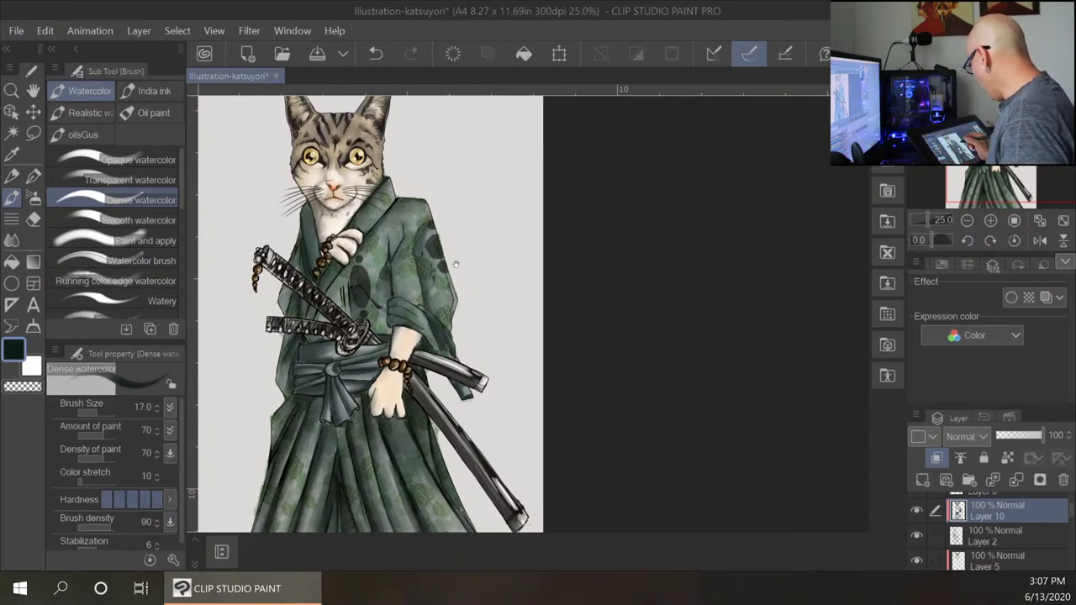
mouse_move(455, 265)
left_mouse_down()
mouse_move(504, 278)
mouse_move(572, 324)
mouse_move(564, 315)
left_mouse_up()
scroll(610, 279, "up", 3)
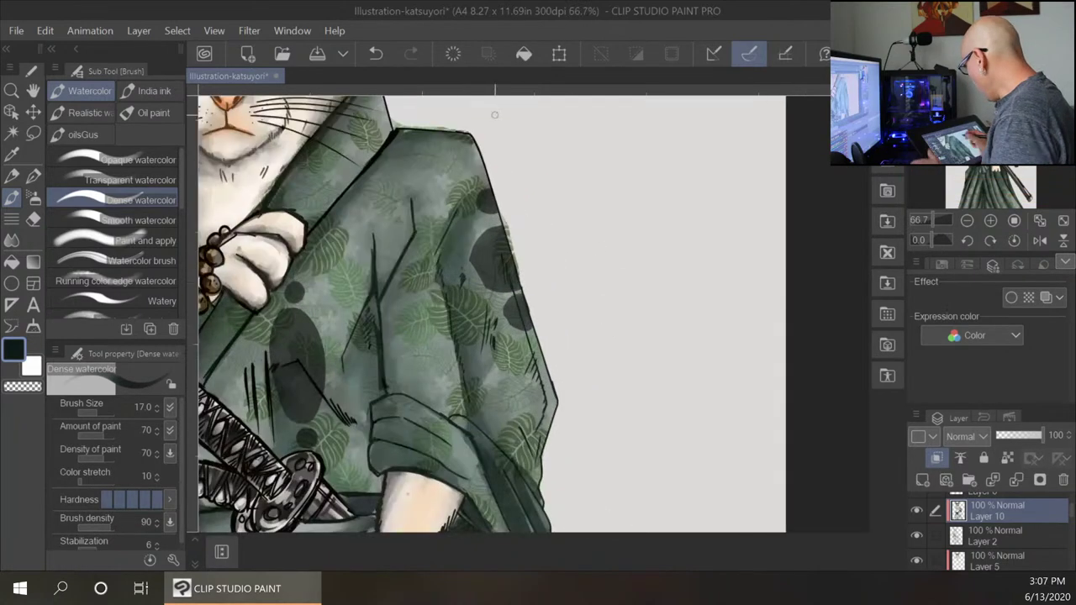
left_click_drag(334, 137, 488, 395)
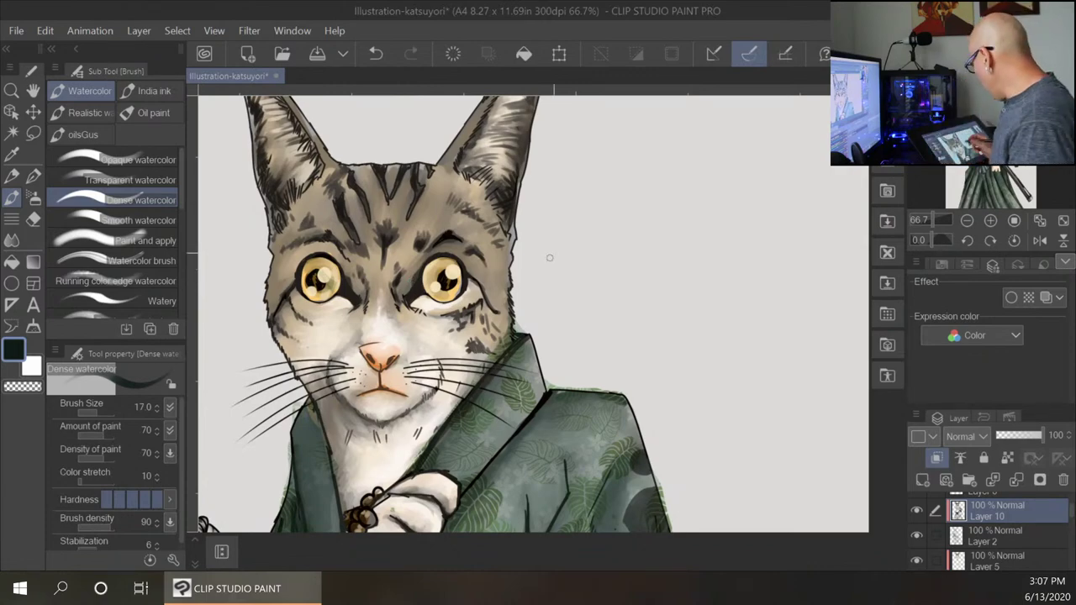
scroll(562, 332, "down", 10)
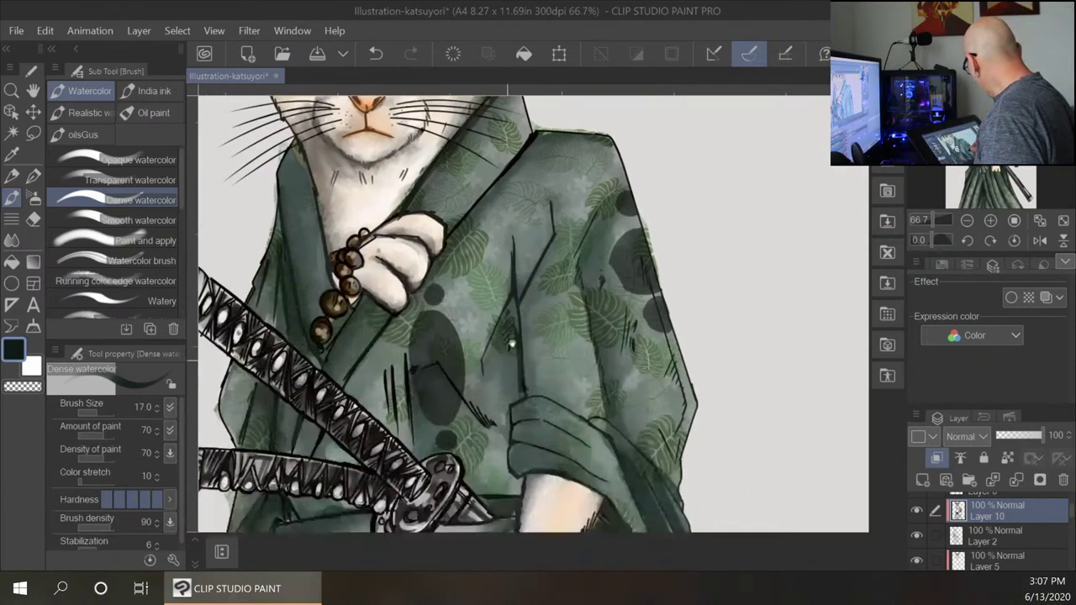
key("ctrl+minus")
key("ctrl+minus")
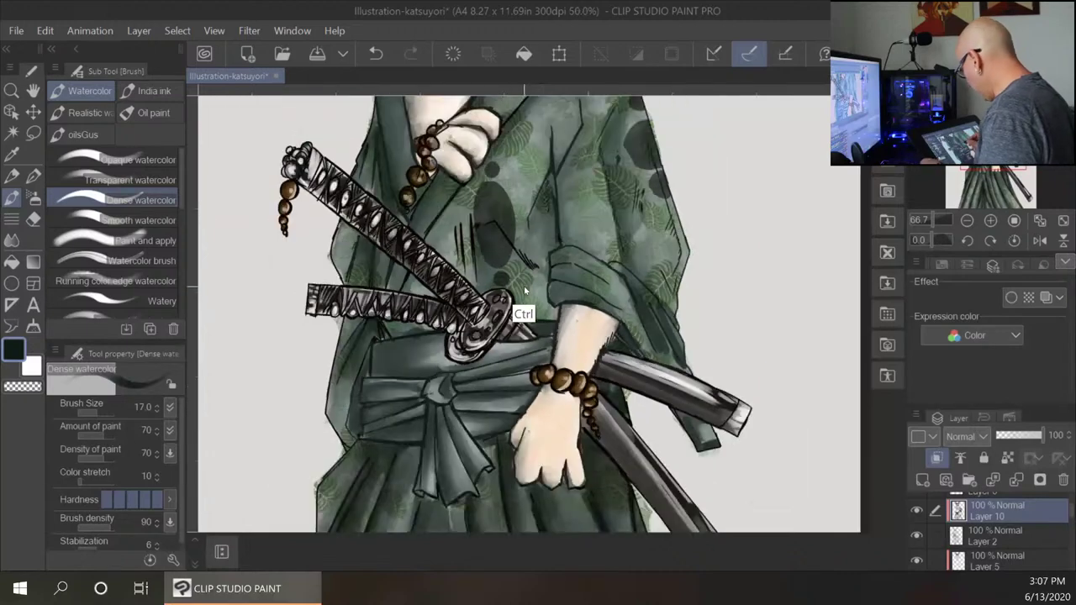
left_click_drag(611, 184, 527, 281)
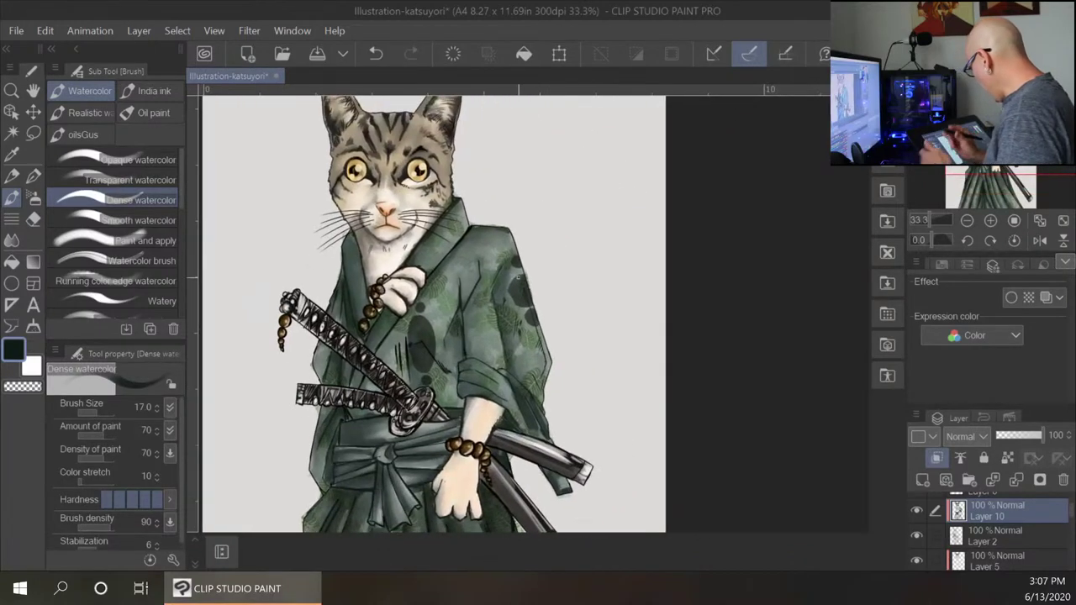